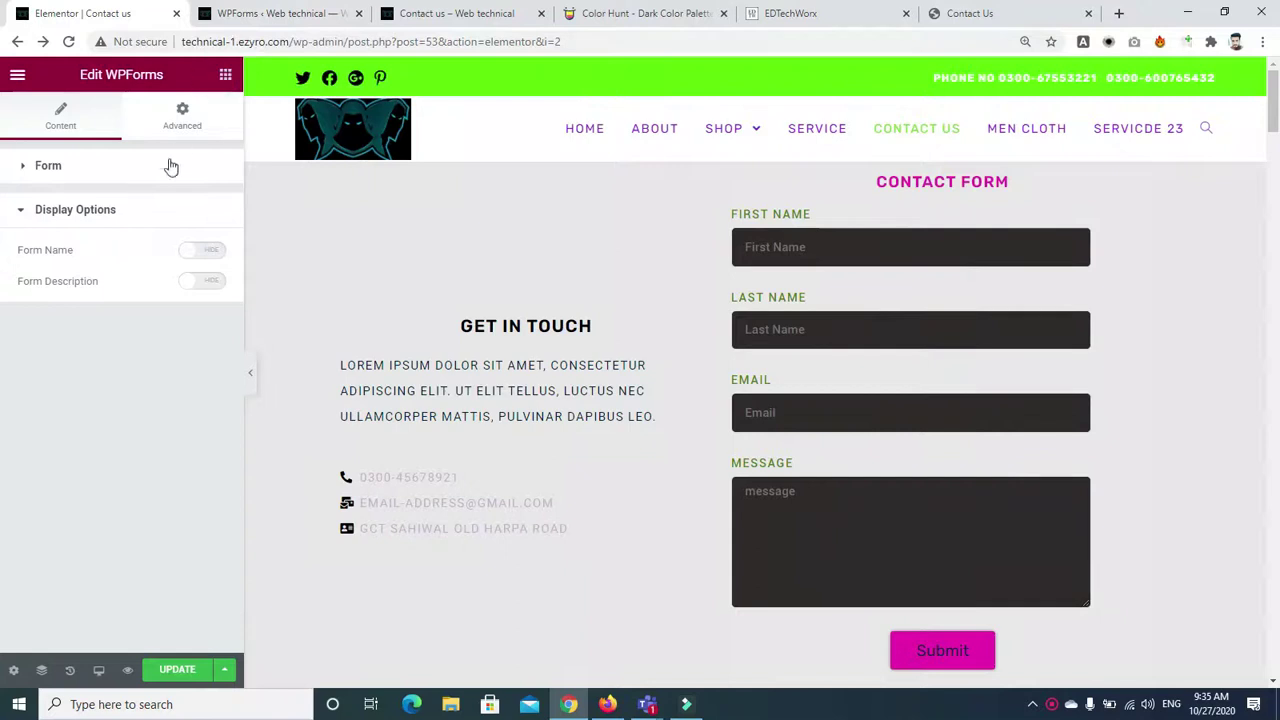
# Search the Elementor widgets for 'slider', then replace it with 'carousel' to list carousel widgets
pyautogui.click(133, 145)
pyautogui.write('slider')
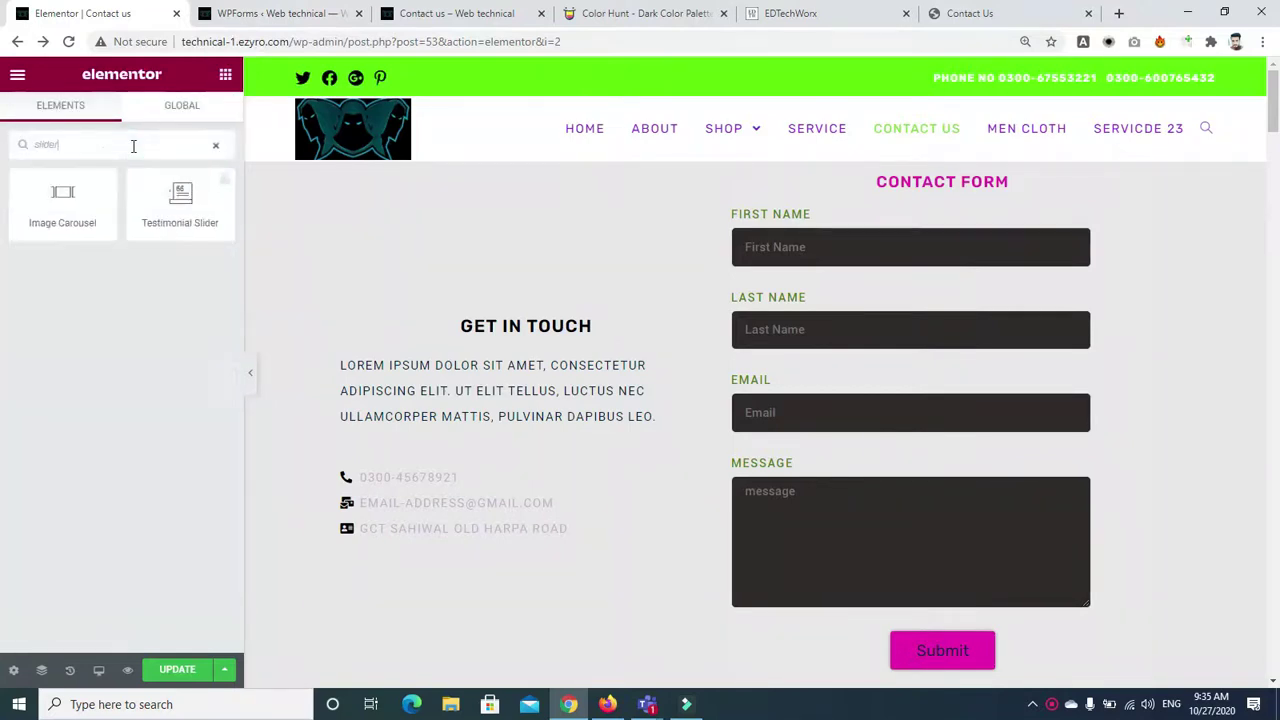
pyautogui.press('BackSpace')
pyautogui.press('BackSpace')
pyautogui.press('BackSpace')
pyautogui.press('BackSpace')
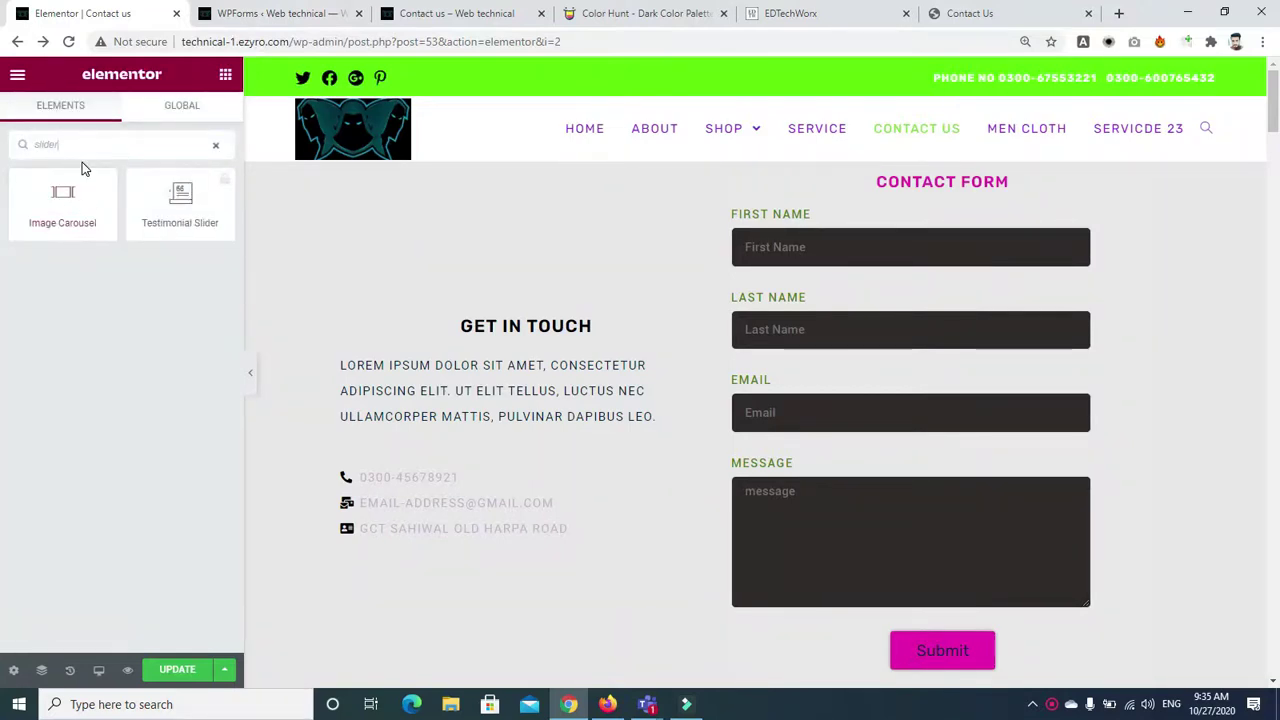
pyautogui.press('BackSpace')
pyautogui.press('BackSpace')
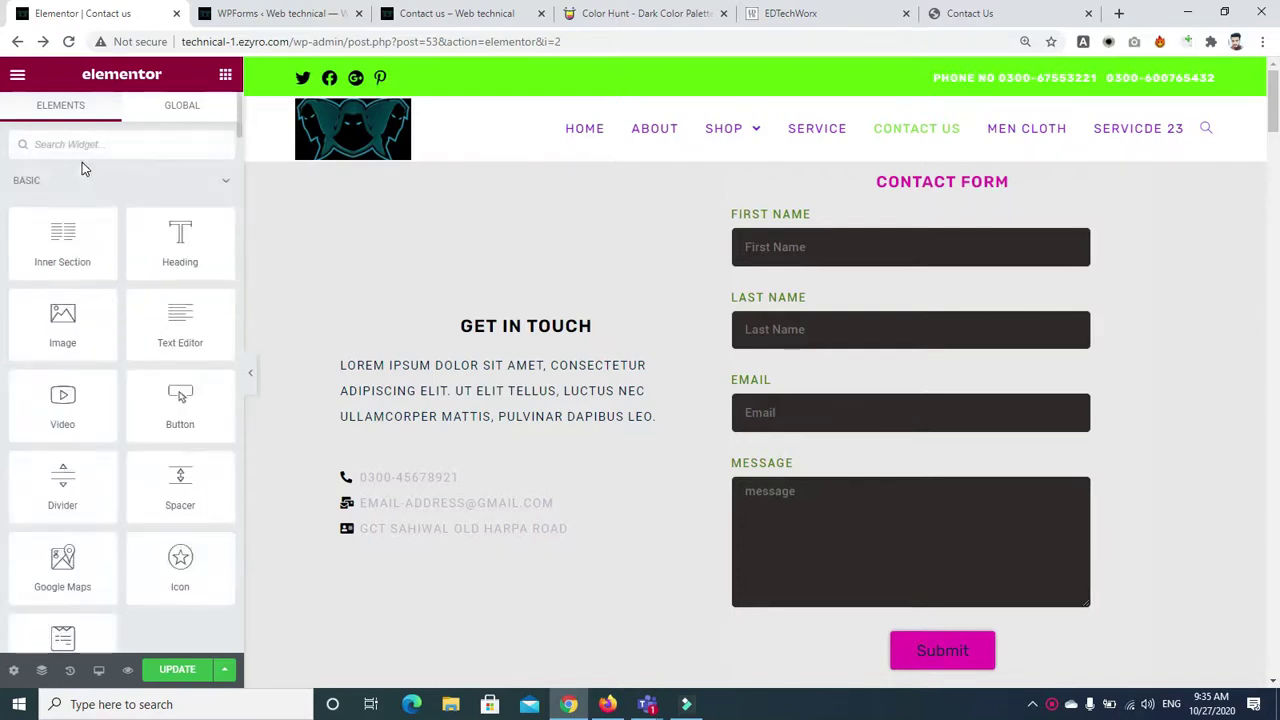
pyautogui.write('car')
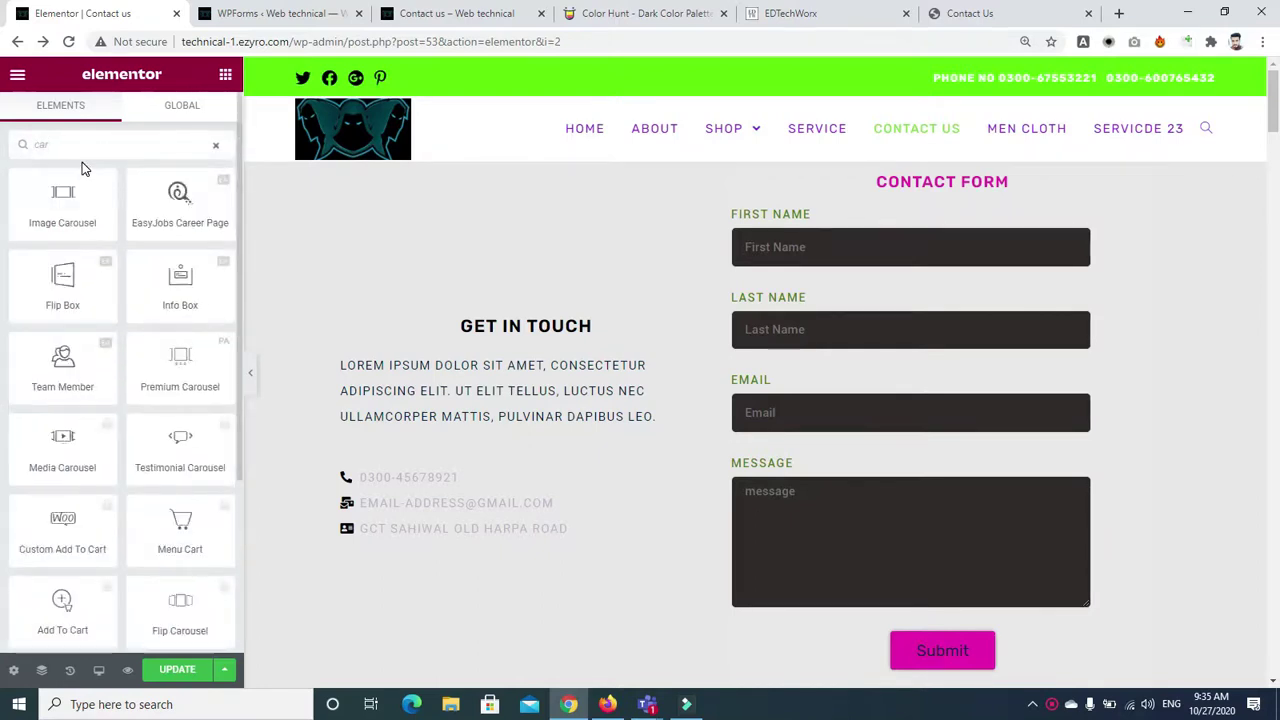
pyautogui.write('o')
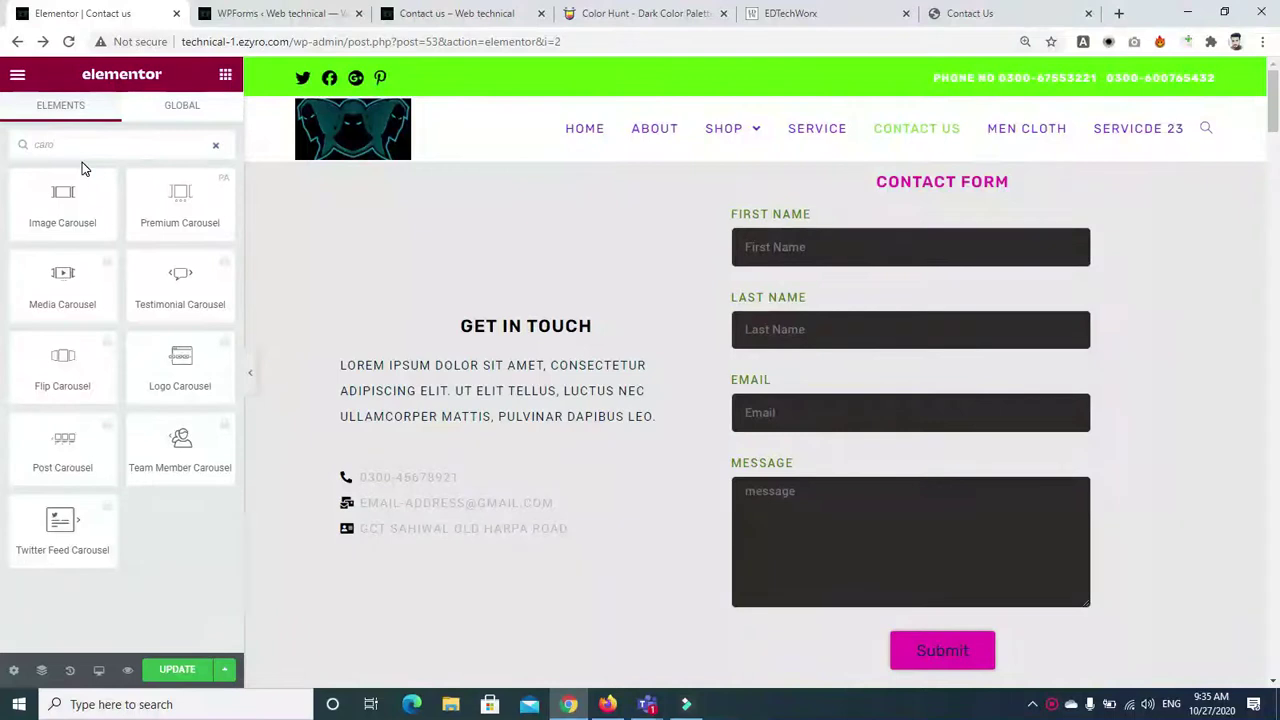
pyautogui.write('usel')
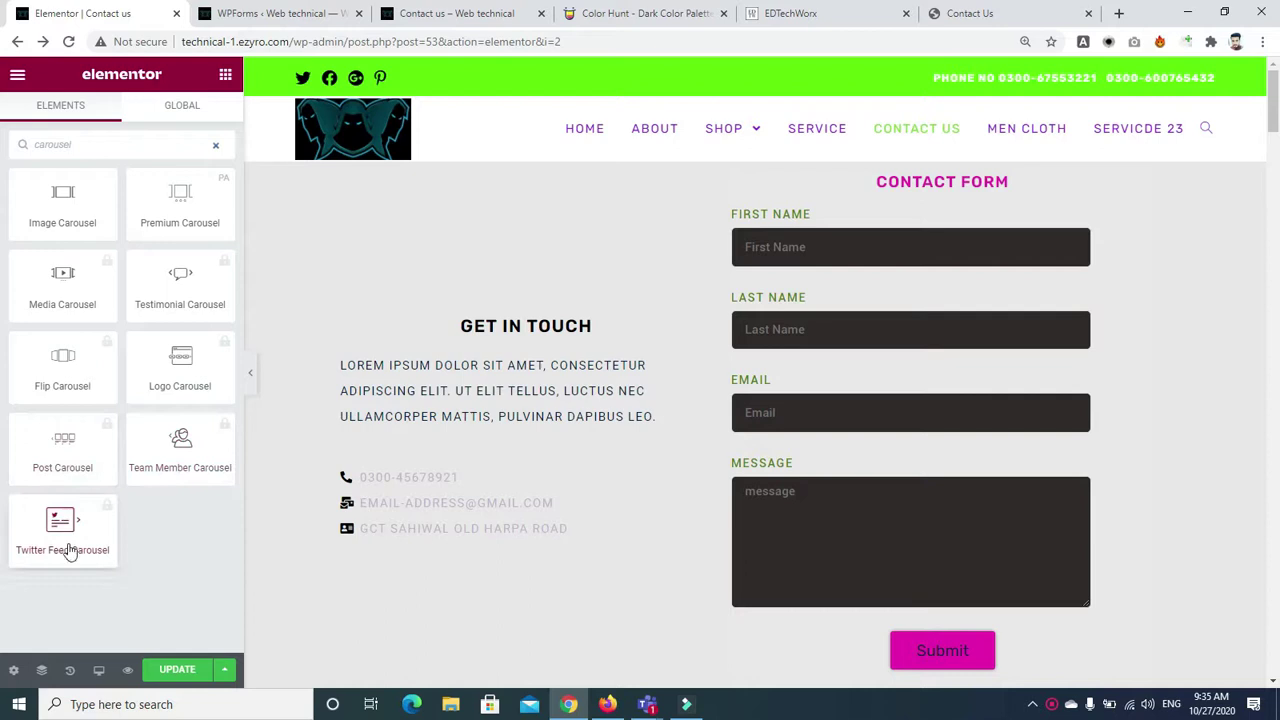
# Add a Premium Carousel widget to the page using the Default Kit template
pyautogui.moveTo(183, 202); pyautogui.dragTo(700, 656)
pyautogui.moveTo(1273, 100); pyautogui.dragTo(1275, 163)
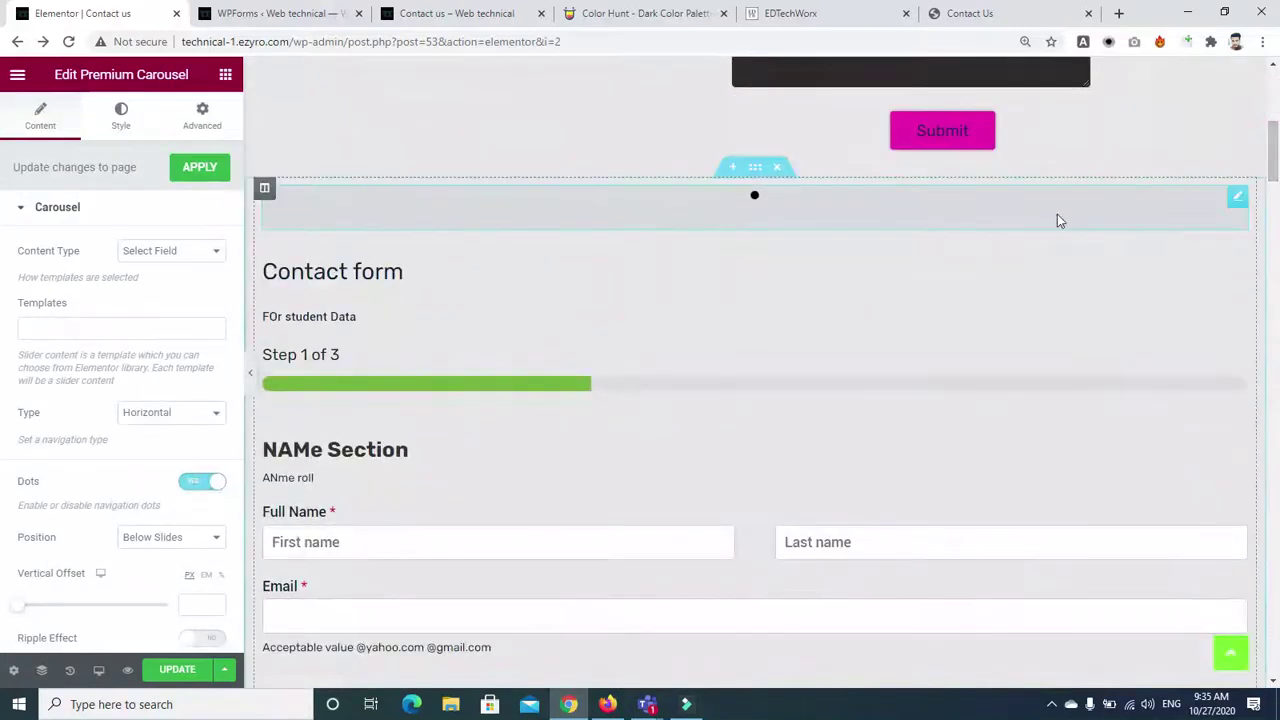
pyautogui.click(91, 320)
pyautogui.click(77, 349)
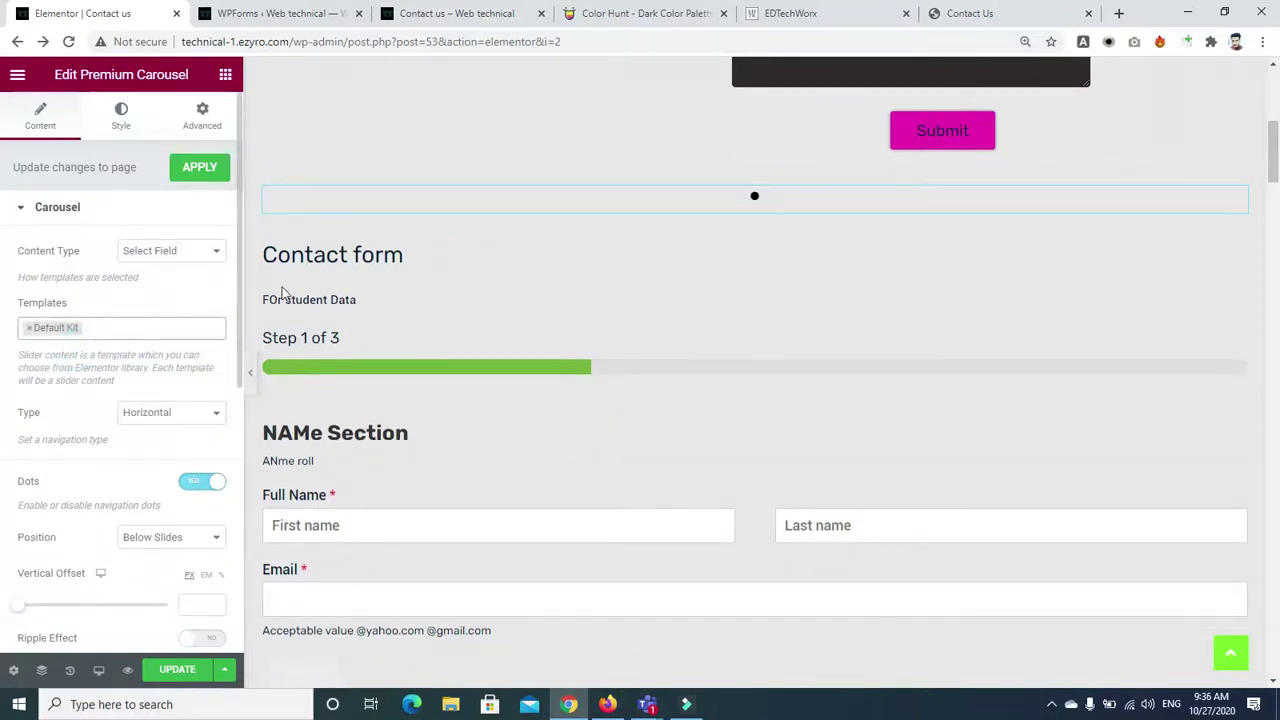
# Enable the Fade slide transition in Slides Settings and apply the carousel changes
pyautogui.scroll(-5, 237, 302)
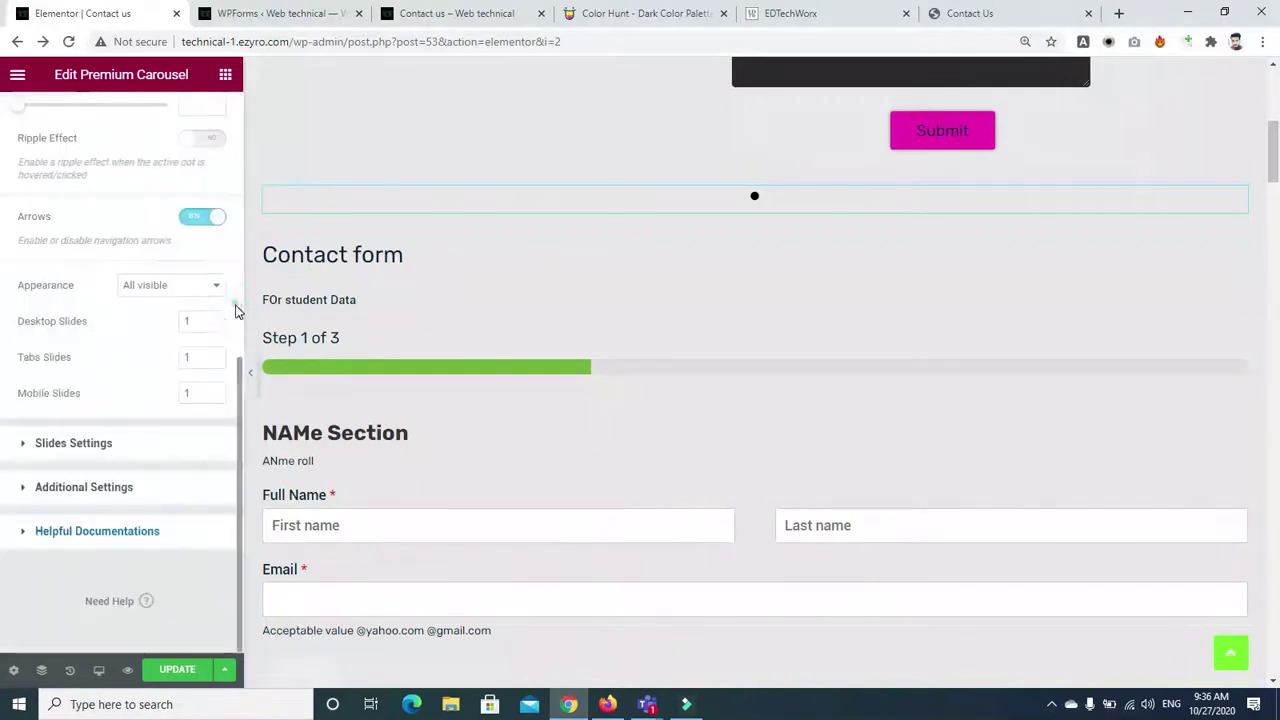
pyautogui.click(37, 445)
pyautogui.click(203, 357)
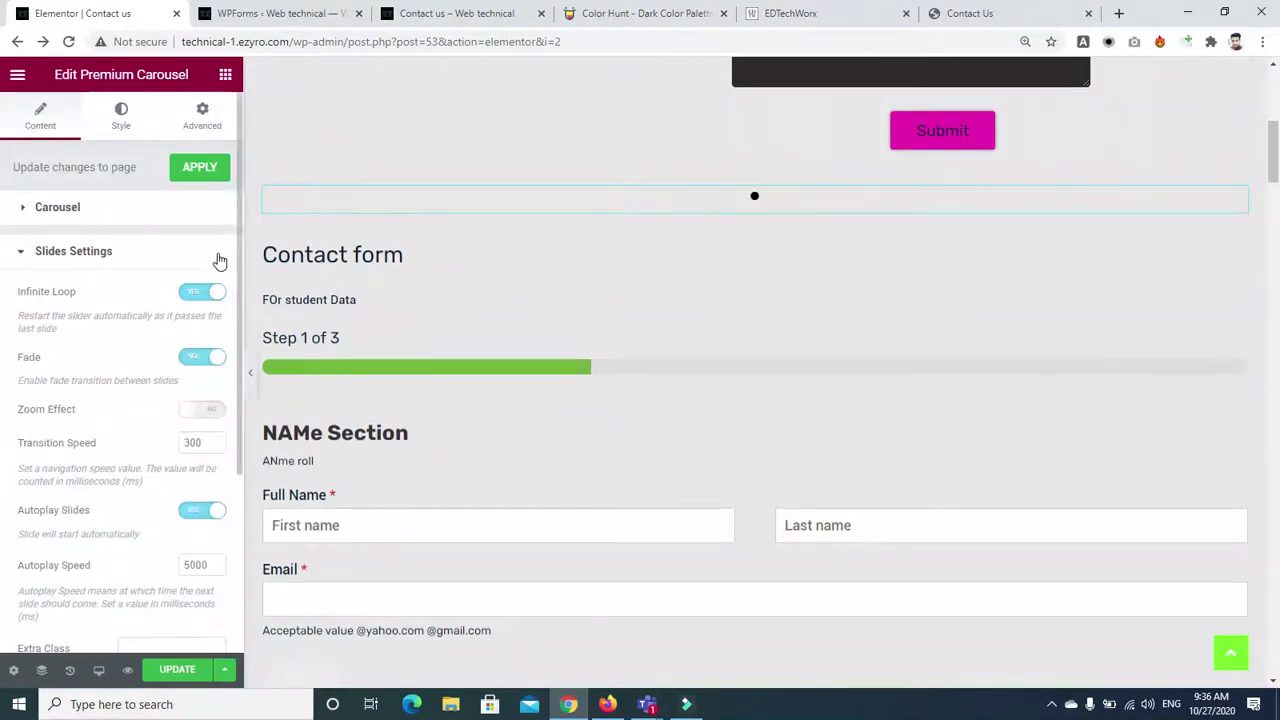
pyautogui.click(160, 215)
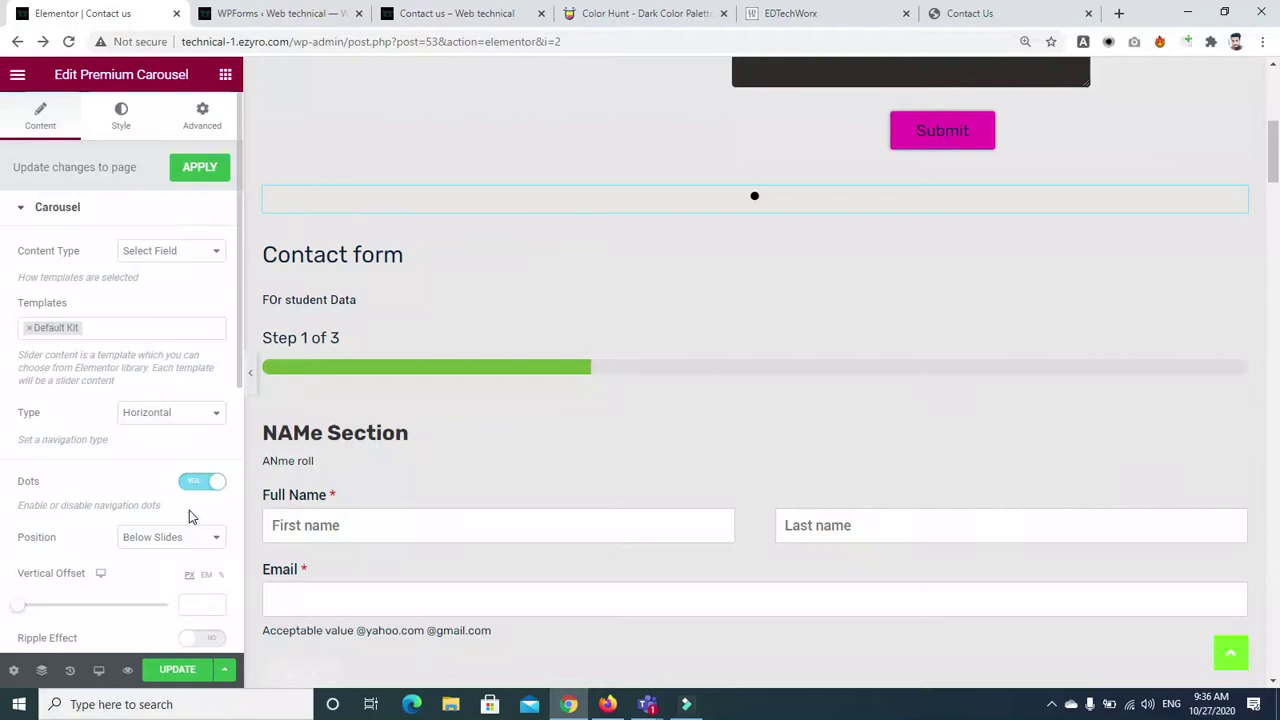
pyautogui.moveTo(239, 366); pyautogui.dragTo(243, 501)
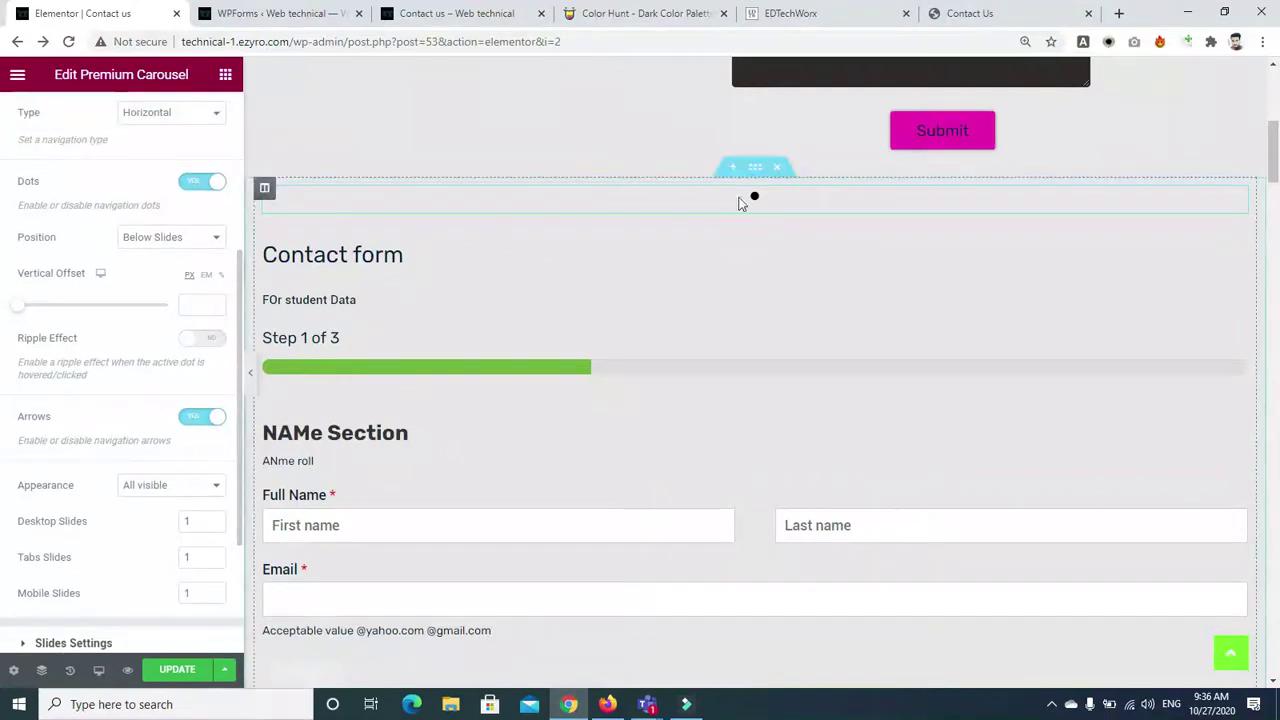
pyautogui.click(237, 120)
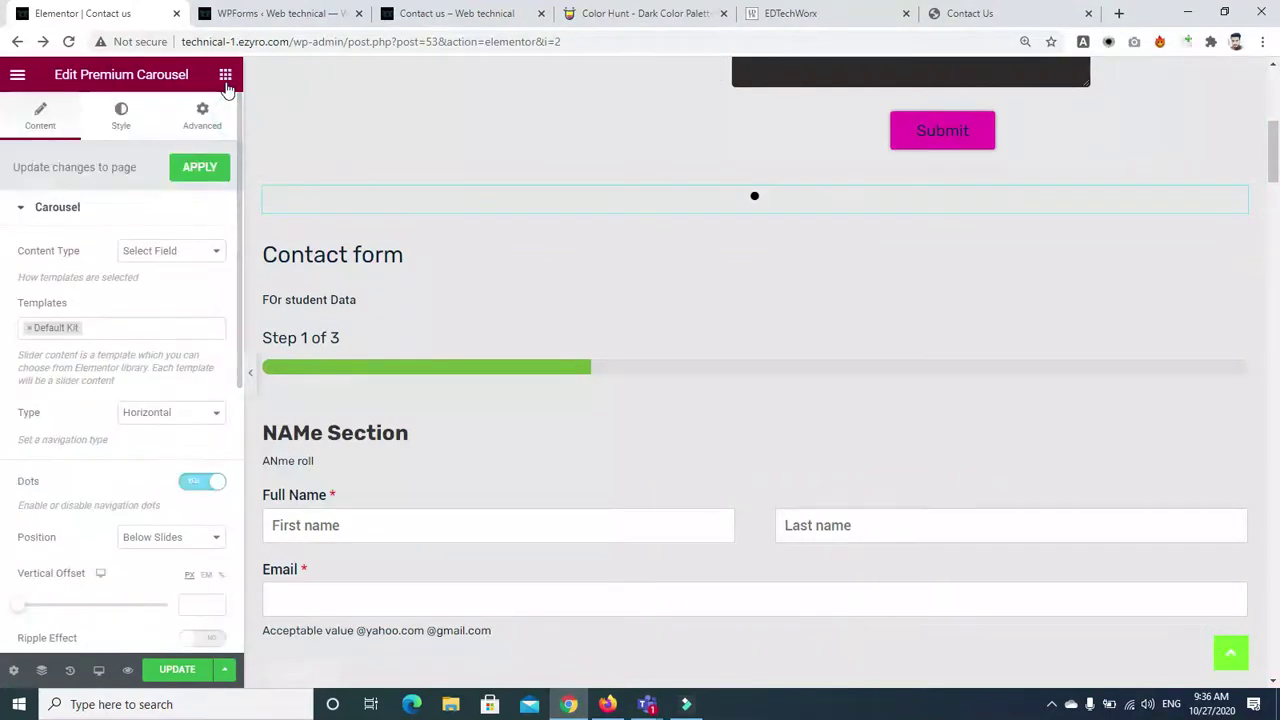
pyautogui.click(210, 168)
# Search the widget library again for 'car'
pyautogui.click(137, 145)
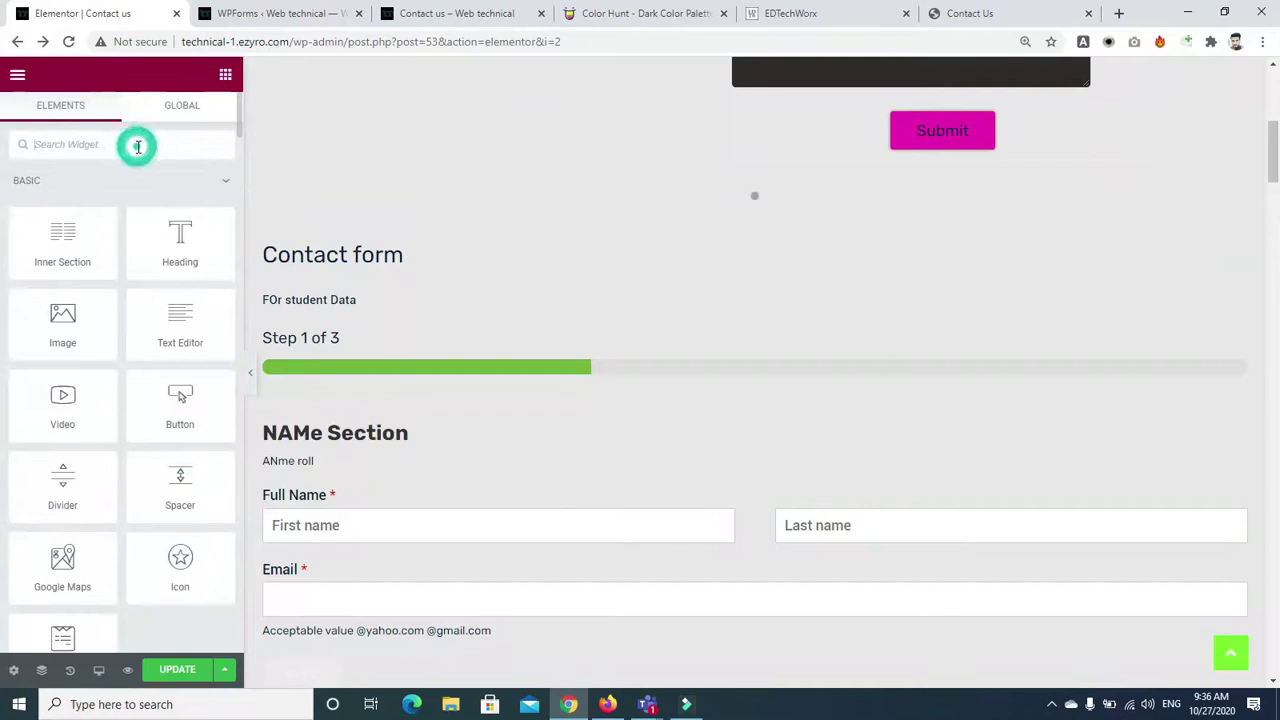
pyautogui.write('car')
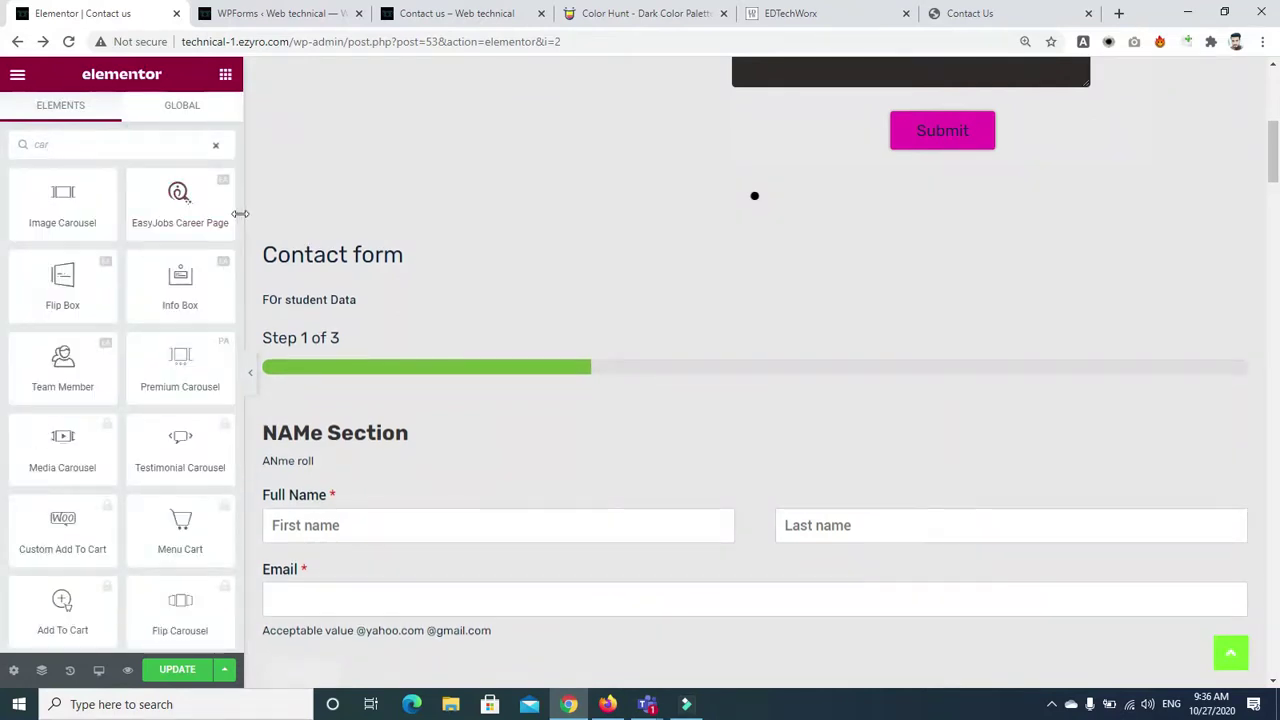
pyautogui.moveTo(238, 218); pyautogui.dragTo(238, 246)
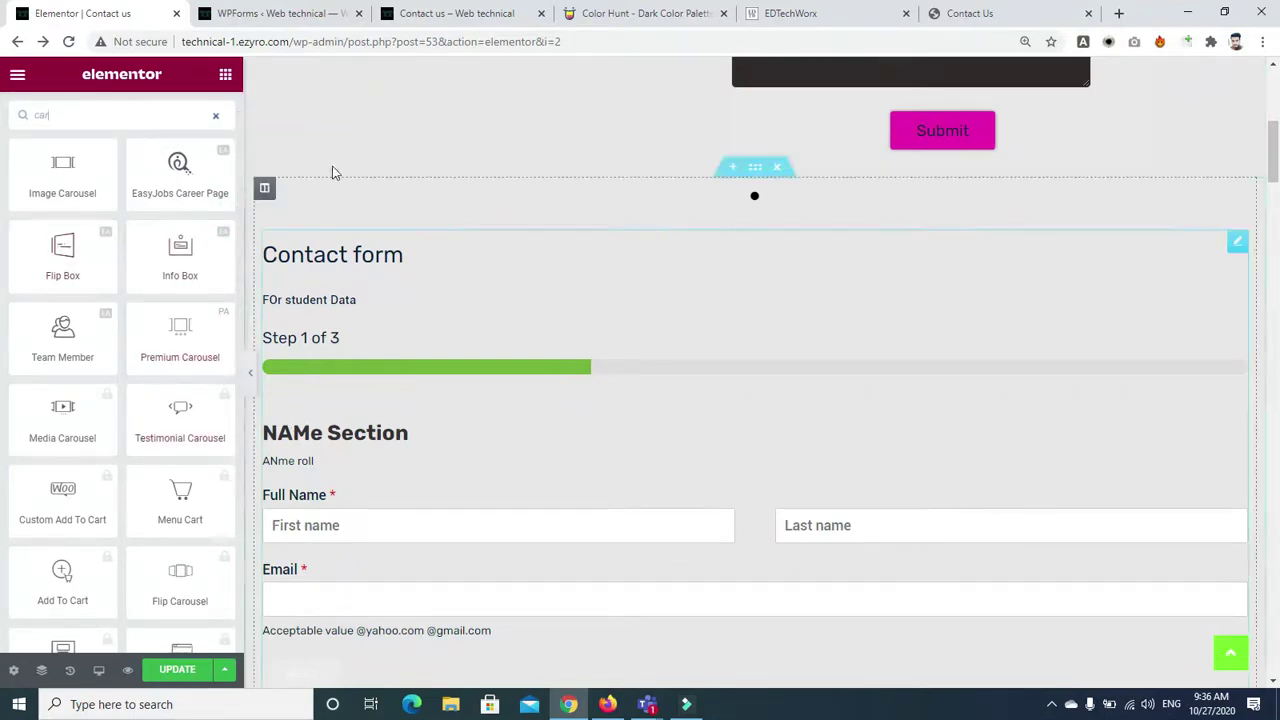
# Switch to the WPForms admin tab and go to the installed Plugins list
pyautogui.click(410, 13)
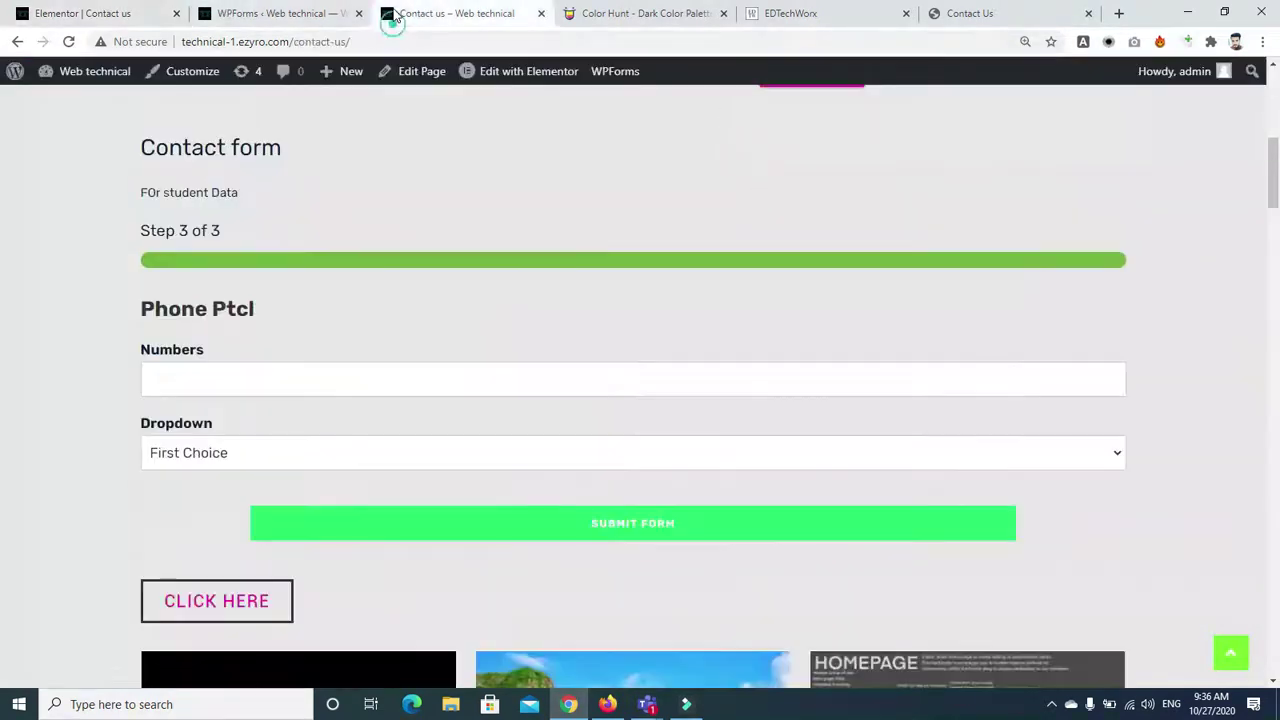
pyautogui.click(300, 13)
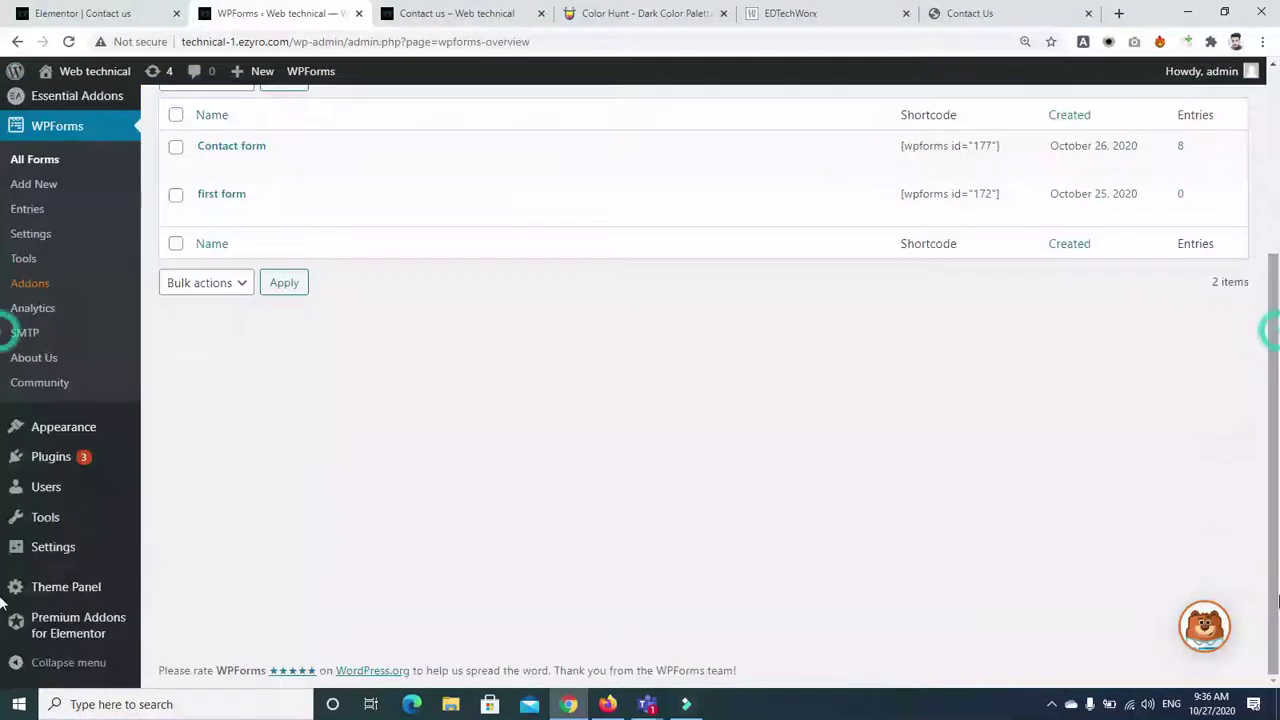
pyautogui.scroll(-3, 276, 481)
pyautogui.click(72, 432)
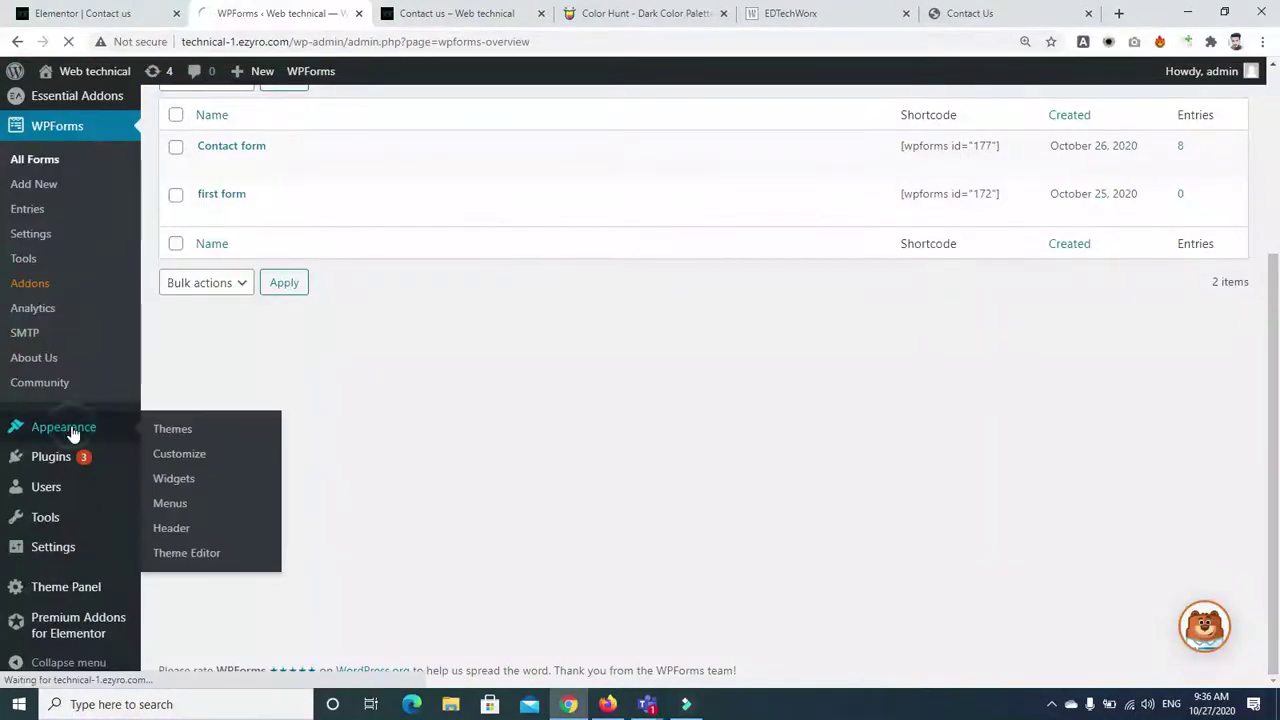
pyautogui.moveTo(57, 466)
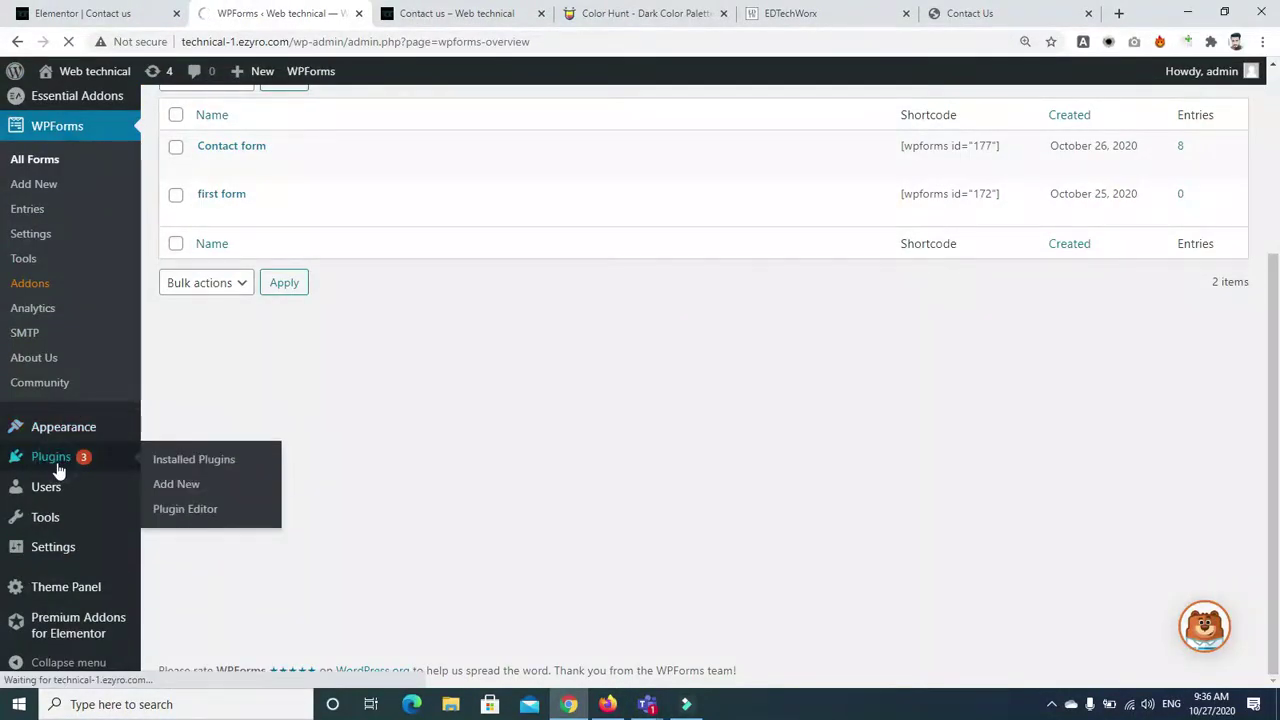
pyautogui.click(45, 458)
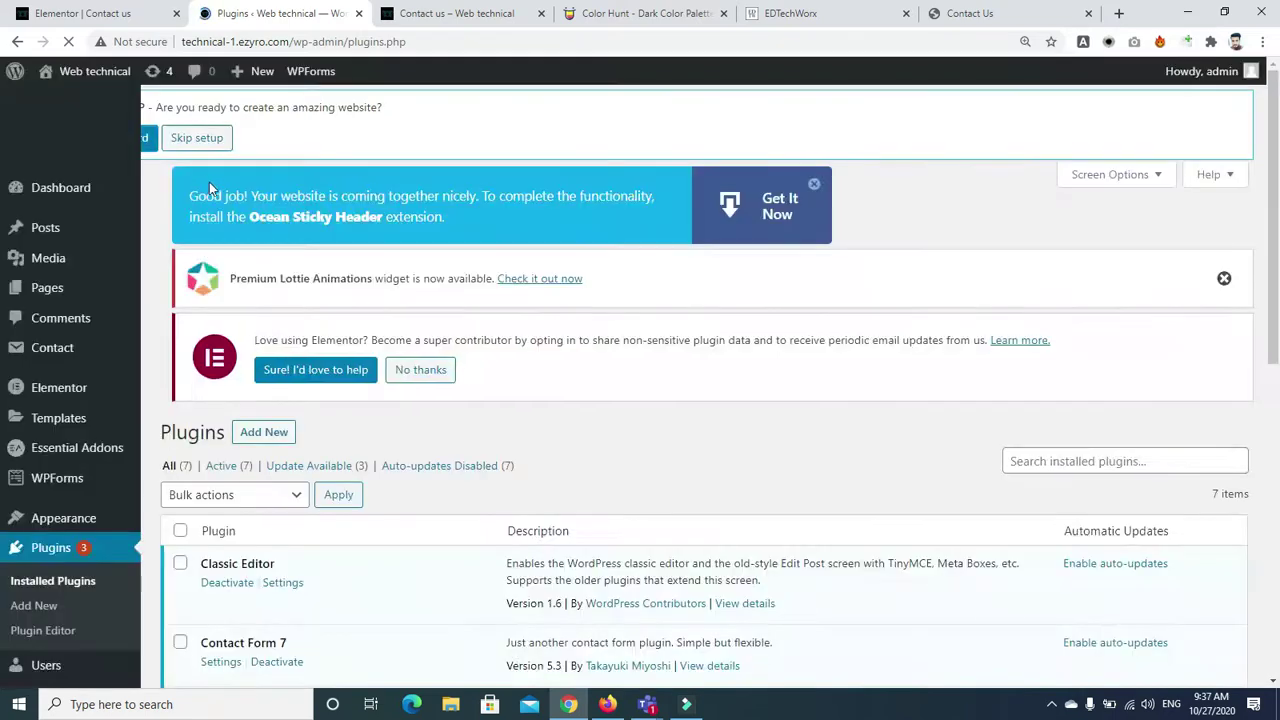
# Search installed plugins for 'smart slider', find no match, and go to Add New
pyautogui.scroll(-2, 1033, 385)
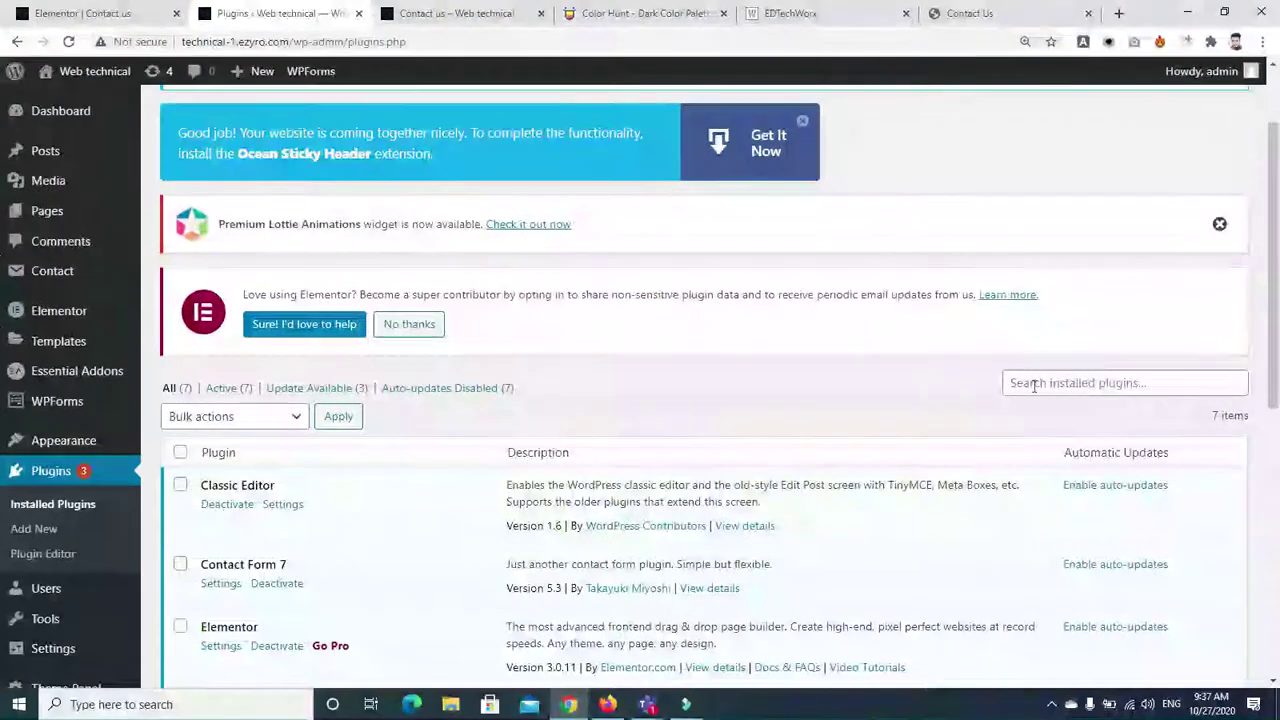
pyautogui.click(1044, 386)
pyautogui.write('smart')
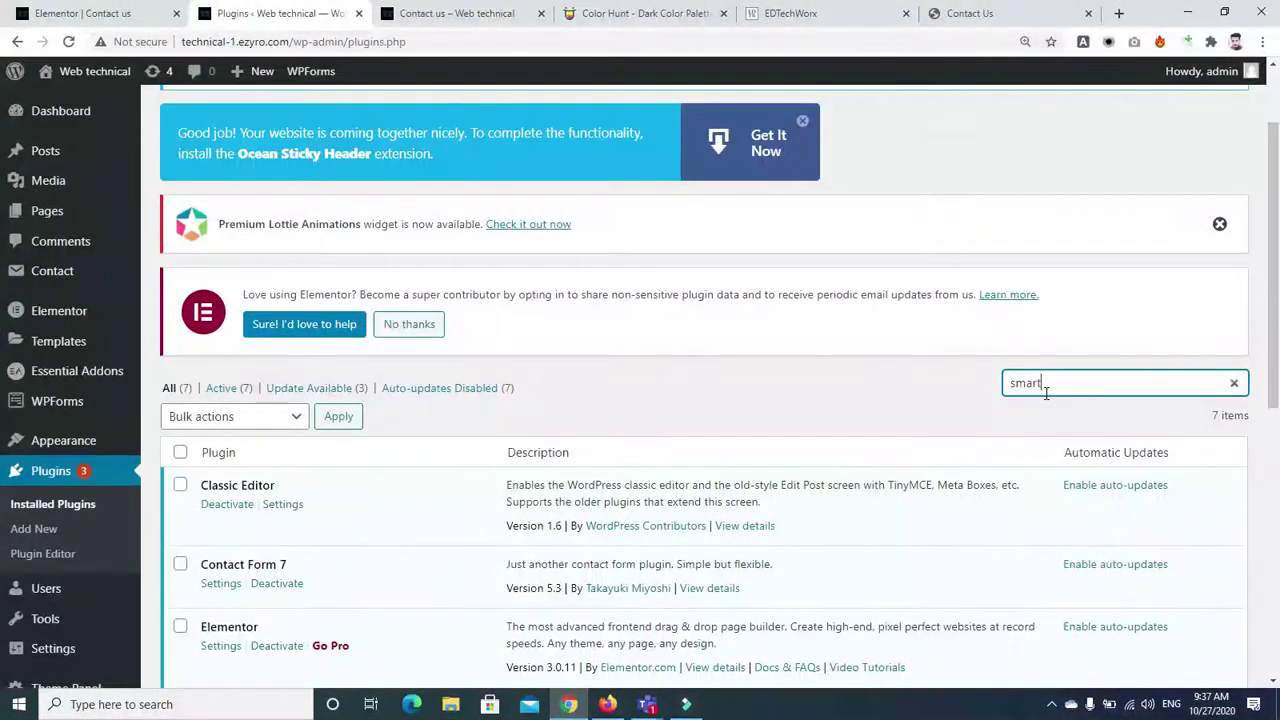
pyautogui.write(' slider')
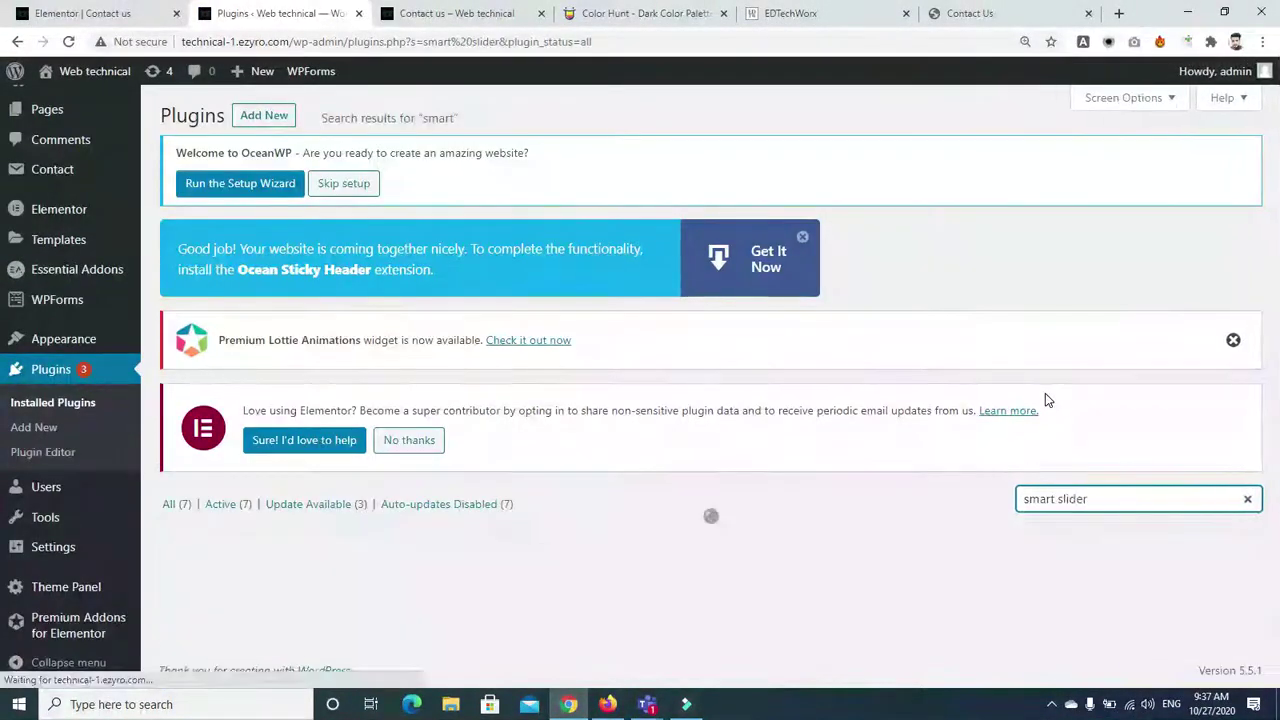
pyautogui.scroll(-1, 1278, 280)
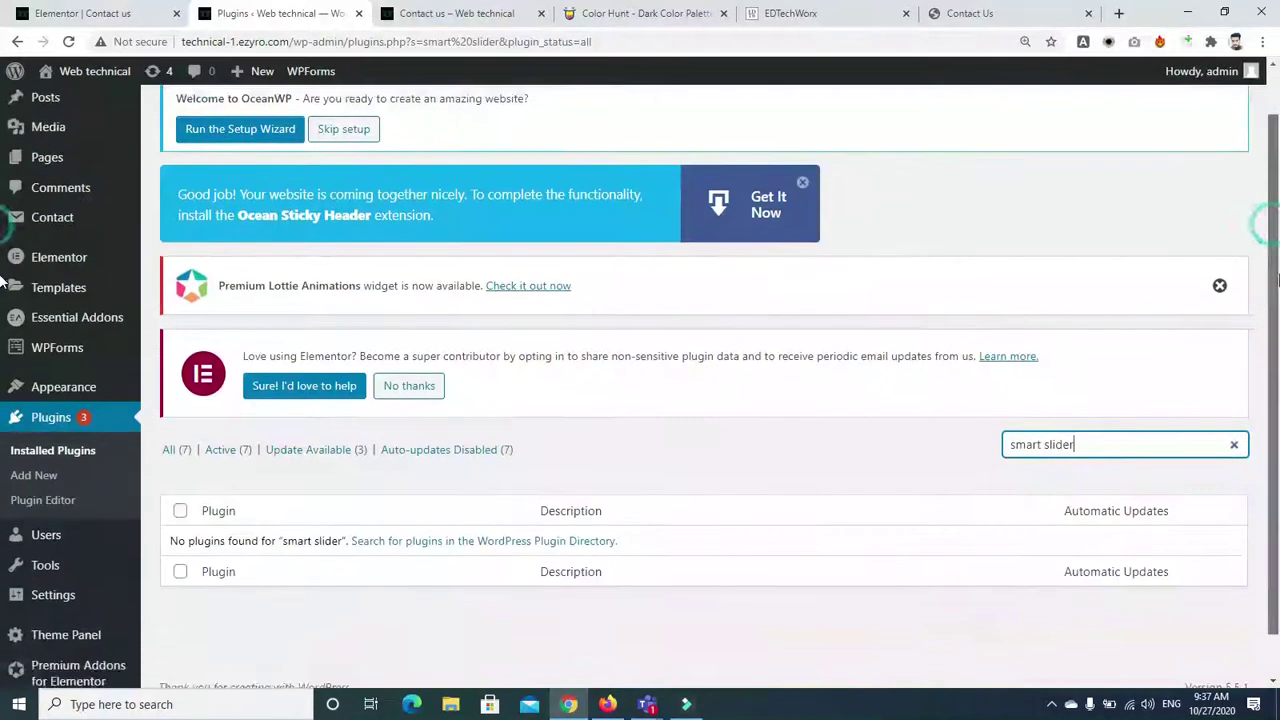
pyautogui.moveTo(1235, 305); pyautogui.dragTo(162, 103)
pyautogui.click(165, 105)
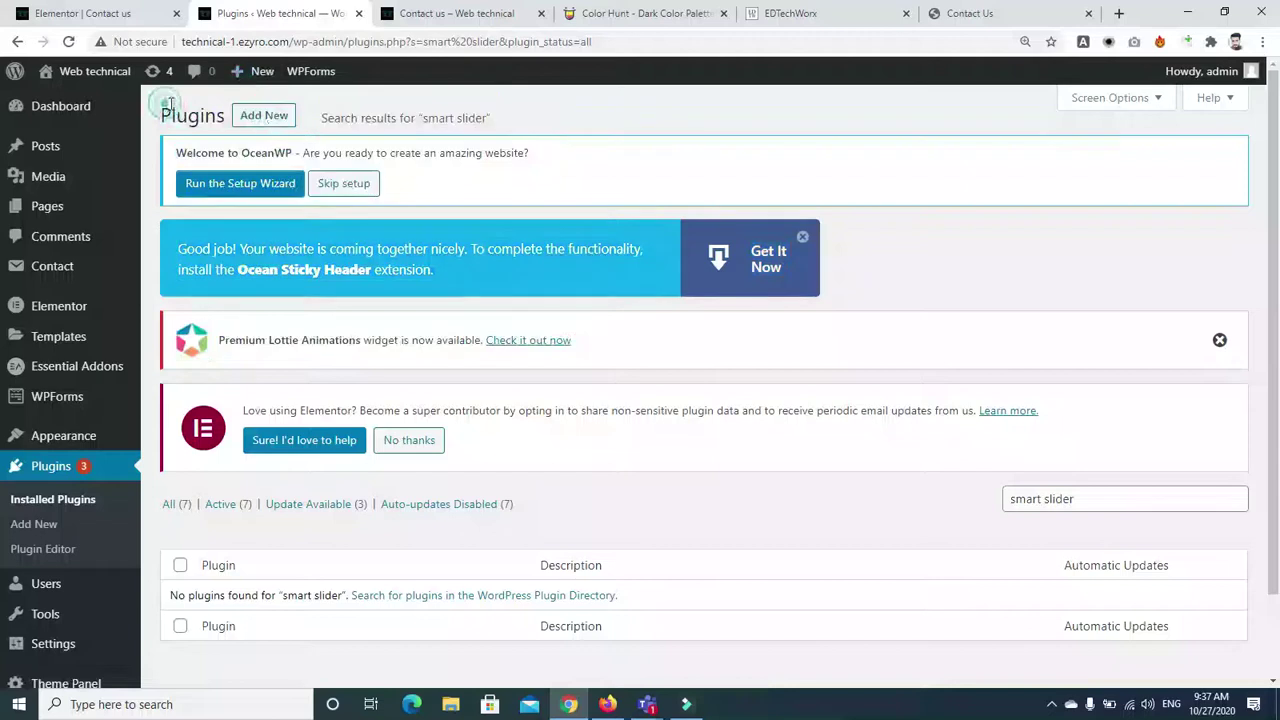
pyautogui.click(268, 116)
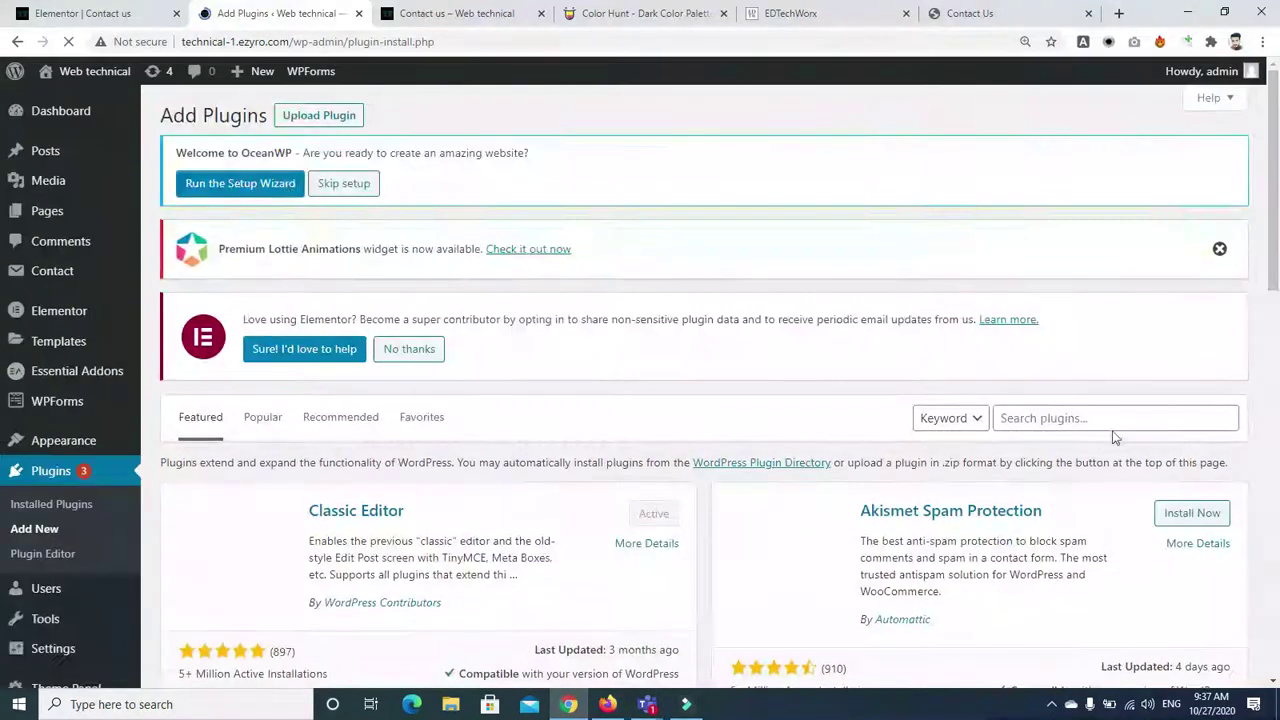
# Search the plugin directory for 'smart slider' and browse the results, ending back at the top
pyautogui.click(1110, 430)
pyautogui.write('mart slider')
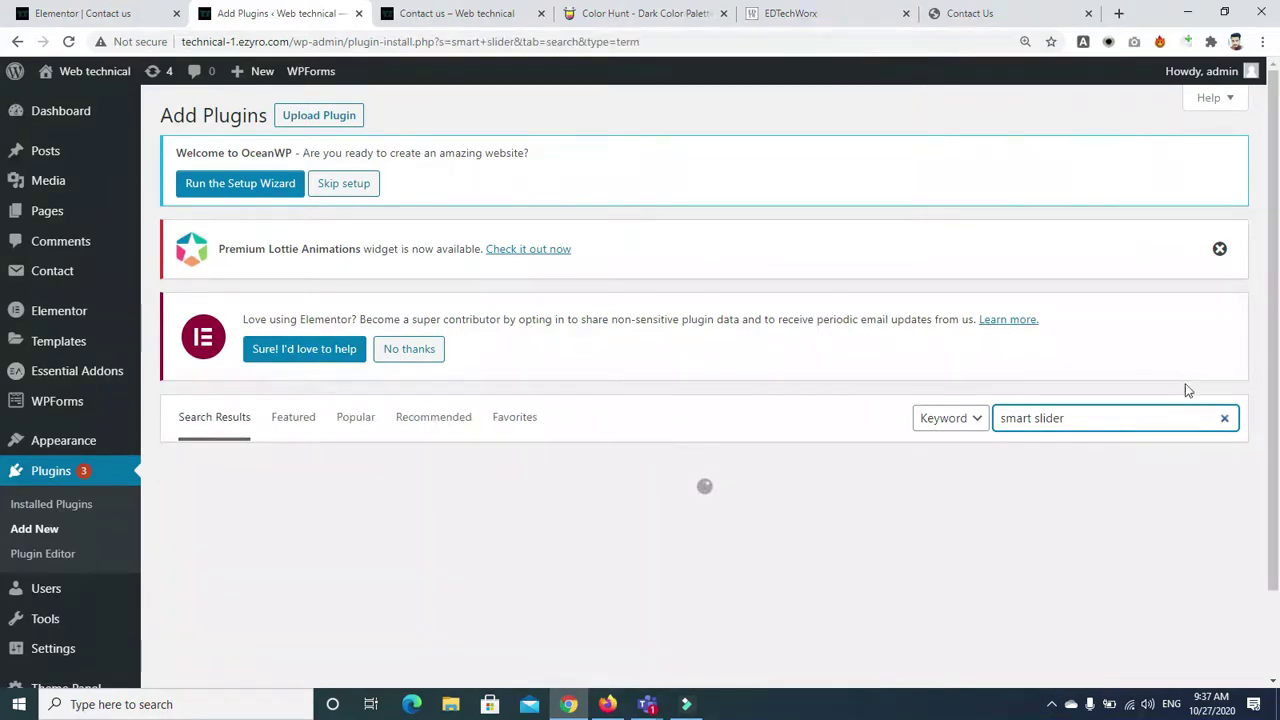
pyautogui.scroll(-2, 1274, 108)
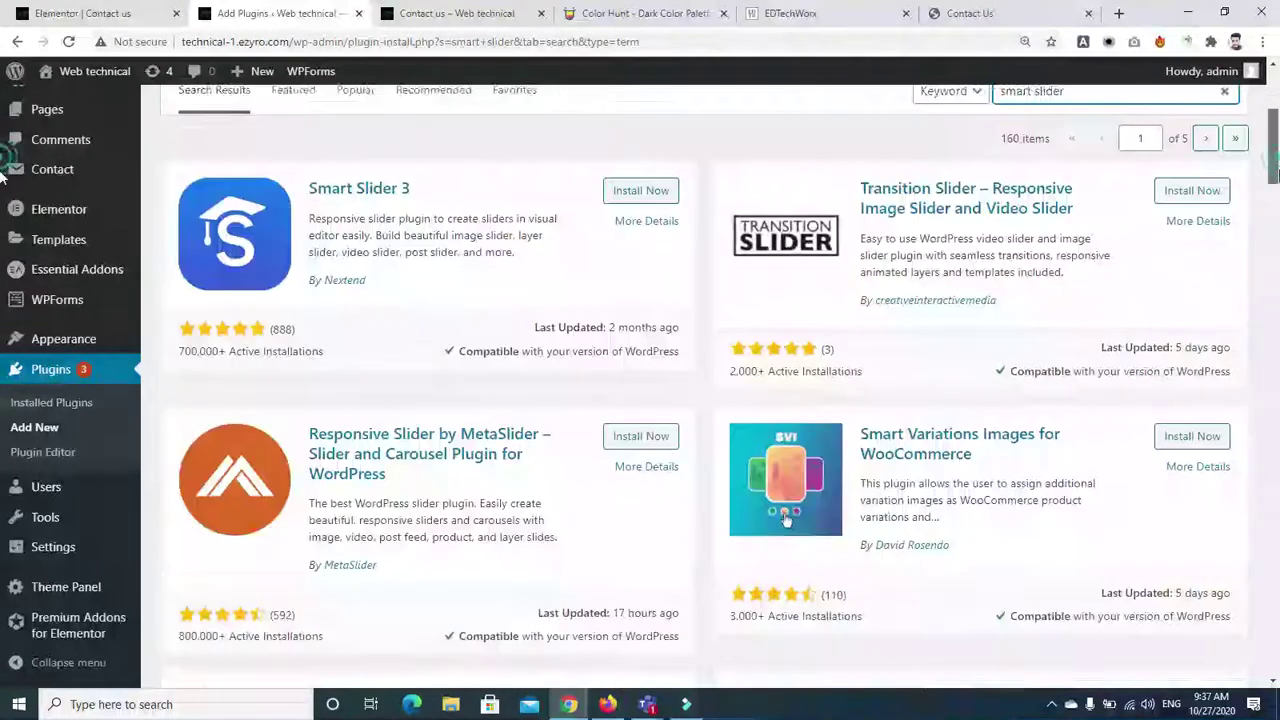
pyautogui.moveTo(1275, 162); pyautogui.dragTo(1275, 185)
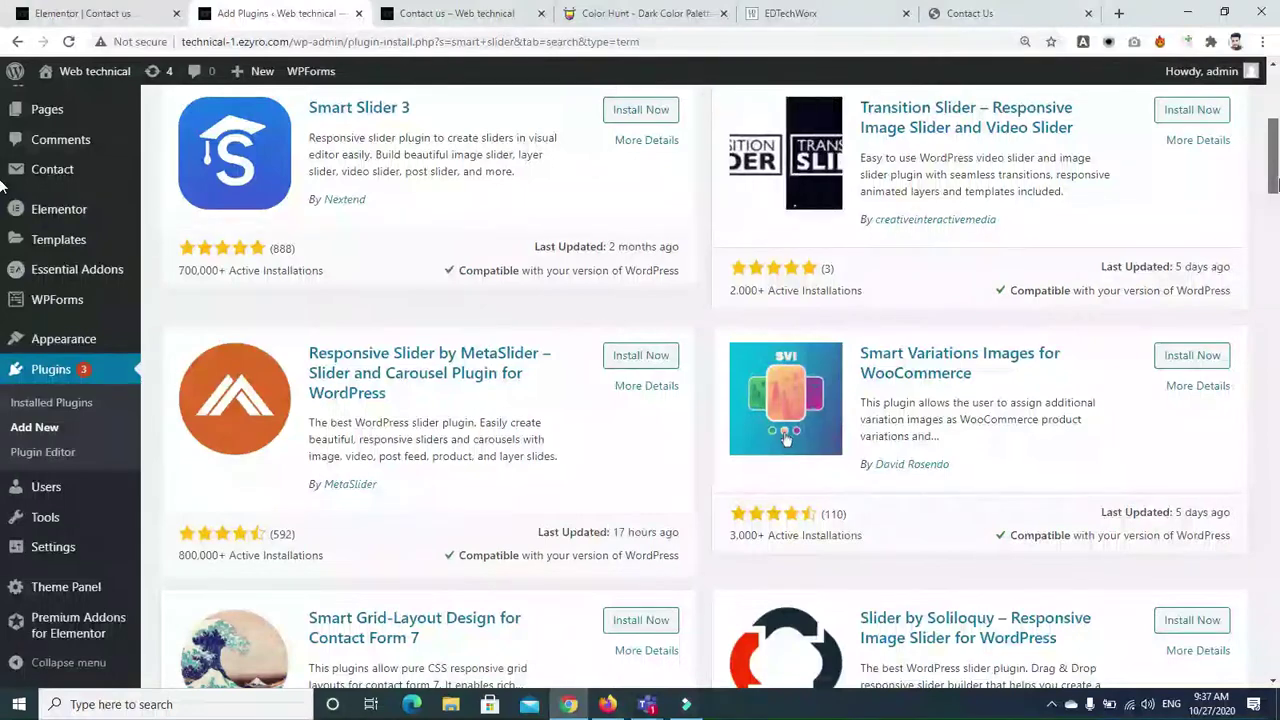
pyautogui.moveTo(1275, 185); pyautogui.dragTo(1275, 293)
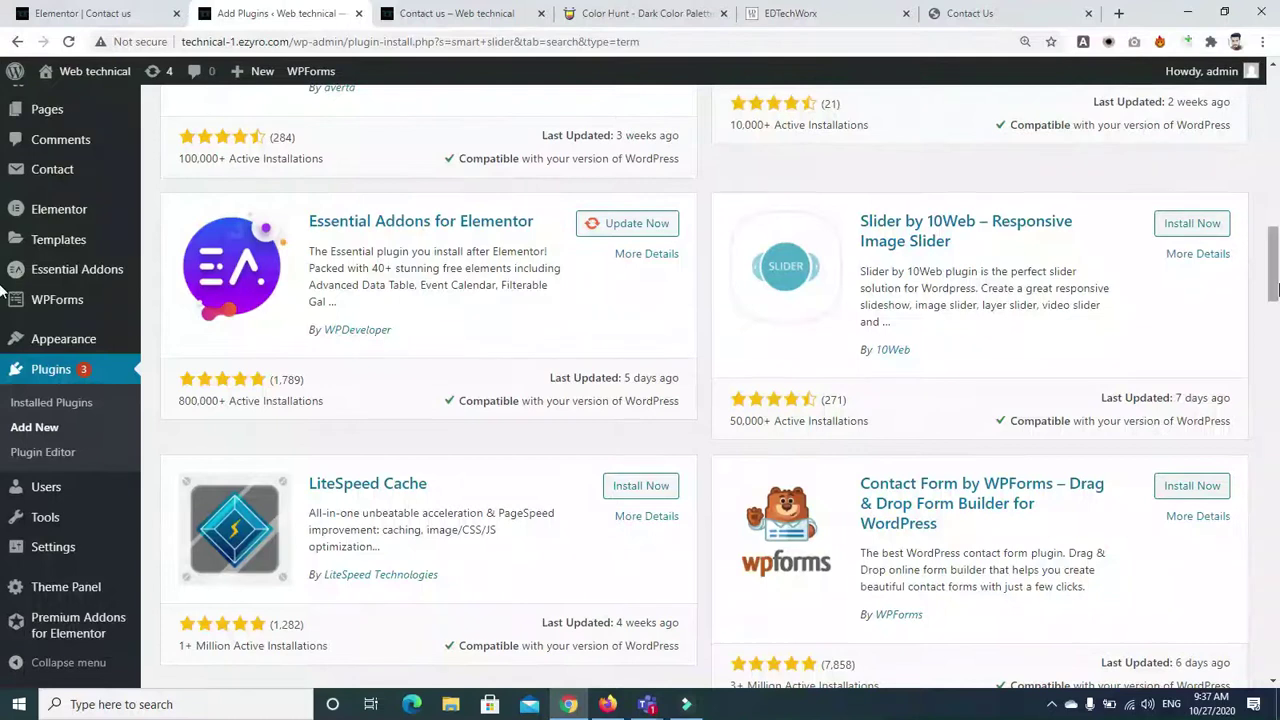
pyautogui.moveTo(1274, 283); pyautogui.dragTo(1274, 380)
pyautogui.scroll(-5, 1275, 380)
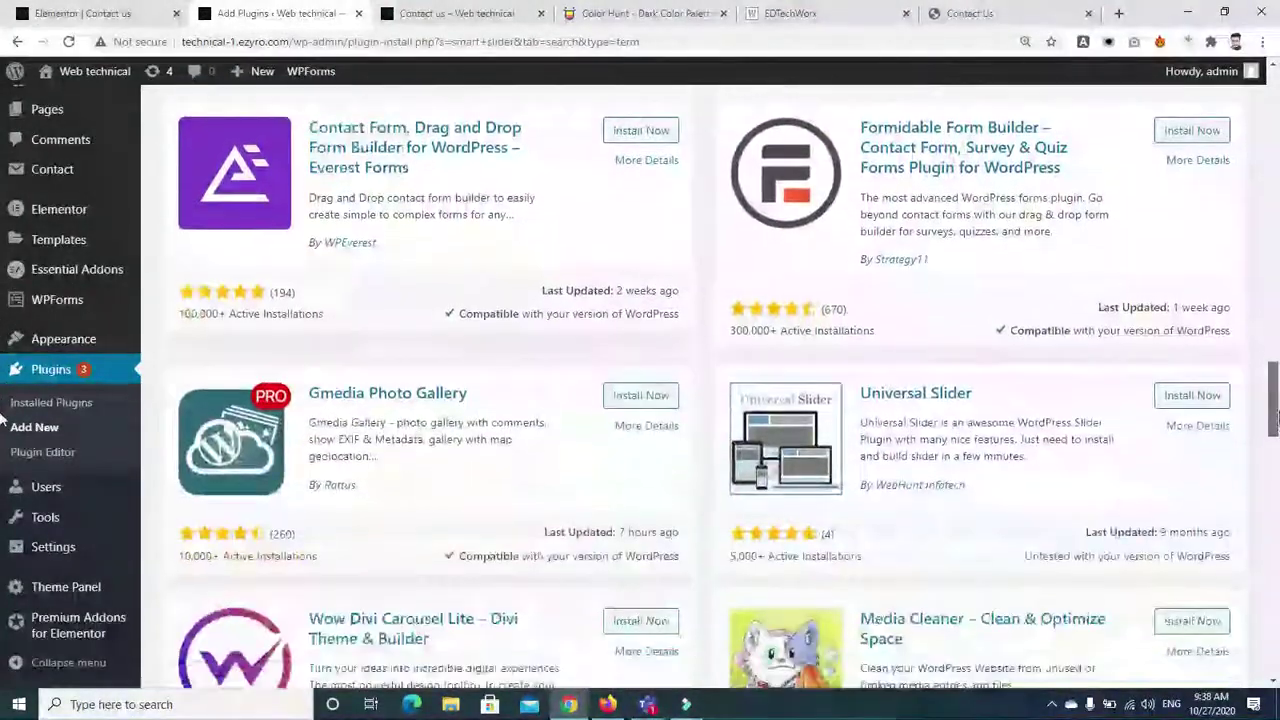
pyautogui.scroll(10, 1278, 262)
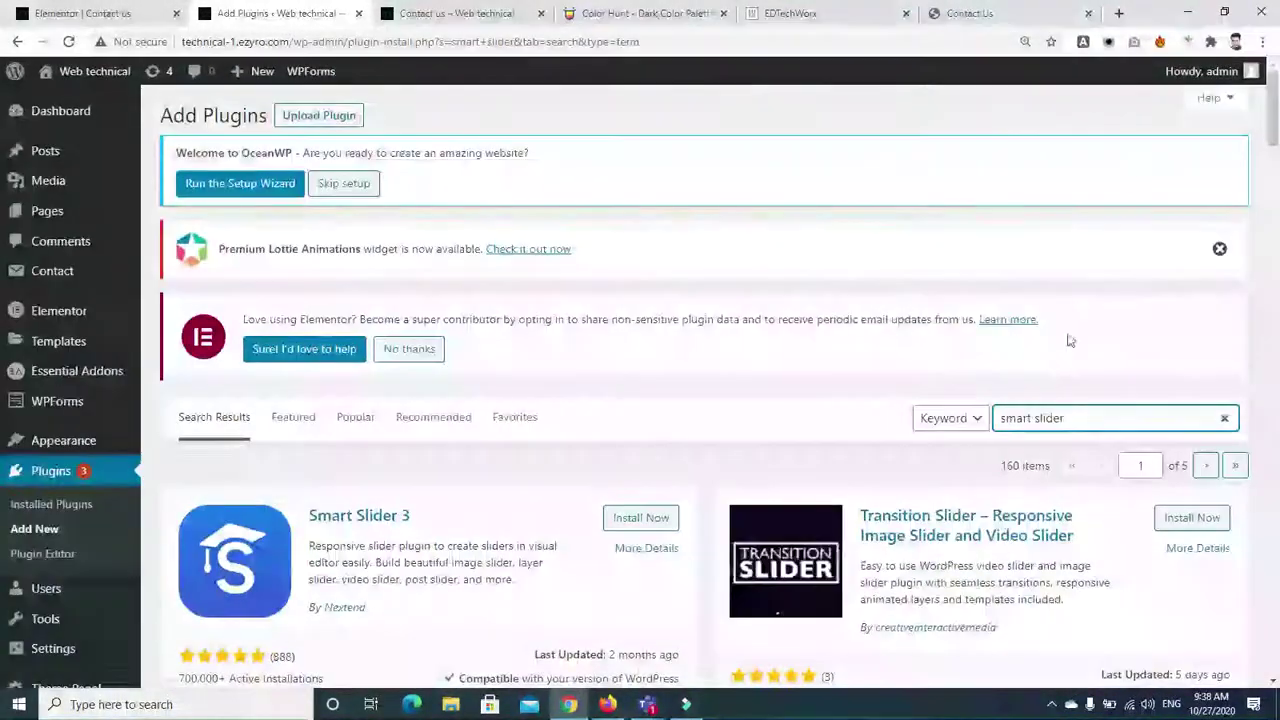
# Narrow the search to 'slider', install Smart Slider 3, then clear the search box
pyautogui.click(1037, 418)
pyautogui.press('BackSpace')
pyautogui.press('BackSpace')
pyautogui.press('BackSpace')
pyautogui.press('BackSpace')
pyautogui.press('BackSpace')
pyautogui.press('BackSpace')
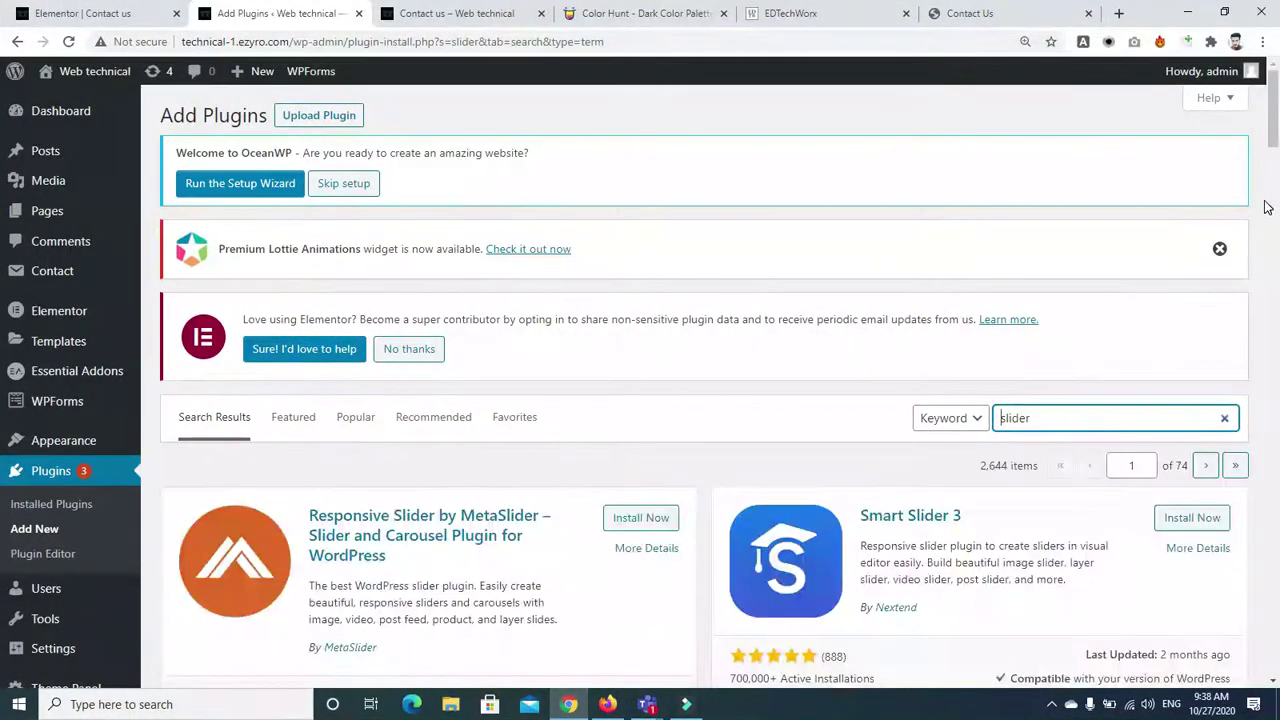
pyautogui.scroll(-1, 1272, 125)
pyautogui.moveTo(1276, 125)
pyautogui.mouseDown()
pyautogui.moveTo(1276, 212)
pyautogui.moveTo(1276, 100)
pyautogui.mouseUp()
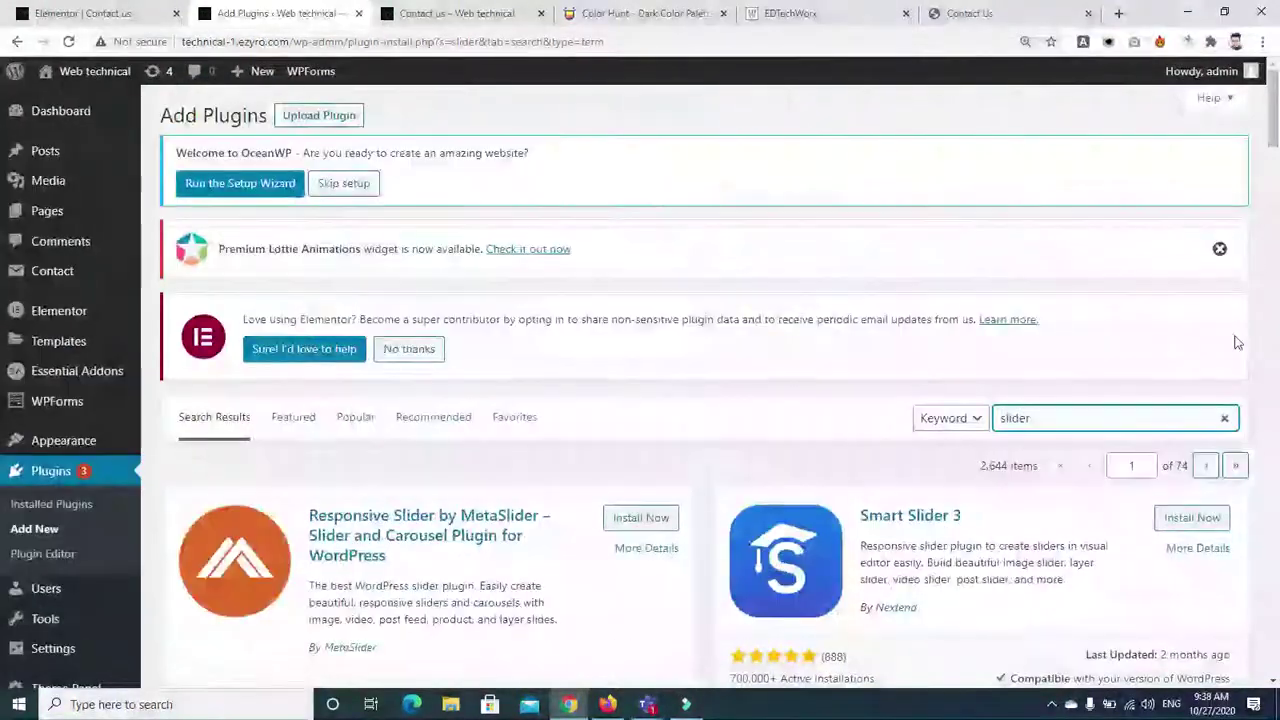
pyautogui.scroll(-2, 1250, 300)
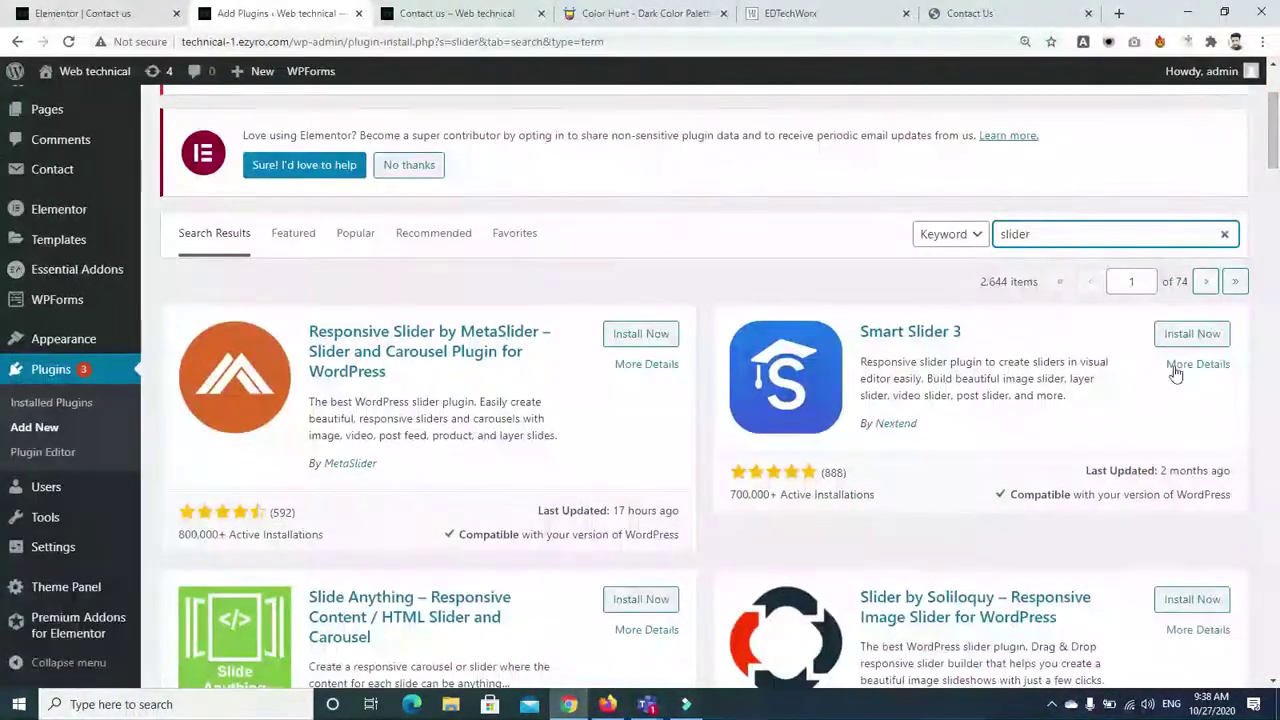
pyautogui.click(1171, 340)
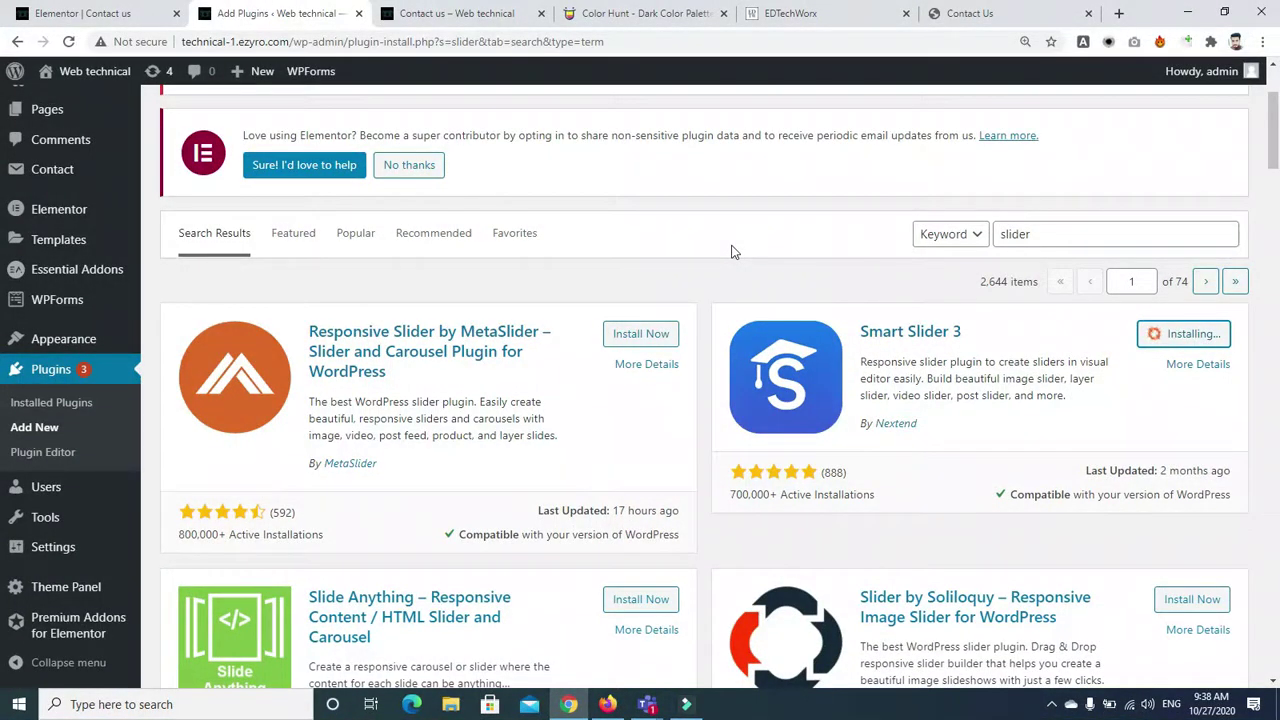
pyautogui.doubleClick(1053, 229)
pyautogui.press('BackSpace')
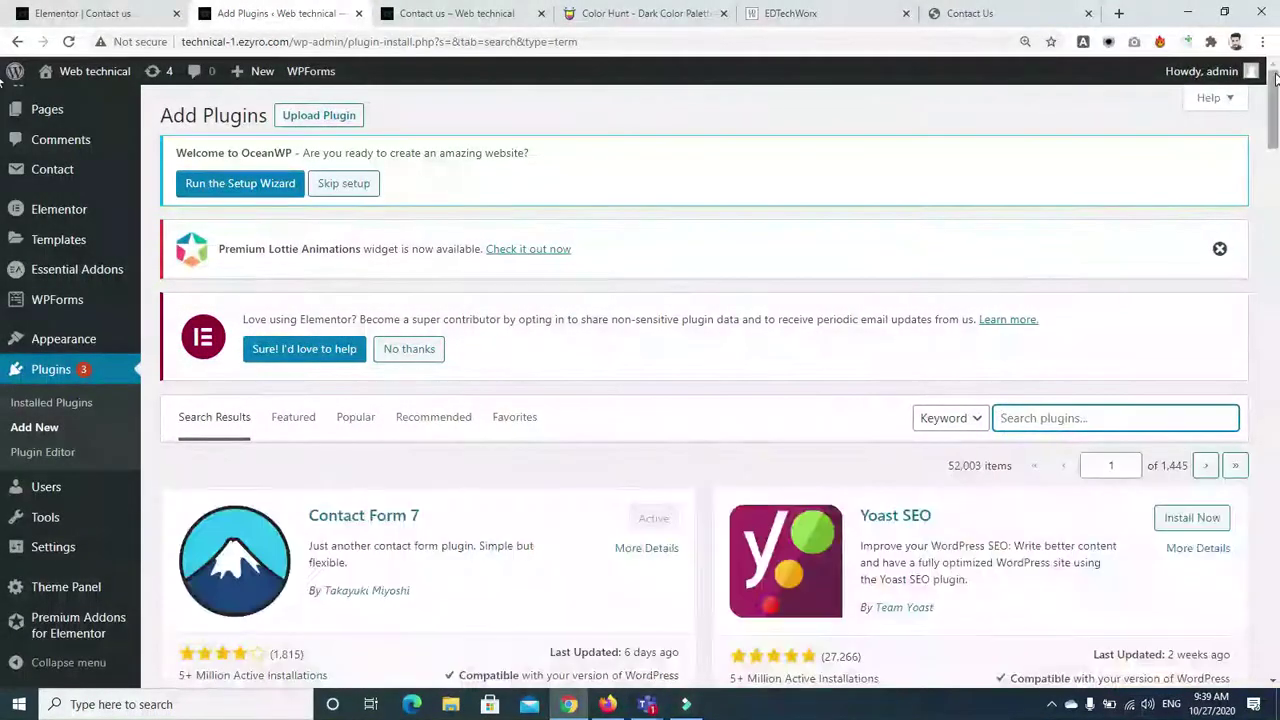
# Search the plugin directory for 'testimonial', correcting the misspelled term
pyautogui.scroll(-2, 1077, 193)
pyautogui.click(1058, 206)
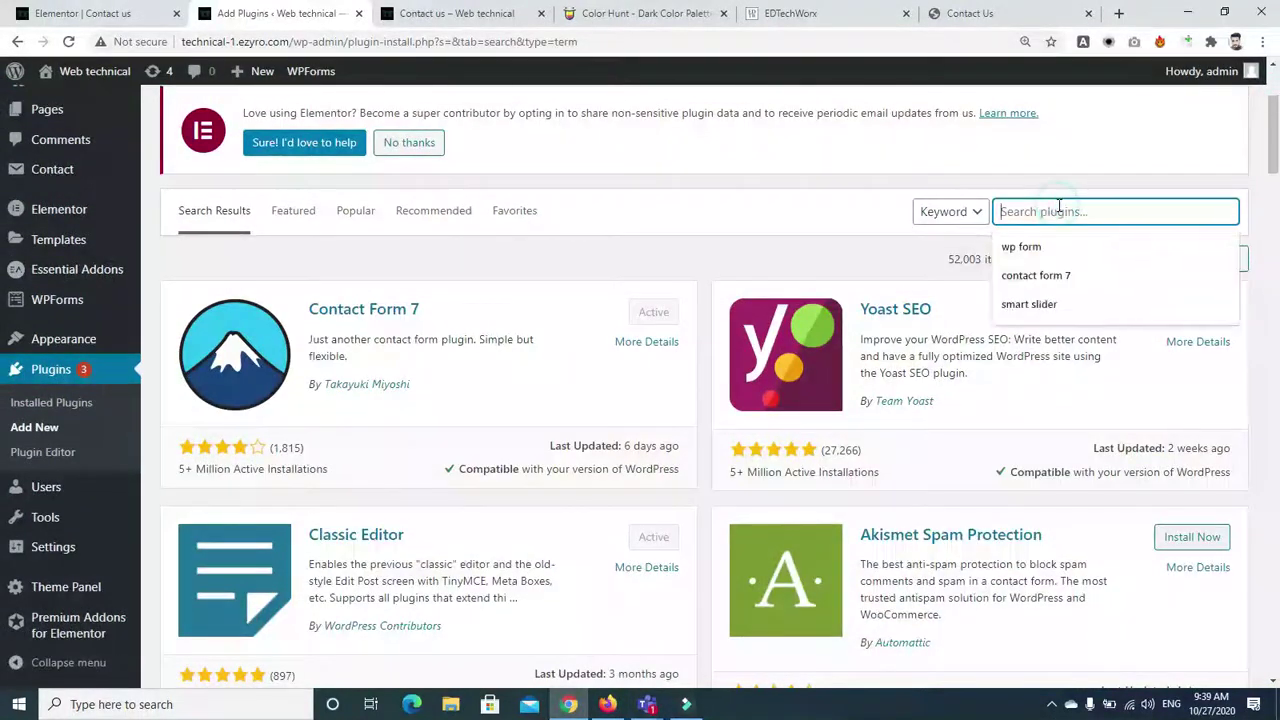
pyautogui.write('testimonal')
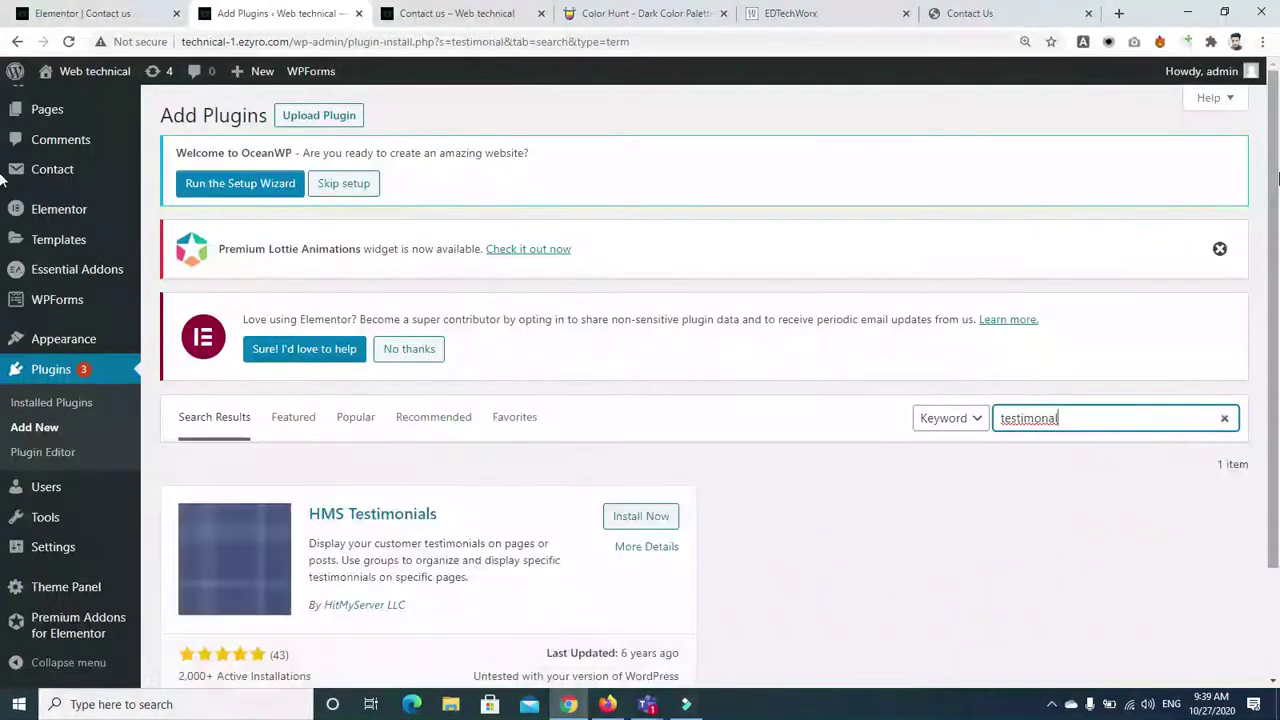
pyautogui.scroll(-1, 1122, 350)
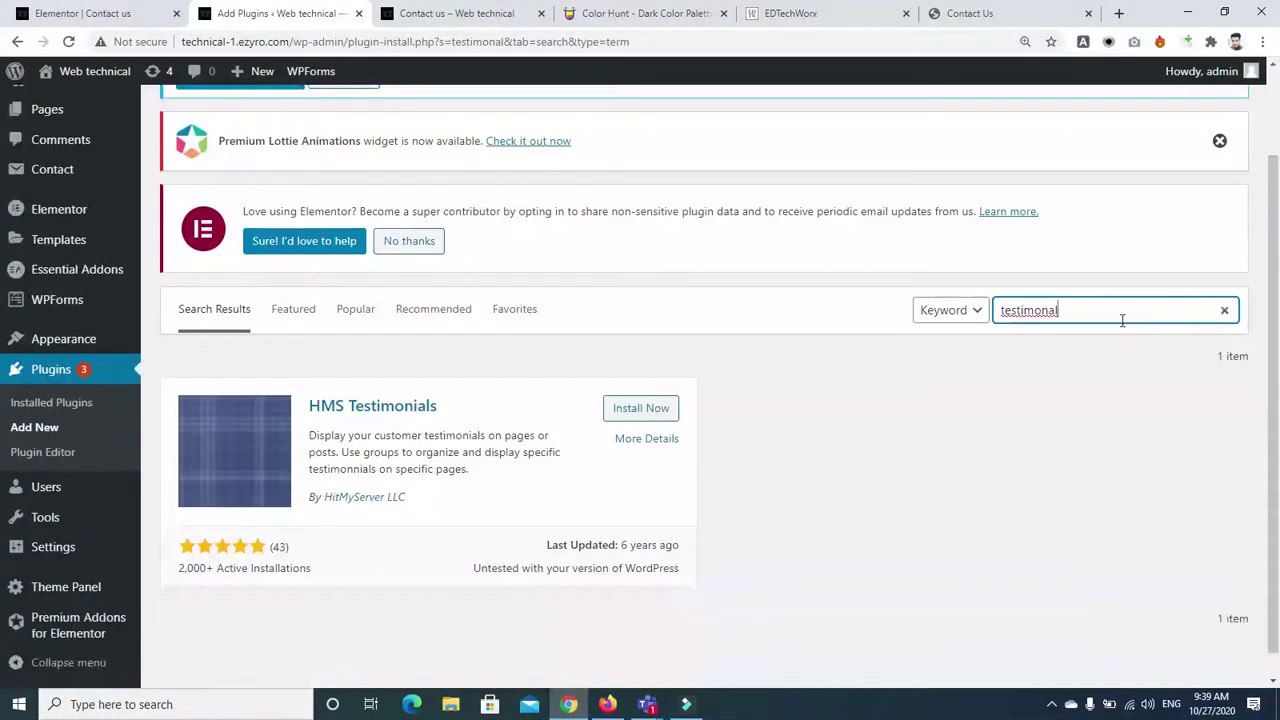
pyautogui.rightClick(1047, 310)
pyautogui.click(1063, 323)
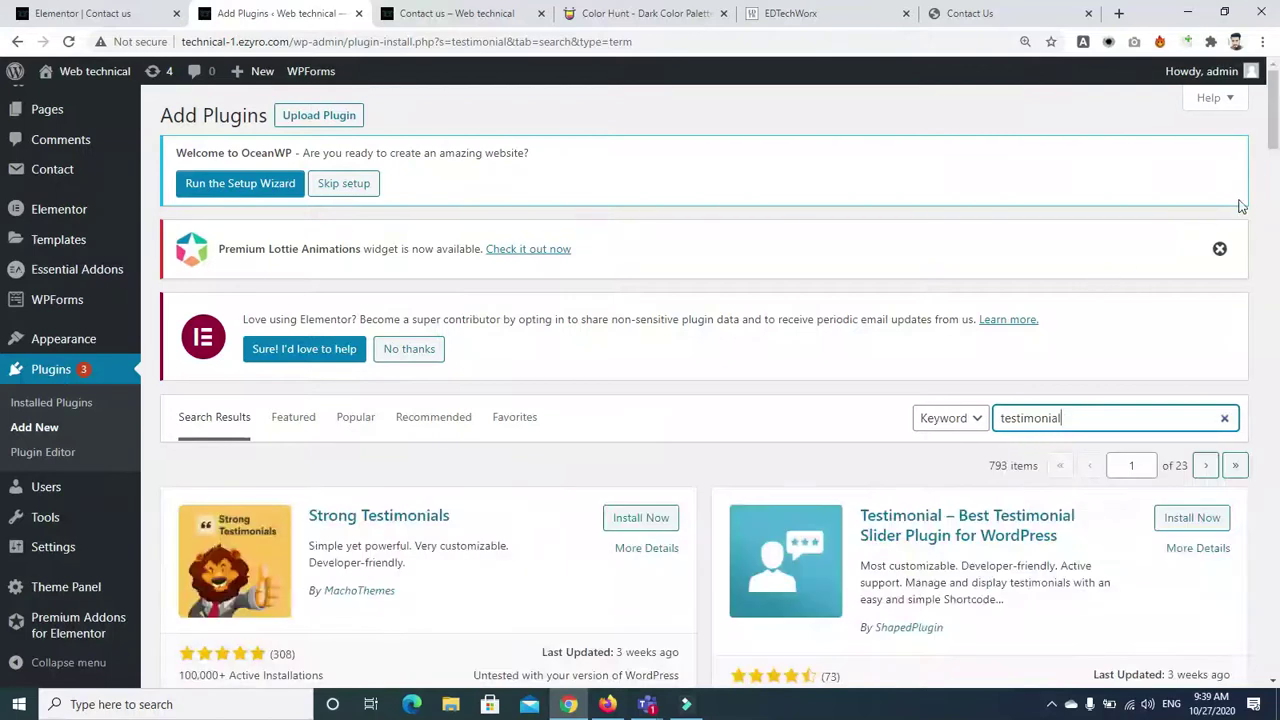
# Install and activate the Strong Testimonials plugin
pyautogui.moveTo(1273, 135); pyautogui.dragTo(1276, 150)
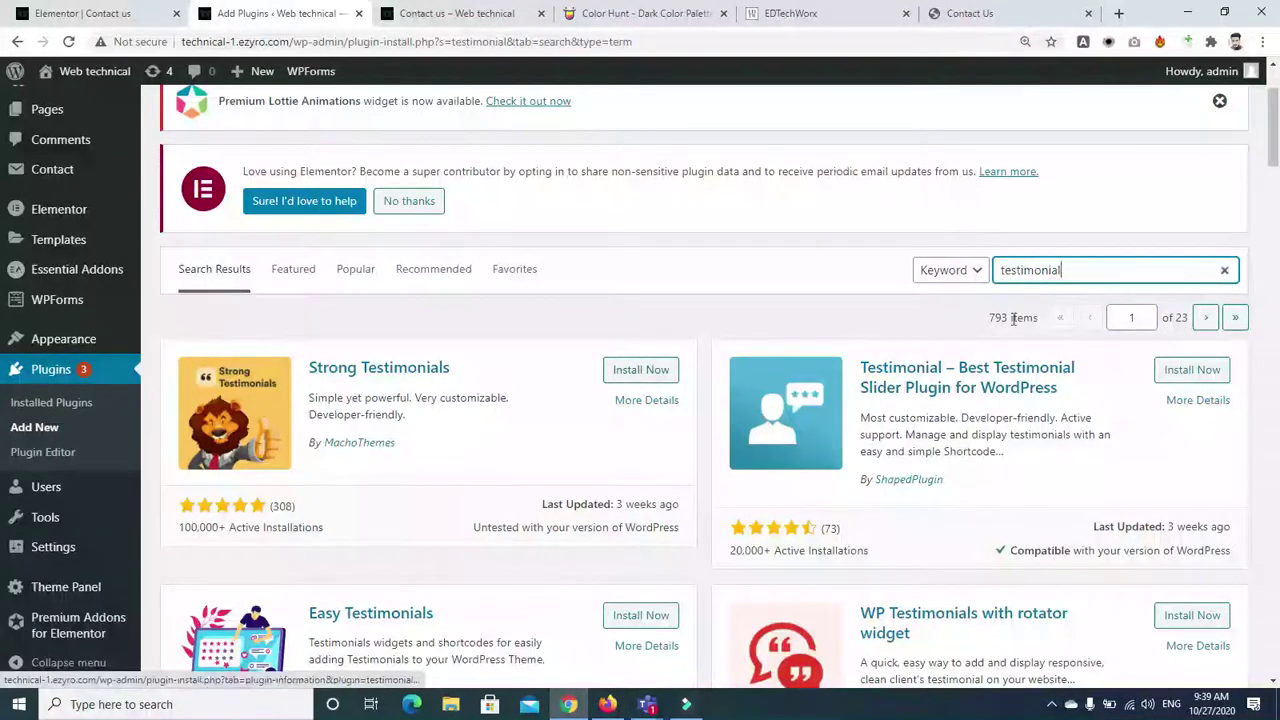
pyautogui.scroll(-2, 690, 200)
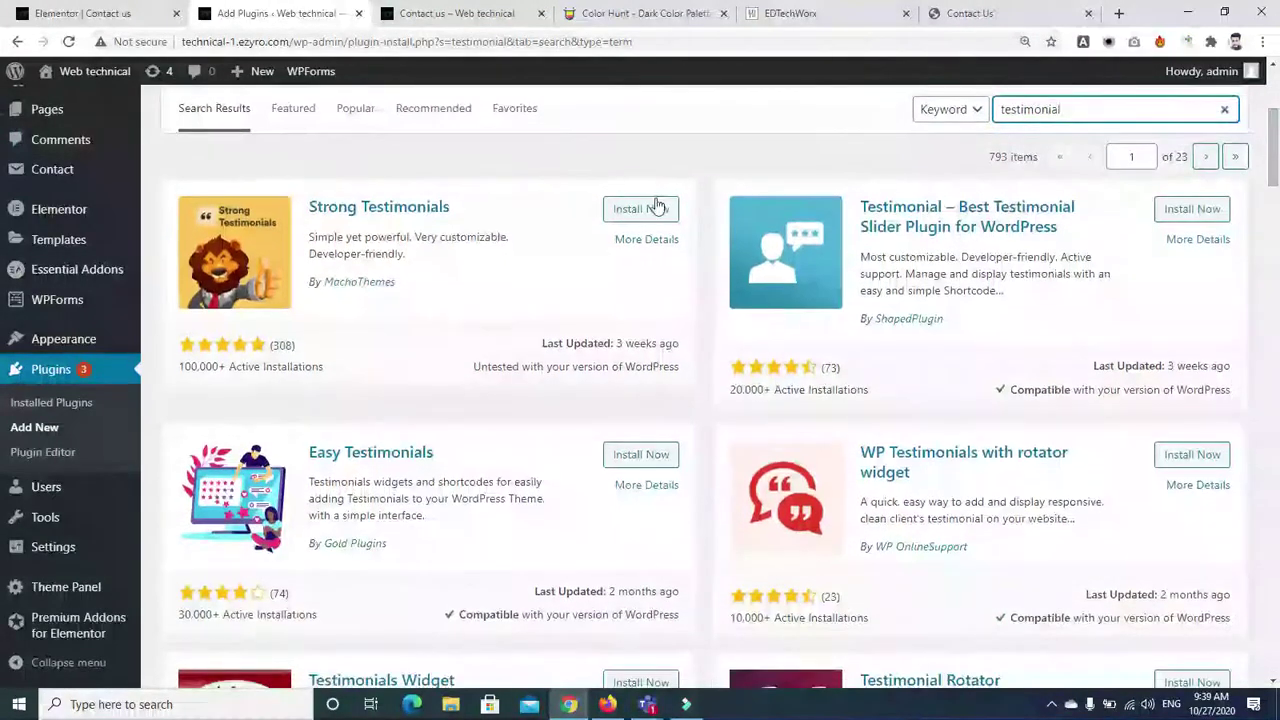
pyautogui.click(641, 208)
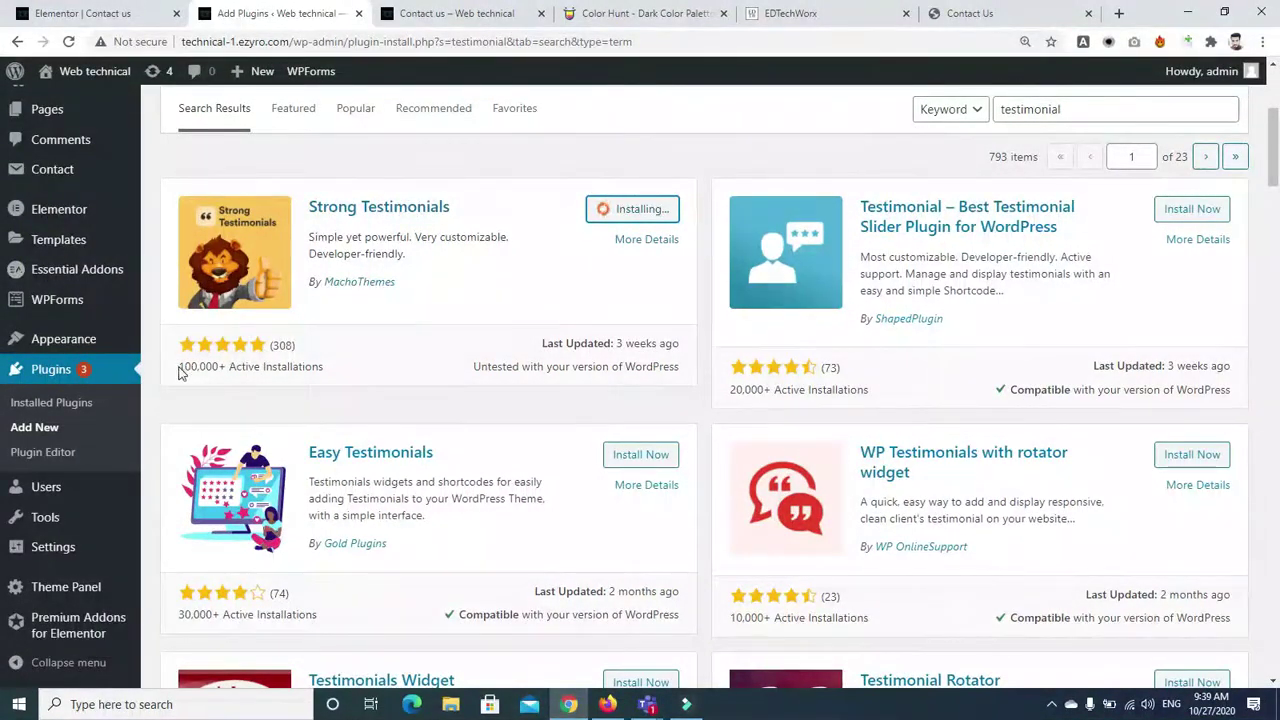
pyautogui.moveTo(178, 366); pyautogui.dragTo(330, 385)
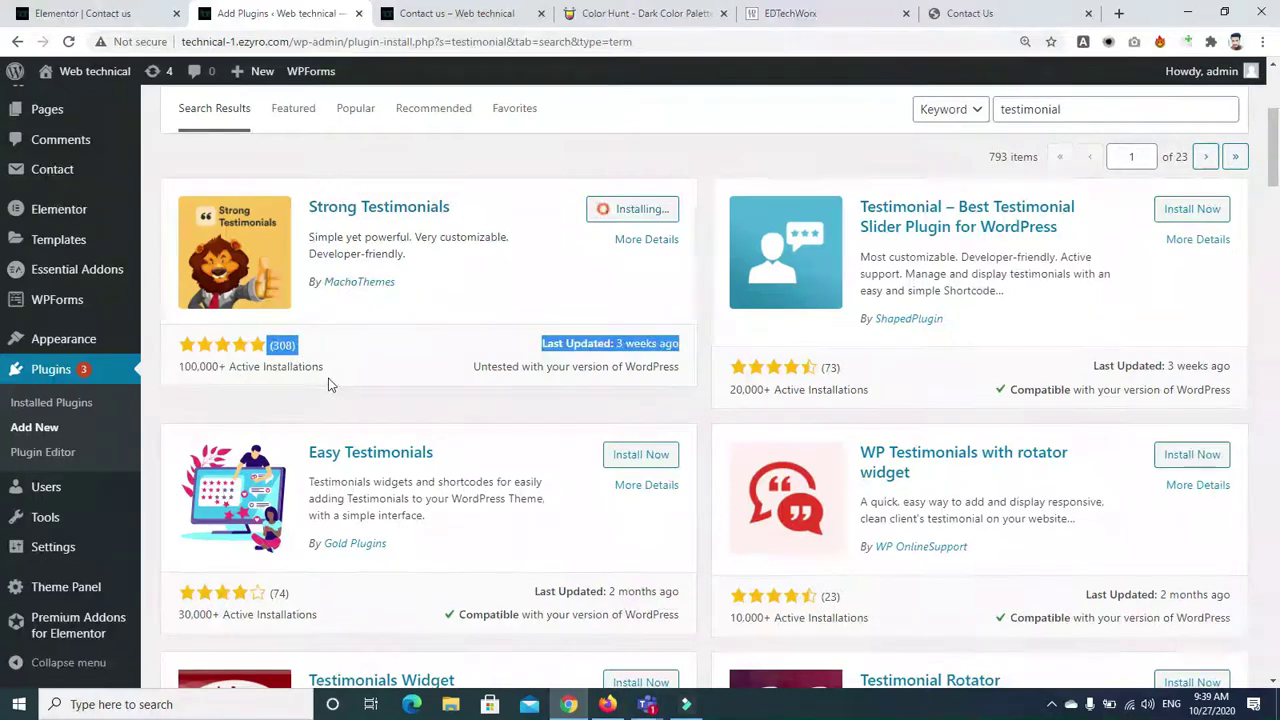
pyautogui.click(398, 356)
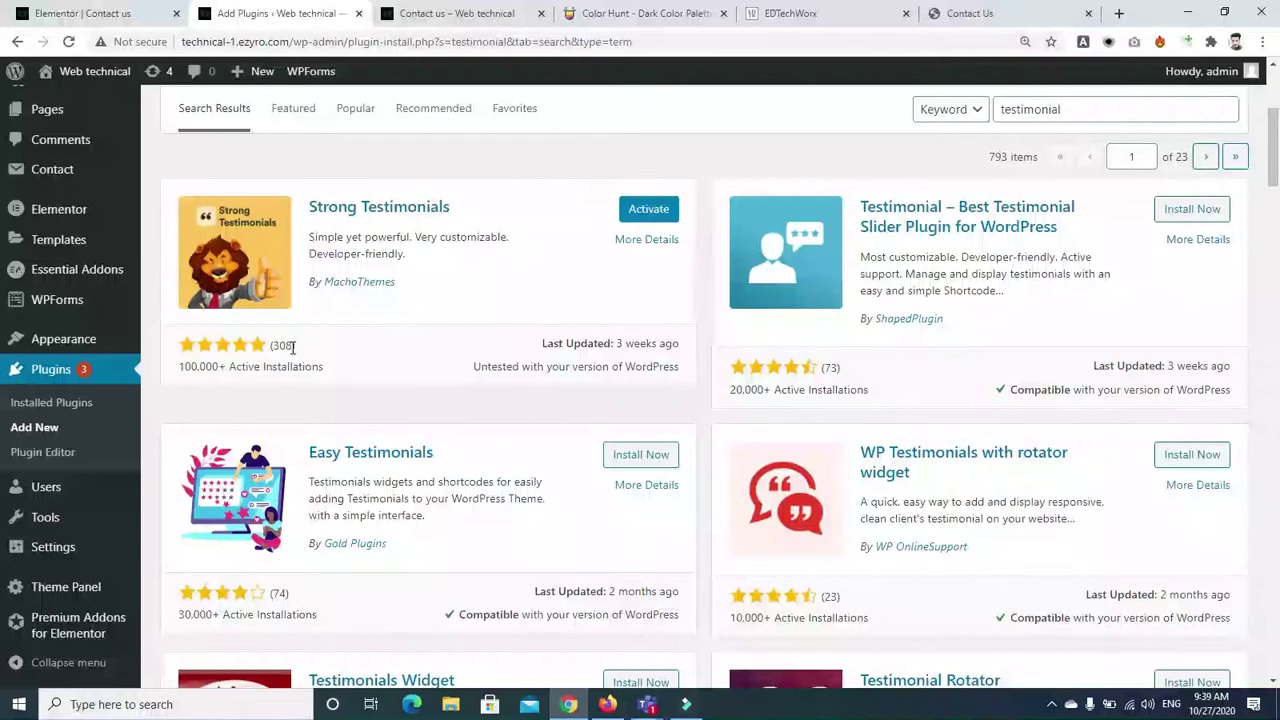
pyautogui.click(647, 206)
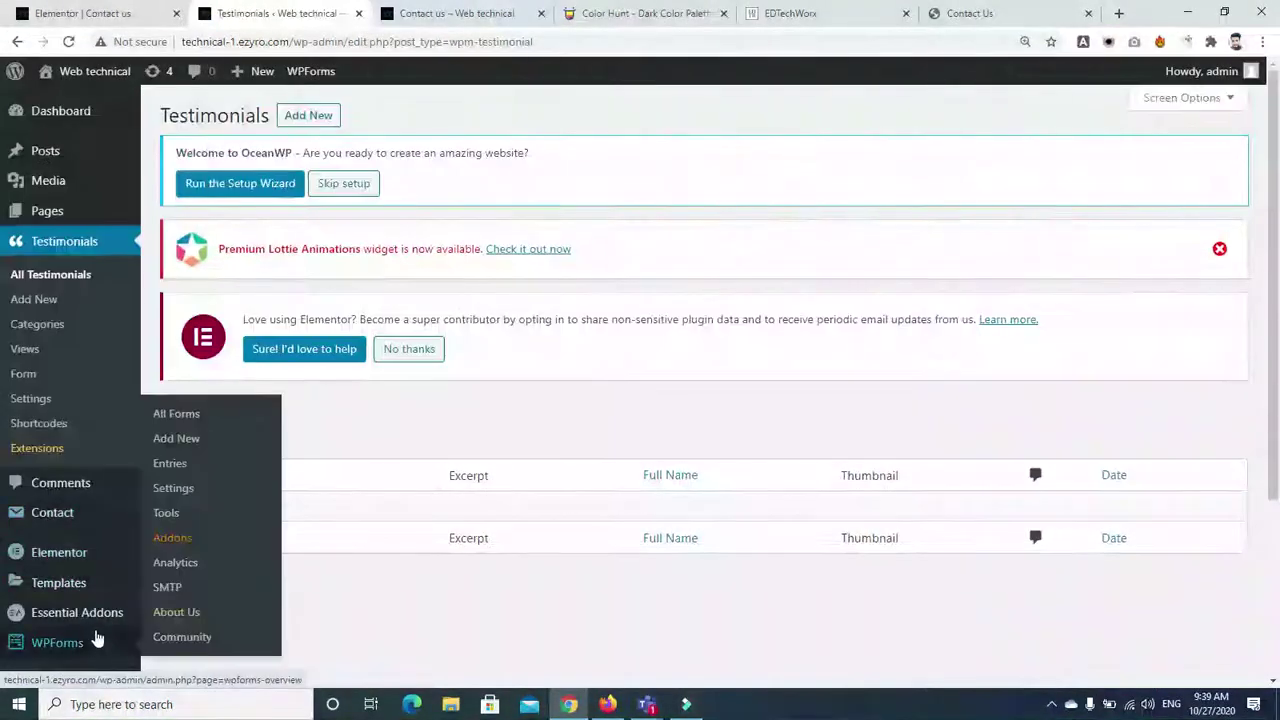
# Return to the installed plugins list and scroll down to Smart Slider 3
pyautogui.scroll(-1, 3, 345)
pyautogui.scroll(-2, 3, 345)
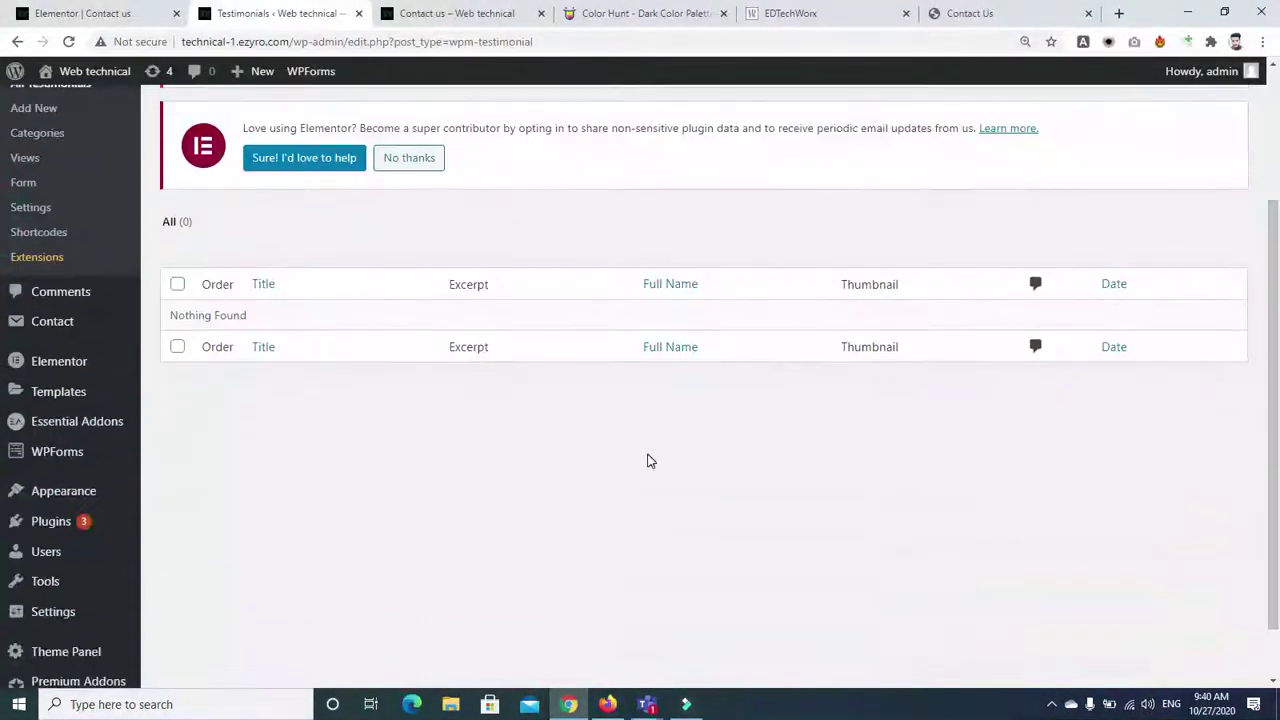
pyautogui.click(50, 524)
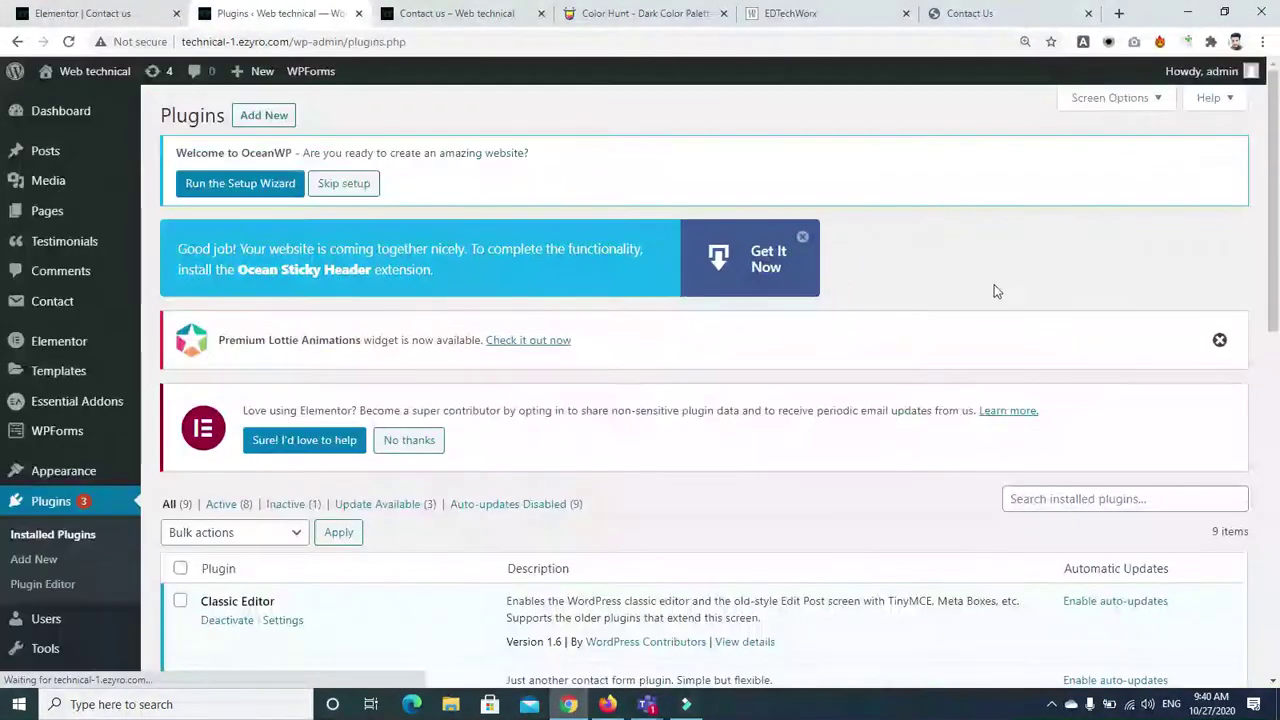
pyautogui.scroll(-1, 1276, 302)
pyautogui.moveTo(1276, 302); pyautogui.dragTo(1276, 565)
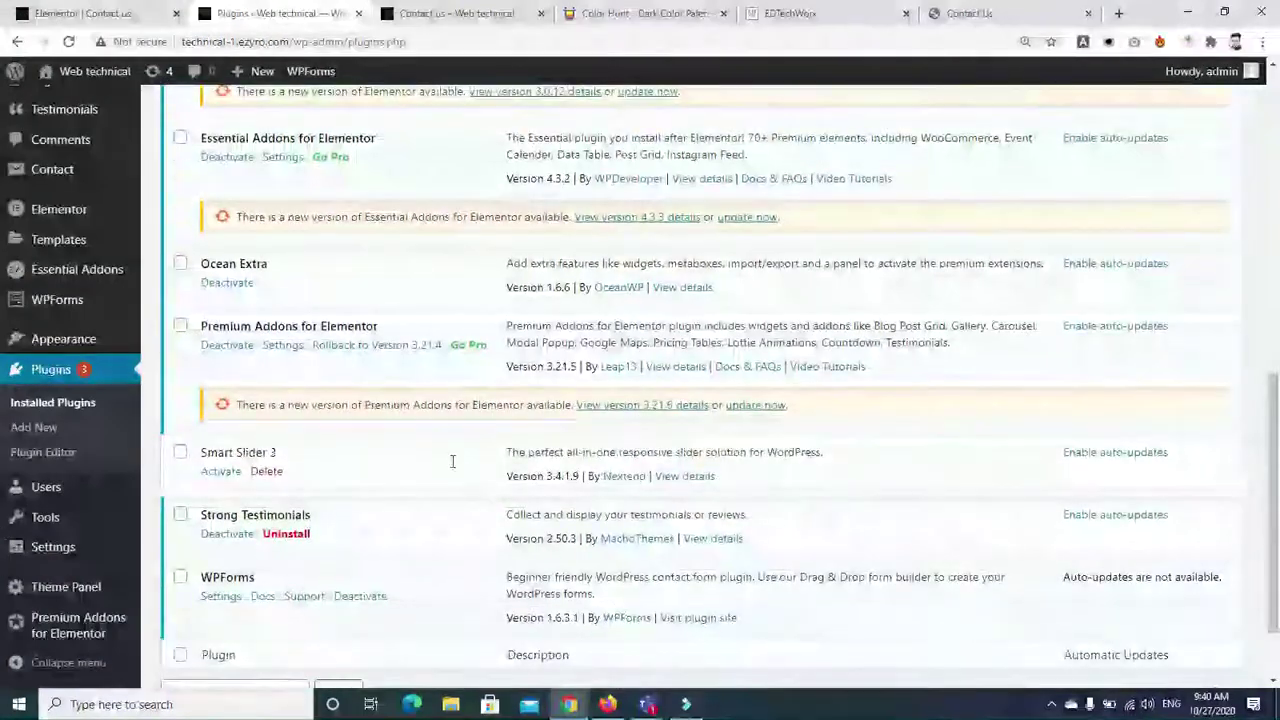
# Activate Smart Slider 3 from the Installed Plugins list
pyautogui.click(218, 472)
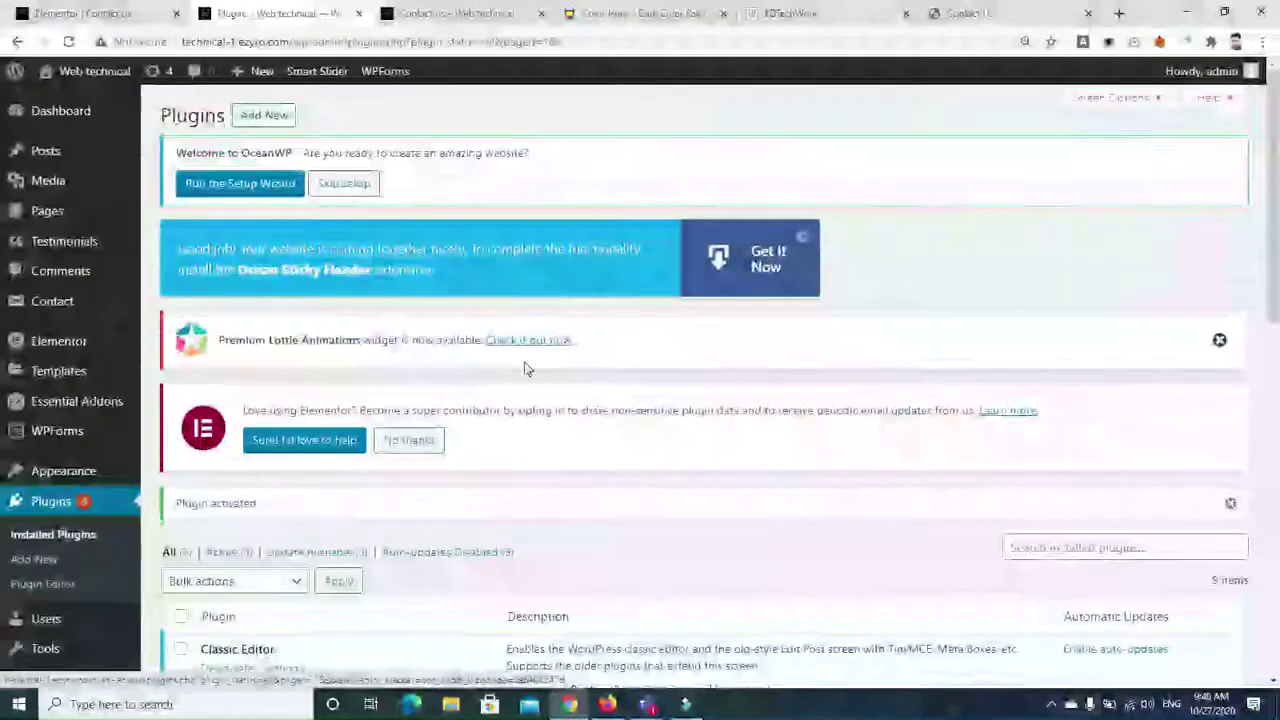
pyautogui.moveTo(1274, 213); pyautogui.dragTo(1277, 542)
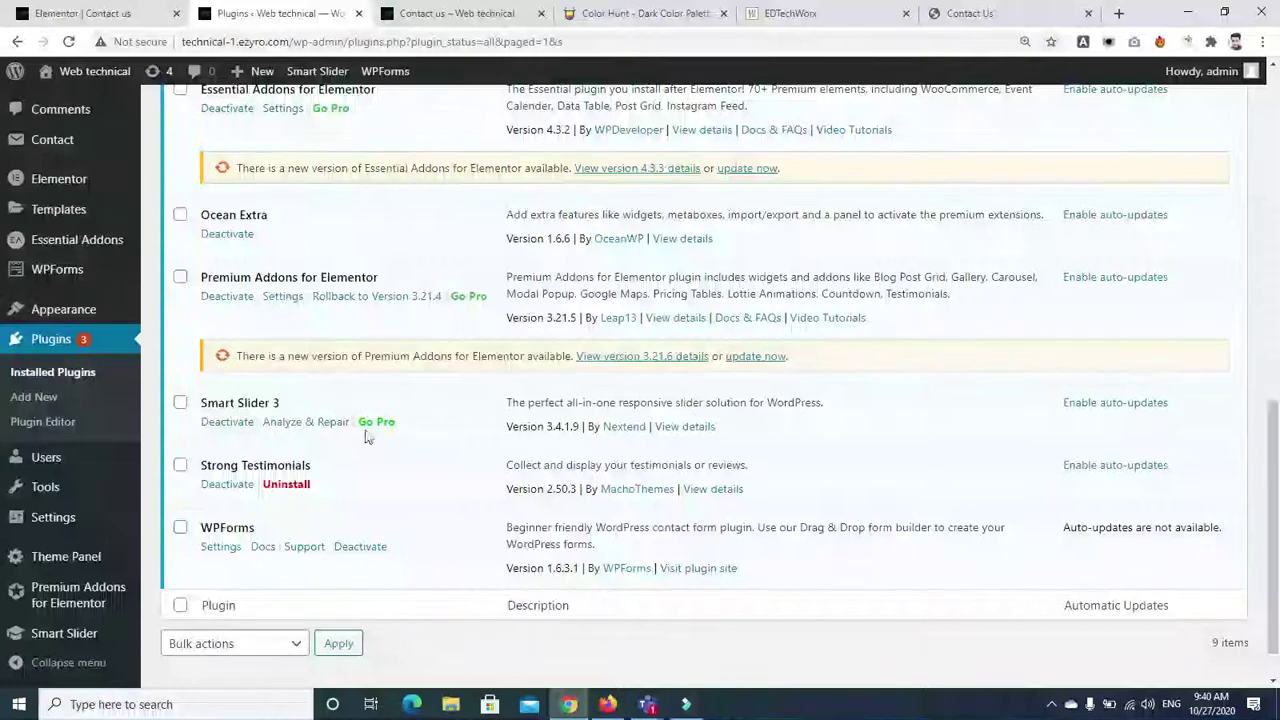
pyautogui.moveTo(68, 628)
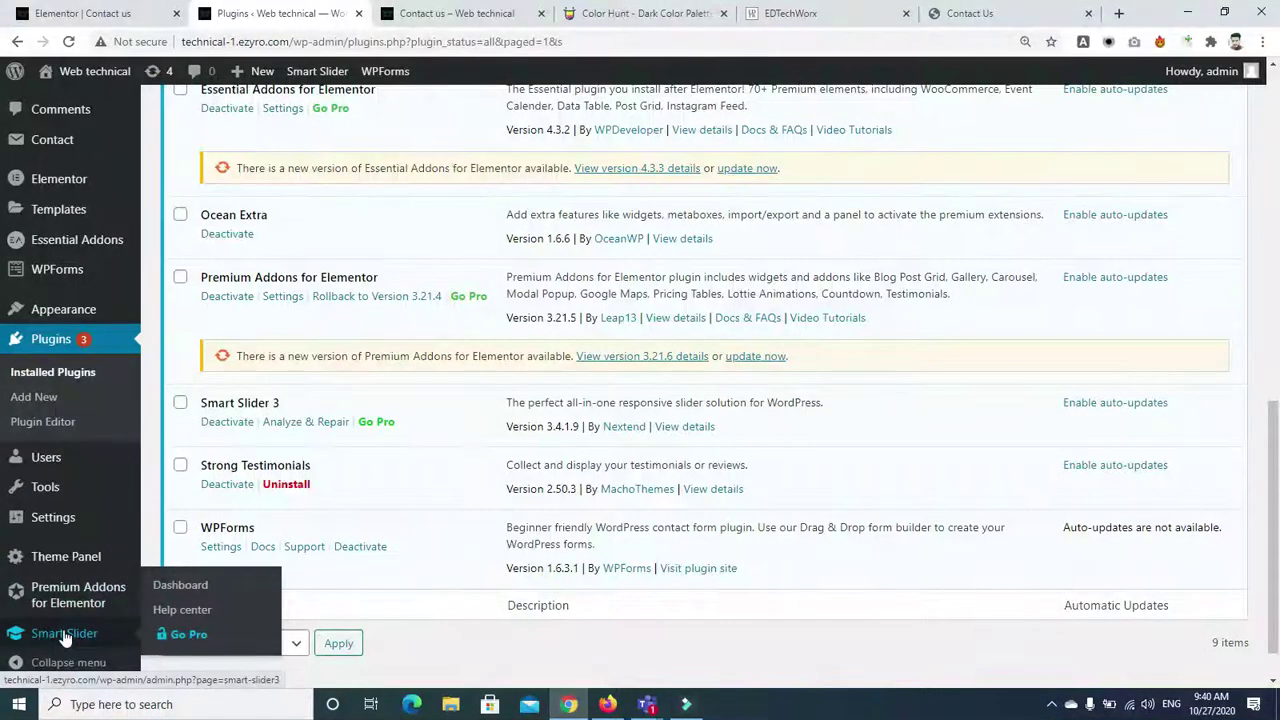
pyautogui.moveTo(56, 522)
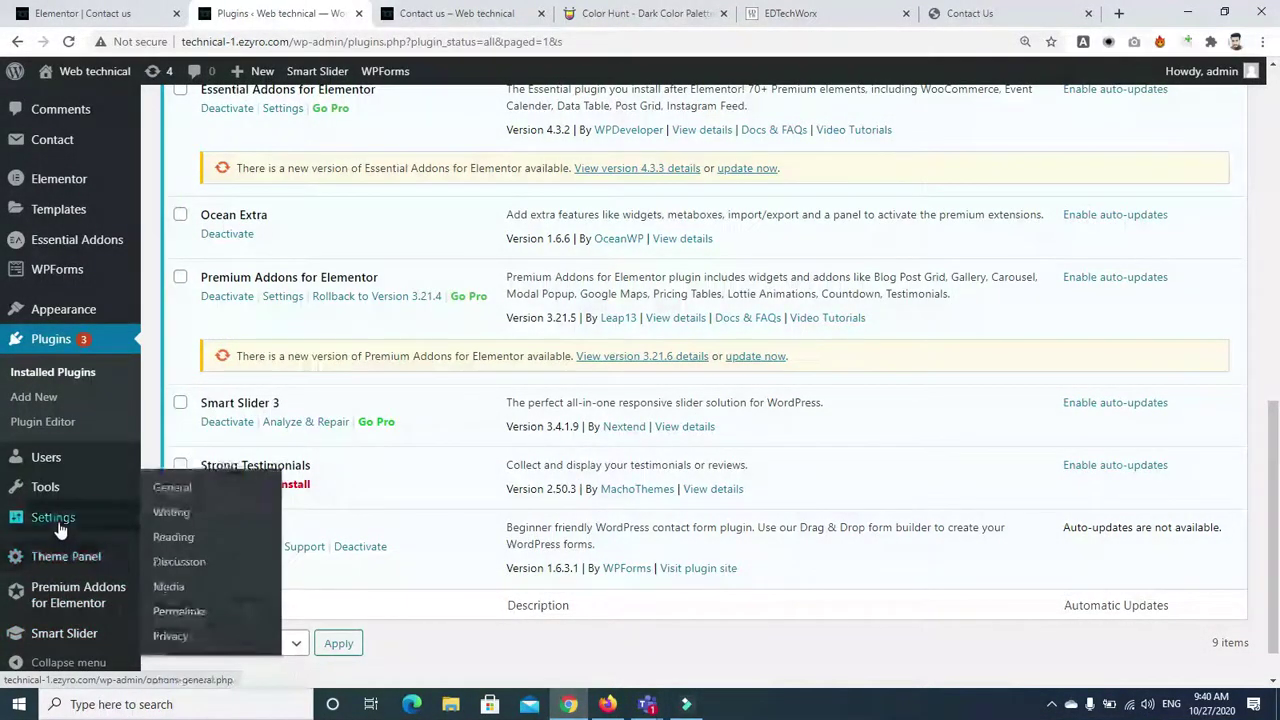
pyautogui.moveTo(98, 318)
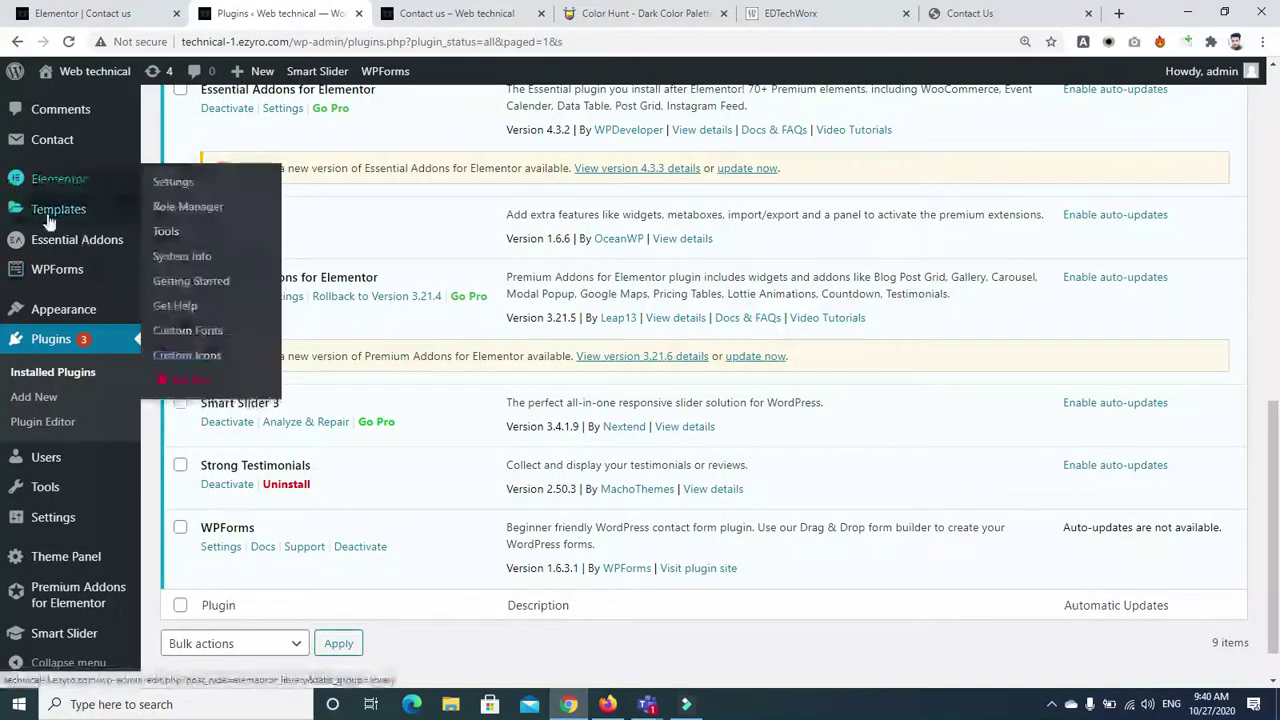
pyautogui.moveTo(1275, 515)
pyautogui.mouseDown()
pyautogui.moveTo(1278, 315)
pyautogui.moveTo(1278, 518)
pyautogui.mouseUp()
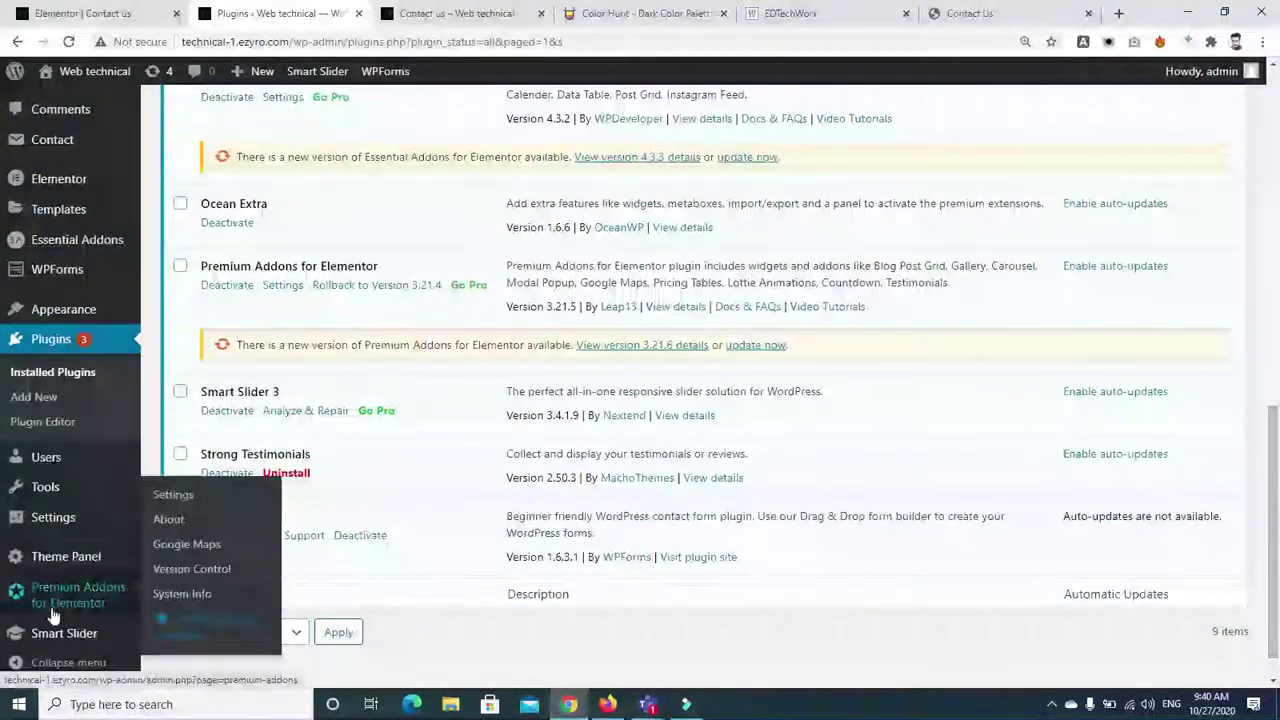
# Open the Smart Slider dashboard, choose Don't show again for the welcome video, and start a new project
pyautogui.click(58, 630)
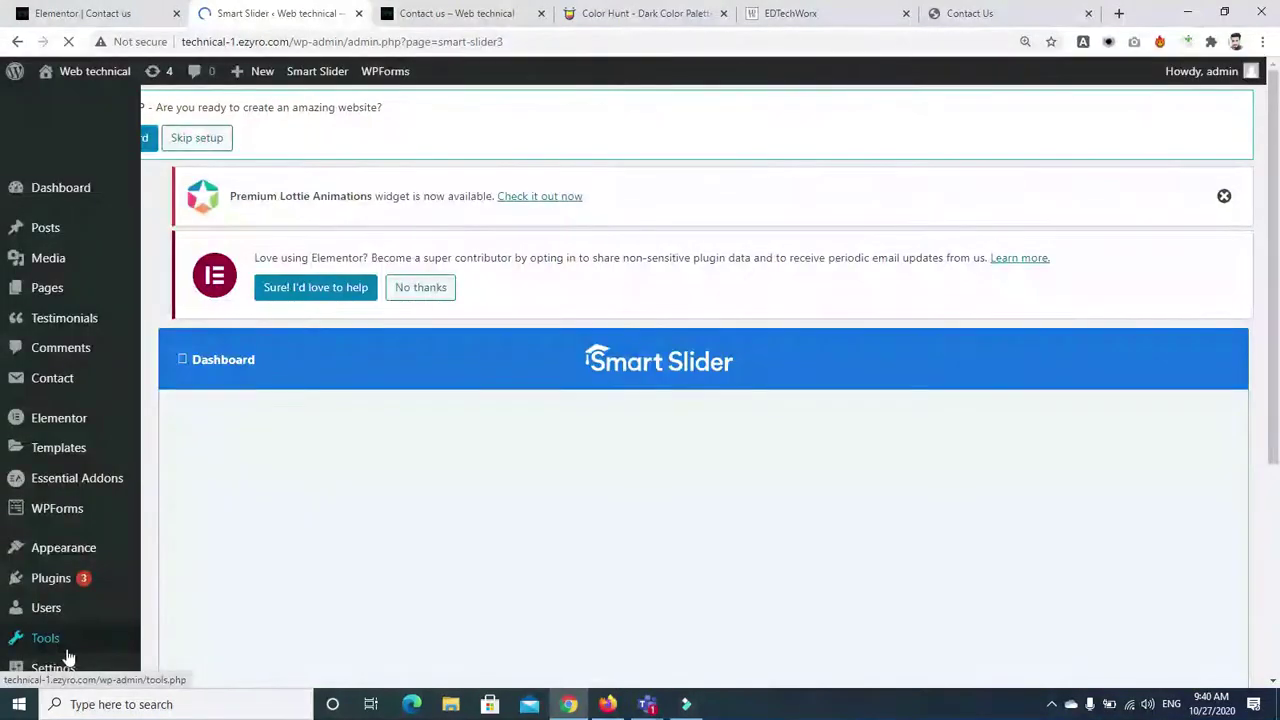
pyautogui.scroll(-2, 4, 338)
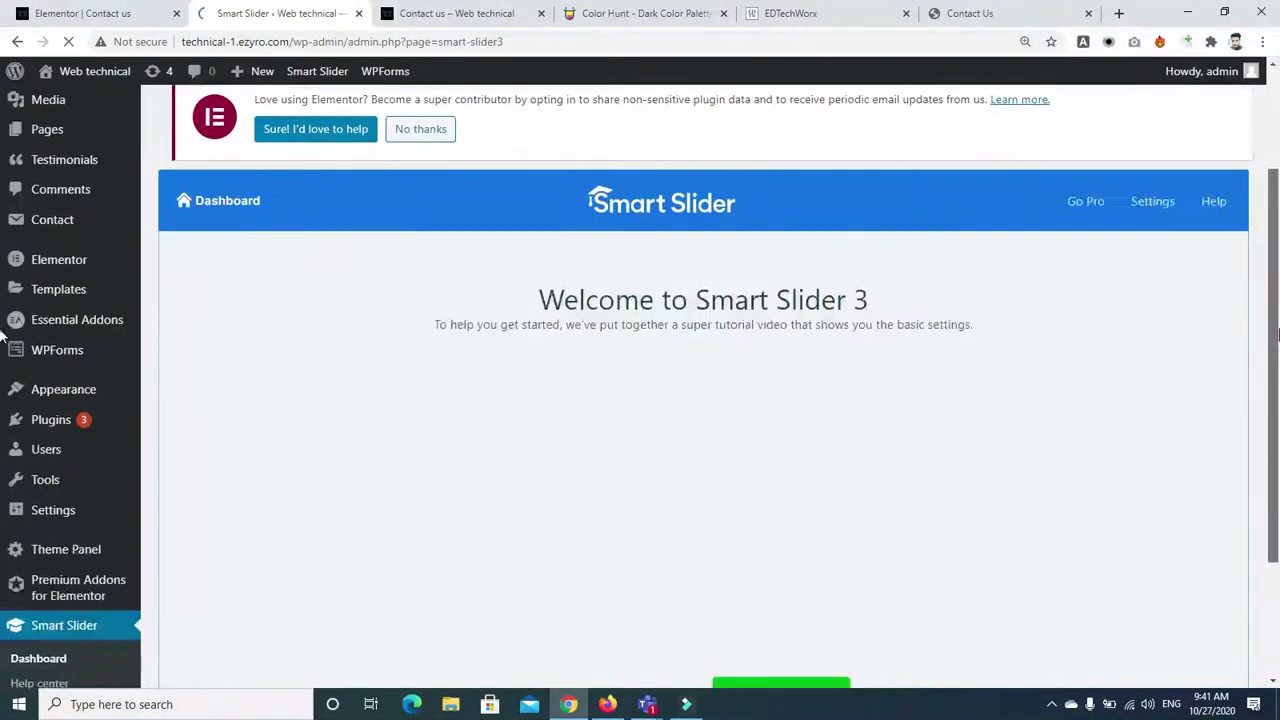
pyautogui.scroll(-2, 4, 338)
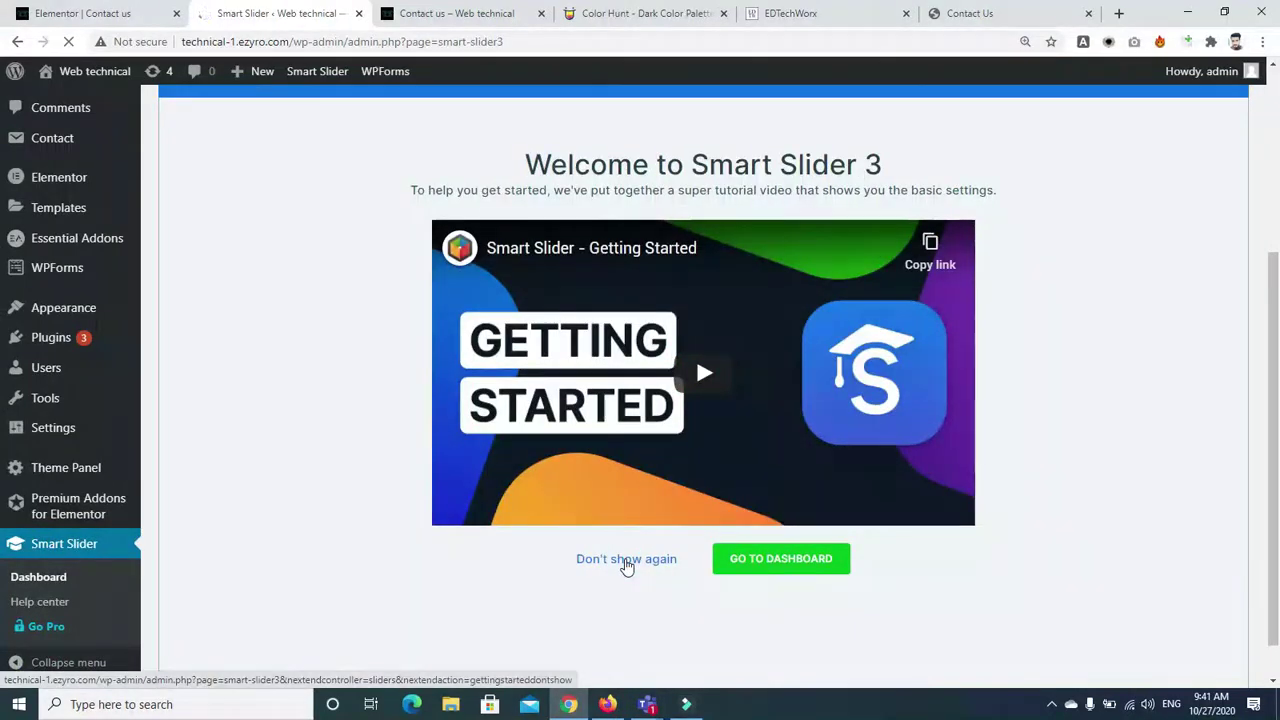
pyautogui.click(626, 559)
pyautogui.moveTo(1279, 204); pyautogui.dragTo(1279, 288)
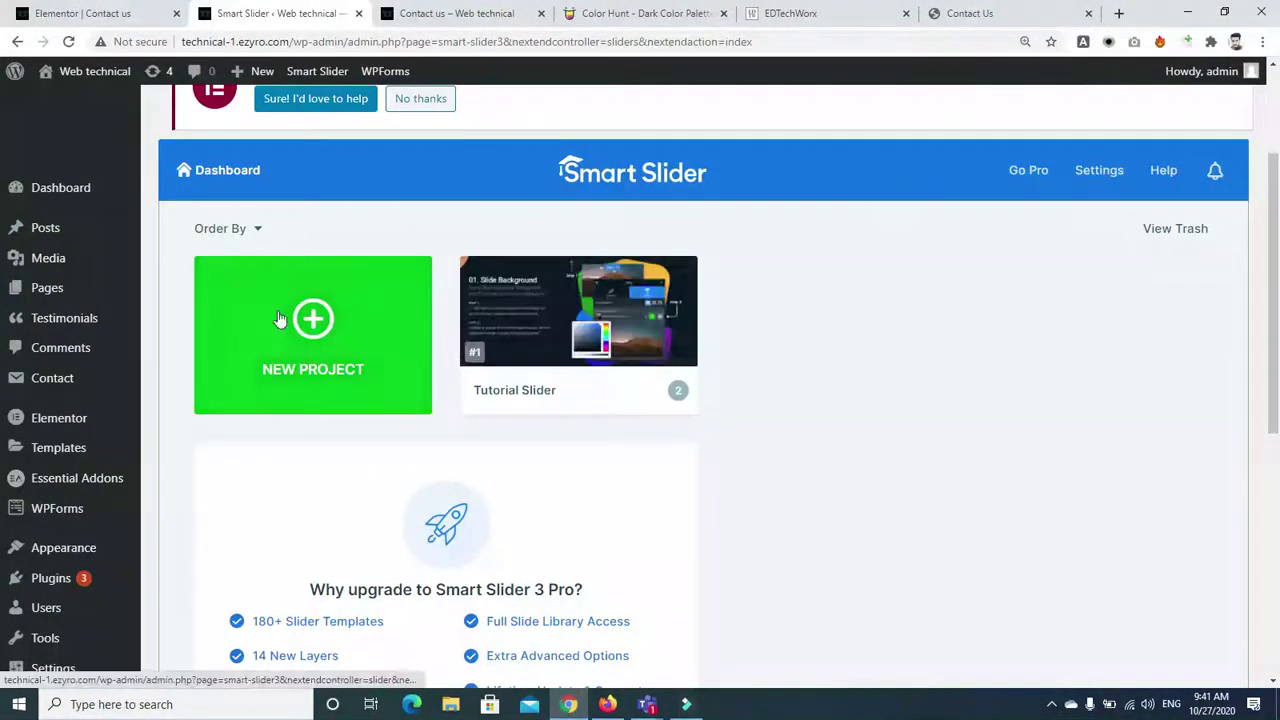
pyautogui.click(318, 330)
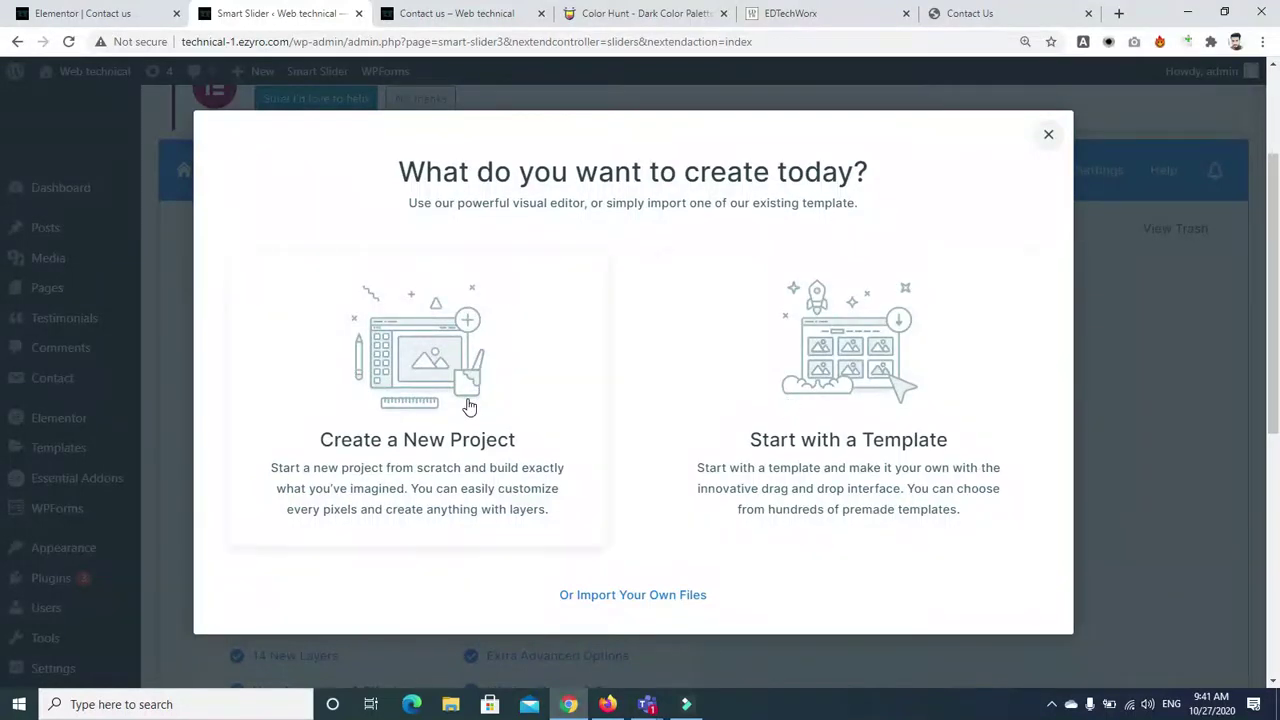
# Start from a template and filter the Template Sliders library to FREE templates
pyautogui.click(872, 419)
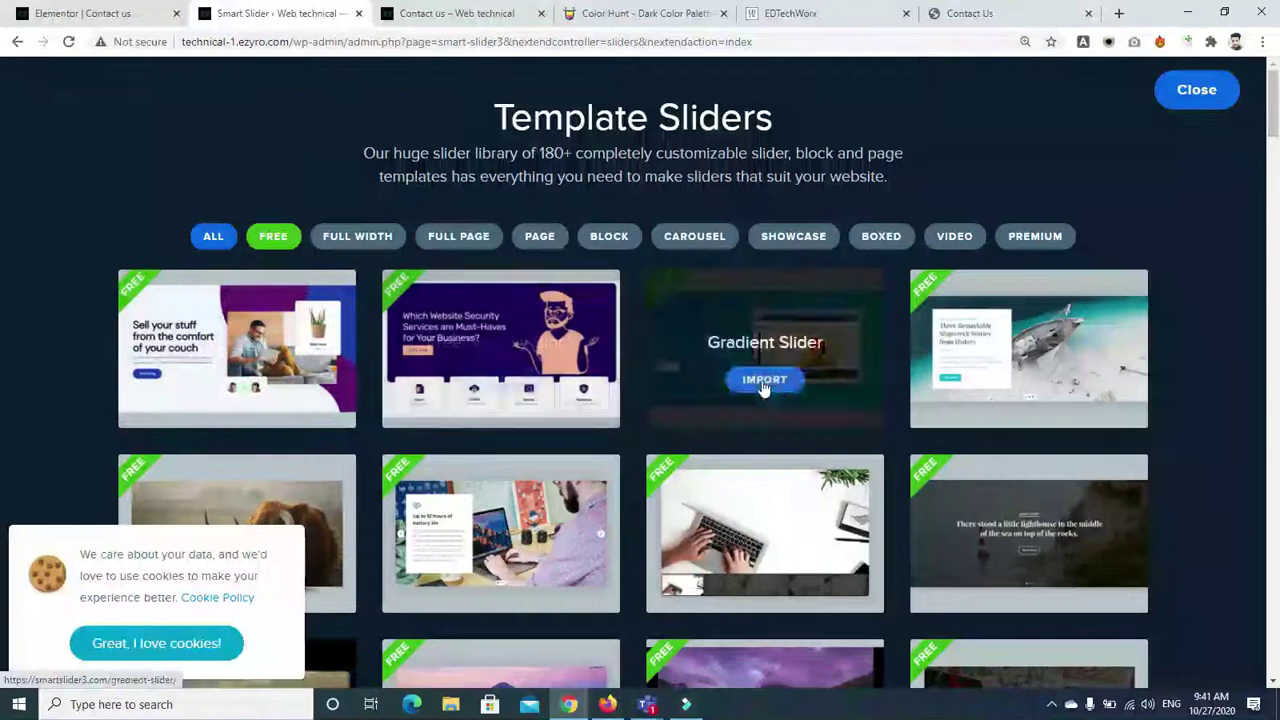
pyautogui.scroll(-3, 3, 170)
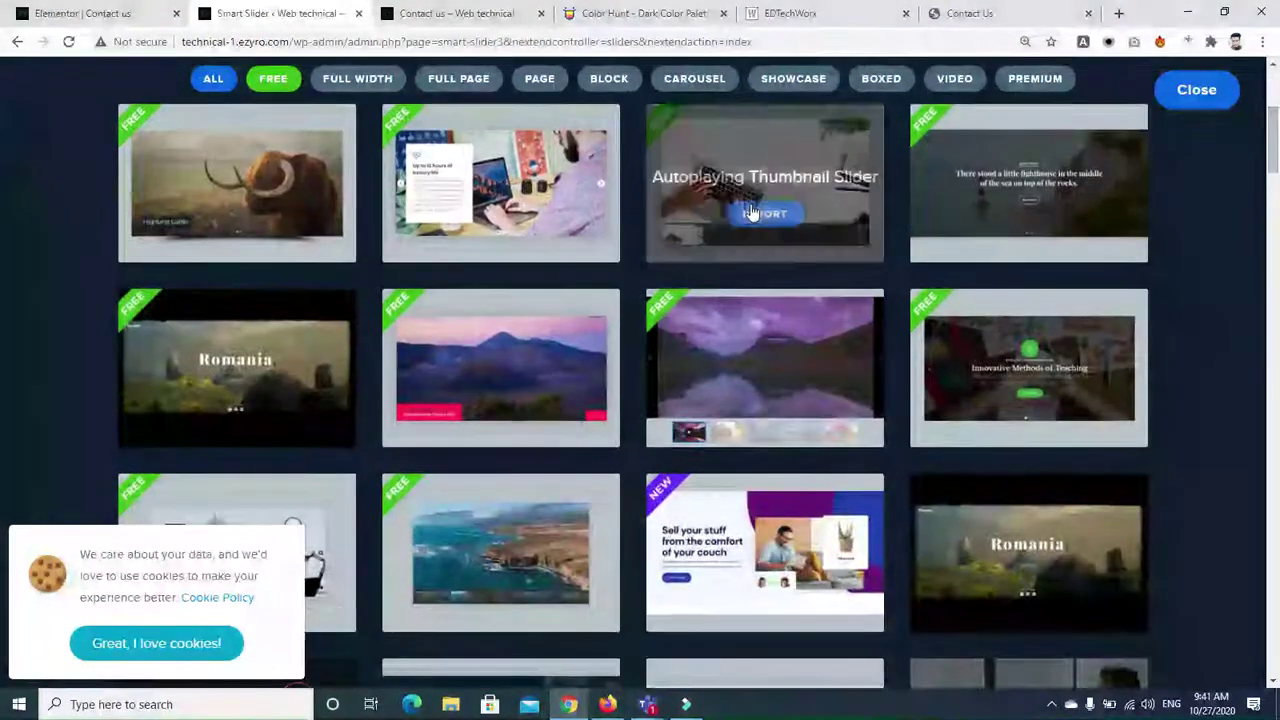
pyautogui.moveTo(317, 240)
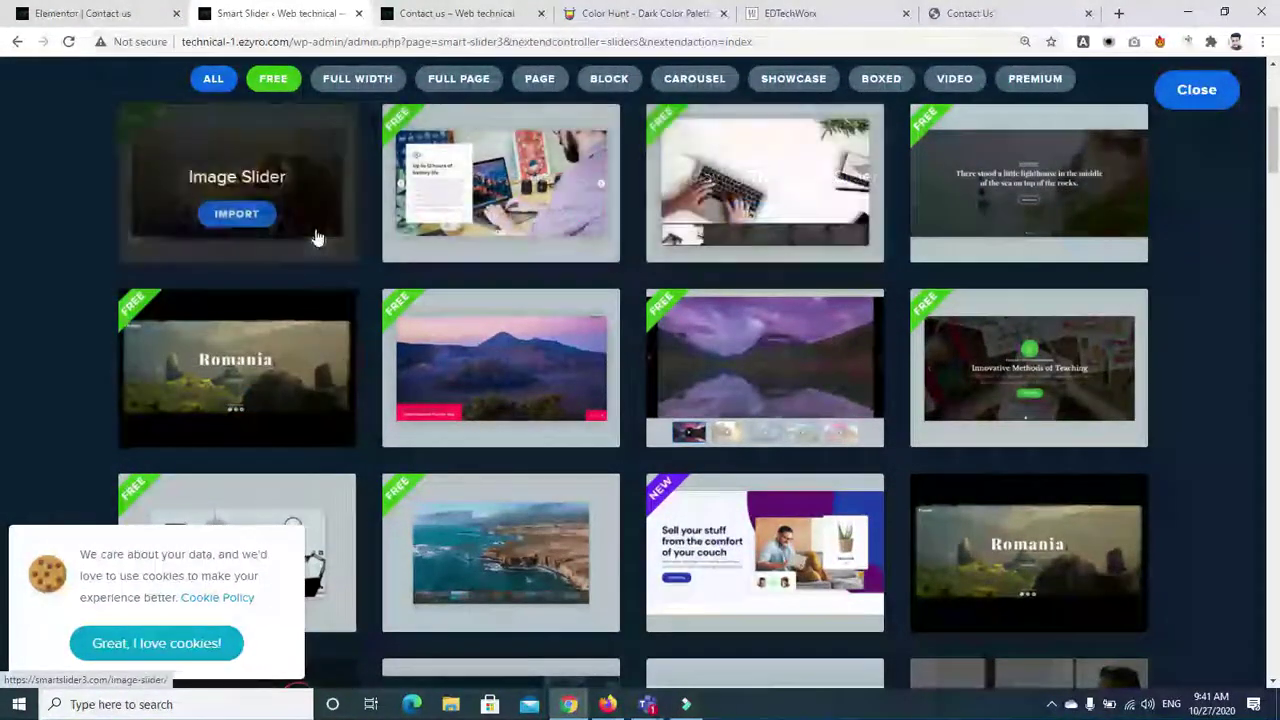
pyautogui.moveTo(543, 377)
pyautogui.scroll(-2, 1, 172)
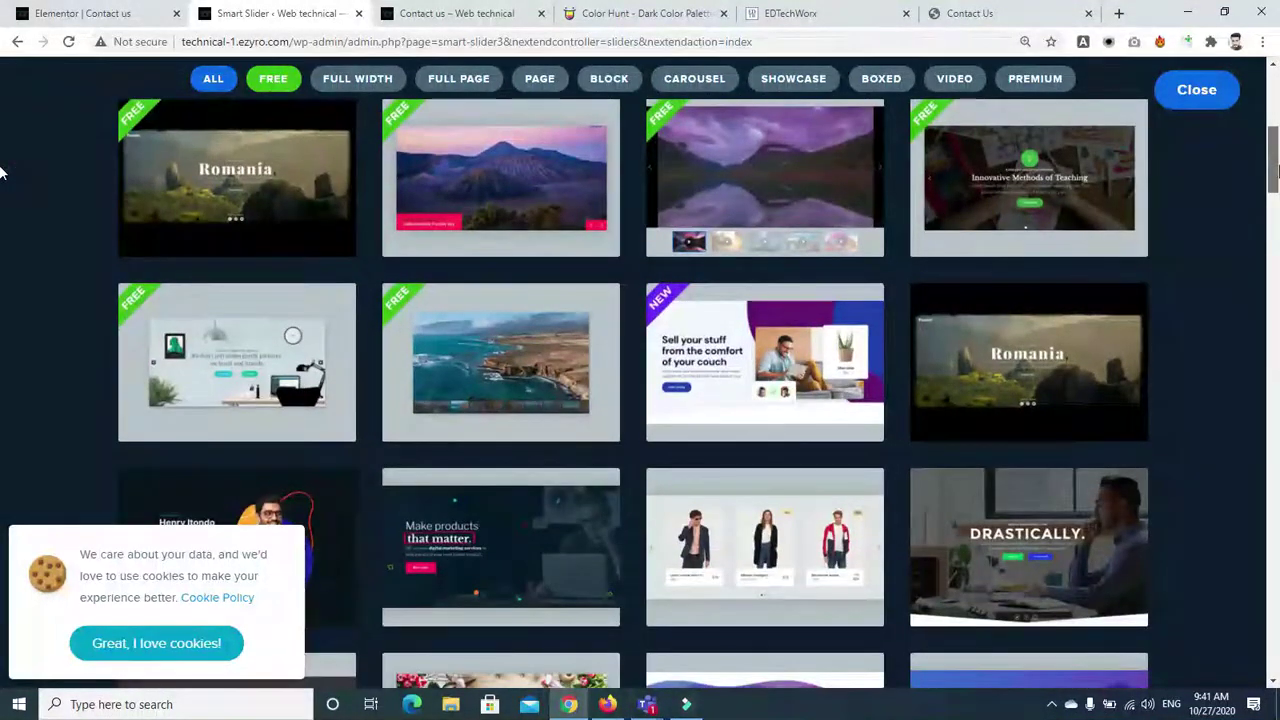
pyautogui.scroll(-3, 1, 180)
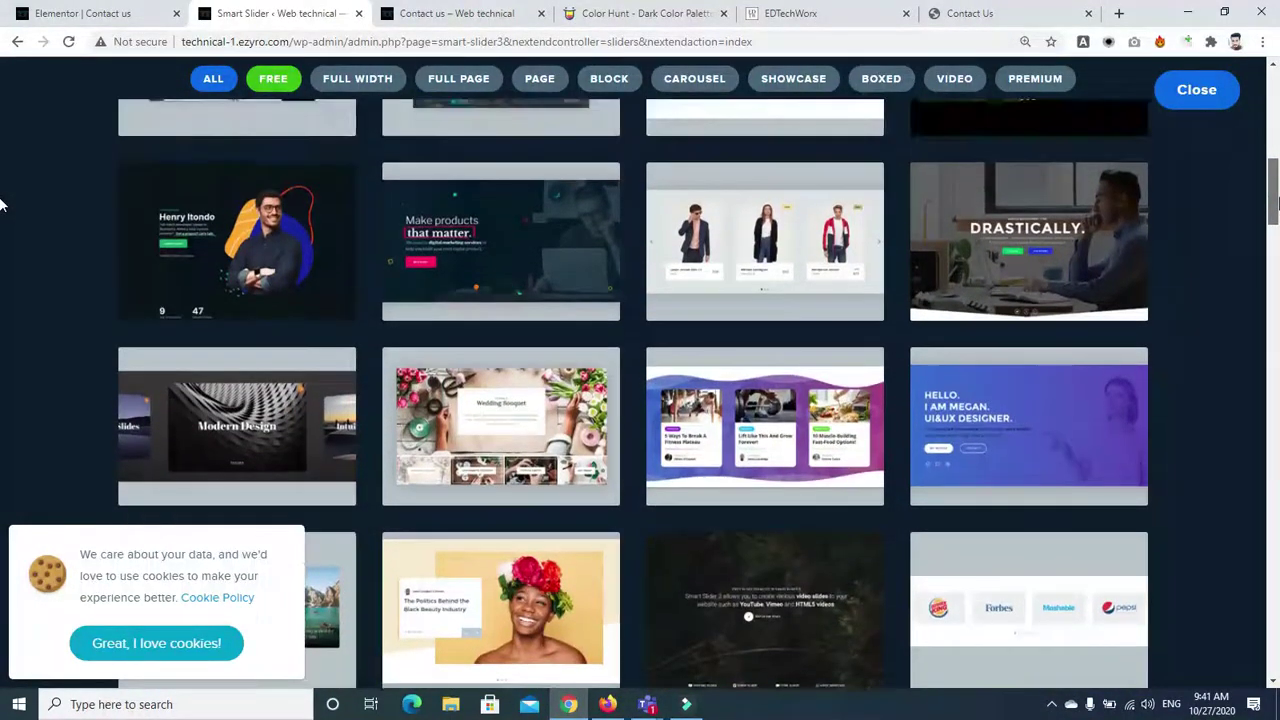
pyautogui.scroll(-4, 1, 205)
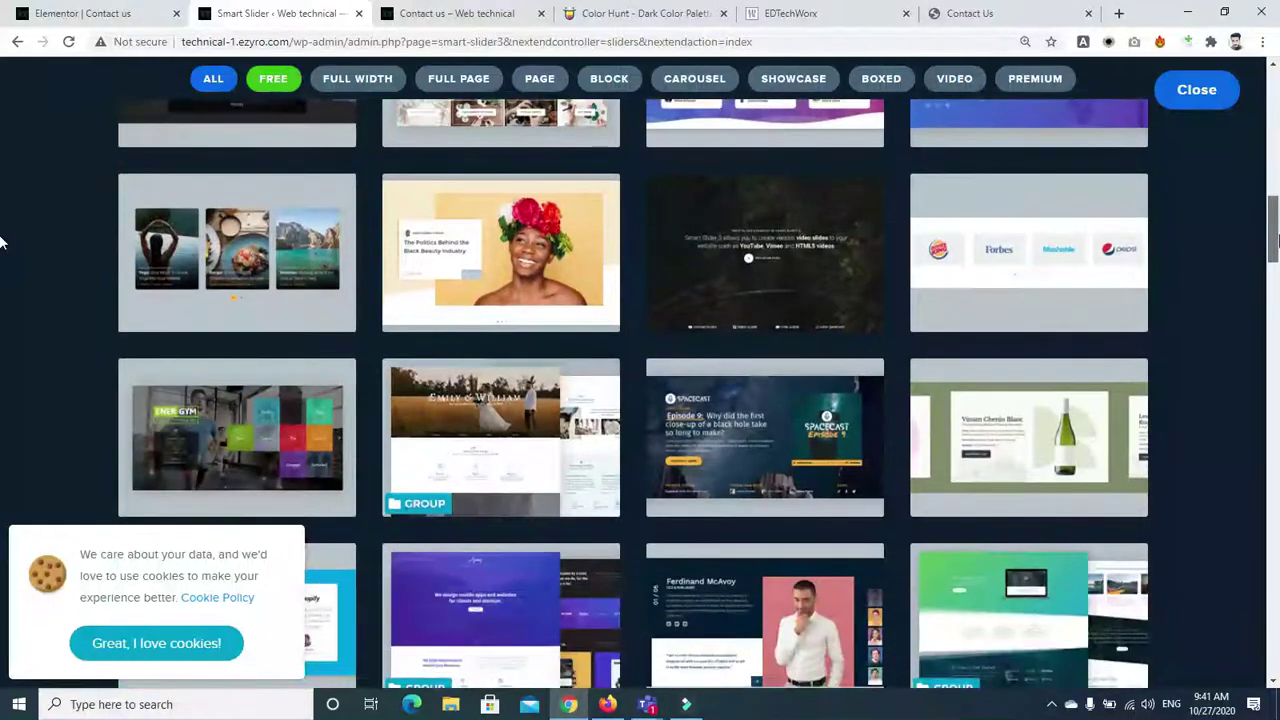
pyautogui.scroll(5, 1, 229)
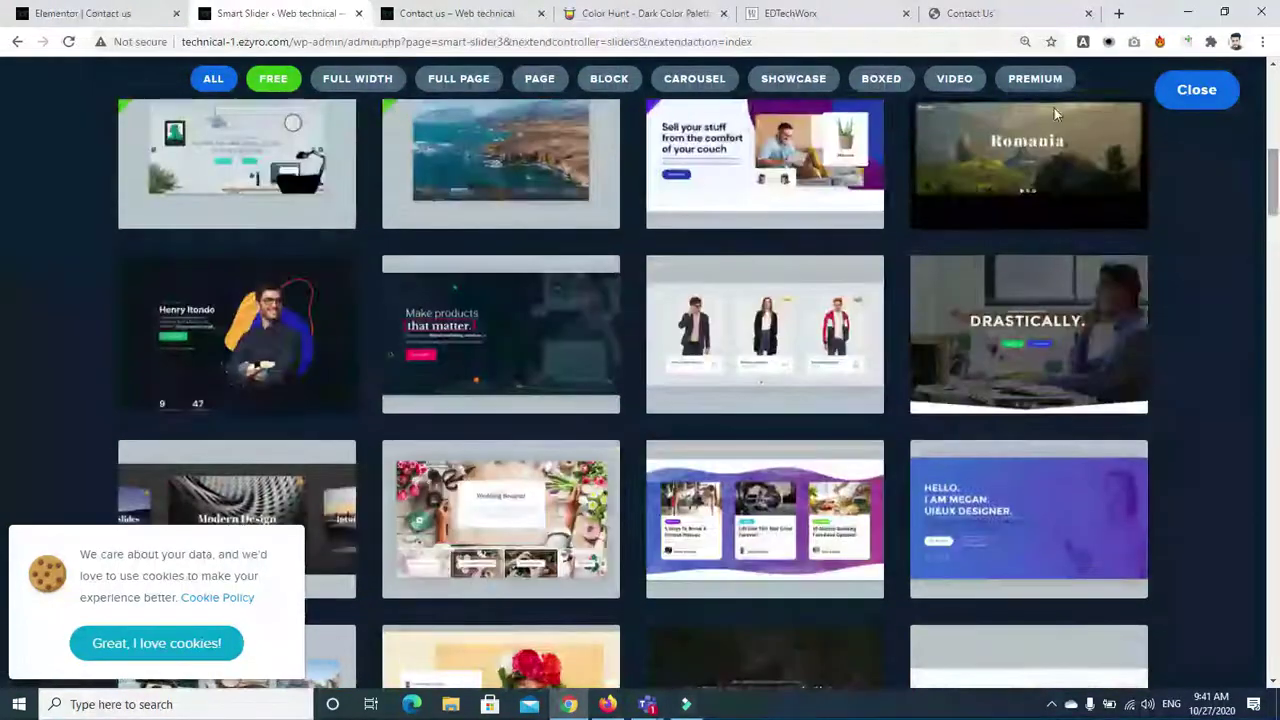
pyautogui.click(273, 80)
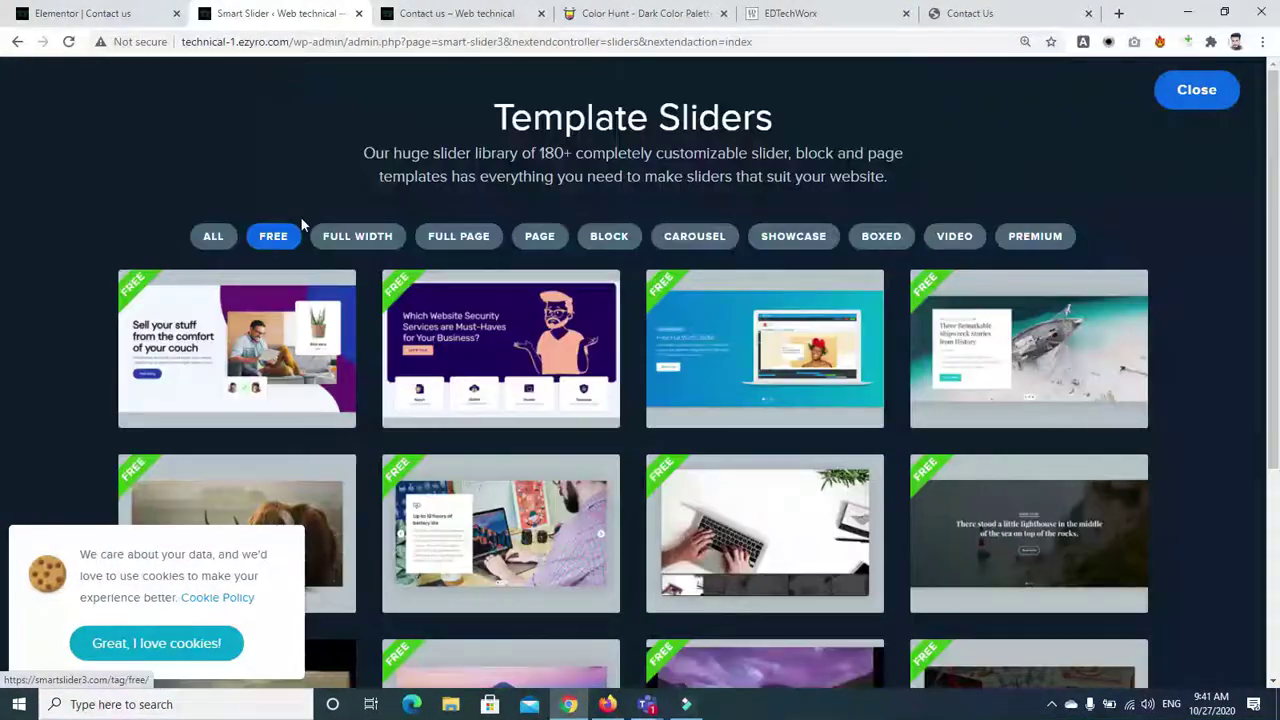
# Accept the cookie notice and import the Free Marketplace template
pyautogui.scroll(-1, 1, 416)
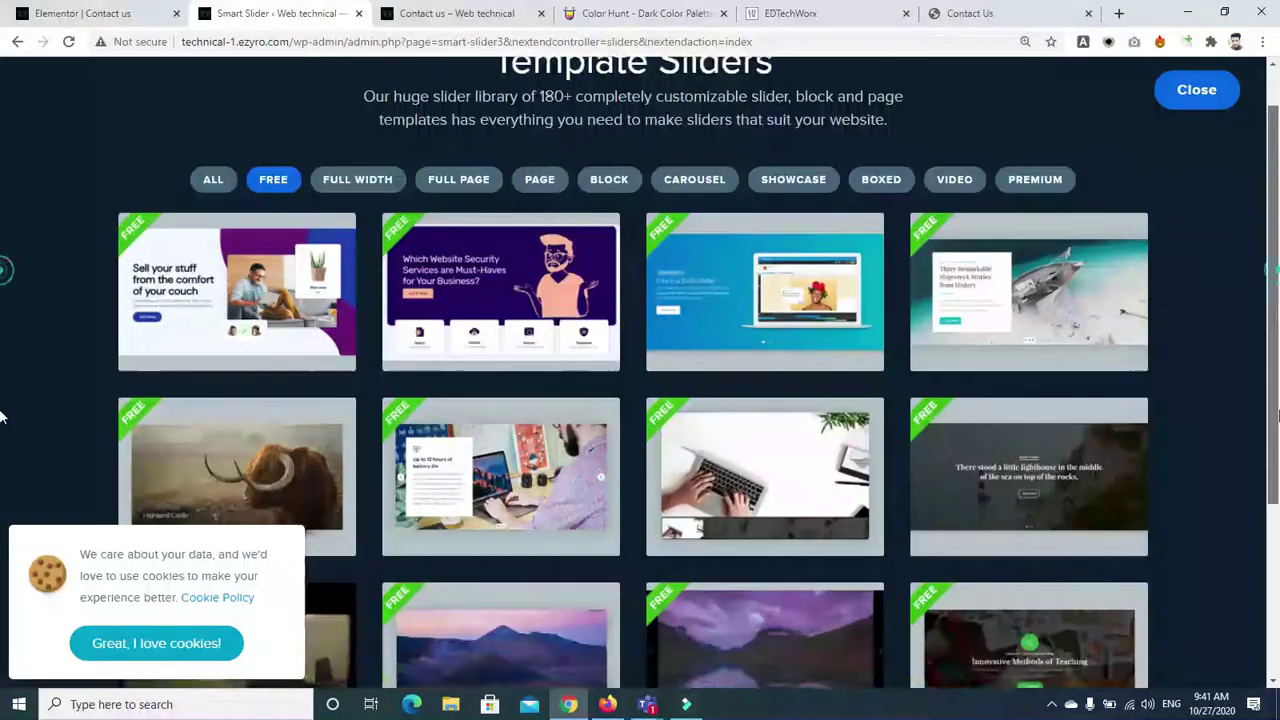
pyautogui.scroll(-3, 1, 416)
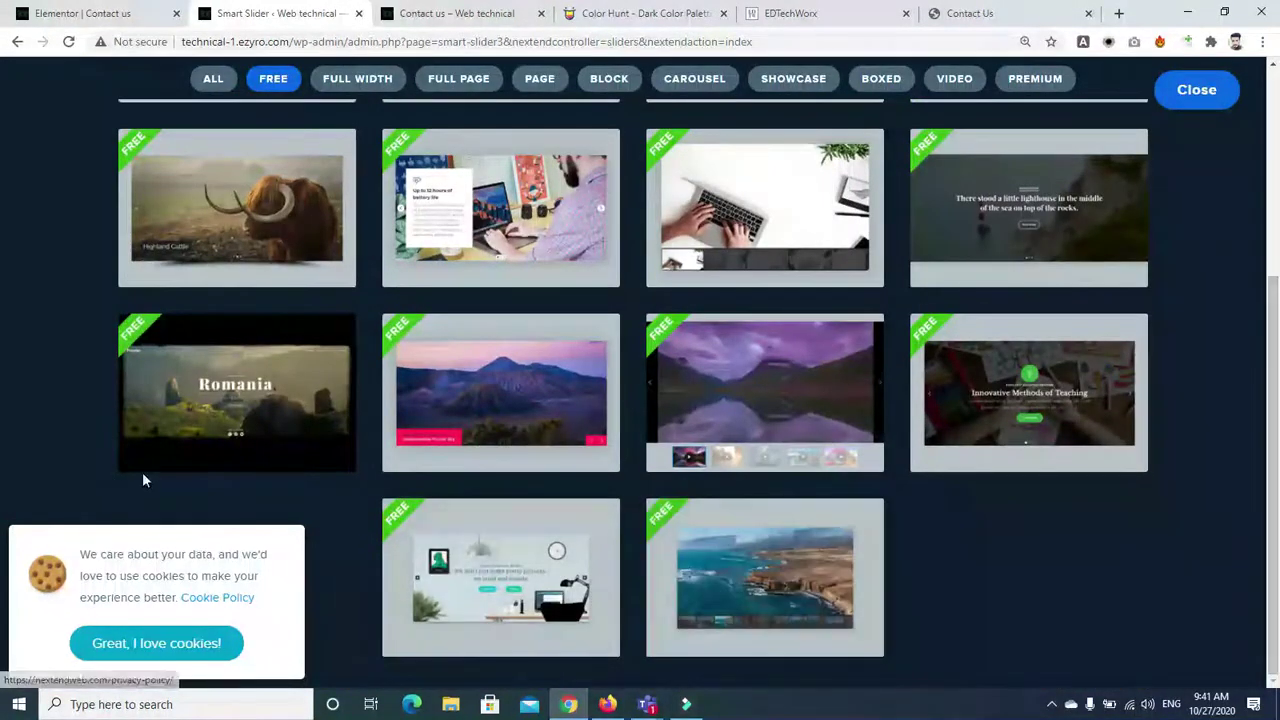
pyautogui.moveTo(857, 627)
pyautogui.scroll(4, 5, 337)
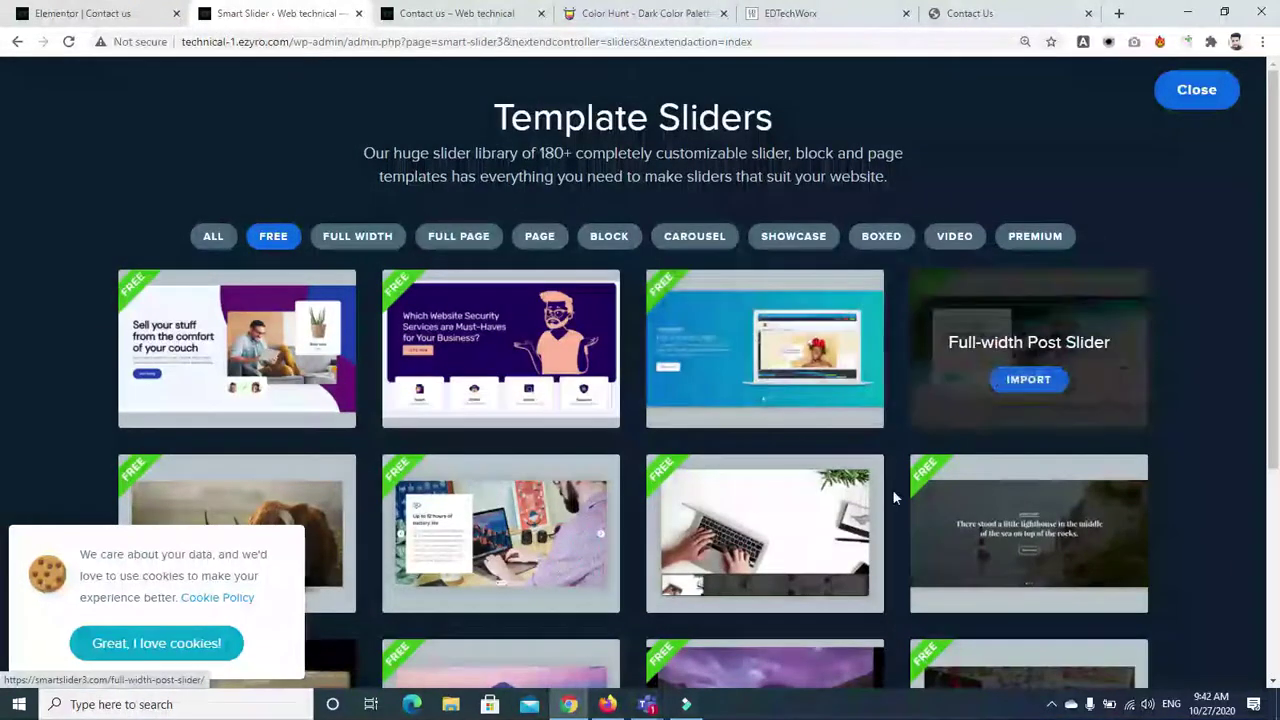
pyautogui.moveTo(1043, 605)
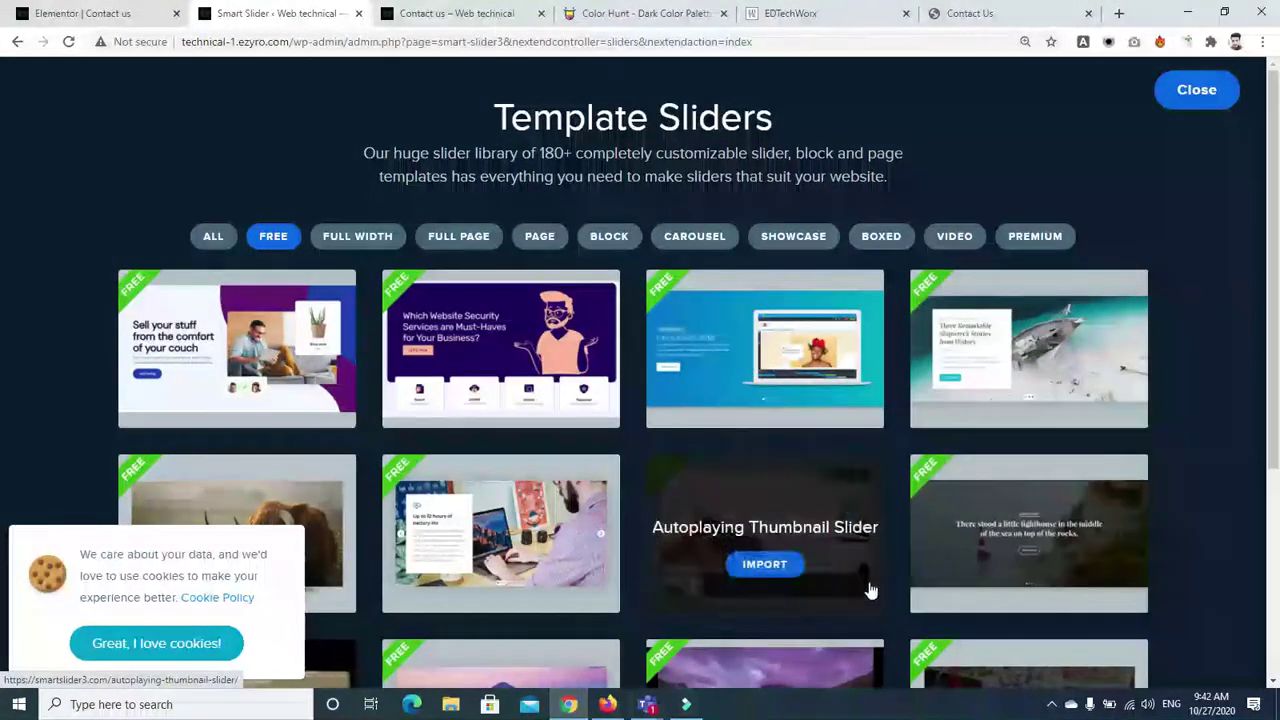
pyautogui.moveTo(530, 566)
pyautogui.moveTo(686, 589)
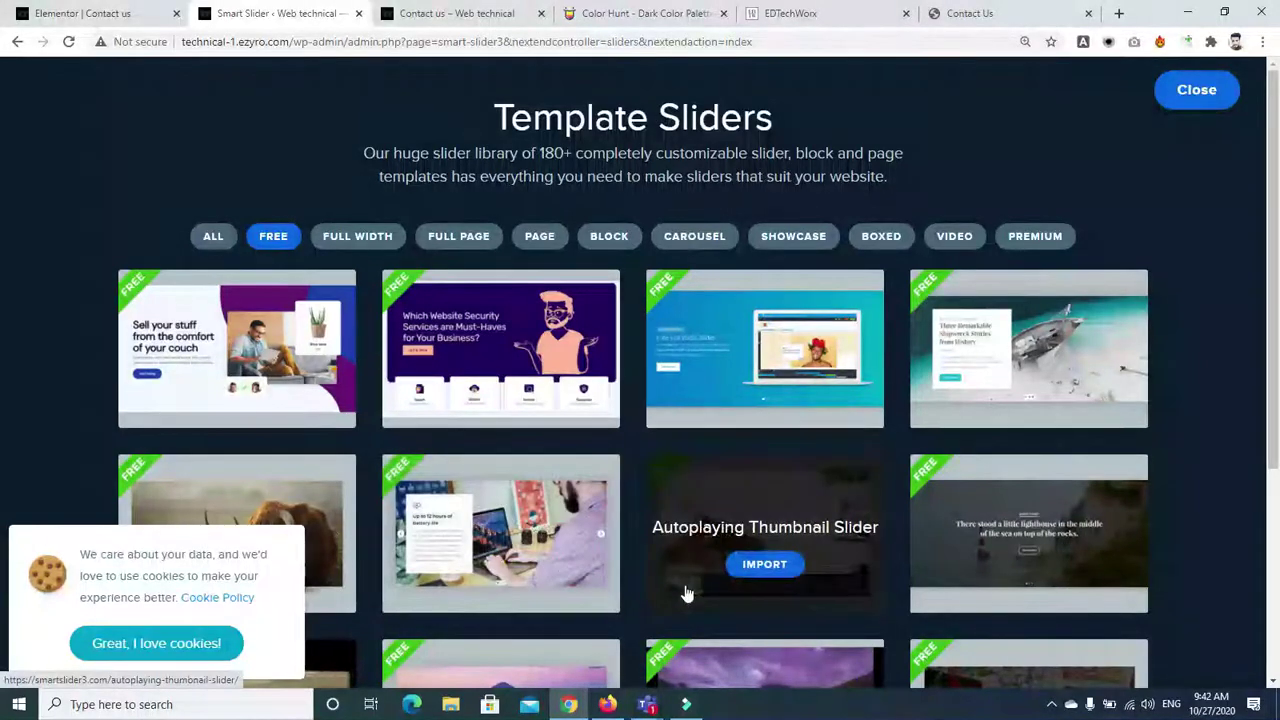
pyautogui.click(168, 643)
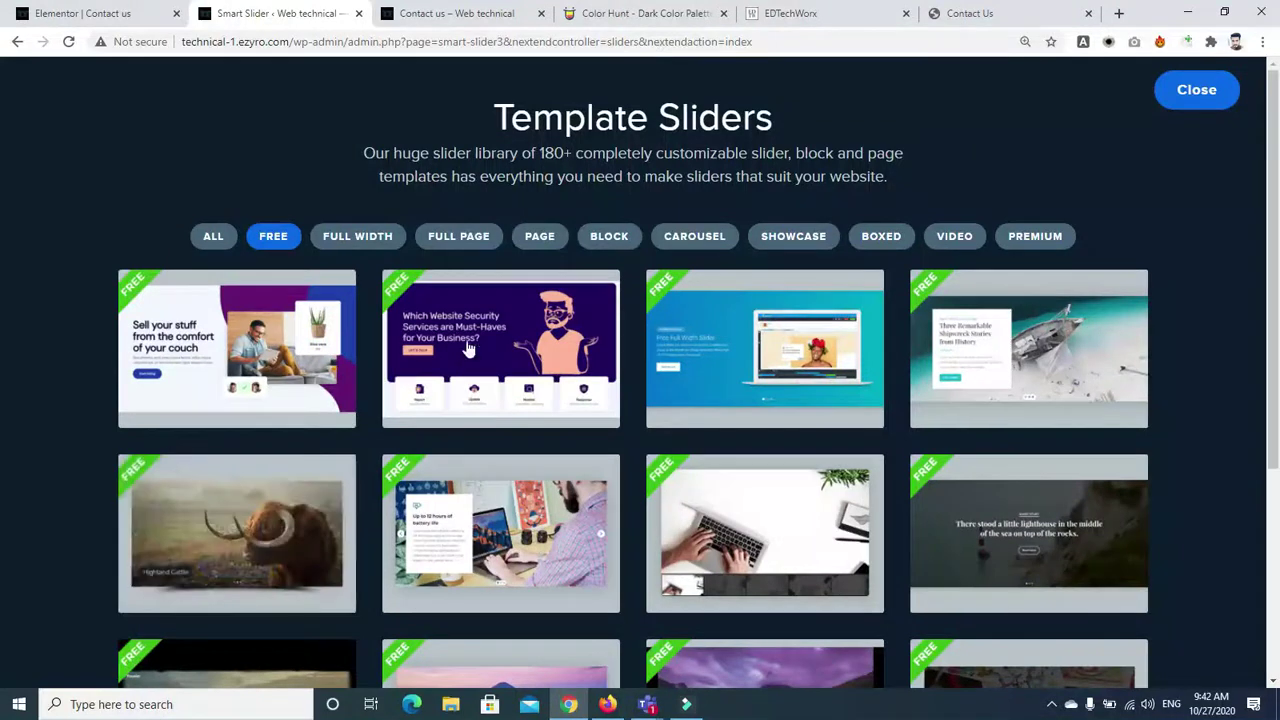
pyautogui.moveTo(1274, 232); pyautogui.dragTo(1277, 428)
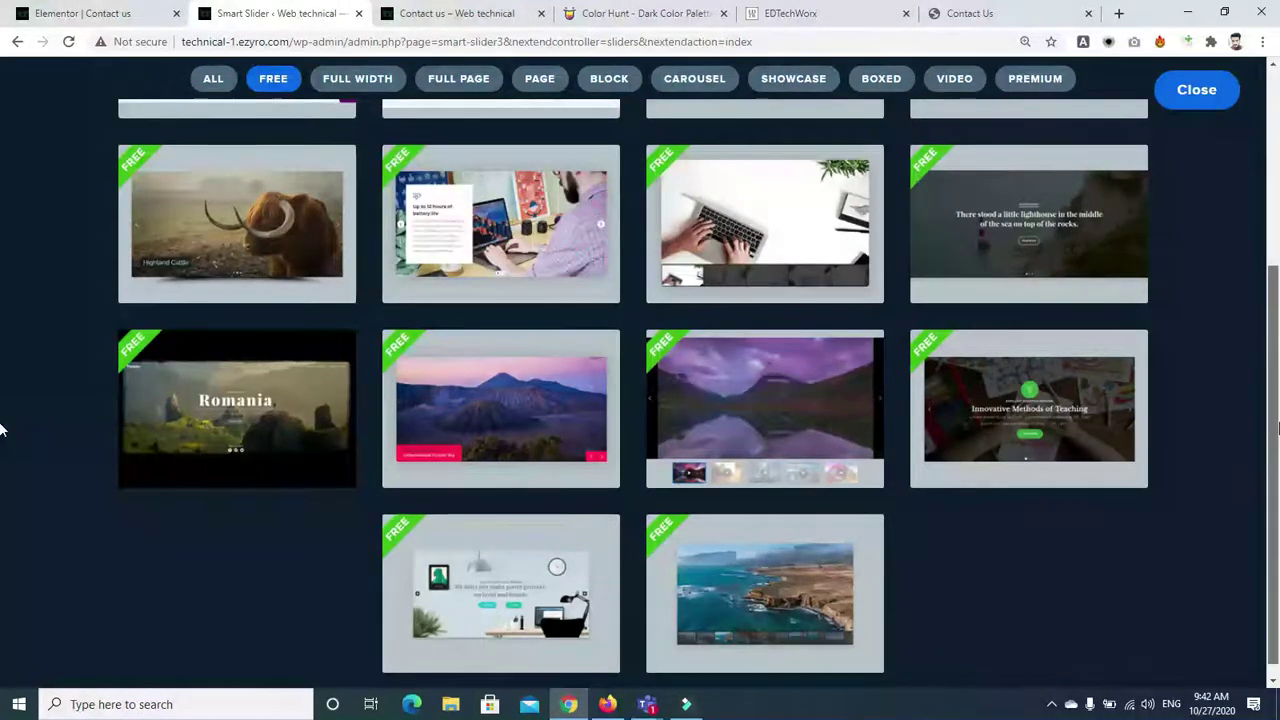
pyautogui.scroll(3, 0, 428)
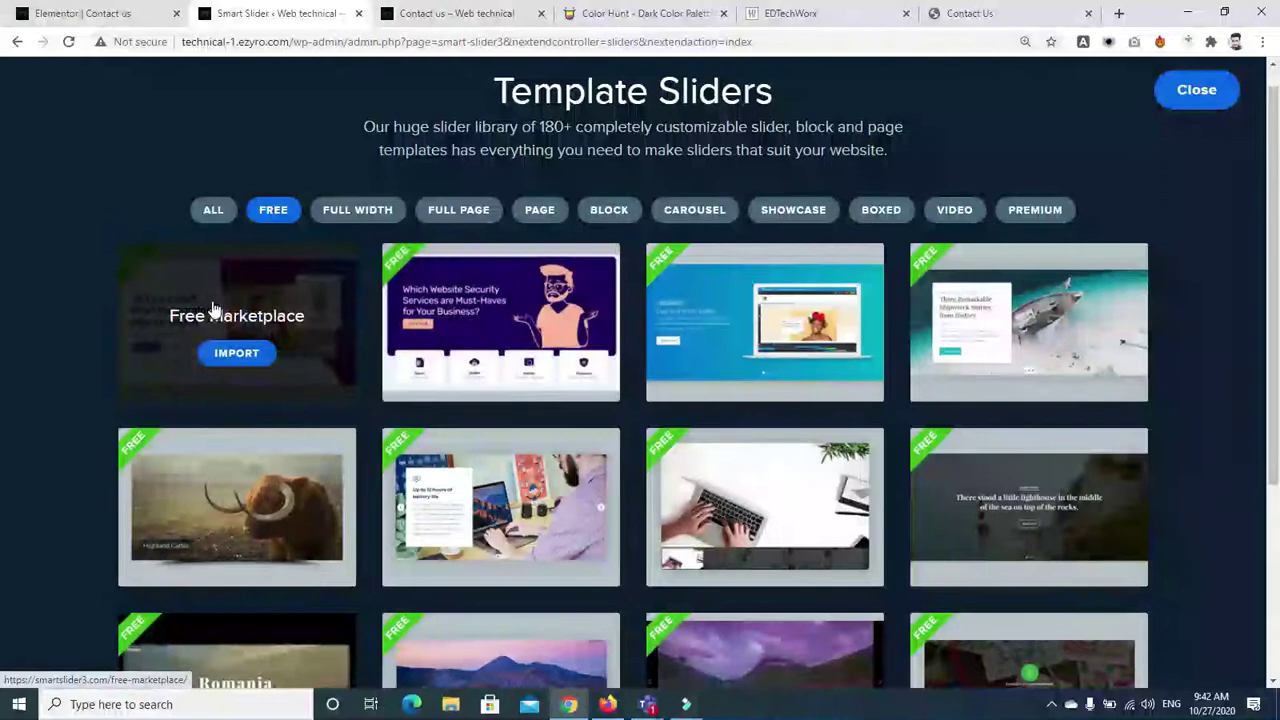
pyautogui.click(233, 365)
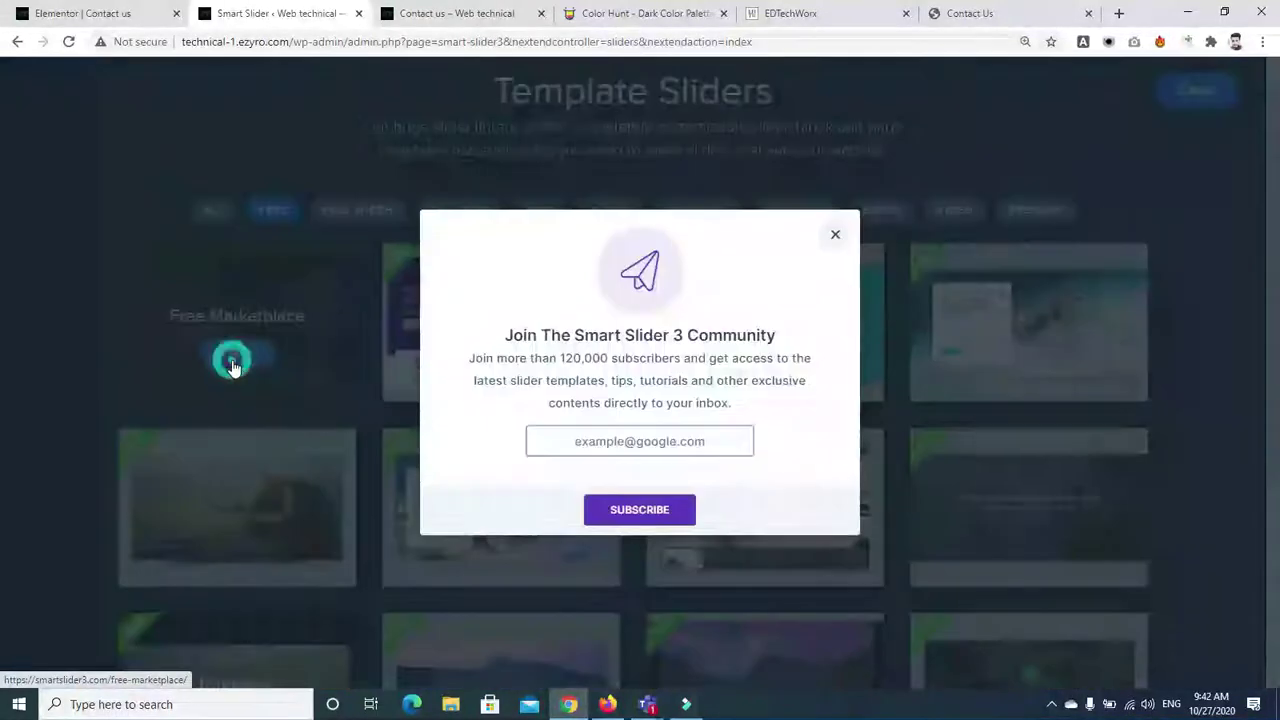
# Close the subscribe popup, edit the Demo Block slide, and dismiss the version 3.4 notice
pyautogui.click(838, 225)
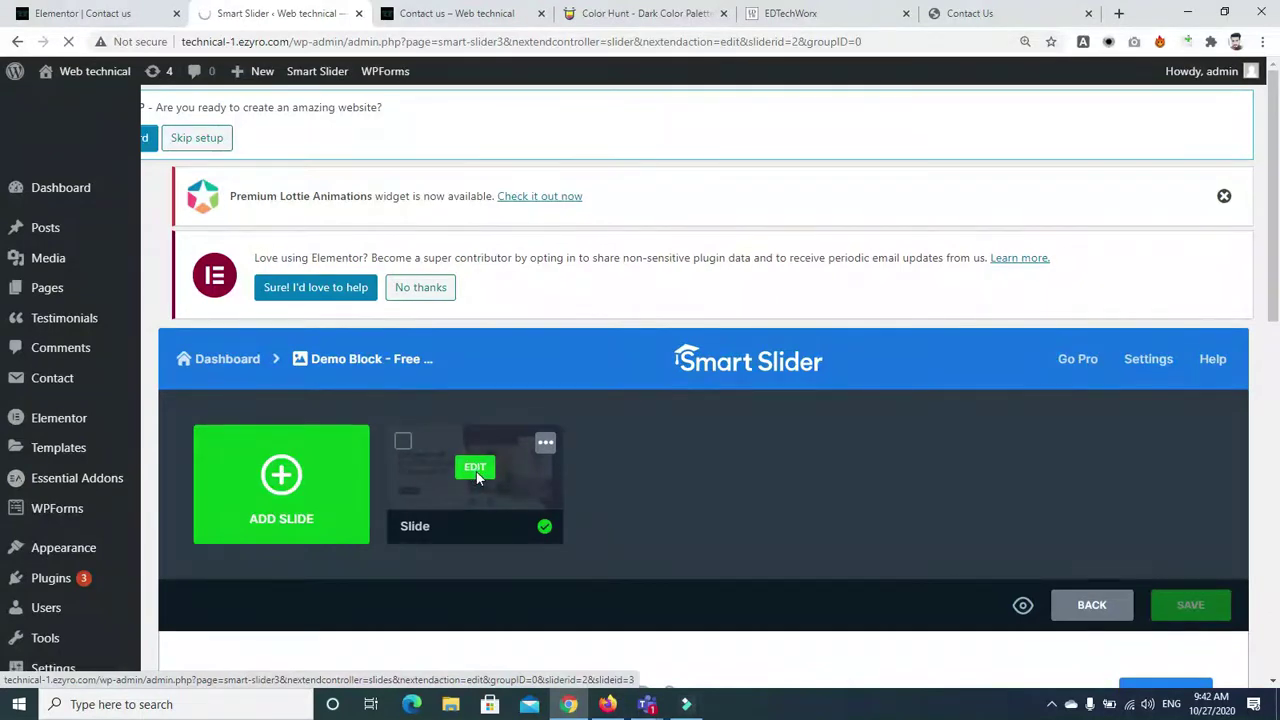
pyautogui.click(475, 470)
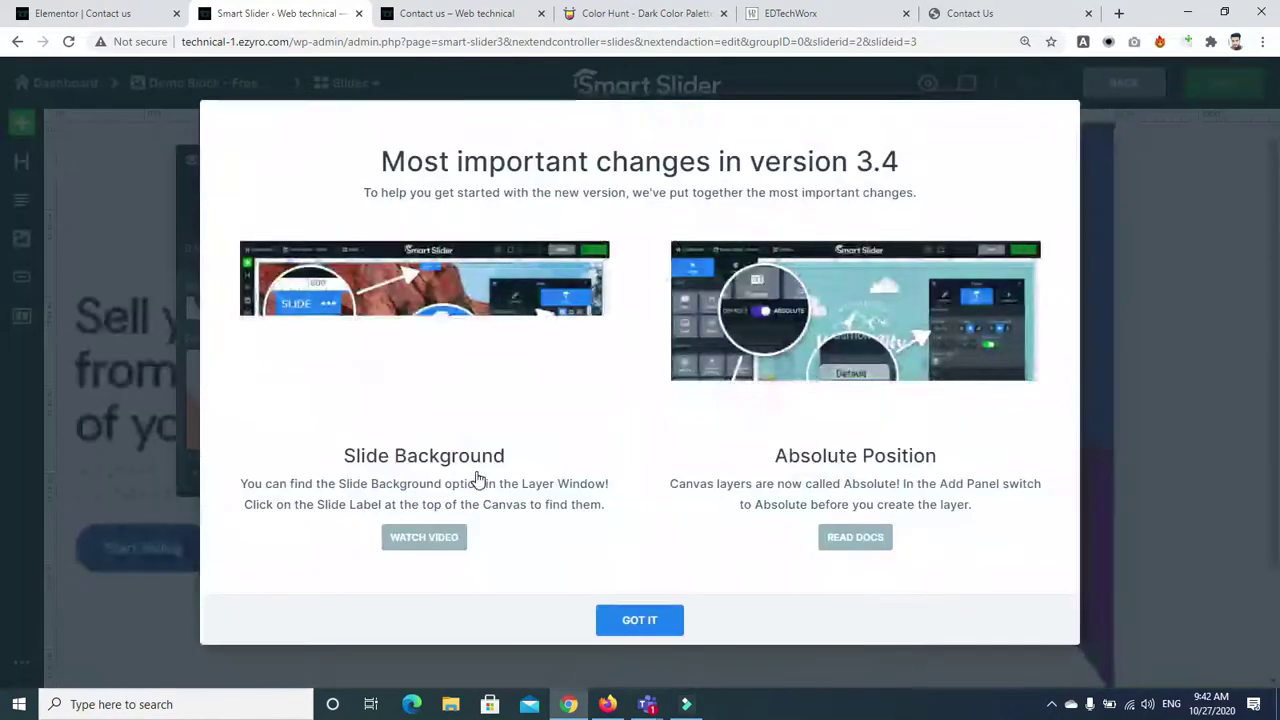
pyautogui.click(637, 621)
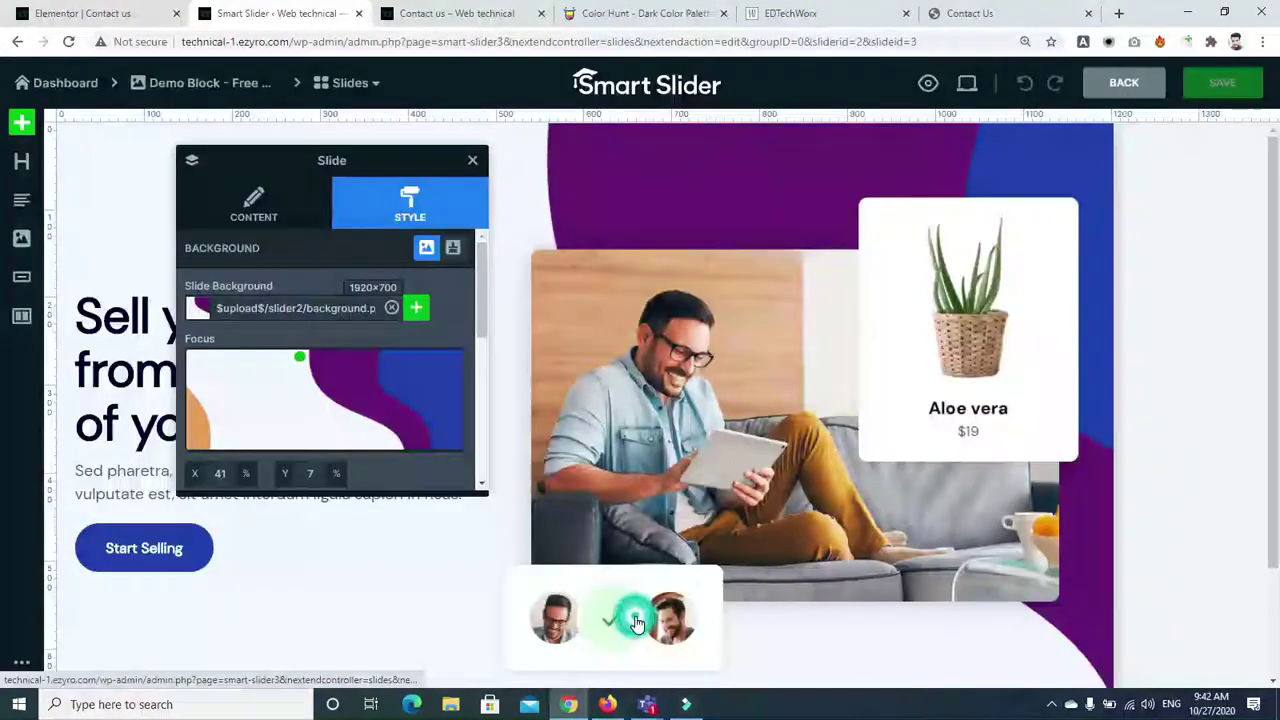
# Close the slide background panel and select the marketplace image layer
pyautogui.click(473, 163)
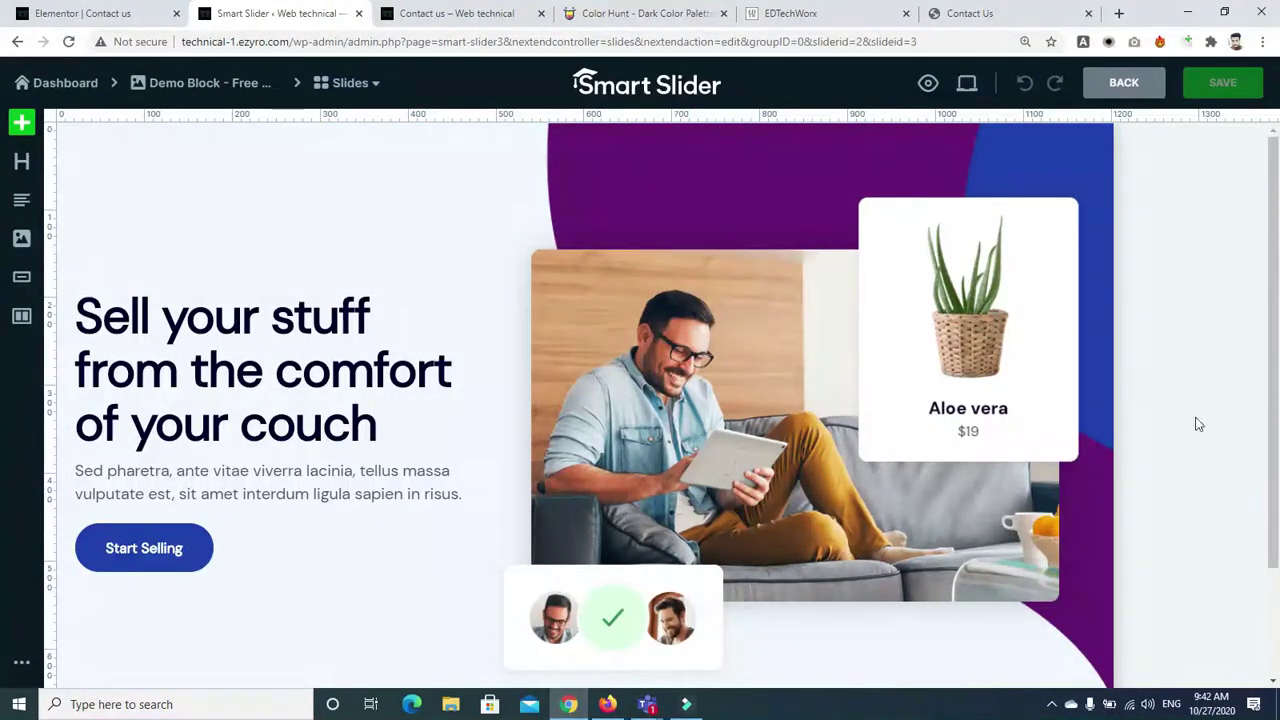
pyautogui.moveTo(1270, 296); pyautogui.dragTo(1275, 410)
pyautogui.moveTo(1277, 472); pyautogui.dragTo(1273, 243)
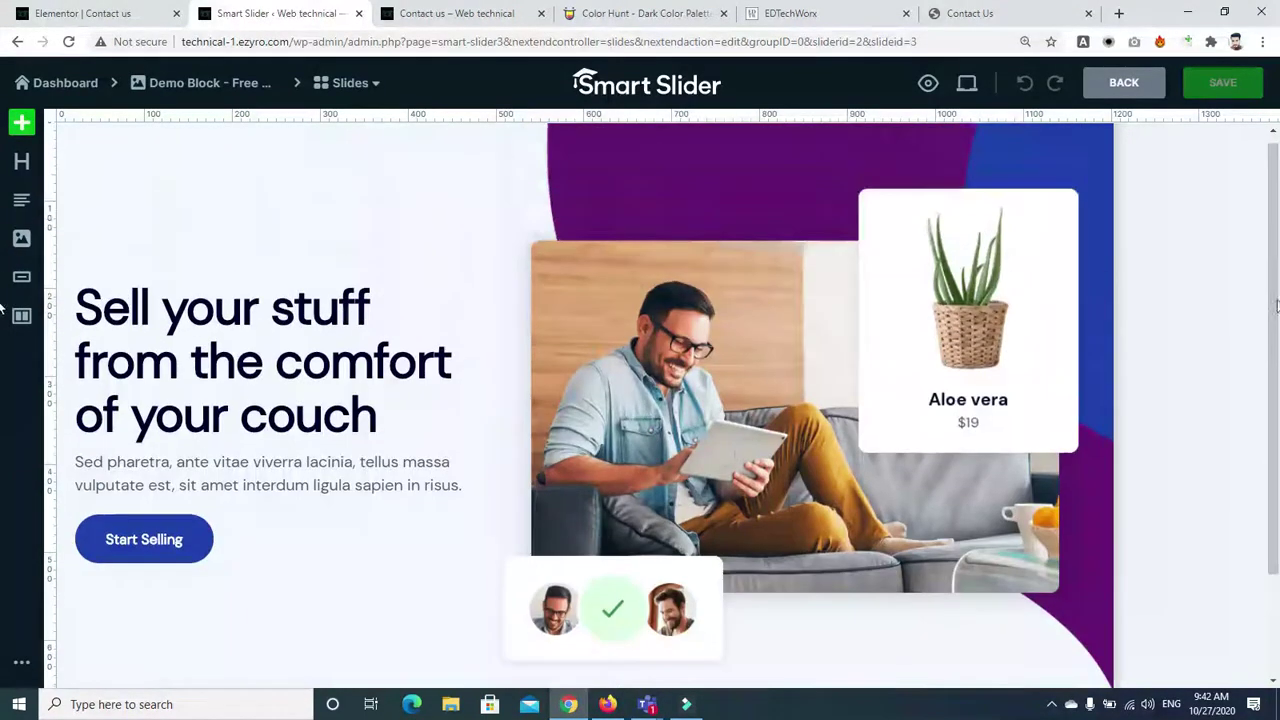
pyautogui.click(903, 258)
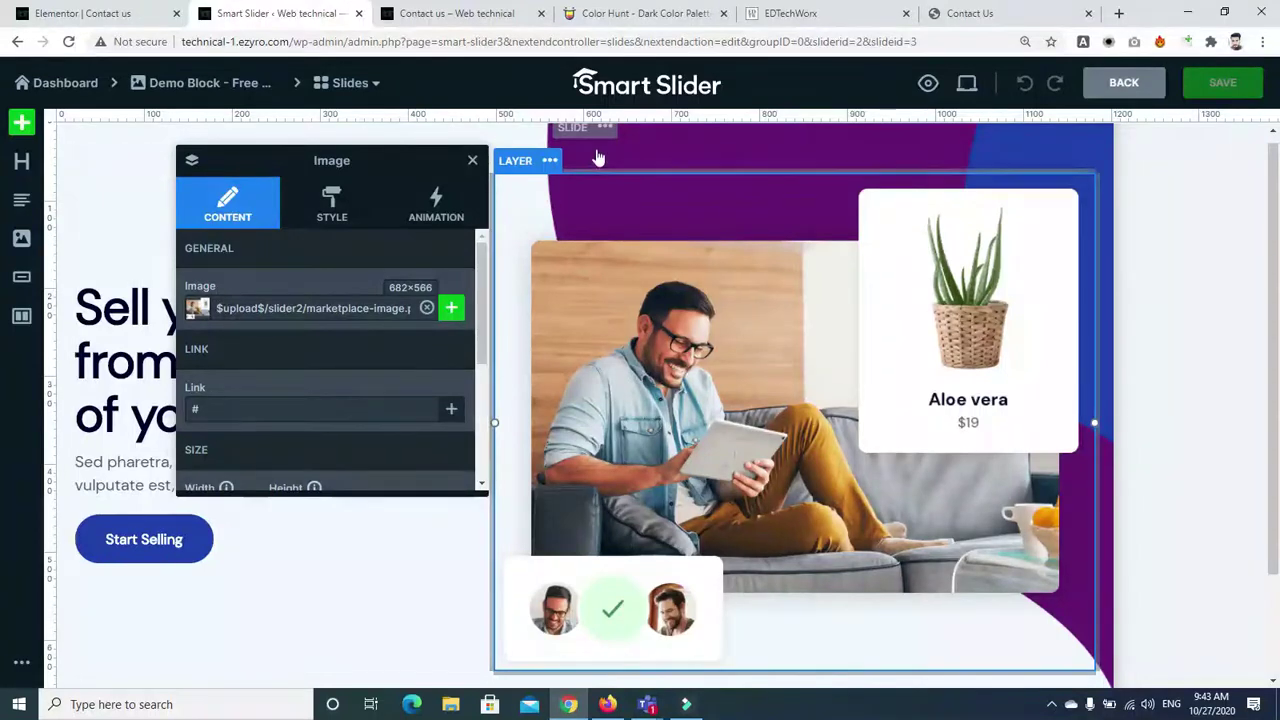
pyautogui.click(649, 163)
pyautogui.click(938, 262)
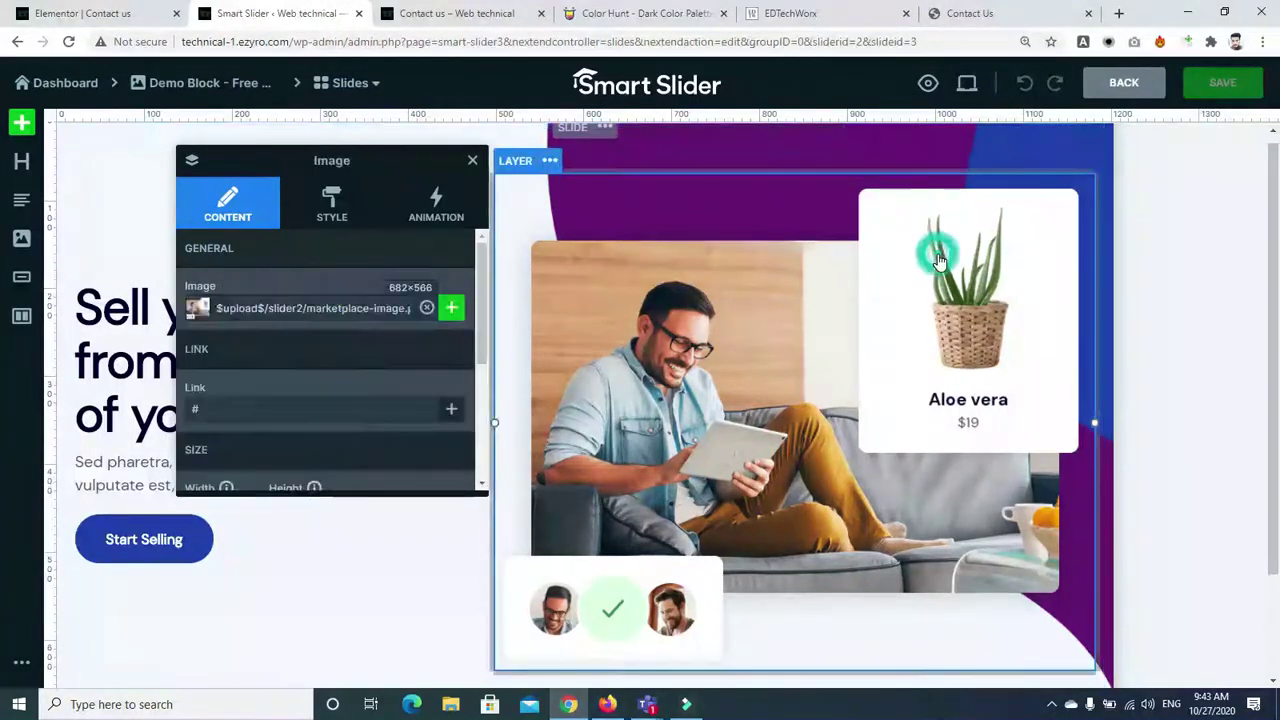
# Review the marketplace image's Style and Animation settings, then close its panel
pyautogui.click(302, 197)
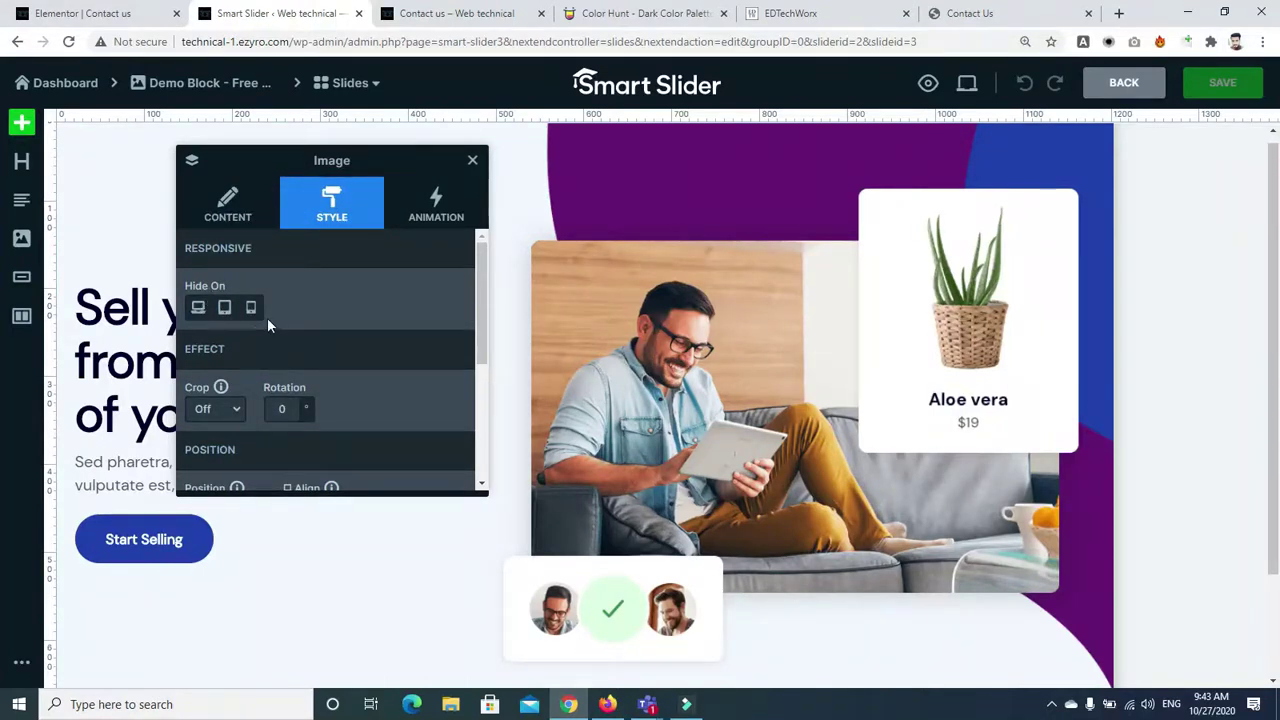
pyautogui.moveTo(475, 276); pyautogui.dragTo(478, 406)
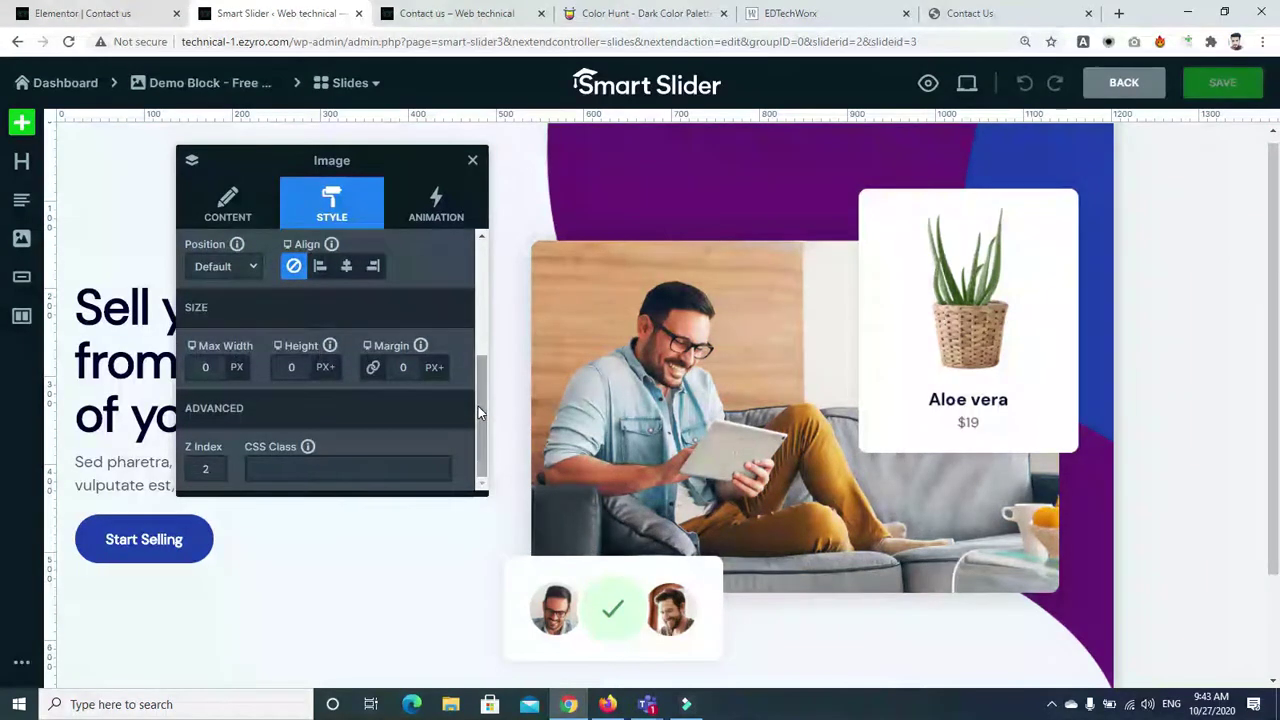
pyautogui.click(450, 200)
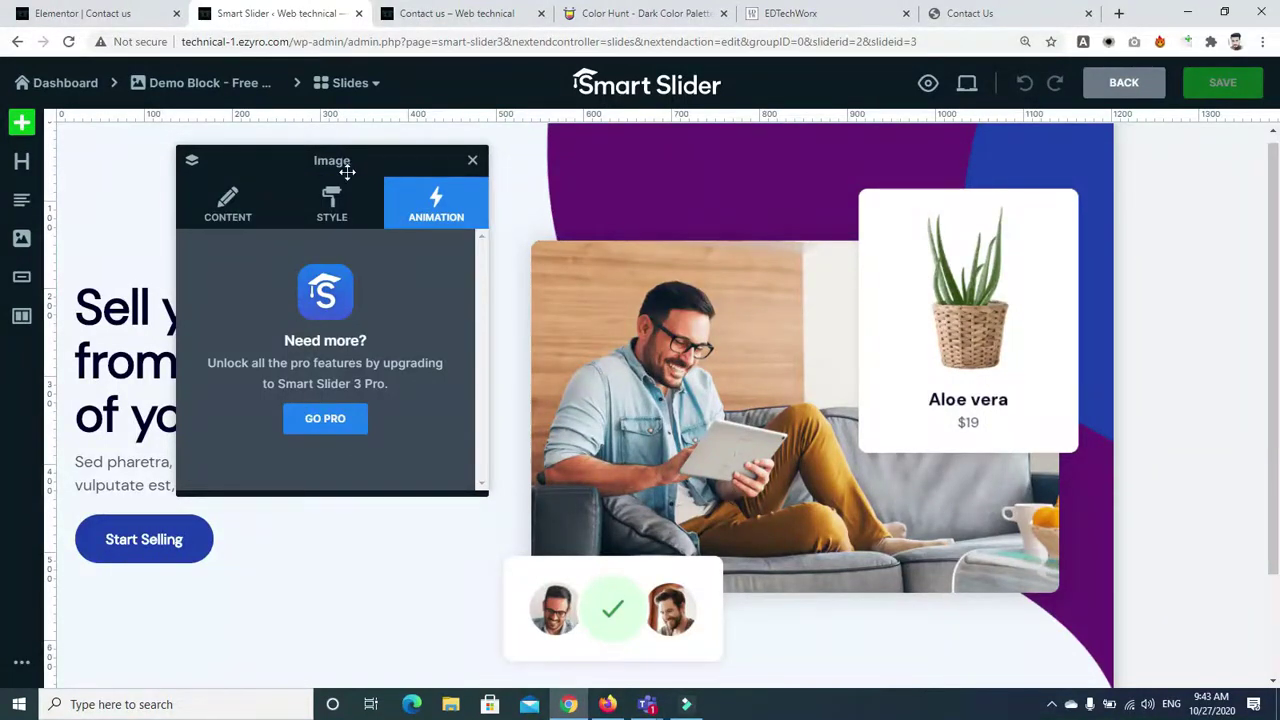
pyautogui.click(474, 166)
# Select the 'Sell your stuff' heading layer to bring up its content settings
pyautogui.click(251, 316)
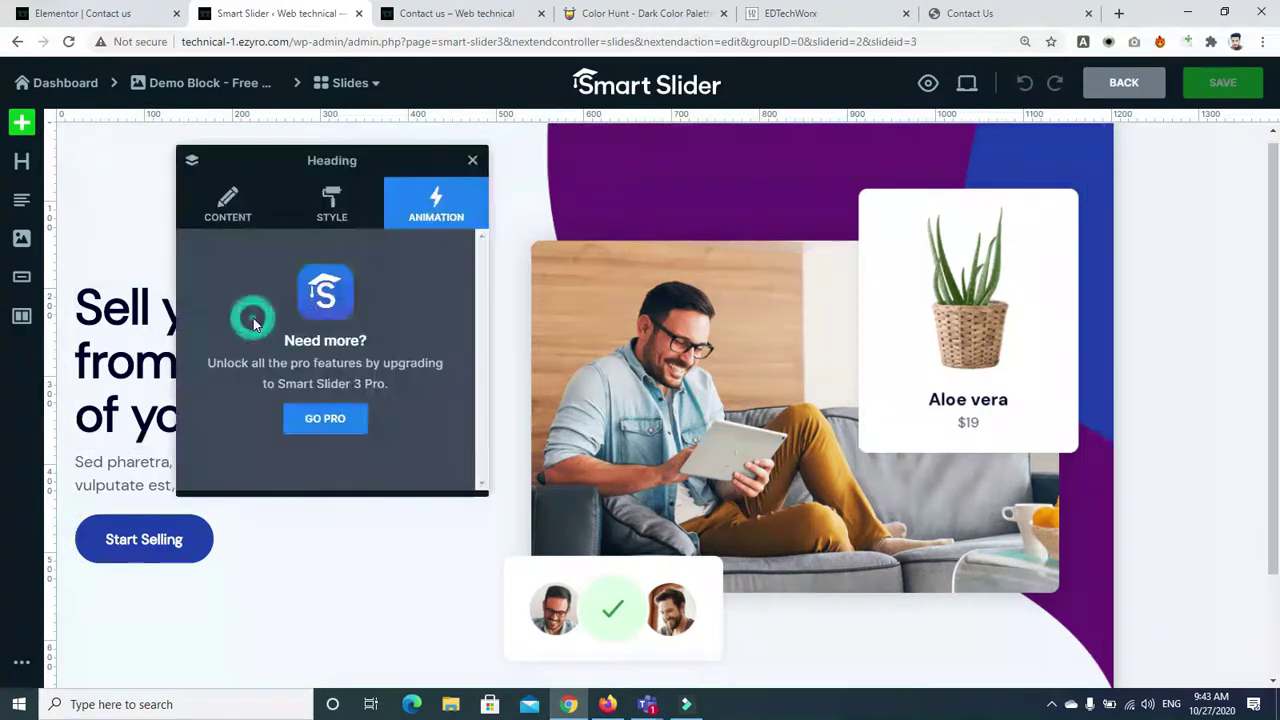
pyautogui.click(257, 217)
pyautogui.click(473, 161)
pyautogui.click(240, 296)
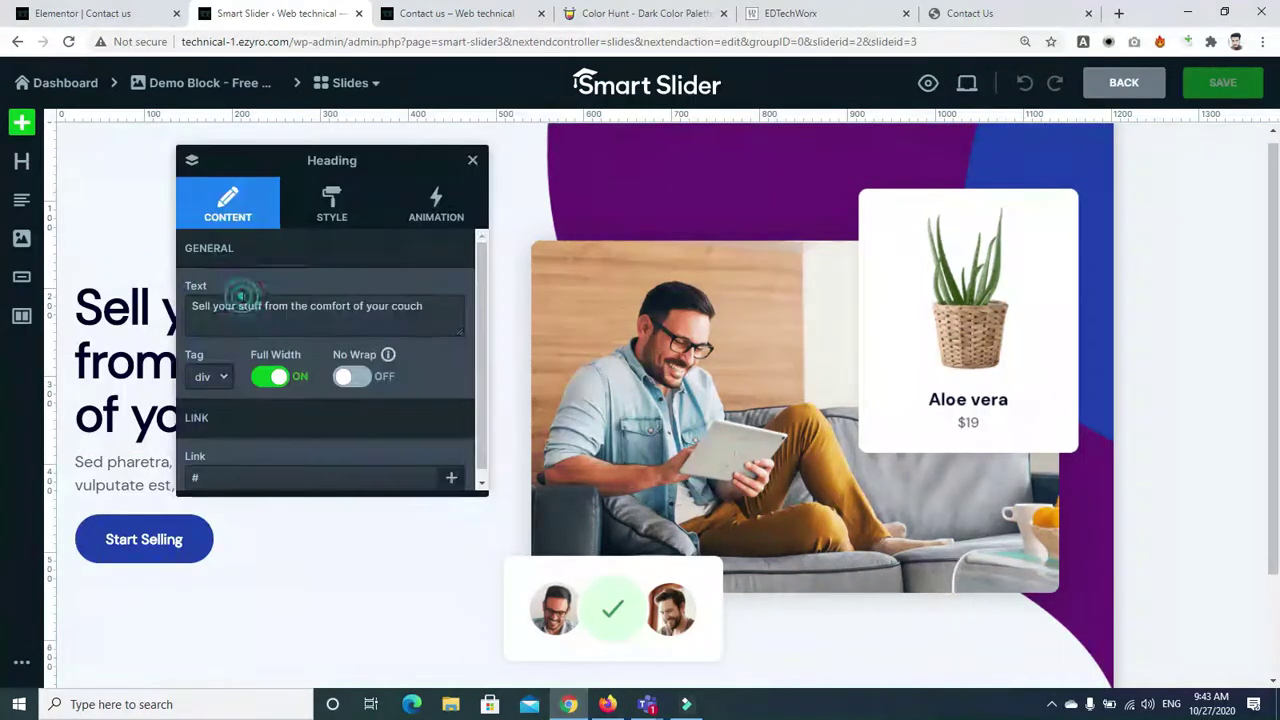
# Replace the heading text 'Sell your stuff' with 'GCT Sahiwal Harpa Road'
pyautogui.tripleClick(438, 310)
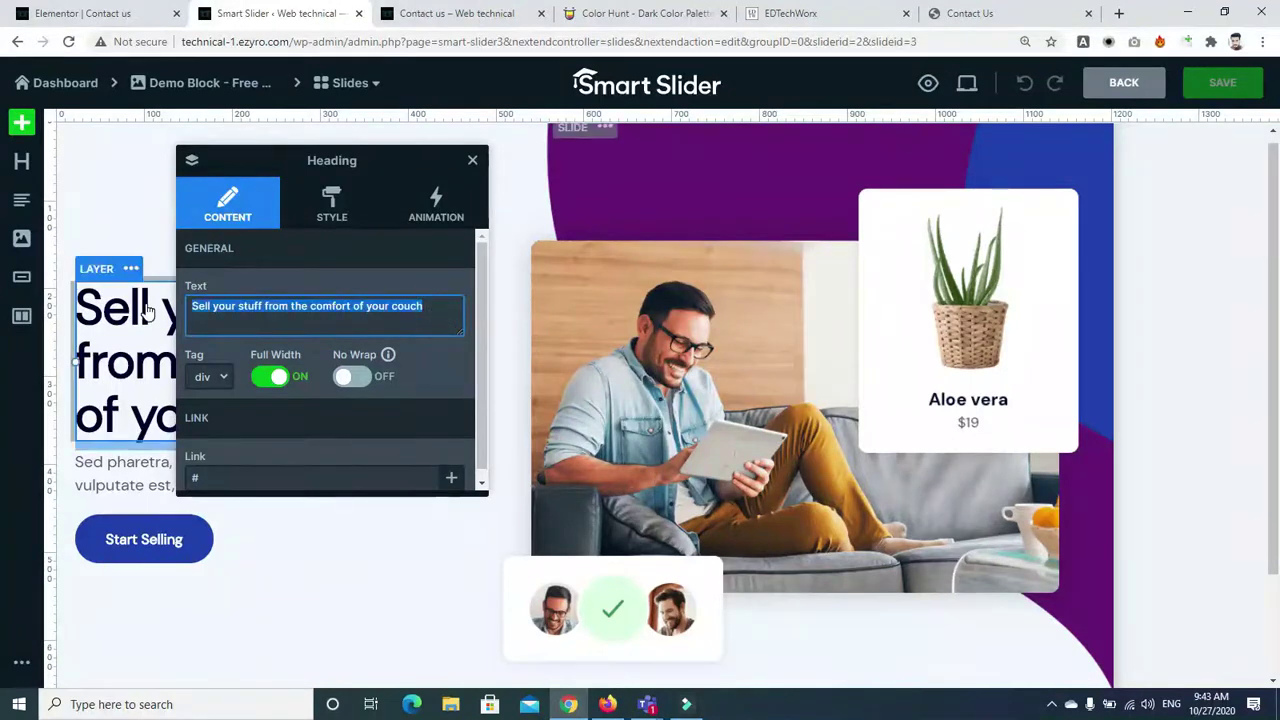
pyautogui.write('F')
pyautogui.press('BackSpace')
pyautogui.write('GCr')
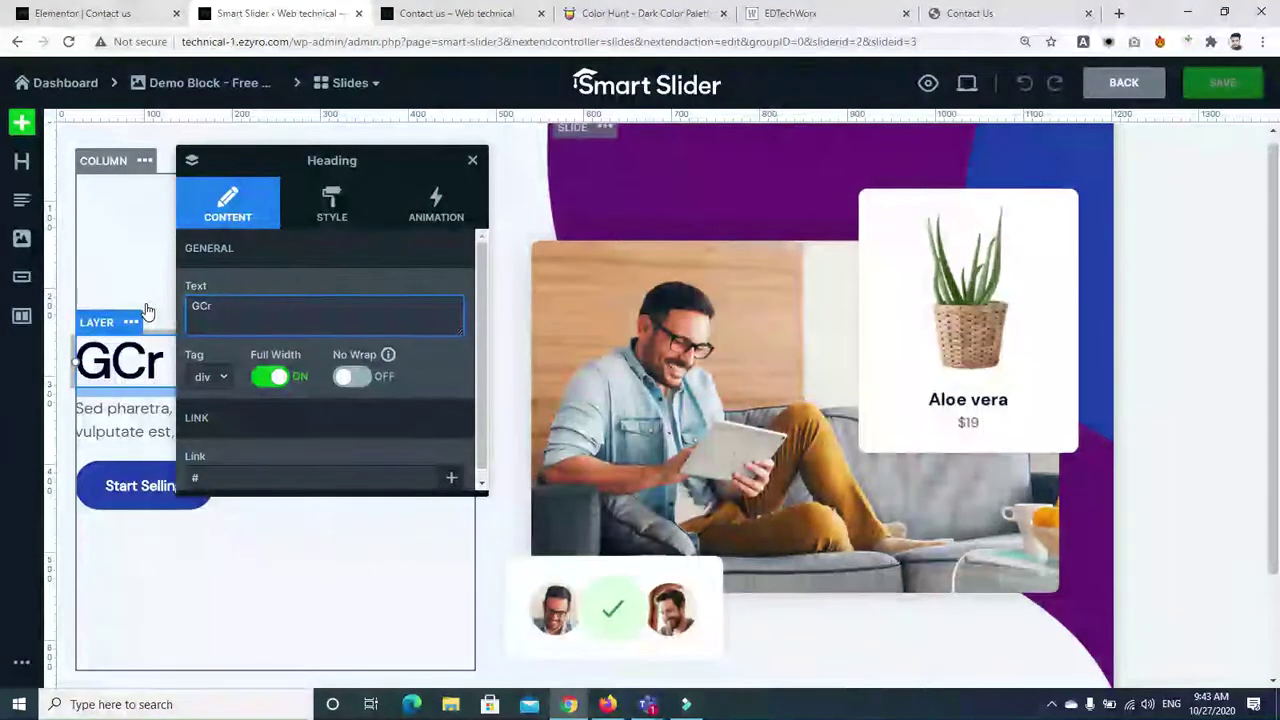
pyautogui.press('BackSpace')
pyautogui.write('t')
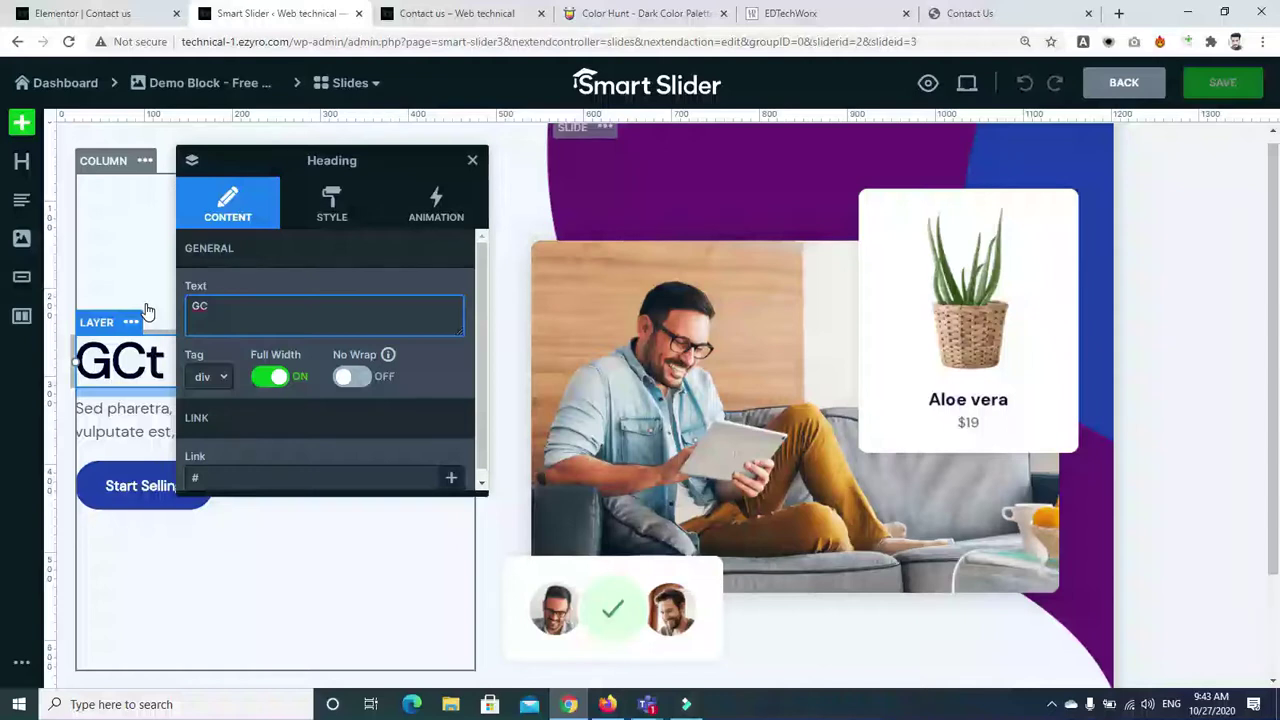
pyautogui.write('T Sah')
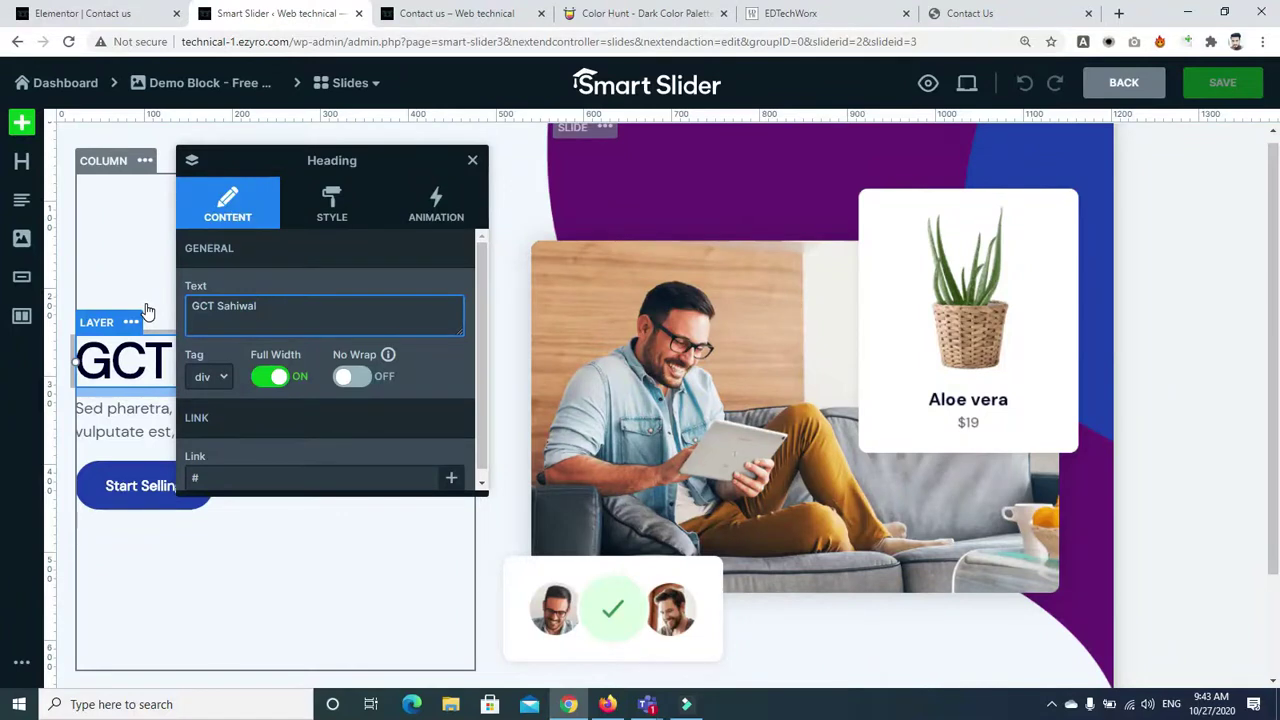
pyautogui.write('iwal Harpa ')
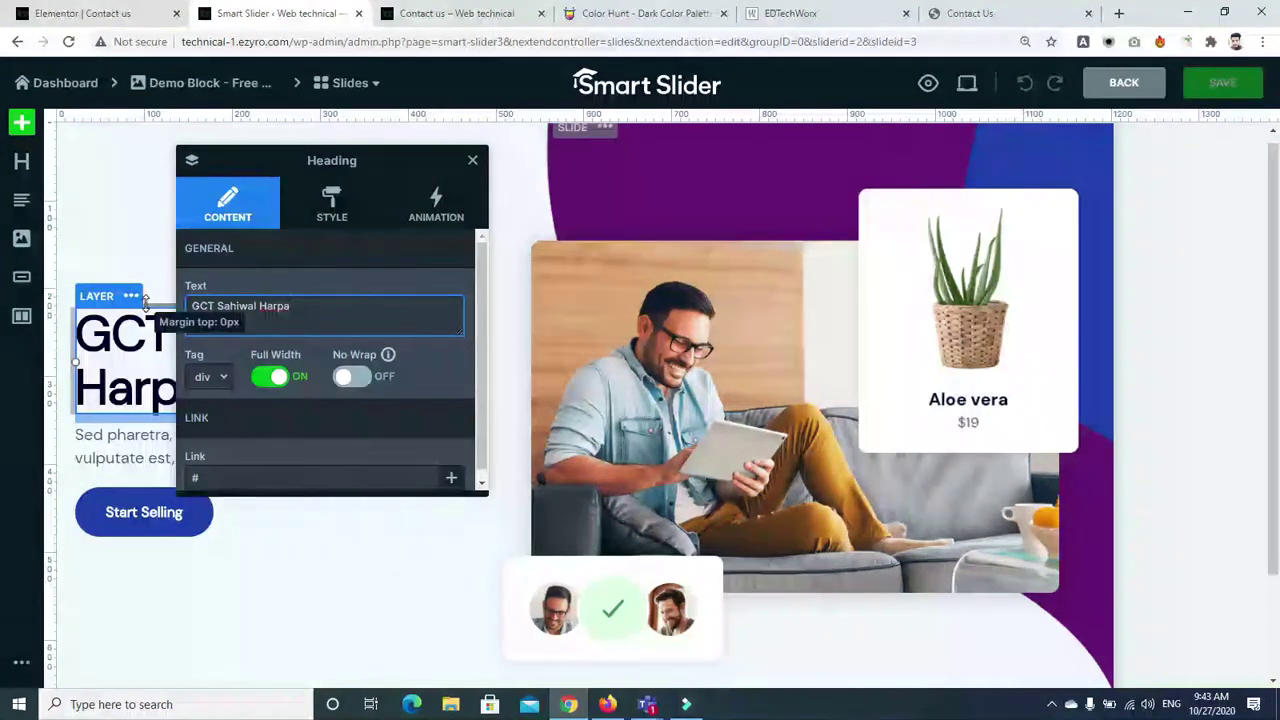
pyautogui.write('Road')
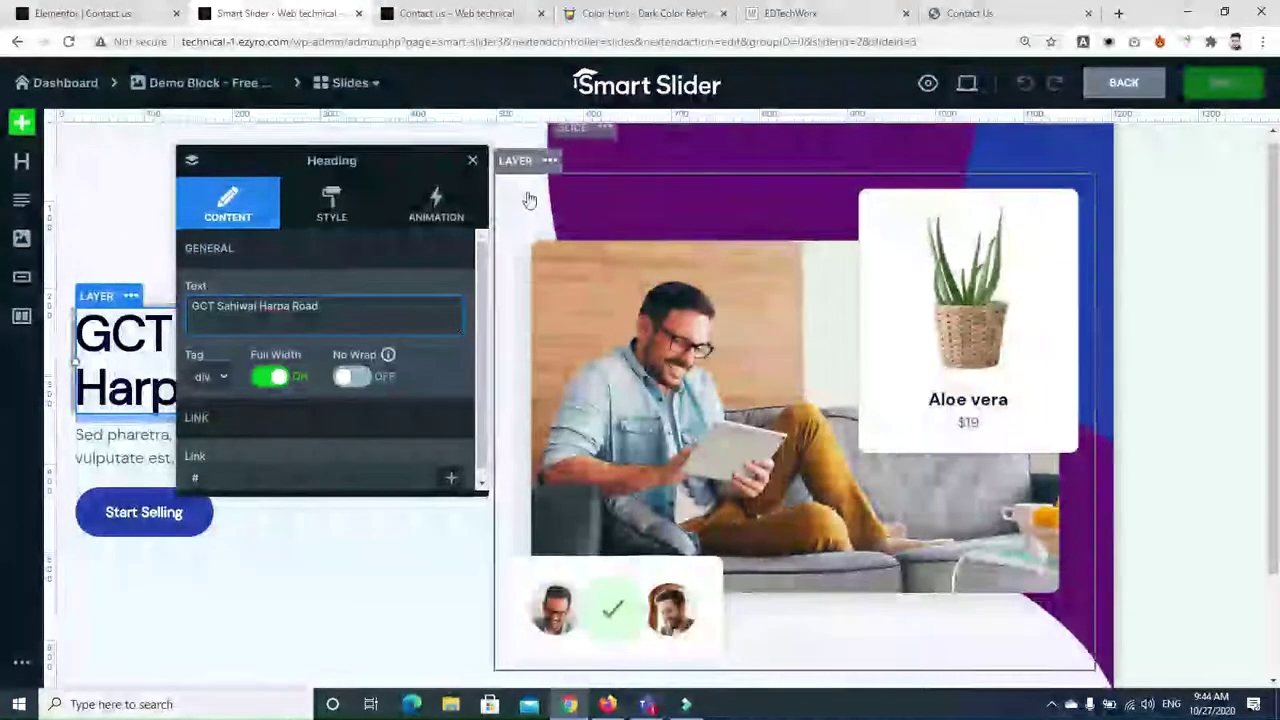
# Set the heading's text colour to pink (EC87C0FF) in its Style settings
pyautogui.click(331, 203)
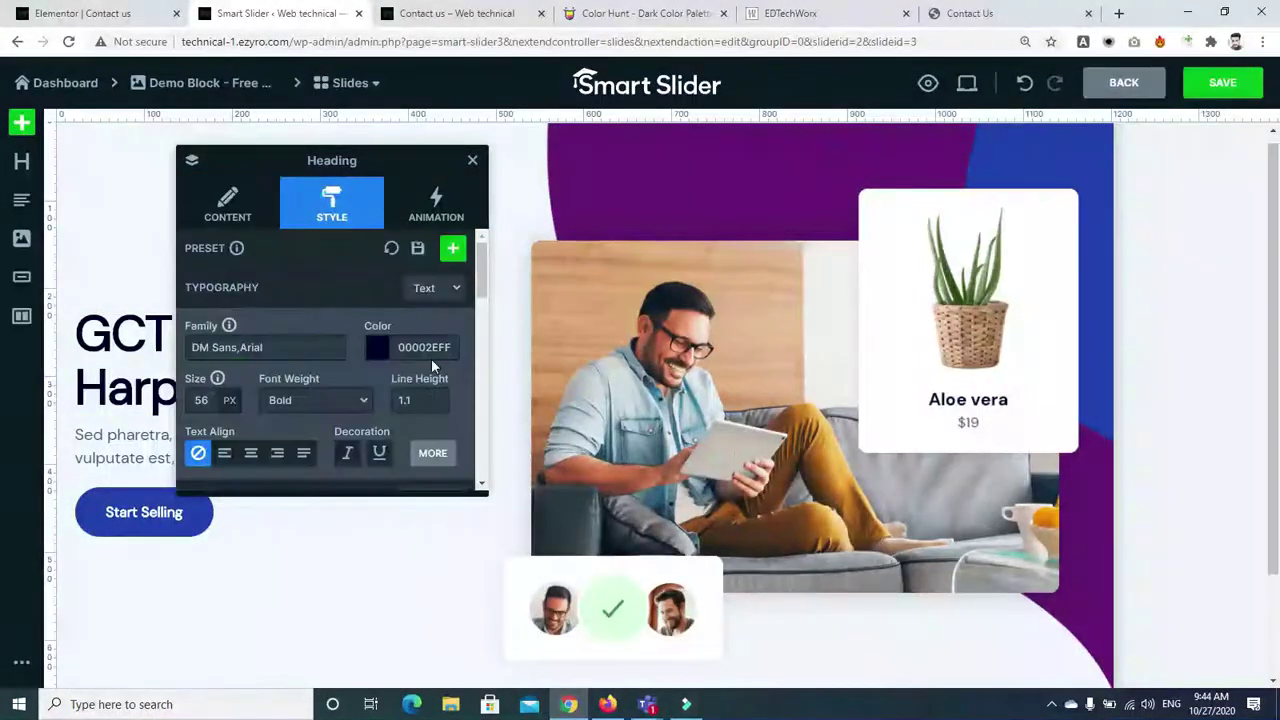
pyautogui.moveTo(478, 282); pyautogui.dragTo(481, 340)
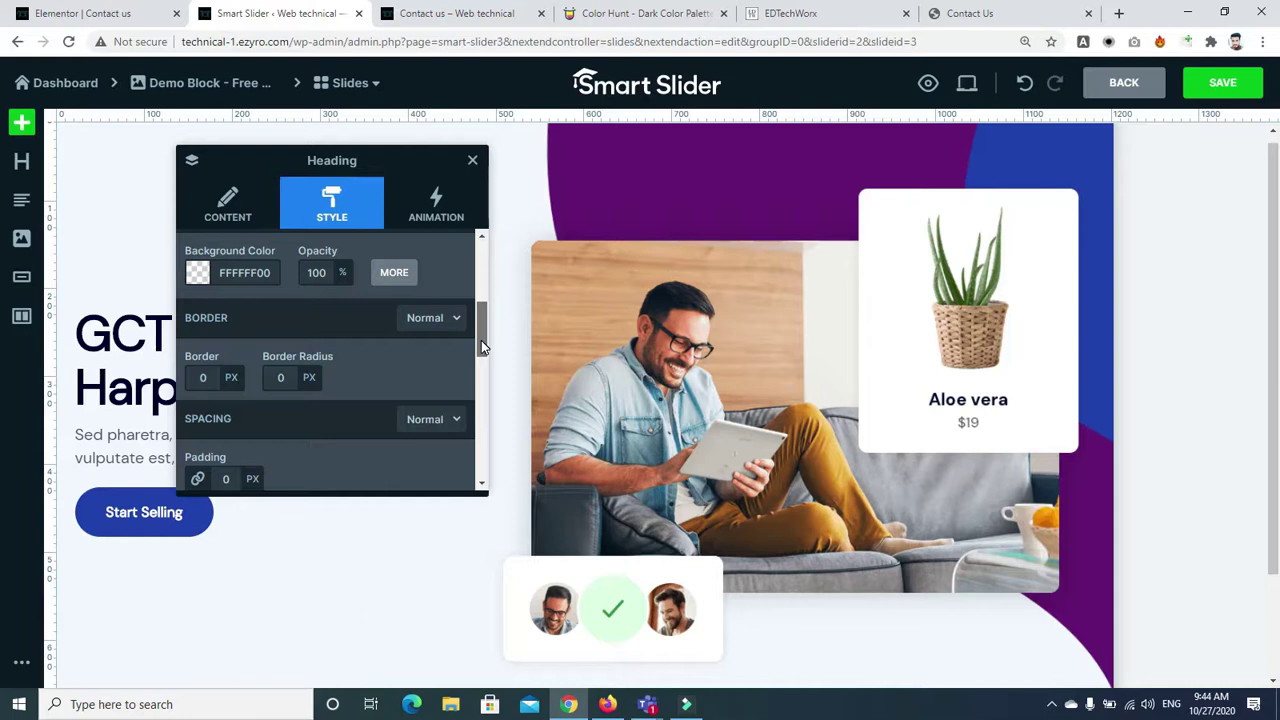
pyautogui.moveTo(481, 340); pyautogui.dragTo(480, 280)
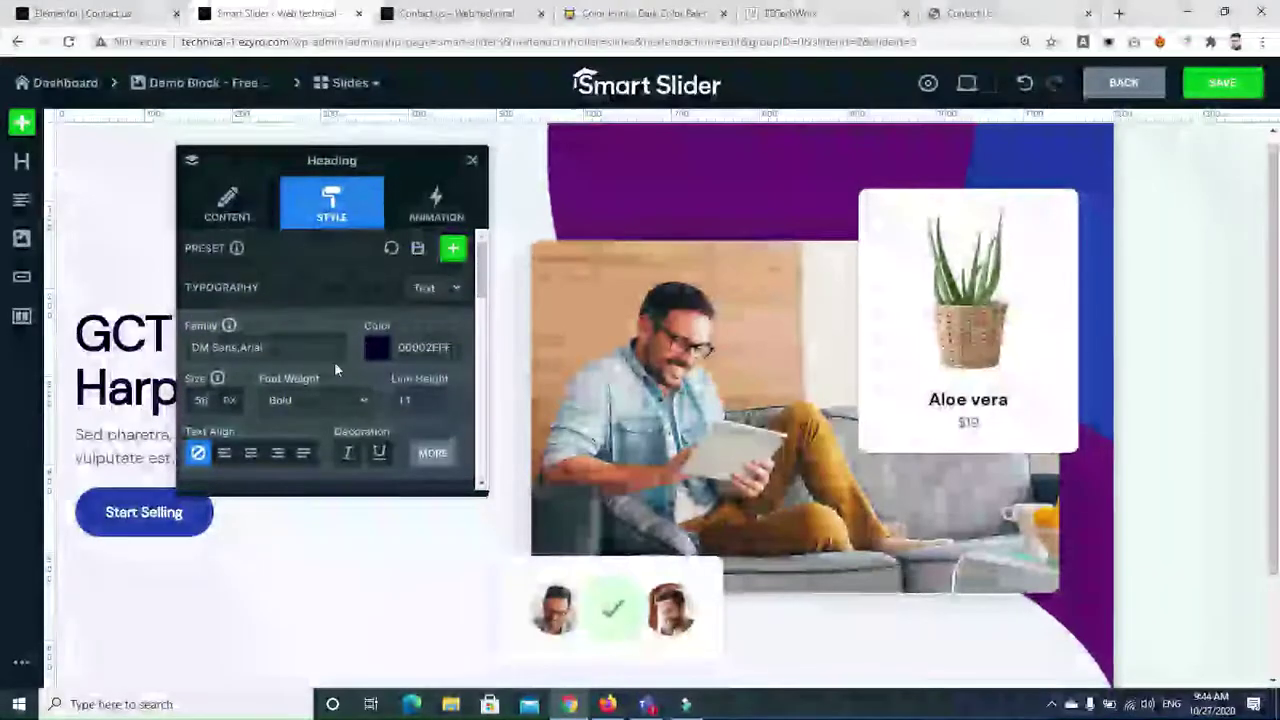
pyautogui.click(374, 349)
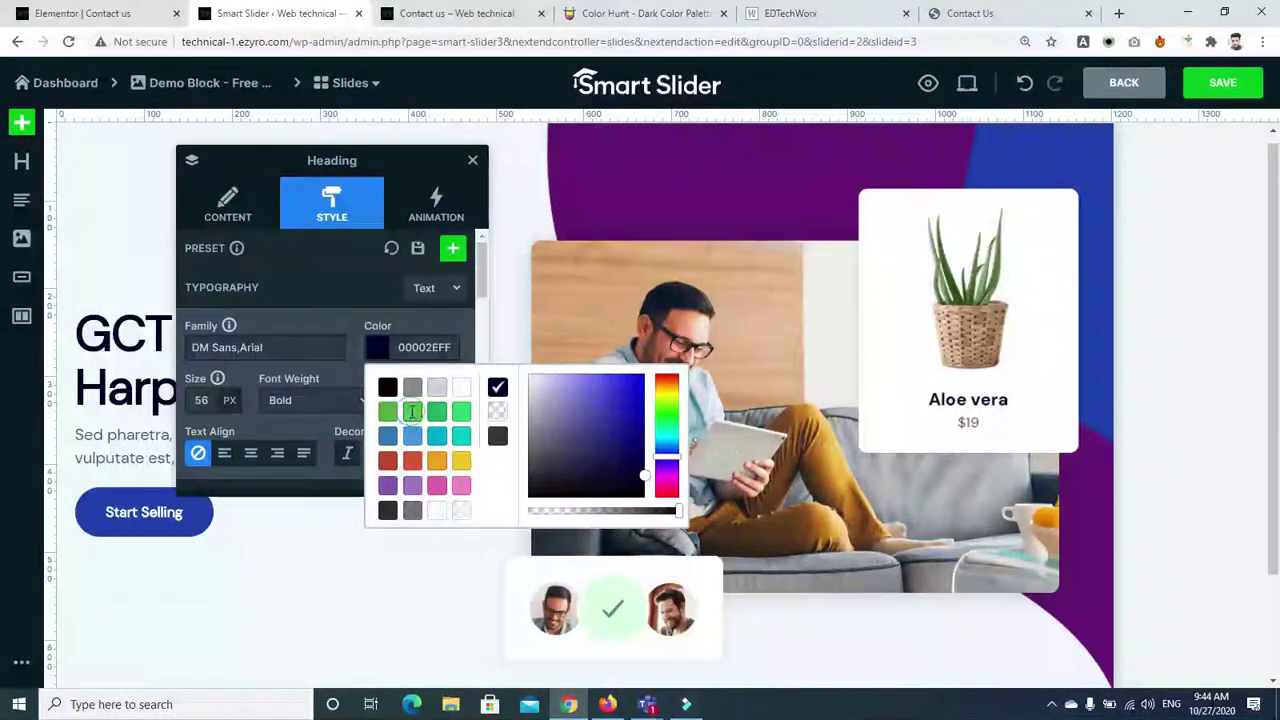
pyautogui.click(411, 412)
pyautogui.click(379, 348)
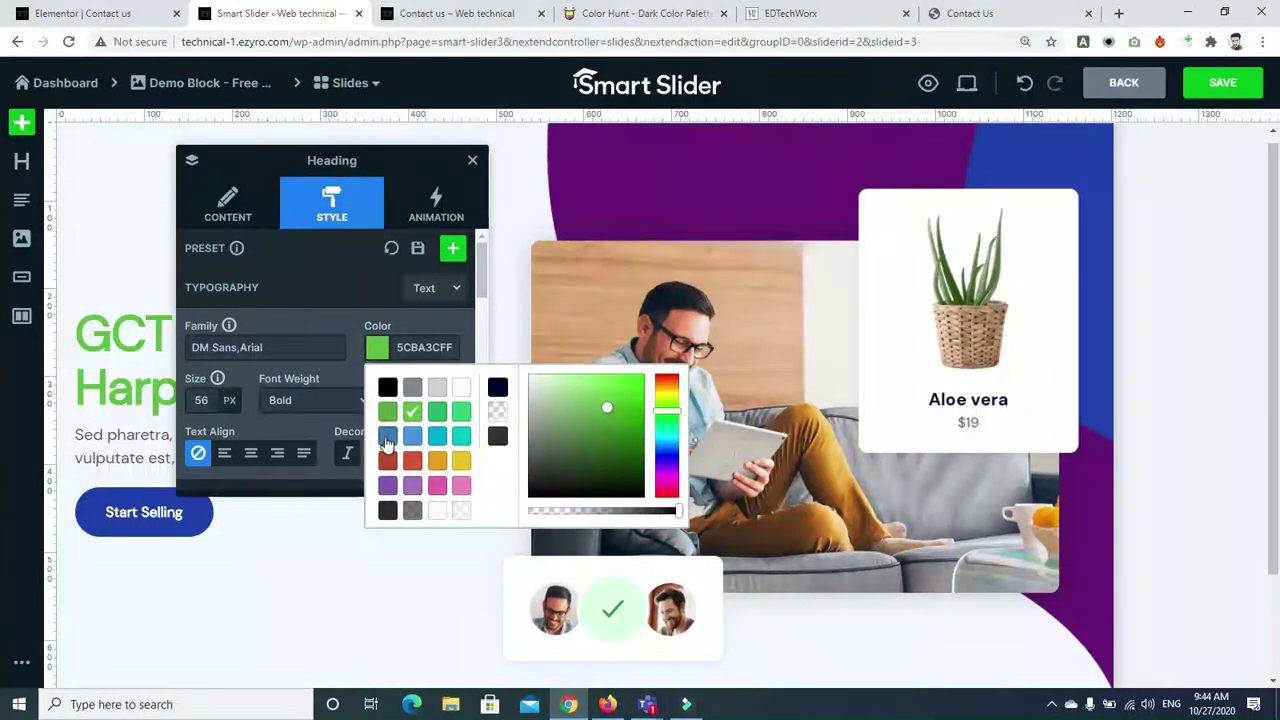
pyautogui.click(387, 437)
pyautogui.click(386, 353)
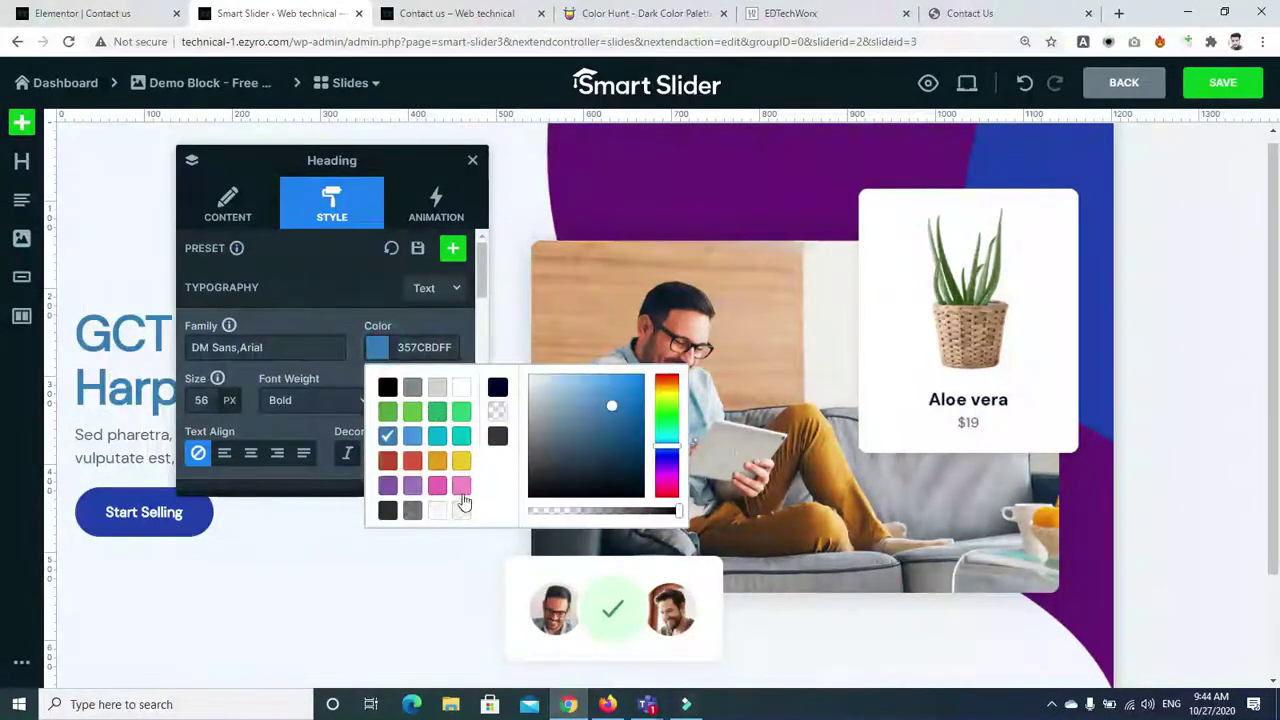
pyautogui.click(461, 487)
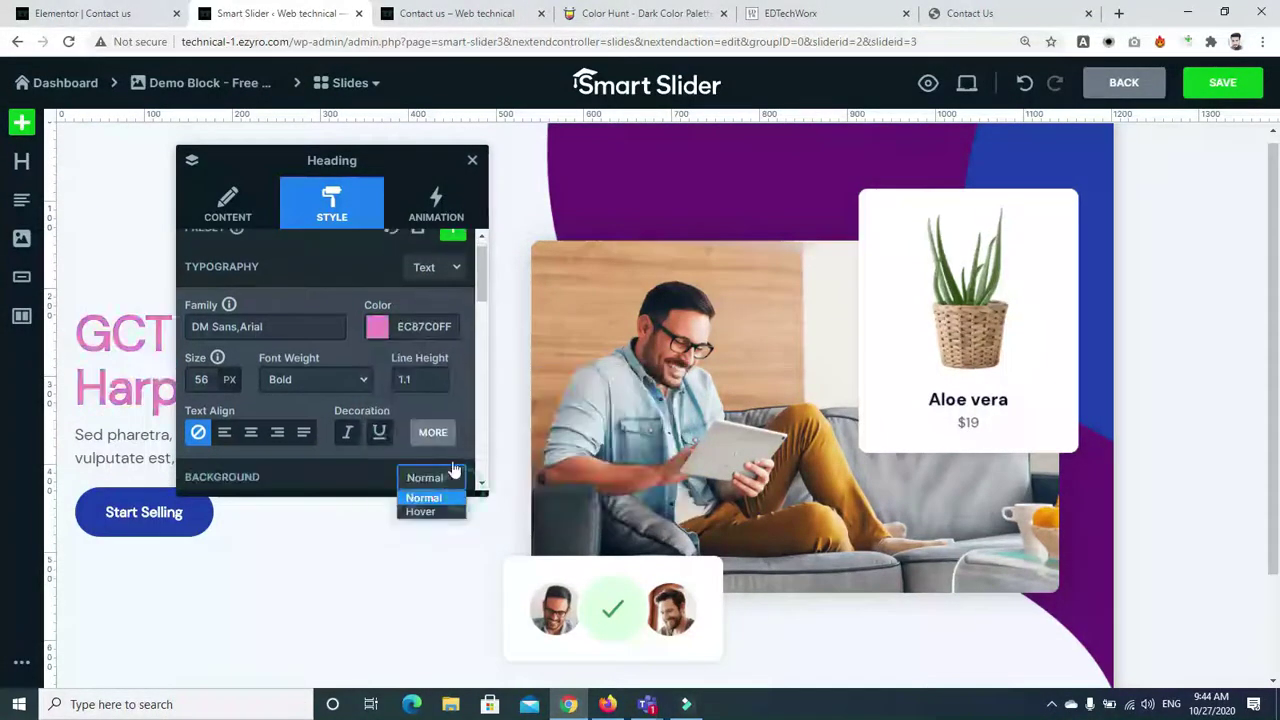
# Make the heading Arial, left-aligned, with 1.2 line height and size 70
pyautogui.click(325, 326)
pyautogui.tripleClick(324, 324)
pyautogui.press('BackSpace')
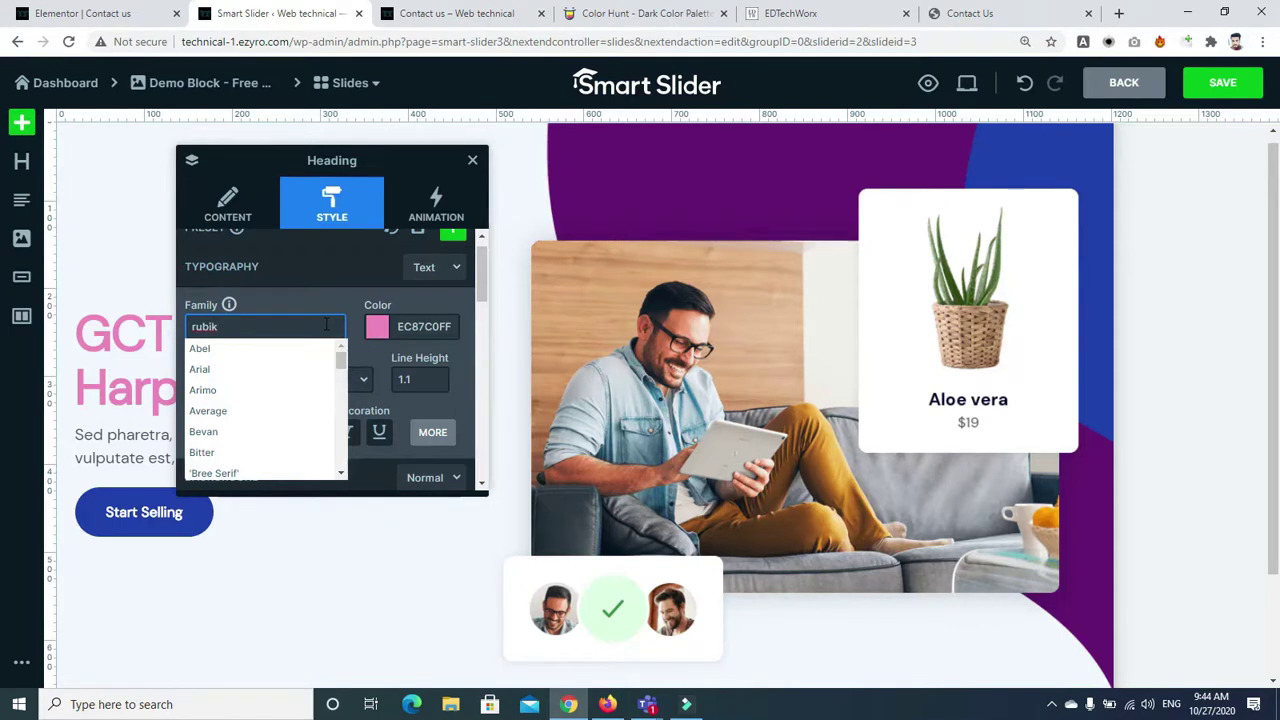
pyautogui.click(255, 373)
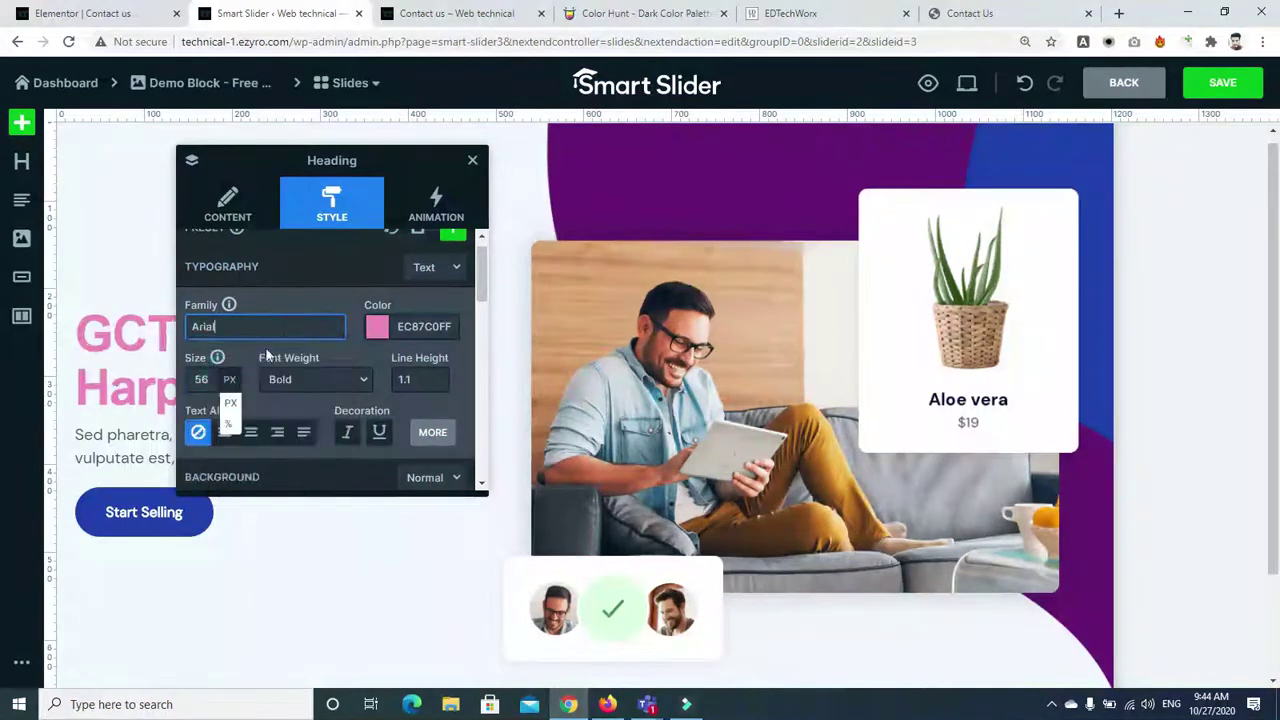
pyautogui.click(251, 434)
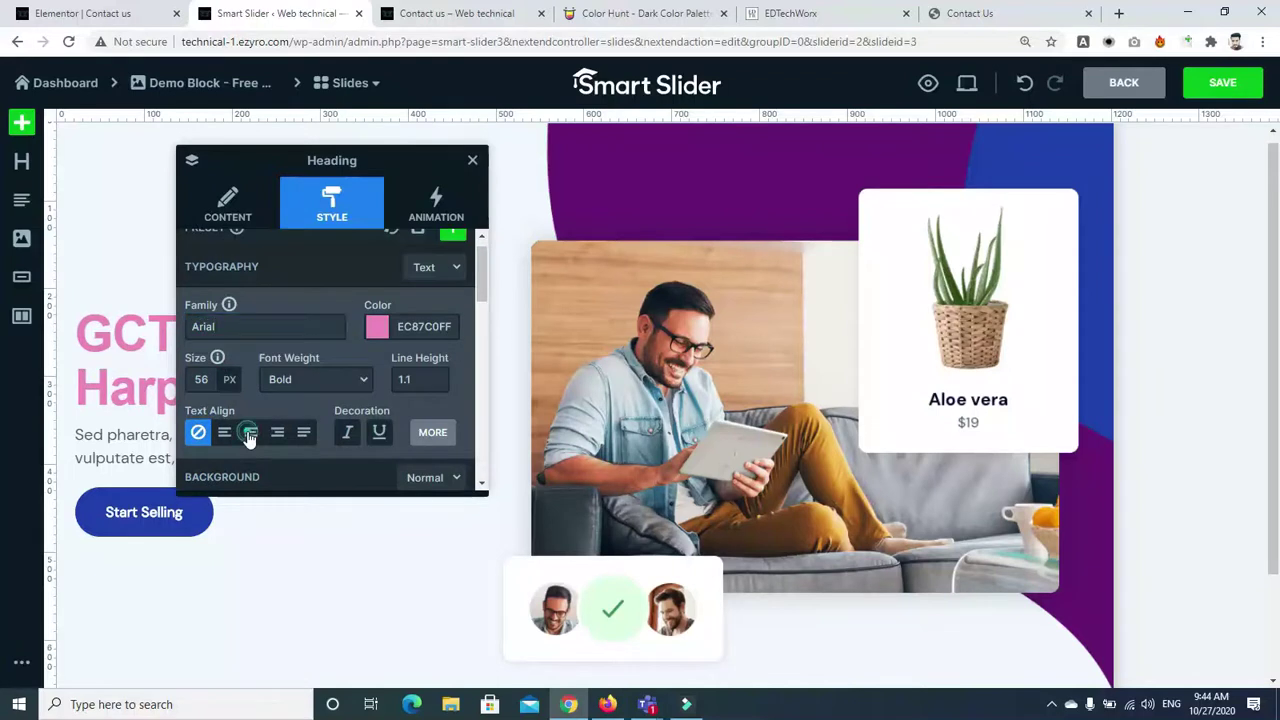
pyautogui.click(225, 433)
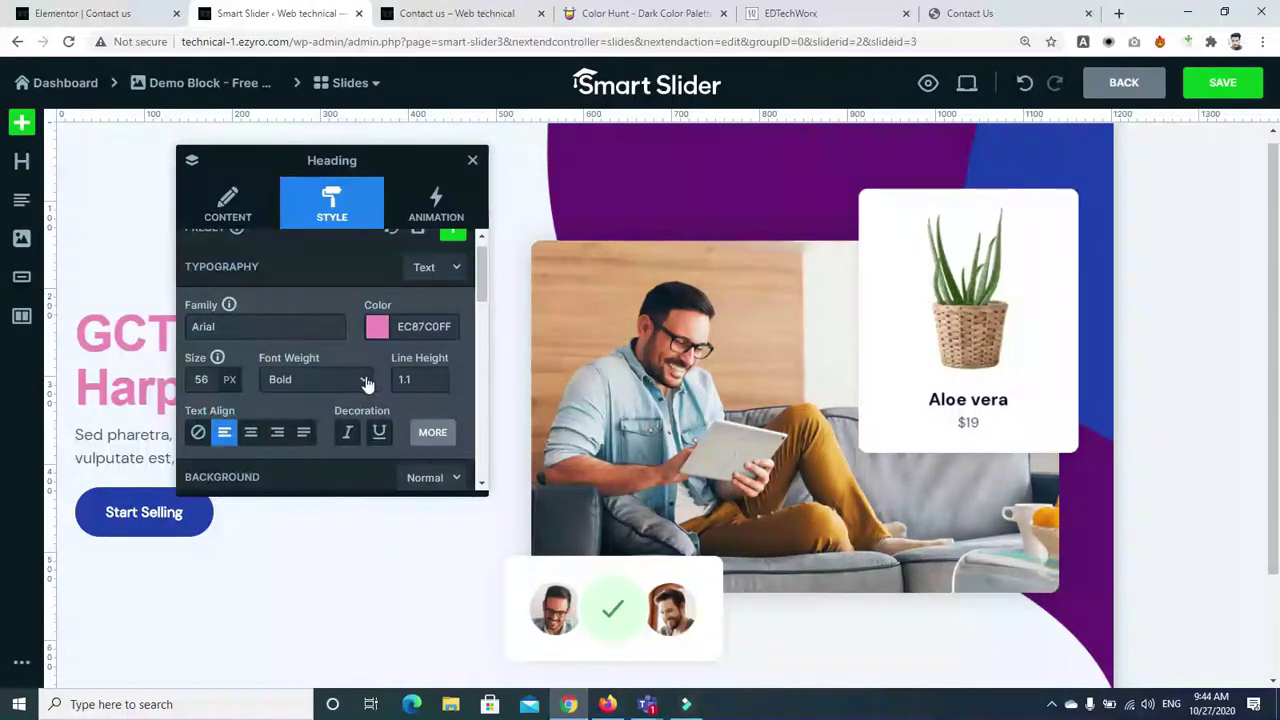
pyautogui.click(418, 377)
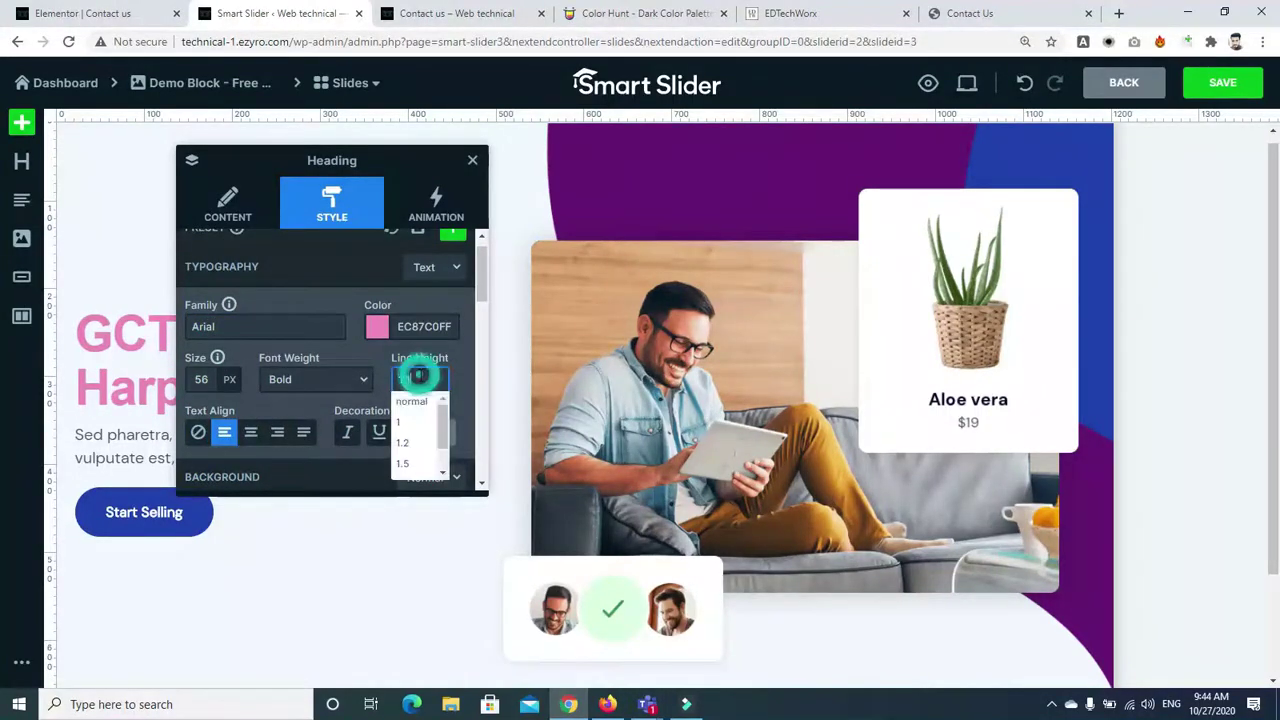
pyautogui.click(415, 443)
pyautogui.moveTo(218, 386)
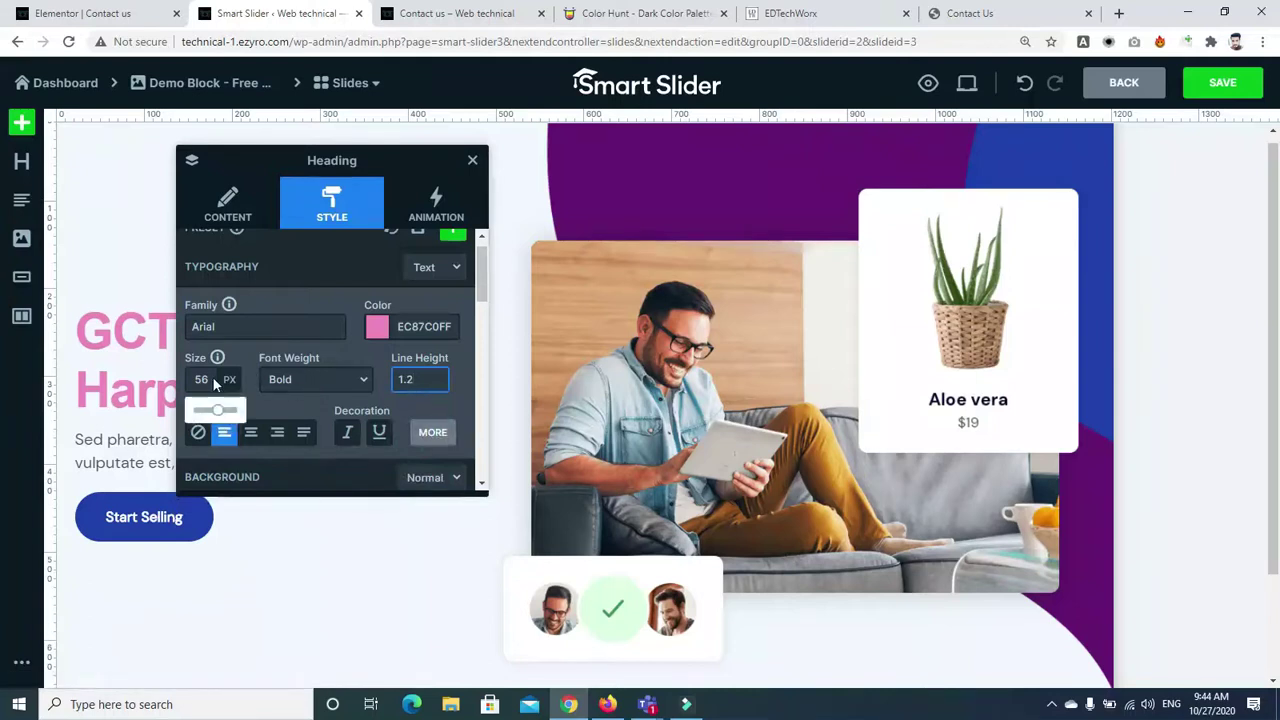
pyautogui.moveTo(214, 410); pyautogui.dragTo(226, 411)
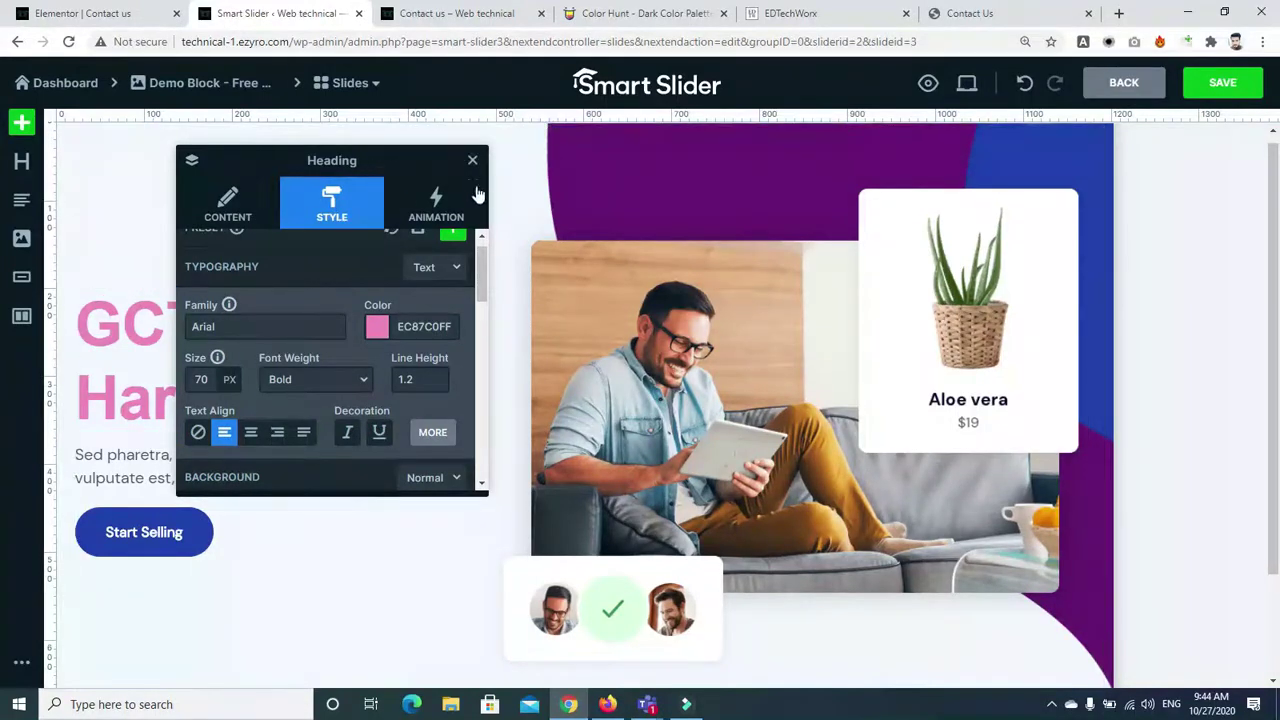
pyautogui.moveTo(478, 262); pyautogui.dragTo(480, 368)
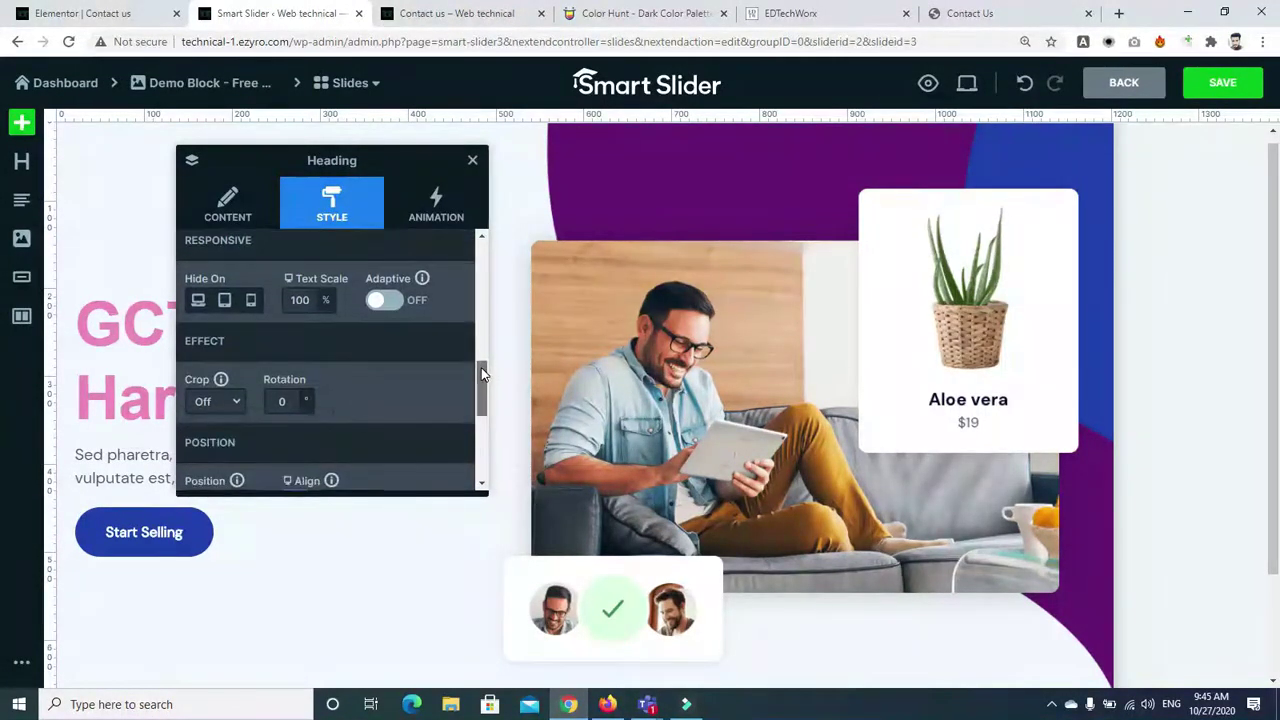
# Leave the heading's Crop option Off and its layer alignment at none
pyautogui.click(237, 402)
pyautogui.click(237, 402)
pyautogui.click(237, 401)
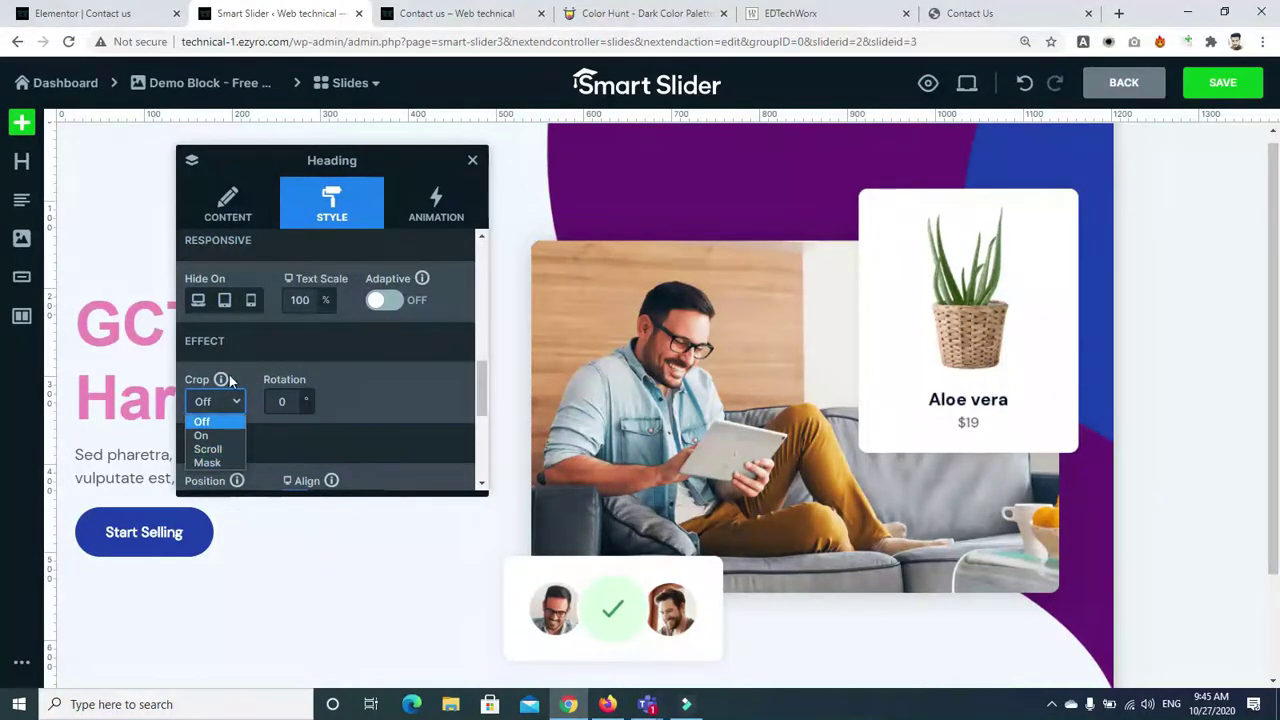
pyautogui.click(232, 398)
pyautogui.moveTo(479, 369); pyautogui.dragTo(482, 412)
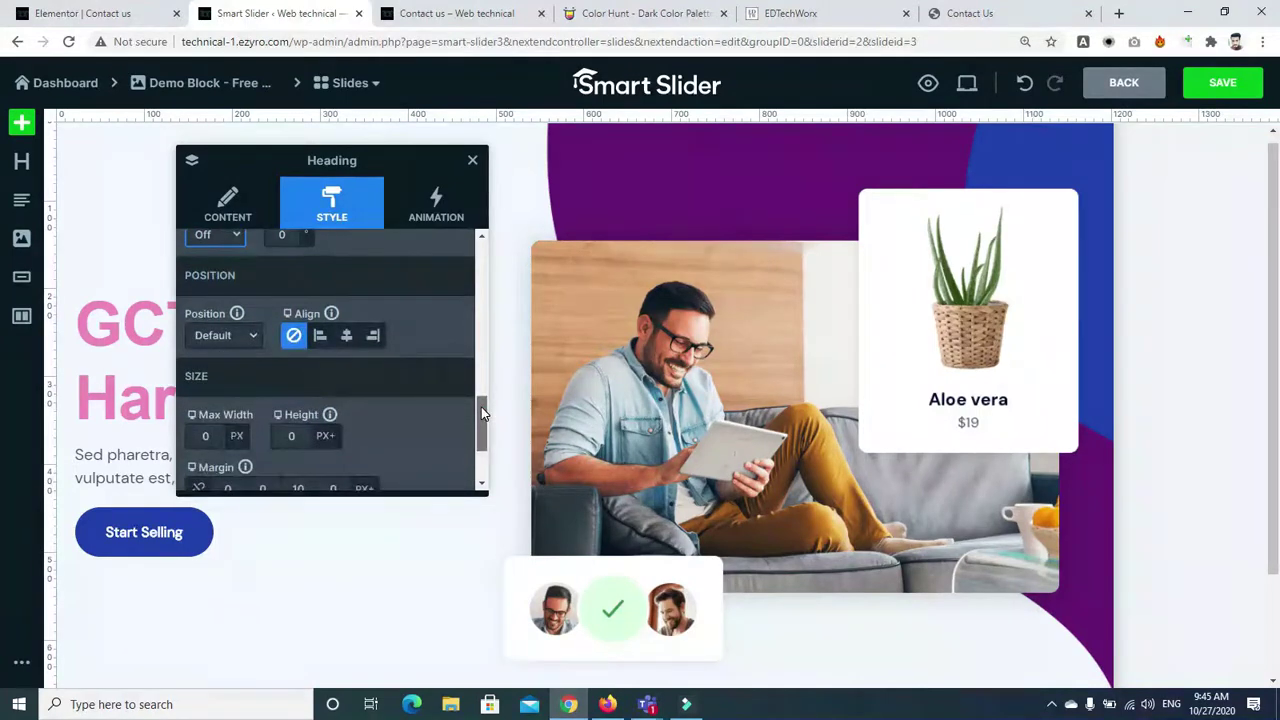
pyautogui.click(338, 337)
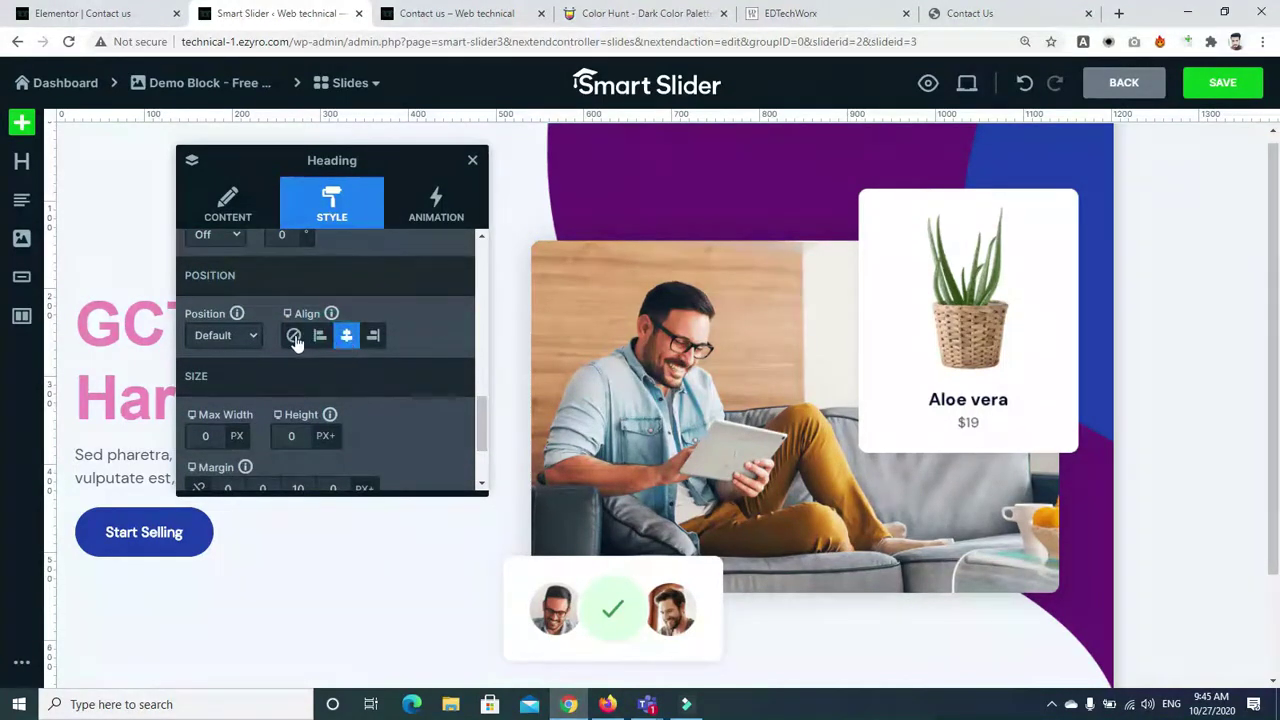
pyautogui.click(294, 337)
# Keep the heading at Default positioning, glance at Animation, and close the Heading panel
pyautogui.click(230, 340)
pyautogui.click(236, 348)
pyautogui.scroll(-3, 483, 427)
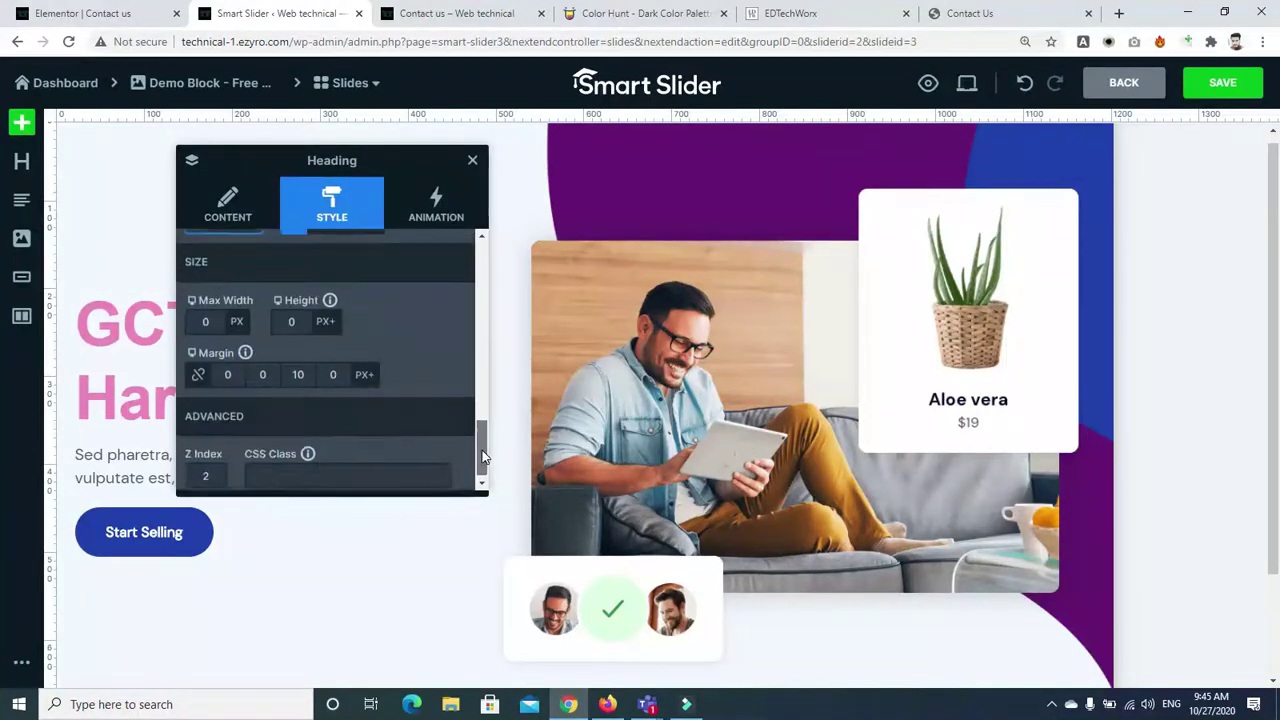
pyautogui.scroll(3, 480, 418)
pyautogui.click(220, 358)
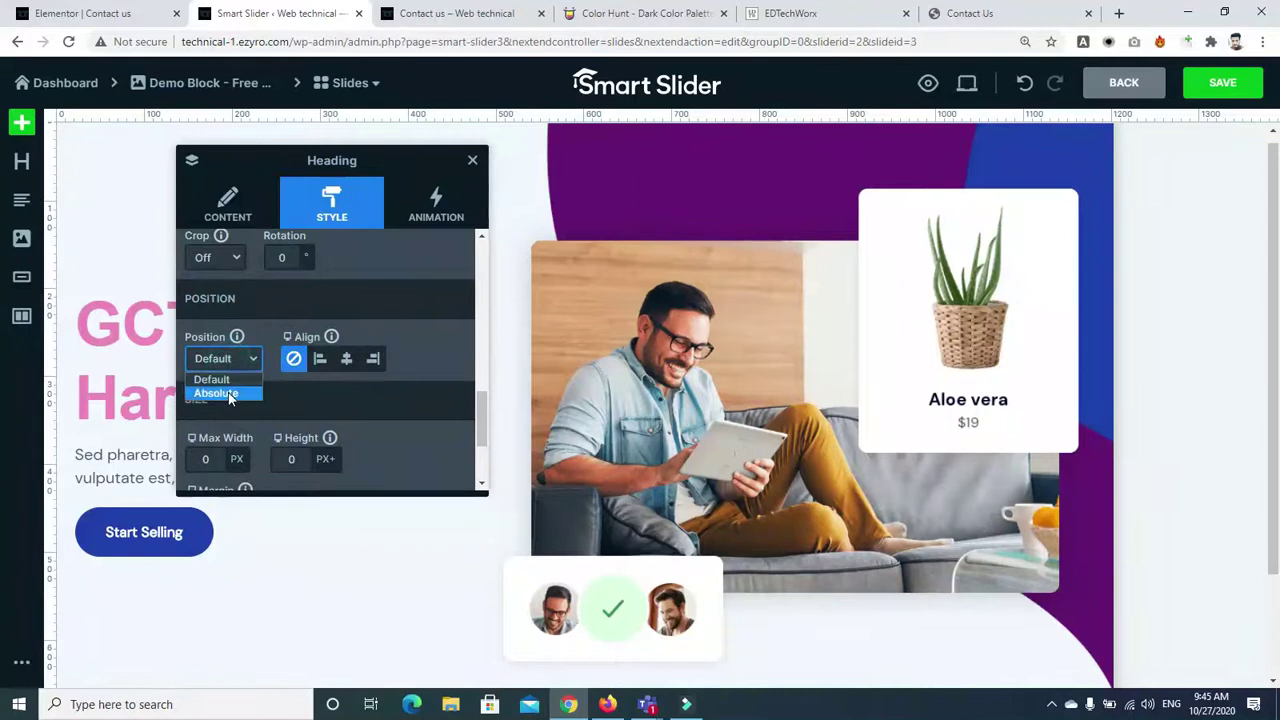
pyautogui.click(215, 391)
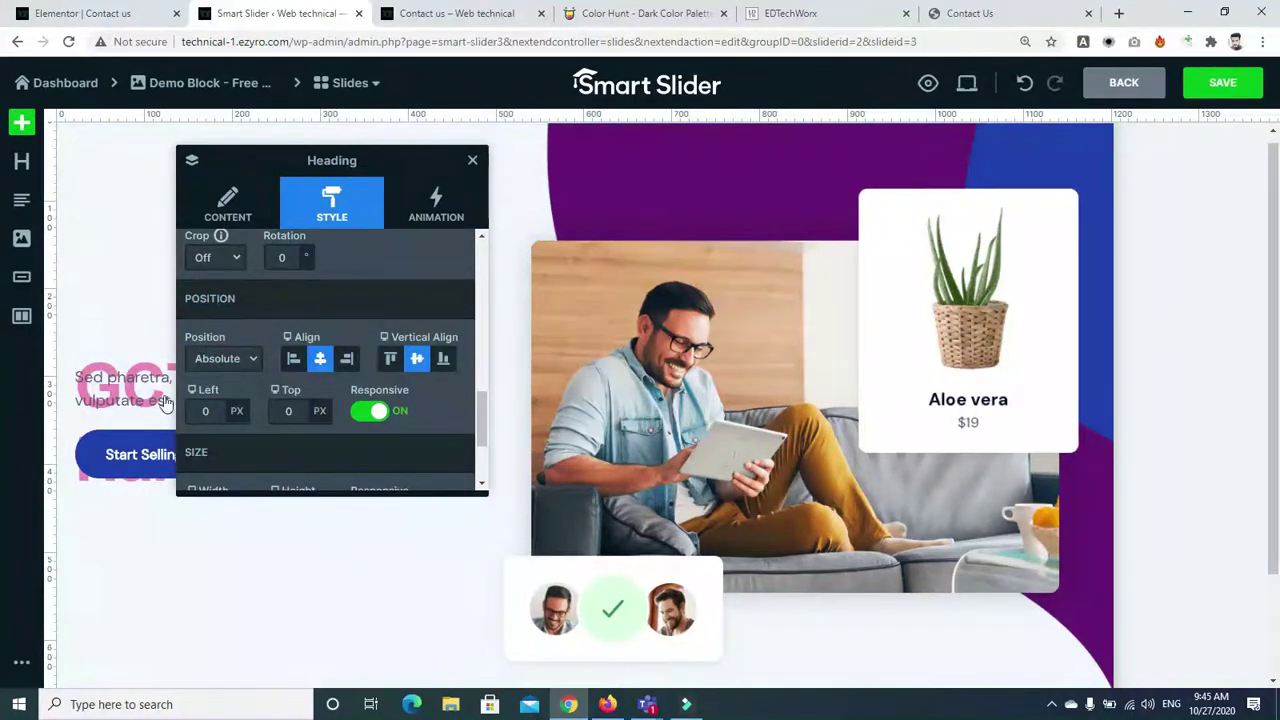
pyautogui.click(245, 358)
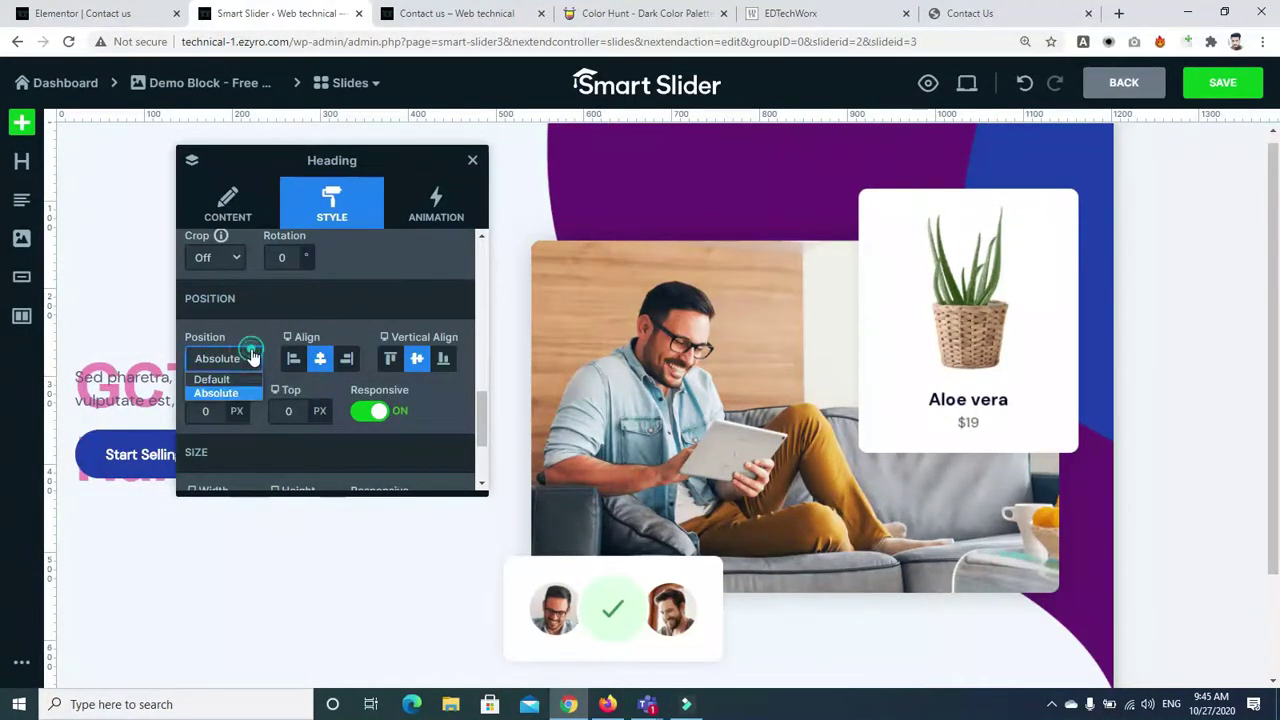
pyautogui.click(215, 375)
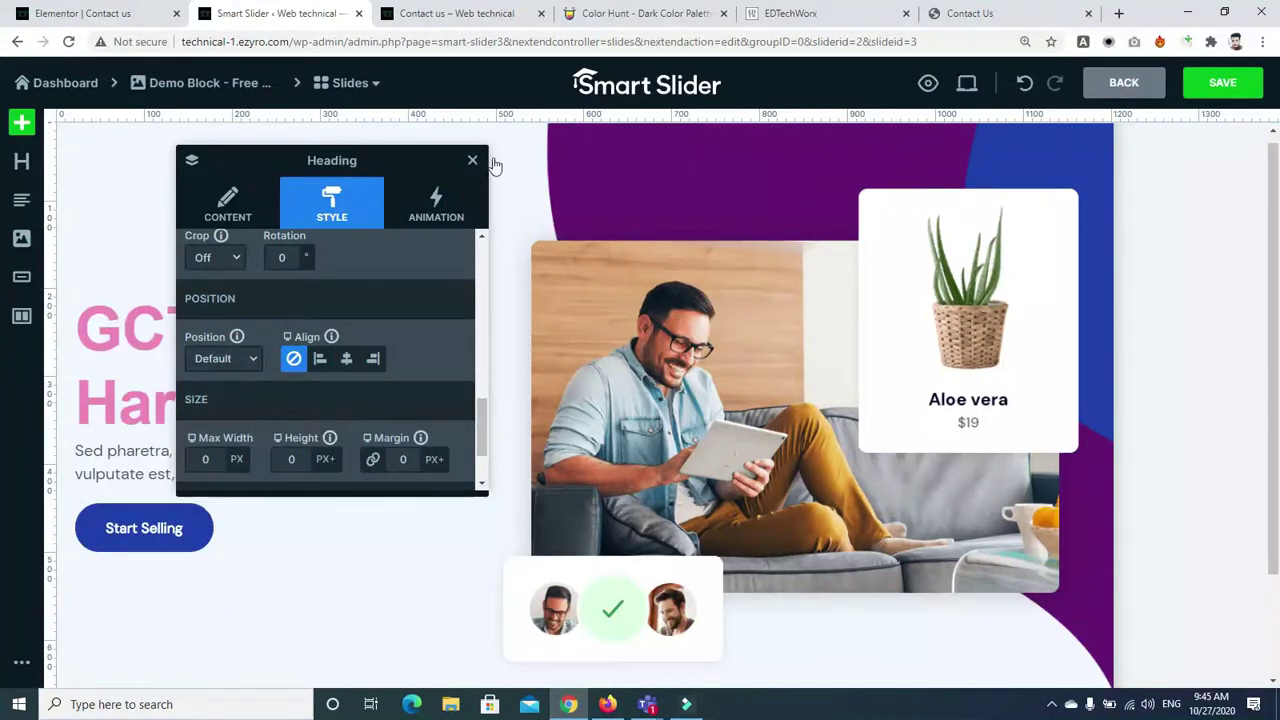
pyautogui.click(430, 207)
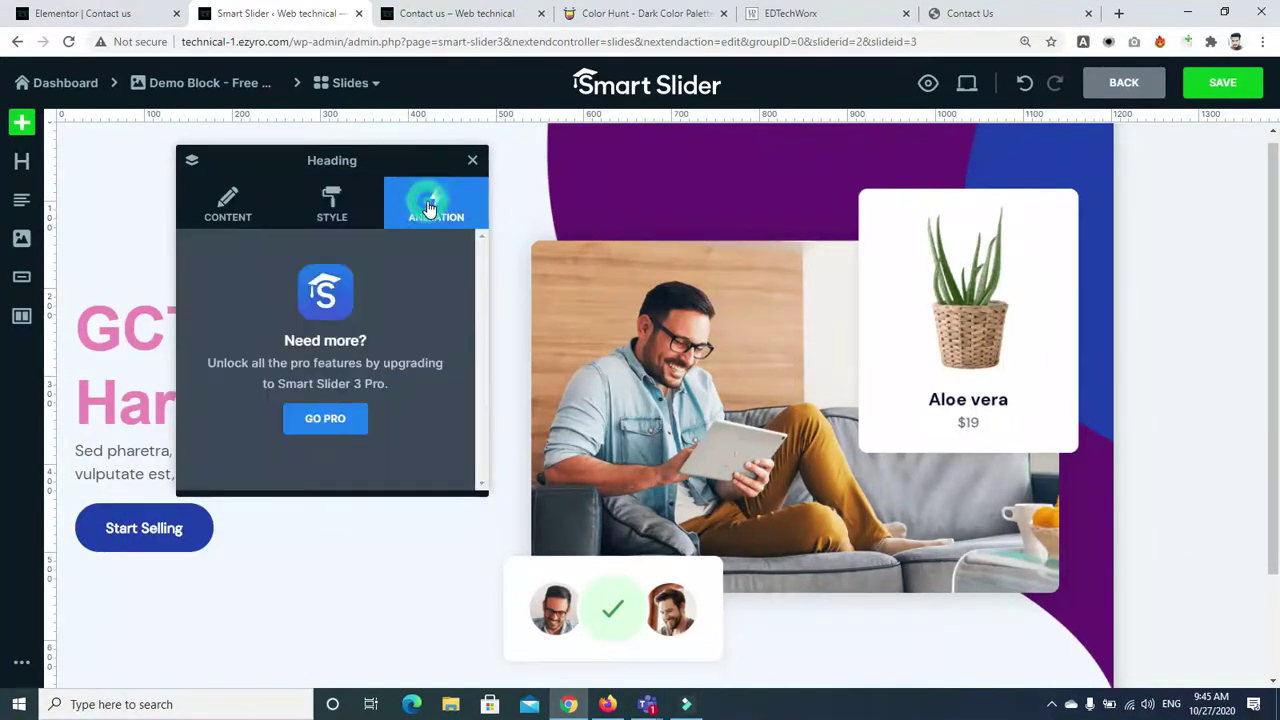
pyautogui.click(334, 200)
pyautogui.click(470, 163)
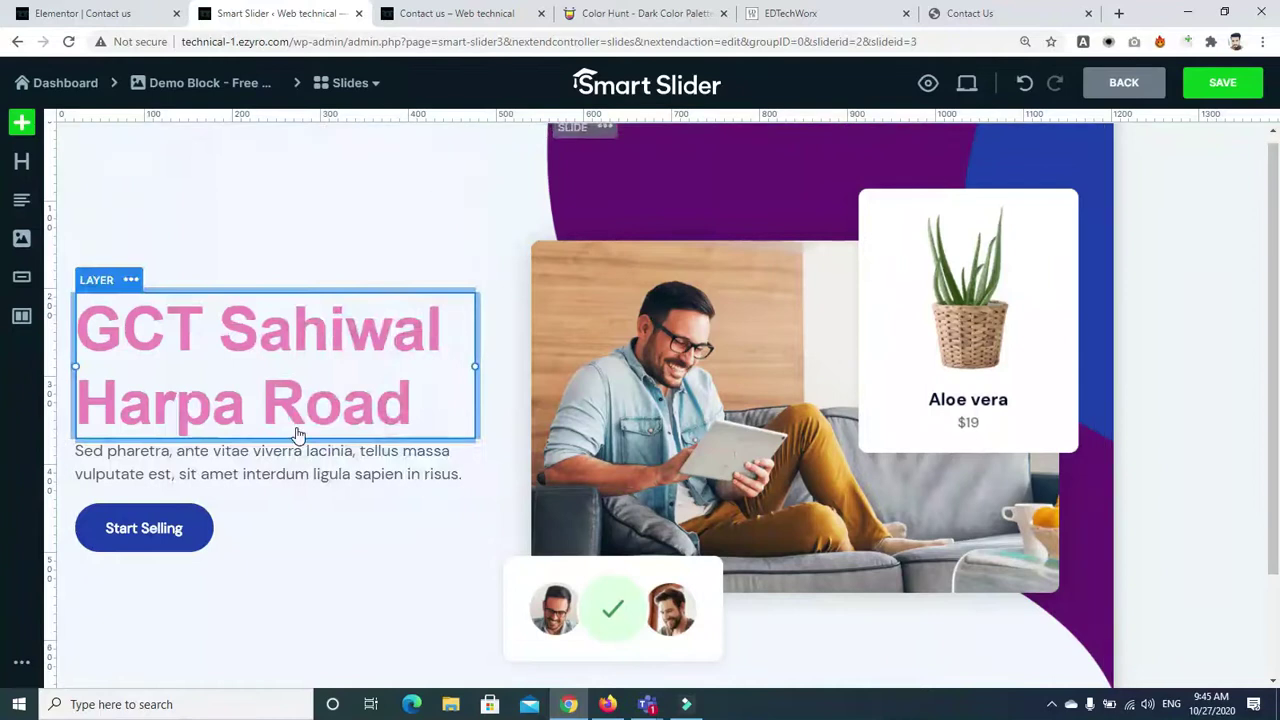
# Select the Start Selling button and bring up its label and link fields
pyautogui.click(235, 470)
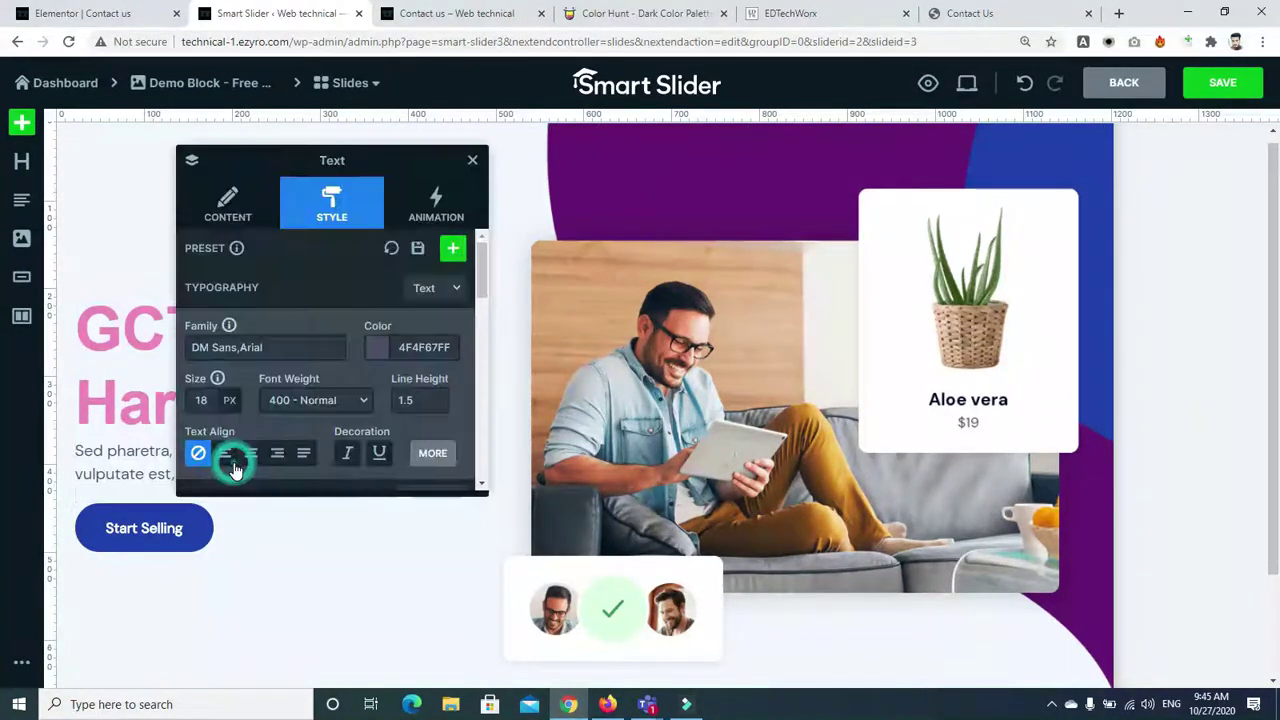
pyautogui.click(171, 543)
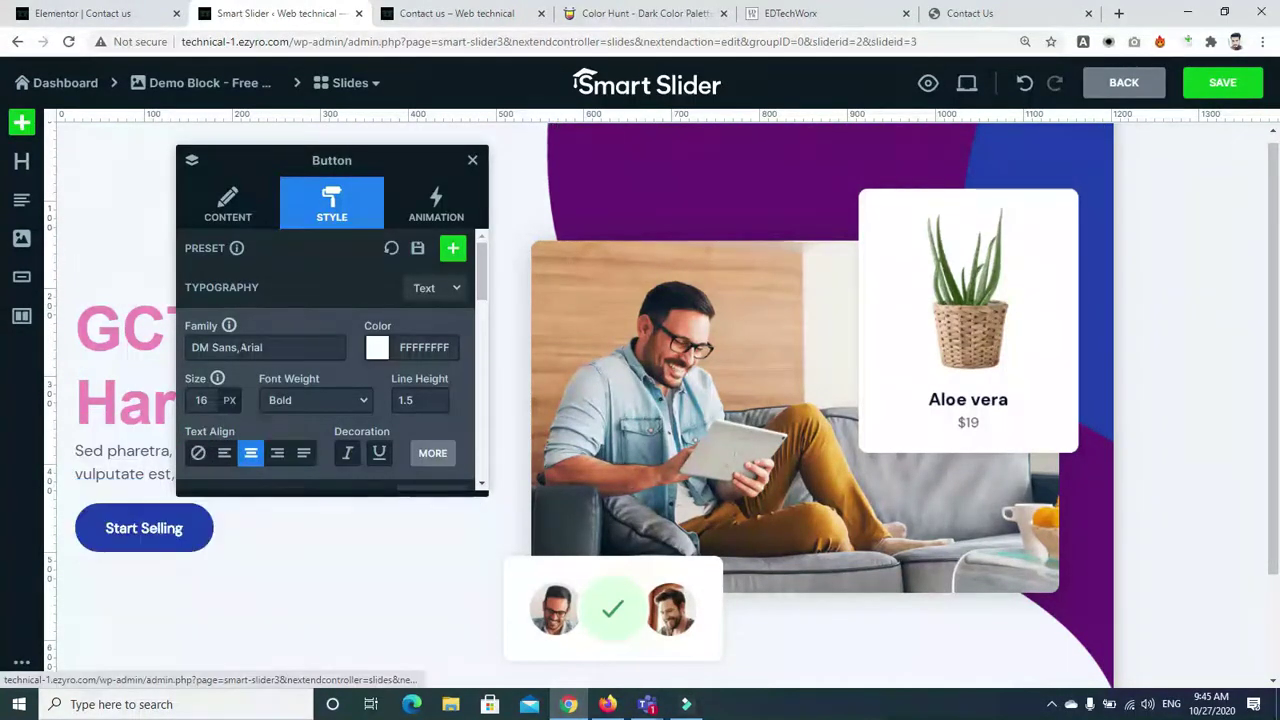
pyautogui.click(243, 210)
pyautogui.click(333, 310)
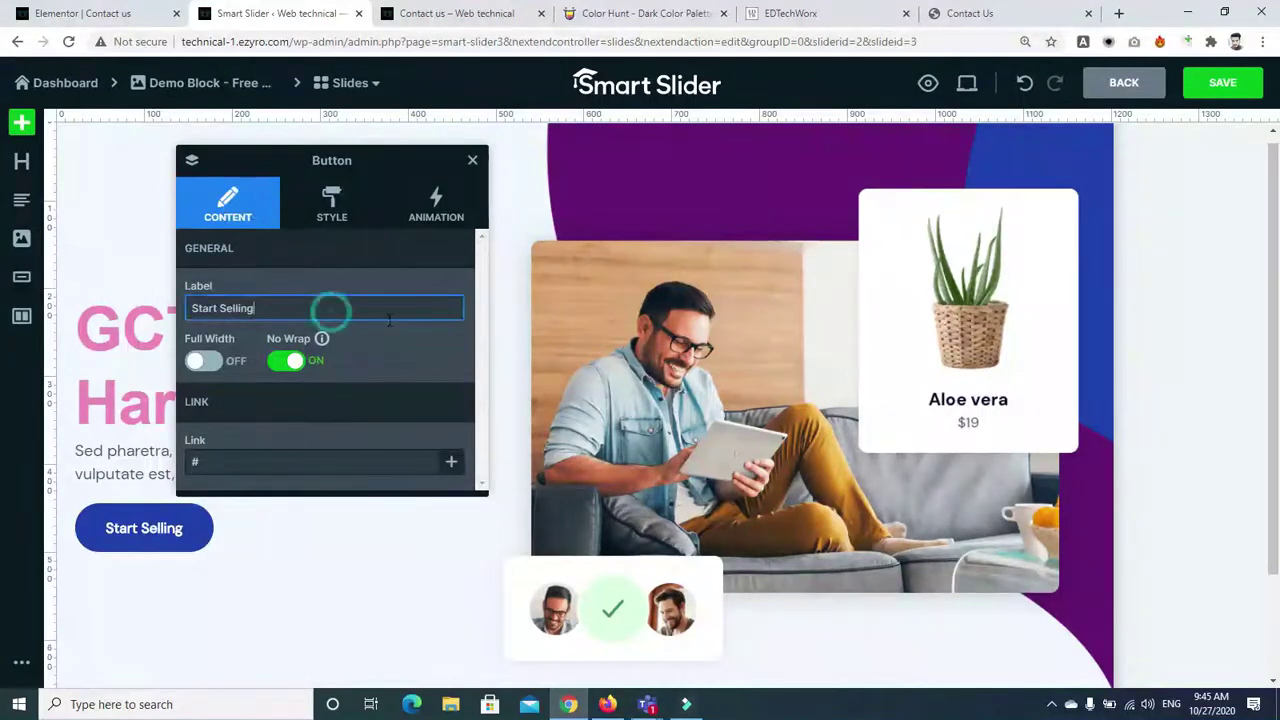
pyautogui.click(294, 463)
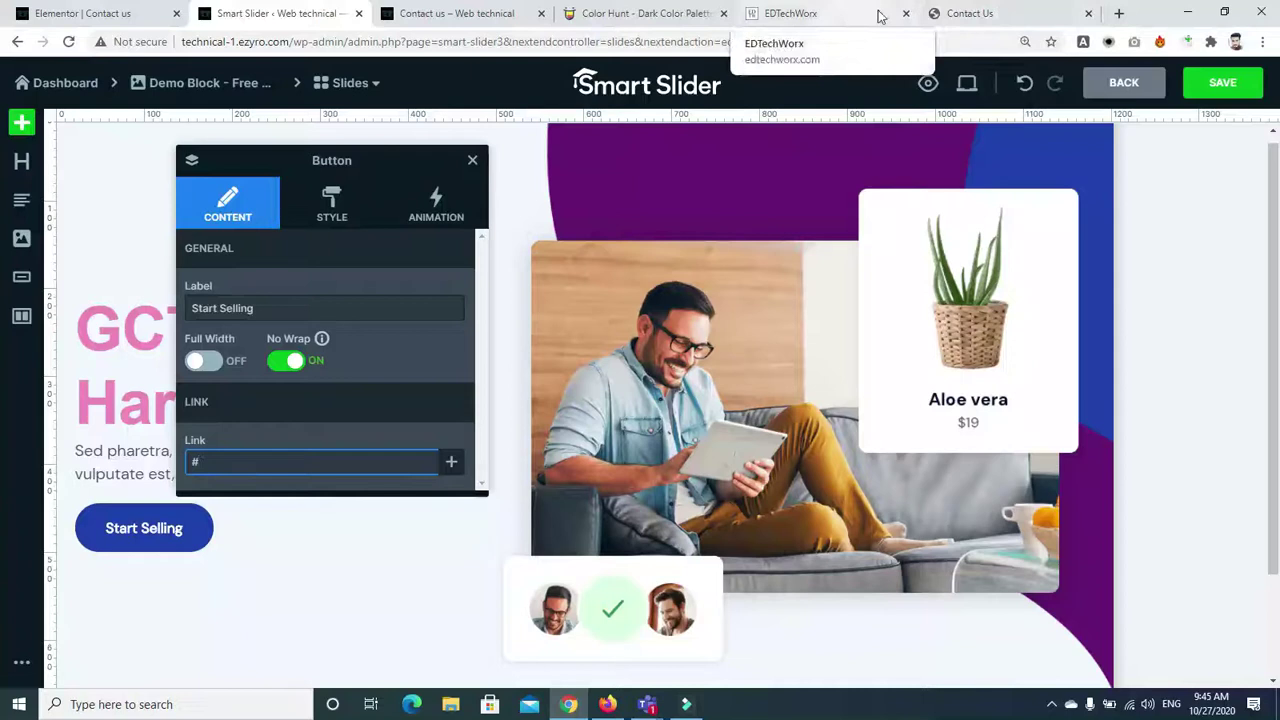
pyautogui.click(960, 14)
pyautogui.click(713, 40)
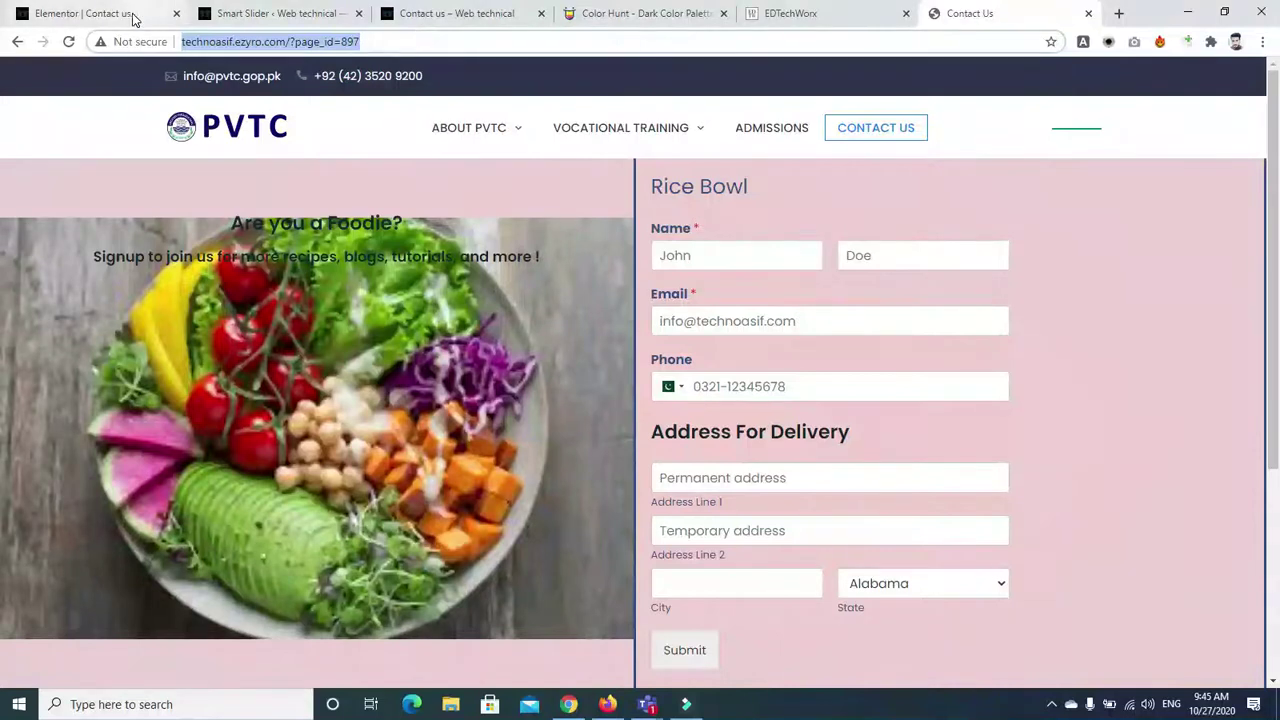
pyautogui.click(270, 13)
pyautogui.click(285, 458)
pyautogui.hotkey('ctrl', 'v')
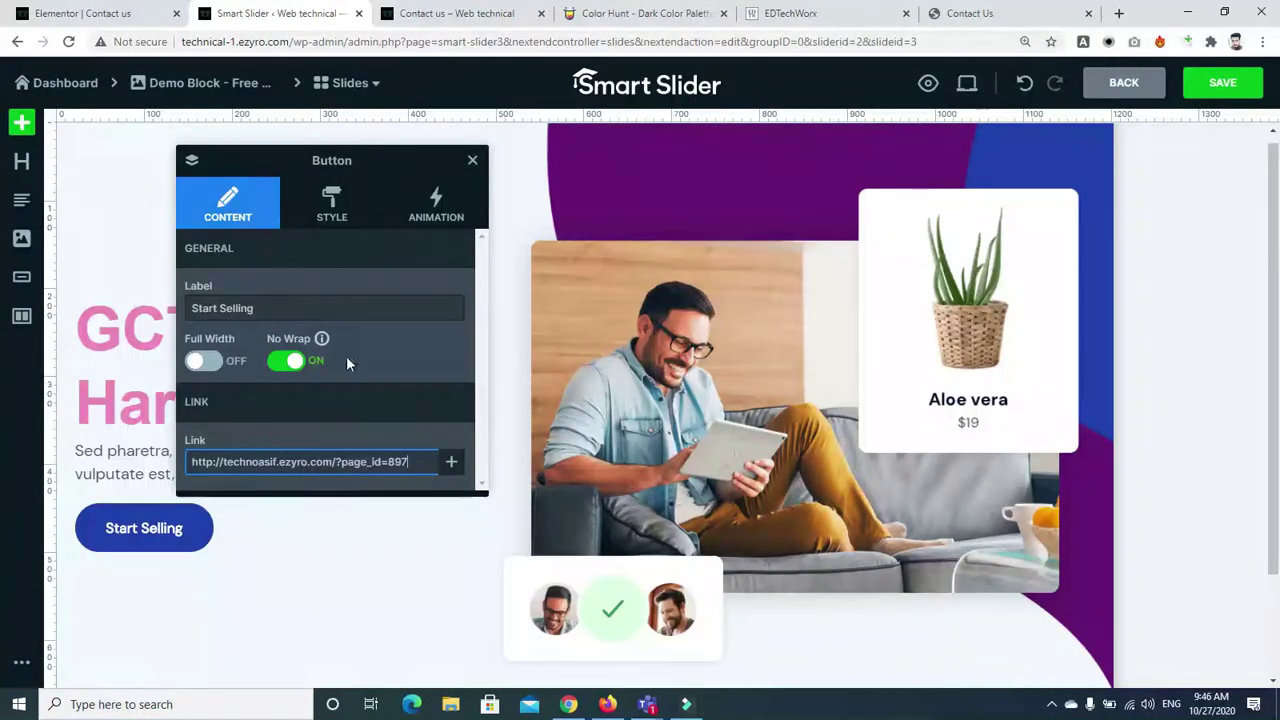
# Turn the button's Full Width option off so it fits its label
pyautogui.click(205, 362)
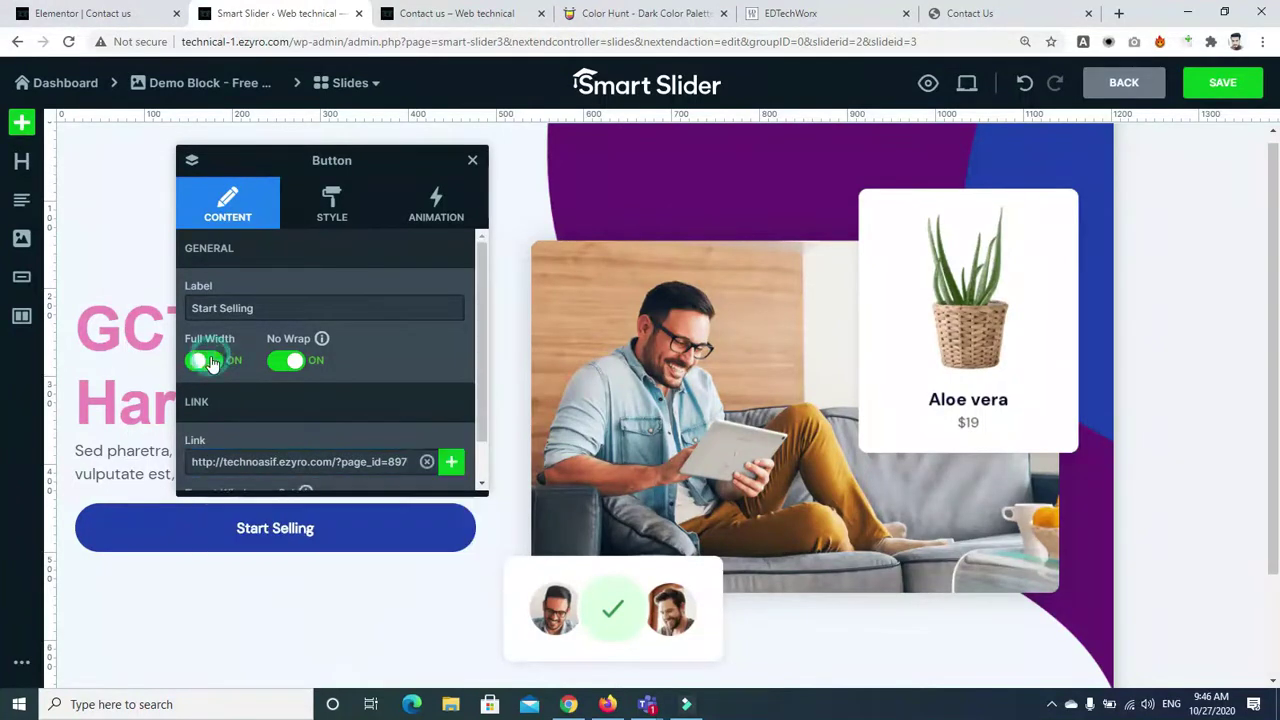
pyautogui.click(202, 364)
pyautogui.click(204, 364)
pyautogui.click(205, 364)
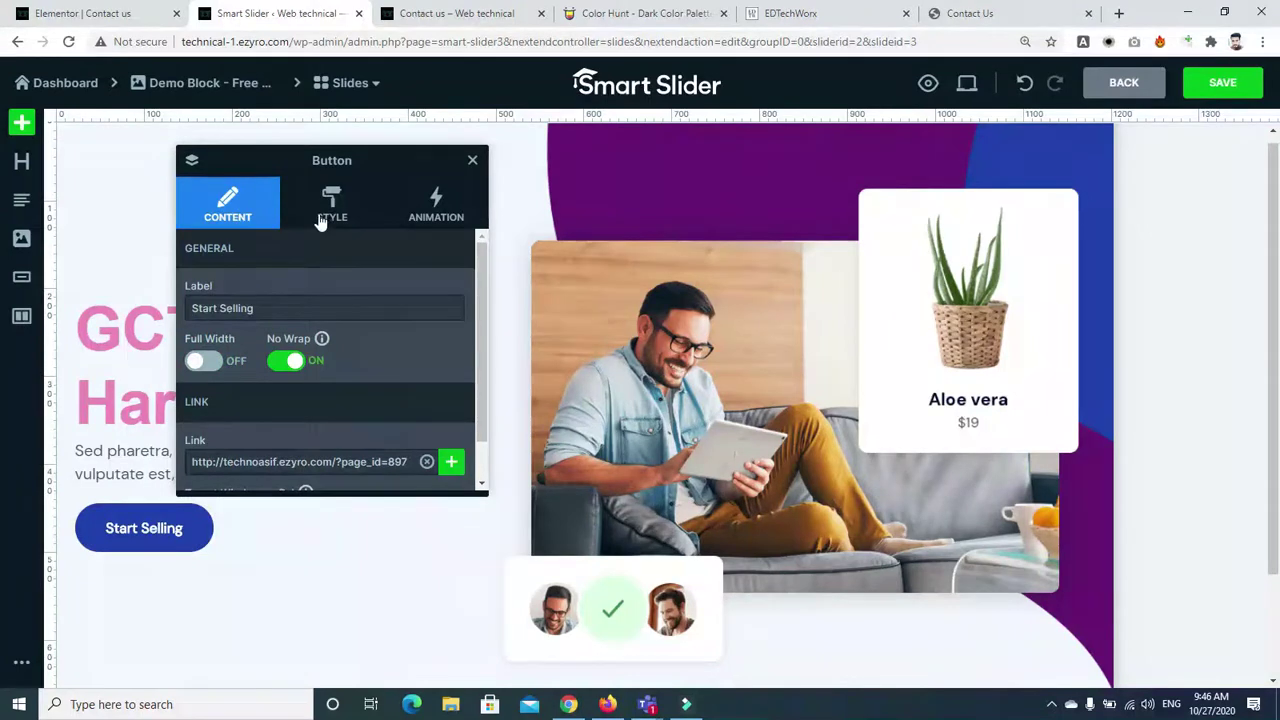
# Show the button's Style options and reveal the extra Background settings
pyautogui.click(320, 217)
pyautogui.click(477, 440)
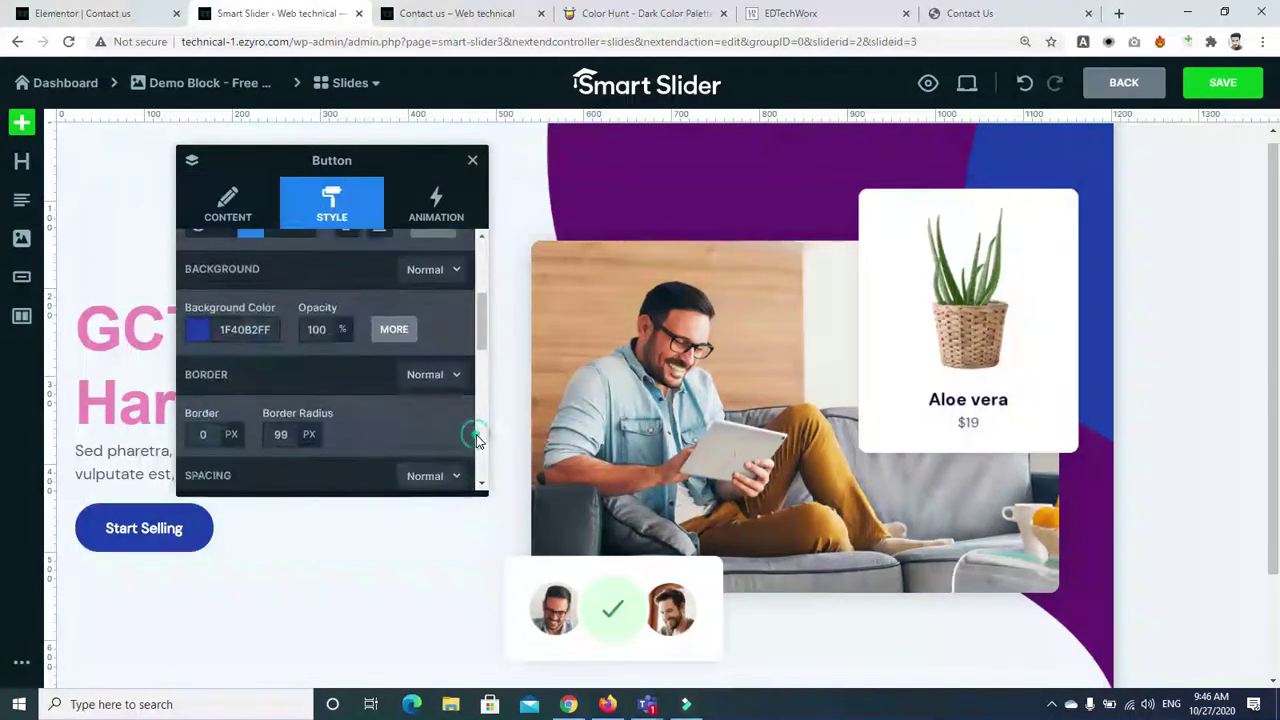
pyautogui.click(482, 259)
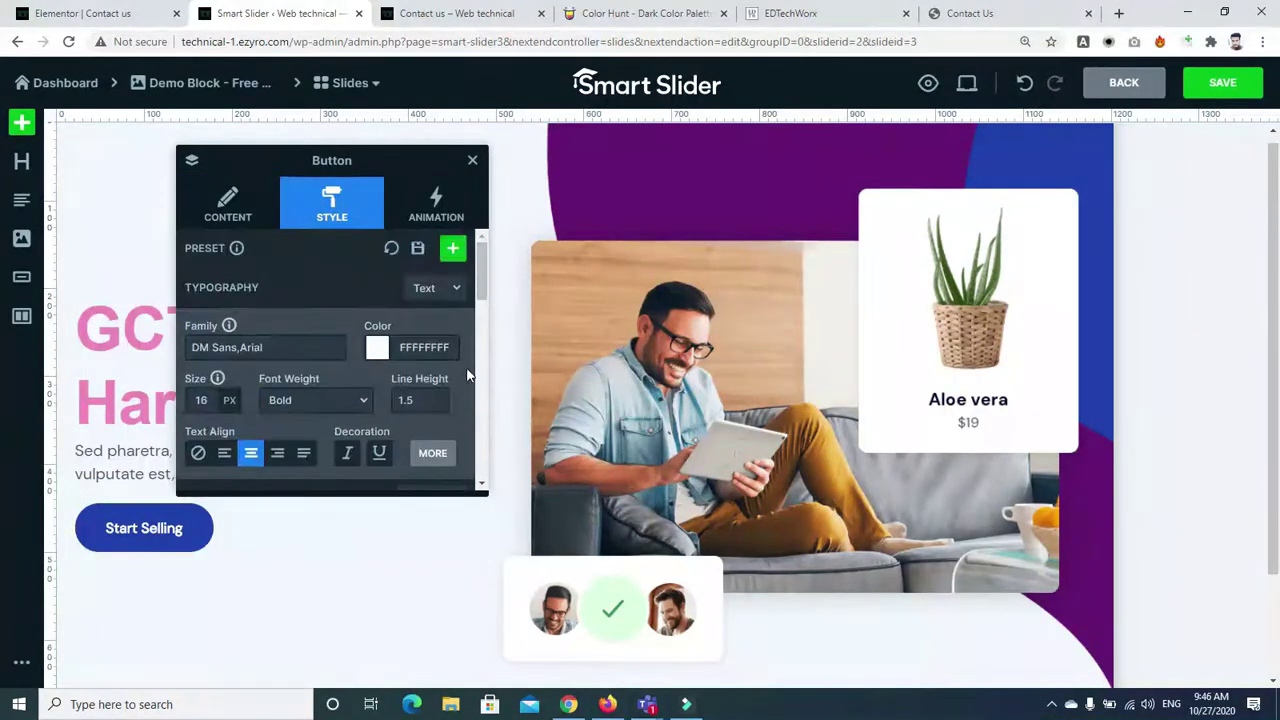
pyautogui.click(480, 432)
pyautogui.click(479, 436)
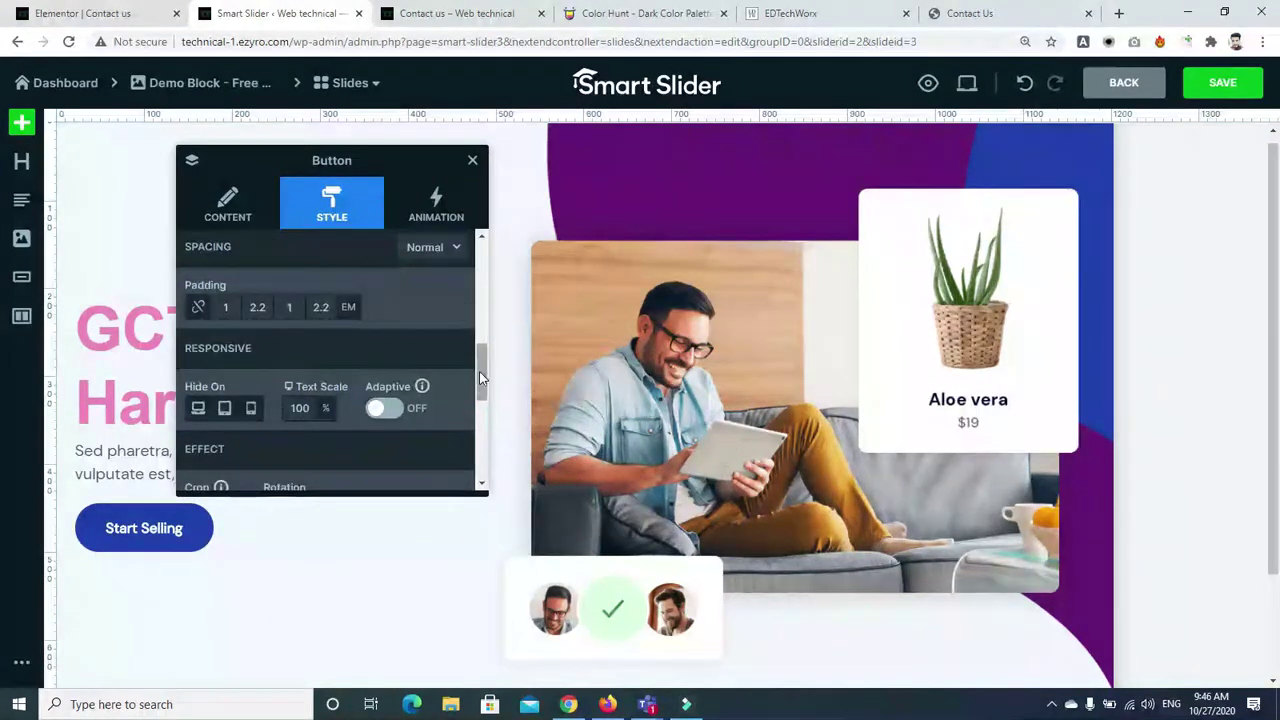
pyautogui.click(479, 342)
pyautogui.click(394, 334)
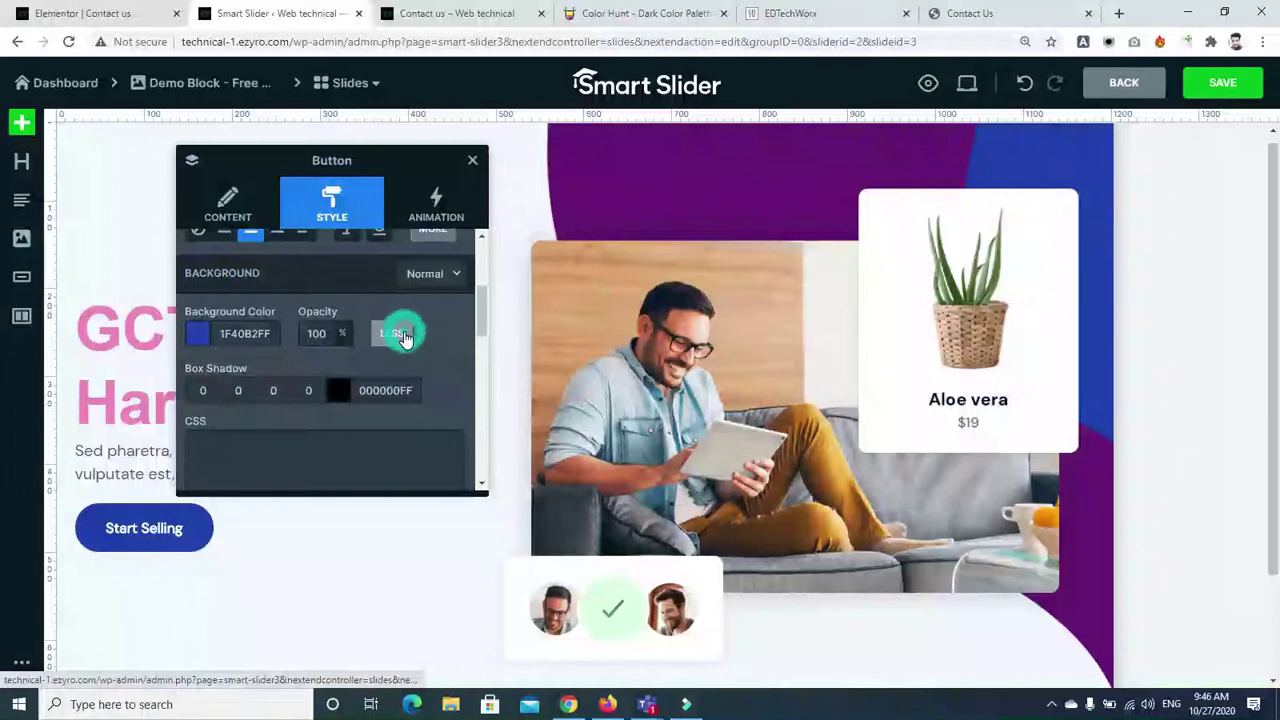
# Give the button a black 2, 2, 2, 5 box shadow and close the panels
pyautogui.click(214, 390)
pyautogui.write('23')
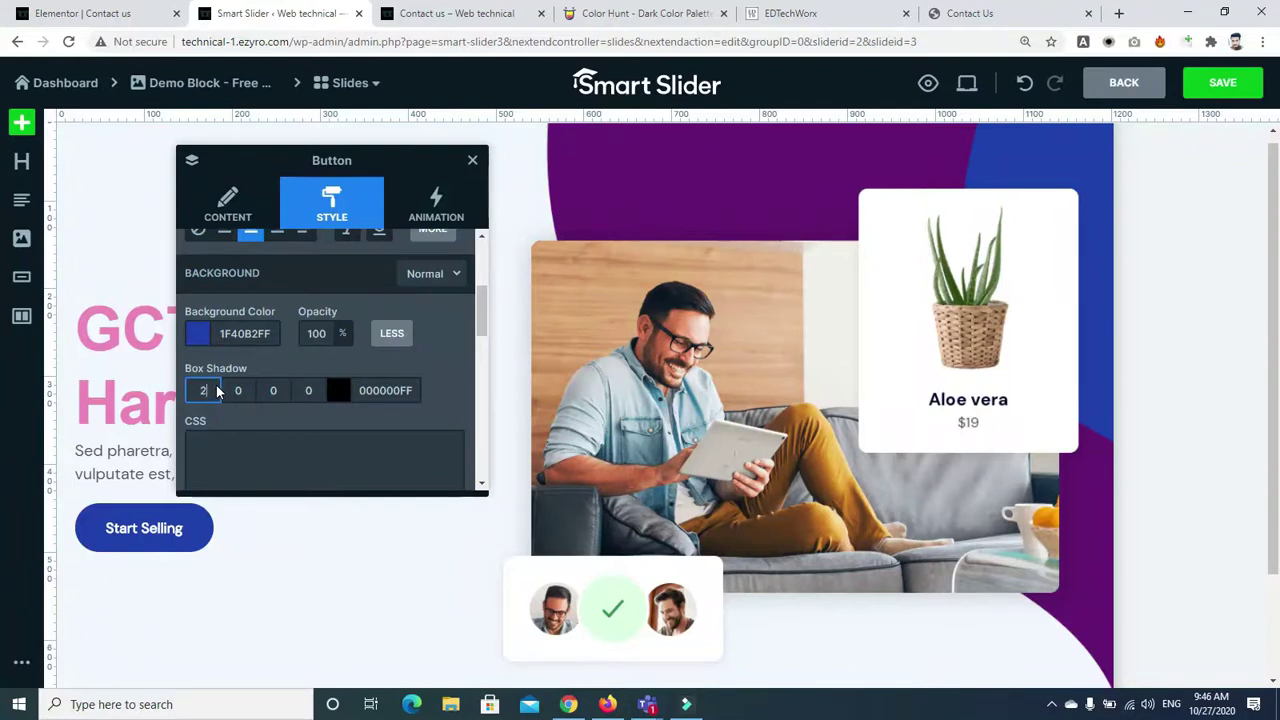
pyautogui.click(244, 389)
pyautogui.write('2')
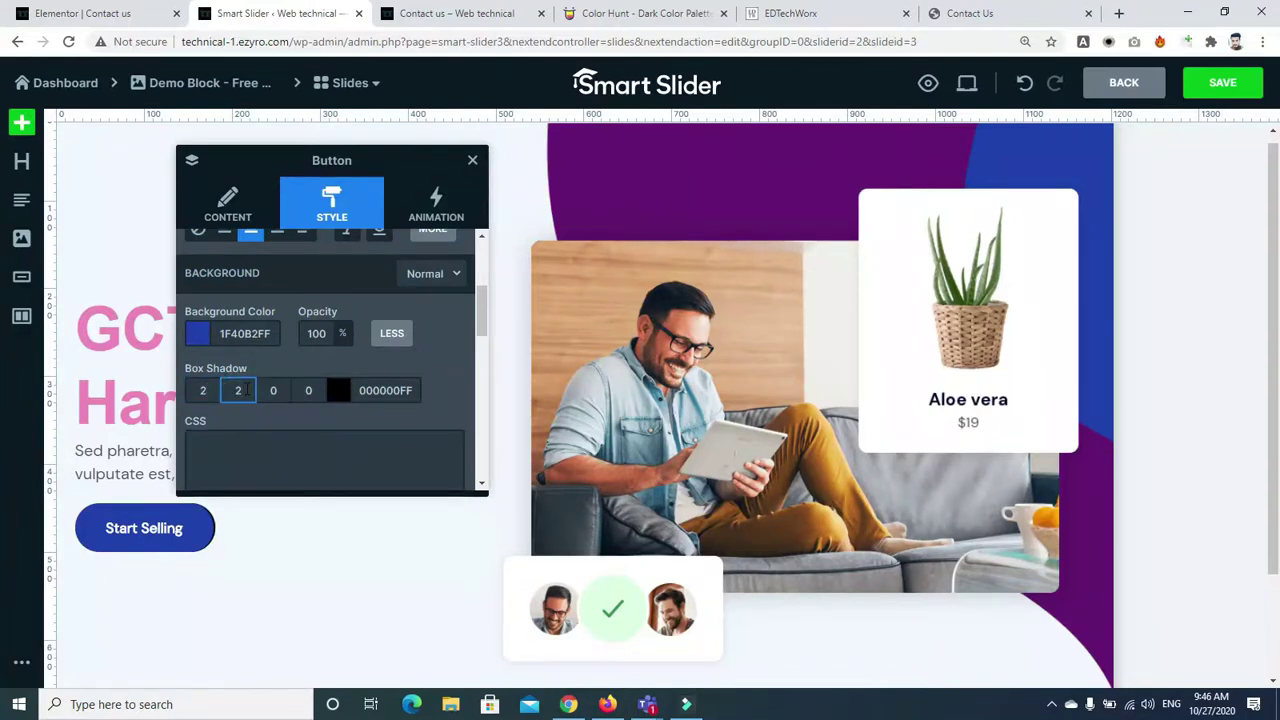
pyautogui.press('Tab')
pyautogui.write('2')
pyautogui.press('Tab')
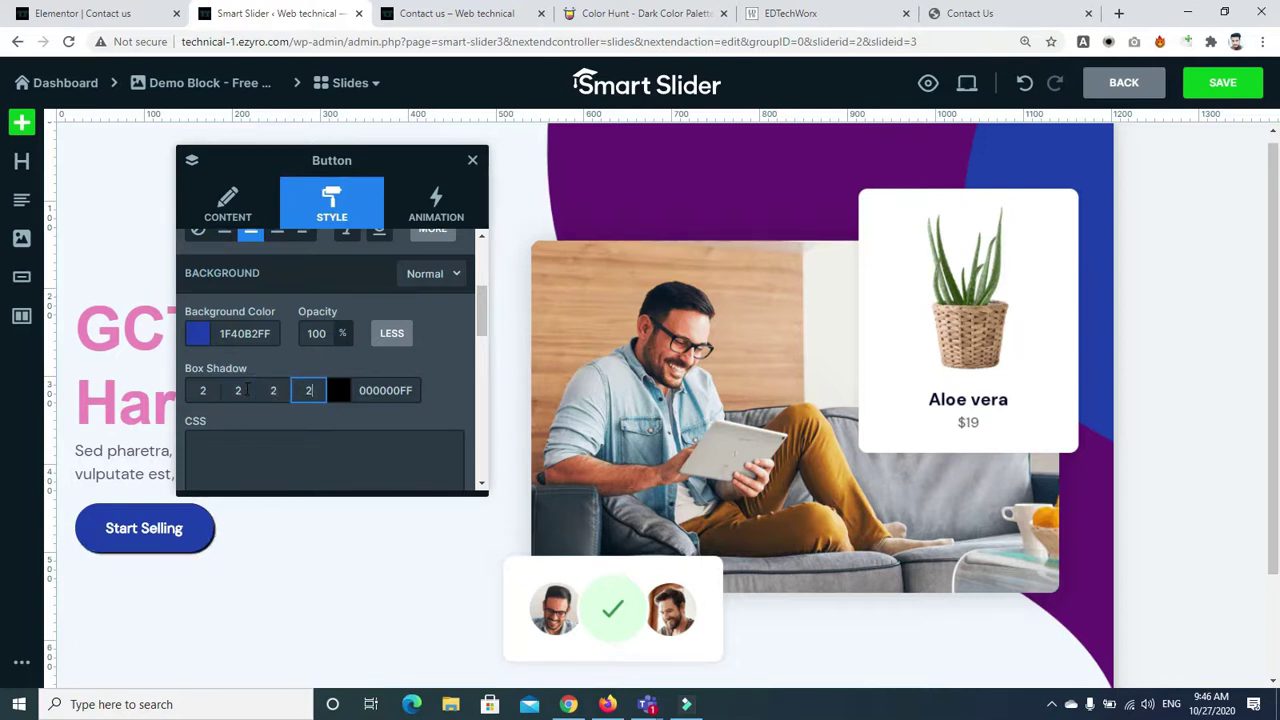
pyautogui.write('788')
pyautogui.click(273, 390)
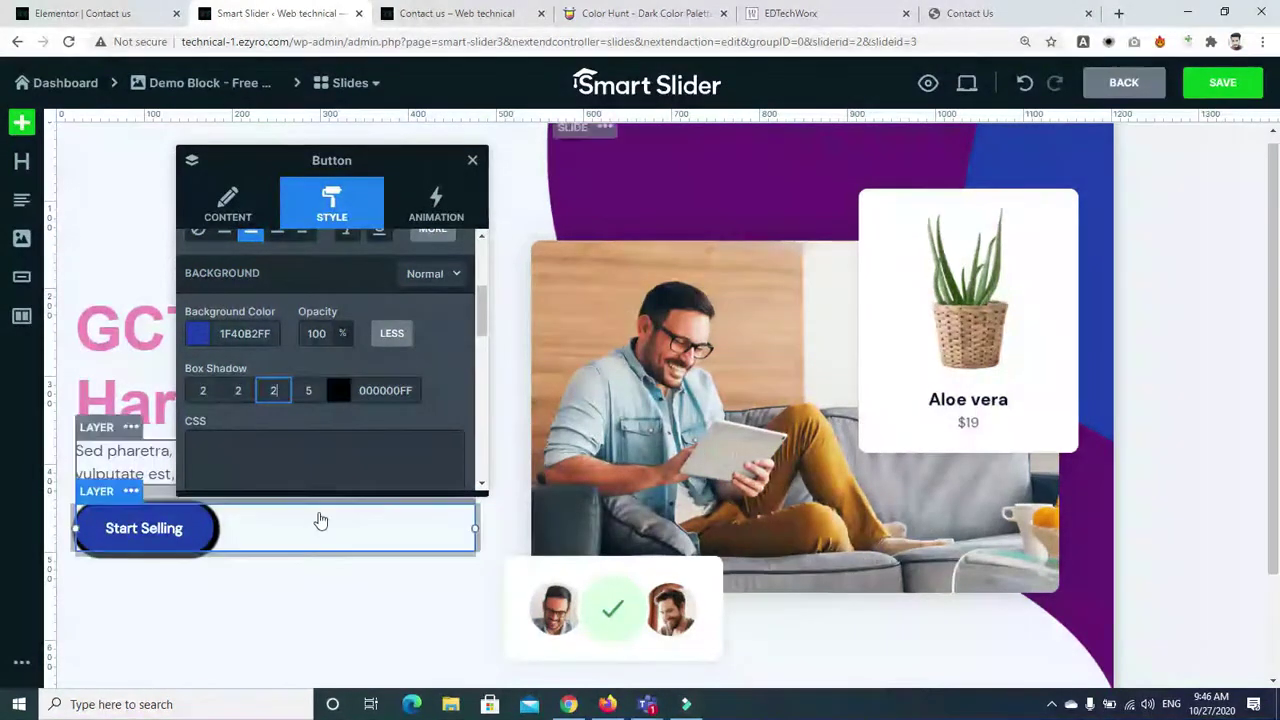
pyautogui.click(473, 160)
pyautogui.click(340, 548)
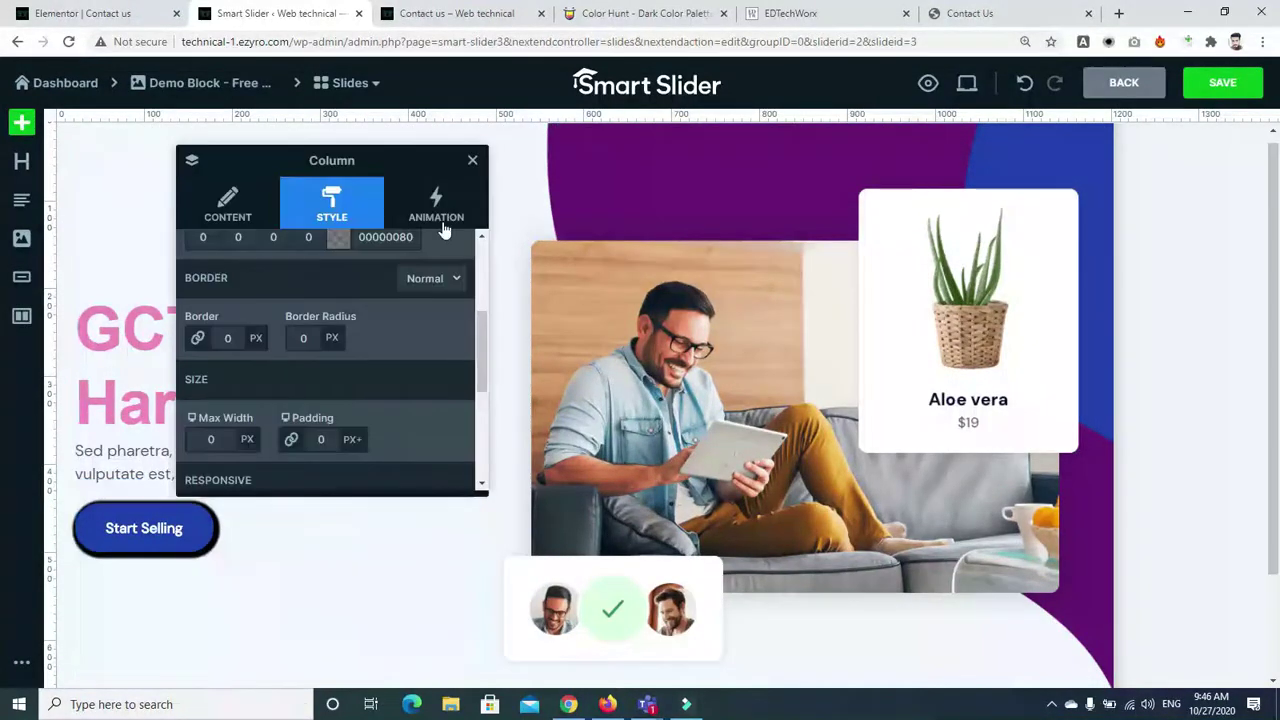
pyautogui.click(472, 160)
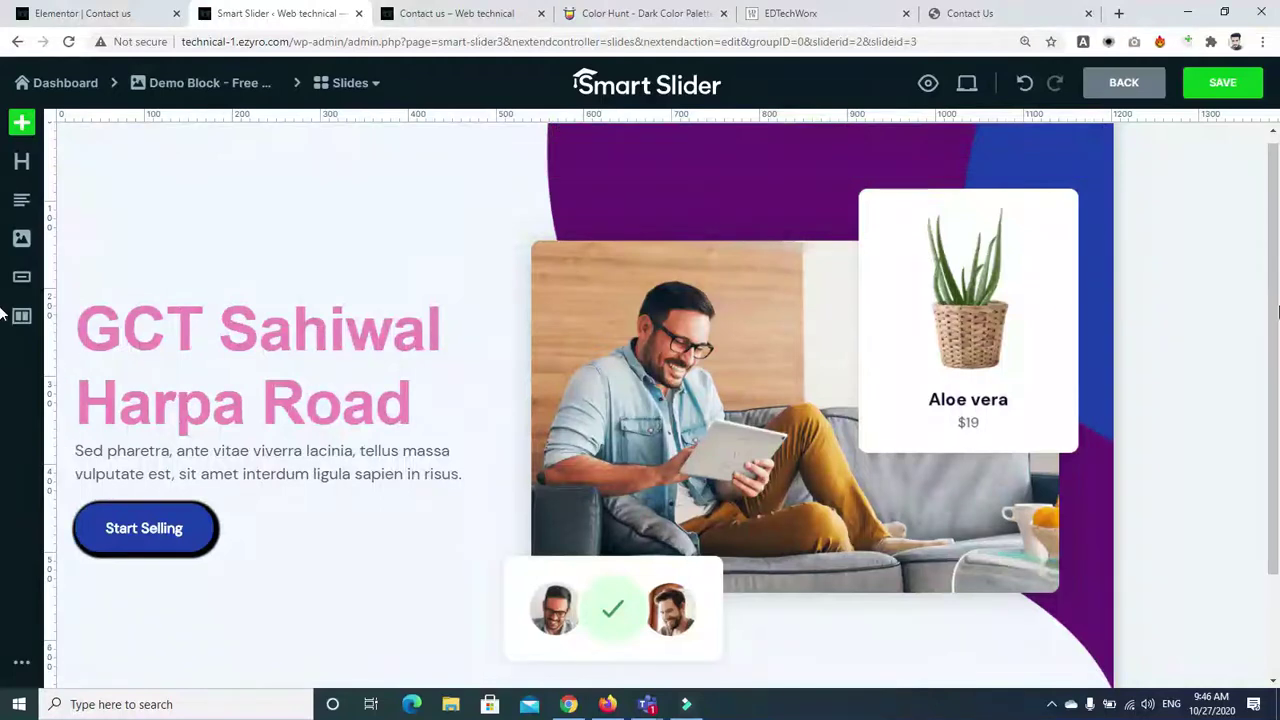
# Save the marketplace slide, duplicate it from the Slides dropdown, and edit the second slide
pyautogui.click(1218, 92)
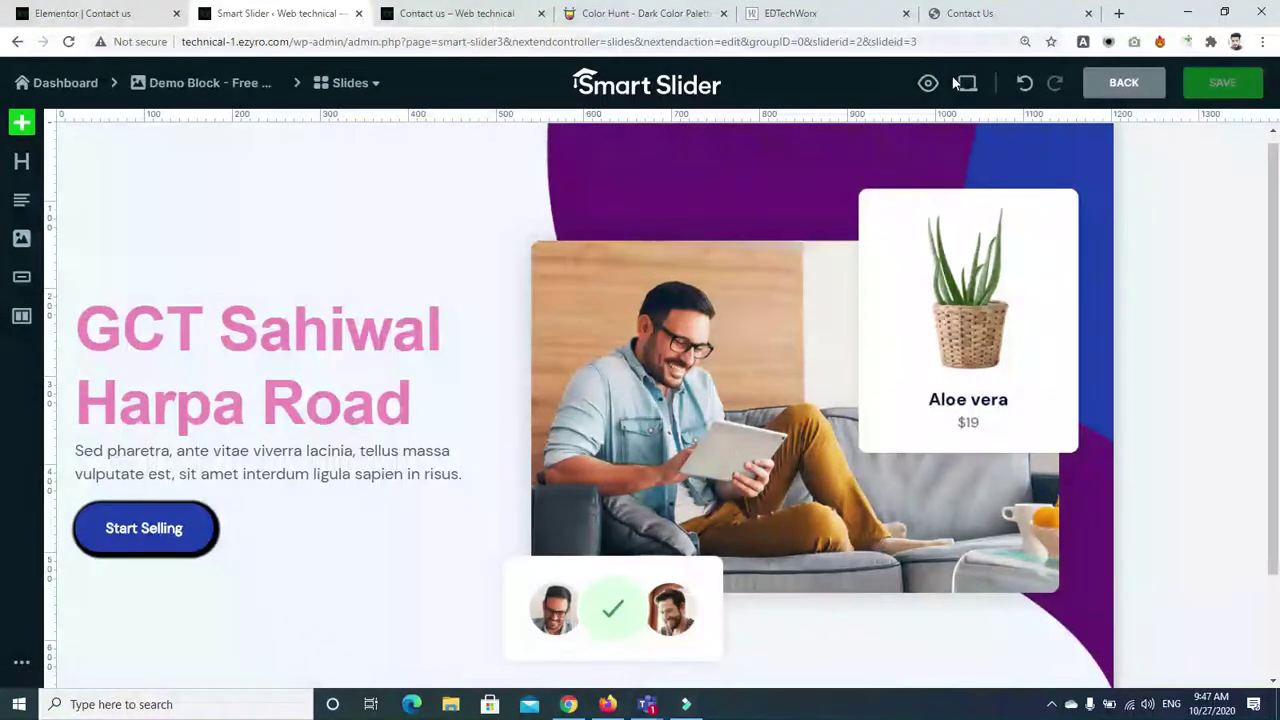
pyautogui.click(374, 86)
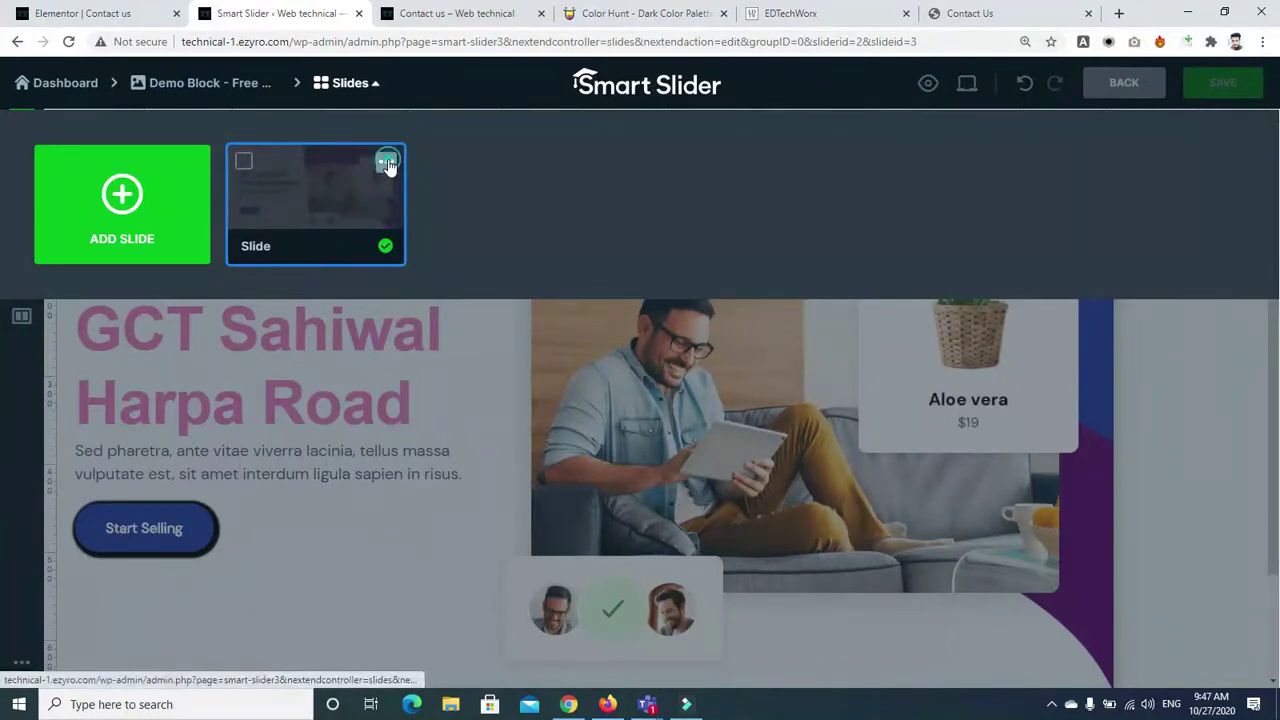
pyautogui.click(385, 168)
pyautogui.click(347, 193)
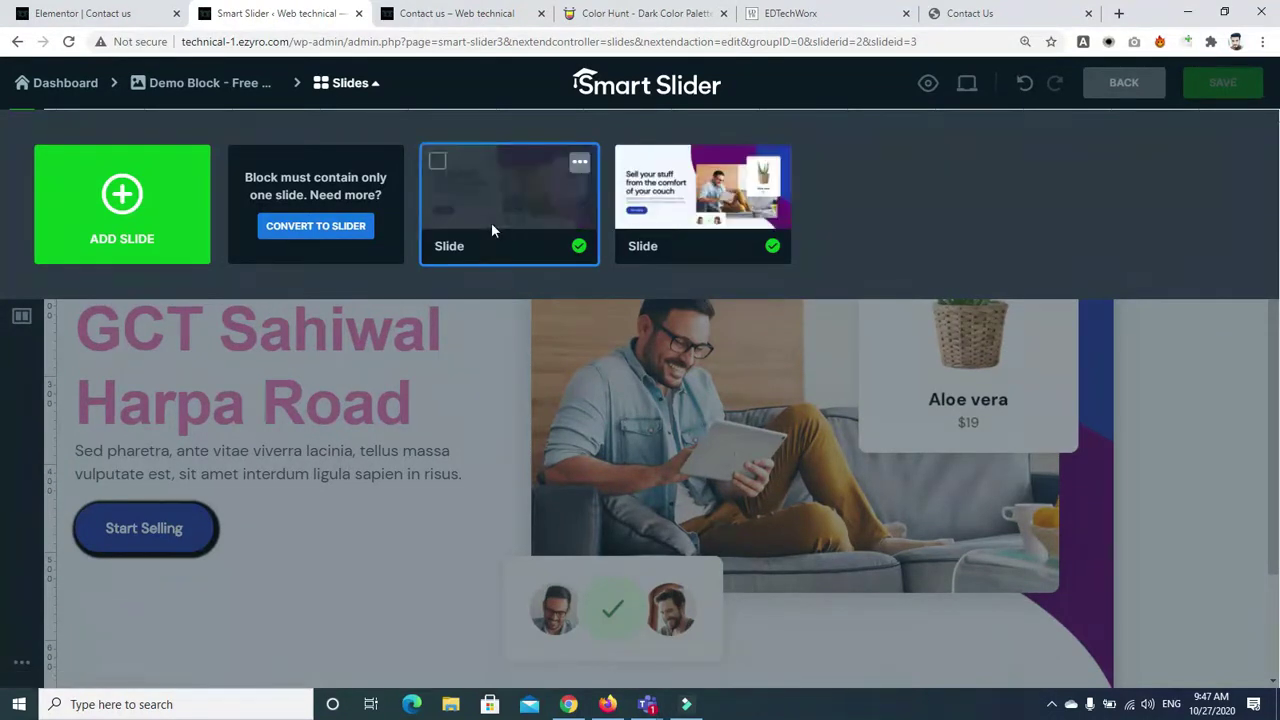
pyautogui.click(703, 190)
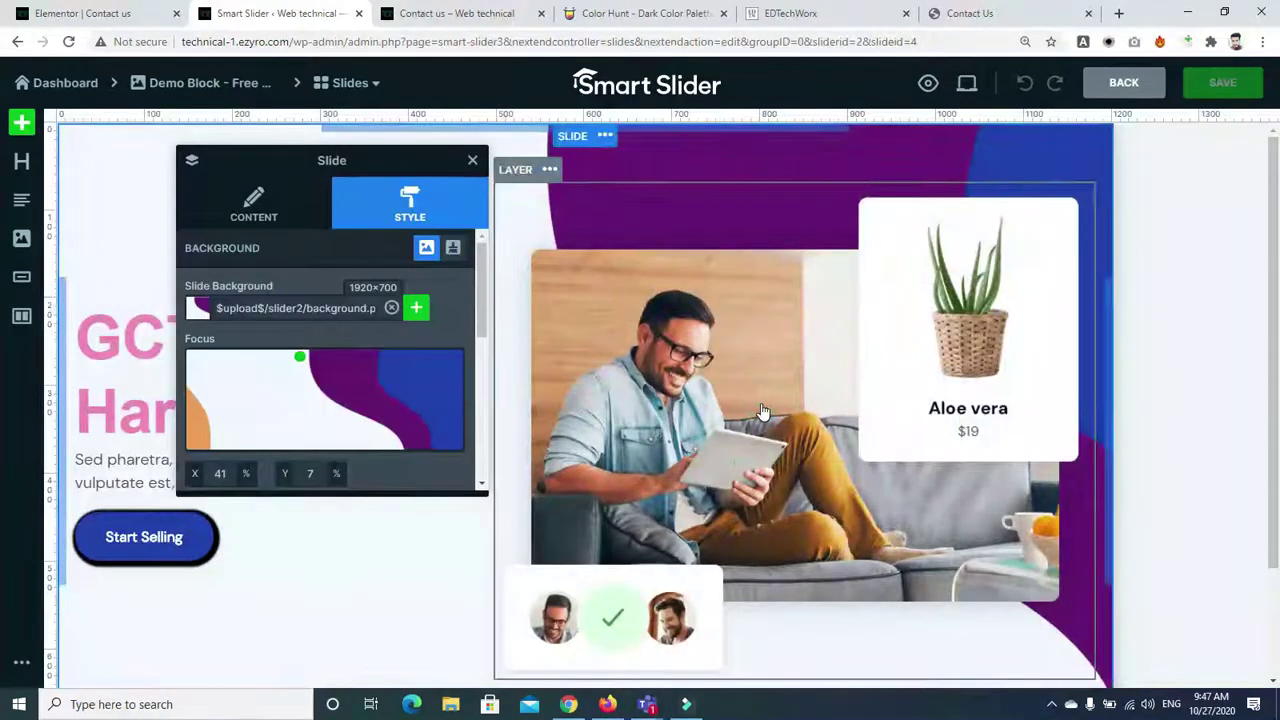
# Swap the image layer's photo for the coastal cliffs picture from the Media Library
pyautogui.click(760, 411)
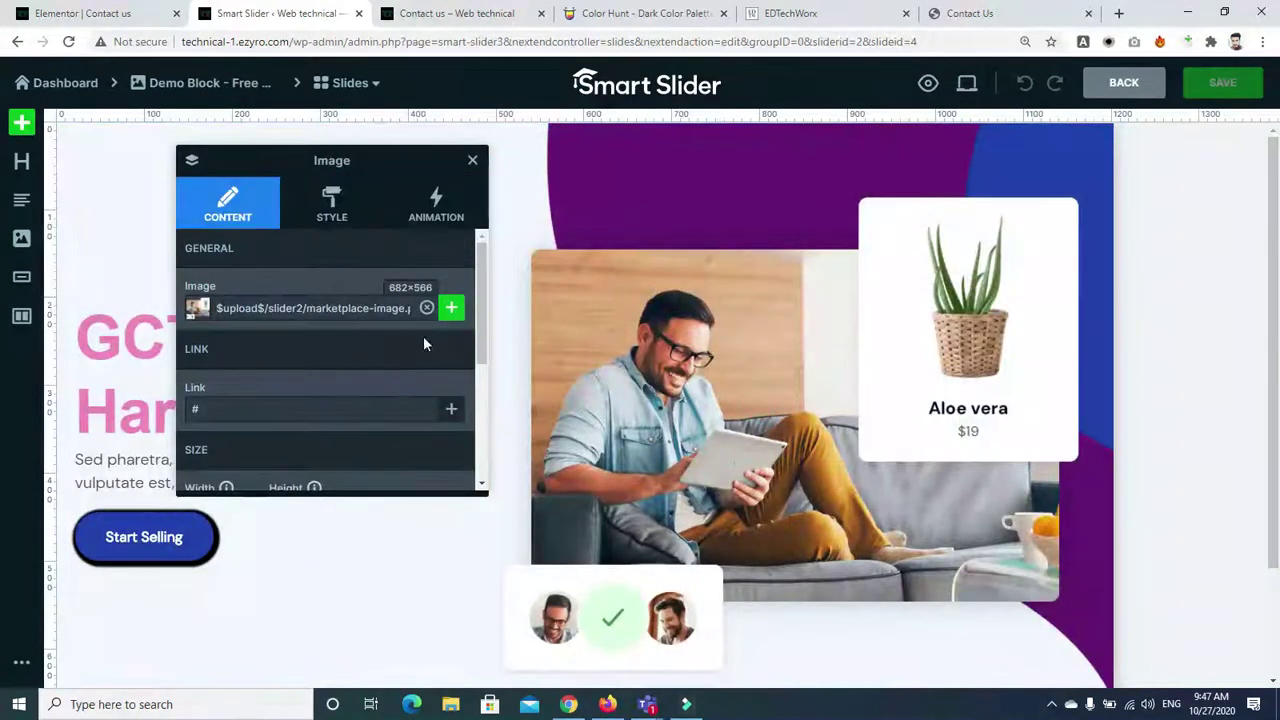
pyautogui.click(425, 306)
pyautogui.click(450, 310)
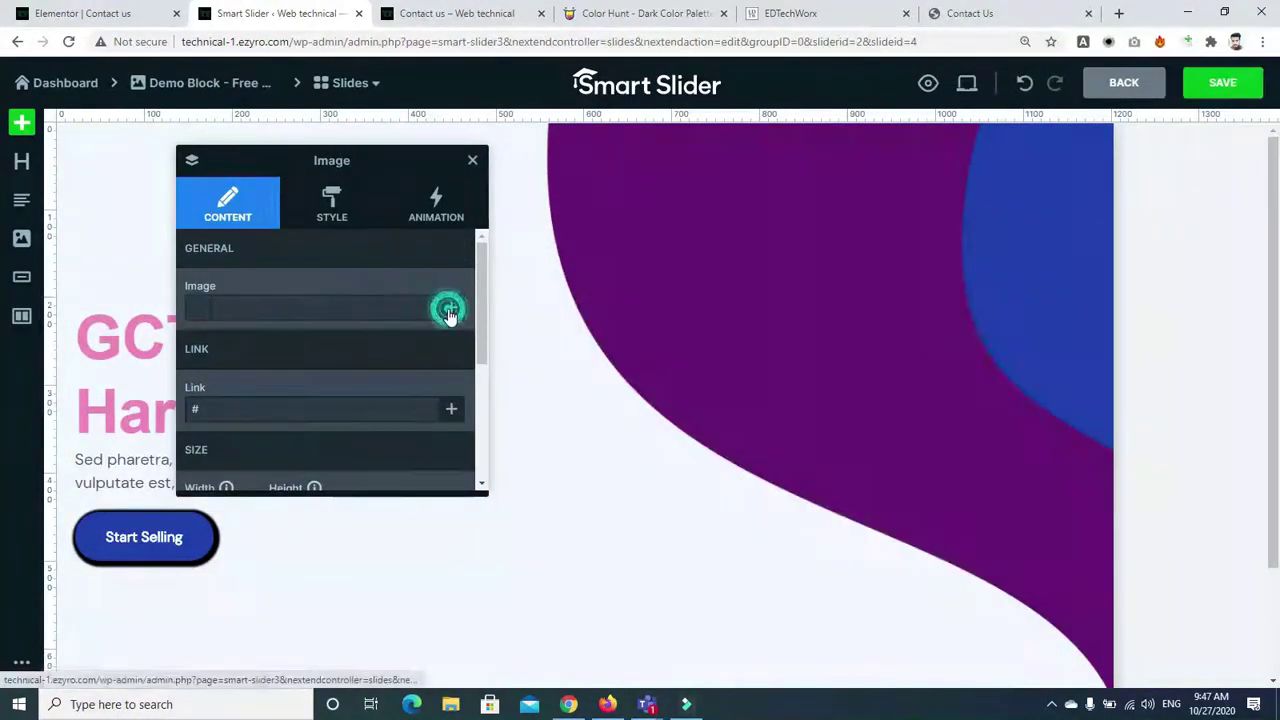
pyautogui.click(70, 288)
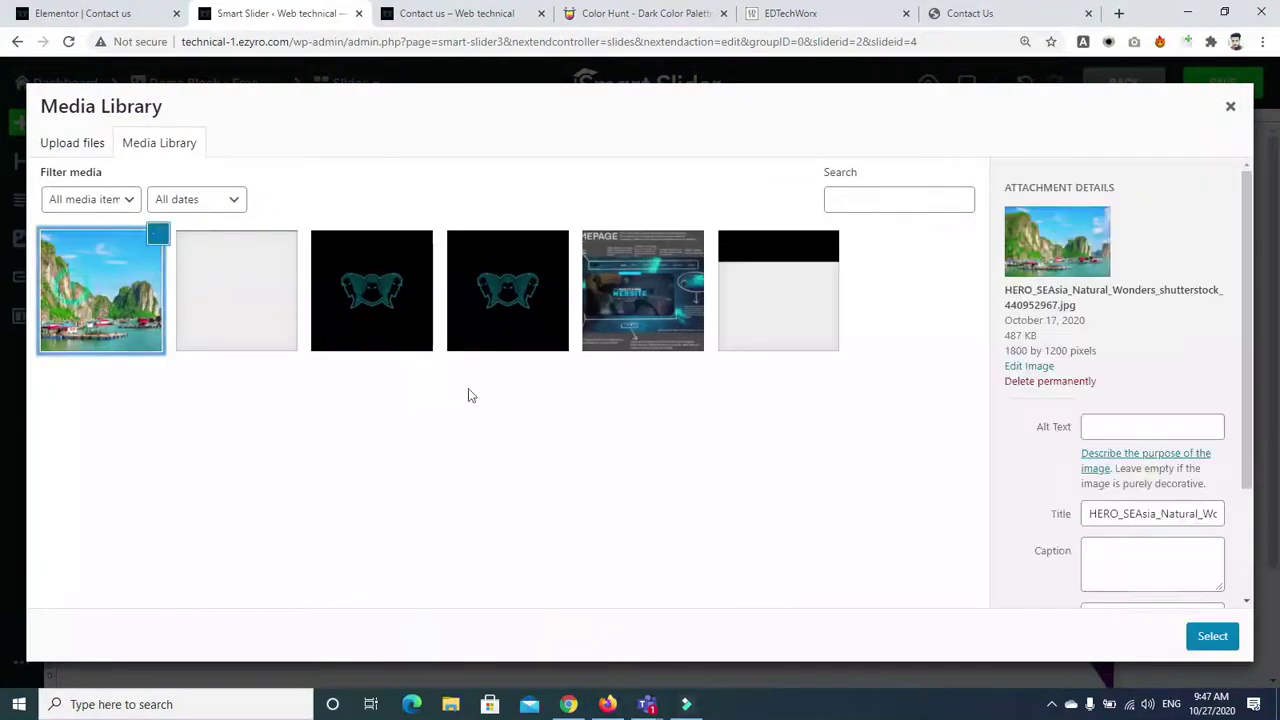
pyautogui.click(1212, 637)
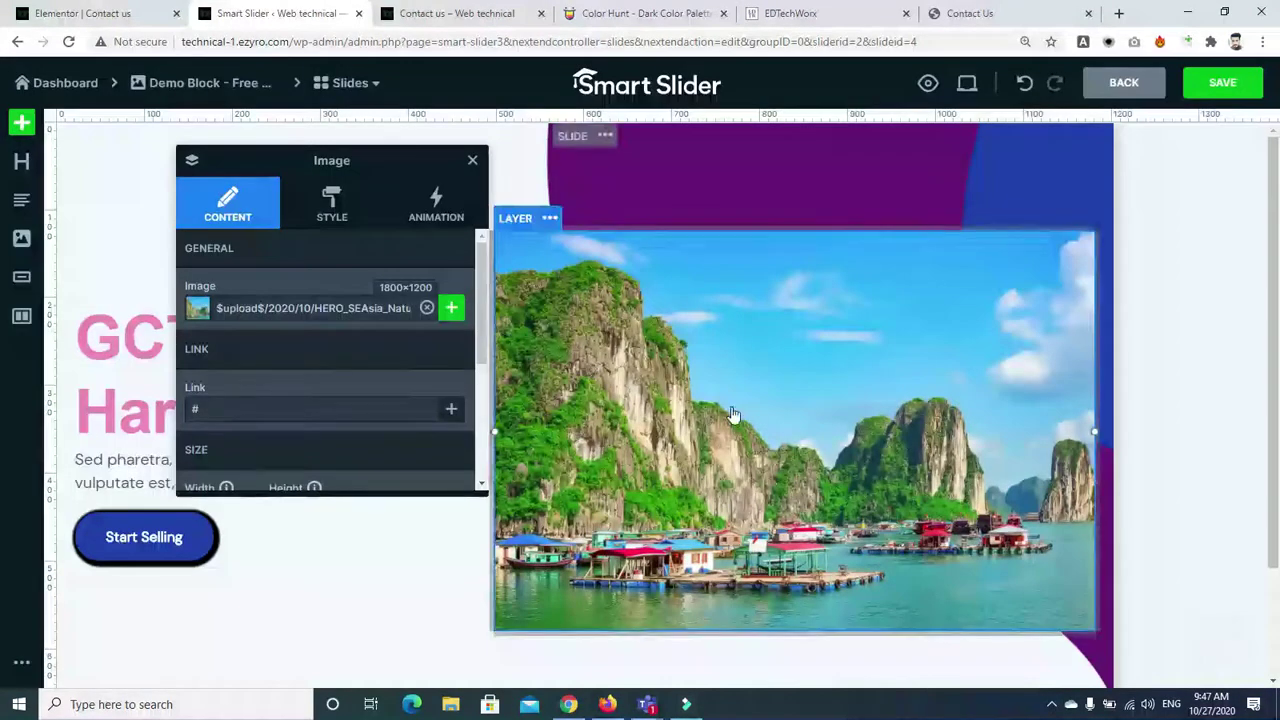
# Make the new image layer narrower and push it lower with top margin
pyautogui.scroll(-1, 484, 322)
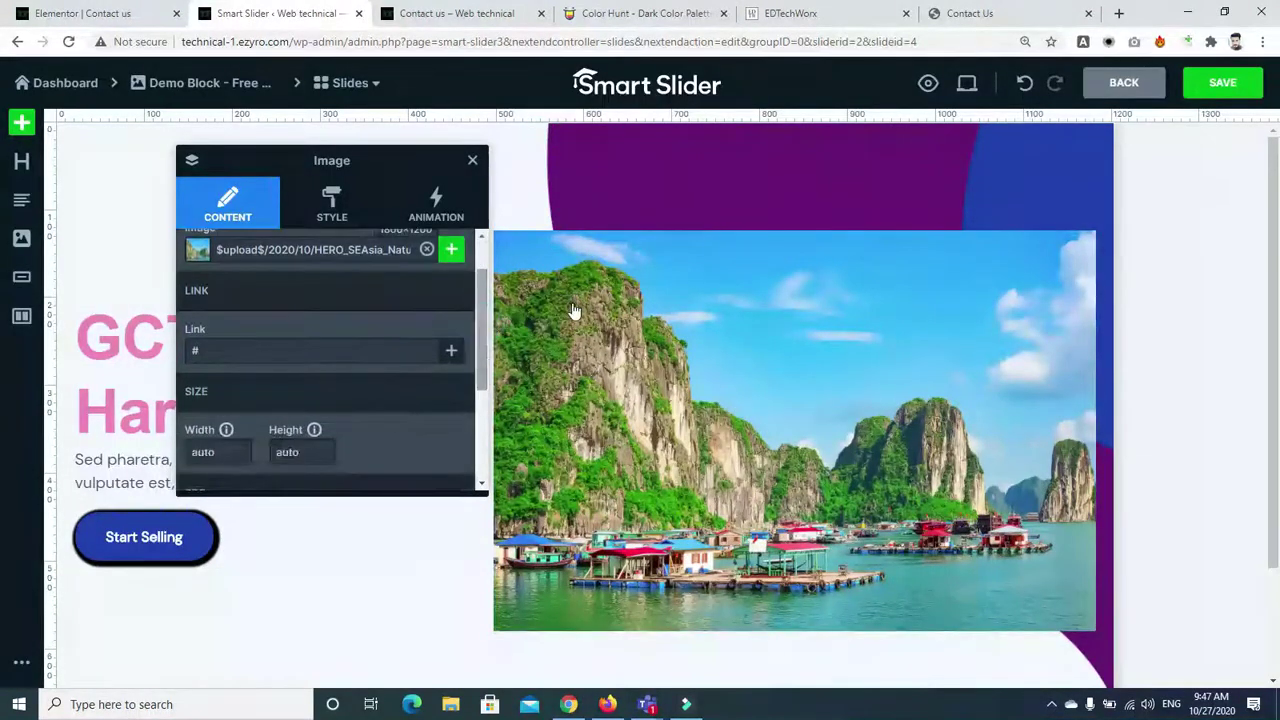
pyautogui.click(575, 293)
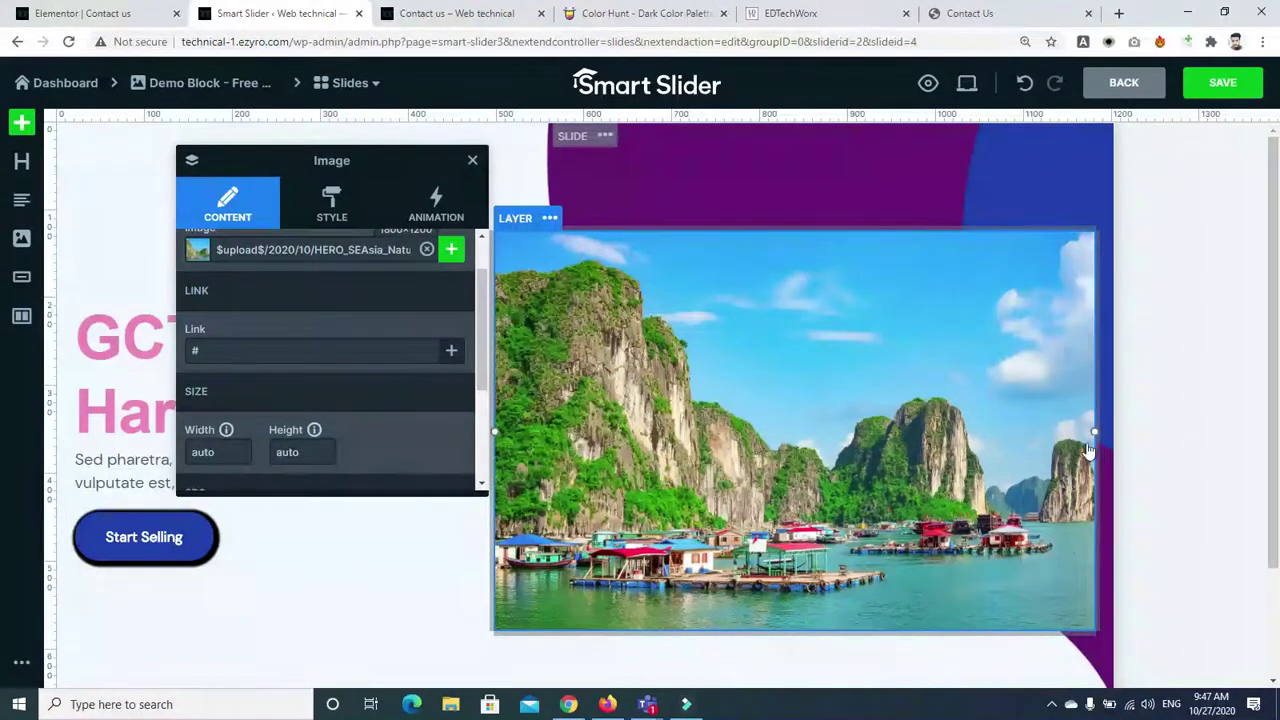
pyautogui.moveTo(1093, 432); pyautogui.dragTo(1030, 430)
pyautogui.moveTo(1032, 276); pyautogui.dragTo(1028, 311)
pyautogui.moveTo(1033, 449); pyautogui.dragTo(1018, 454)
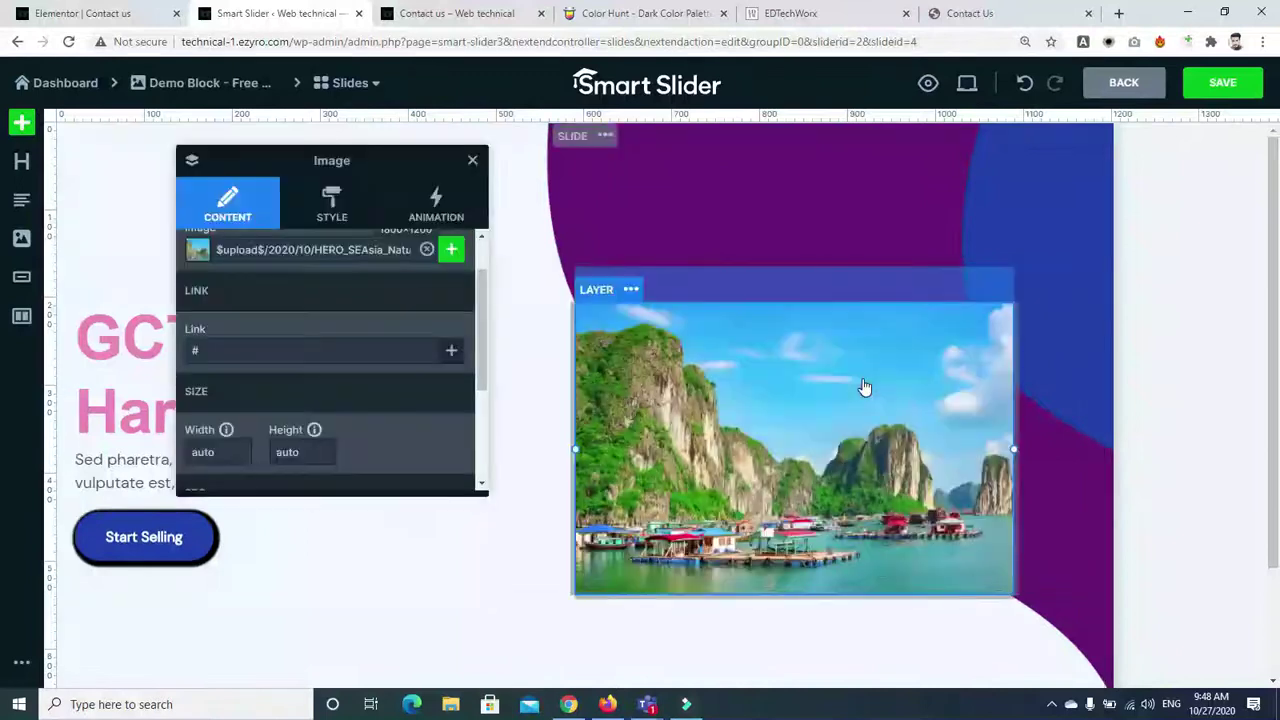
pyautogui.click(529, 606)
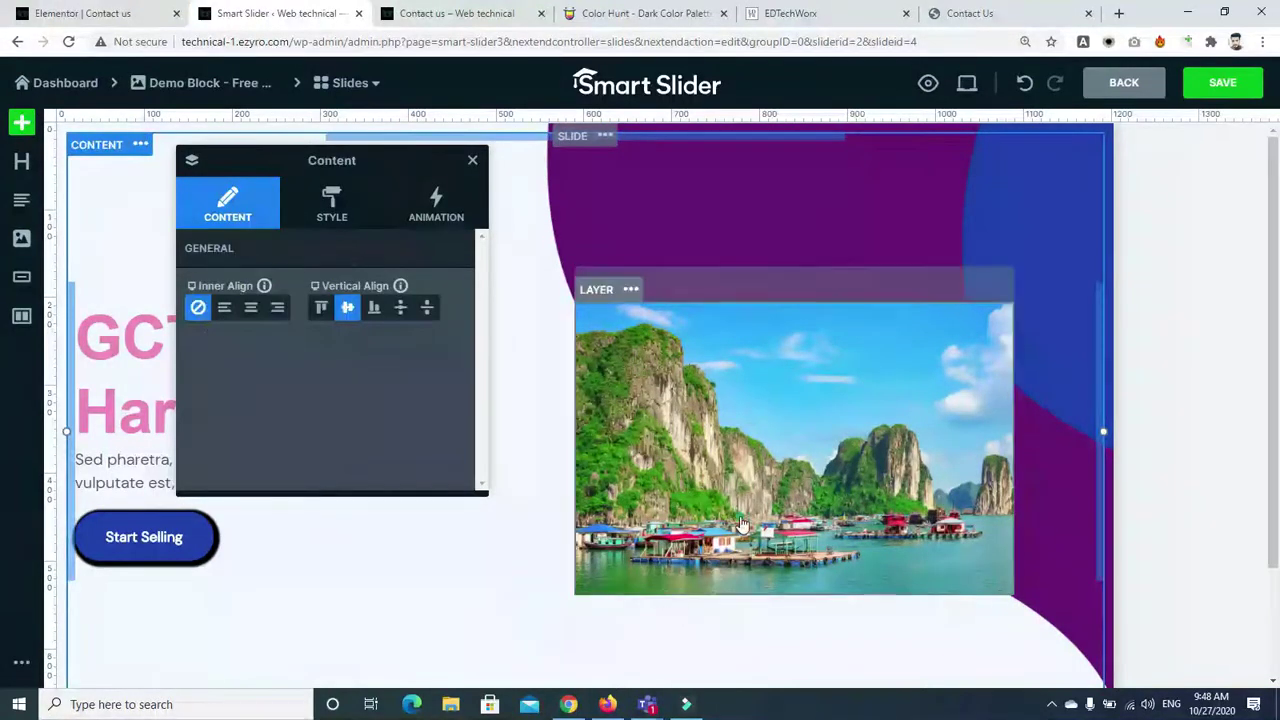
# Select the parent slide and drag its background focus point to 41% X, 59% Y
pyautogui.click(633, 362)
pyautogui.click(630, 291)
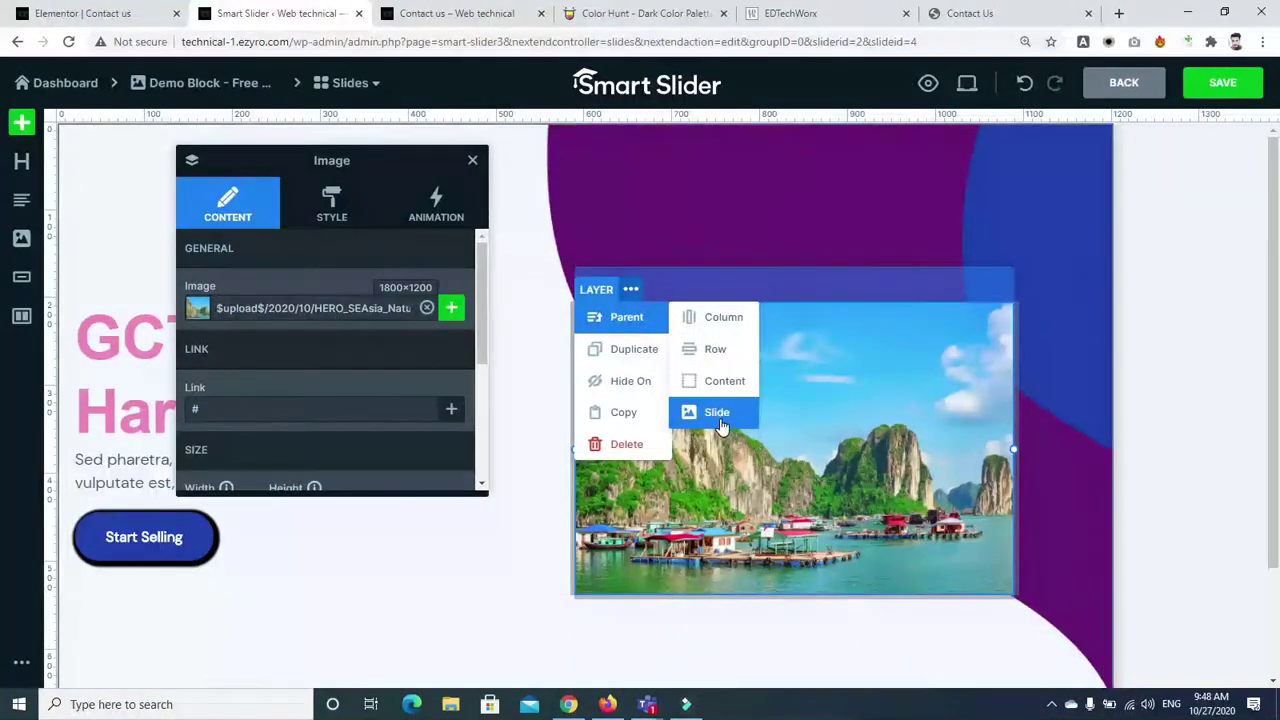
pyautogui.click(716, 414)
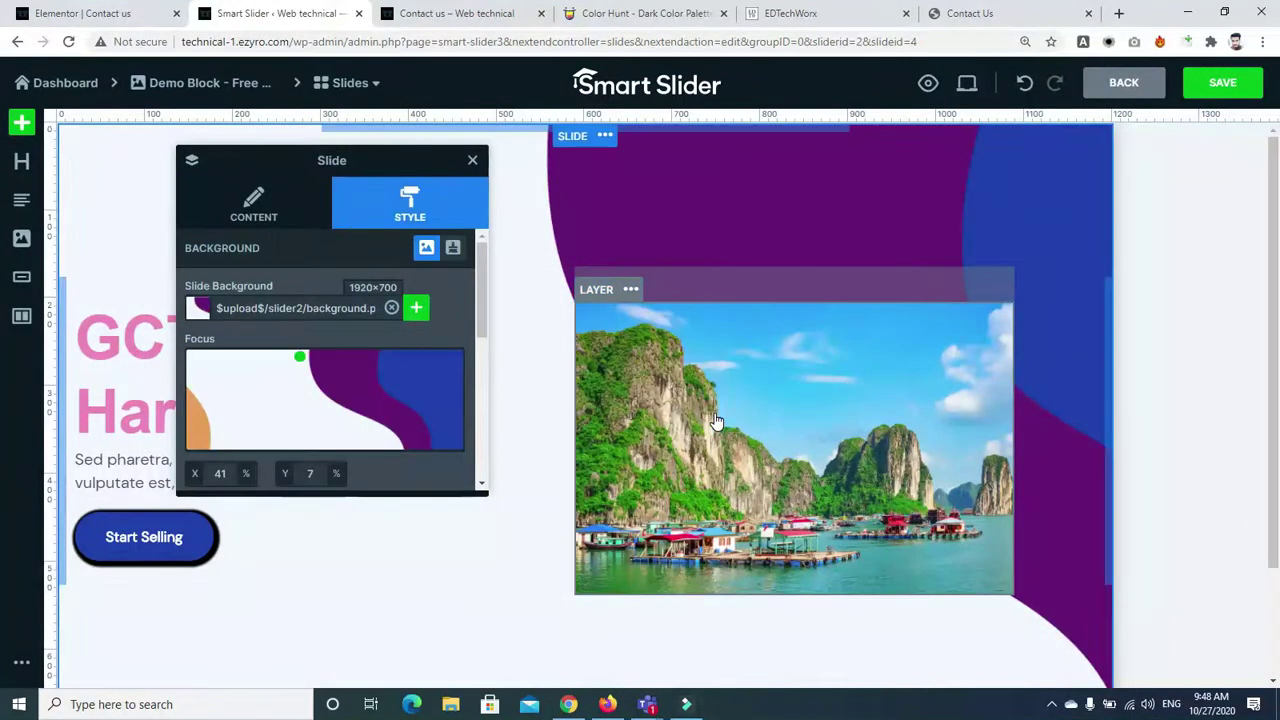
pyautogui.scroll(-3, 476, 322)
pyautogui.scroll(2, 476, 271)
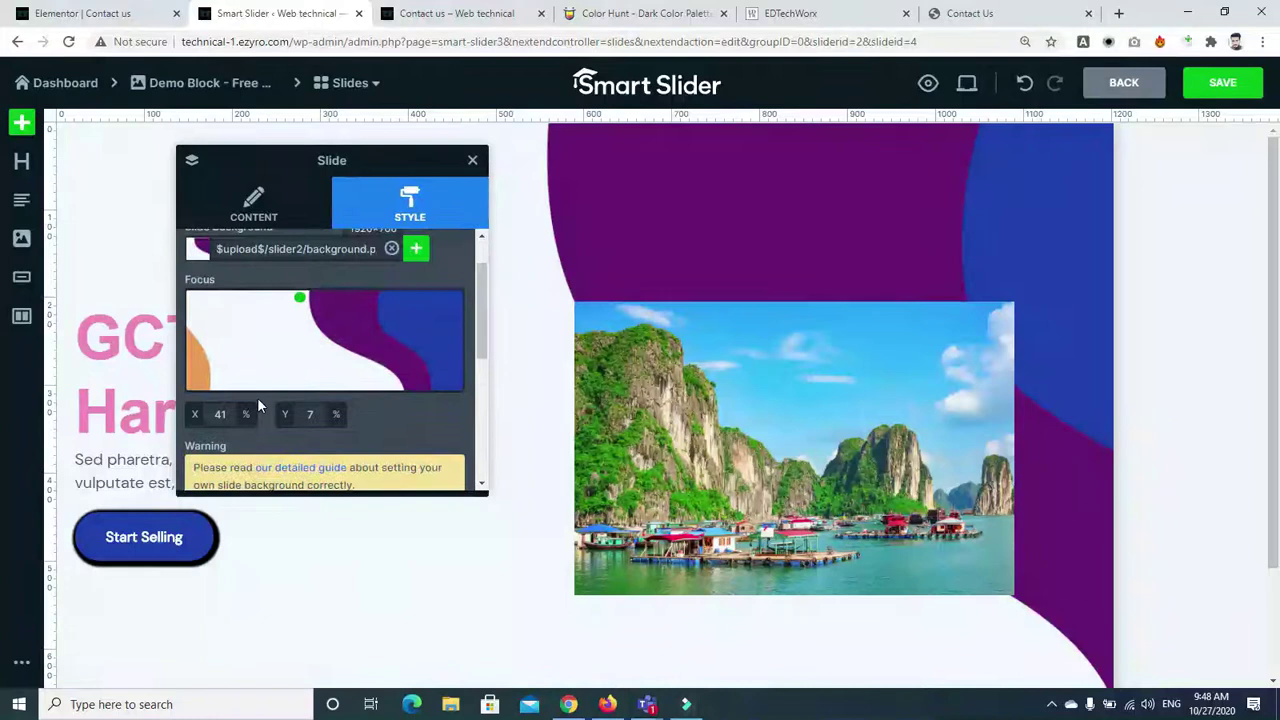
pyautogui.moveTo(300, 297); pyautogui.dragTo(297, 357)
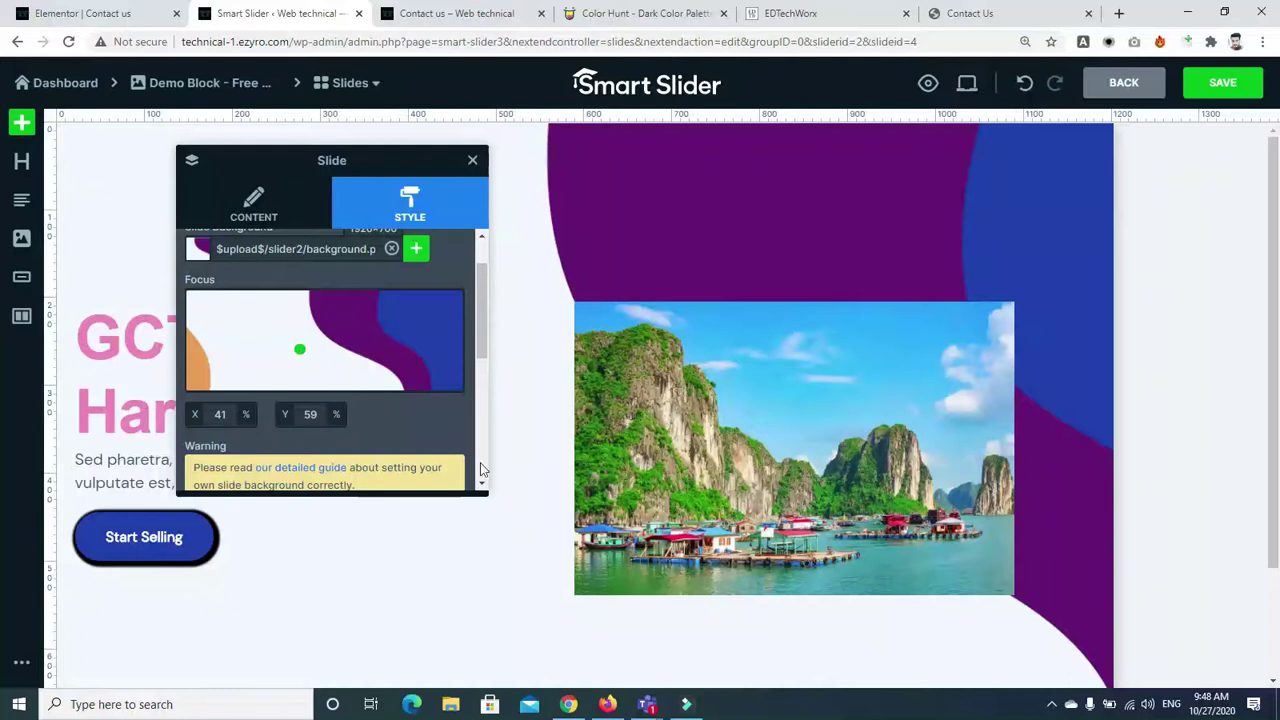
pyautogui.click(406, 545)
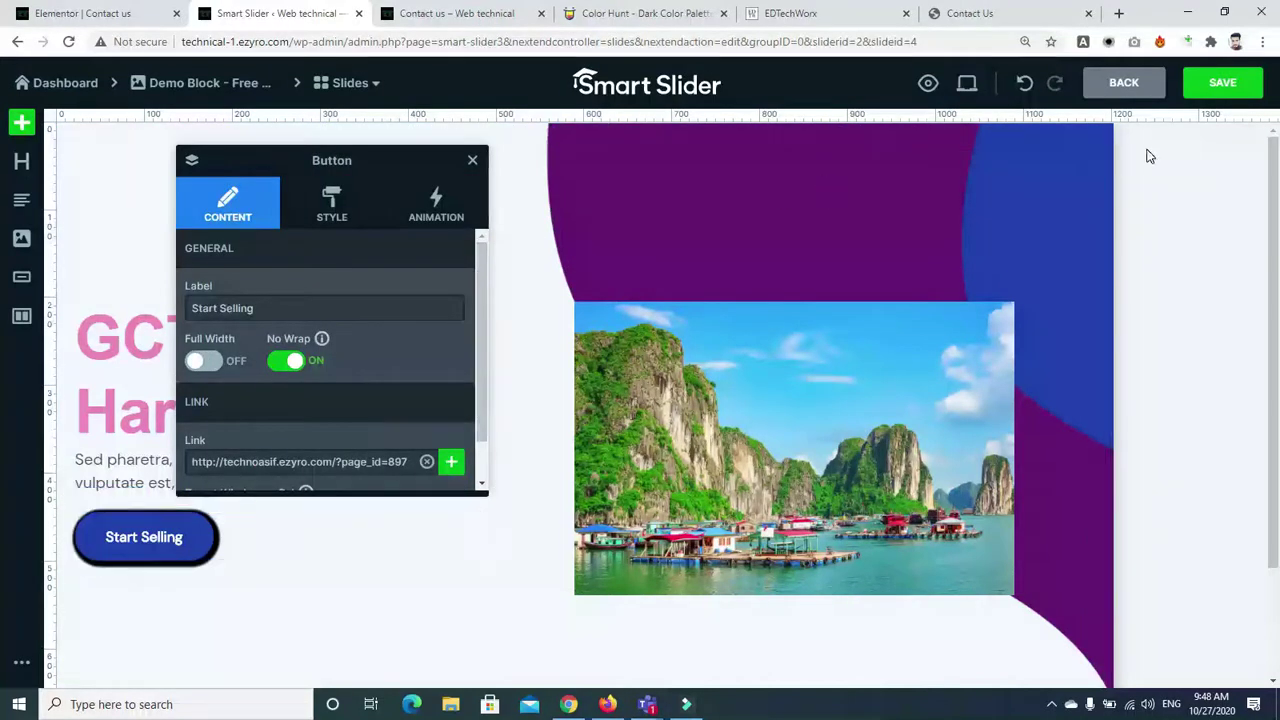
# Save the duplicated slide, close the open panels, and go back to the Demo Block overview
pyautogui.click(1210, 88)
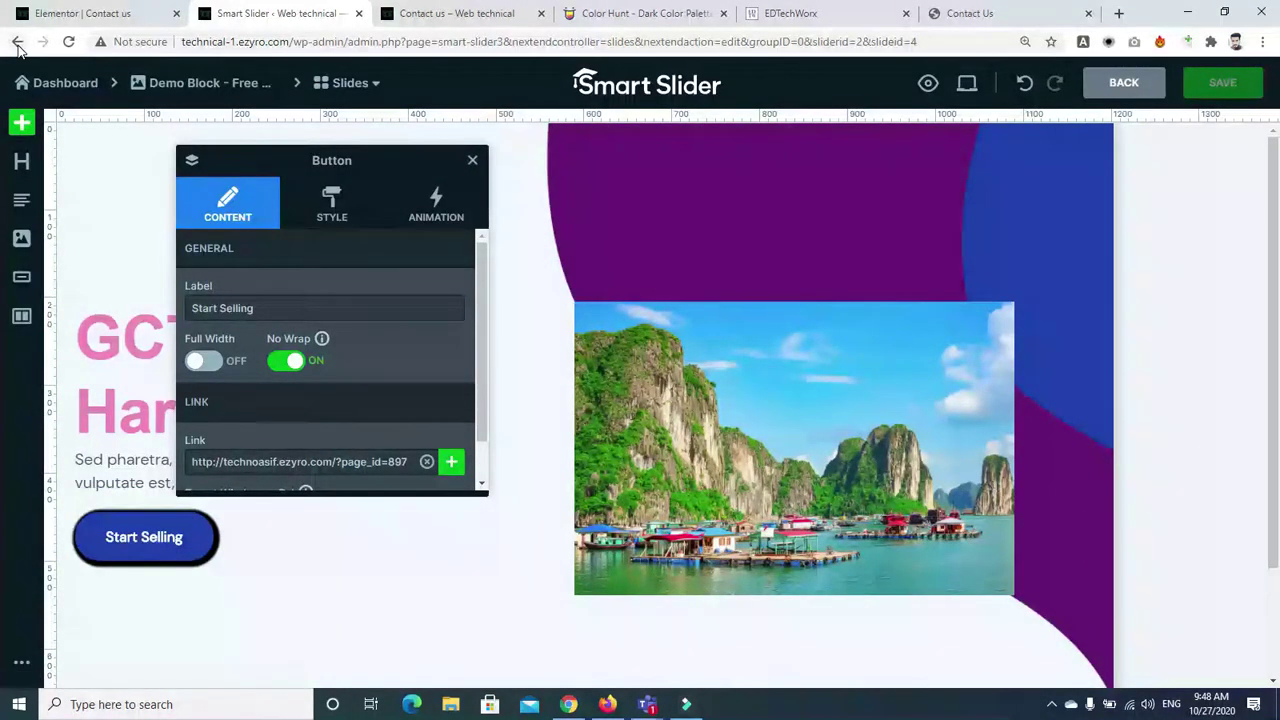
pyautogui.click(472, 160)
pyautogui.click(466, 155)
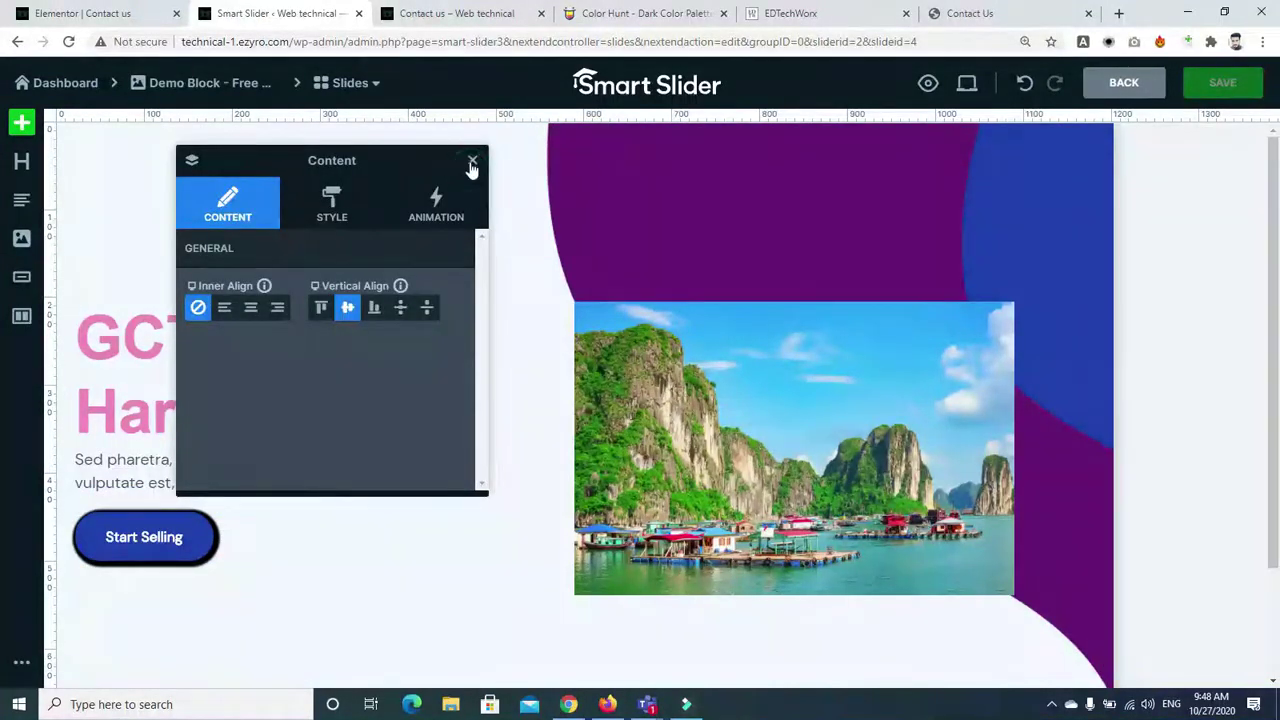
pyautogui.click(472, 160)
pyautogui.click(16, 42)
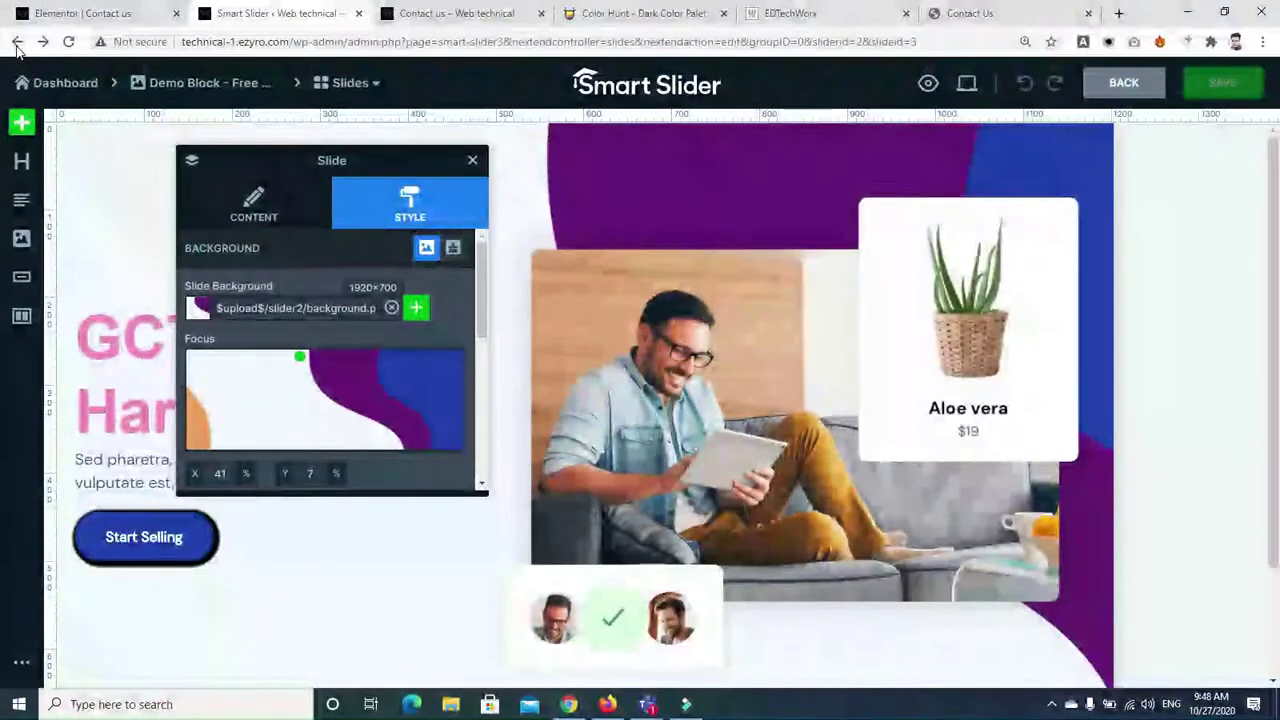
pyautogui.click(16, 46)
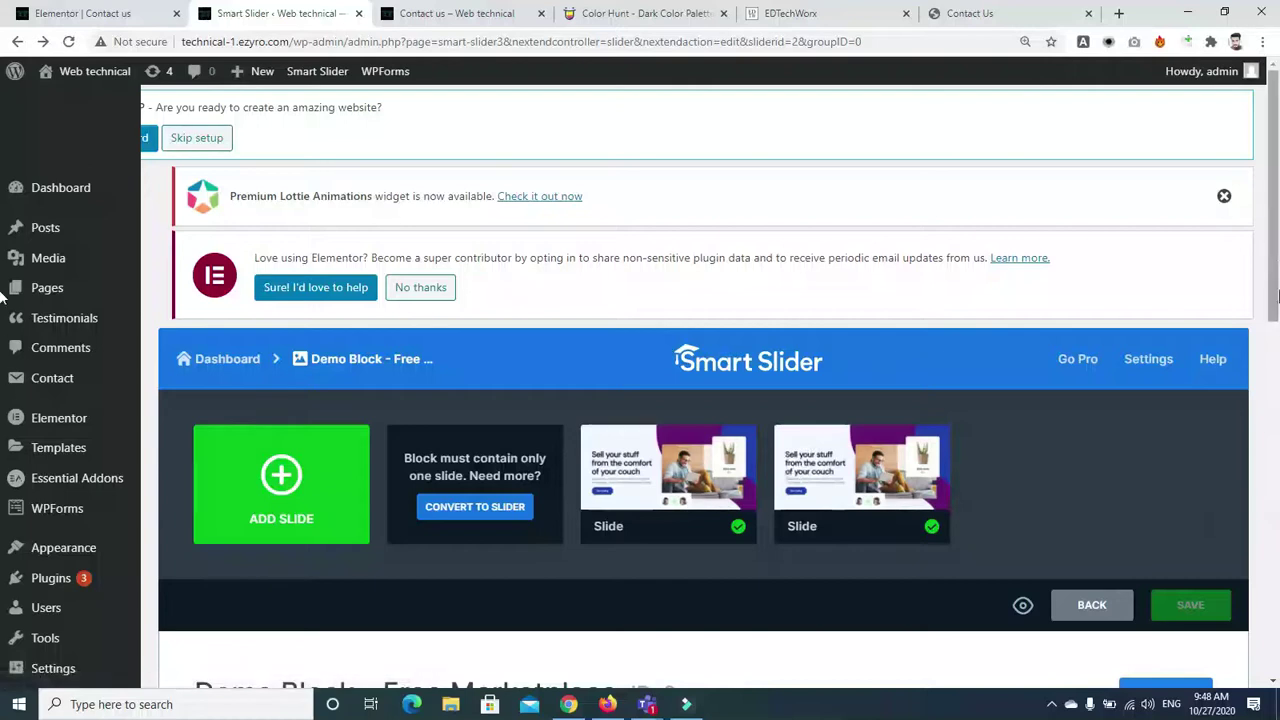
# In Size settings, toggle the desktop, tablet and mobile slide width limits on and back off
pyautogui.scroll(-5, 1278, 378)
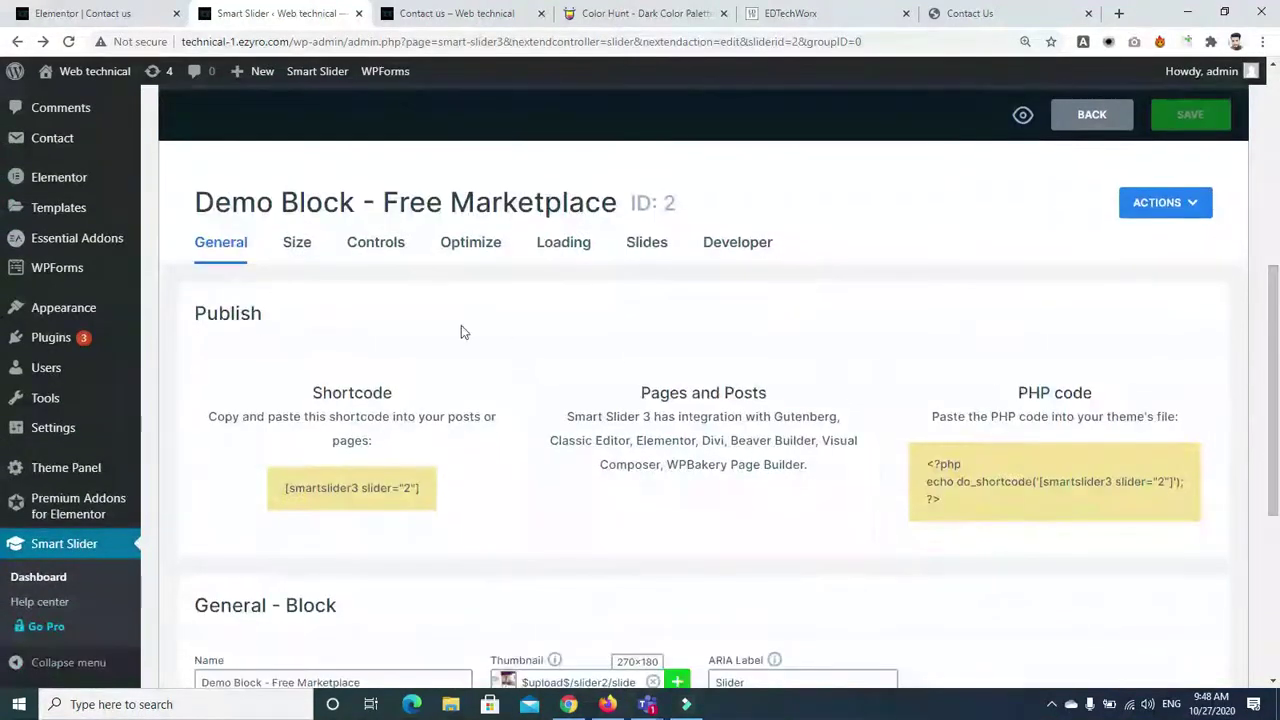
pyautogui.click(297, 247)
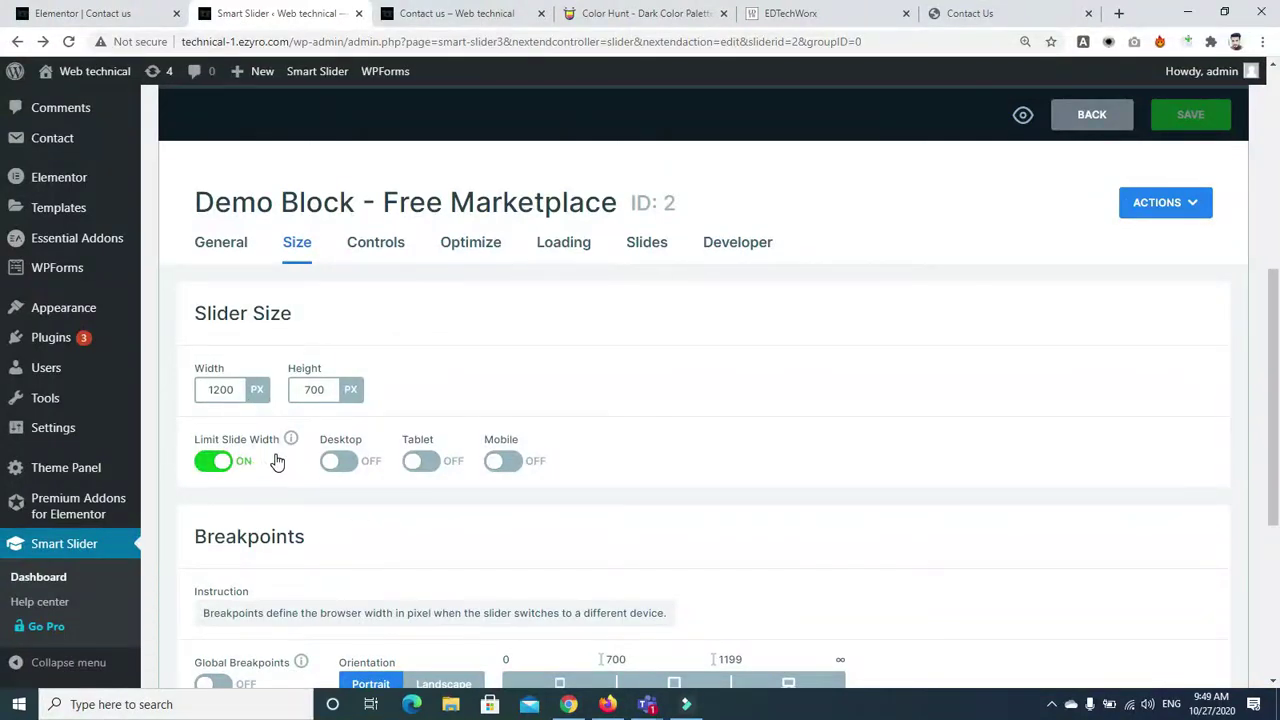
pyautogui.click(340, 462)
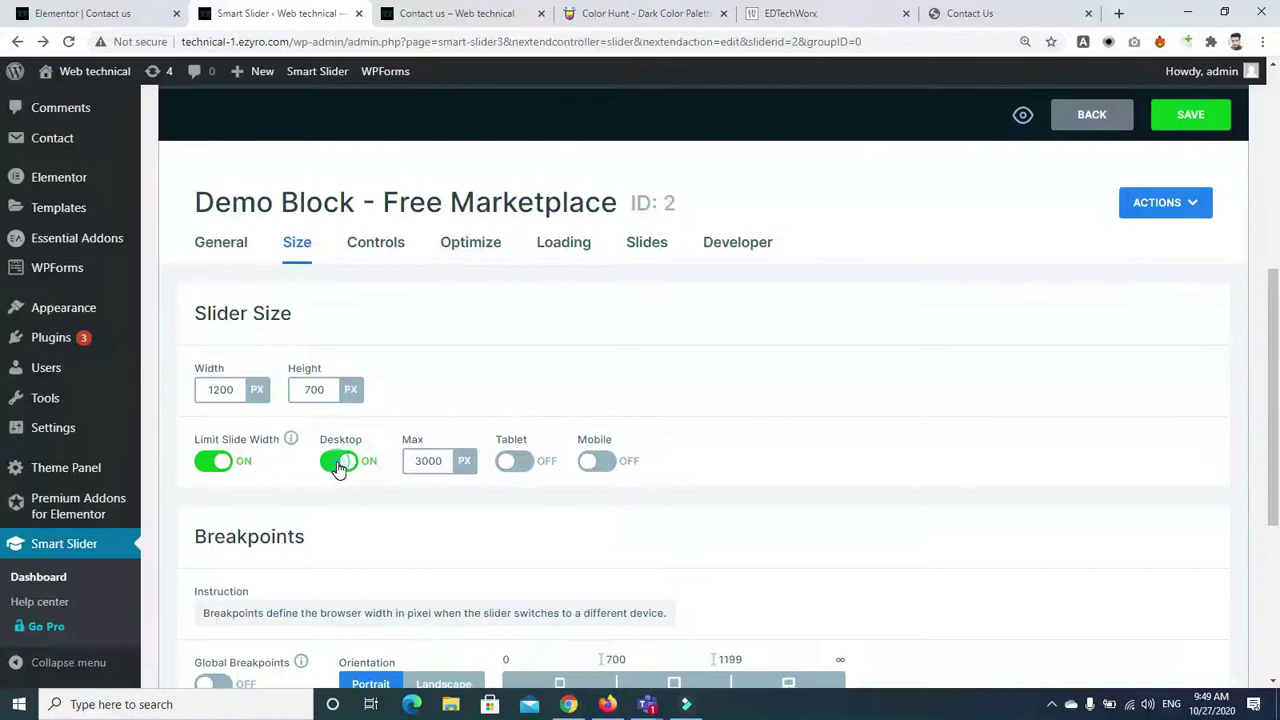
pyautogui.click(340, 462)
pyautogui.click(421, 463)
pyautogui.click(421, 463)
pyautogui.click(505, 462)
pyautogui.click(505, 462)
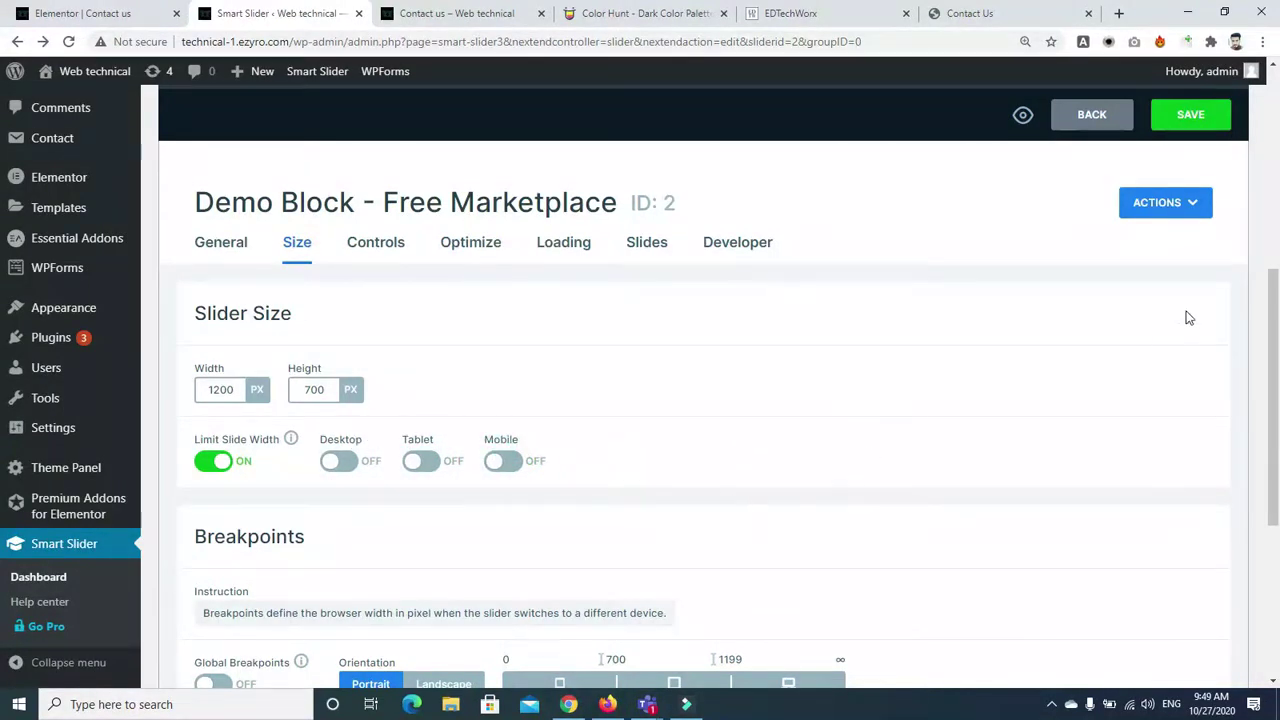
# Switch breakpoint orientation to landscape and back to portrait, then show the Controls settings
pyautogui.scroll(-4, 1266, 345)
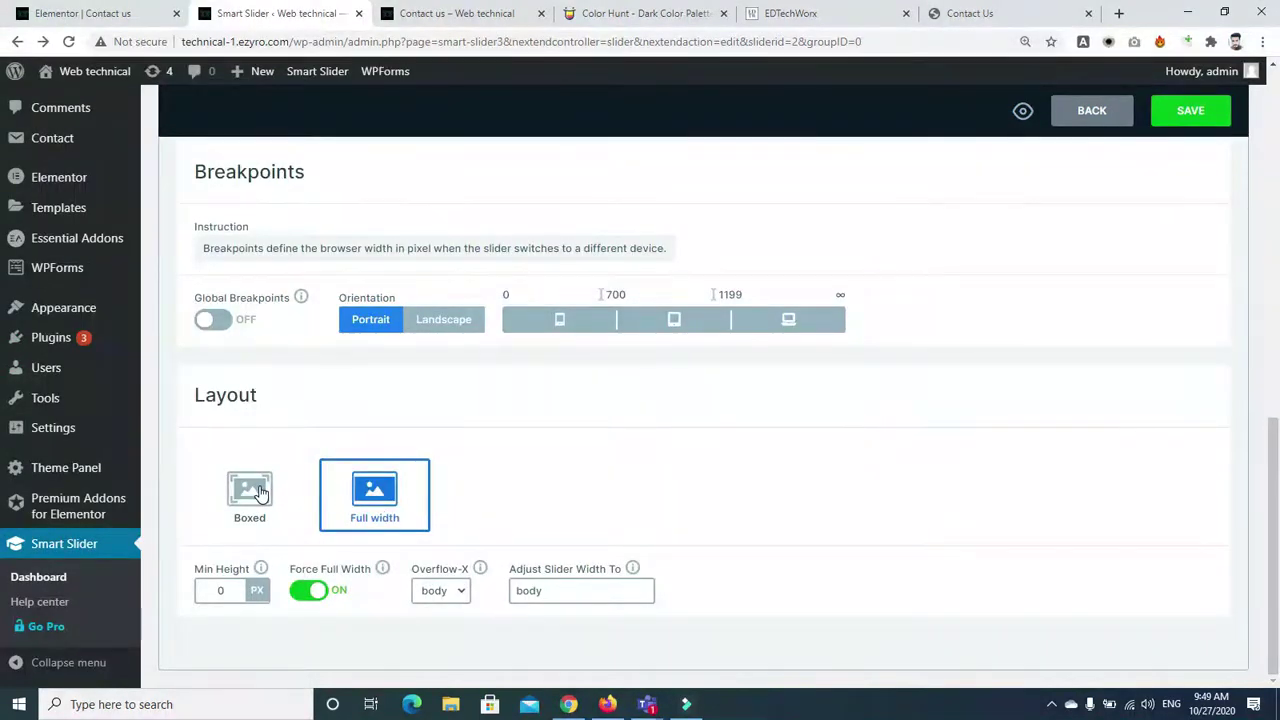
pyautogui.scroll(1, 560, 390)
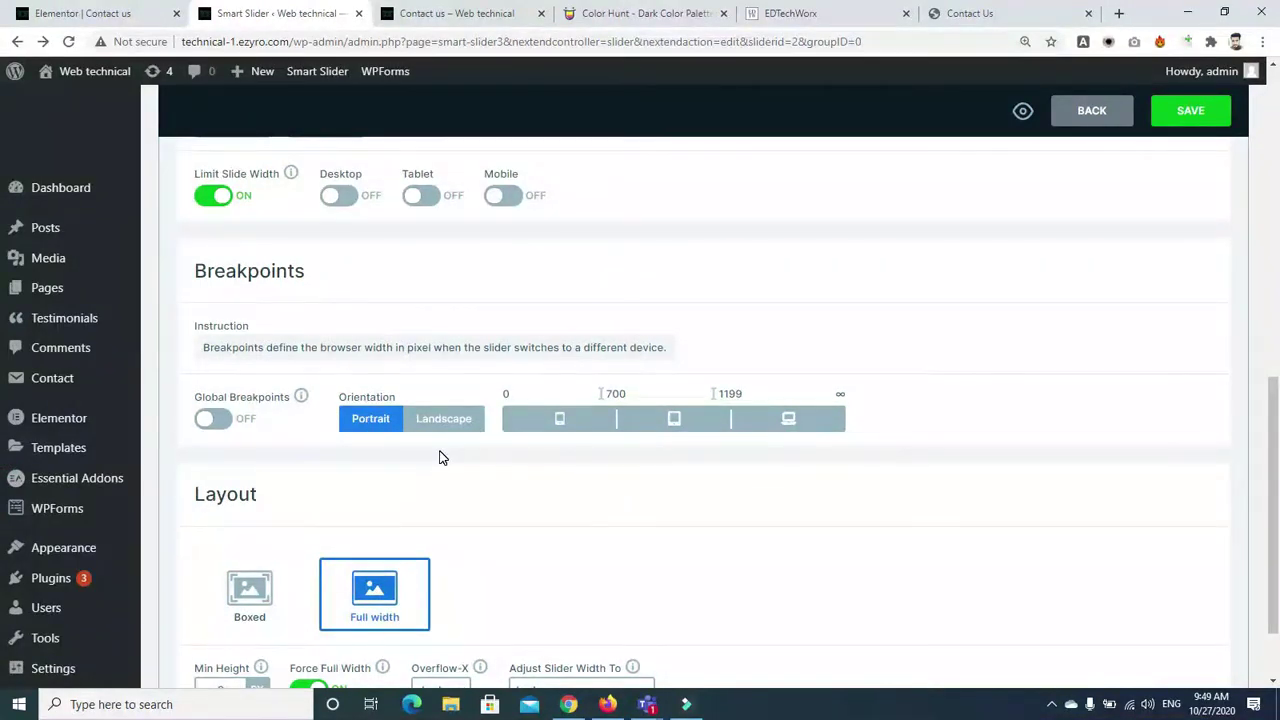
pyautogui.click(447, 421)
pyautogui.click(373, 420)
pyautogui.scroll(1, 1274, 410)
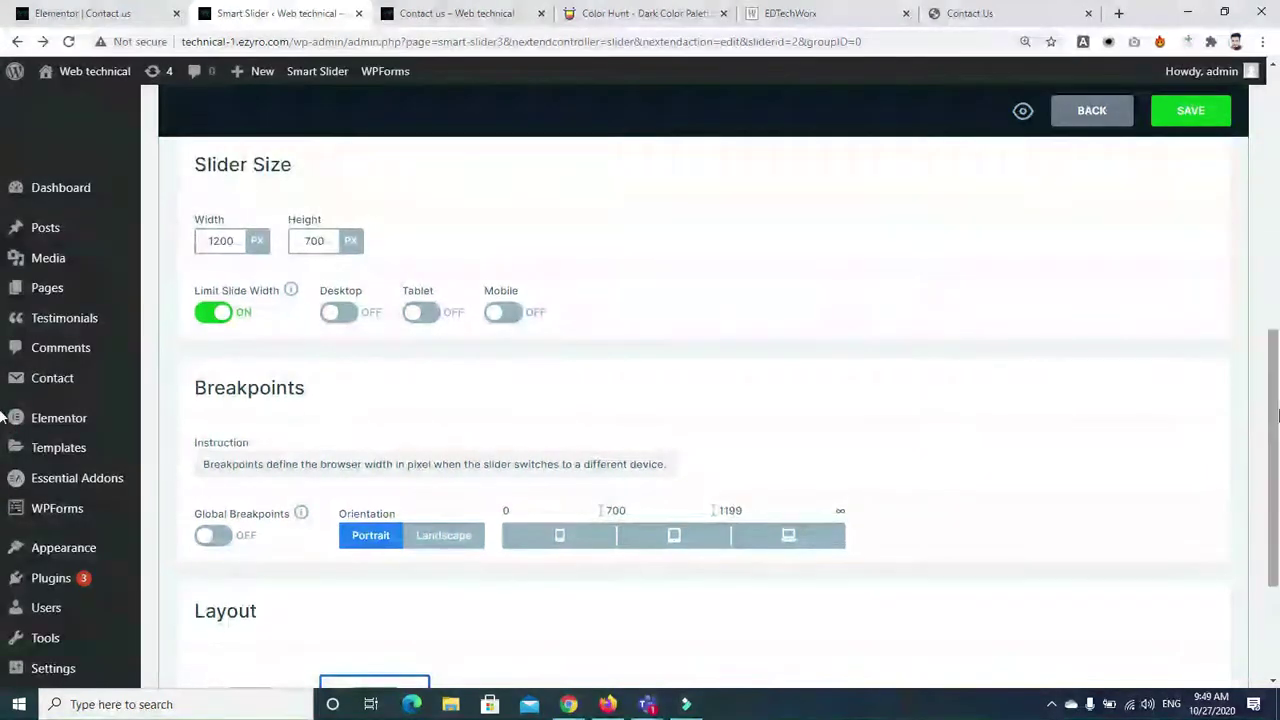
pyautogui.scroll(1, 1274, 400)
pyautogui.click(385, 238)
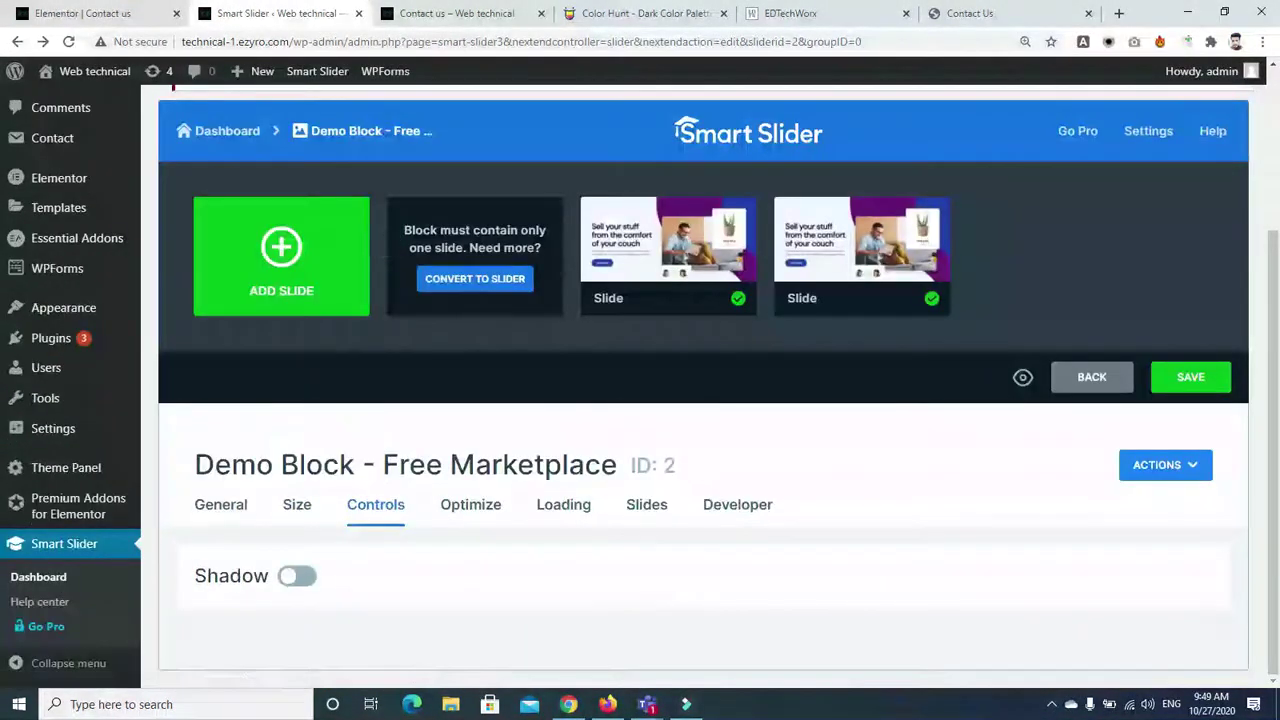
# Turn on the slider shadow with a different shadow style, keeping it shown on desktop
pyautogui.click(472, 506)
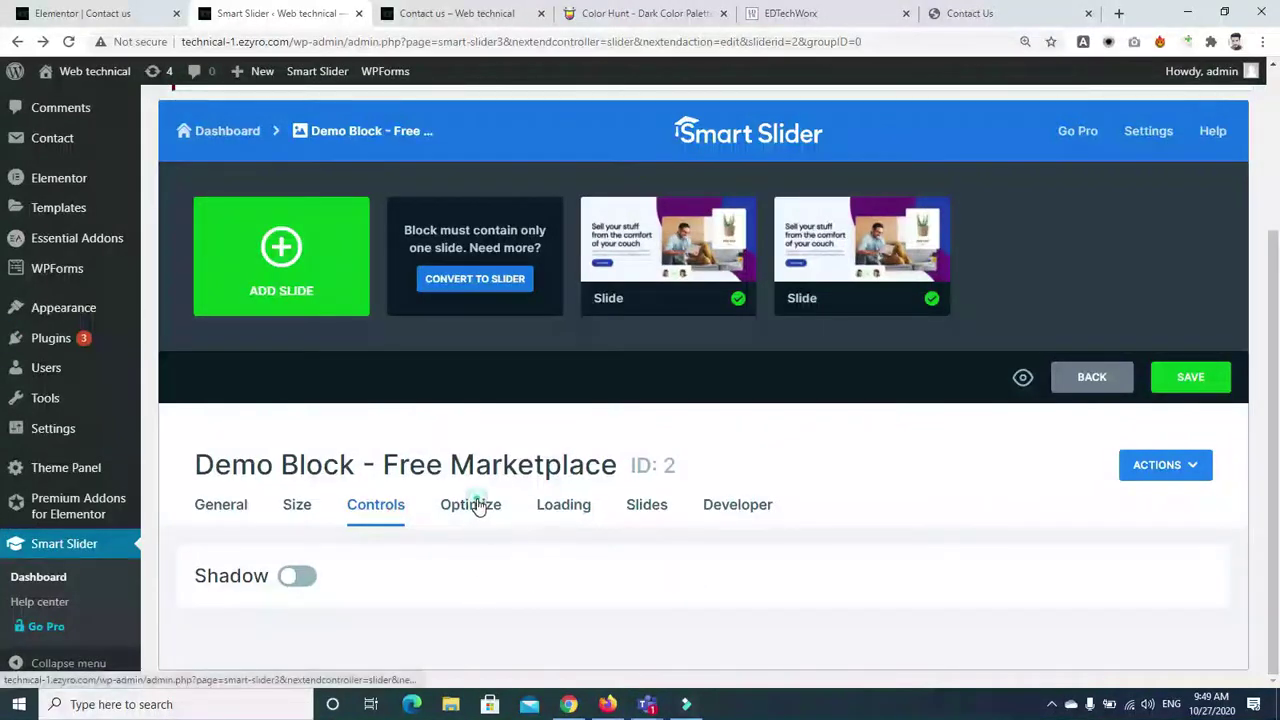
pyautogui.click(371, 512)
pyautogui.click(297, 575)
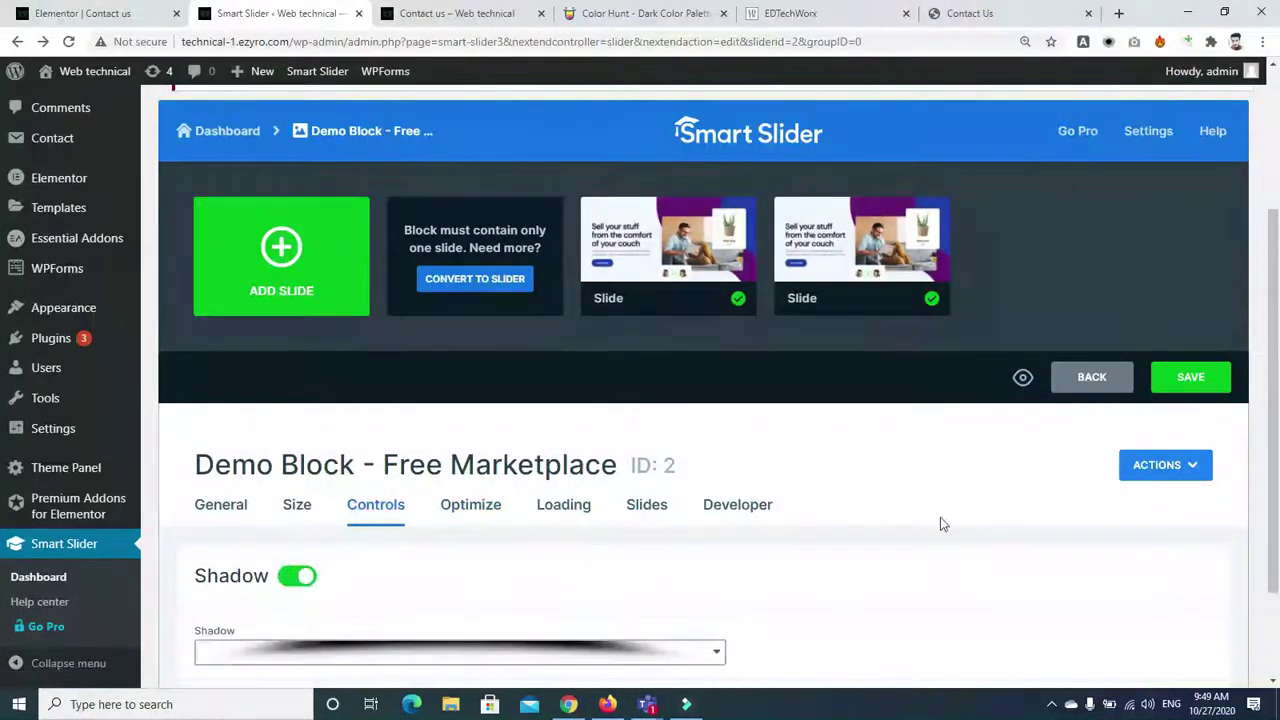
pyautogui.scroll(-2, 940, 517)
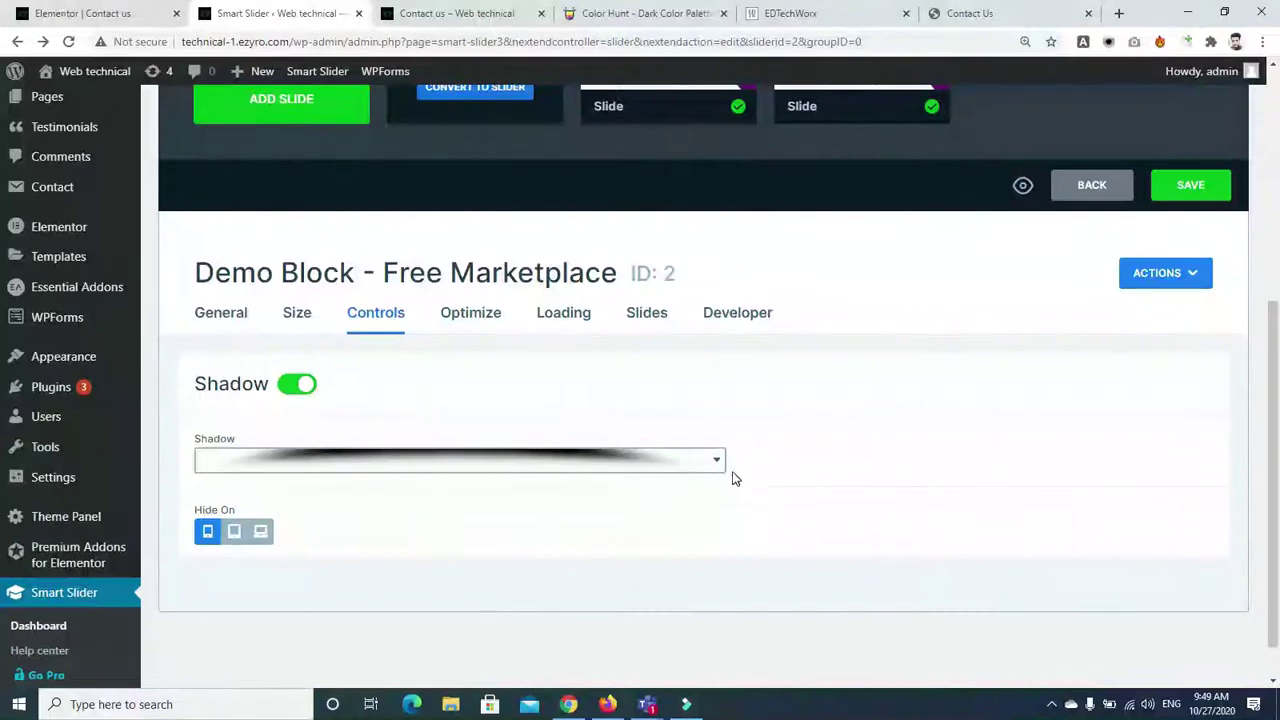
pyautogui.click(722, 468)
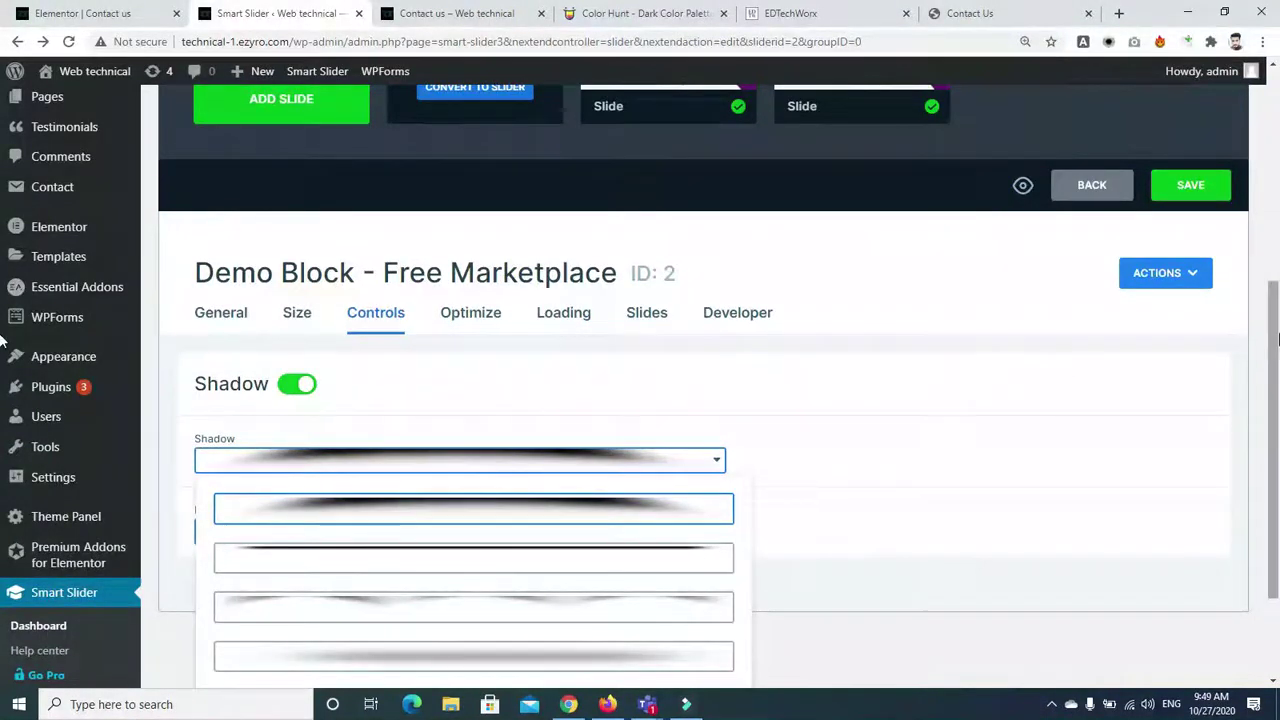
pyautogui.scroll(-2, 1277, 340)
pyautogui.click(592, 615)
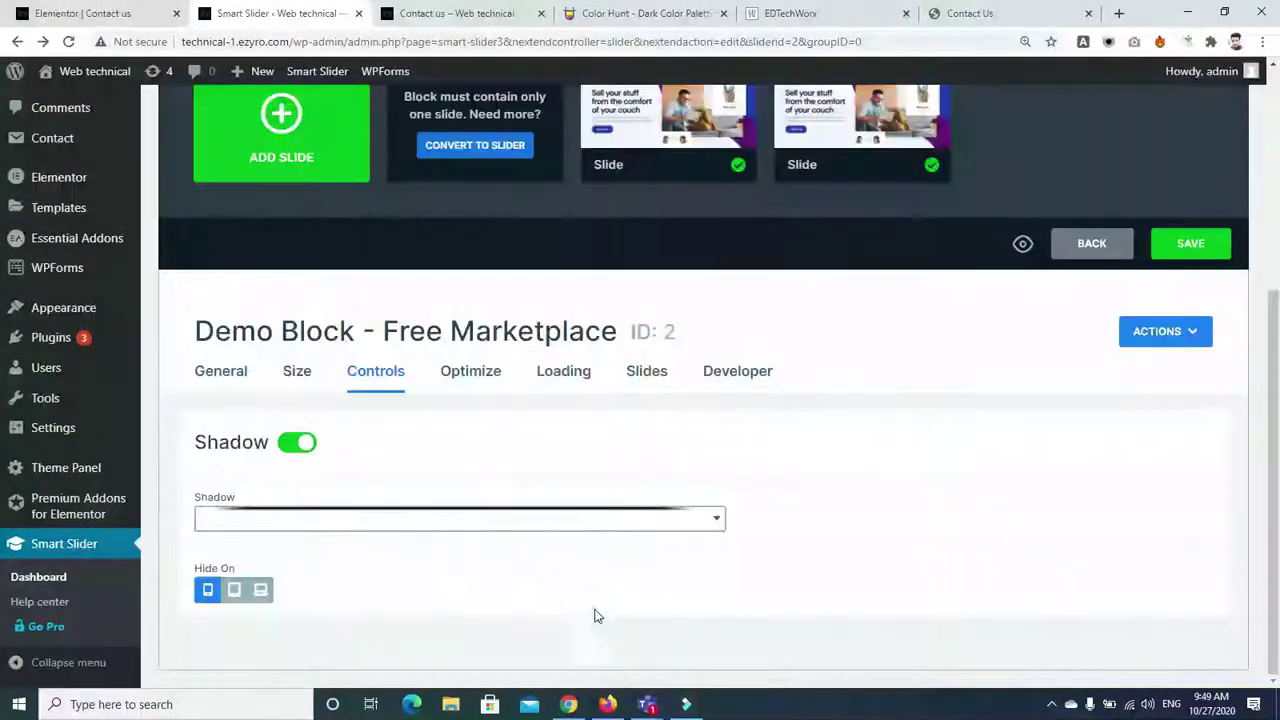
pyautogui.click(261, 590)
pyautogui.click(261, 592)
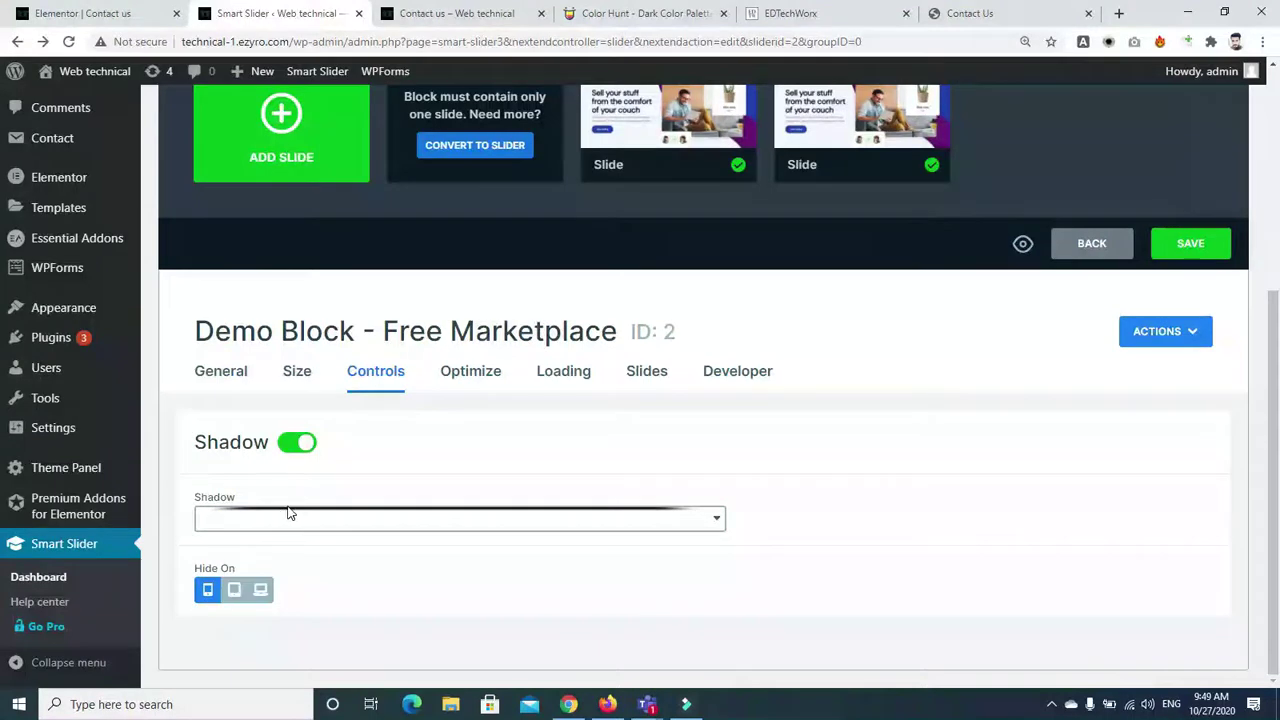
# Enable Optimize Slide Images at Quality 70% with 100×60 thumbnails
pyautogui.click(228, 372)
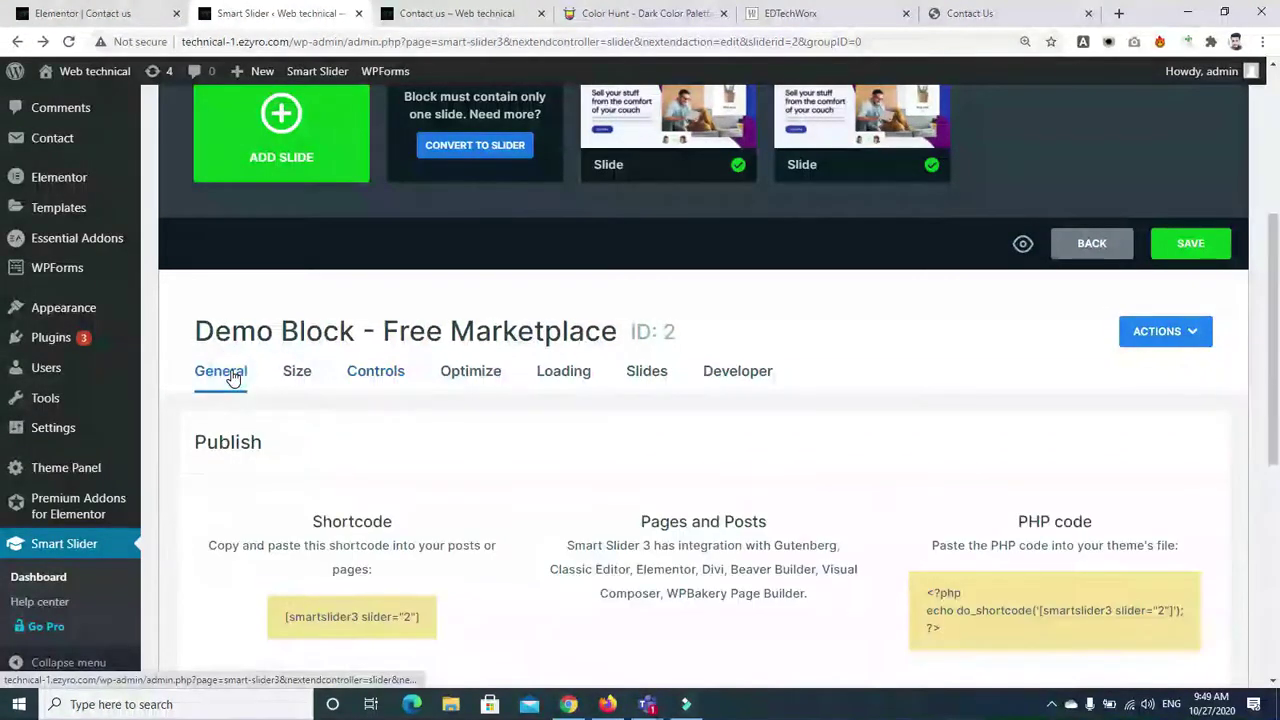
pyautogui.click(472, 374)
pyautogui.click(428, 576)
# Try Blur fit, Stretch and Tile for slide background image fill, then reset it to Fill
pyautogui.scroll(-1, 1276, 390)
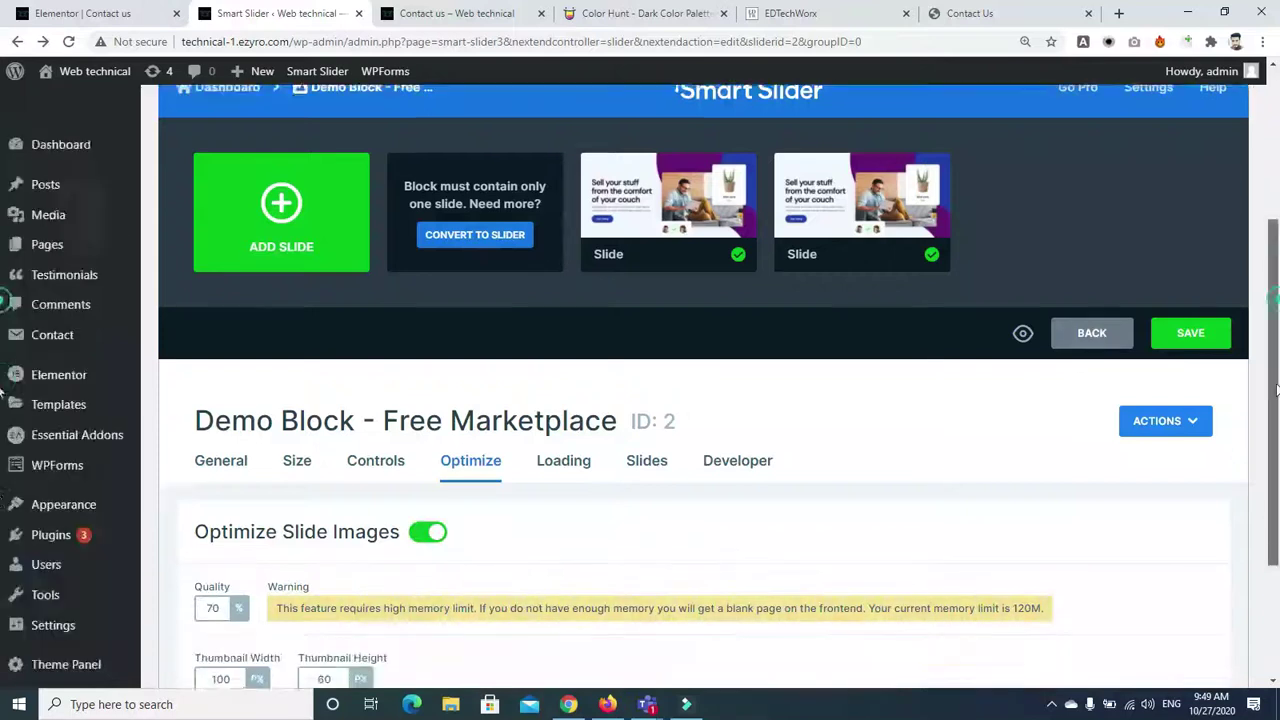
pyautogui.scroll(-2, 1276, 390)
pyautogui.click(547, 302)
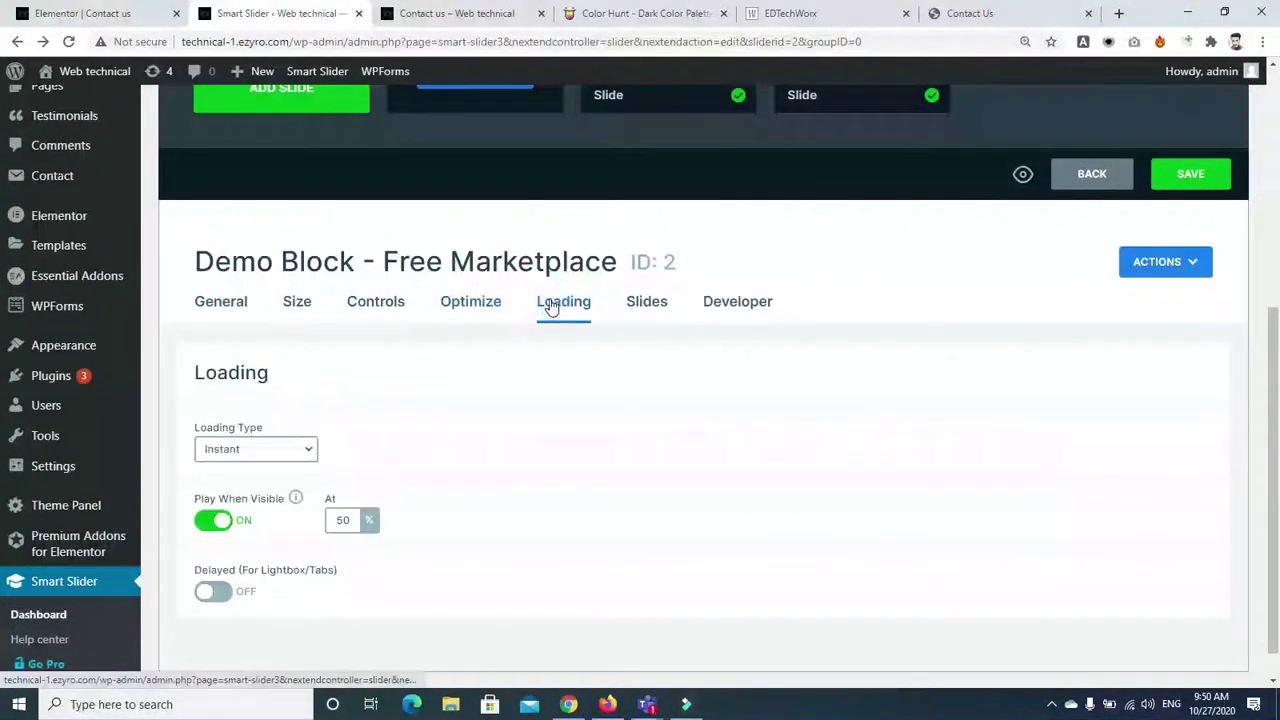
pyautogui.click(639, 309)
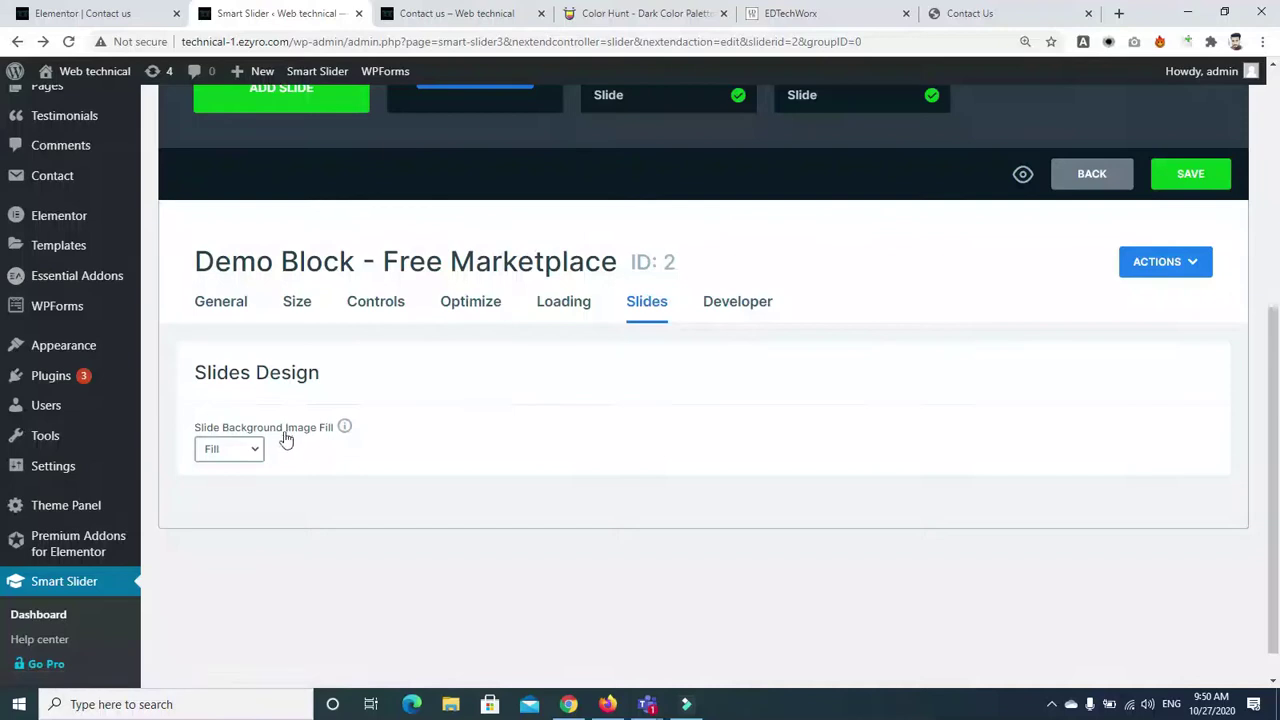
pyautogui.click(252, 455)
pyautogui.click(234, 484)
pyautogui.click(252, 458)
pyautogui.click(240, 512)
pyautogui.click(251, 452)
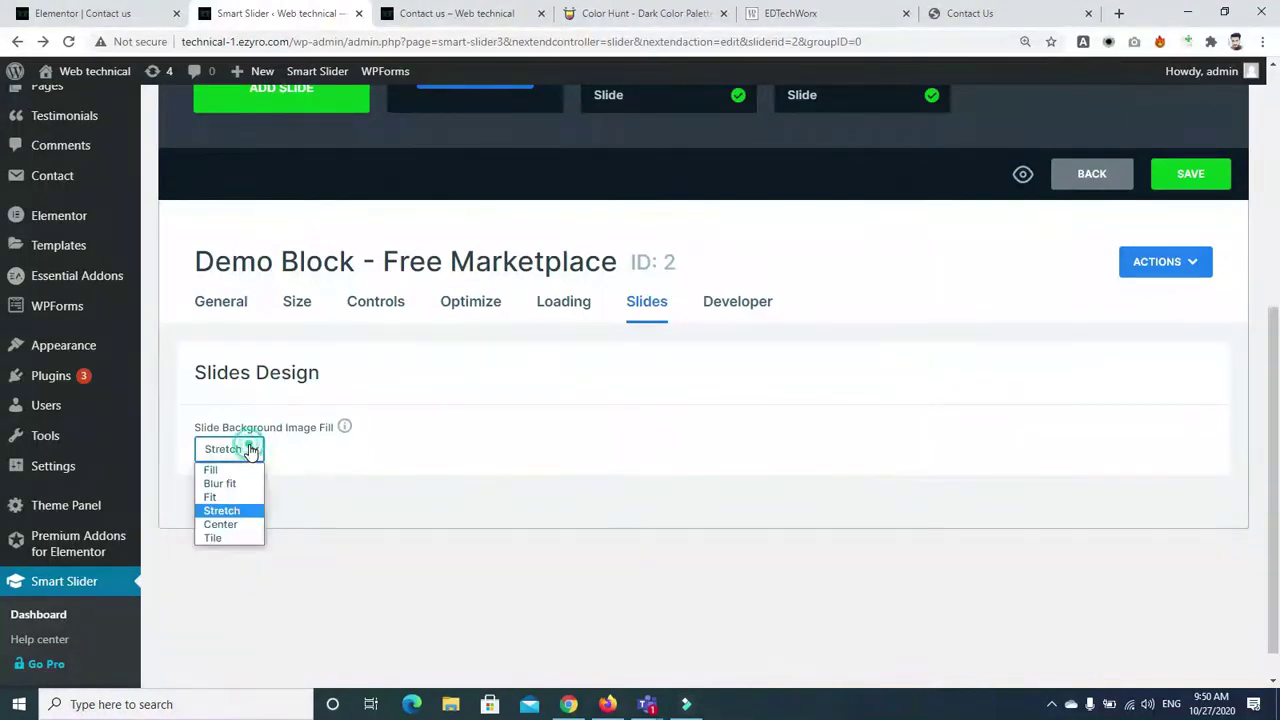
pyautogui.click(238, 540)
pyautogui.click(257, 455)
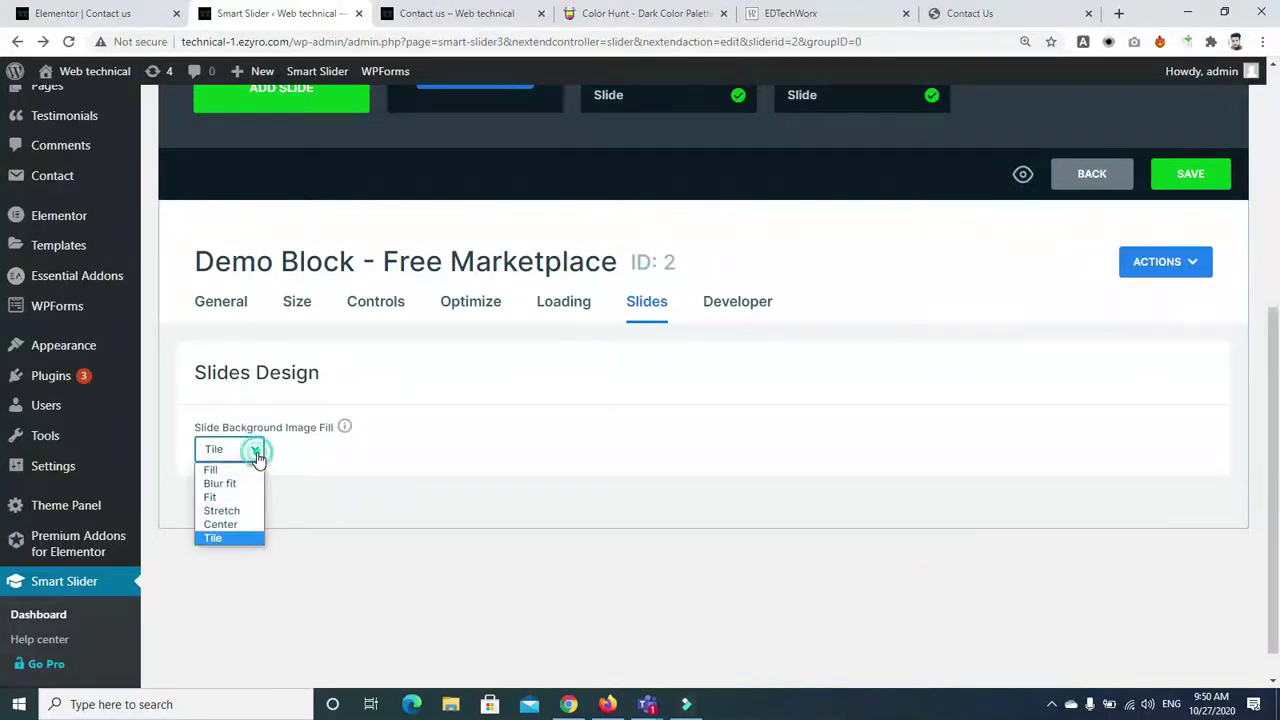
pyautogui.click(231, 471)
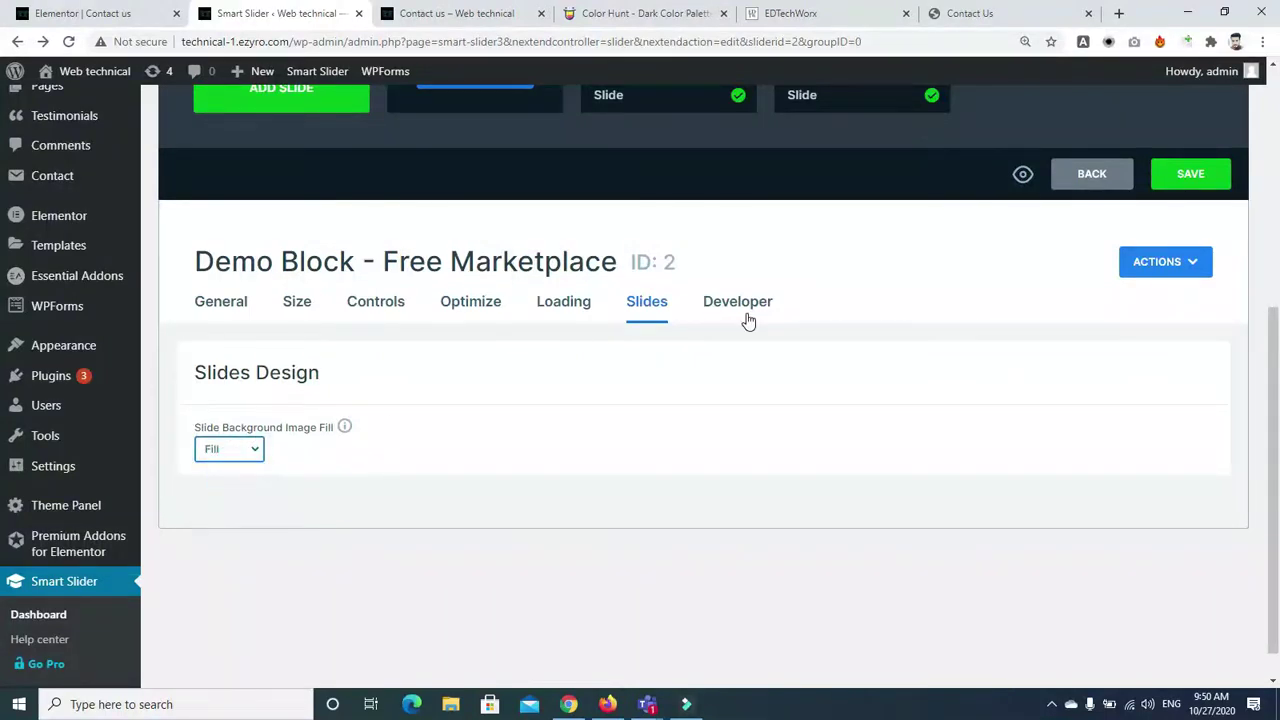
# Check the Developer settings, then bring up the Publish section with [smartslider3 slider="2"]
pyautogui.click(748, 320)
pyautogui.scroll(5, 1277, 326)
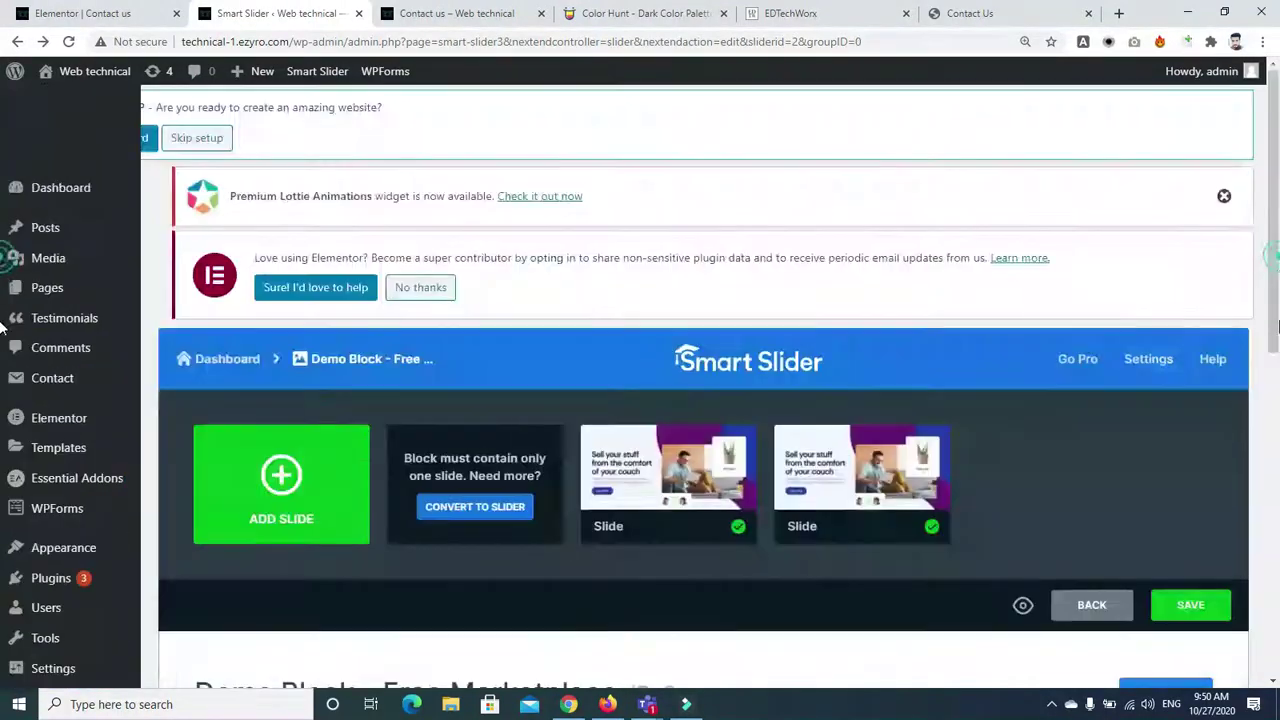
pyautogui.moveTo(1277, 326); pyautogui.dragTo(1277, 644)
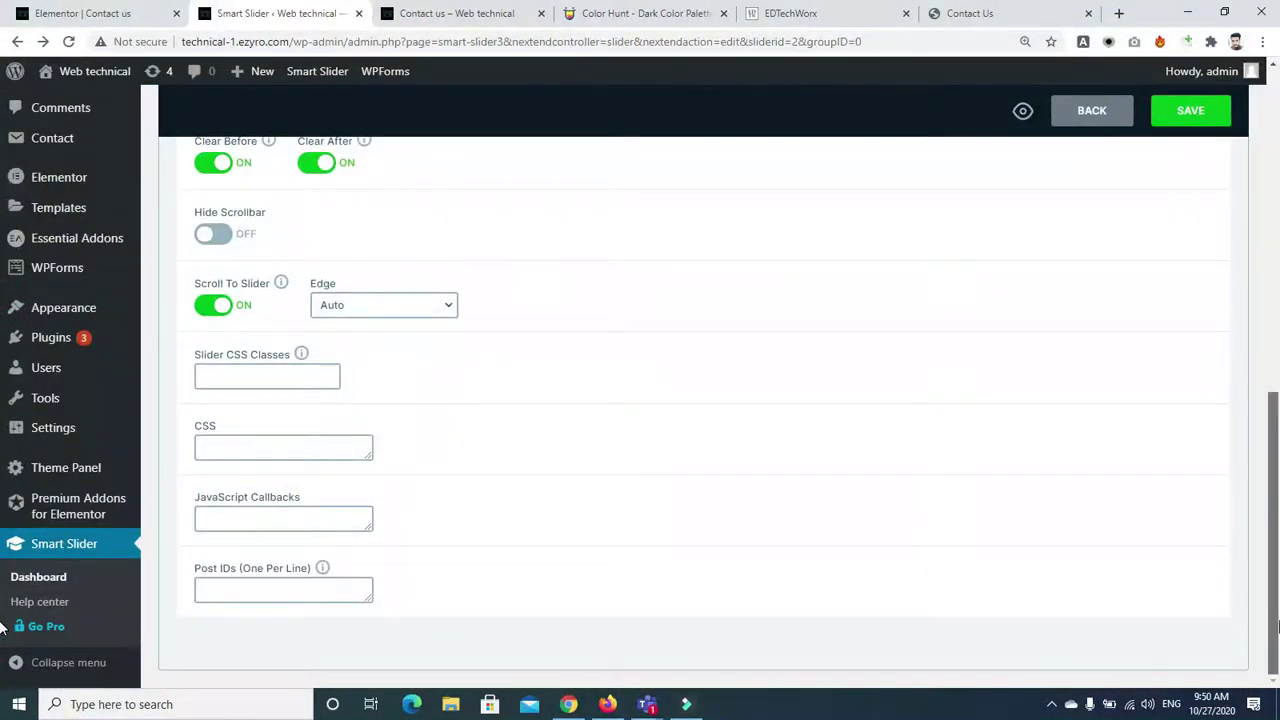
pyautogui.moveTo(302, 360)
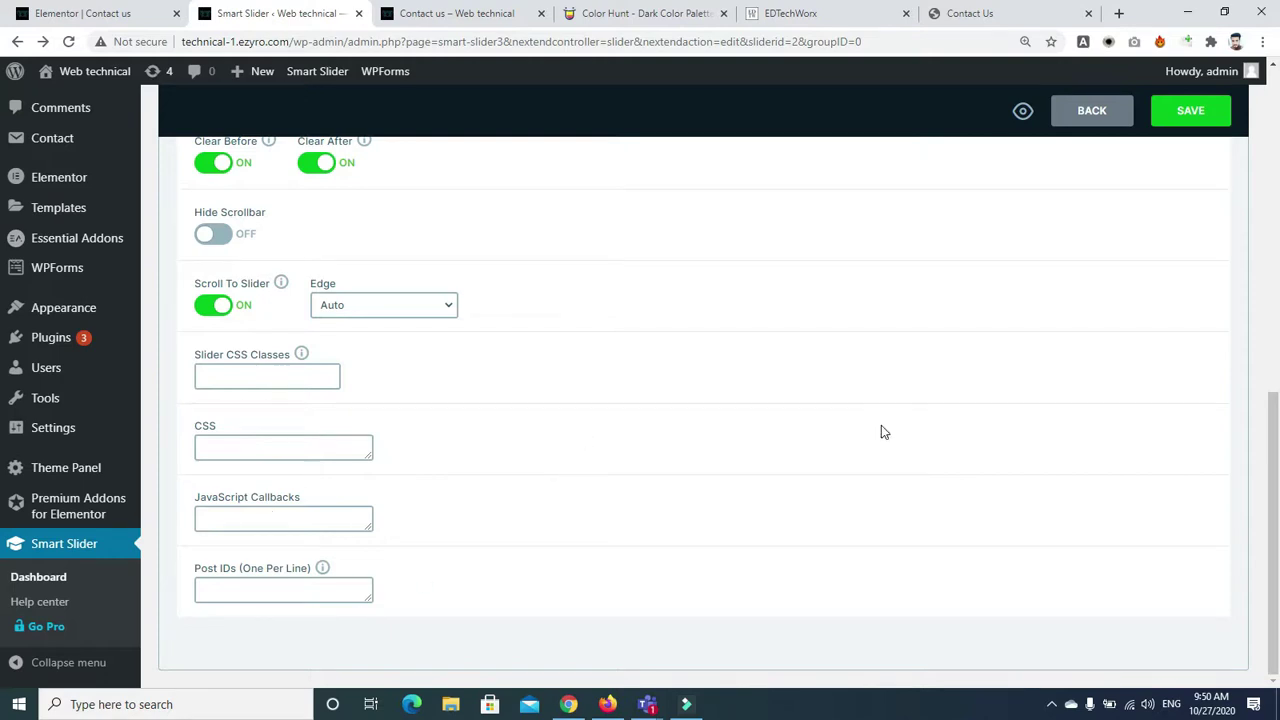
pyautogui.scroll(4, 881, 432)
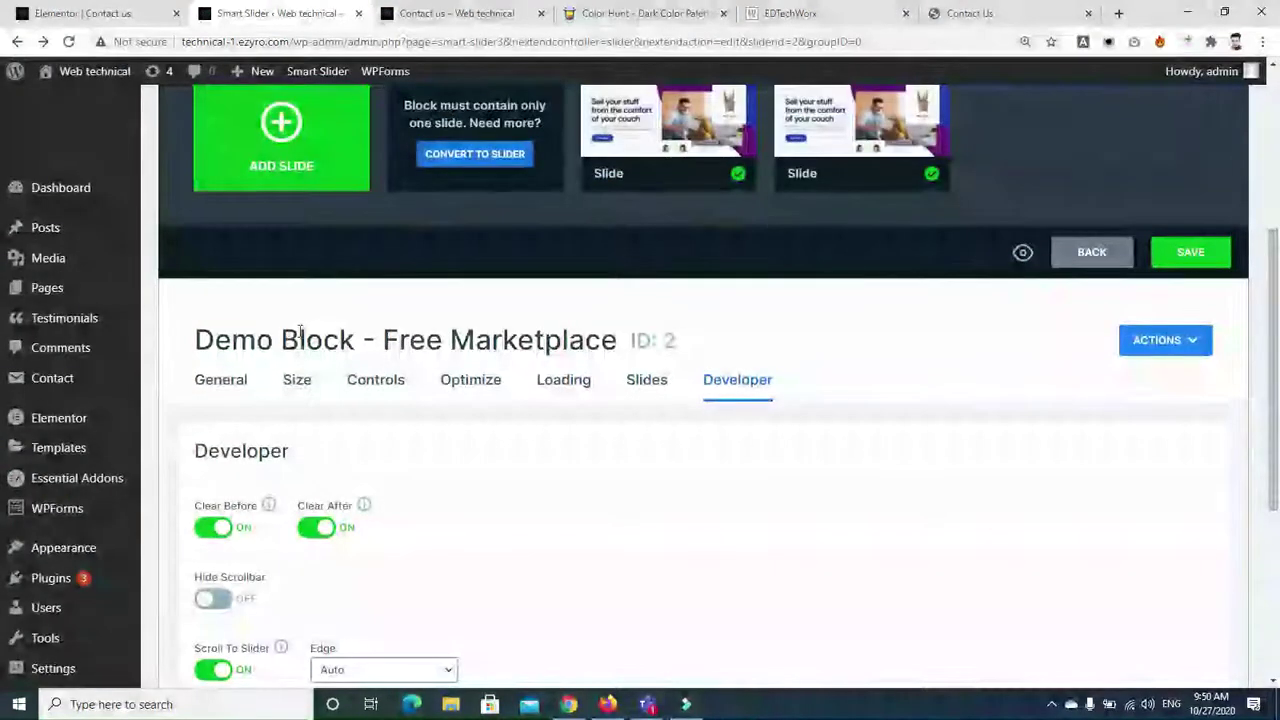
pyautogui.click(205, 380)
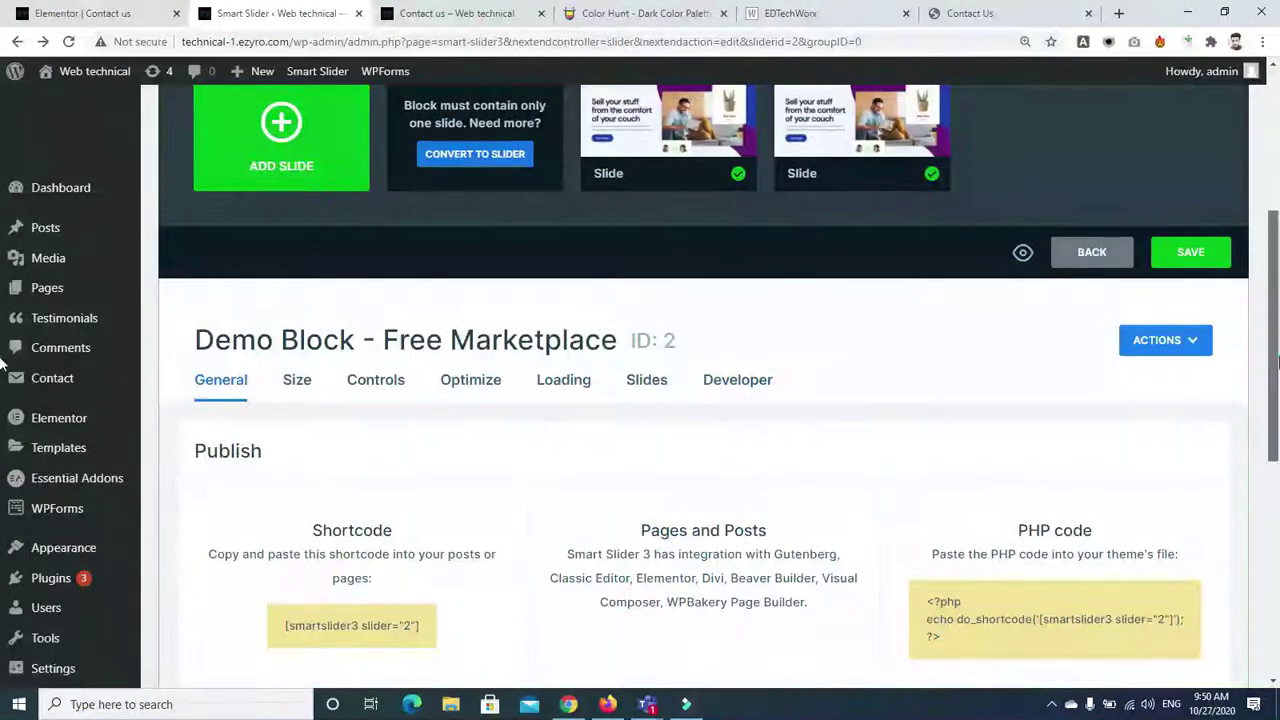
# Select and copy the shortcode [smartslider3 slider="2"] for the Elementor Contact us page
pyautogui.scroll(-2, 918, 386)
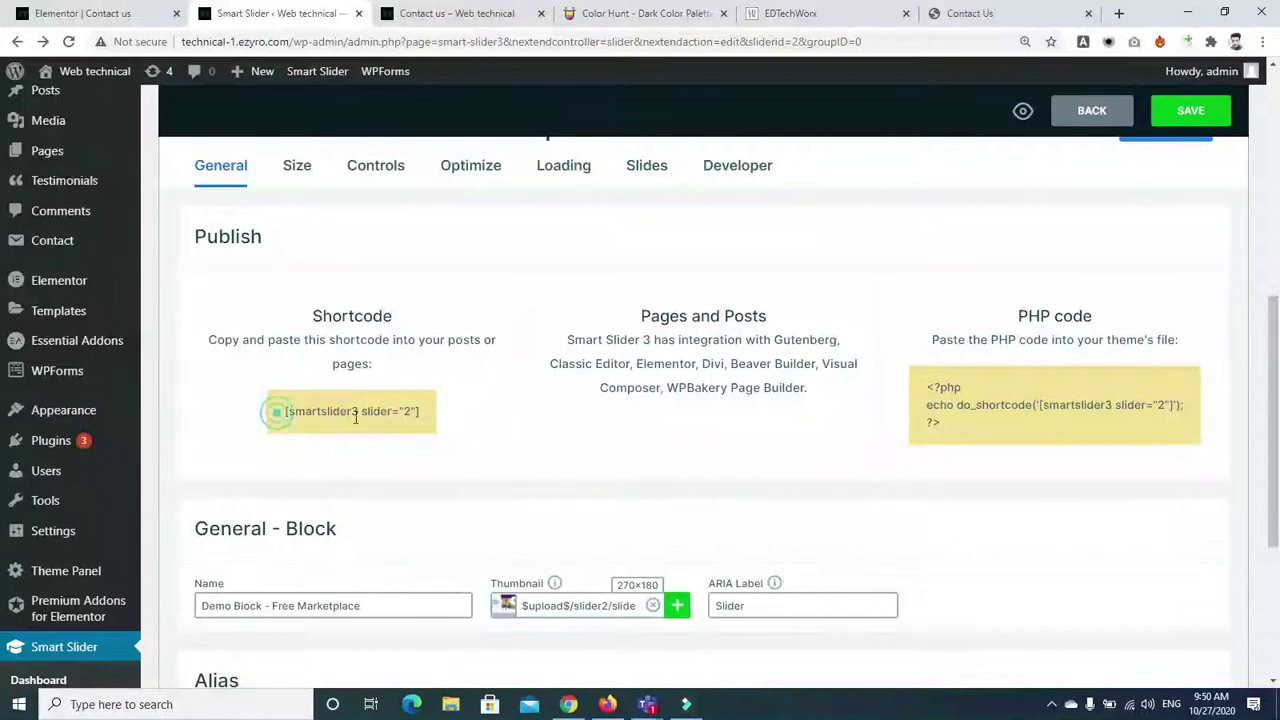
pyautogui.moveTo(355, 417); pyautogui.dragTo(432, 434)
pyautogui.hotkey('ctrl', 'c')
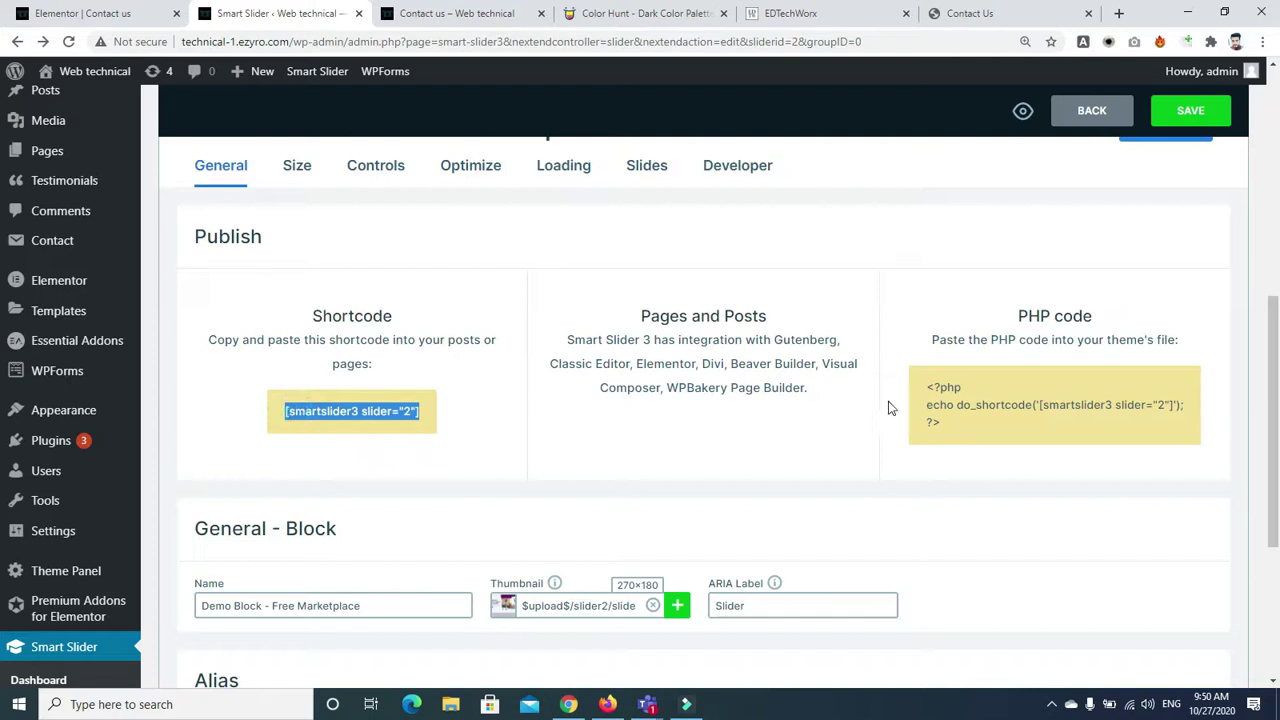
pyautogui.click(920, 392)
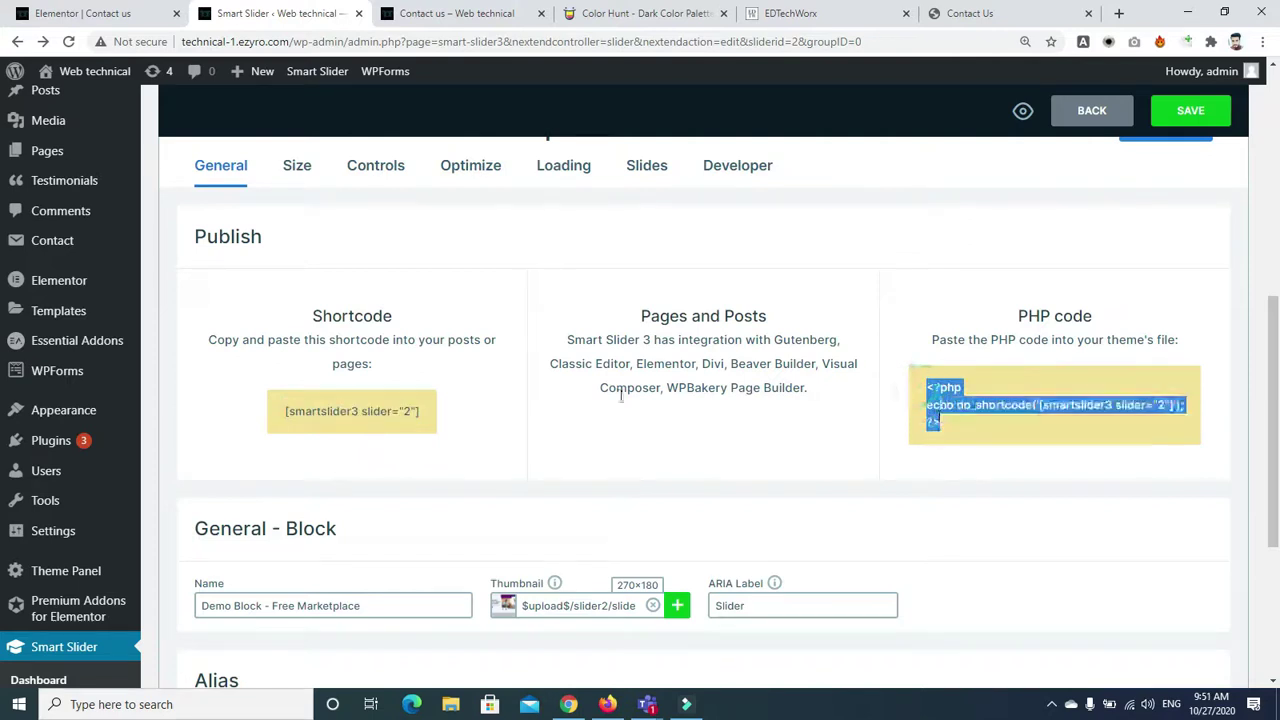
pyautogui.moveTo(286, 409); pyautogui.dragTo(338, 411)
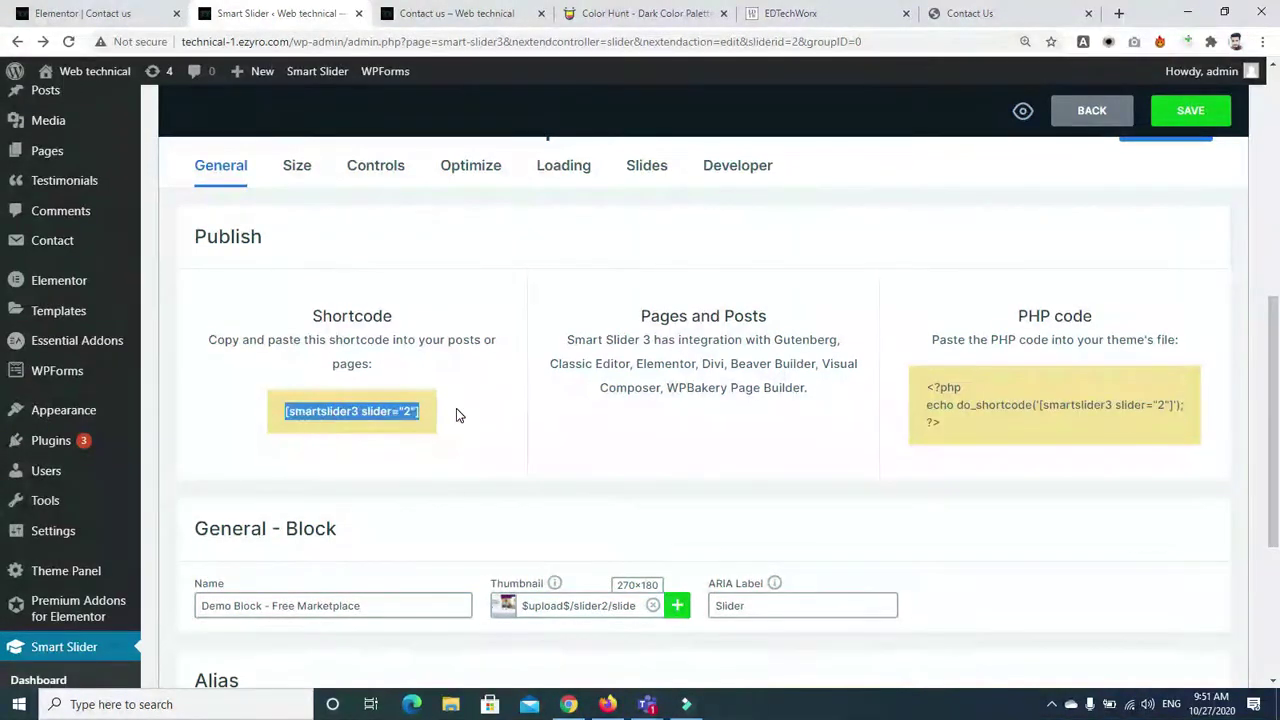
pyautogui.click(100, 13)
# Add a new section above the contact section holding a Heading widget
pyautogui.scroll(5, 1275, 205)
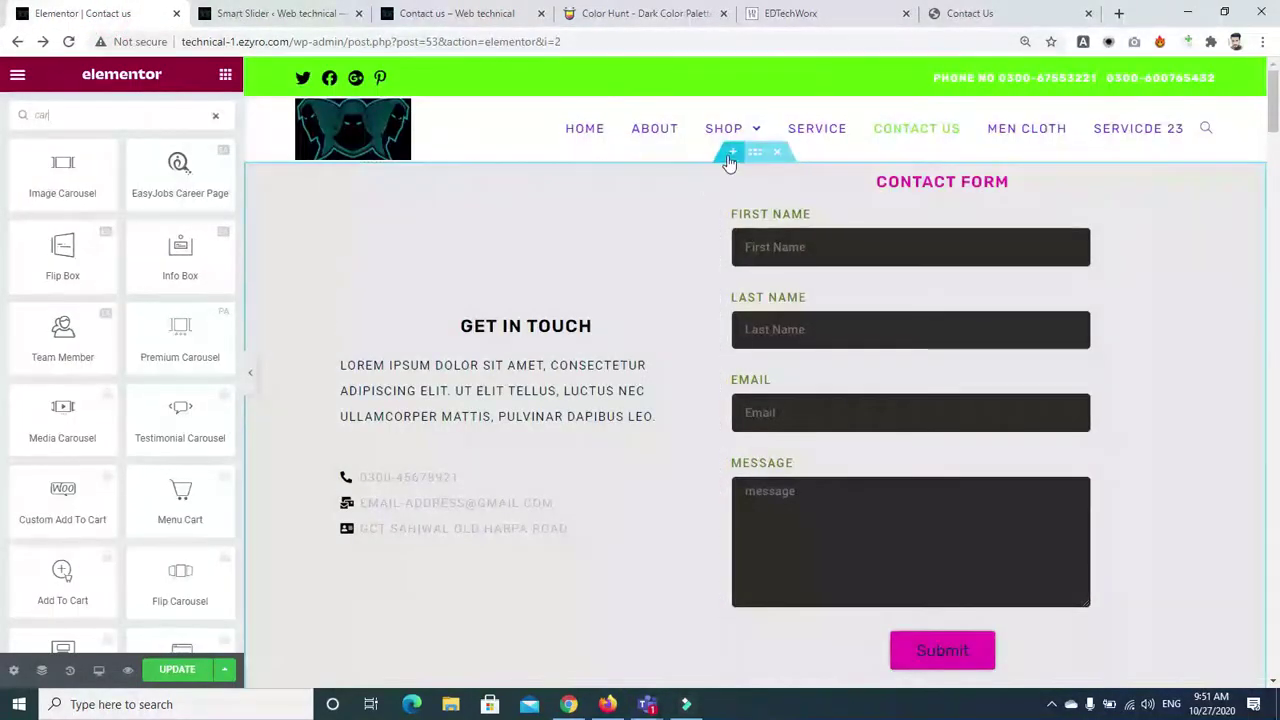
pyautogui.click(732, 152)
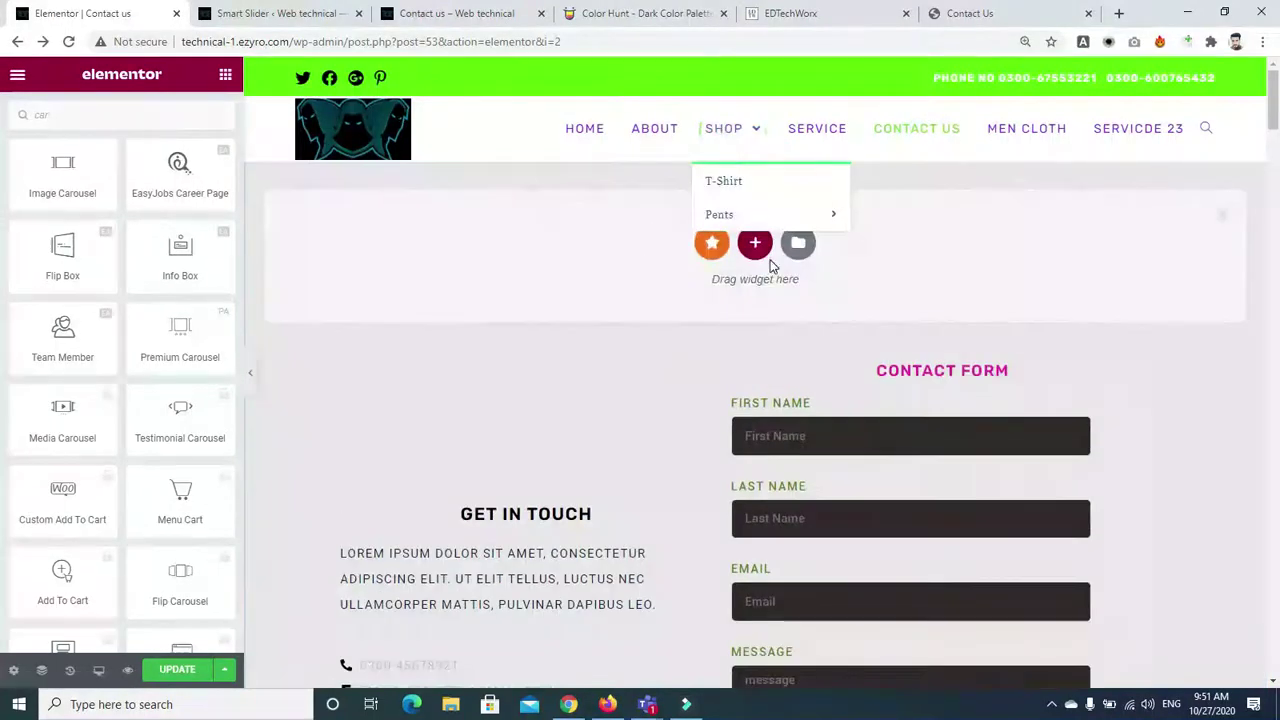
pyautogui.moveTo(241, 67); pyautogui.dragTo(224, 68)
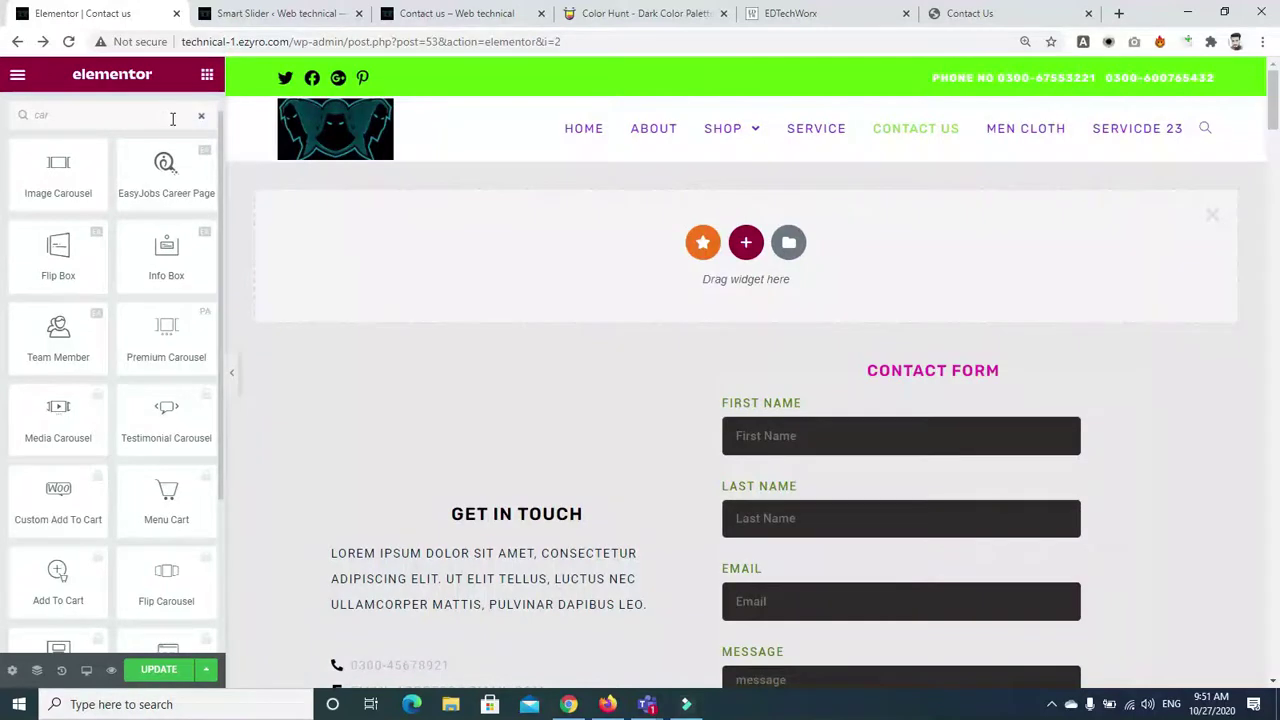
pyautogui.press('BackSpace')
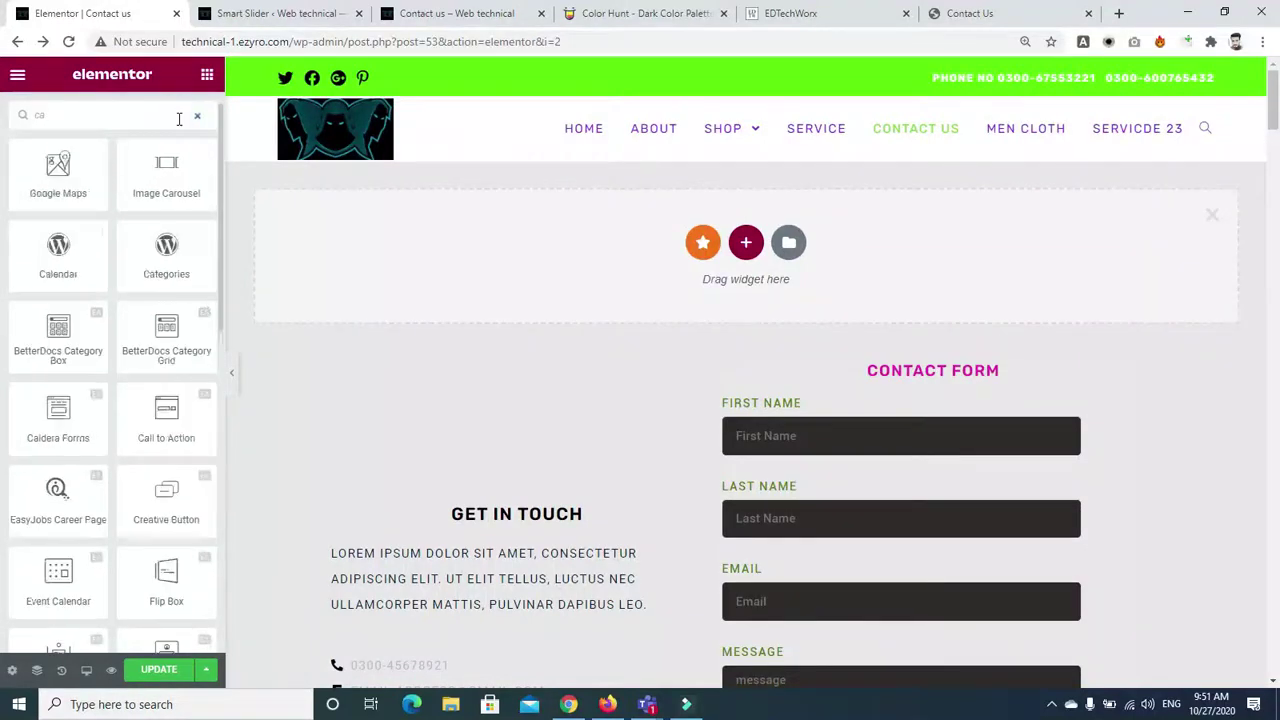
pyautogui.press('BackSpace')
pyautogui.press('BackSpace')
pyautogui.write('i')
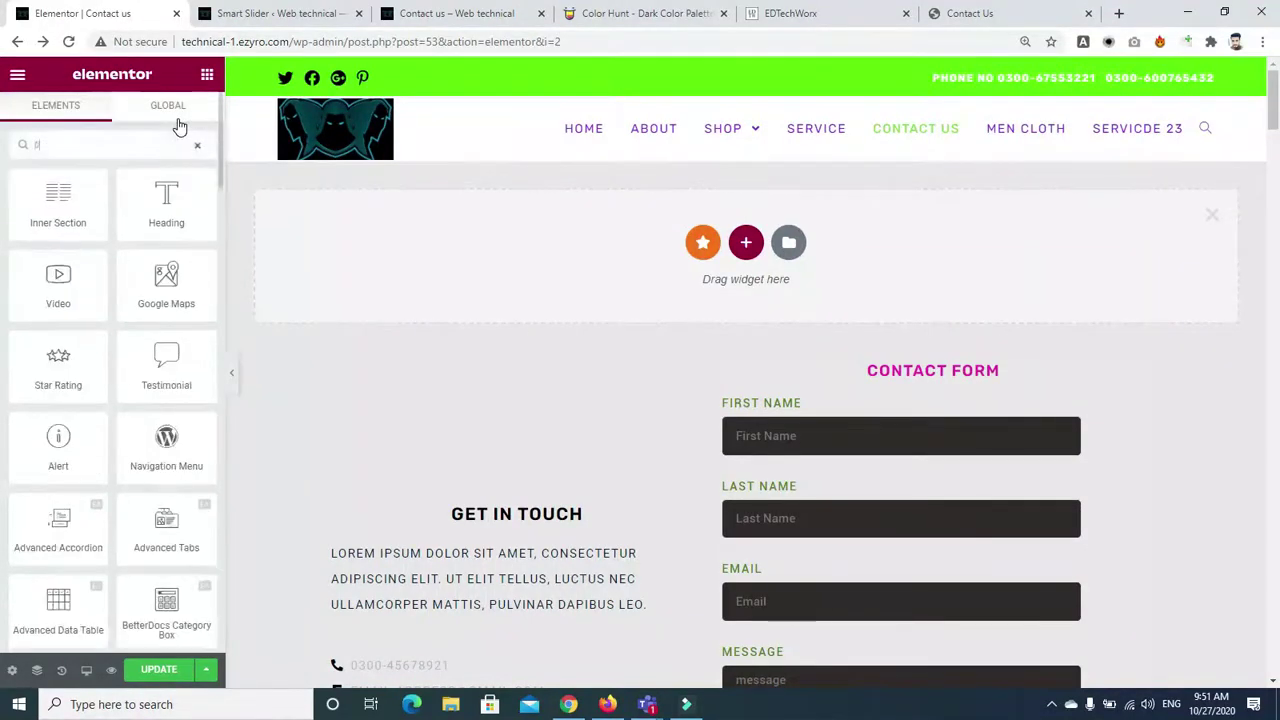
pyautogui.press('BackSpace')
pyautogui.write('h')
pyautogui.moveTo(55, 205); pyautogui.dragTo(707, 262)
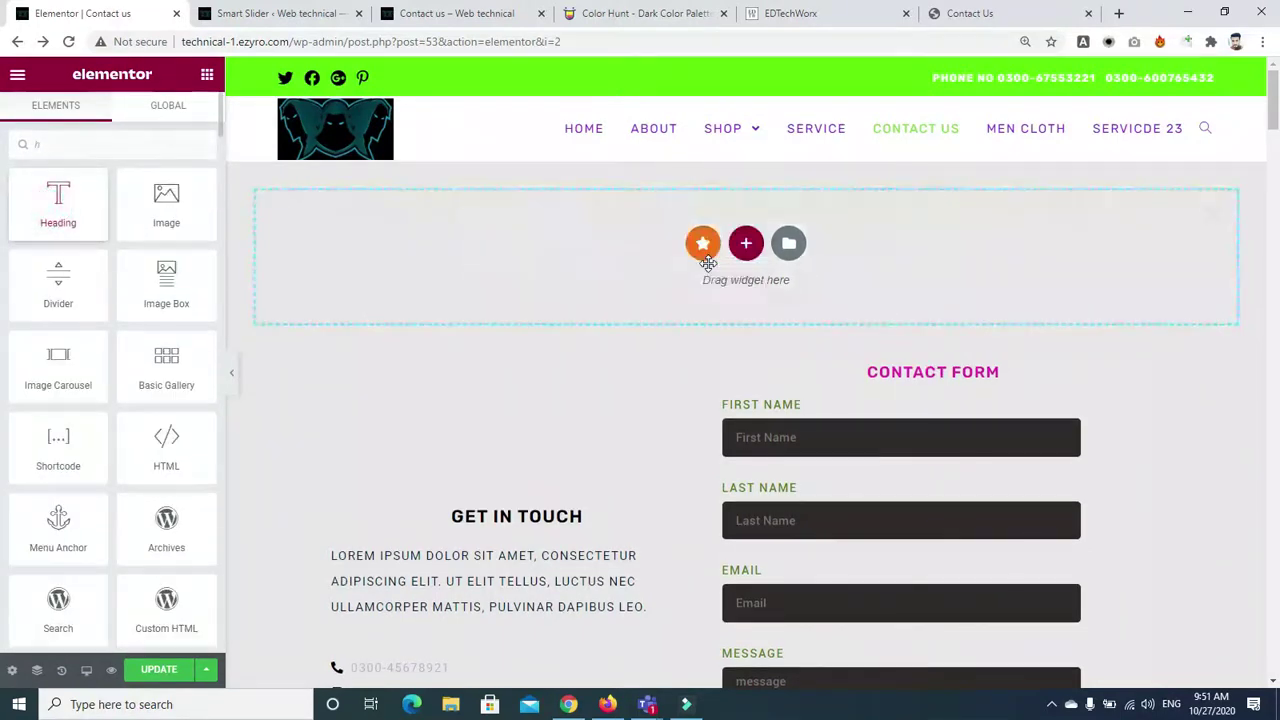
pyautogui.moveTo(365, 266); pyautogui.dragTo(365, 266)
# Replace the heading text with [smartslider3 slider="2"] and update the page
pyautogui.tripleClick(152, 229)
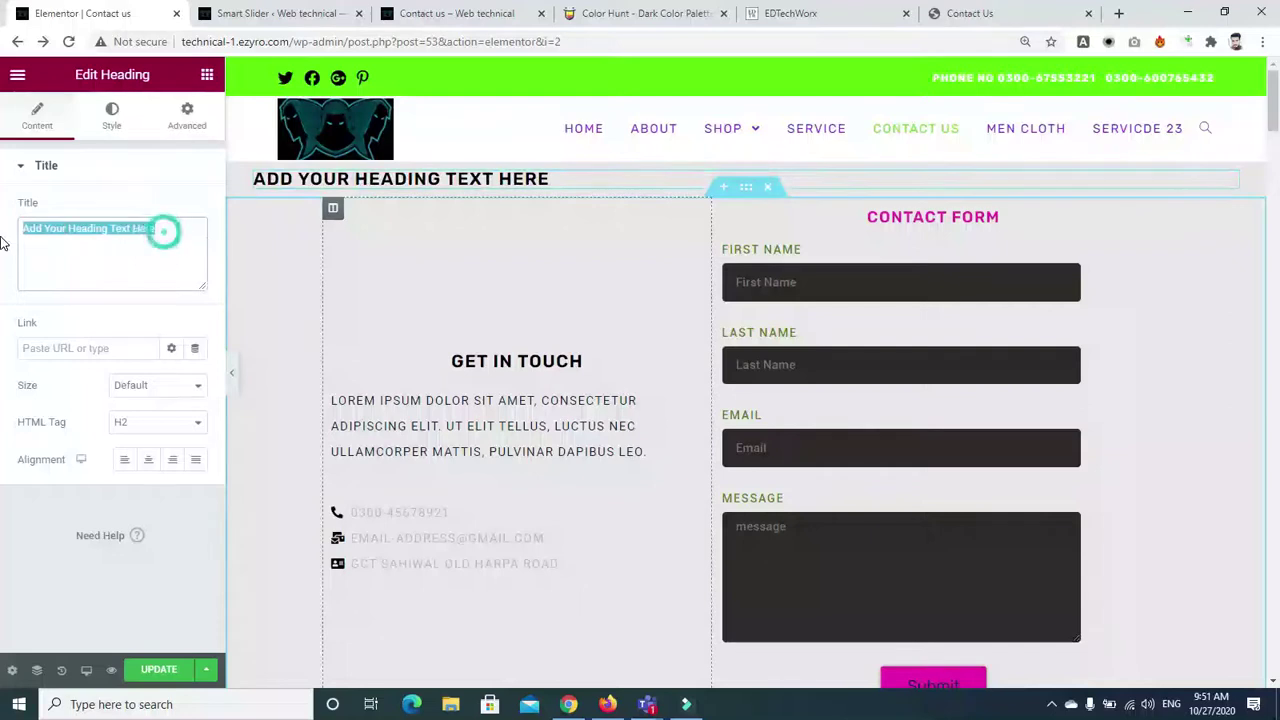
pyautogui.hotkey('ctrl', 'v')
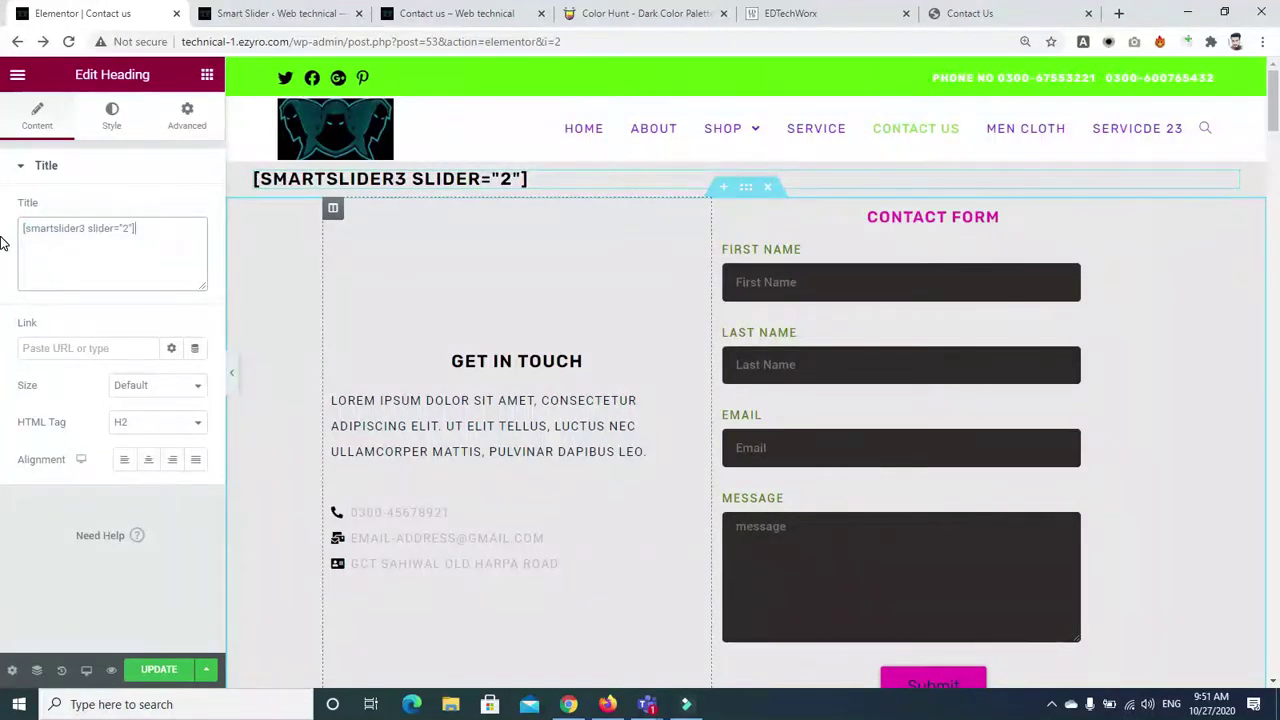
pyautogui.click(160, 676)
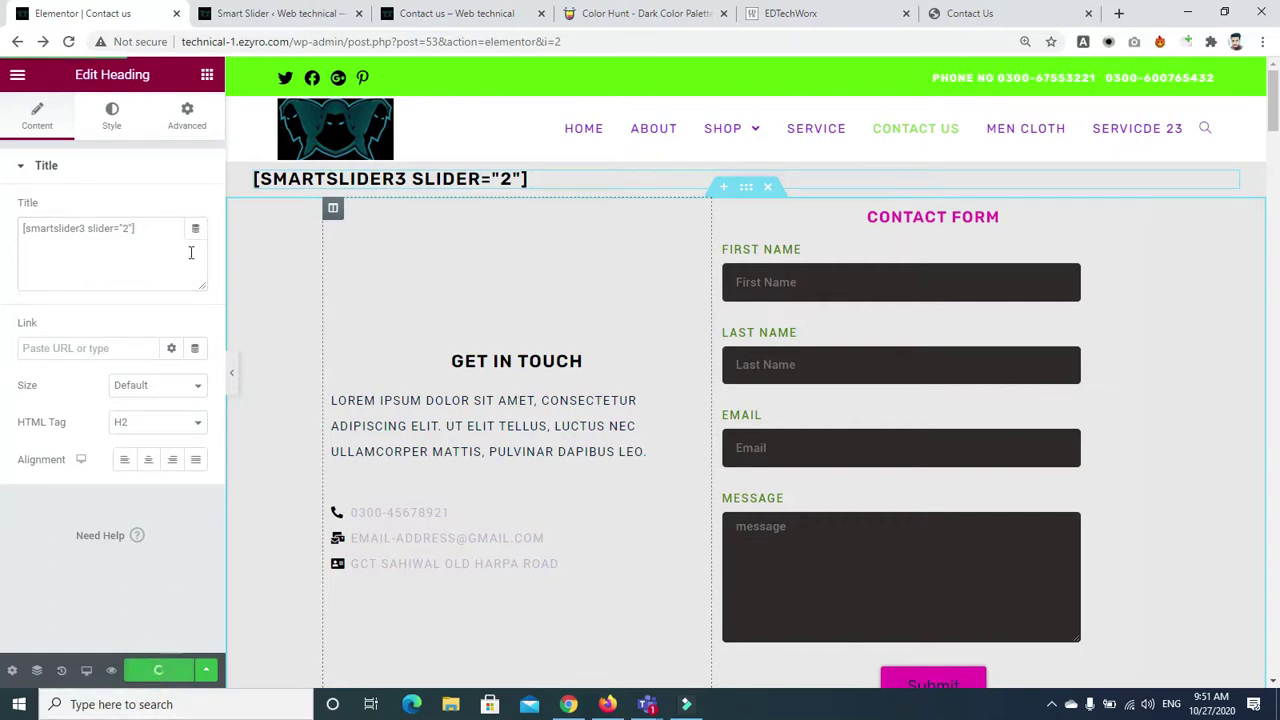
pyautogui.moveTo(434, 22)
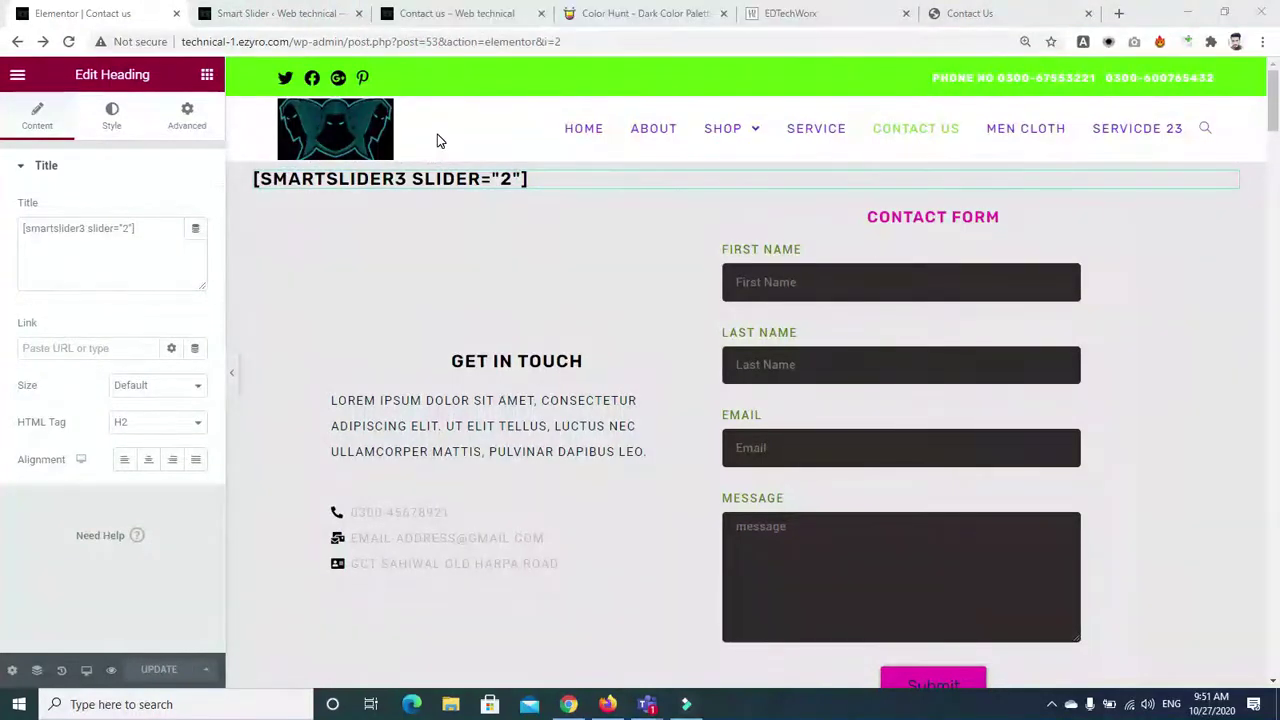
pyautogui.click(447, 13)
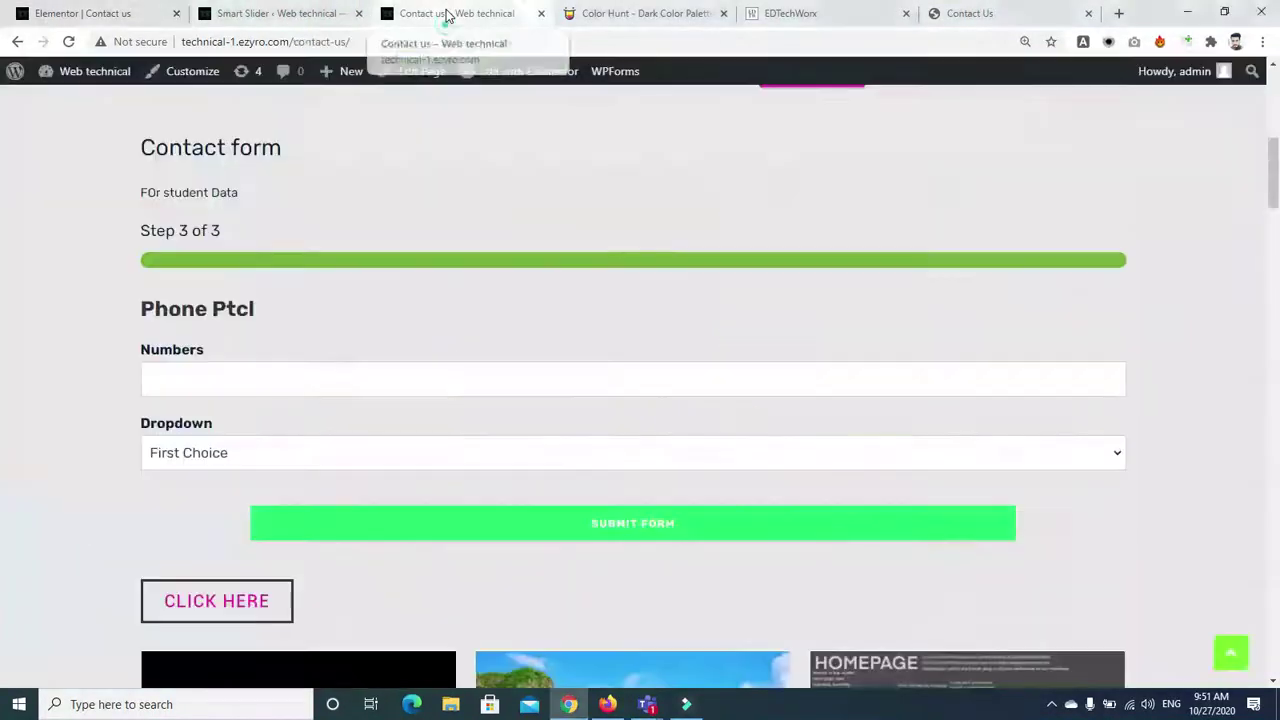
# Reload the live Contact us page and check the pink 'GCT Sahiwal Harpa Road' slider
pyautogui.click(68, 41)
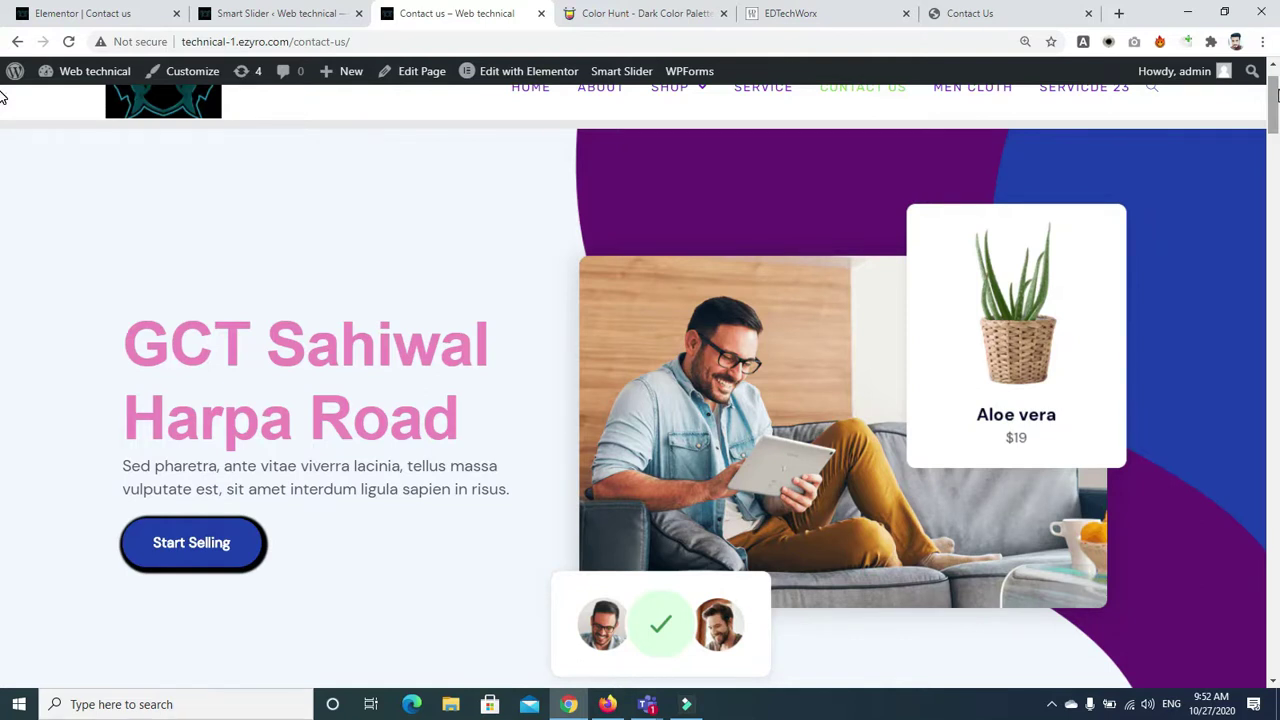
pyautogui.tripleClick(1189, 449)
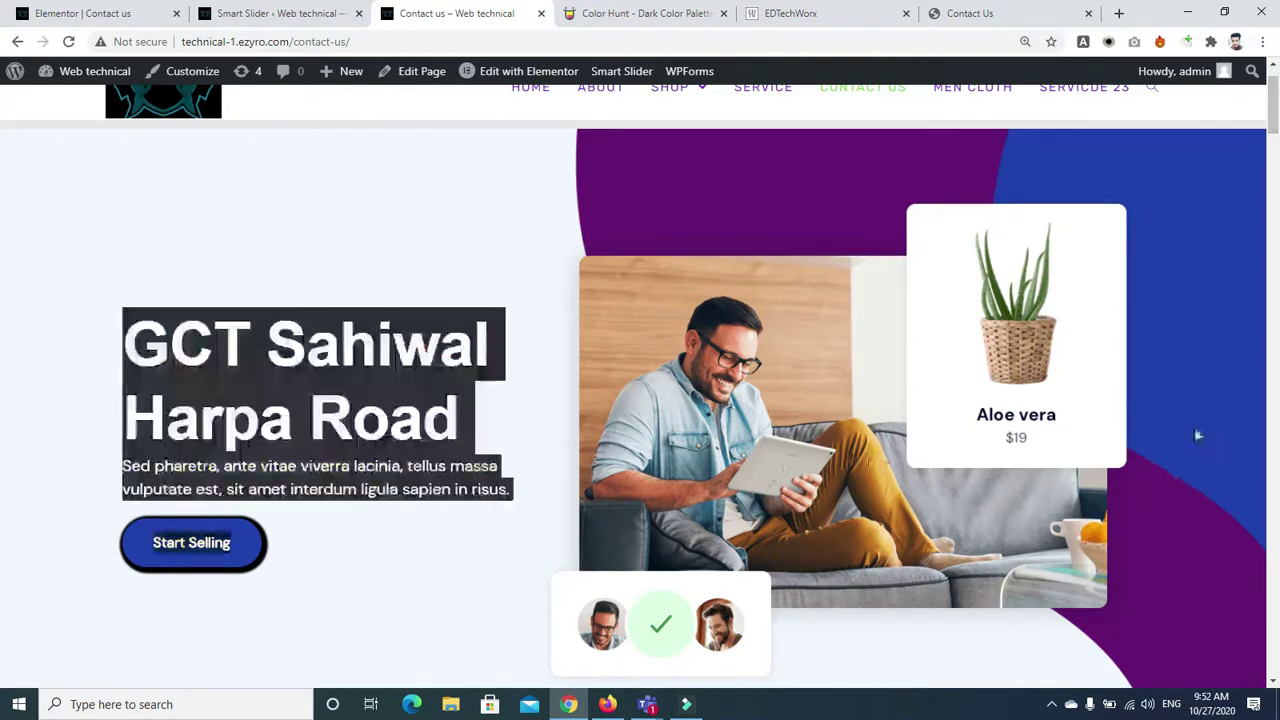
pyautogui.scroll(-2, 1017, 250)
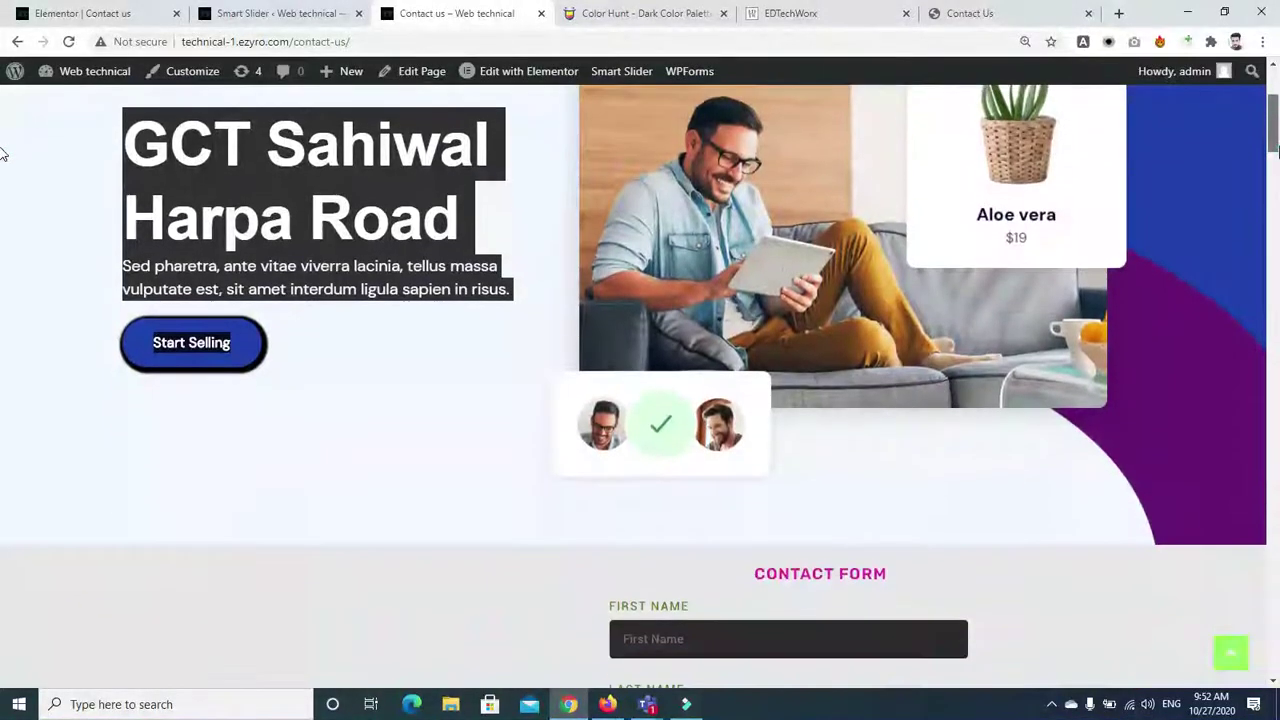
pyautogui.scroll(2, 1017, 250)
# Visit the Shop page, come back to Contact us, then return to the slider settings
pyautogui.click(710, 105)
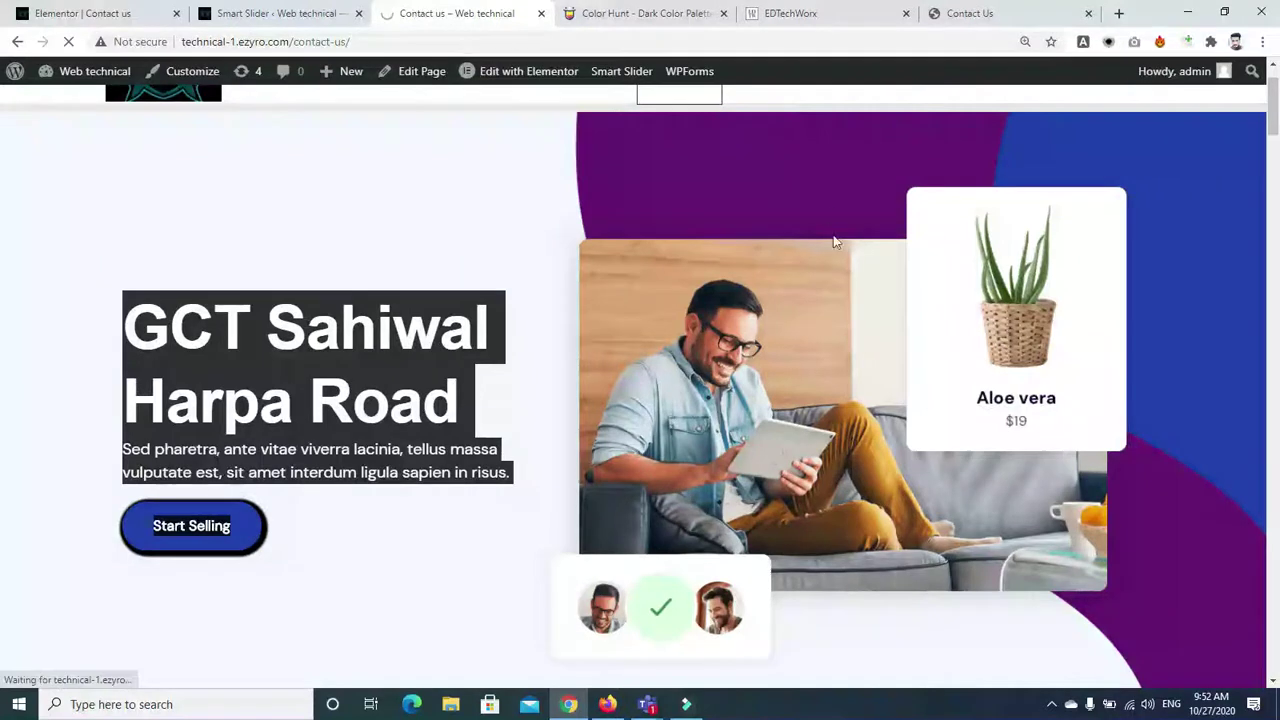
pyautogui.scroll(1, 1275, 120)
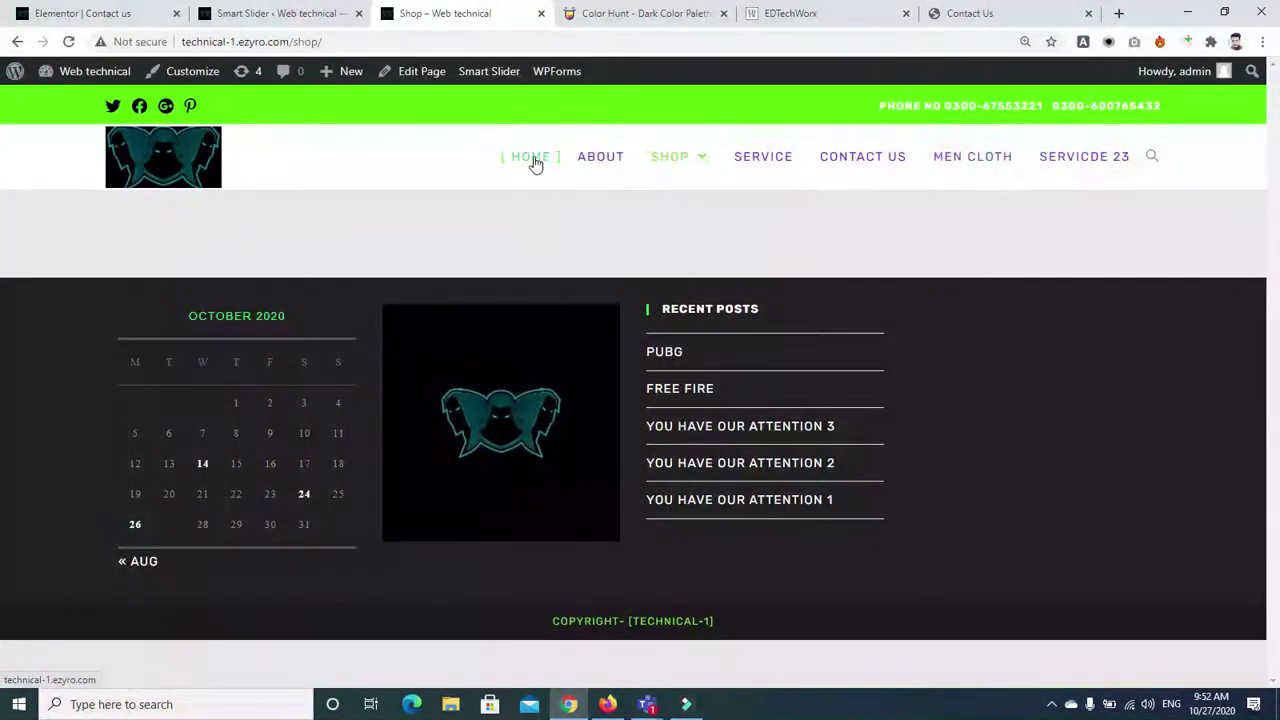
pyautogui.click(12, 44)
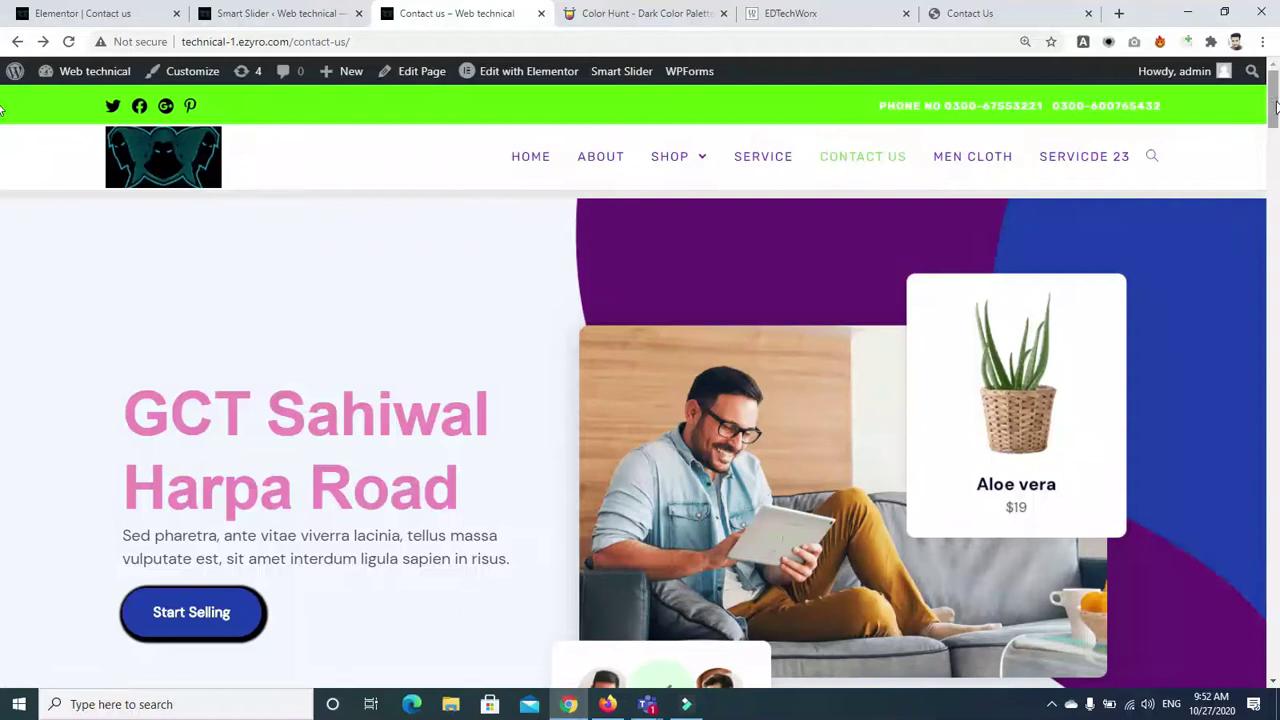
pyautogui.moveTo(1276, 107)
pyautogui.mouseDown()
pyautogui.moveTo(1276, 205)
pyautogui.moveTo(1276, 95)
pyautogui.mouseUp()
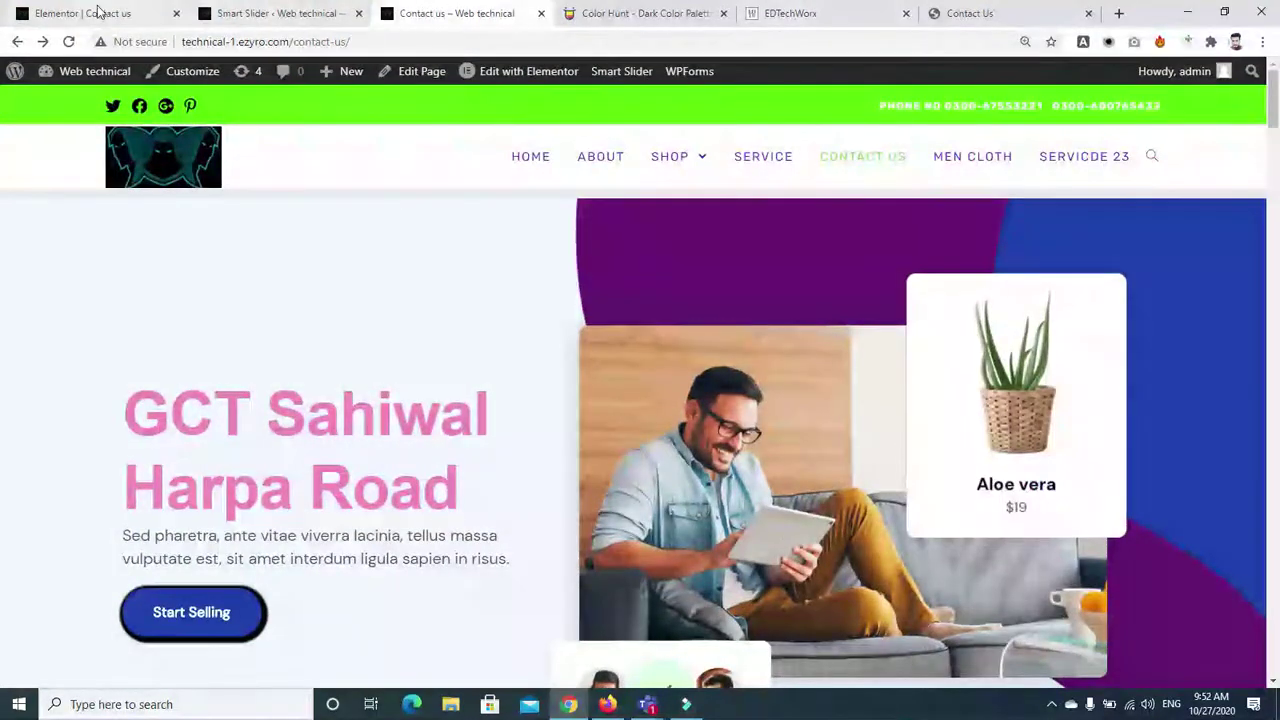
pyautogui.click(218, 14)
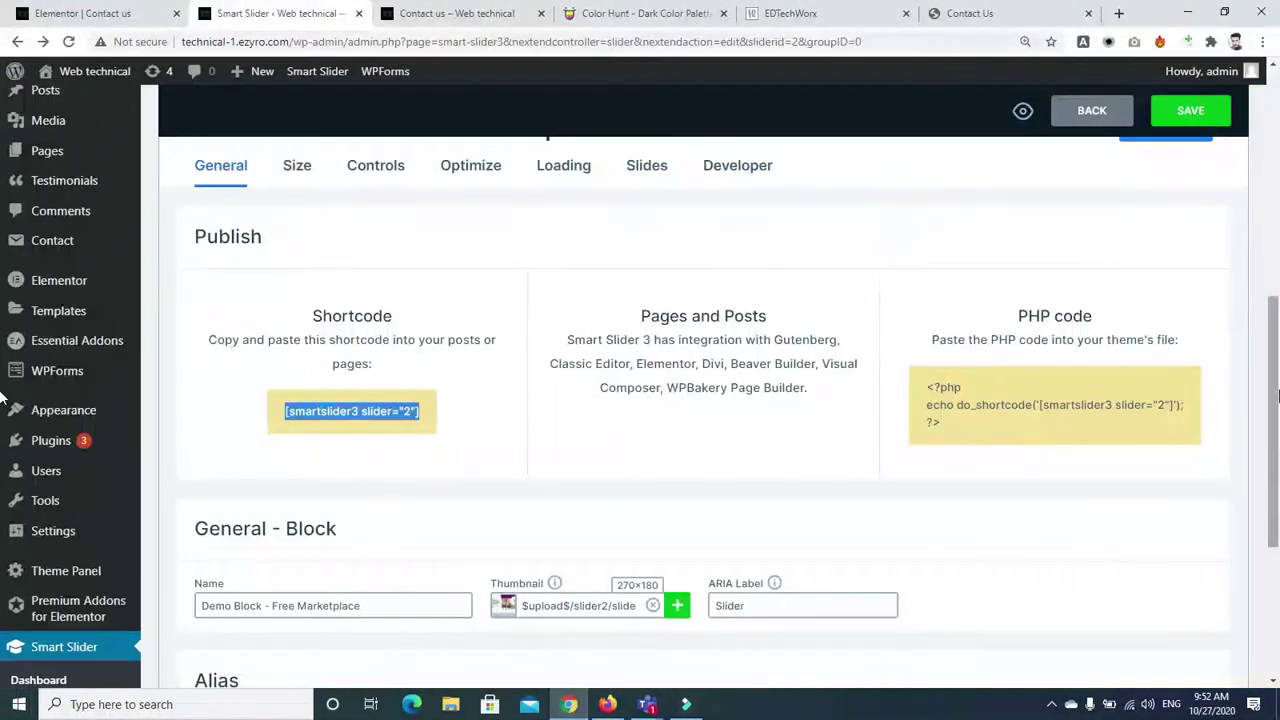
# Browse the Slides and Controls settings and cancel the Change Slider Type action
pyautogui.scroll(-1, 2, 415)
pyautogui.moveTo(1277, 440); pyautogui.dragTo(1277, 230)
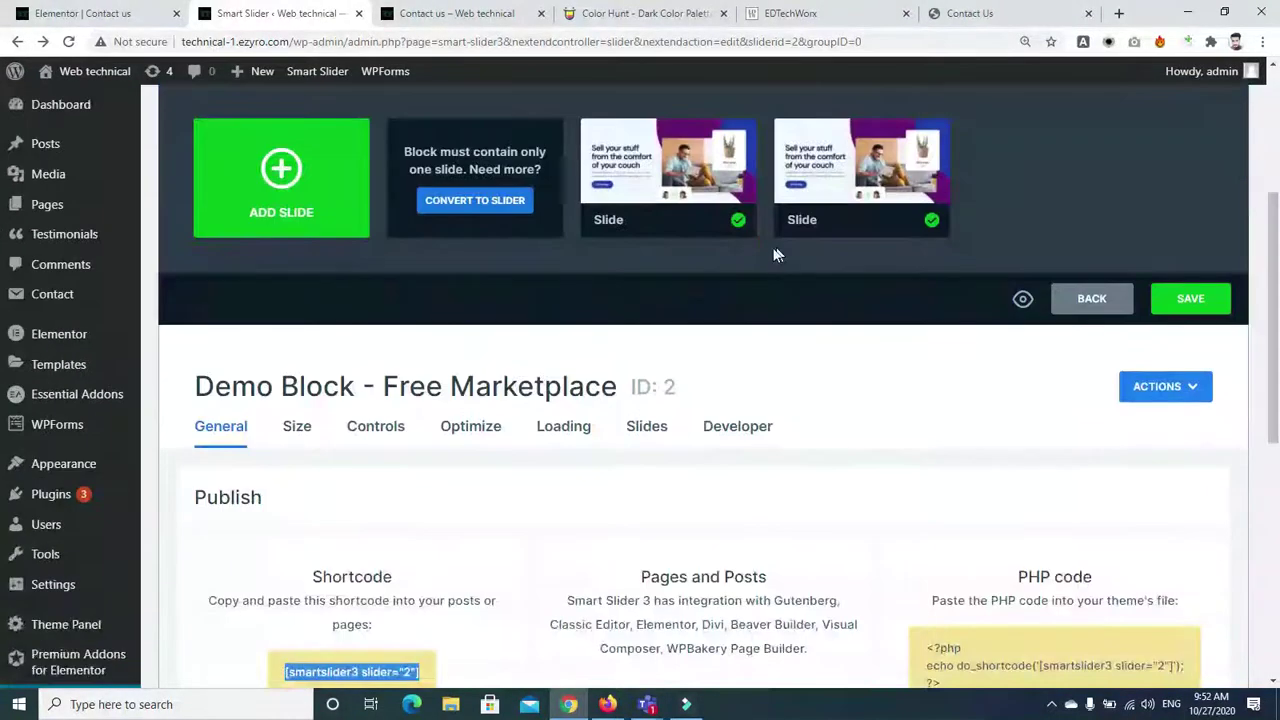
pyautogui.click(647, 430)
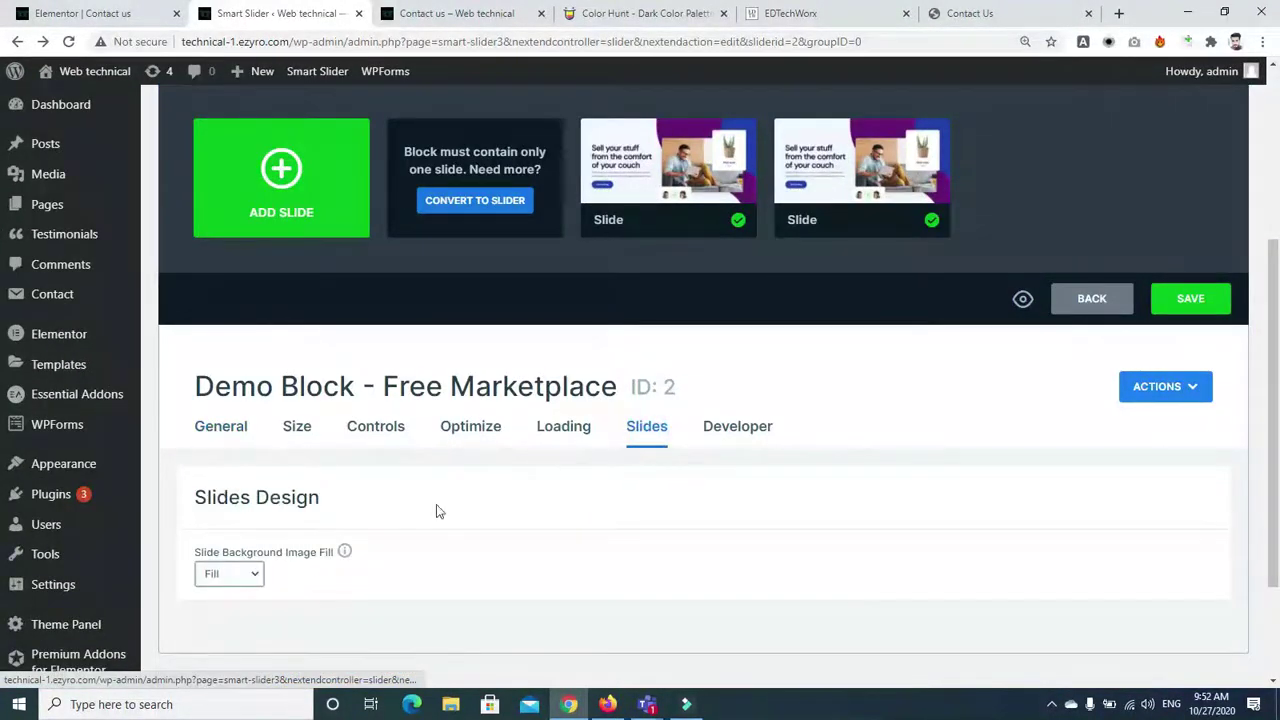
pyautogui.click(367, 428)
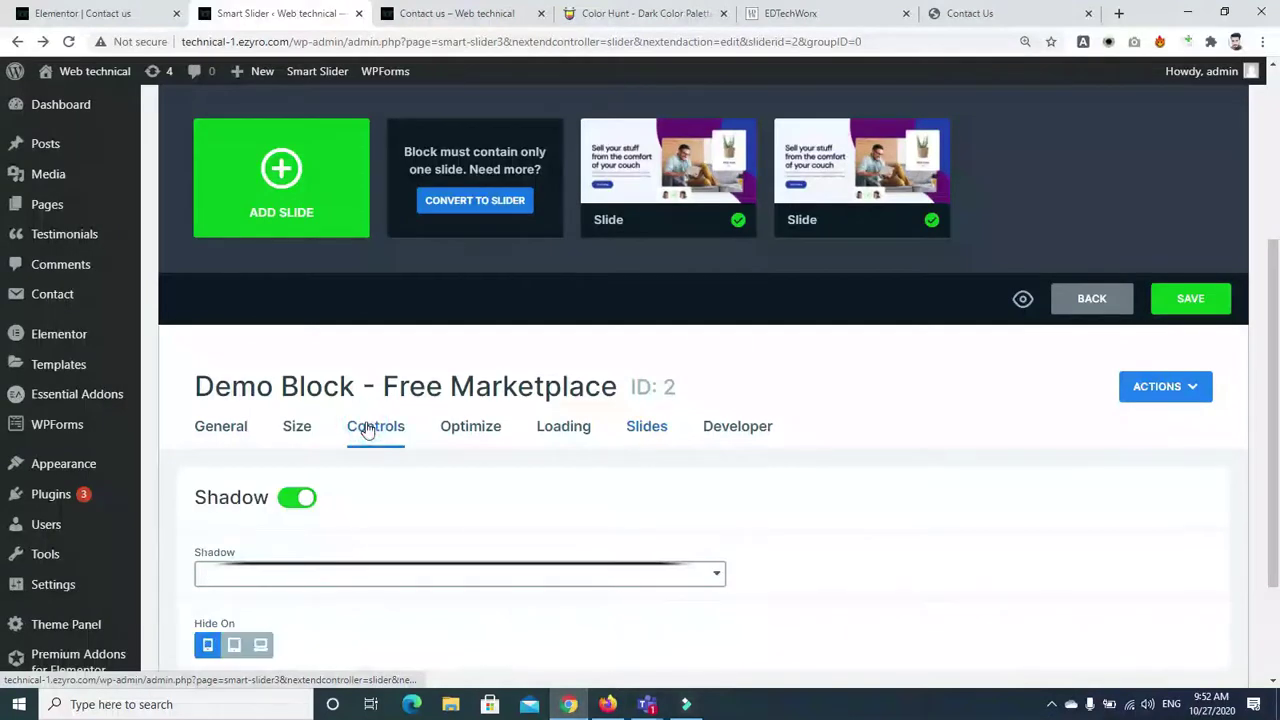
pyautogui.moveTo(1266, 467); pyautogui.dragTo(1266, 550)
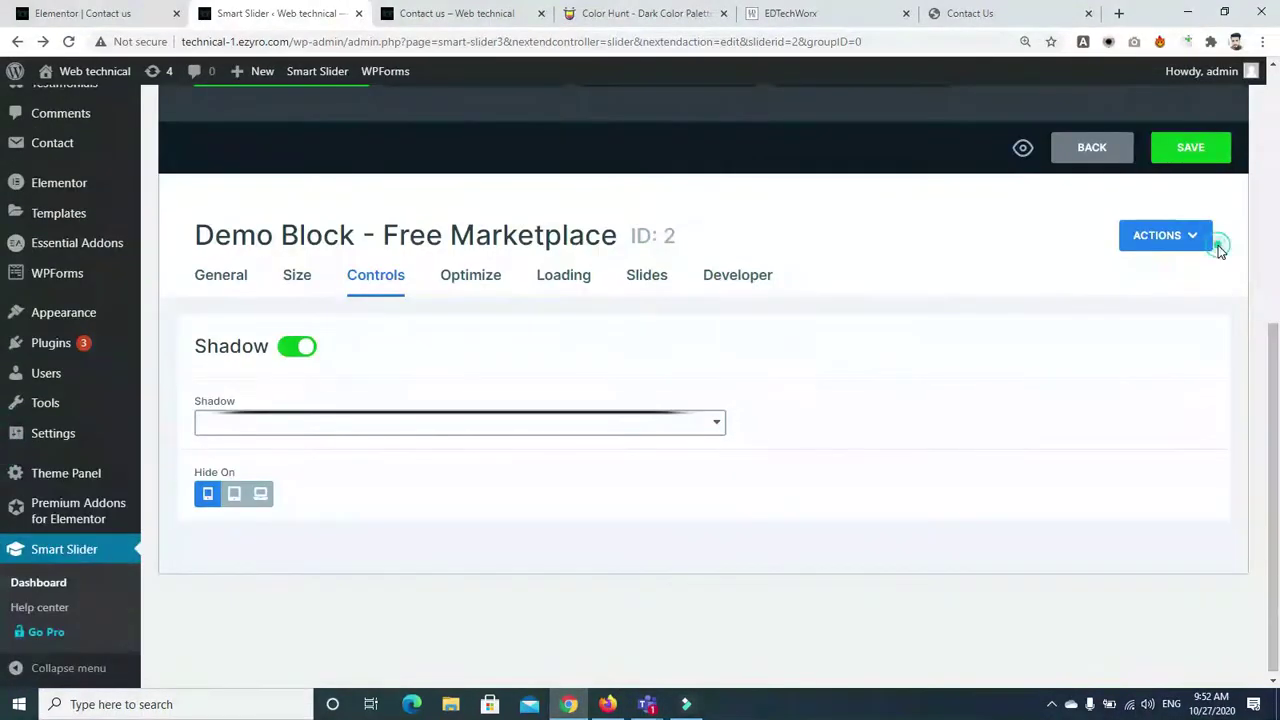
pyautogui.click(1214, 244)
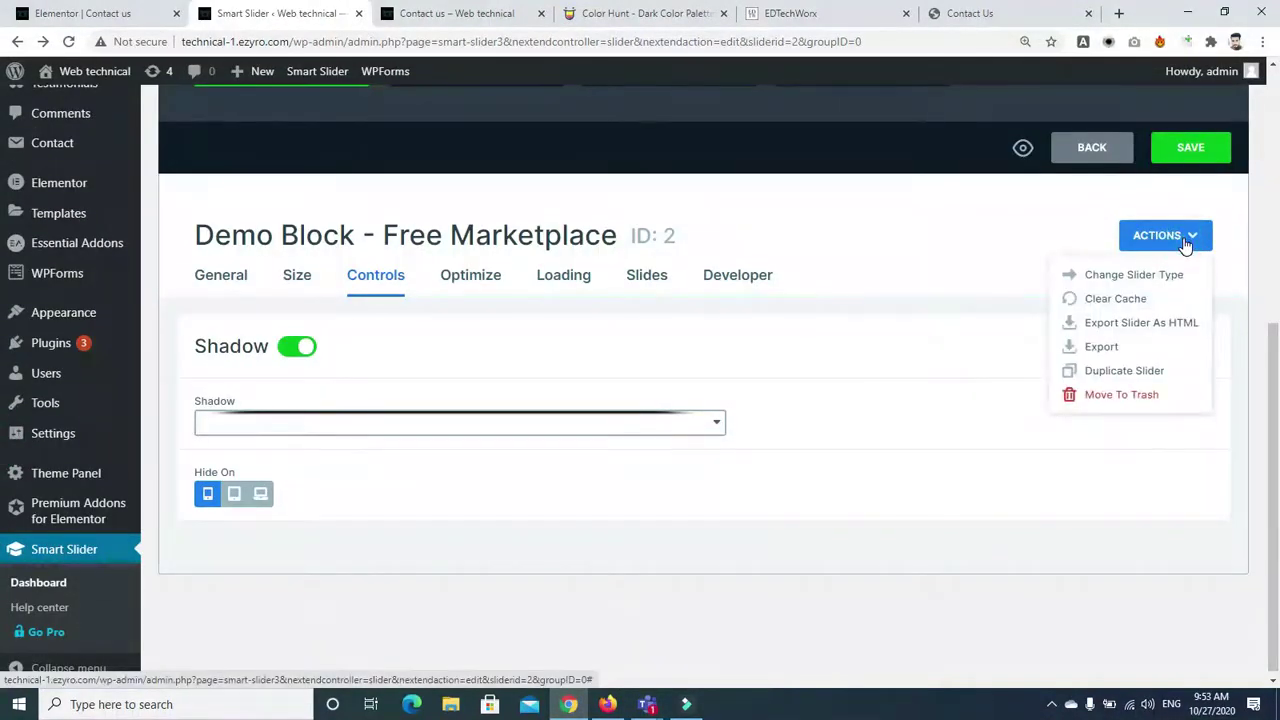
pyautogui.click(1137, 286)
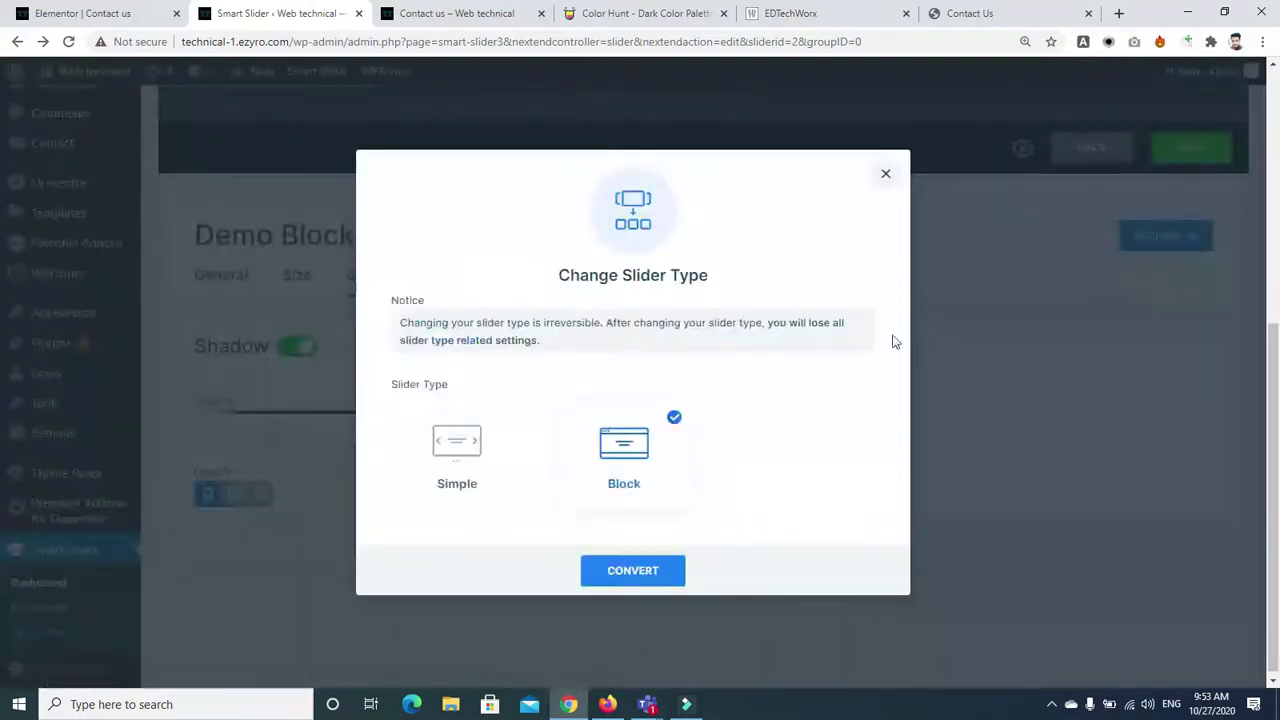
pyautogui.click(886, 176)
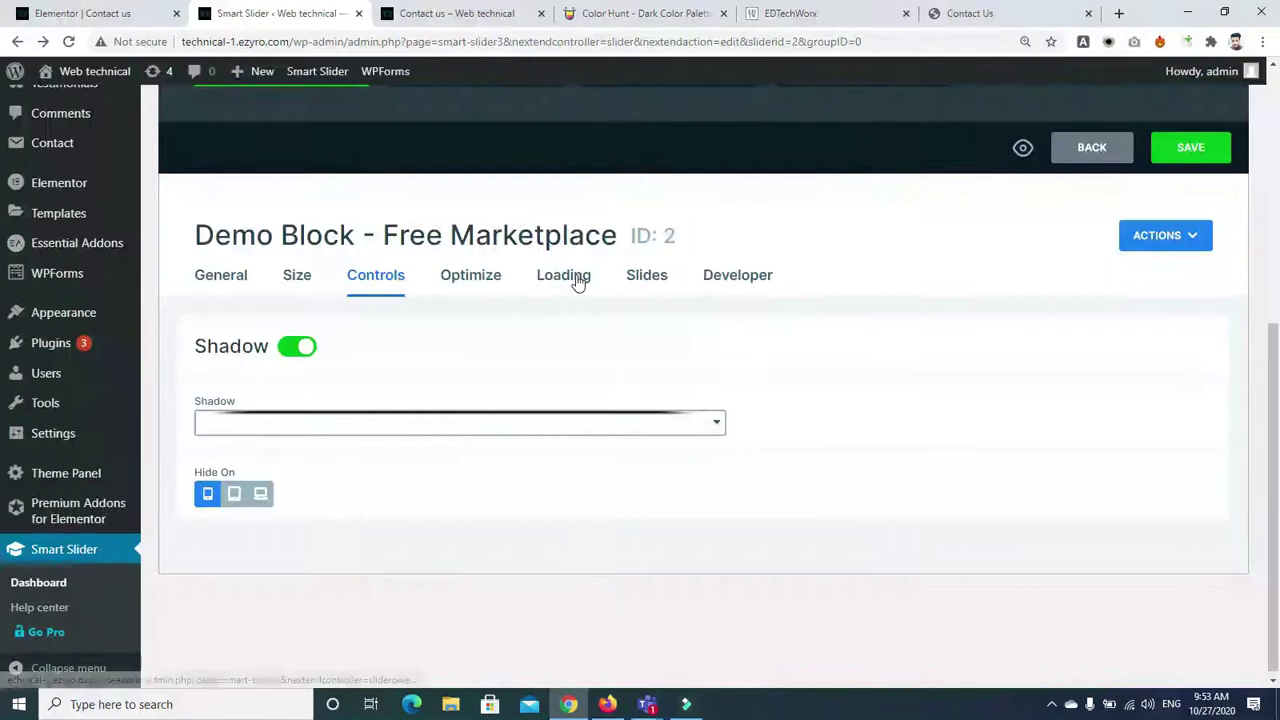
# Set the Loading Type to After page loaded
pyautogui.click(576, 281)
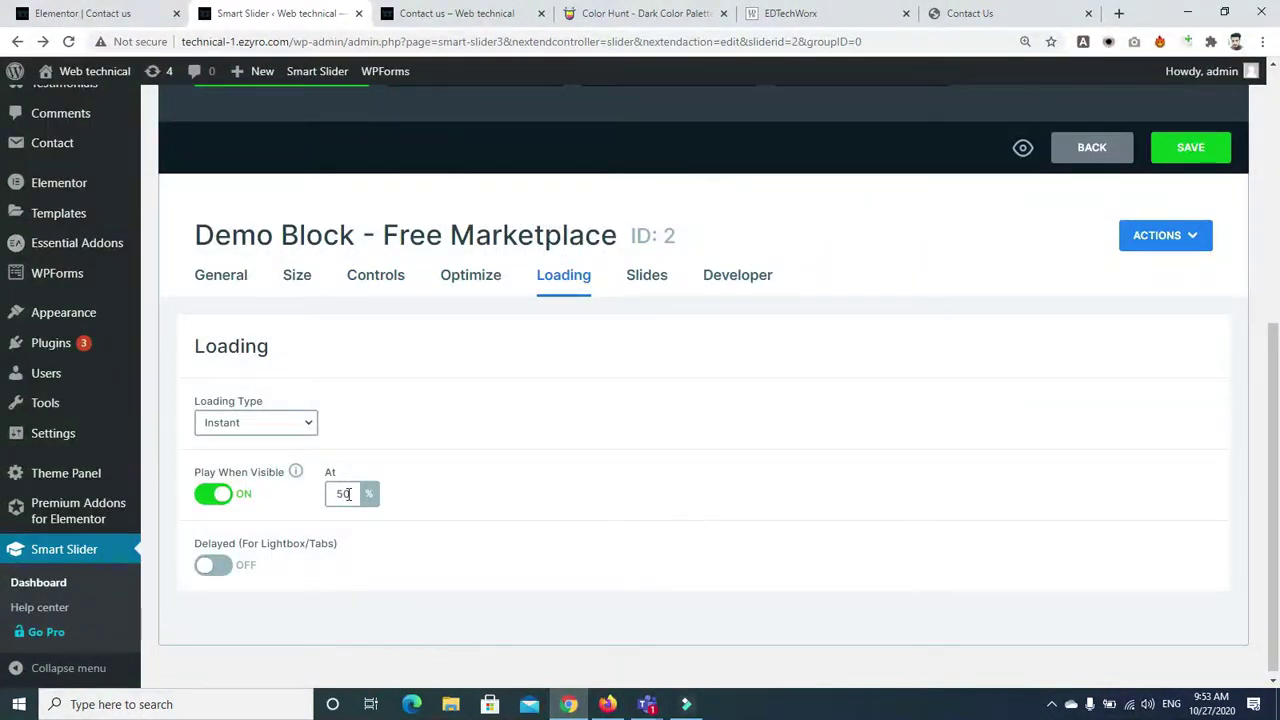
pyautogui.click(281, 430)
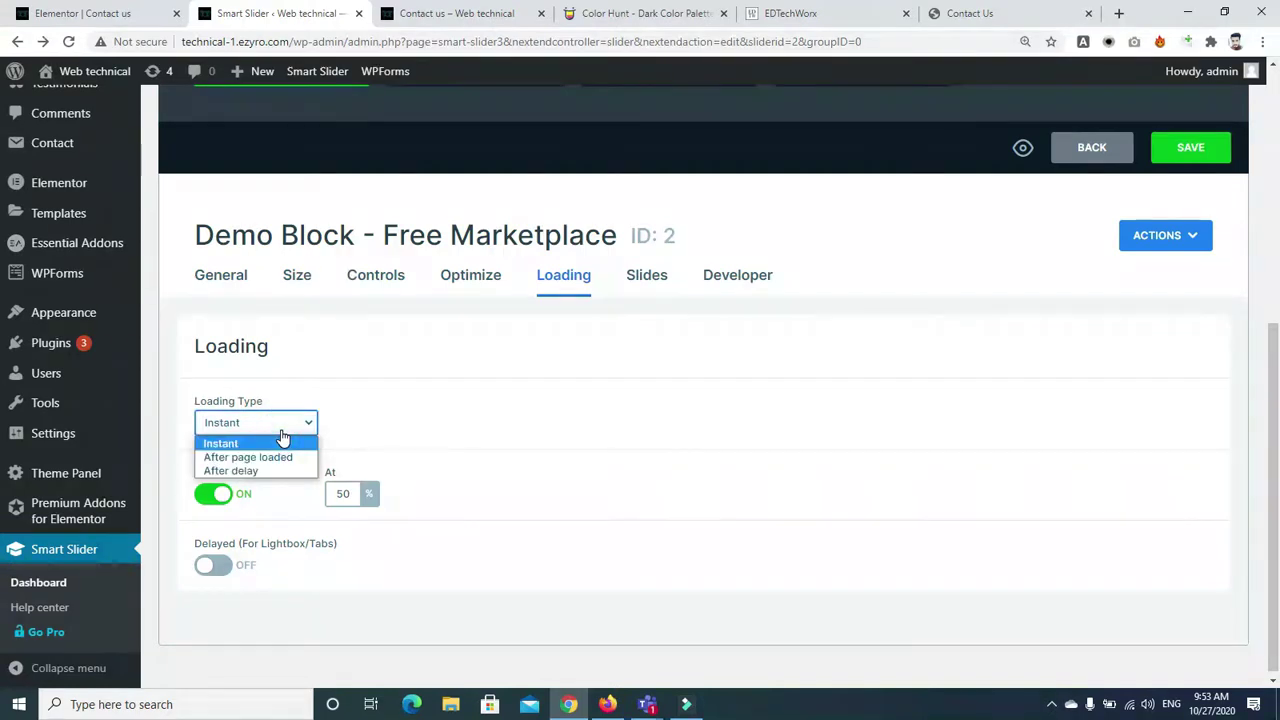
pyautogui.click(282, 457)
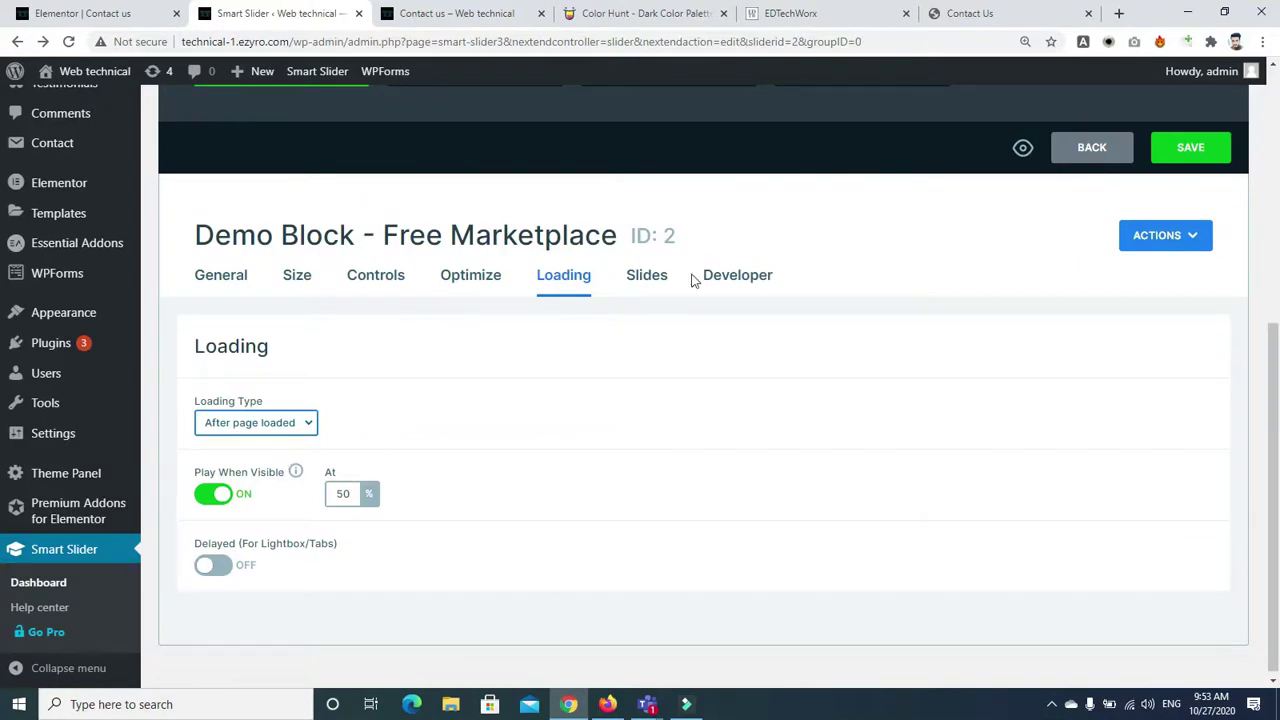
pyautogui.scroll(3, 1275, 370)
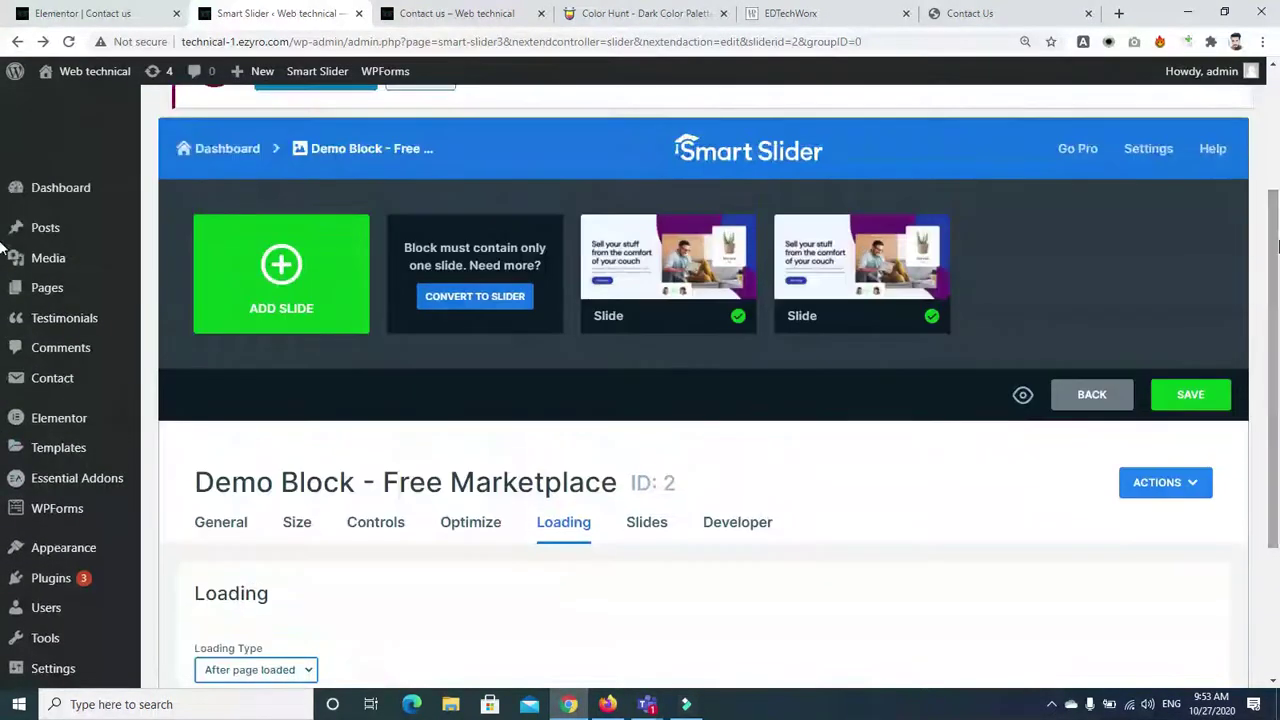
# Stay on the Demo Block page instead of leaving and save its slider settings
pyautogui.moveTo(860, 270)
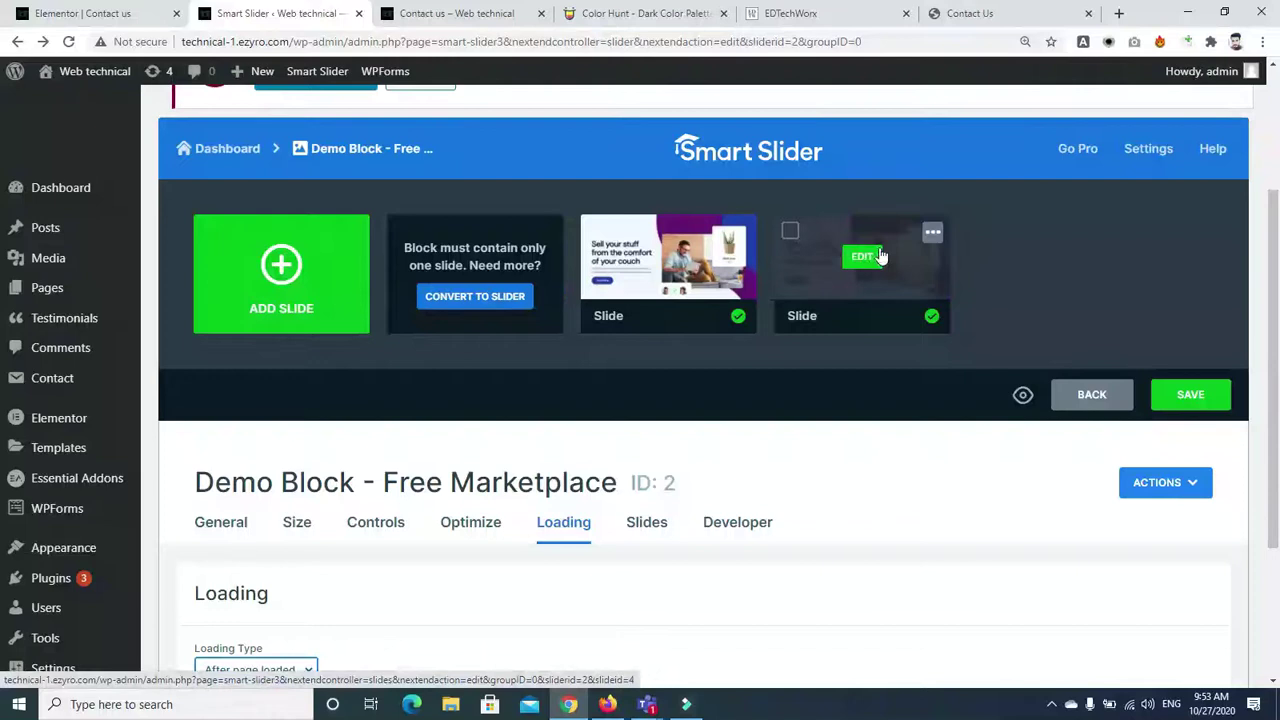
pyautogui.click(864, 260)
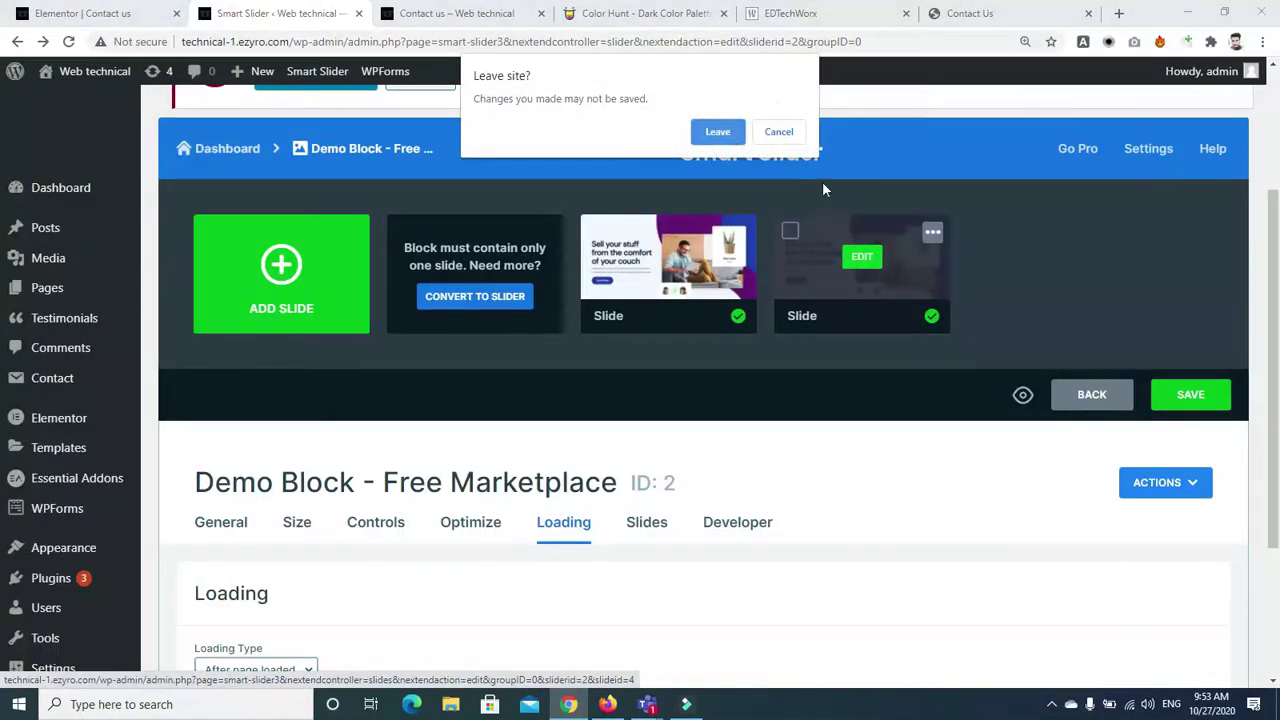
pyautogui.click(779, 133)
pyautogui.click(1184, 394)
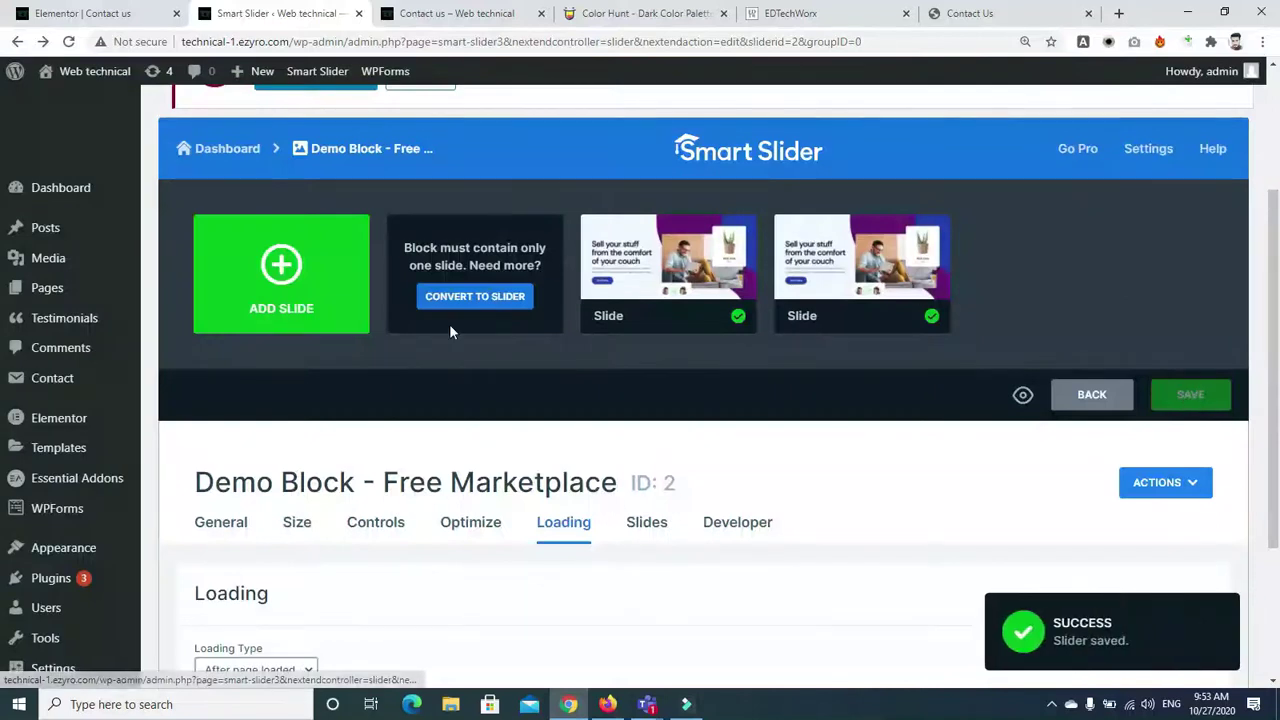
# Go back to the Smart Slider dashboard and edit the Tutorial Slider
pyautogui.click(18, 43)
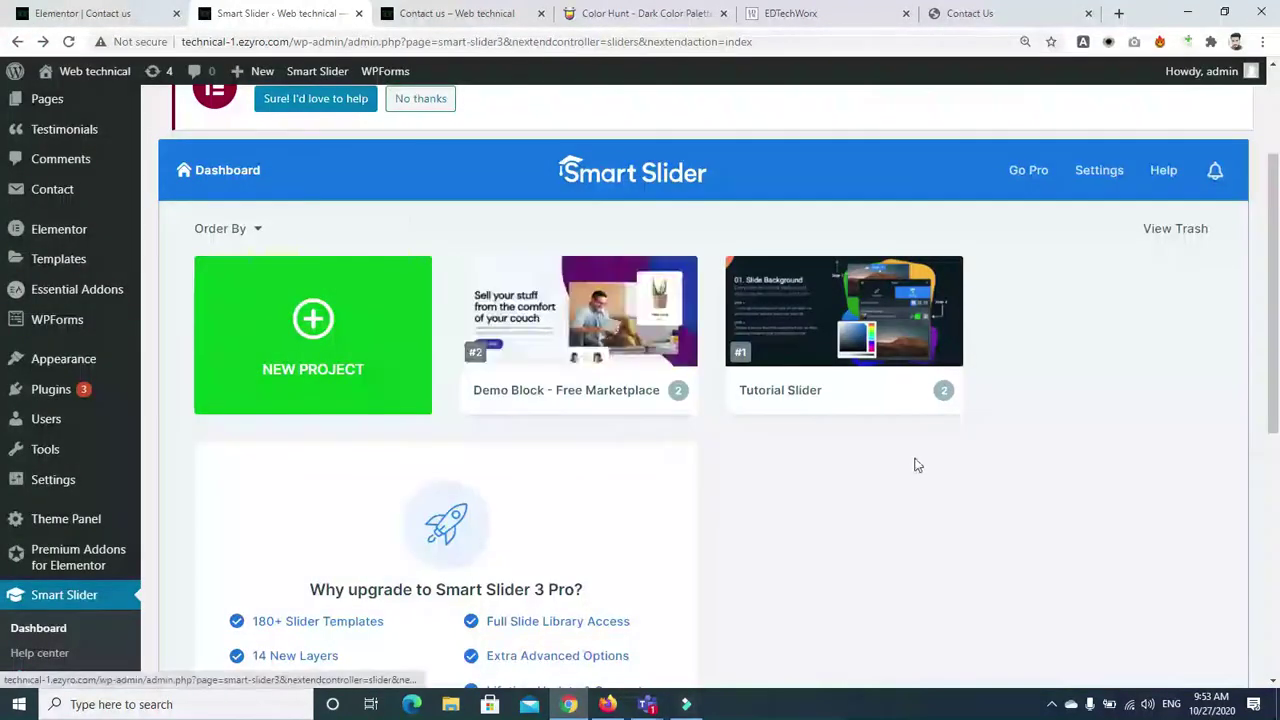
pyautogui.moveTo(586, 352)
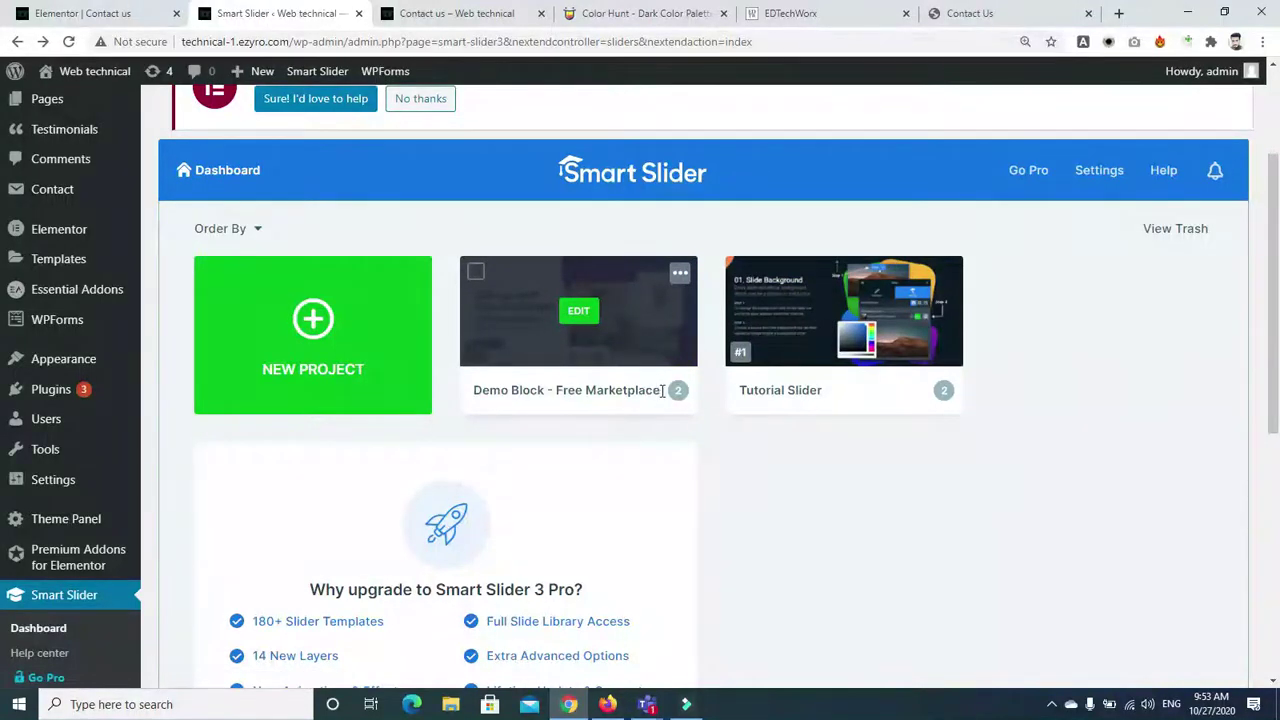
pyautogui.moveTo(829, 383)
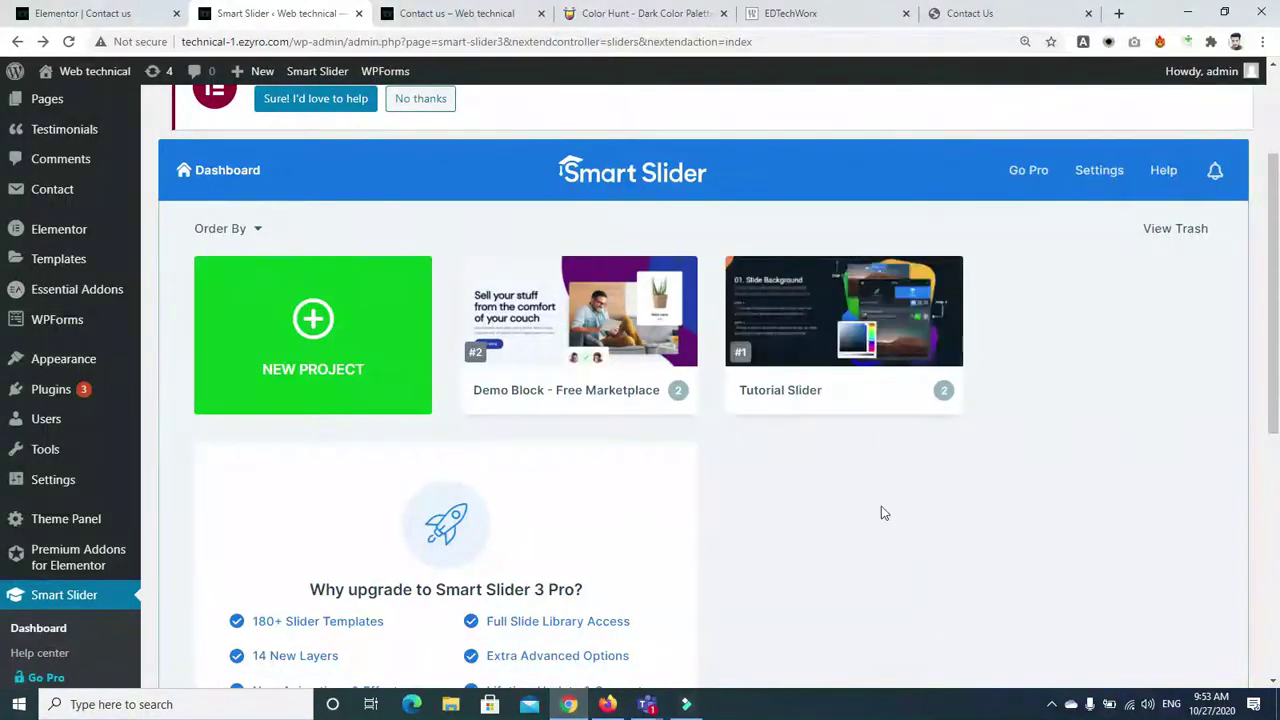
pyautogui.click(845, 310)
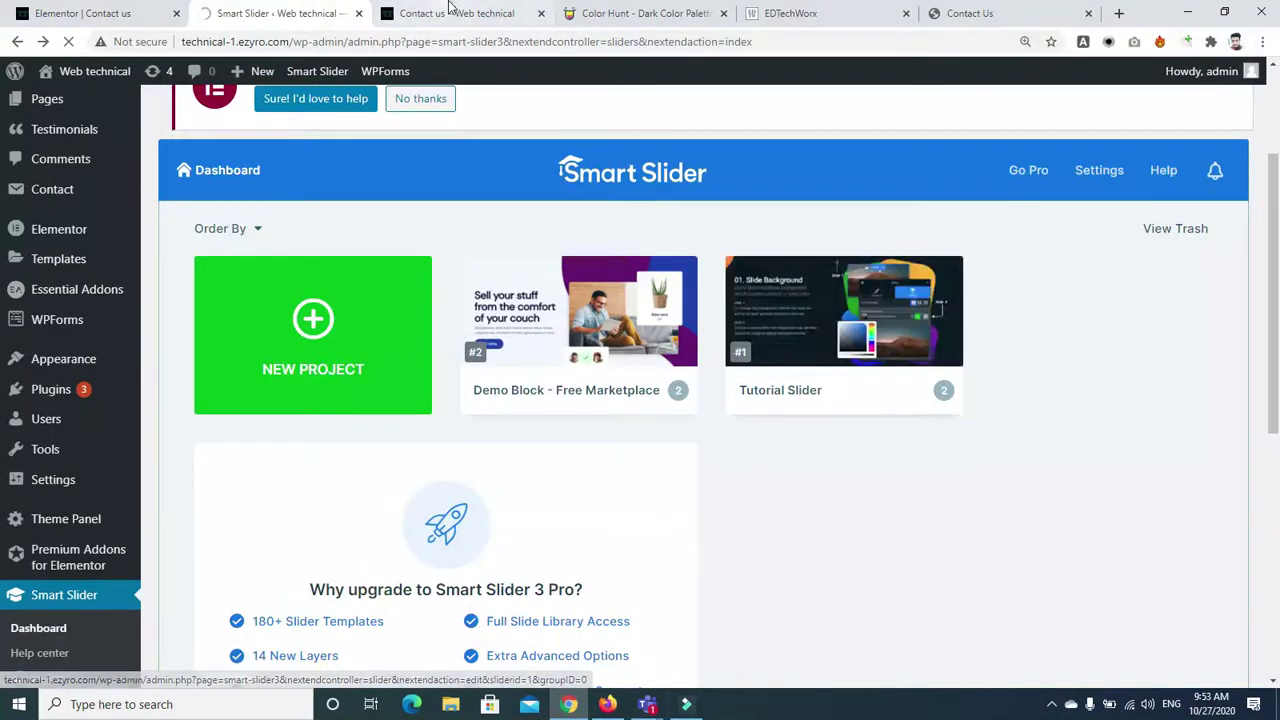
# Look over the live Contact us page, then come back to the Tutorial Slider editor
pyautogui.click(450, 14)
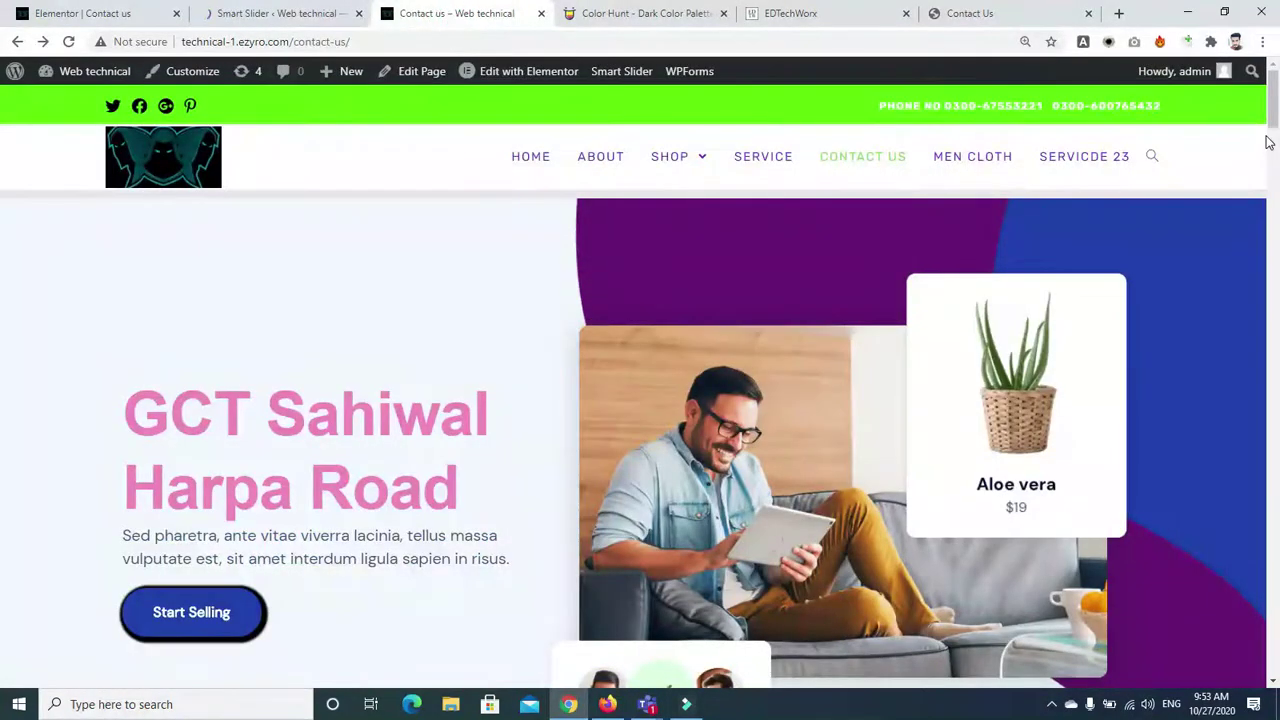
pyautogui.scroll(-5, 2, 130)
pyautogui.scroll(3, 2, 130)
pyautogui.scroll(-2, 2, 135)
pyautogui.scroll(2, 2, 135)
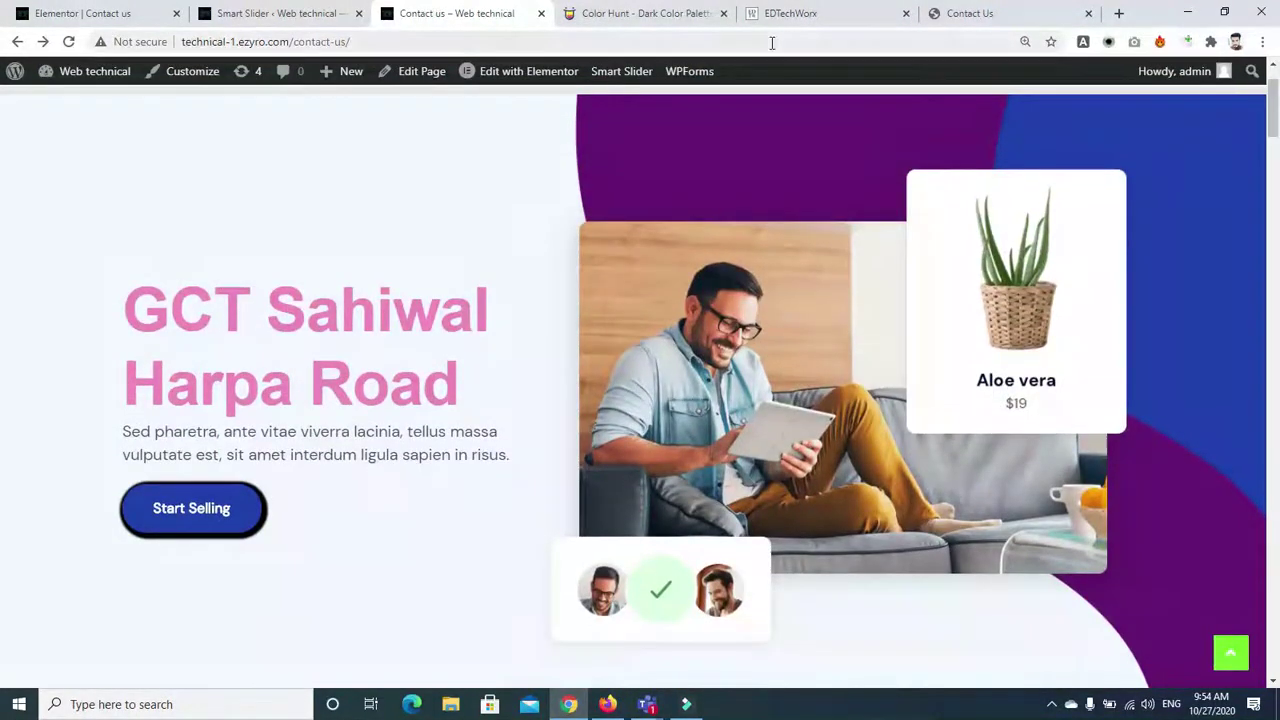
pyautogui.click(238, 16)
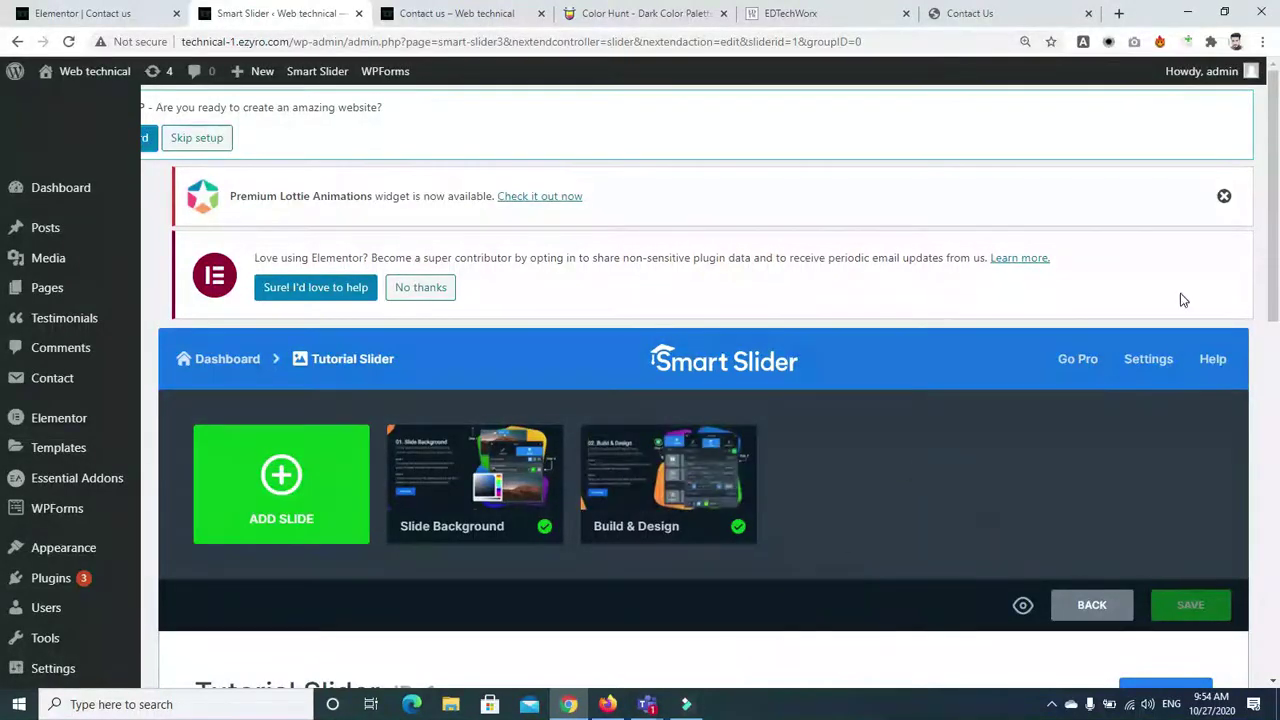
# Paste the Tutorial Slider shortcode [smartslider3 slider="1"] over the Elementor heading text
pyautogui.scroll(-5, 700, 503)
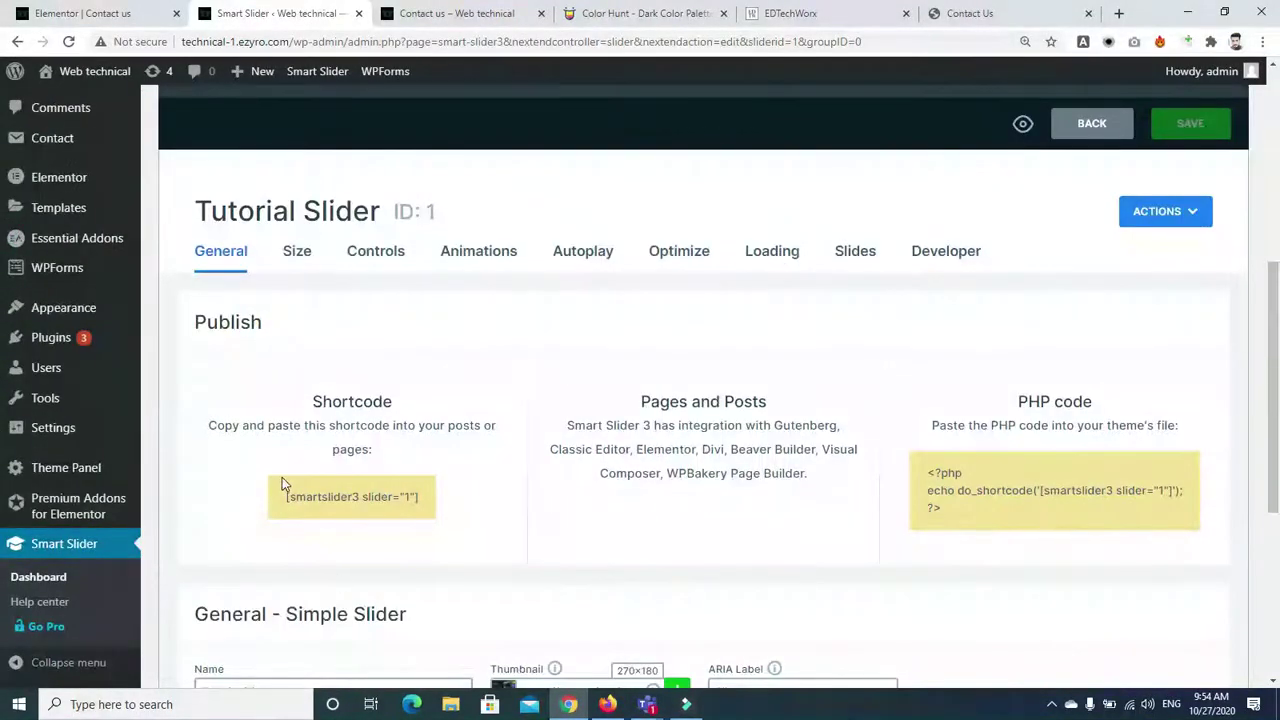
pyautogui.moveTo(288, 497); pyautogui.dragTo(441, 507)
pyautogui.hotkey('ctrl', 'c')
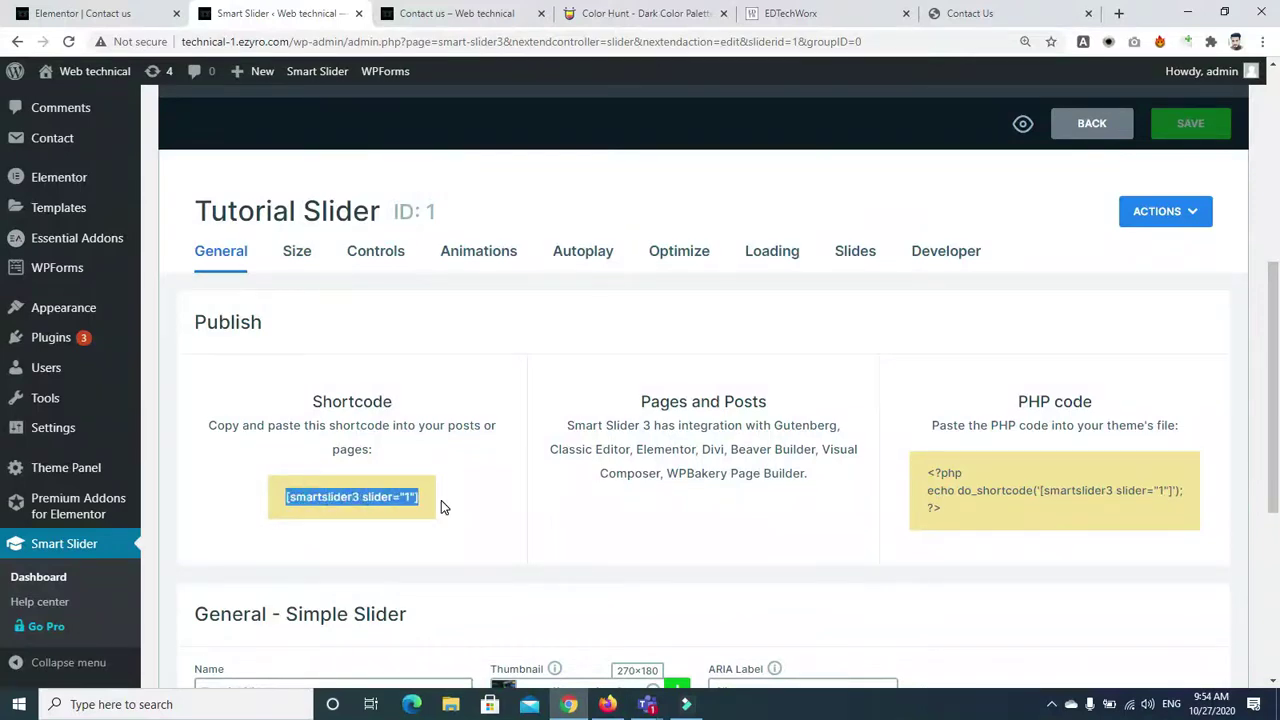
pyautogui.click(452, 13)
pyautogui.click(113, 15)
pyautogui.tripleClick(151, 222)
pyautogui.hotkey('ctrl', 'v')
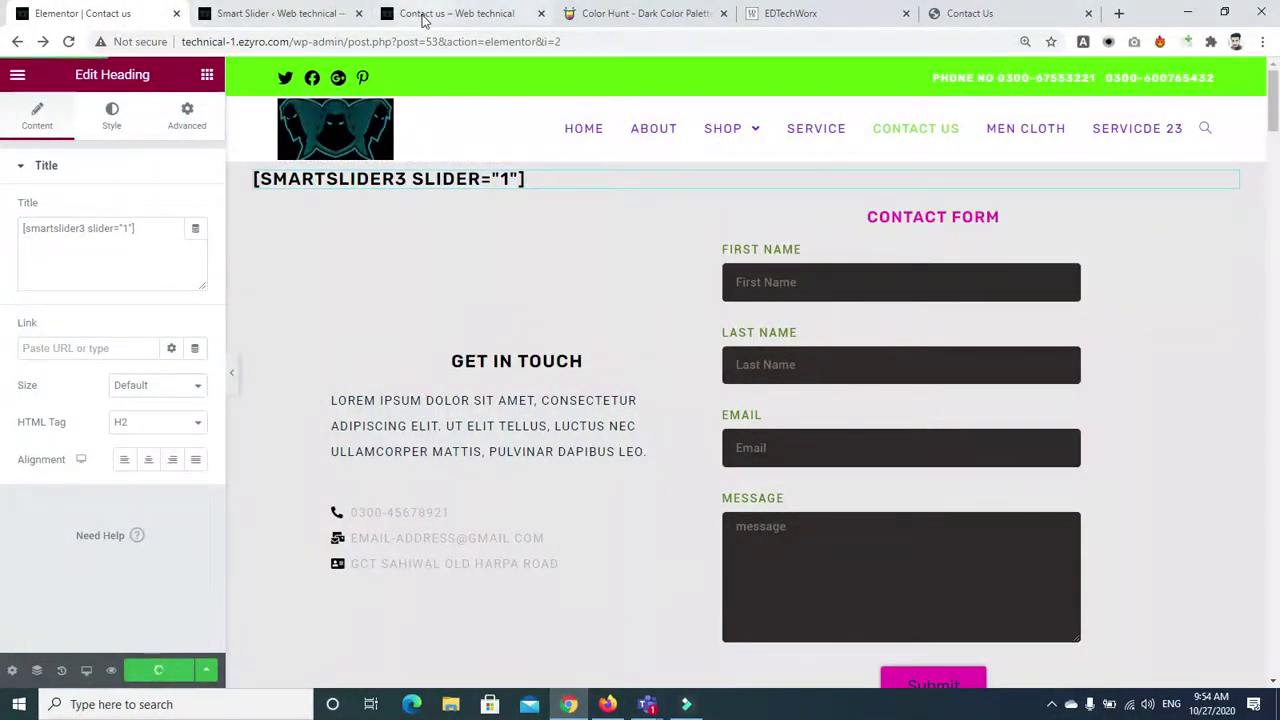
pyautogui.click(455, 13)
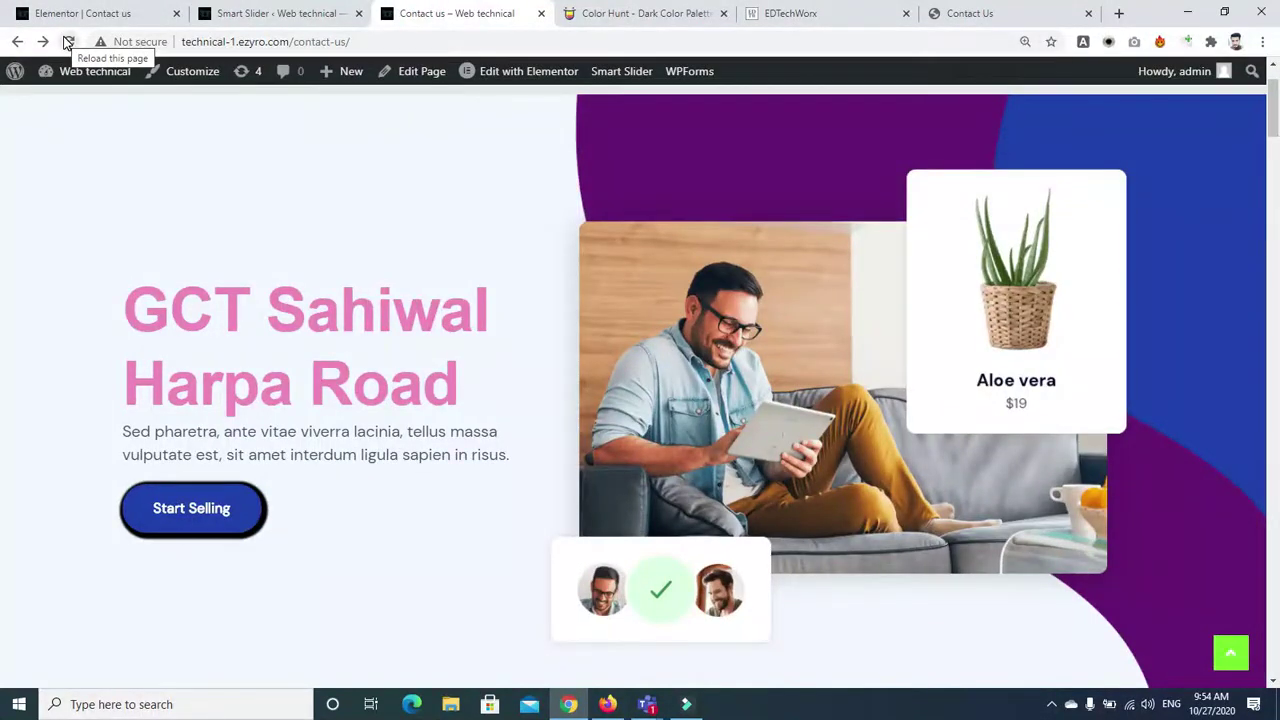
# Reload Contact us, flip between the Slide Background and Build & Design slides, then return to settings
pyautogui.click(67, 42)
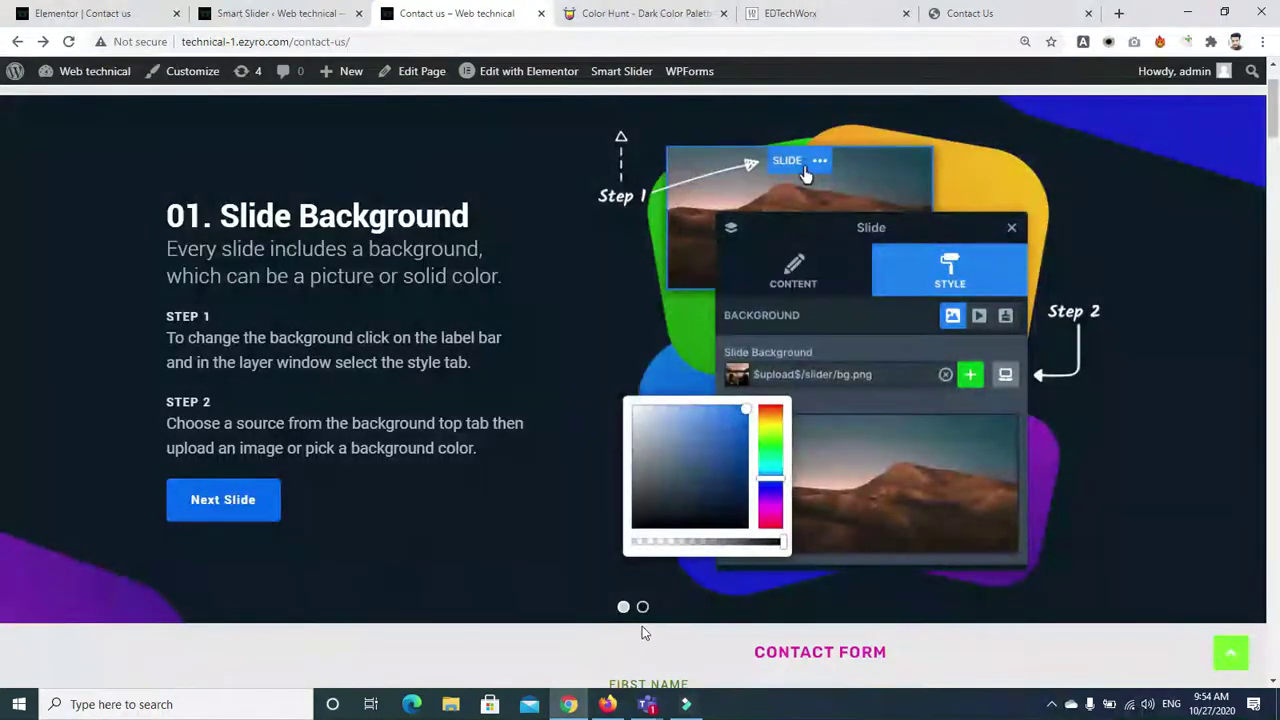
pyautogui.click(643, 608)
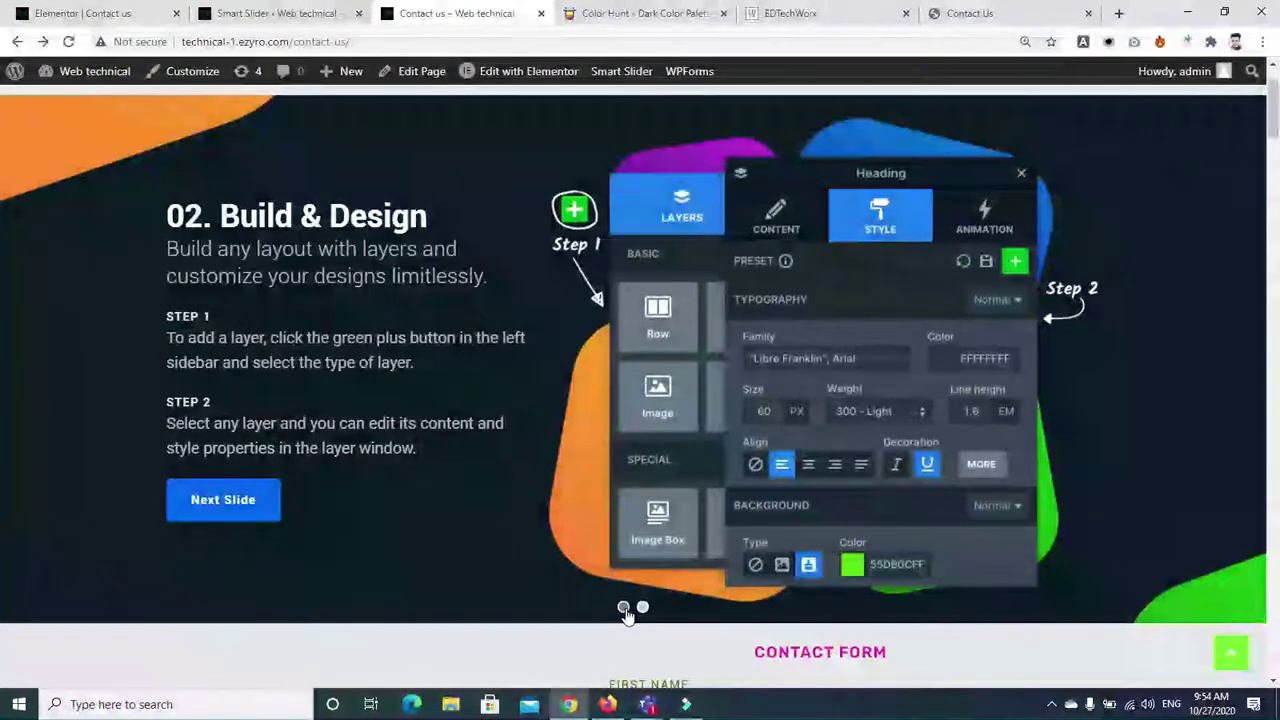
pyautogui.click(624, 607)
pyautogui.click(643, 607)
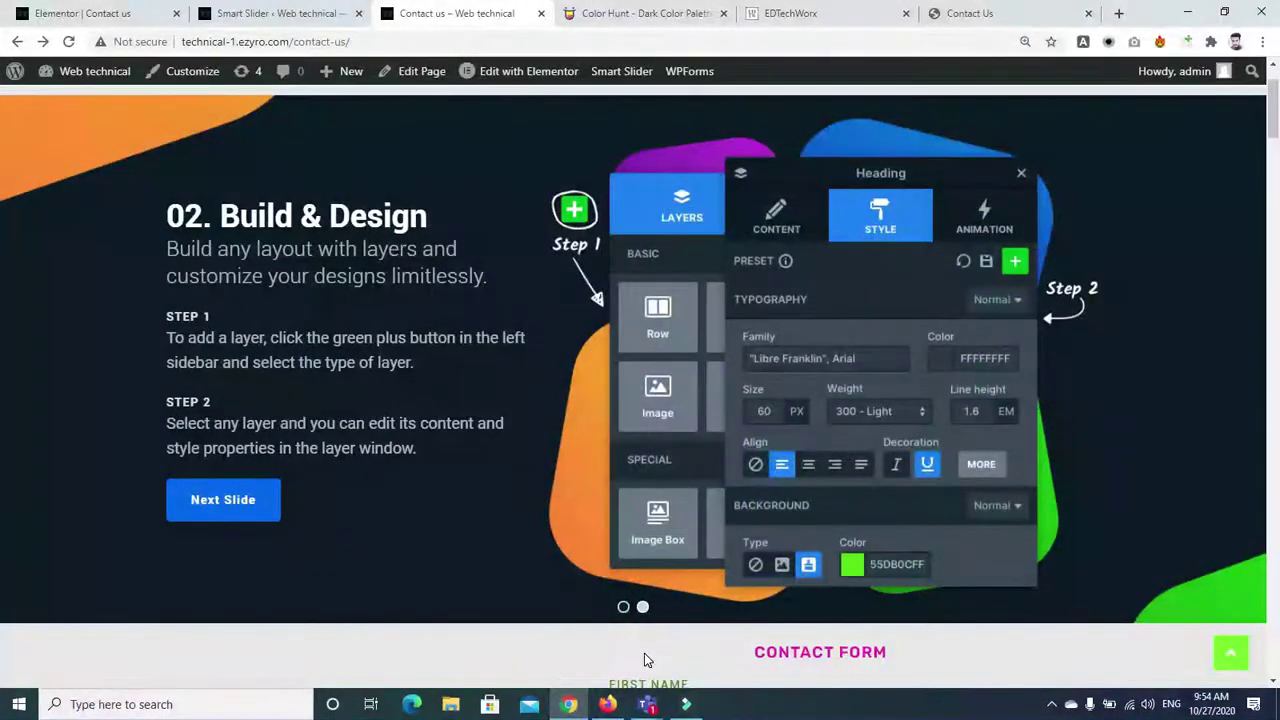
pyautogui.click(623, 607)
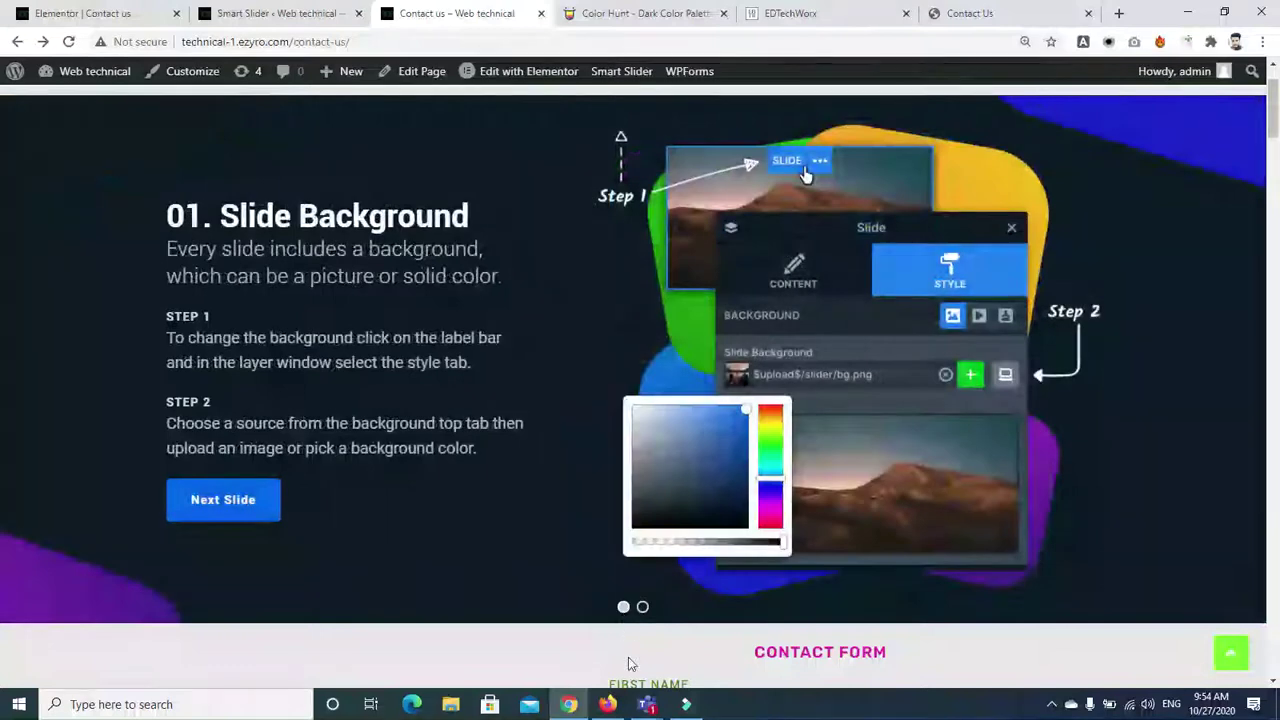
pyautogui.click(286, 14)
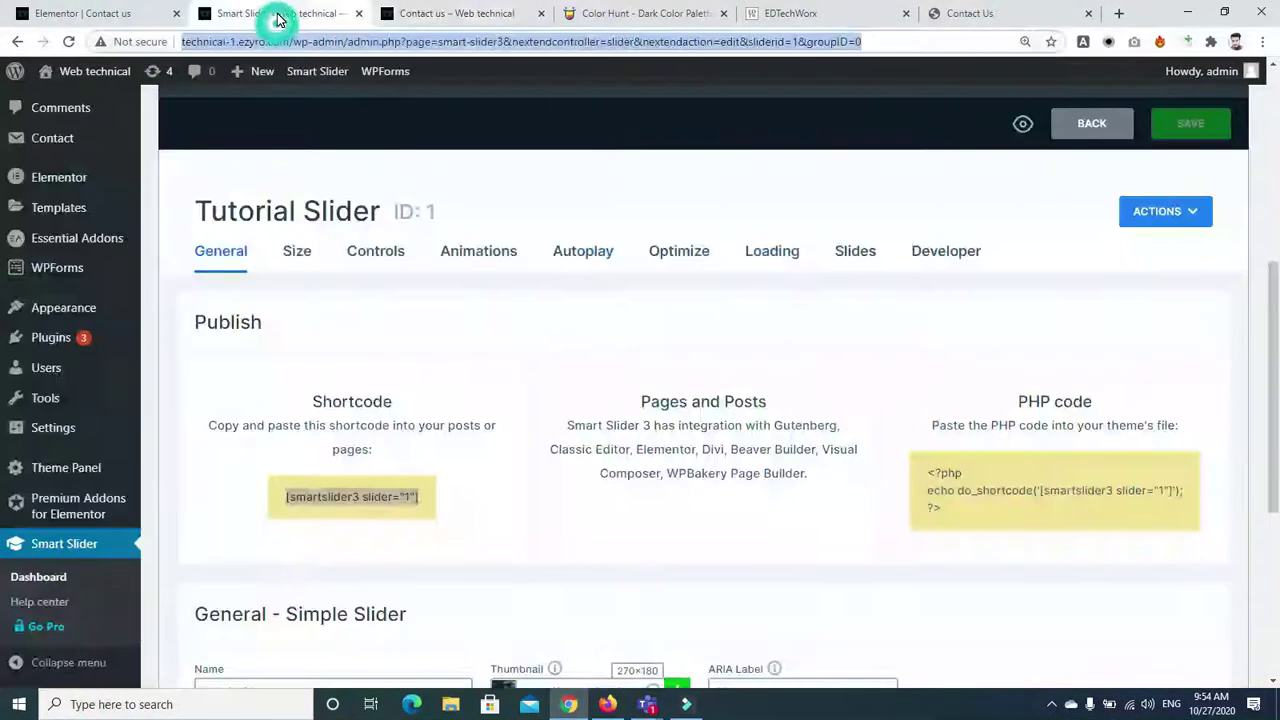
pyautogui.scroll(1, 1067, 337)
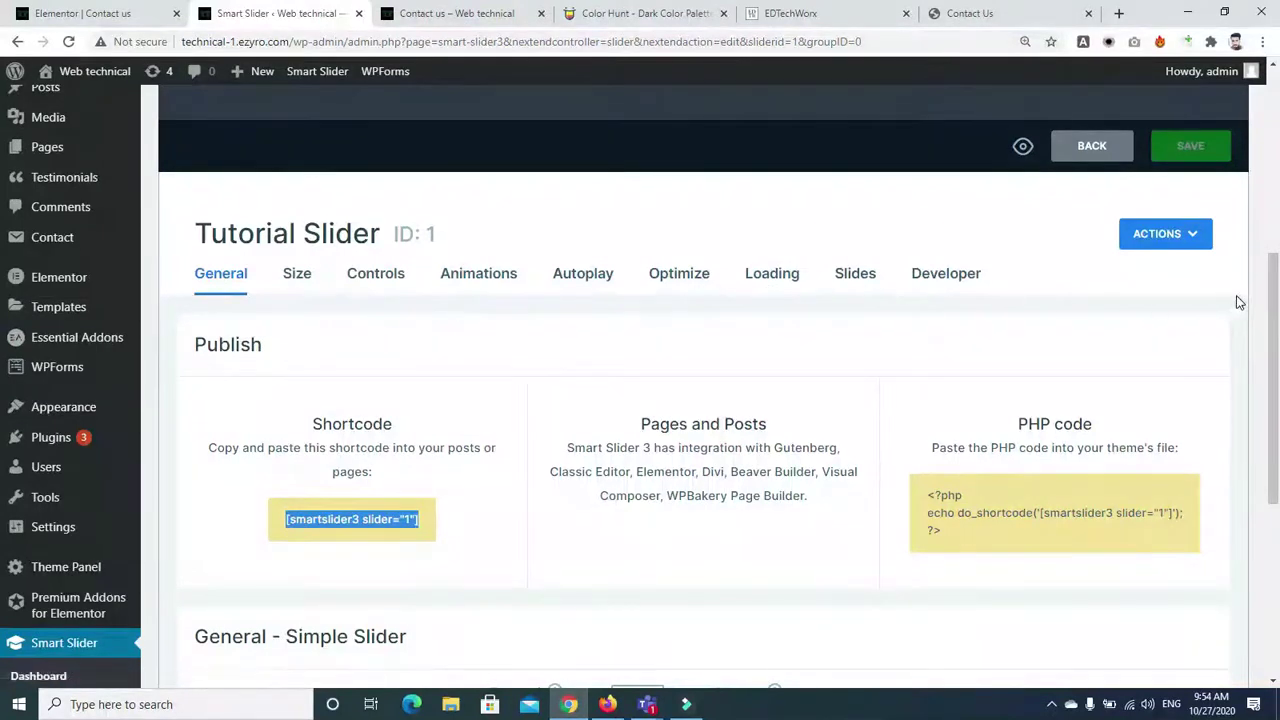
# Go back to the slider dashboard and open Demo Block - Free Marketplace for editing
pyautogui.moveTo(1272, 300); pyautogui.dragTo(811, 129)
pyautogui.click(20, 42)
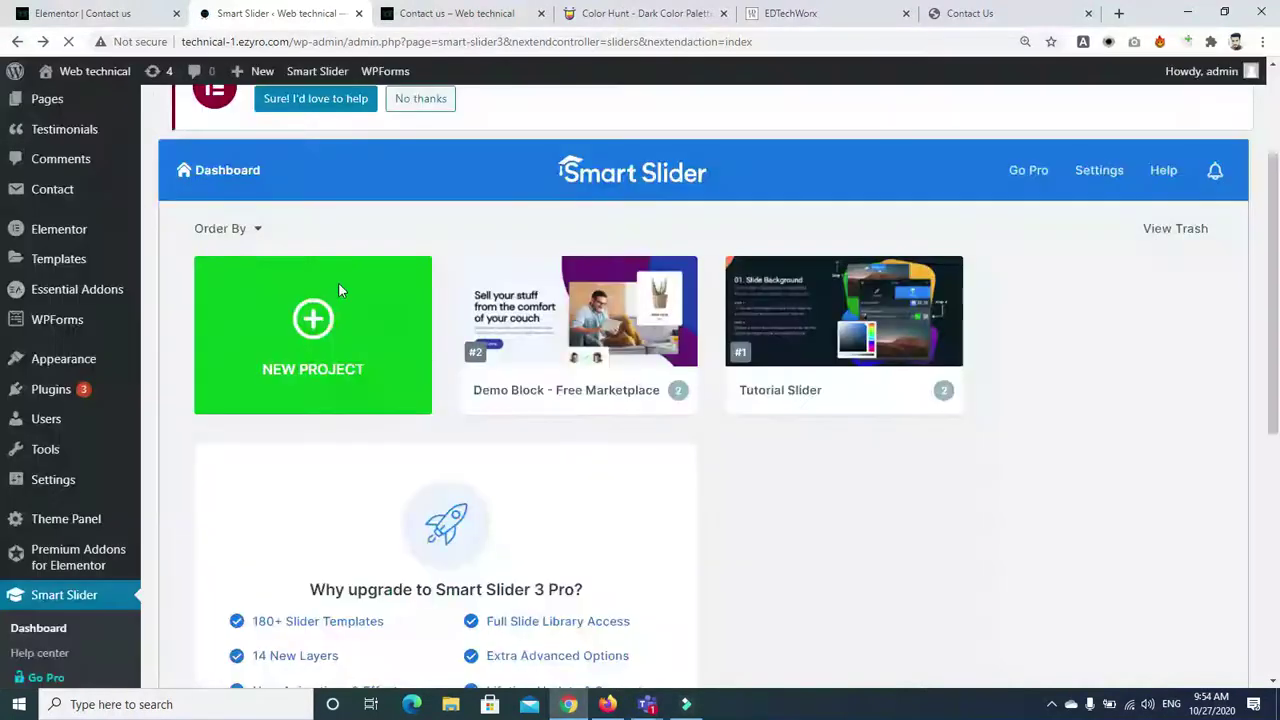
pyautogui.moveTo(590, 350)
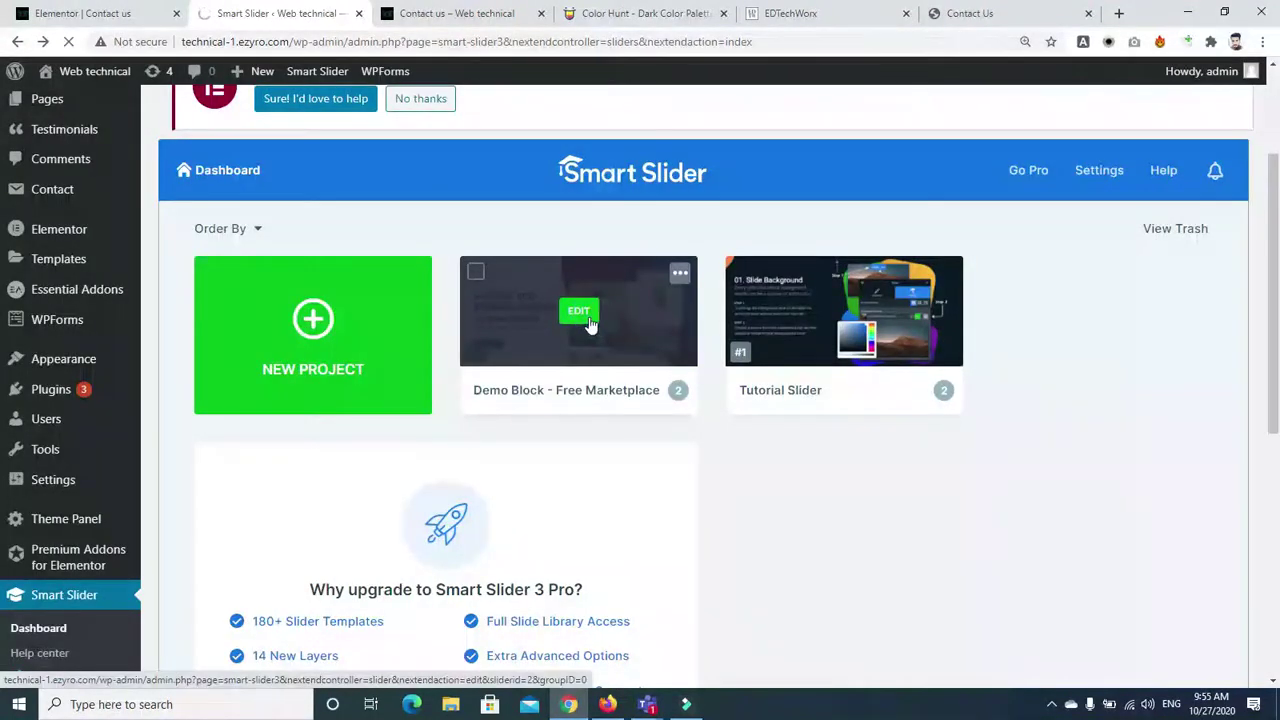
pyautogui.click(589, 320)
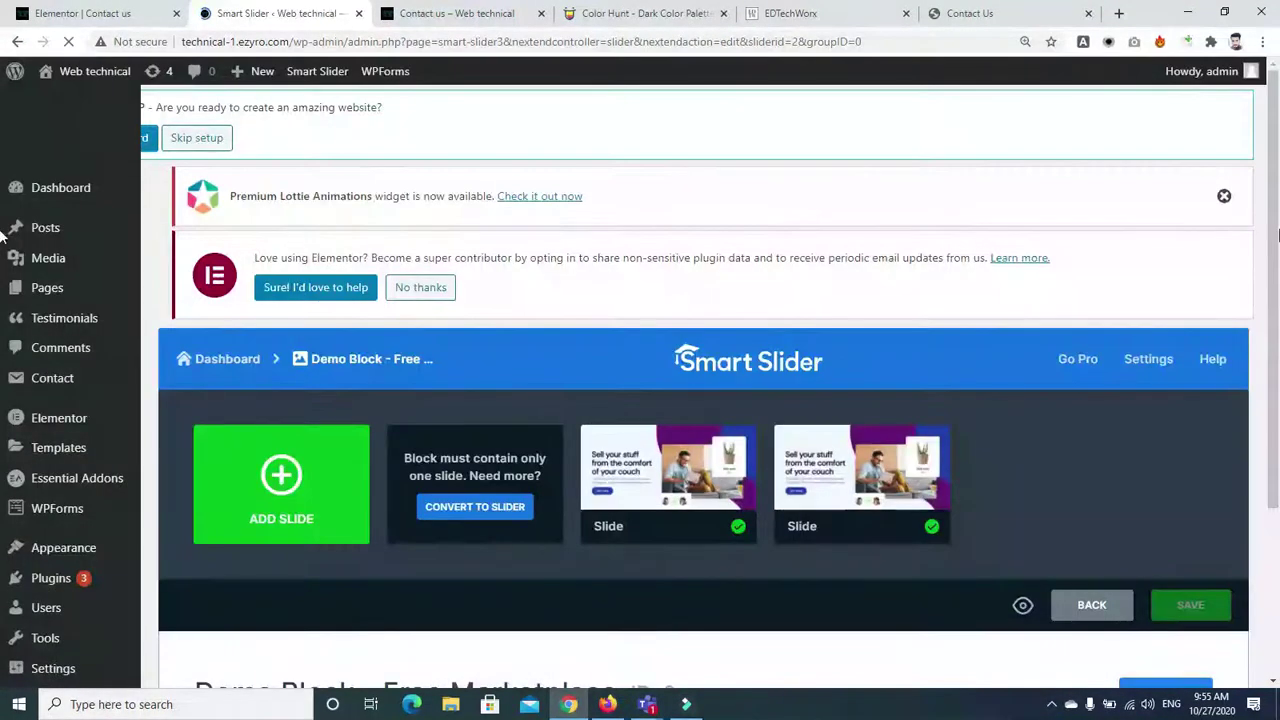
# Start converting the Demo Block into a slider to reach the slider-type choice
pyautogui.scroll(-3, 921, 563)
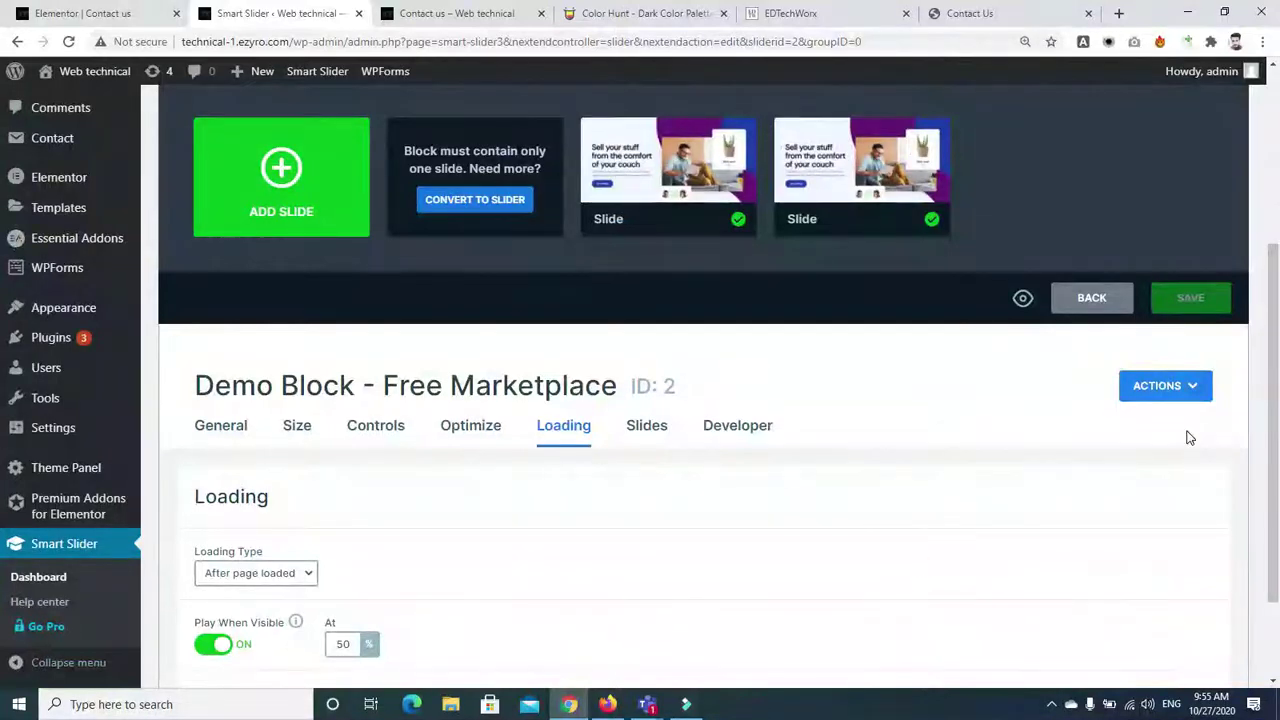
pyautogui.moveTo(1275, 388); pyautogui.dragTo(1277, 300)
pyautogui.moveTo(651, 243)
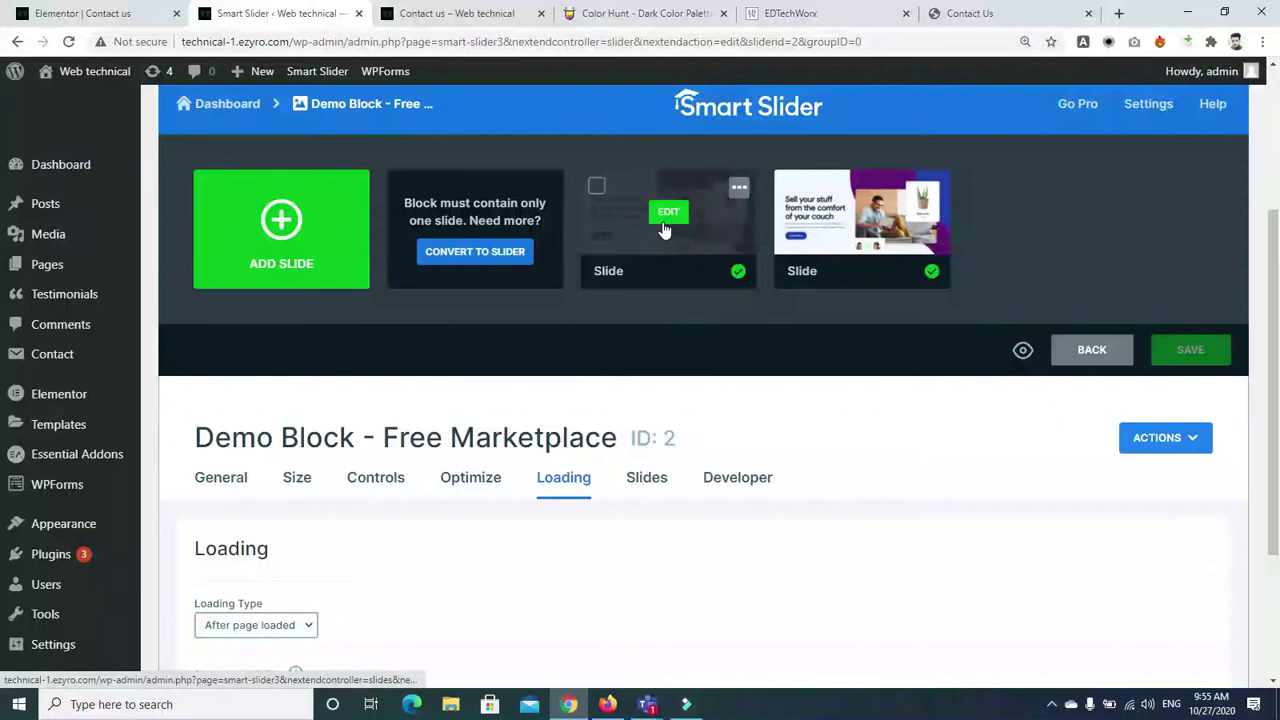
pyautogui.click(476, 251)
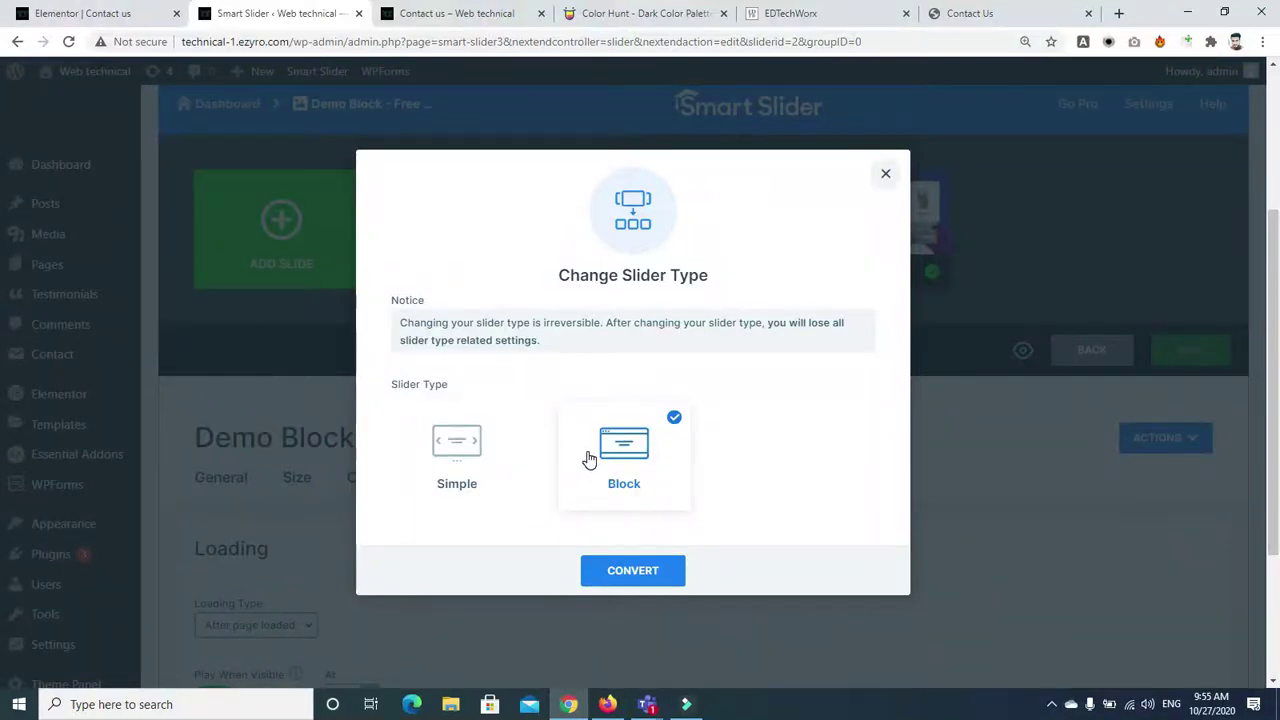
# Convert the Demo Block into the Simple slider type
pyautogui.click(425, 440)
pyautogui.click(629, 568)
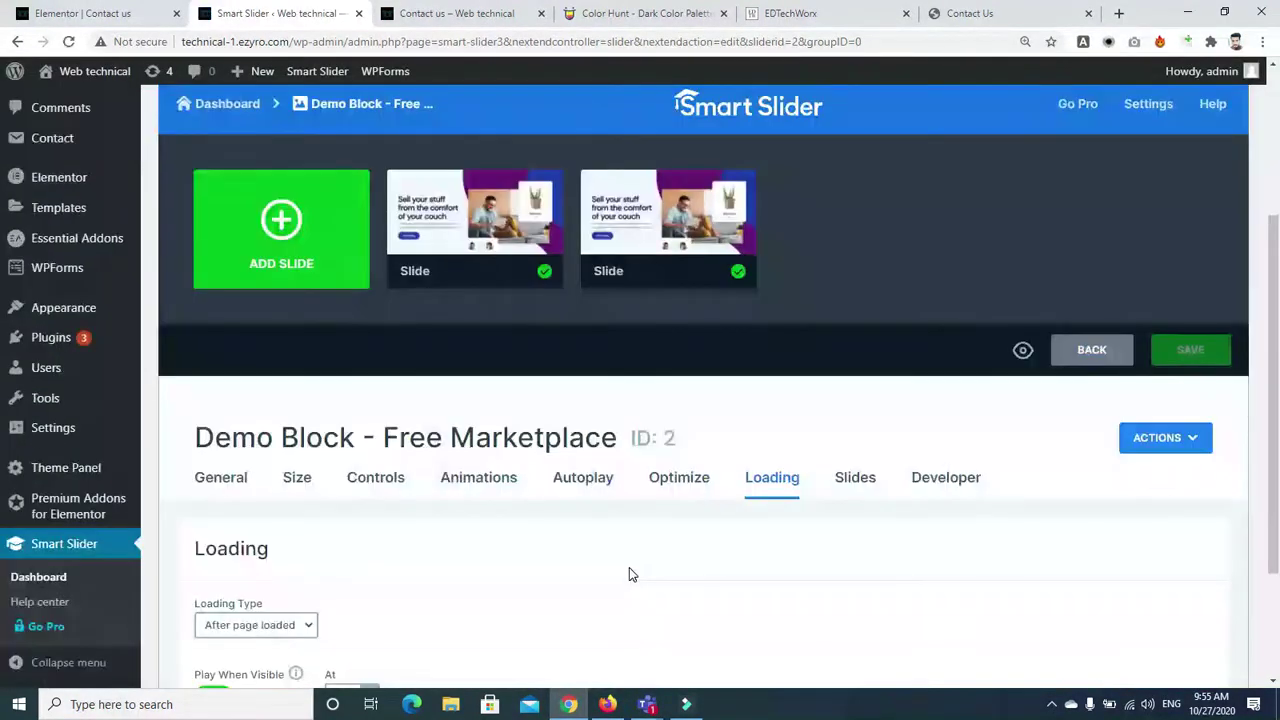
pyautogui.moveTo(1275, 350); pyautogui.dragTo(1276, 462)
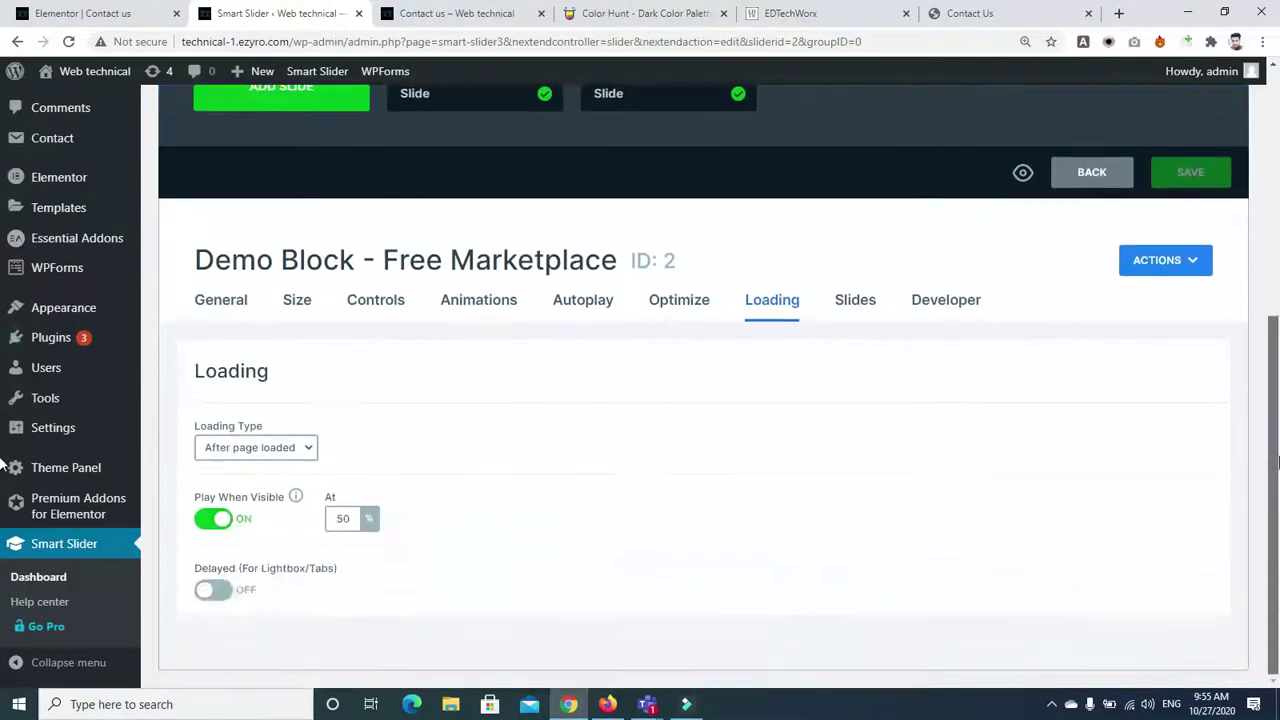
# Set the slider's main animation to Fade in the Animations settings
pyautogui.click(845, 299)
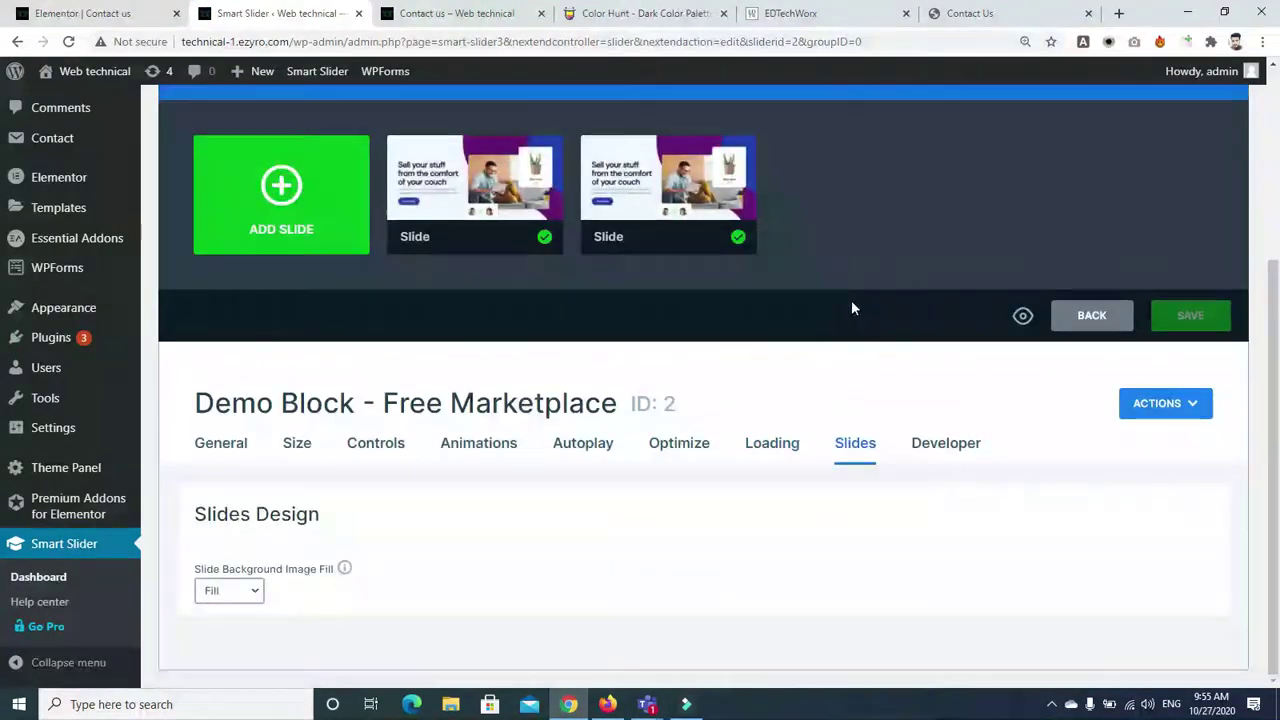
pyautogui.click(480, 451)
pyautogui.scroll(-2, 960, 450)
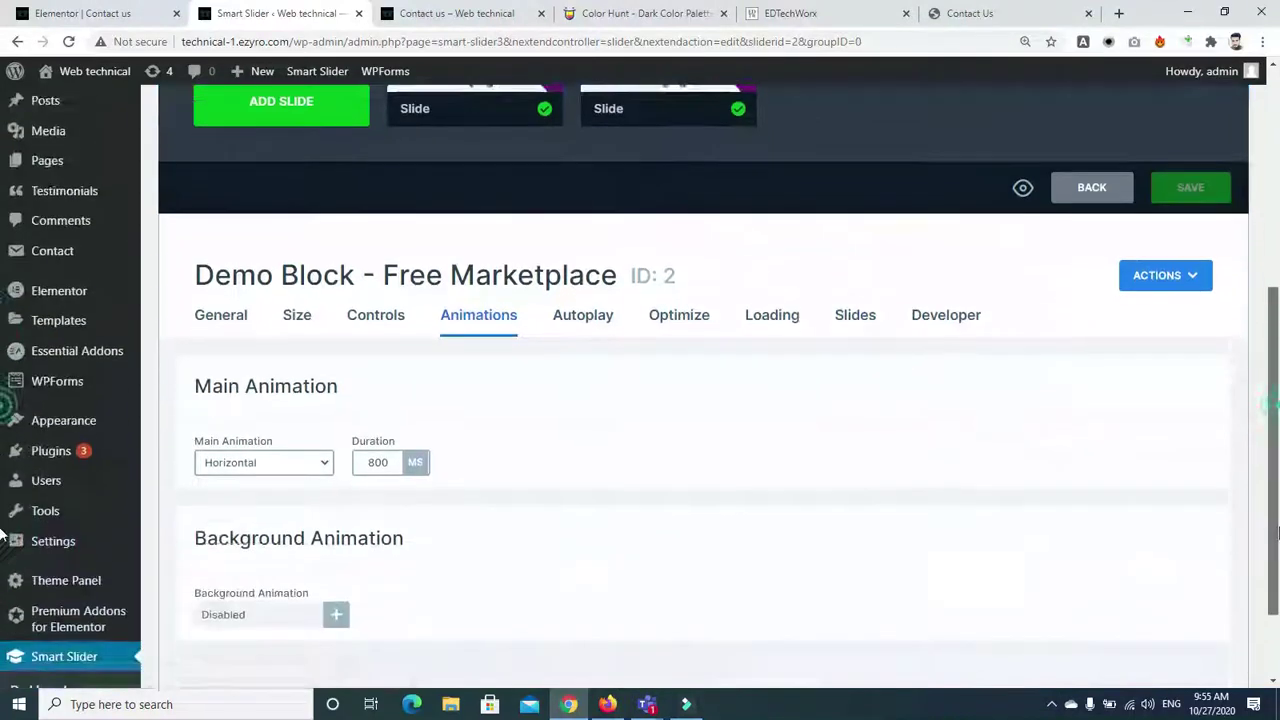
pyautogui.click(317, 441)
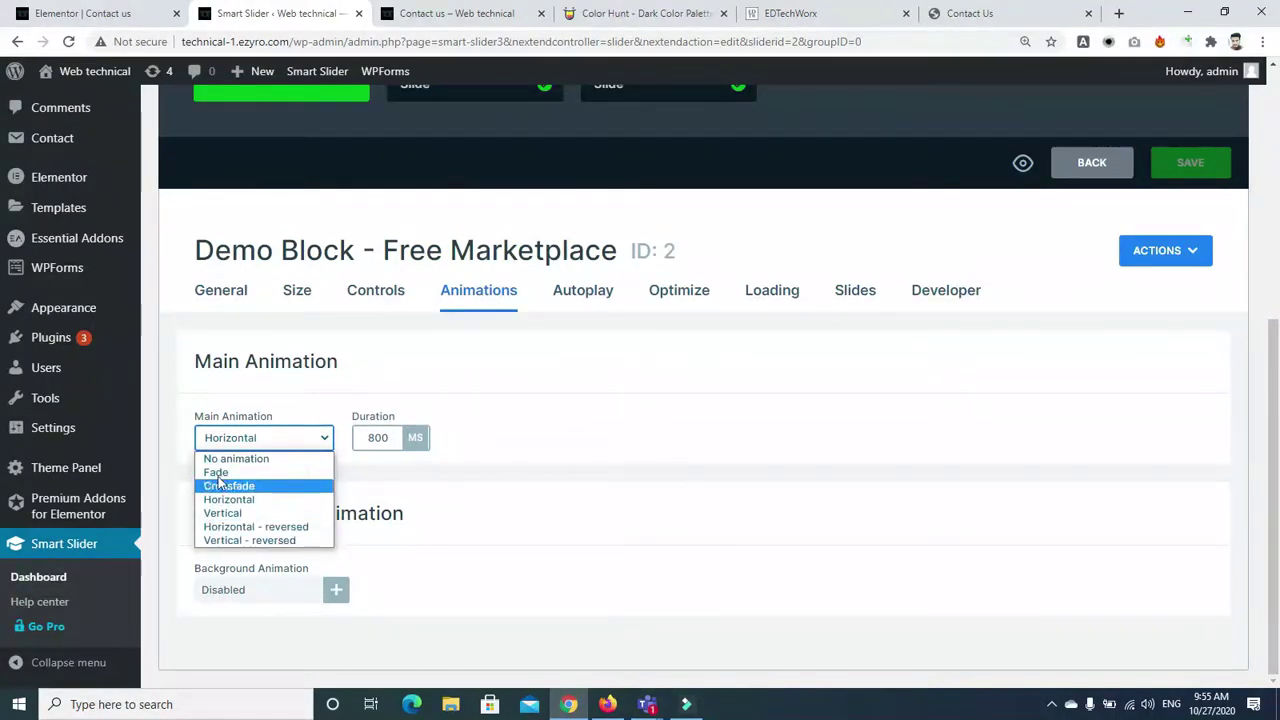
pyautogui.click(224, 481)
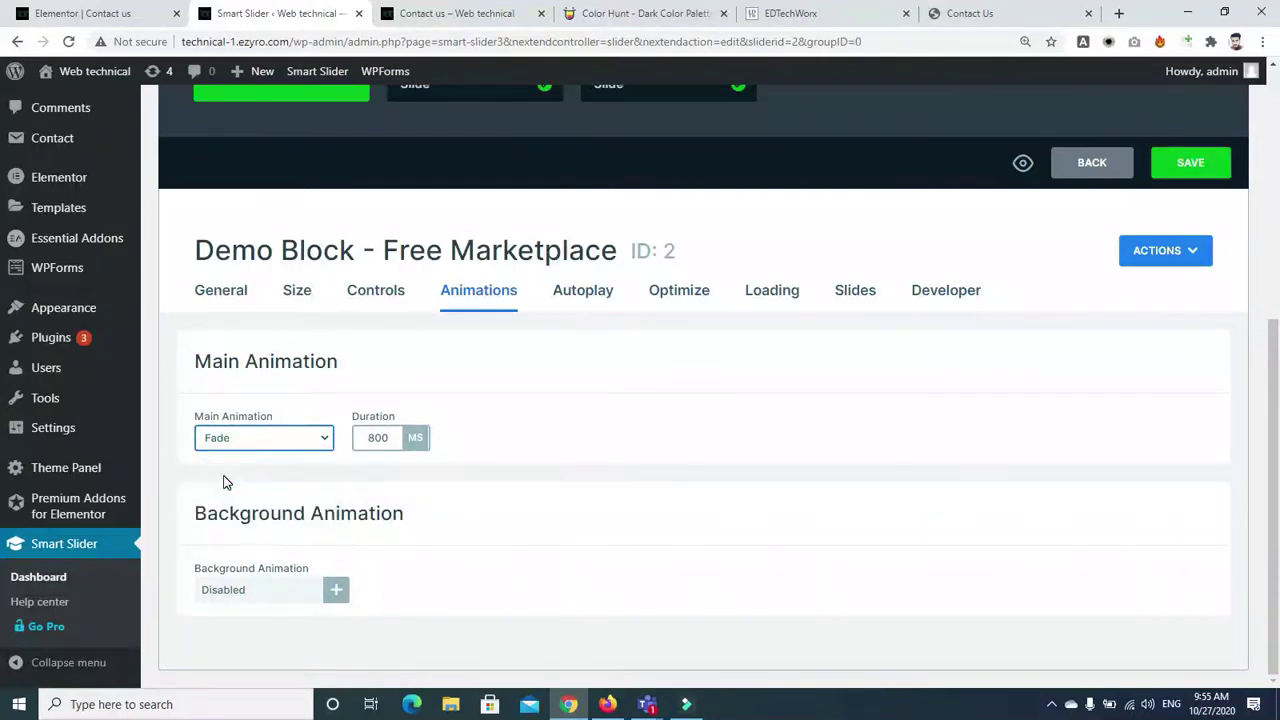
# Save the Demo Block slider changes and return to its settings
pyautogui.click(1190, 162)
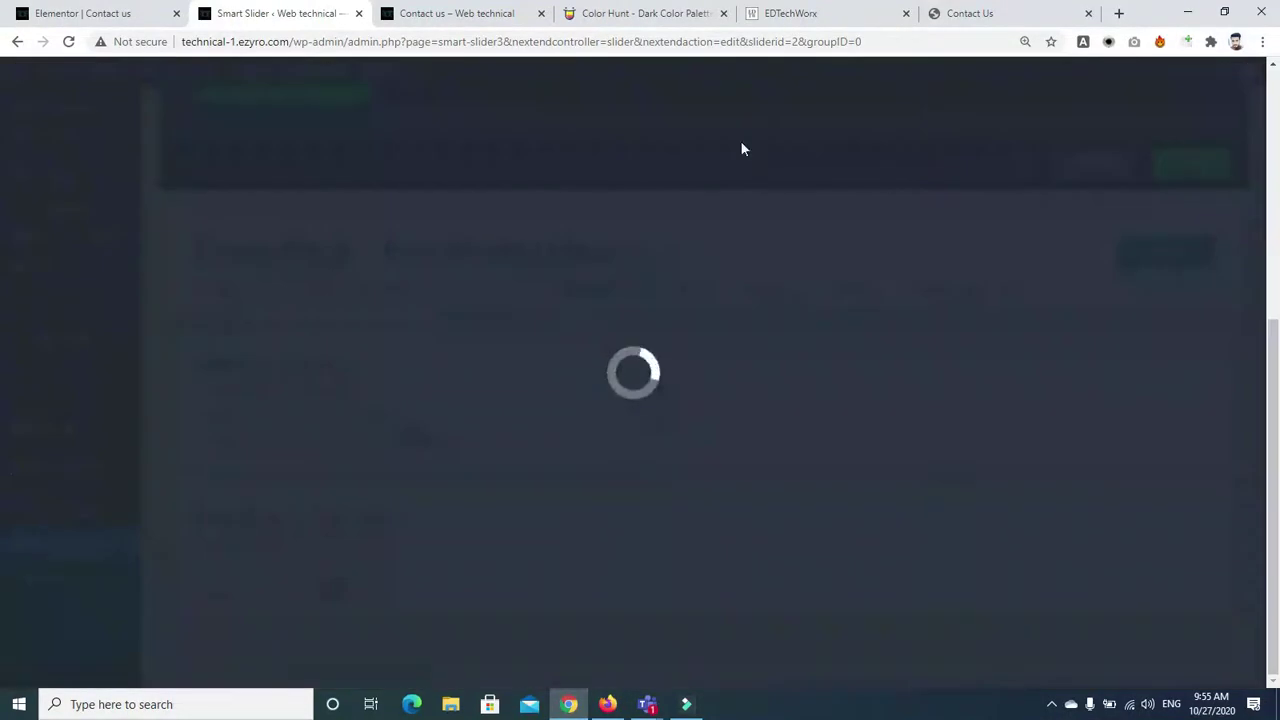
pyautogui.click(418, 12)
pyautogui.click(275, 13)
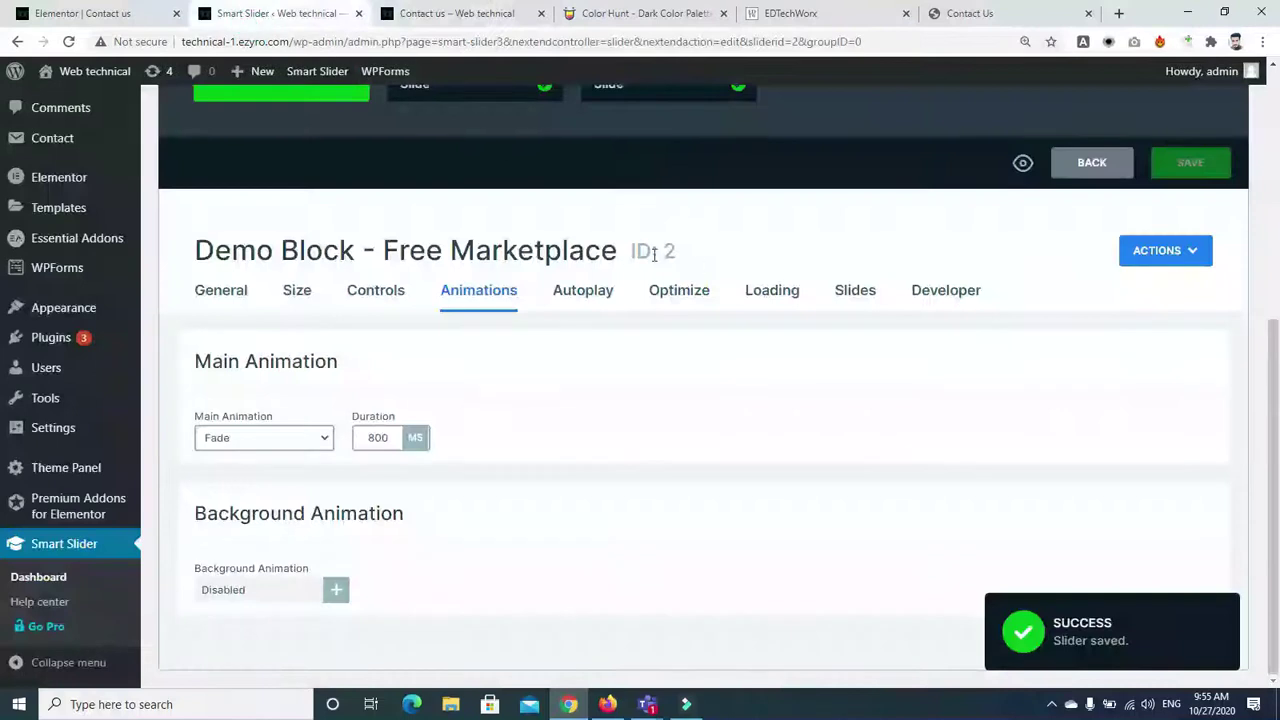
# Copy the Demo Block shortcode and paste it over the Contact us heading title in Elementor
pyautogui.click(209, 289)
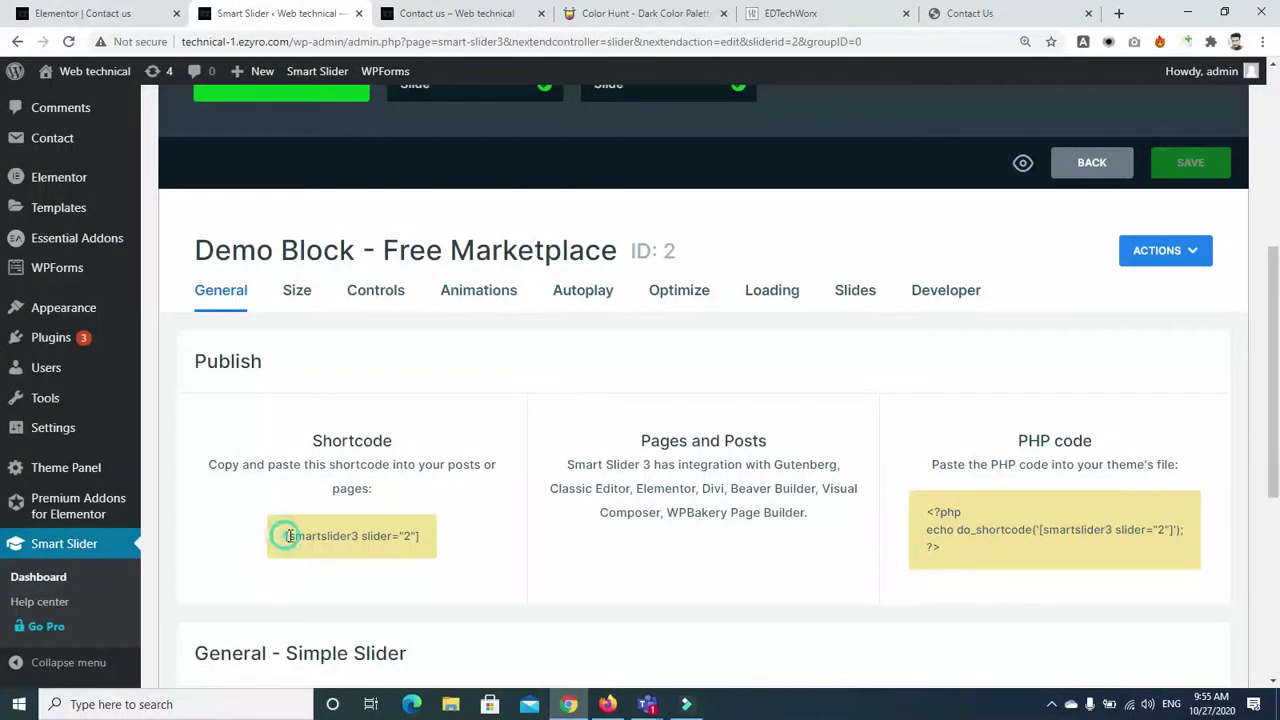
pyautogui.moveTo(286, 536); pyautogui.dragTo(408, 553)
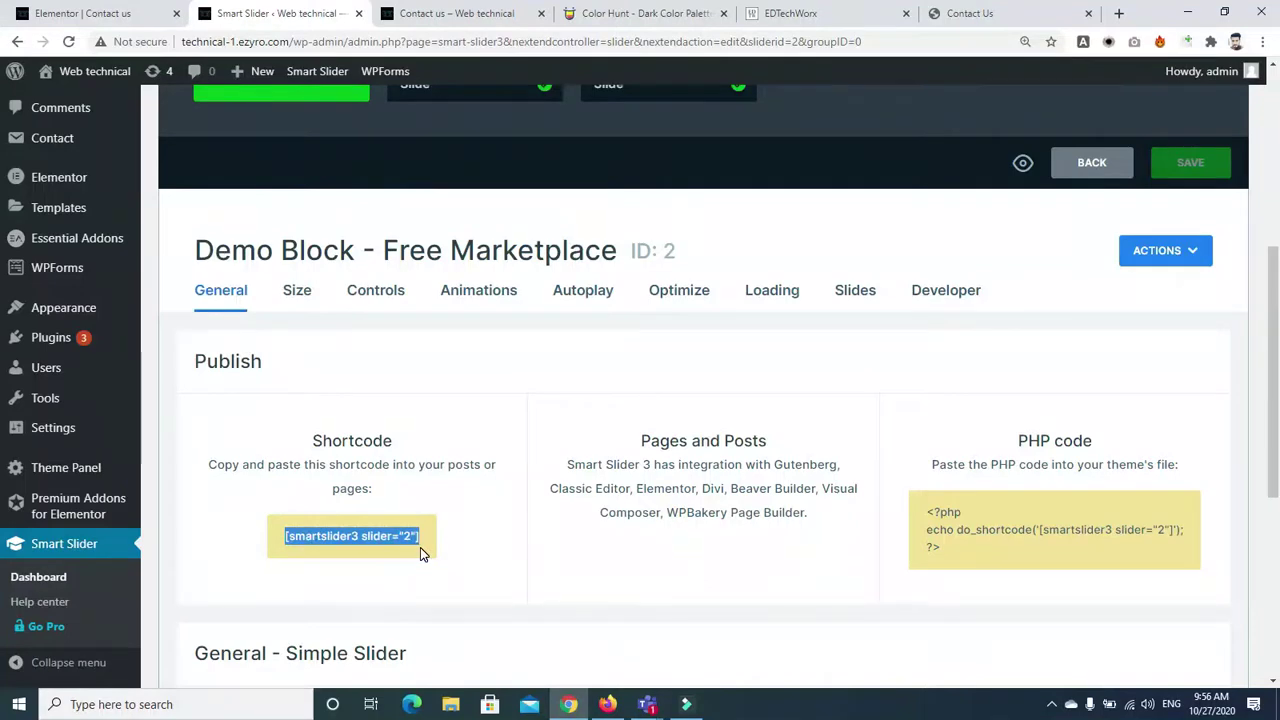
pyautogui.click(100, 13)
pyautogui.tripleClick(138, 234)
pyautogui.write('[smartslider3 slider="2"]')
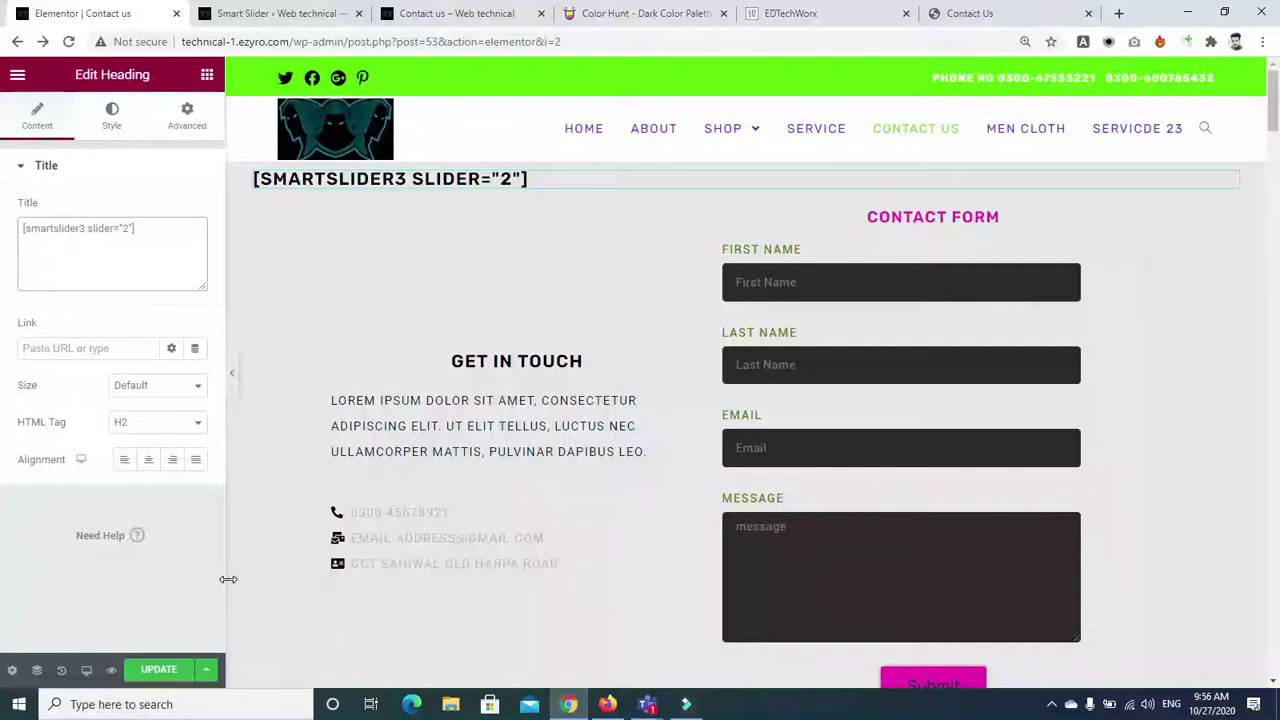
# Update the Contact us page in Elementor, then reload the live Contact us page
pyautogui.click(164, 670)
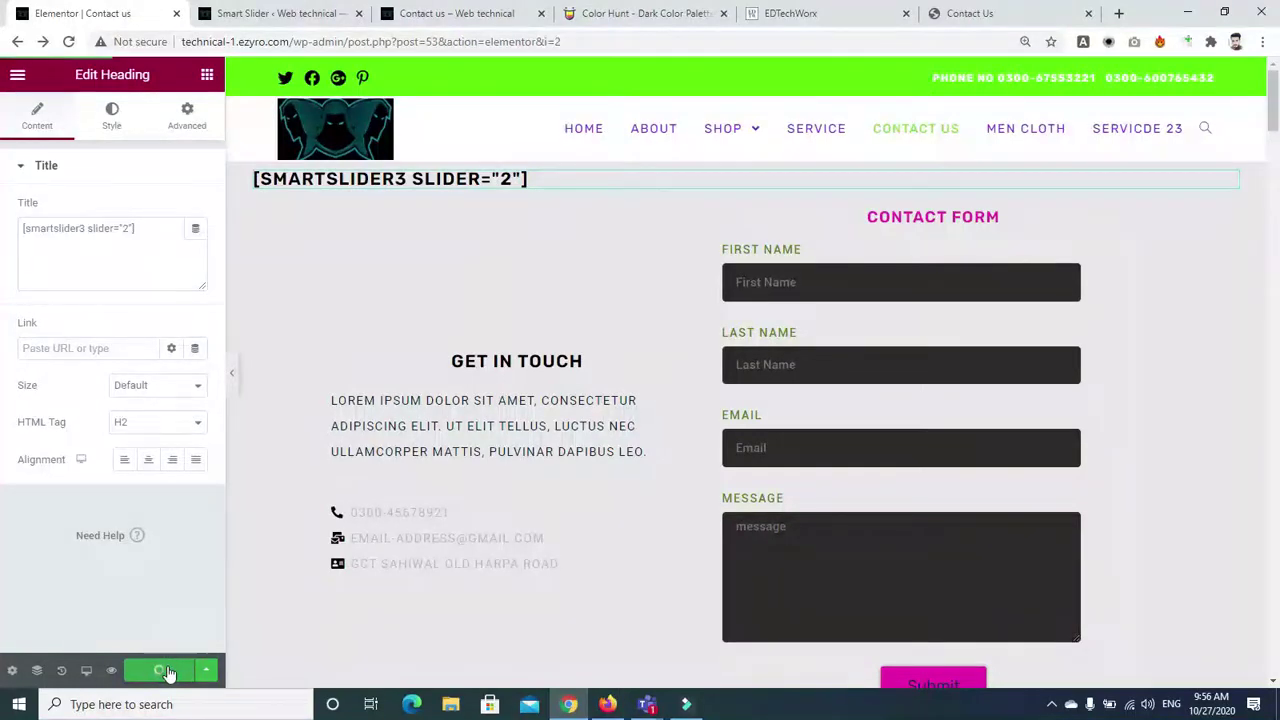
pyautogui.click(266, 12)
pyautogui.click(430, 13)
pyautogui.click(68, 42)
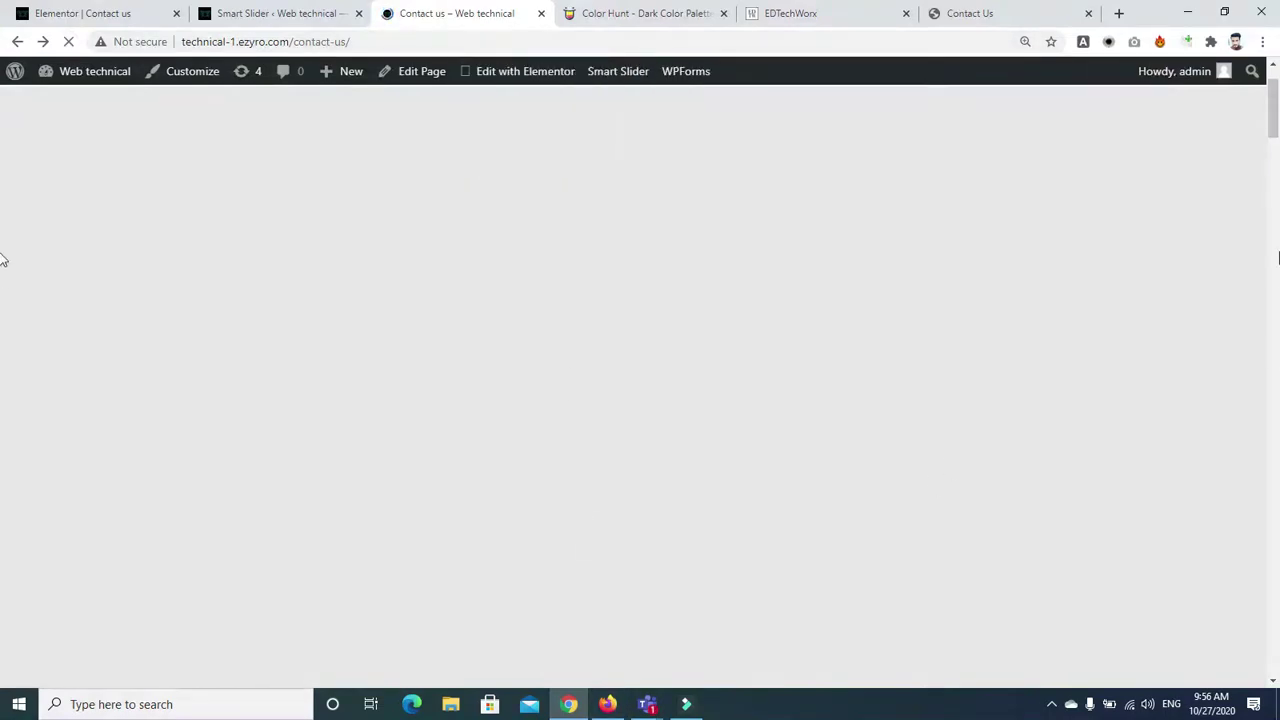
# Scroll through the live Contact us page to watch the converted slider
pyautogui.scroll(-3, 2, 100)
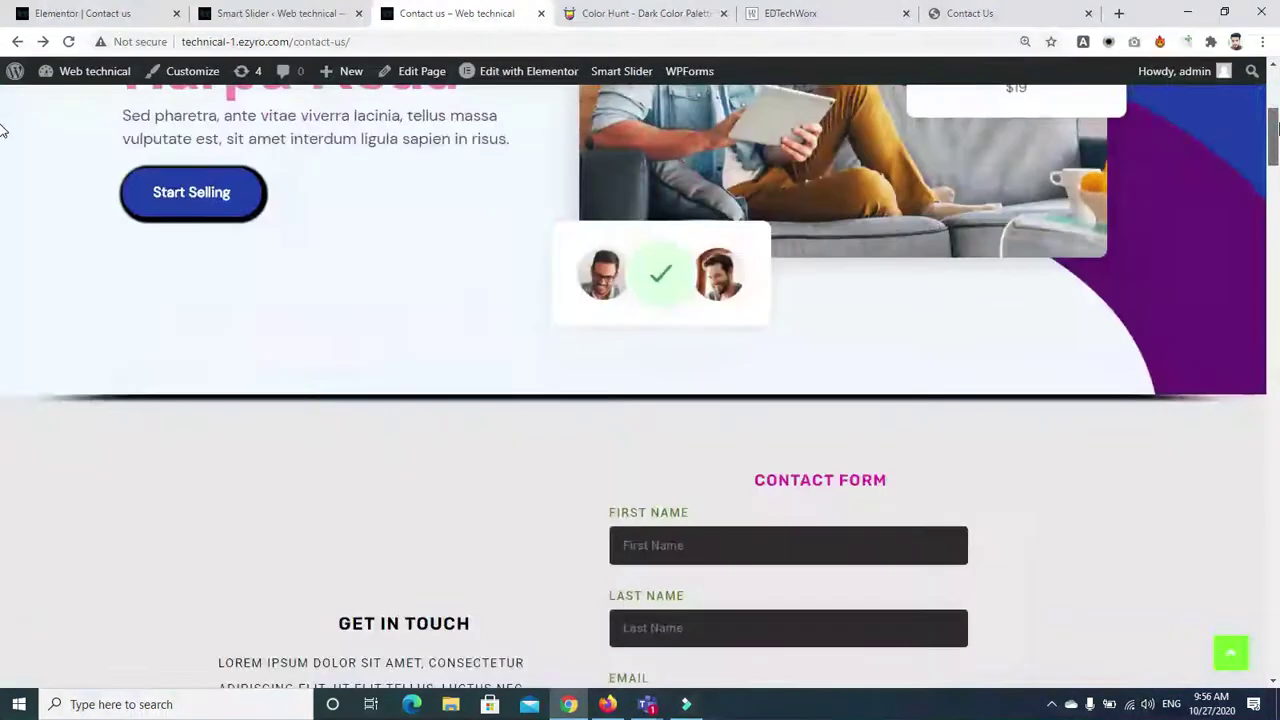
pyautogui.scroll(3, 3, 108)
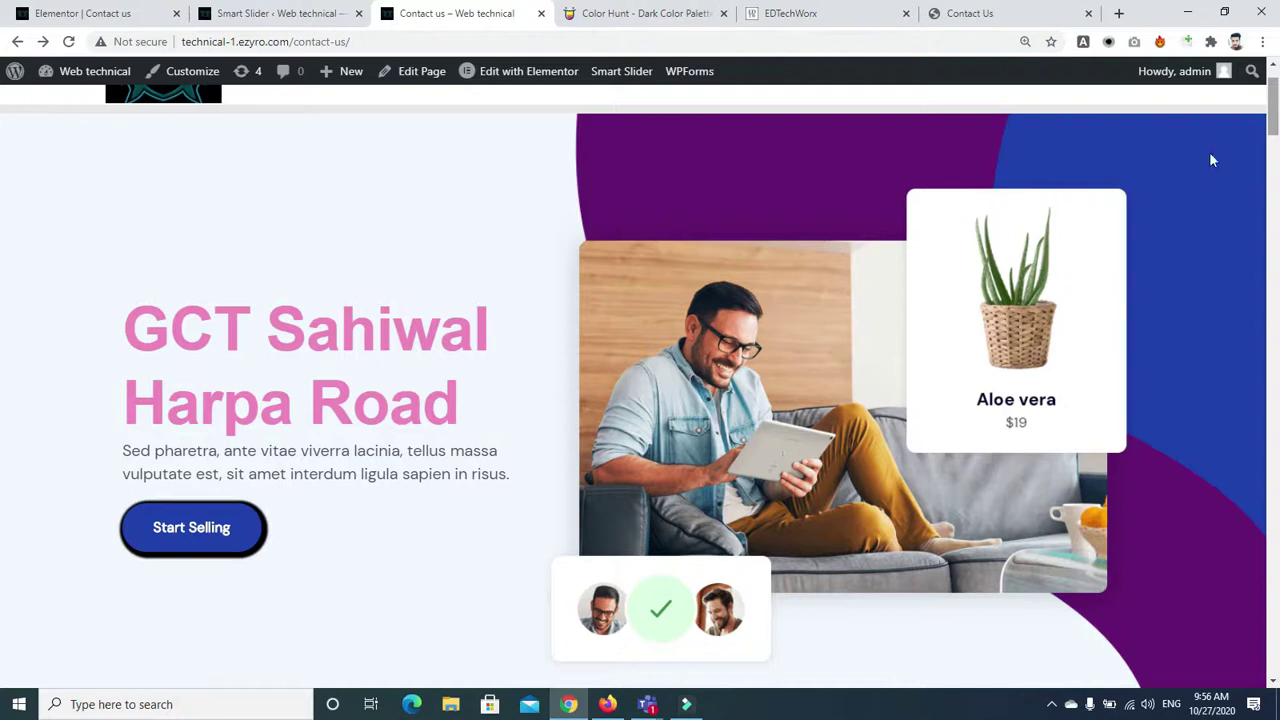
pyautogui.scroll(-1, 1127, 429)
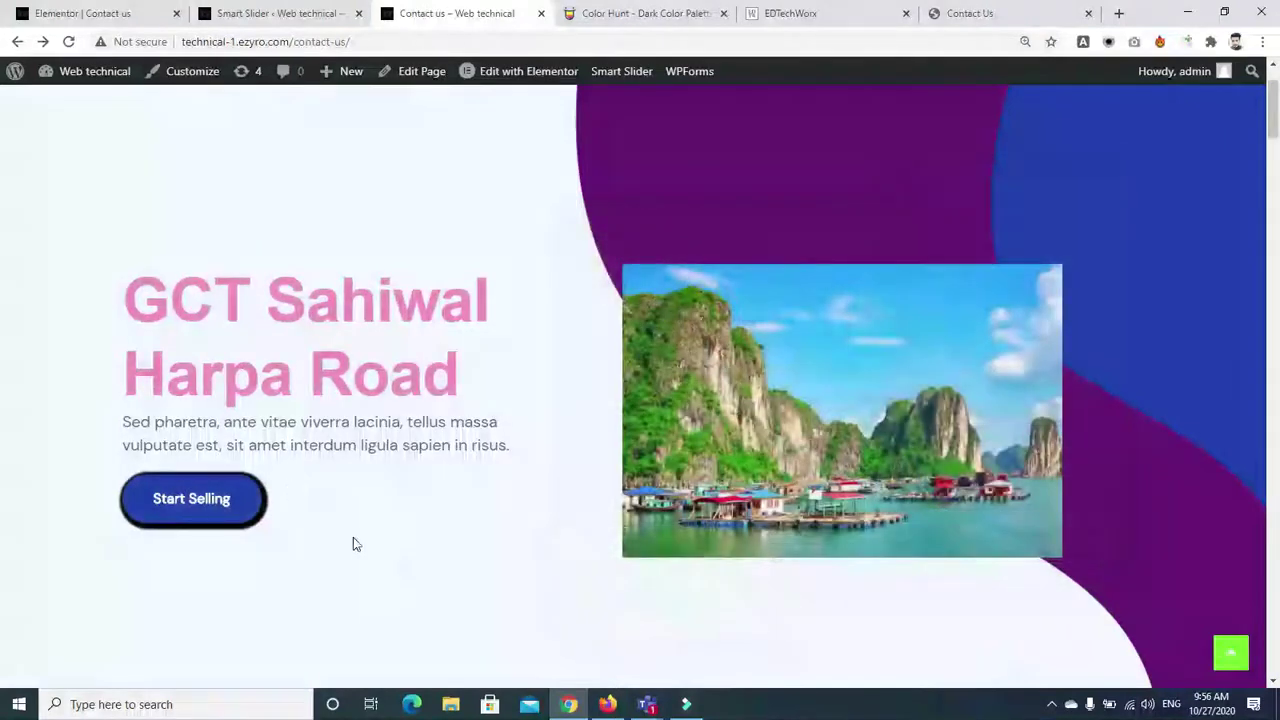
pyautogui.scroll(-1, 353, 544)
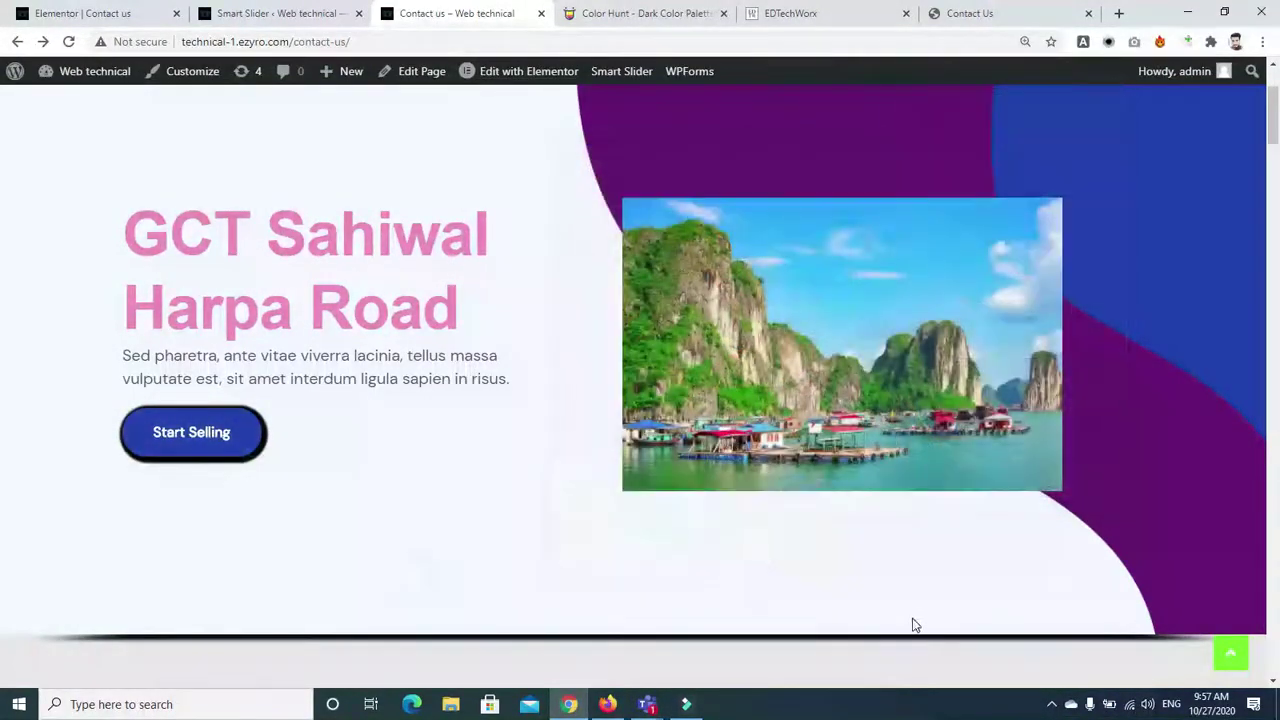
pyautogui.scroll(-1, 3, 118)
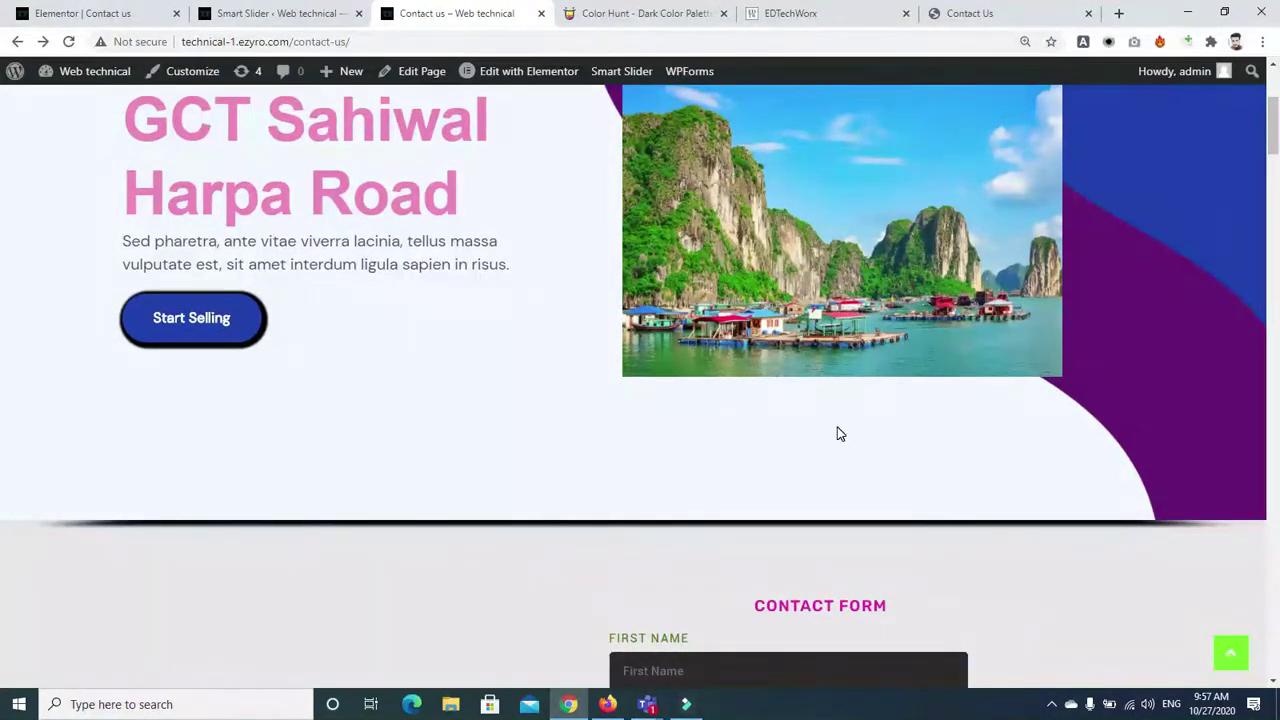
pyautogui.scroll(2, 3, 140)
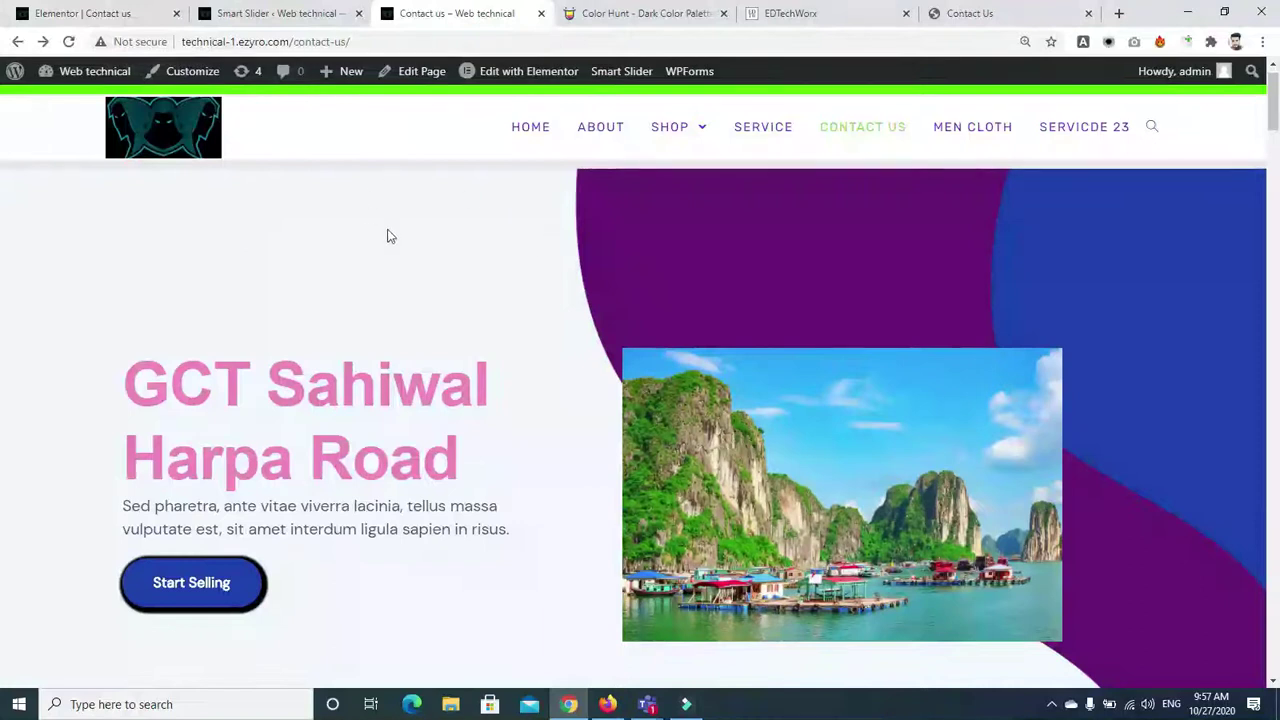
# Return to the Demo Block slider's settings in Smart Slider 3
pyautogui.click(115, 14)
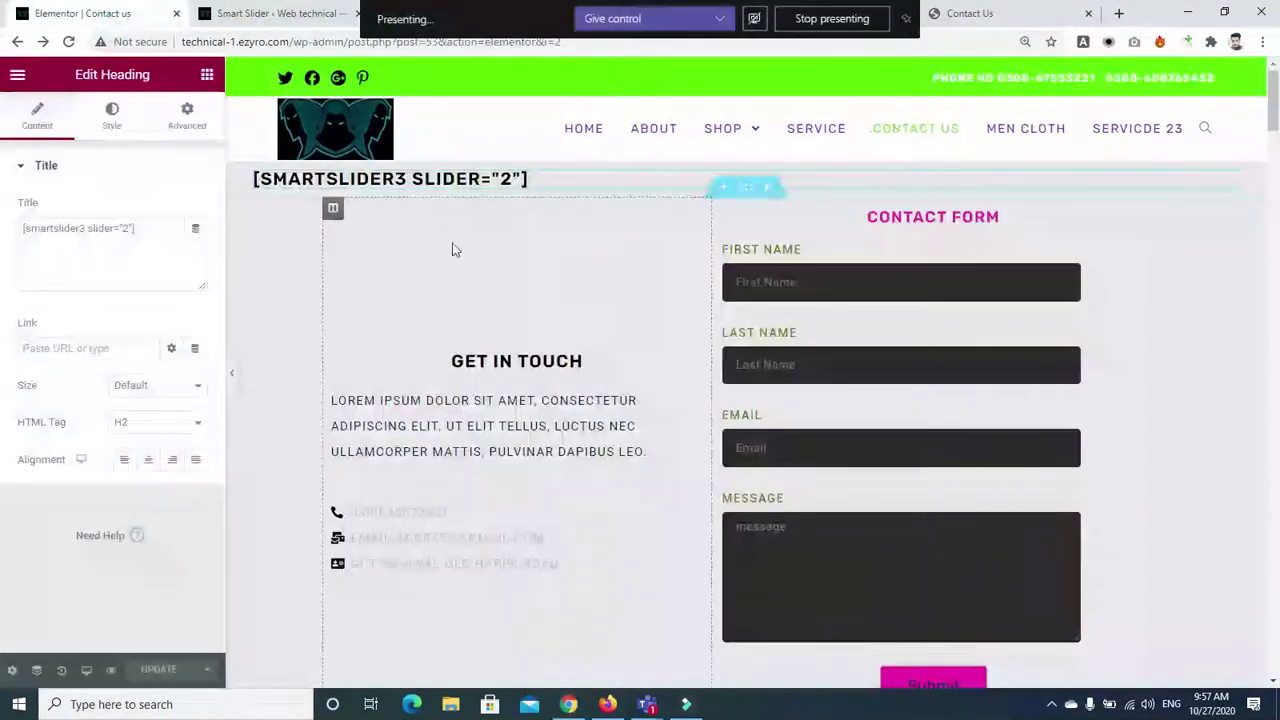
pyautogui.click(410, 14)
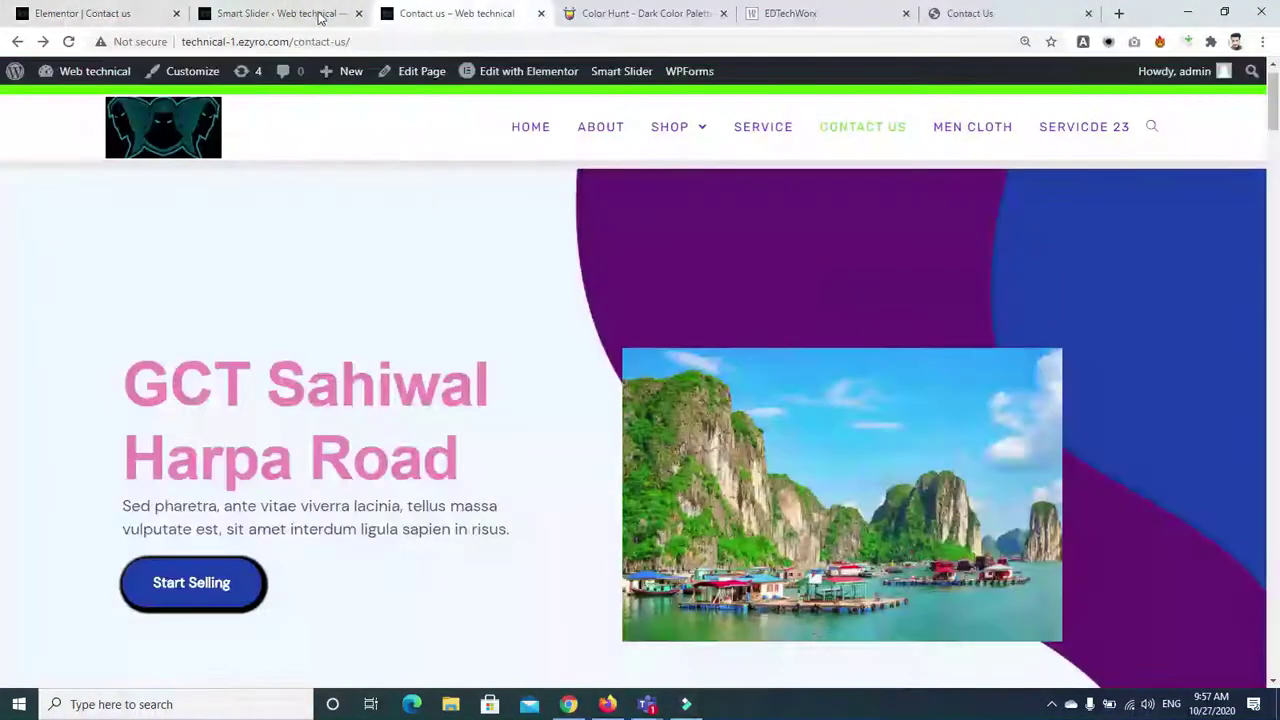
pyautogui.click(320, 14)
pyautogui.scroll(-2, 1250, 350)
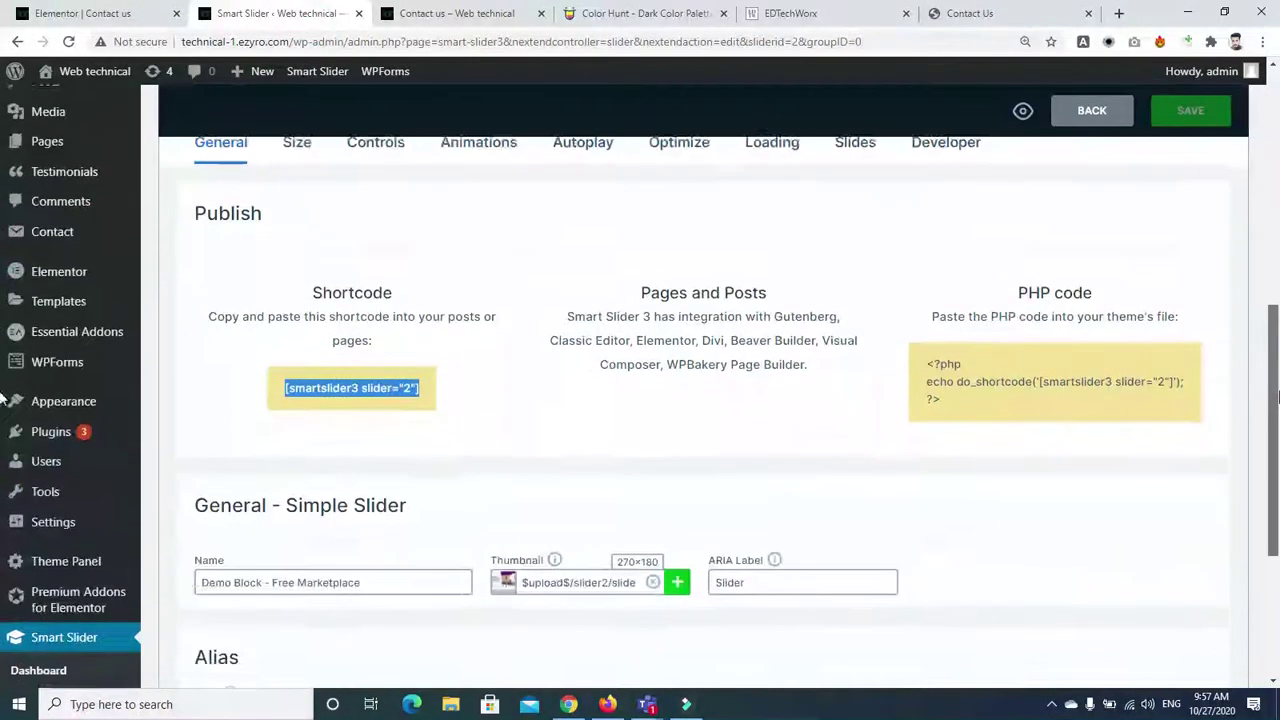
# Inspect the slider's loading settings, toggling delayed loading on and back off
pyautogui.scroll(1, 1240, 286)
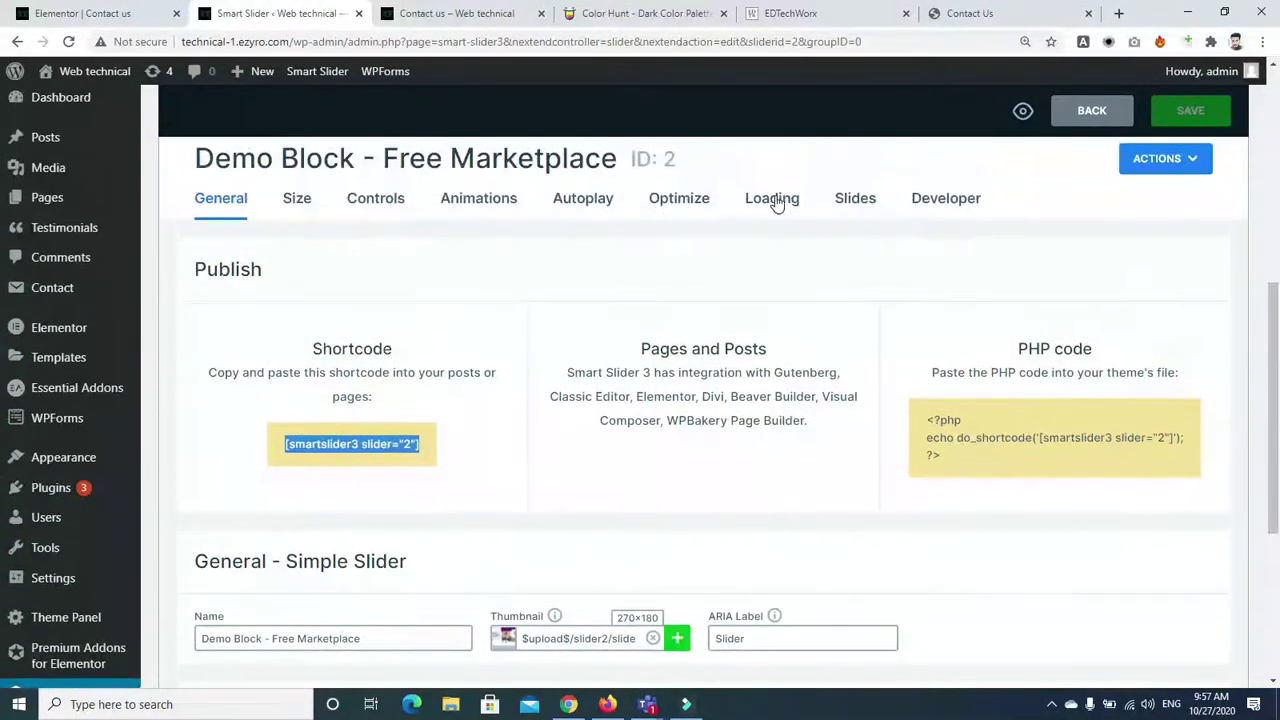
pyautogui.click(772, 200)
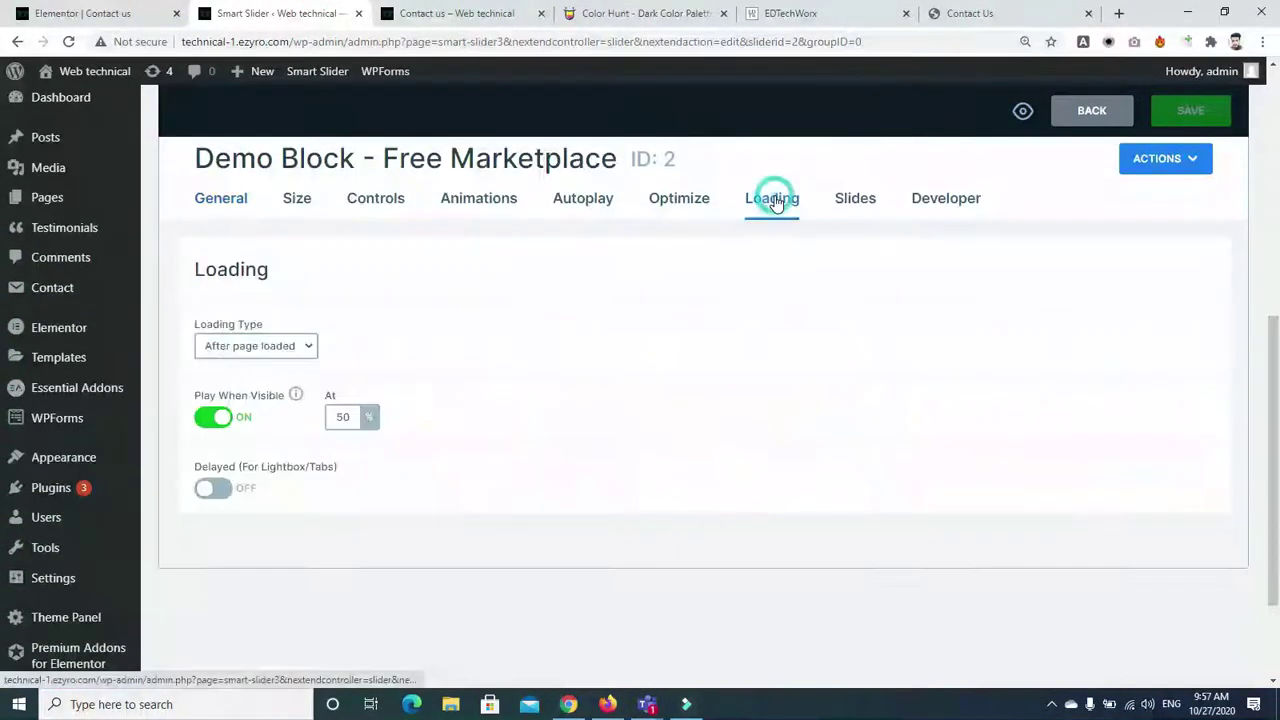
pyautogui.click(351, 416)
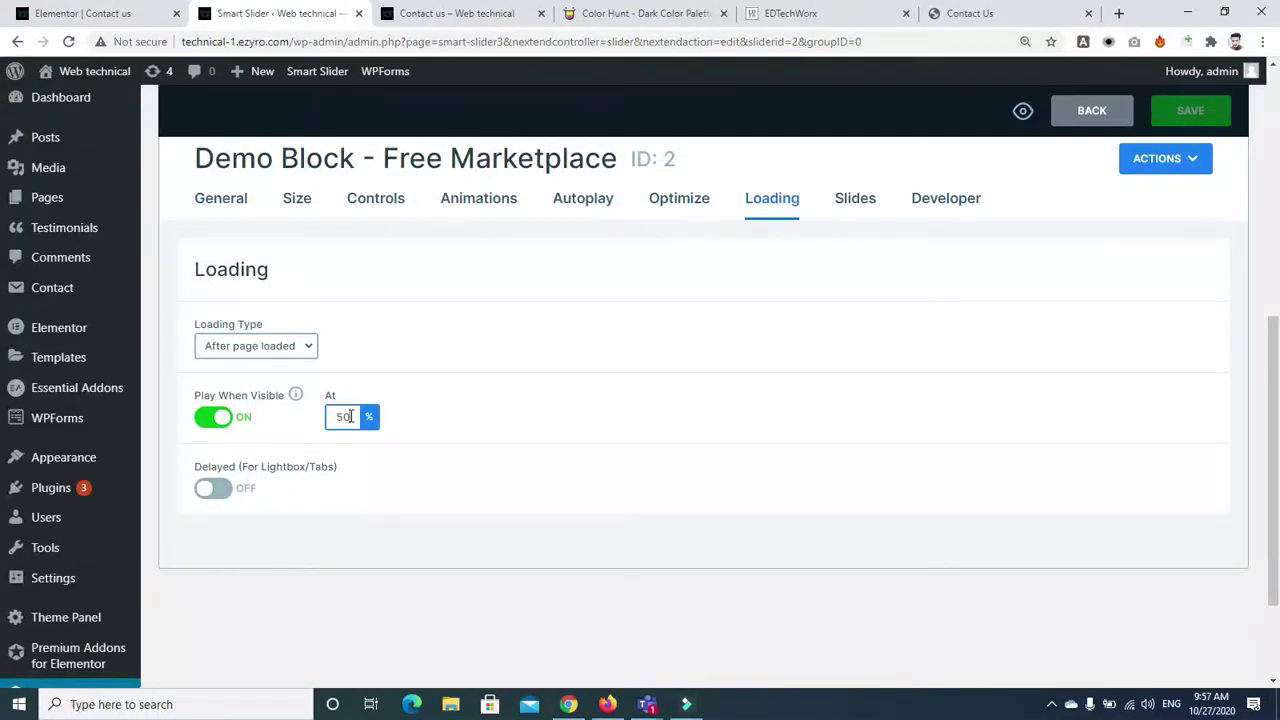
pyautogui.moveTo(295, 396)
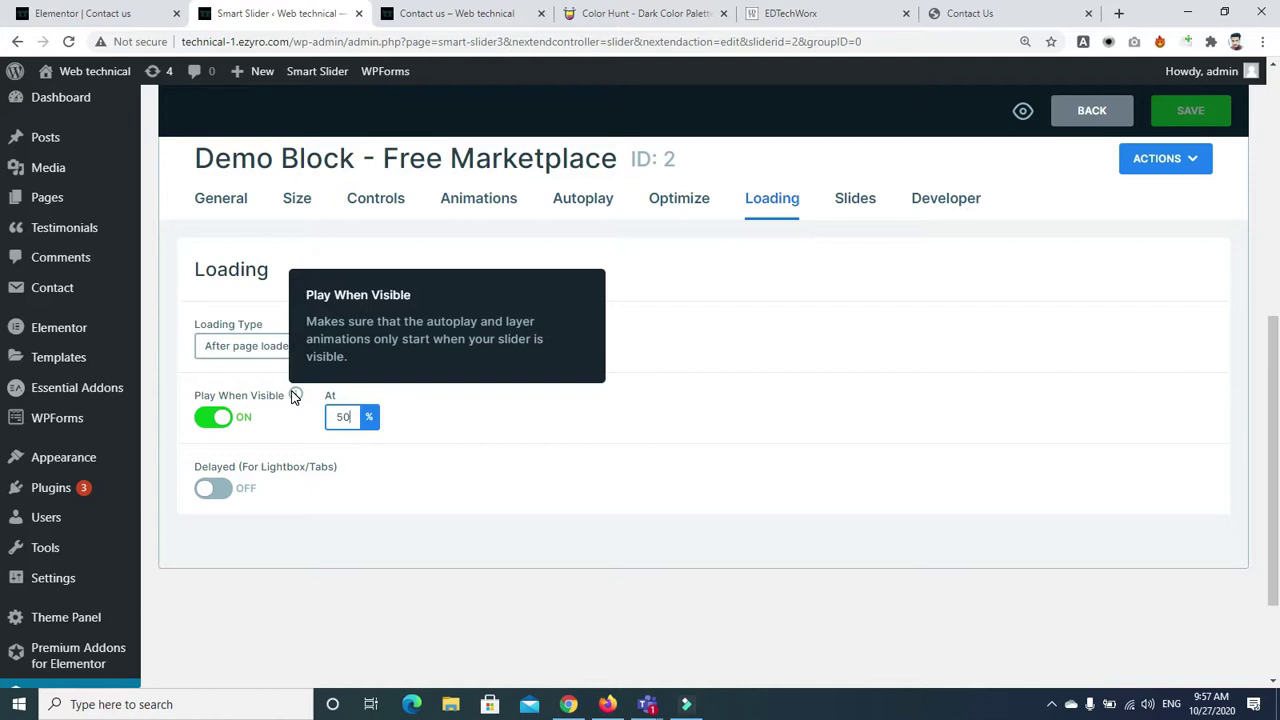
pyautogui.click(214, 489)
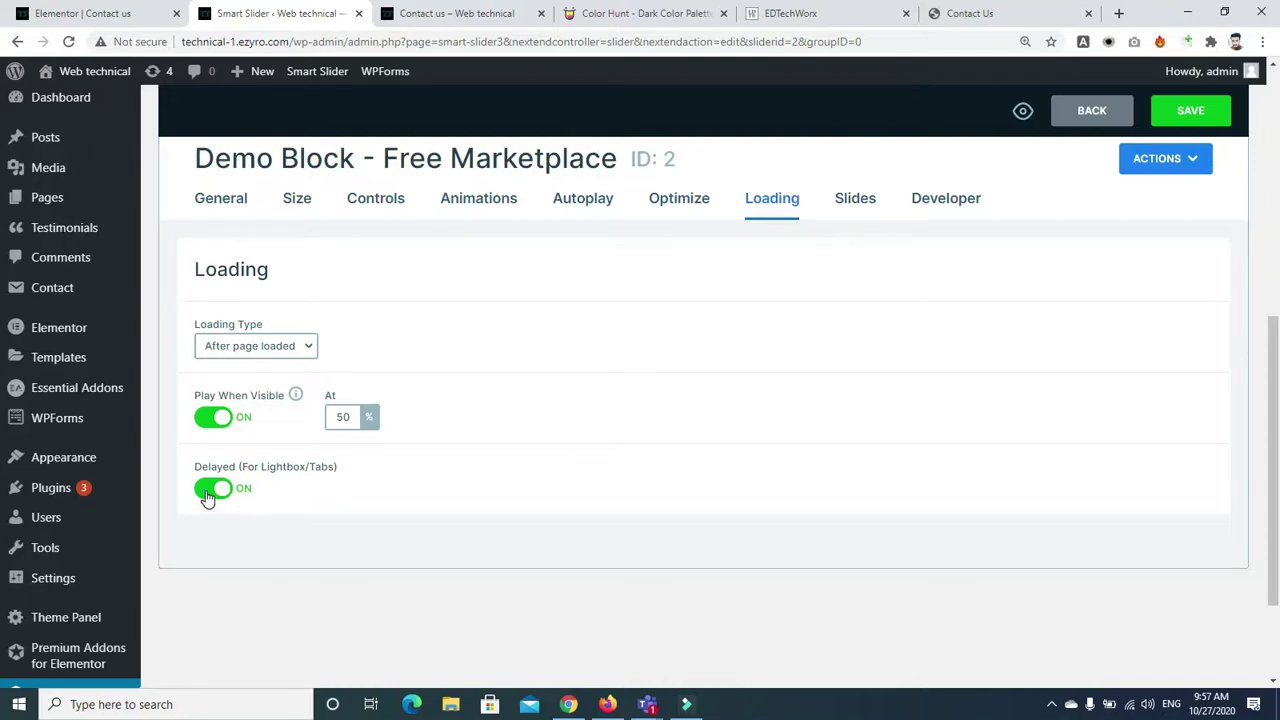
pyautogui.click(210, 492)
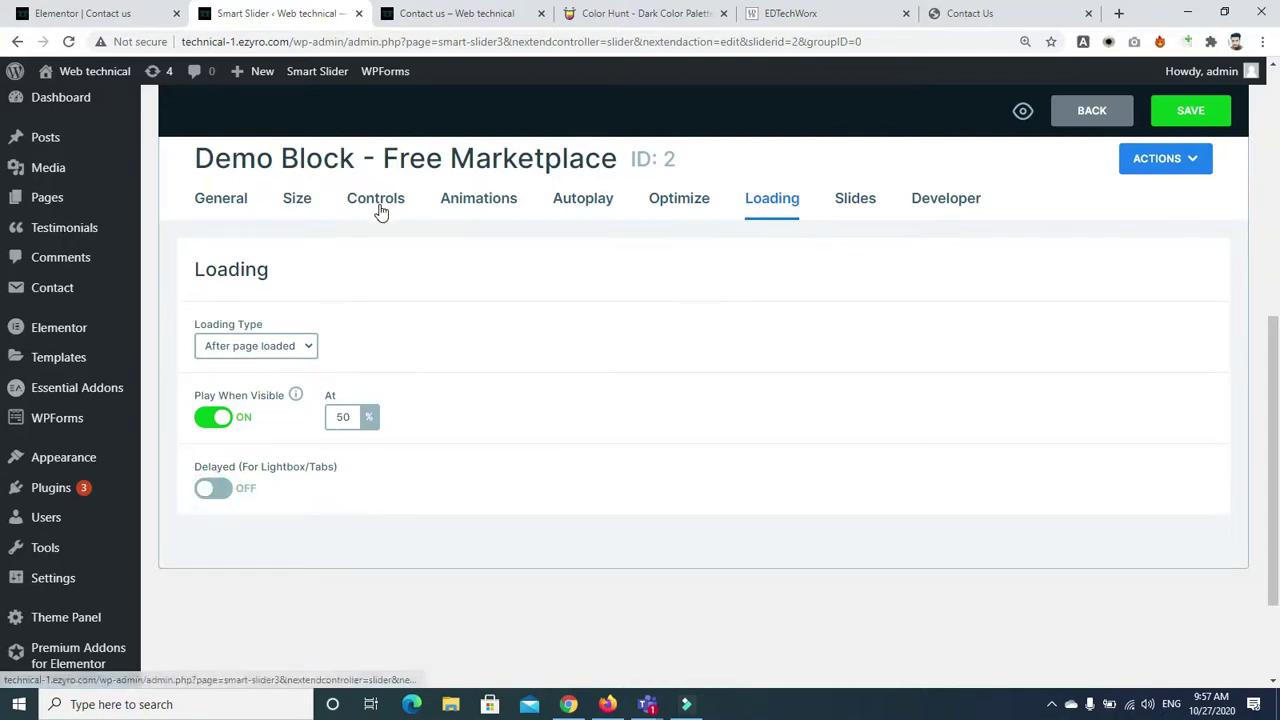
# Set the main Fade animation duration to 300 ms
pyautogui.click(443, 204)
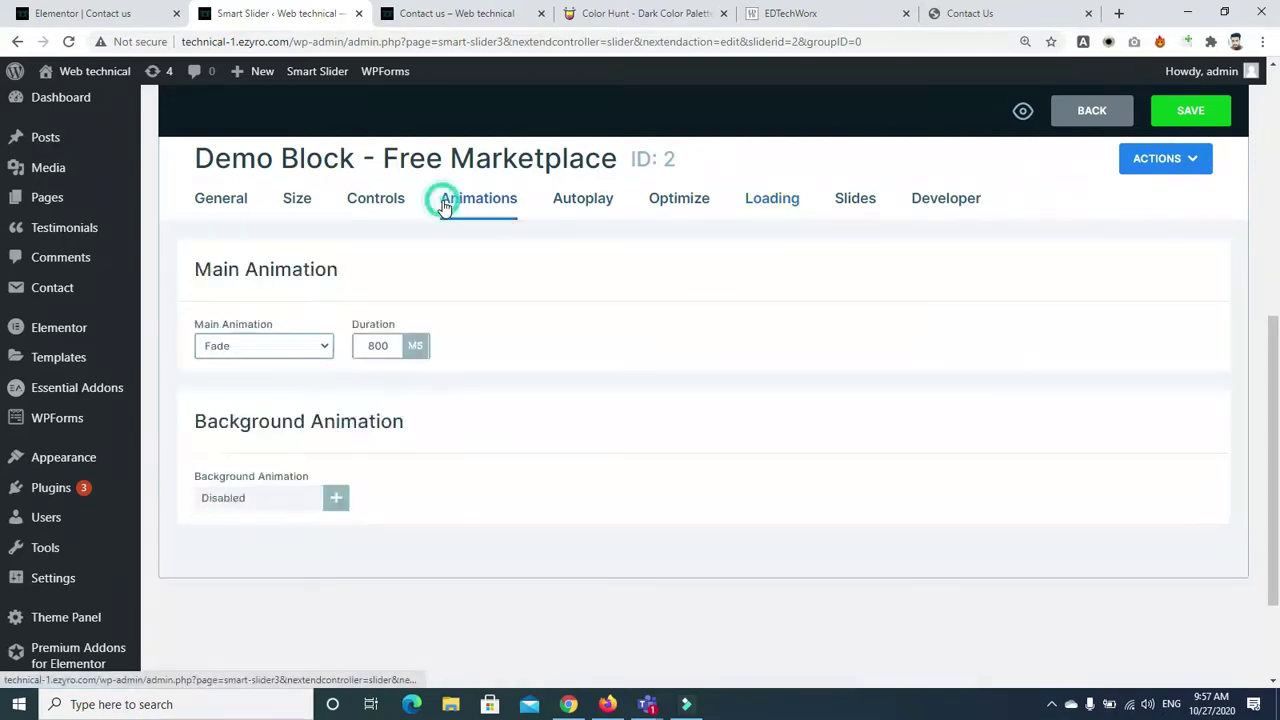
pyautogui.click(392, 346)
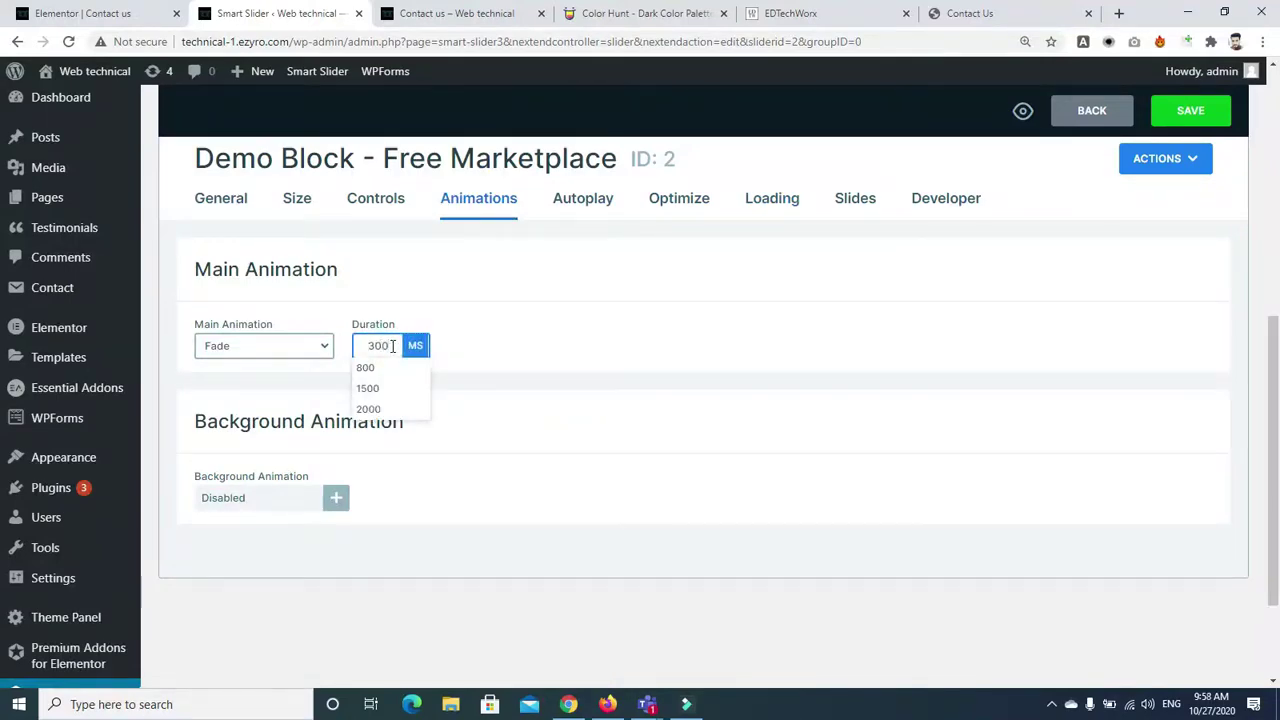
pyautogui.click(553, 363)
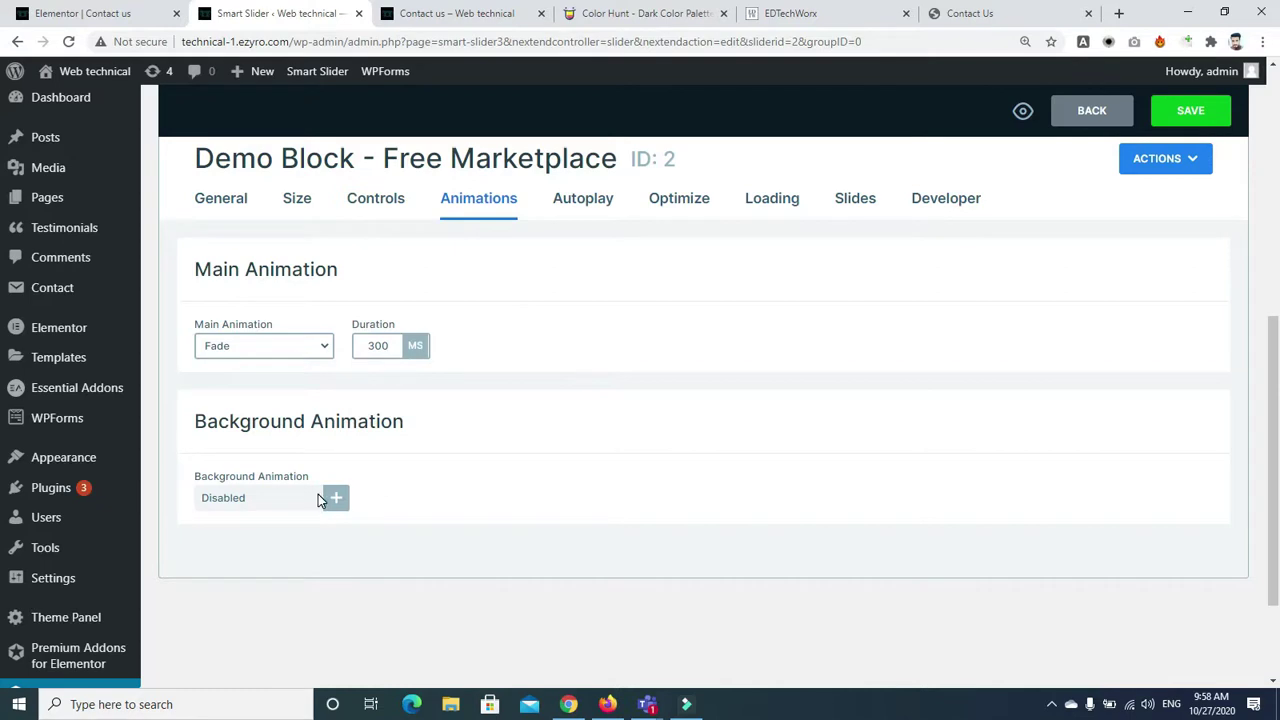
# Apply a Zoom background animation at Normal 1x, previewed on an orange background
pyautogui.click(277, 500)
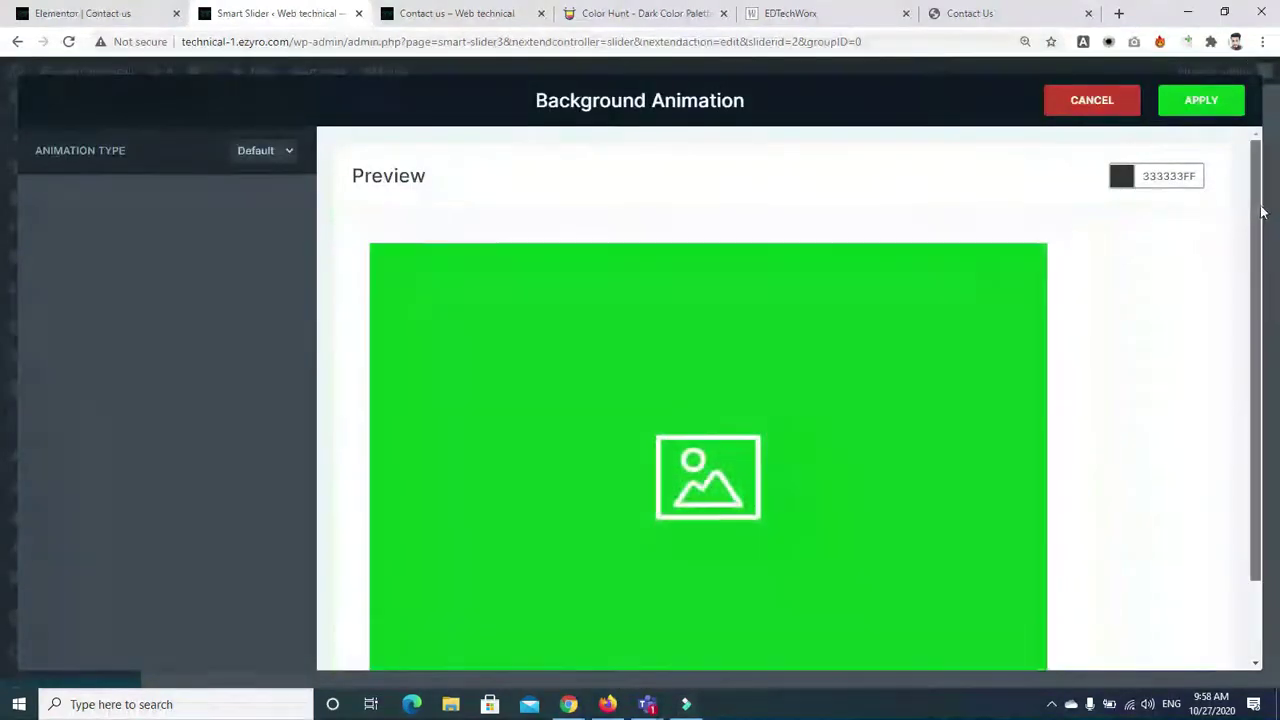
pyautogui.scroll(-2, 1258, 340)
pyautogui.scroll(2, 1258, 340)
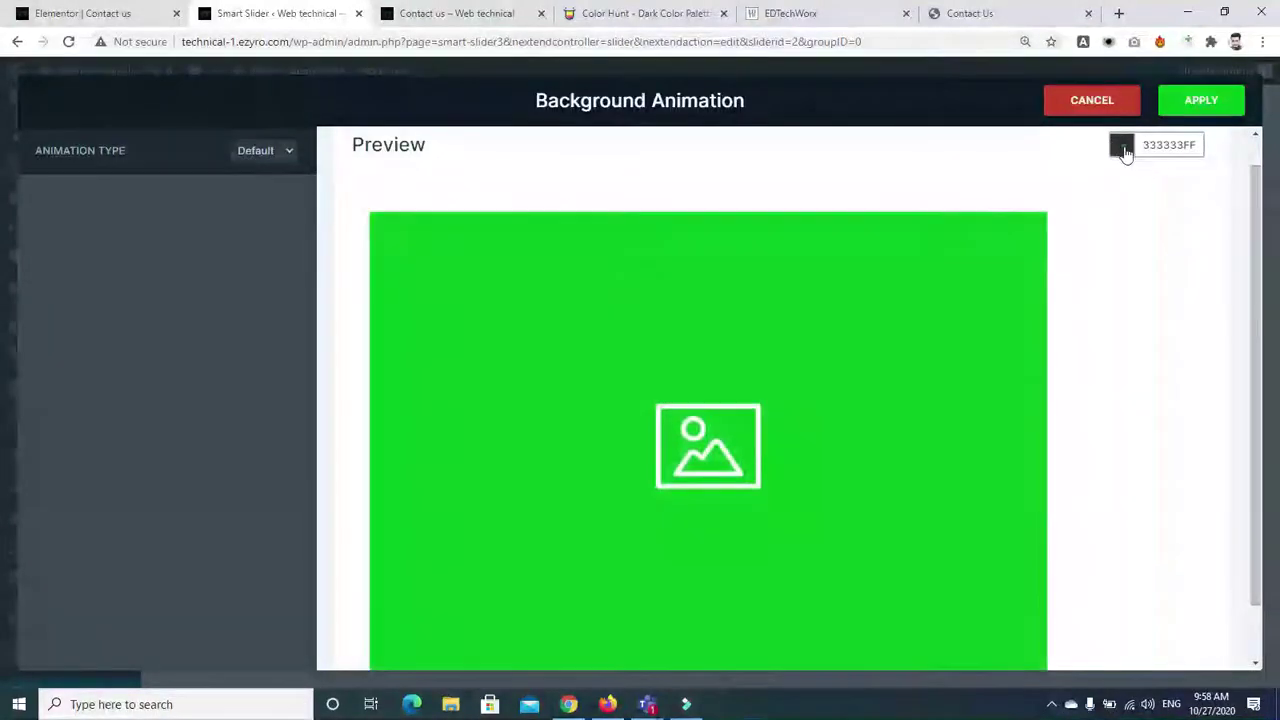
pyautogui.click(1121, 145)
pyautogui.click(1029, 255)
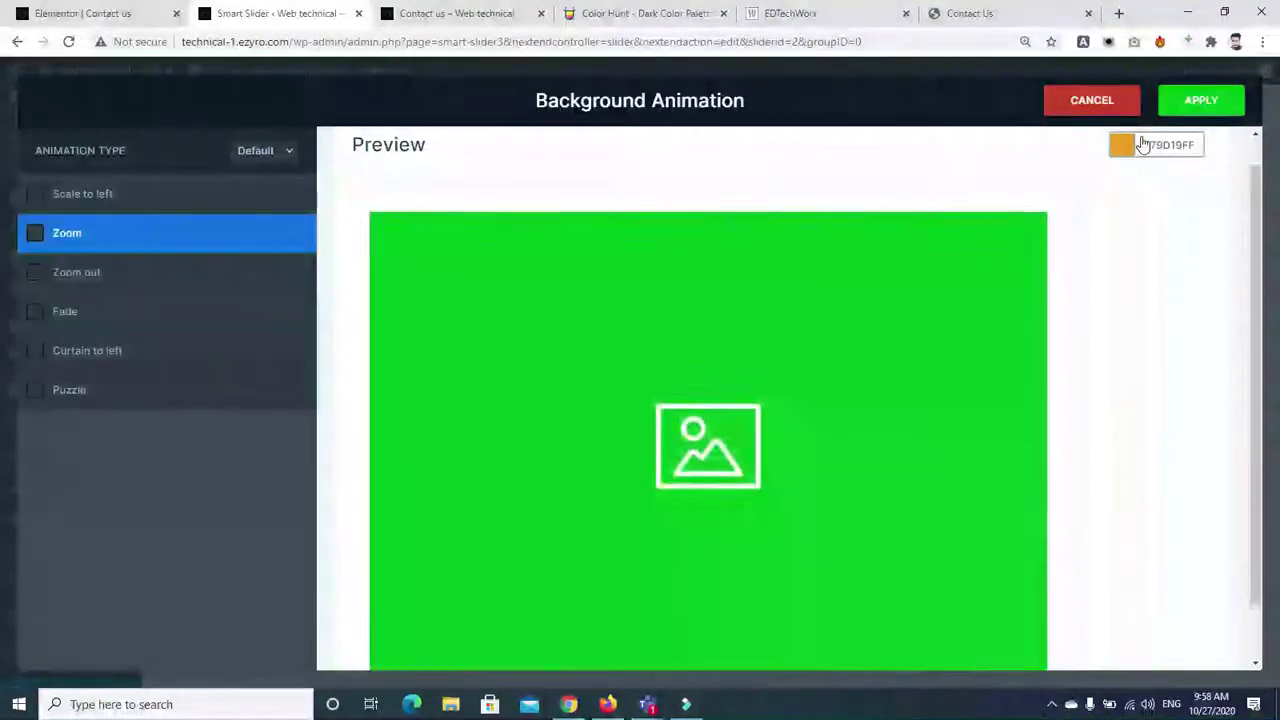
pyautogui.click(1198, 103)
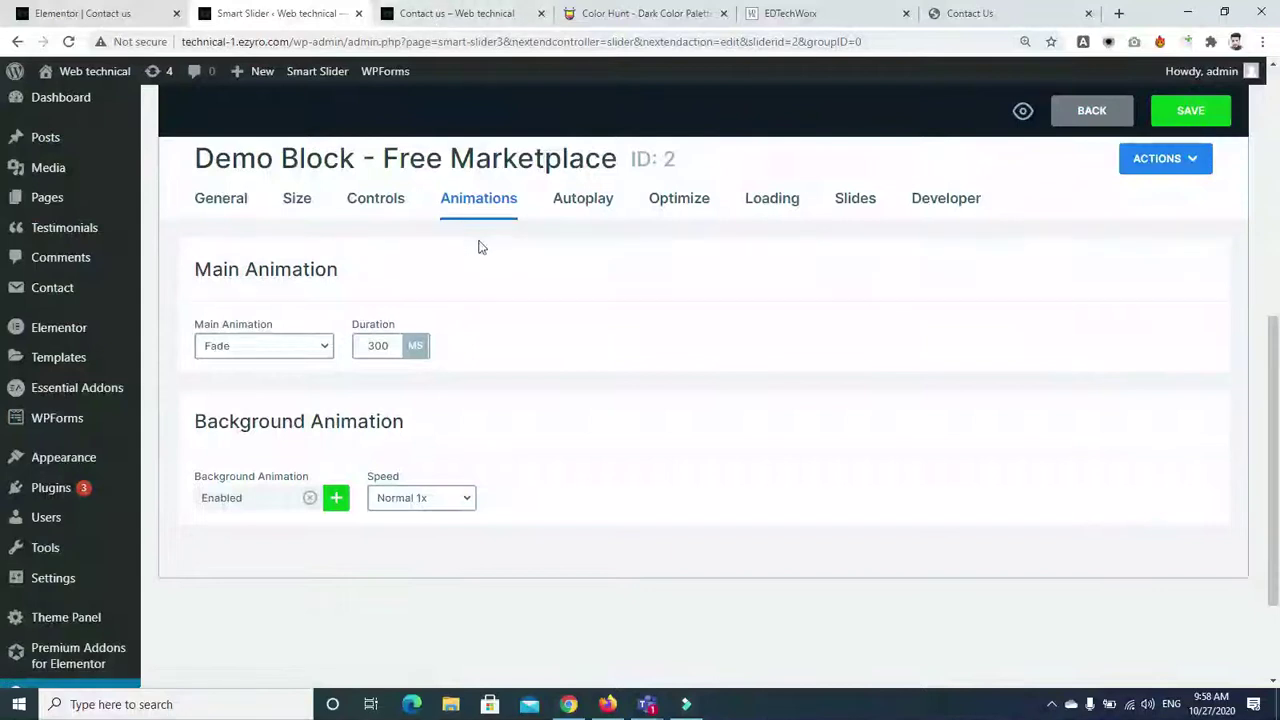
# Save the slider and reload the live Contact us page to see the changes
pyautogui.click(1163, 122)
pyautogui.click(437, 14)
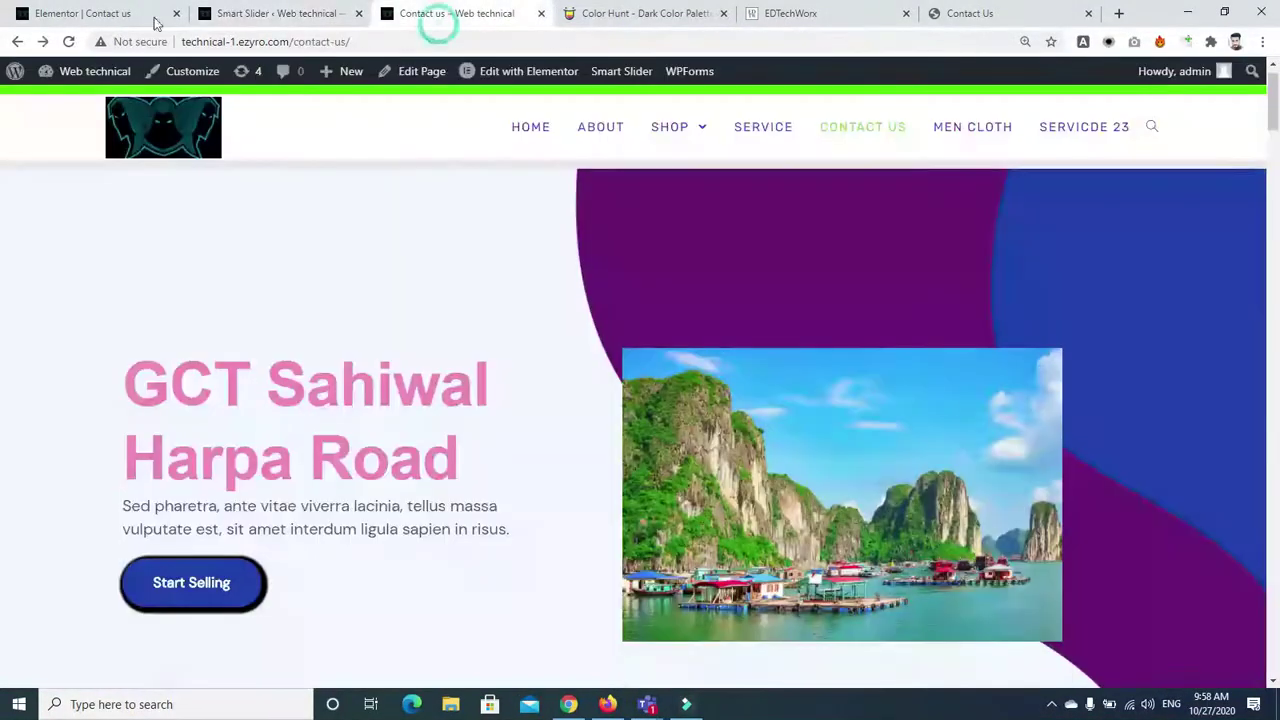
pyautogui.click(72, 43)
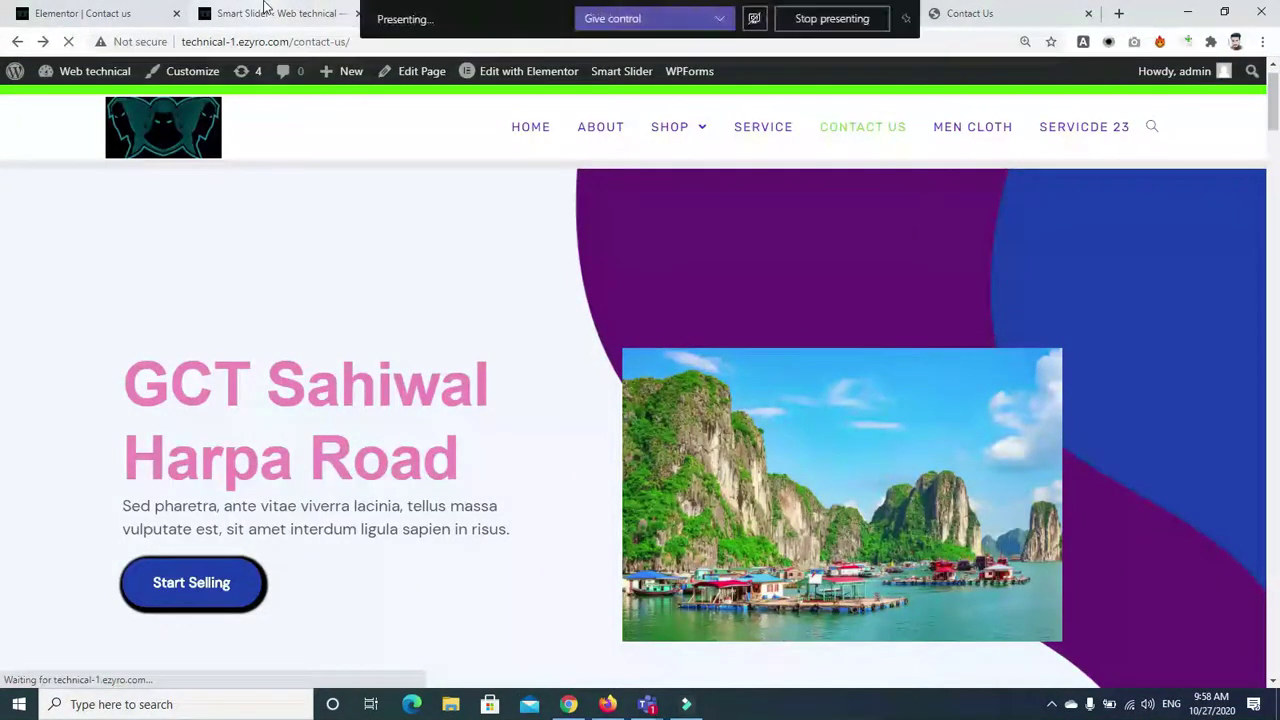
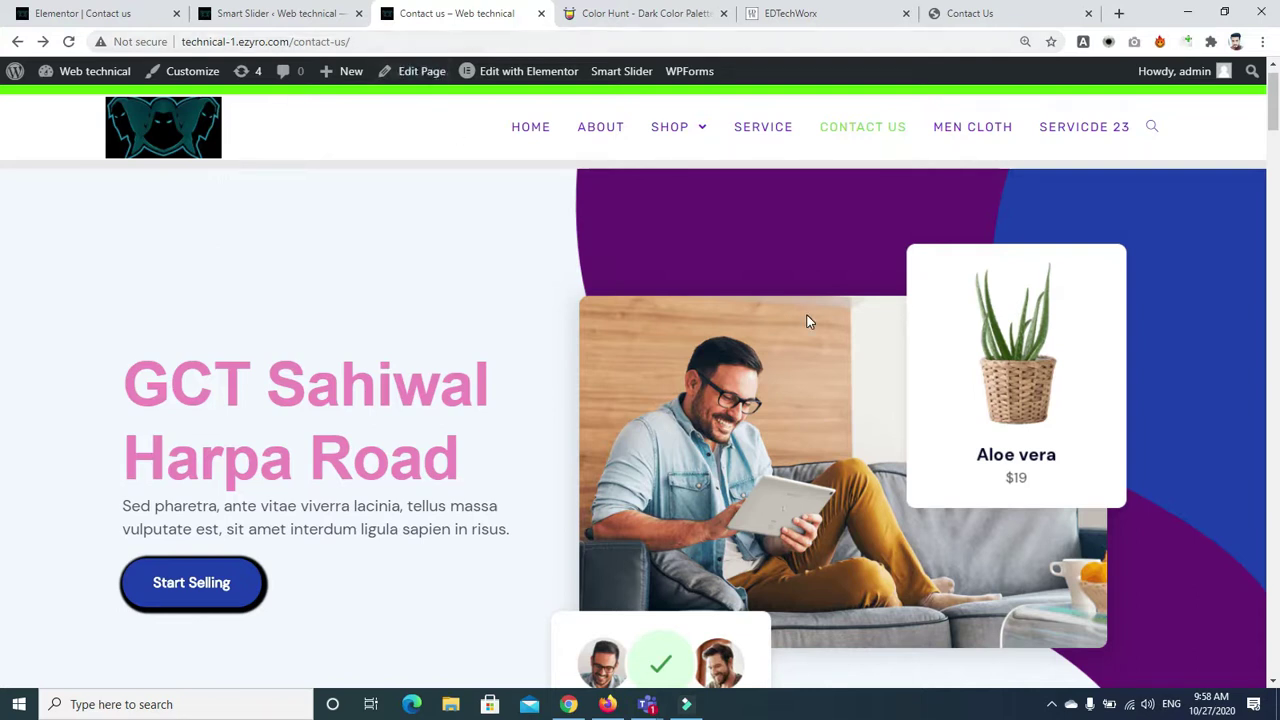
# Cut the main Fade animation duration from 300 to 100 ms and save the slider
pyautogui.scroll(-1, 491, 443)
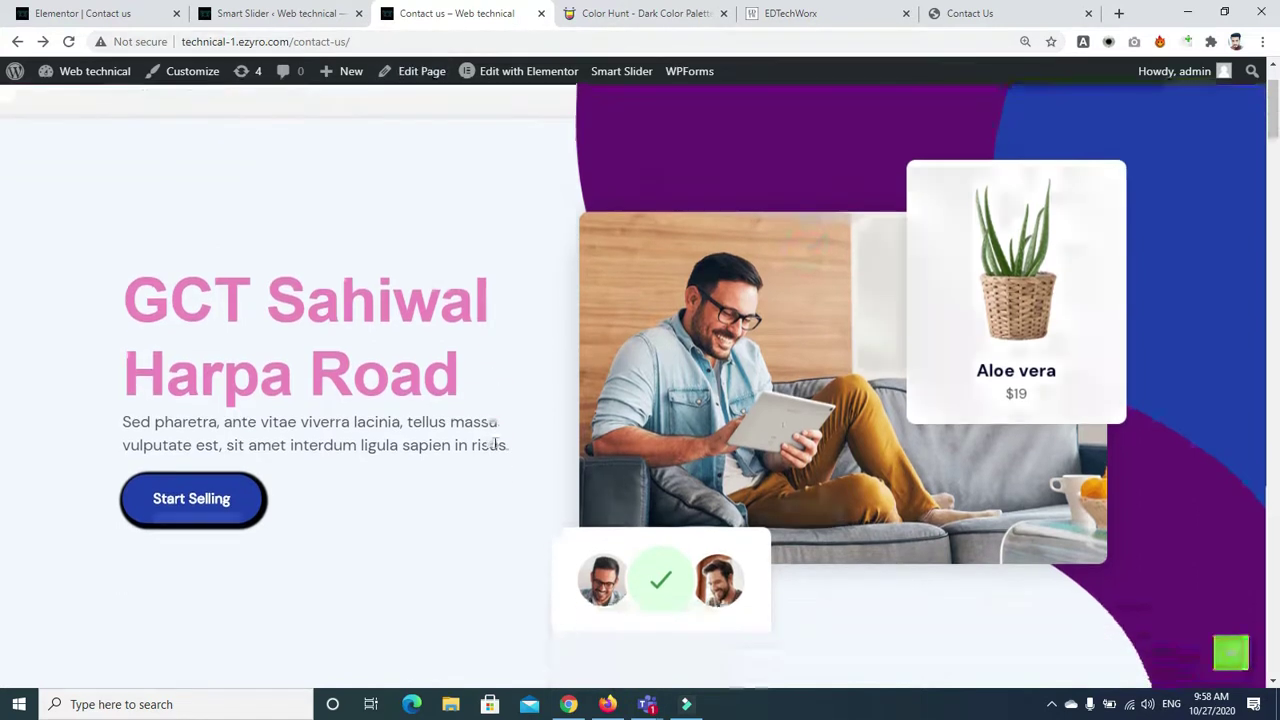
pyautogui.click(283, 18)
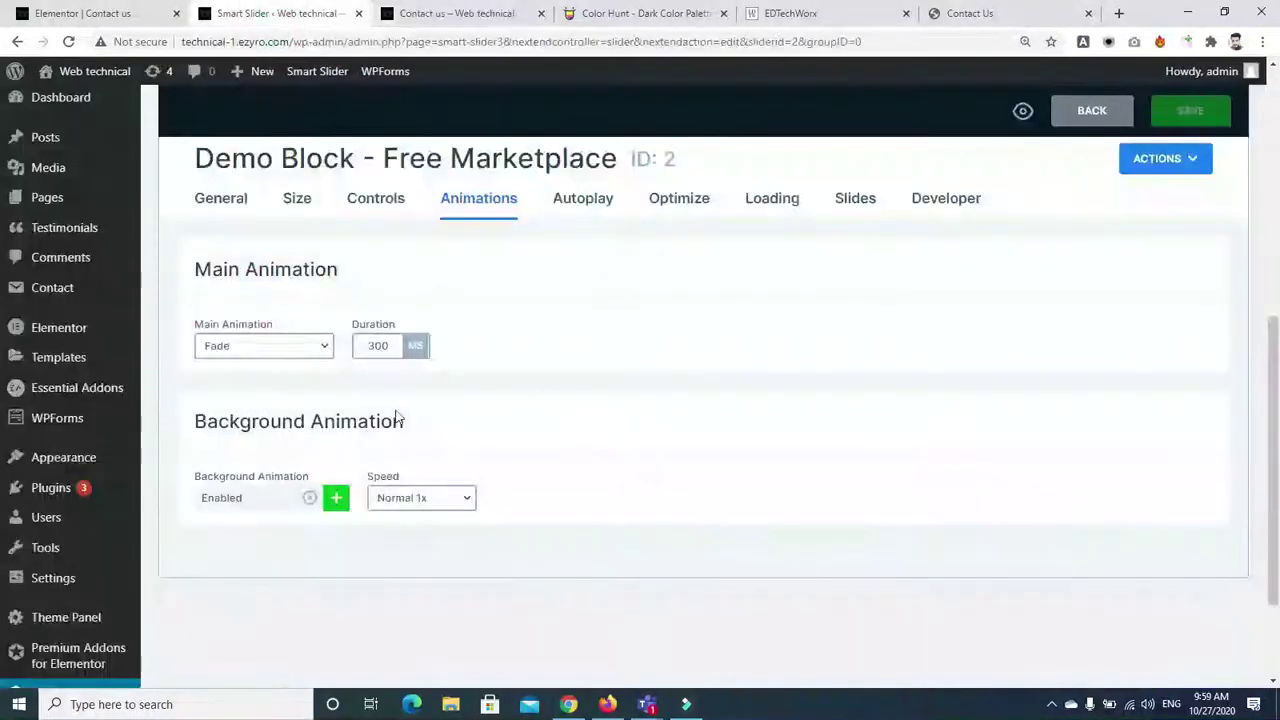
pyautogui.click(378, 350)
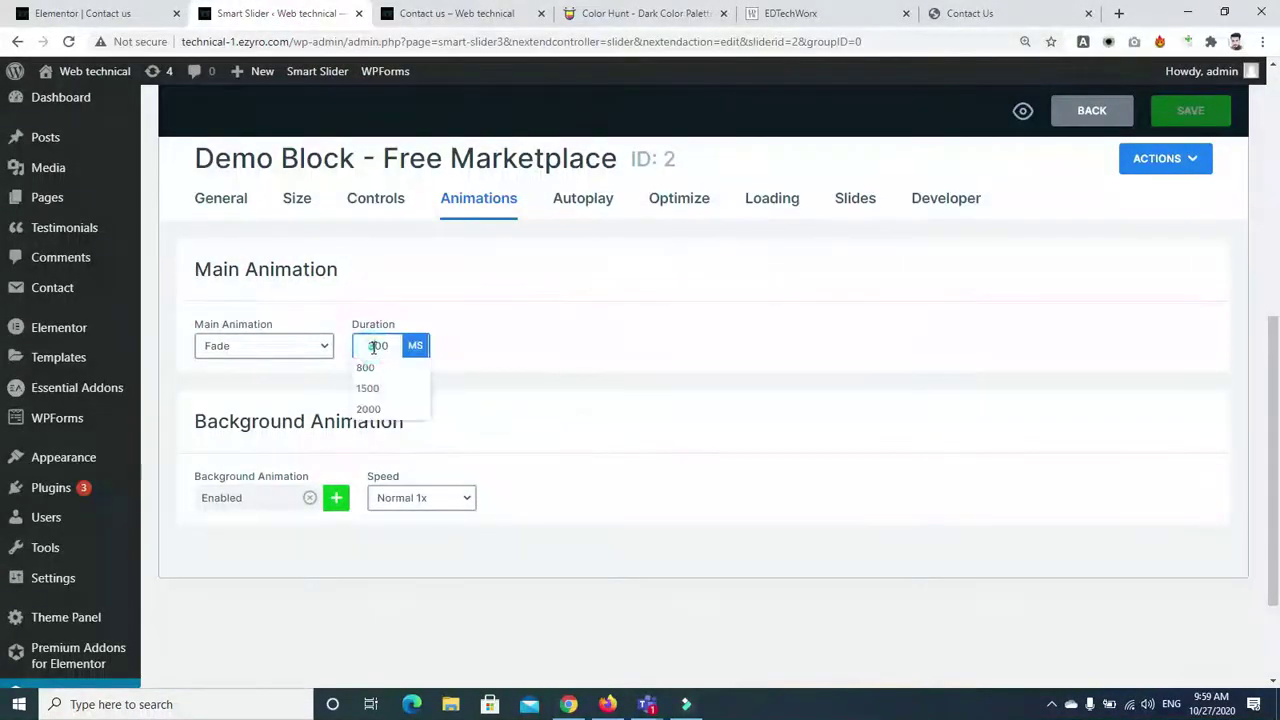
pyautogui.click(1165, 160)
pyautogui.click(1180, 118)
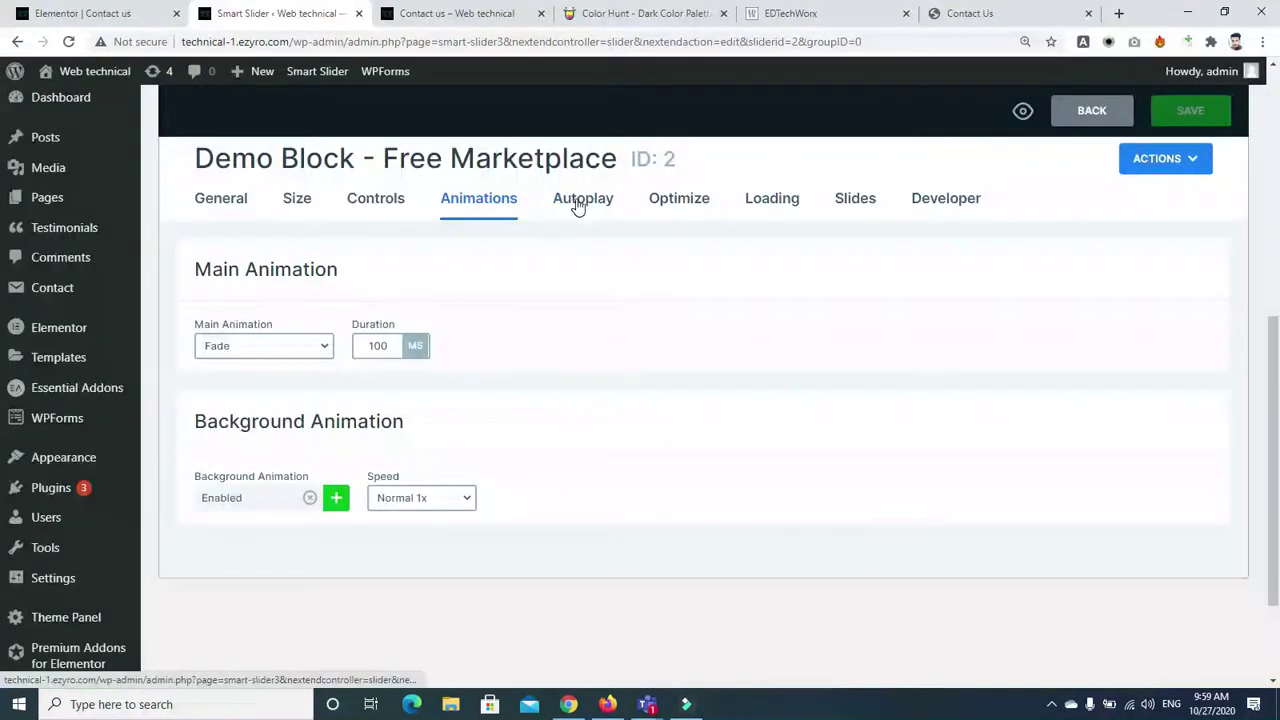
# Enable autoplay with a 5000 ms slide duration and save the slider
pyautogui.click(580, 200)
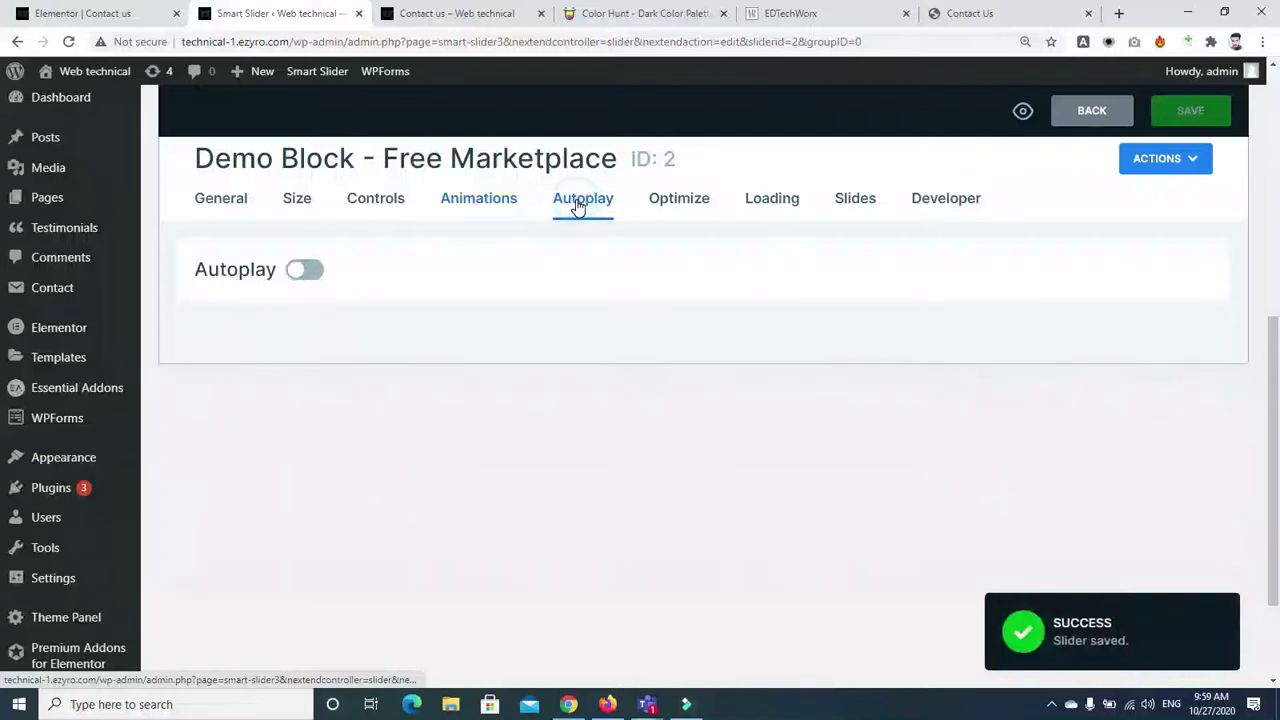
pyautogui.click(332, 272)
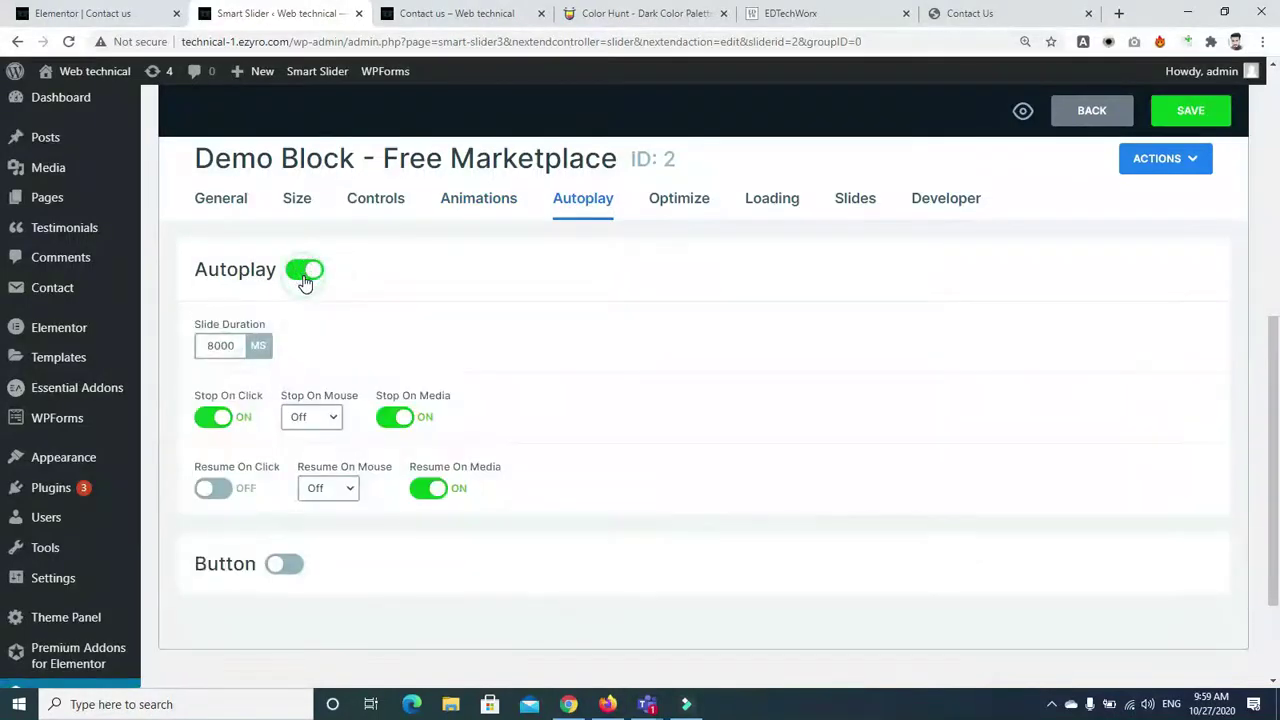
pyautogui.click(215, 347)
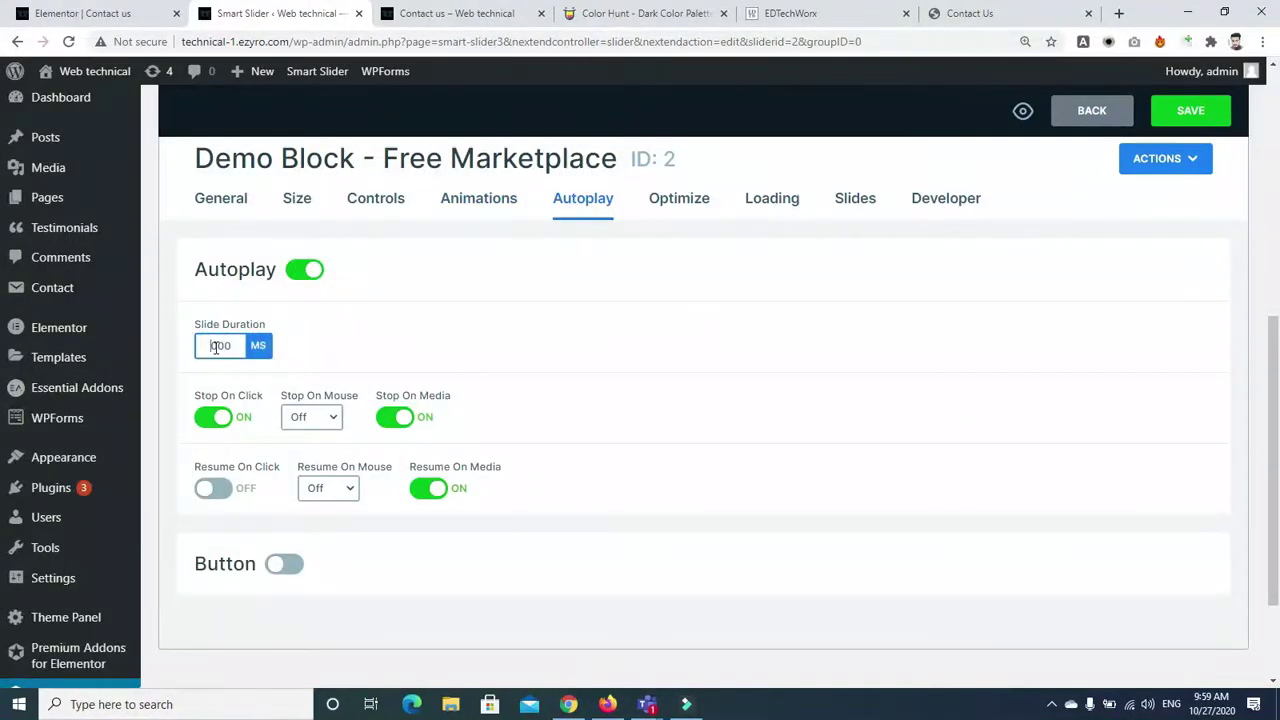
pyautogui.click(217, 347)
pyautogui.press('BackSpace')
pyautogui.write('5')
pyautogui.click(1176, 112)
# Reload the Contact us page to watch autoplay, then return to edit the slide duration
pyautogui.click(491, 22)
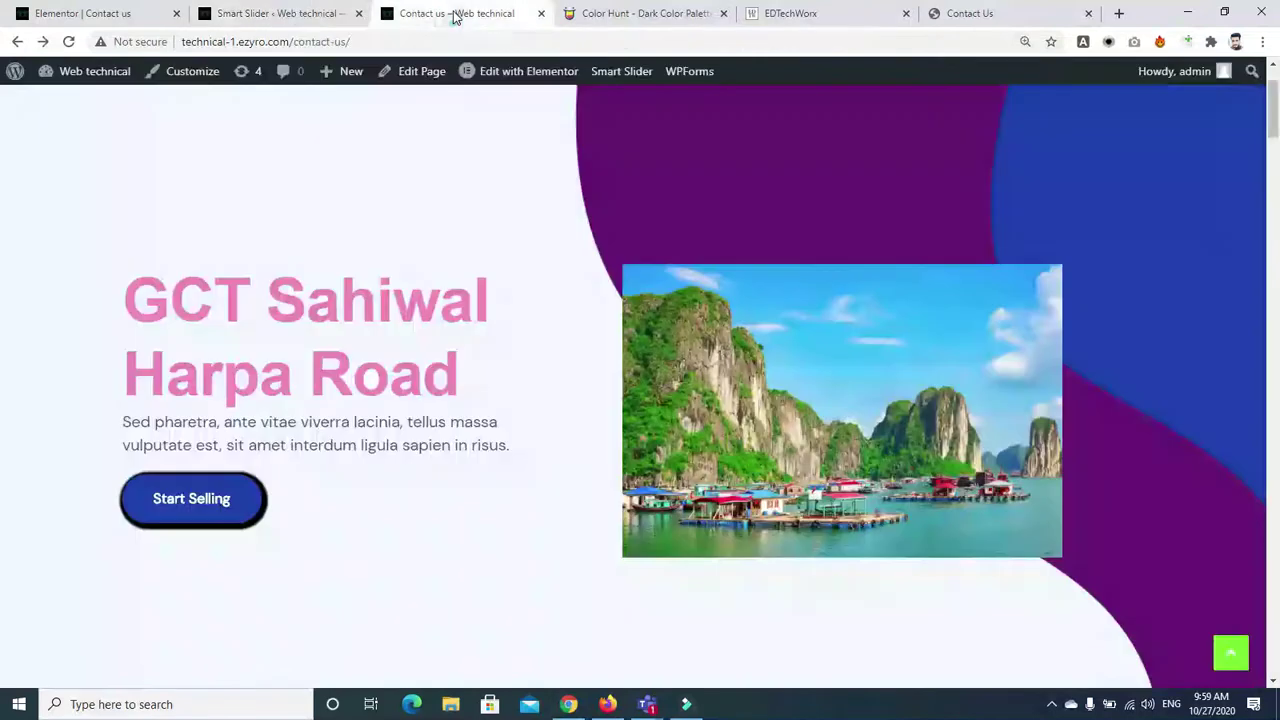
pyautogui.click(67, 42)
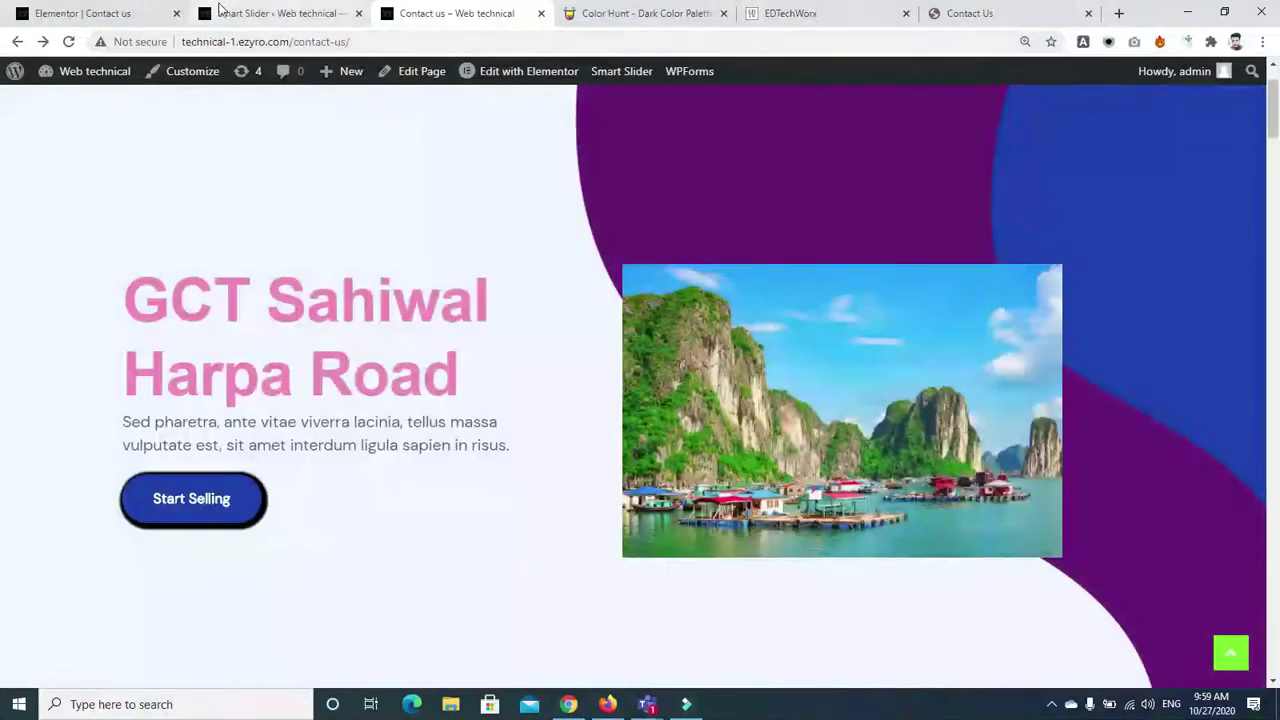
pyautogui.click(255, 14)
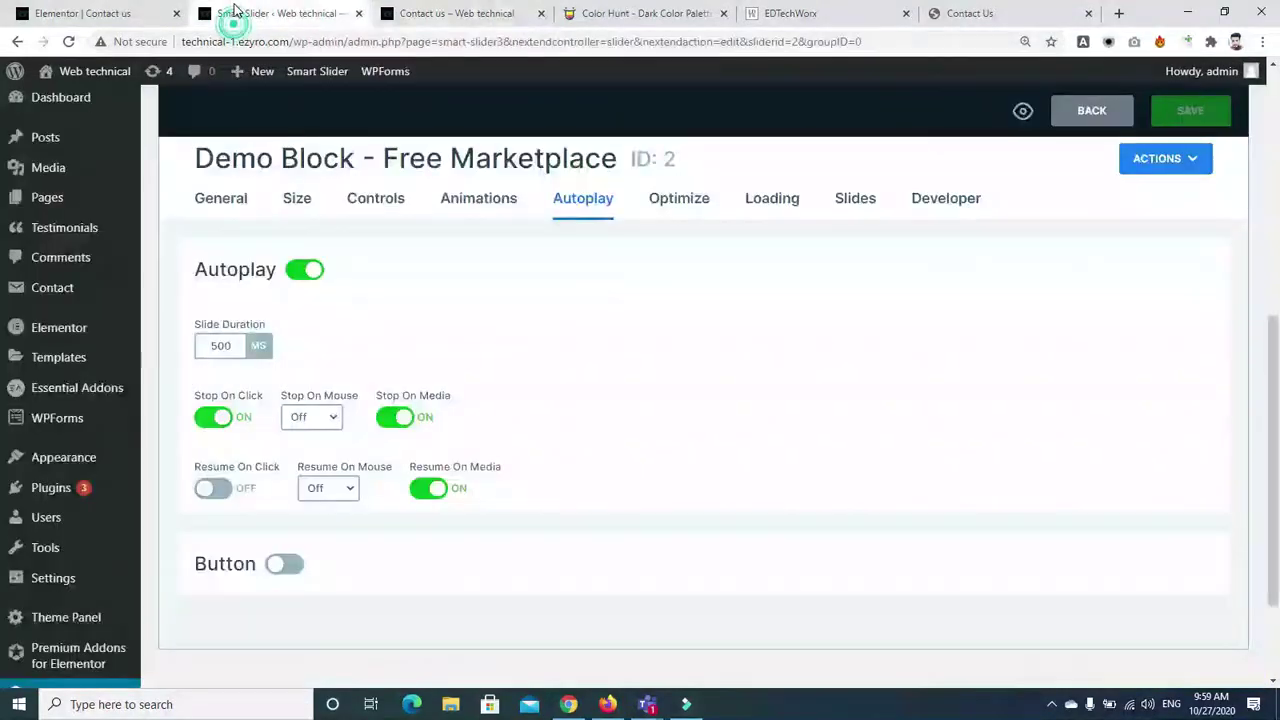
pyautogui.click(221, 344)
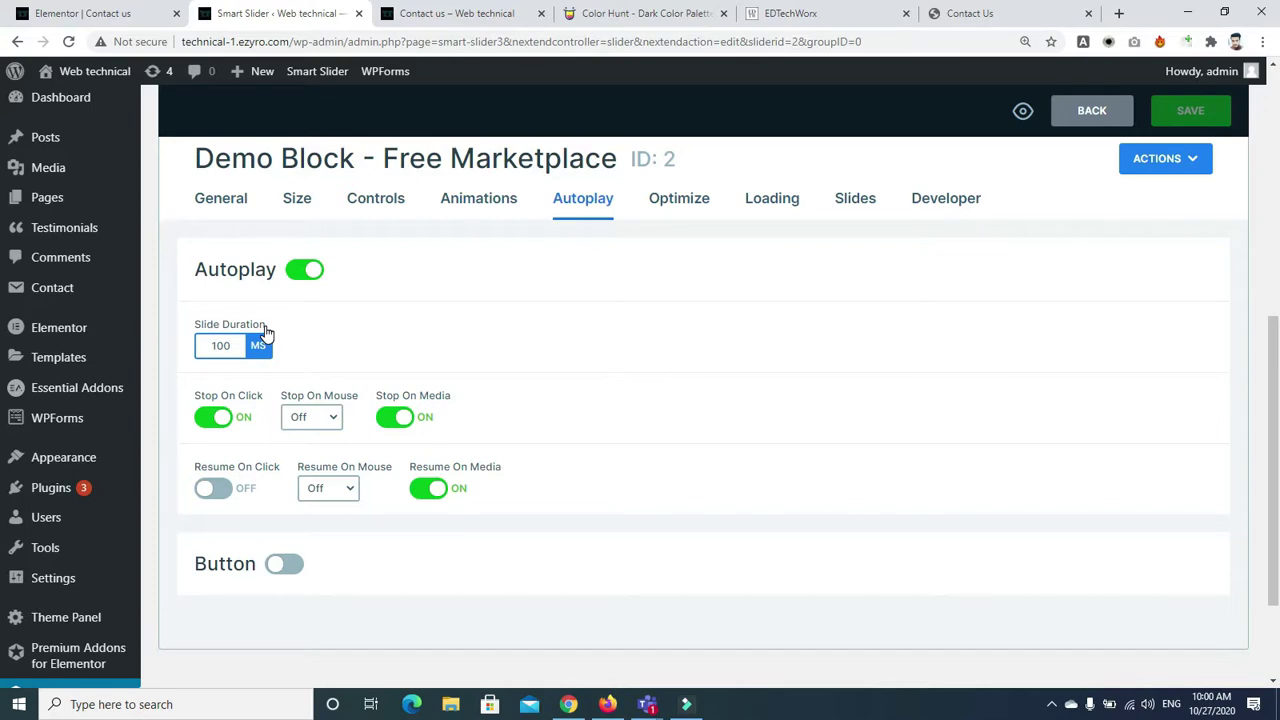
# Search Google's milliseconds-to-seconds converter, confirming 1000 ms equals 1 second
pyautogui.click(1119, 13)
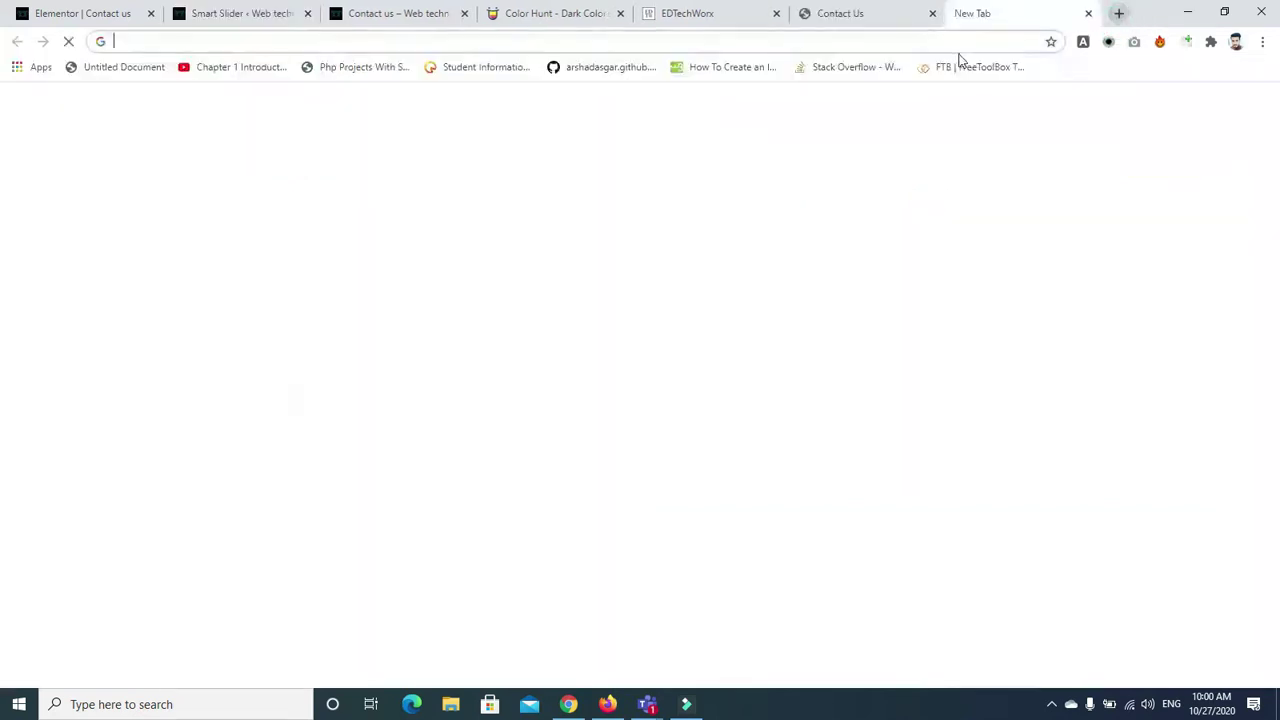
pyautogui.write('google.com')
pyautogui.press('Return')
pyautogui.write('mill')
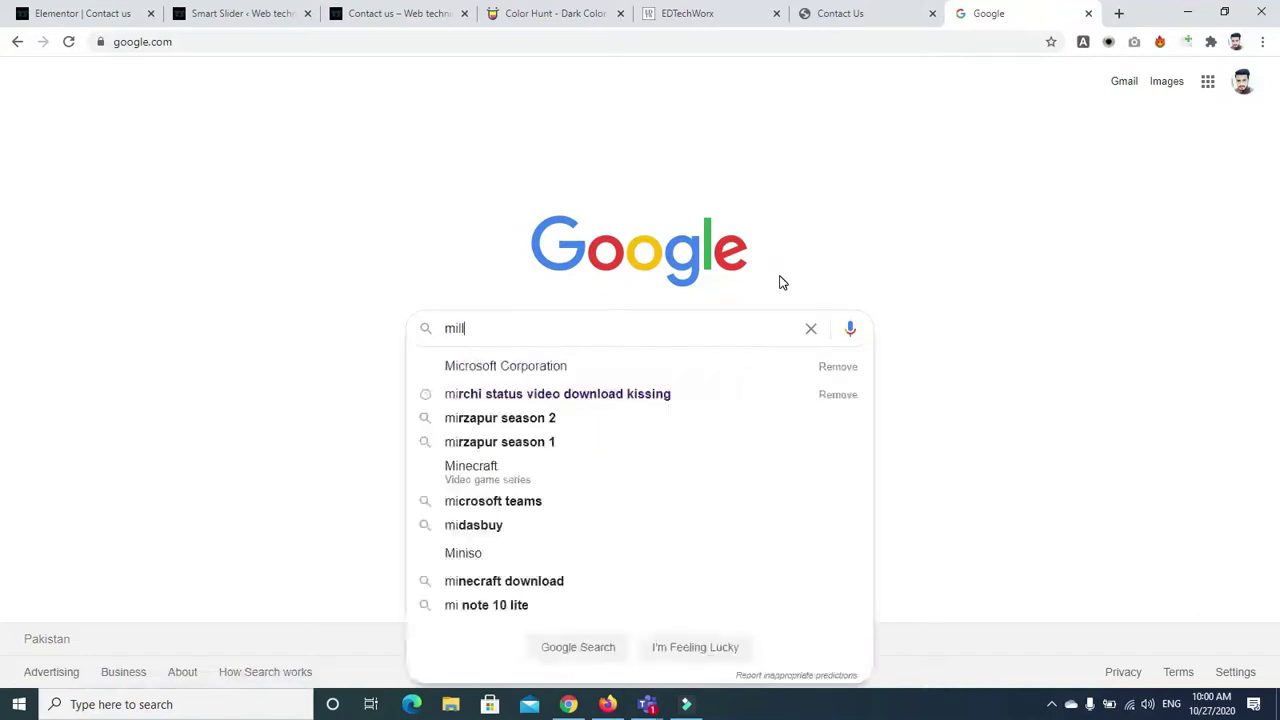
pyautogui.write('e')
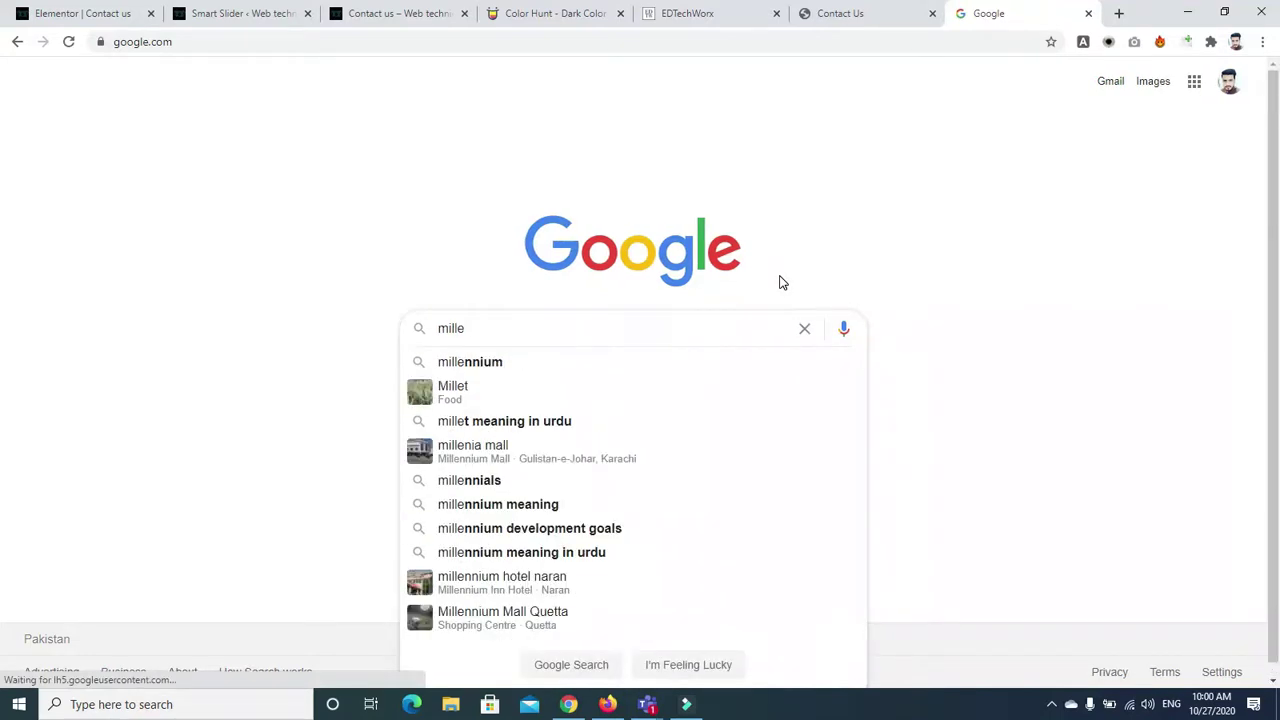
pyautogui.write('sec')
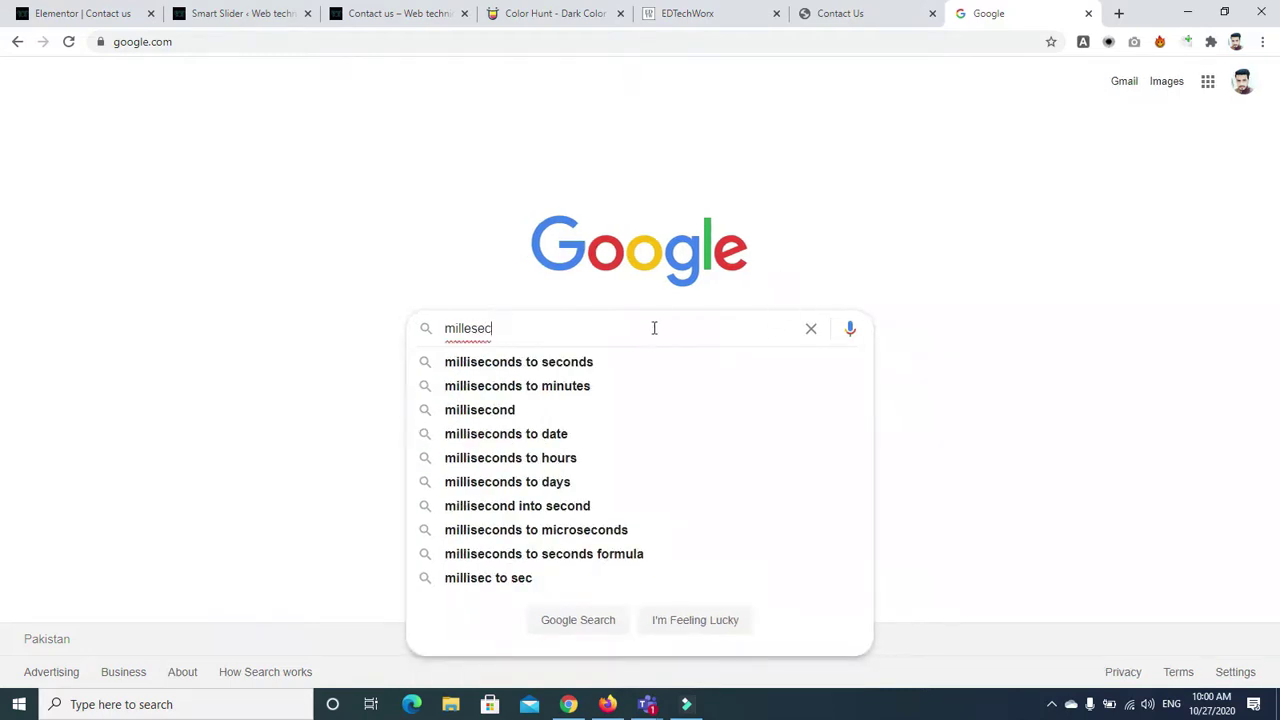
pyautogui.click(566, 362)
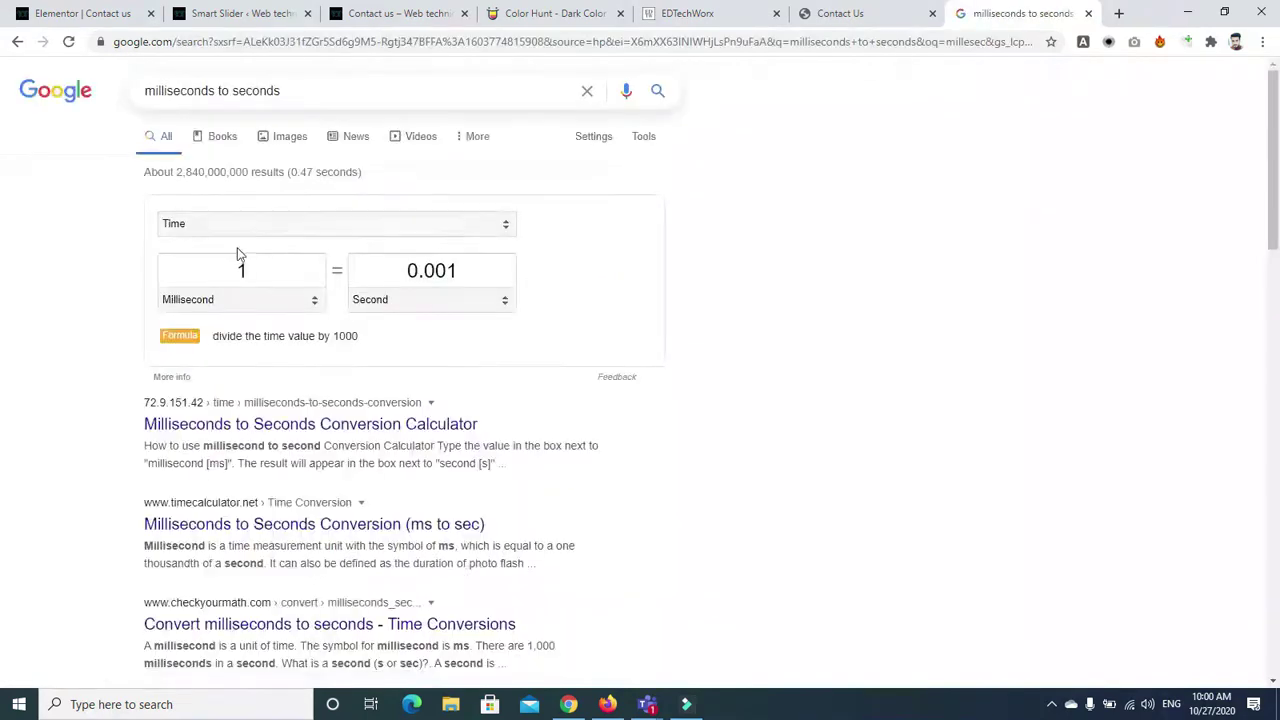
pyautogui.click(243, 266)
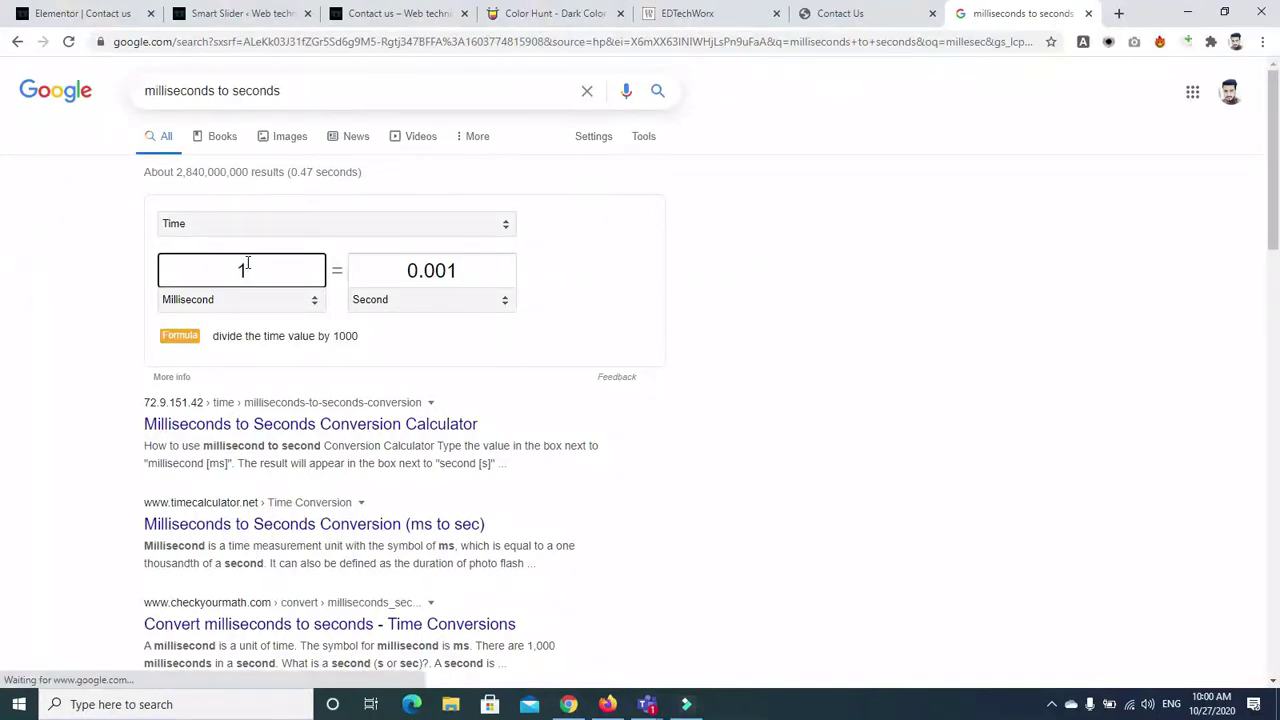
pyautogui.write('000')
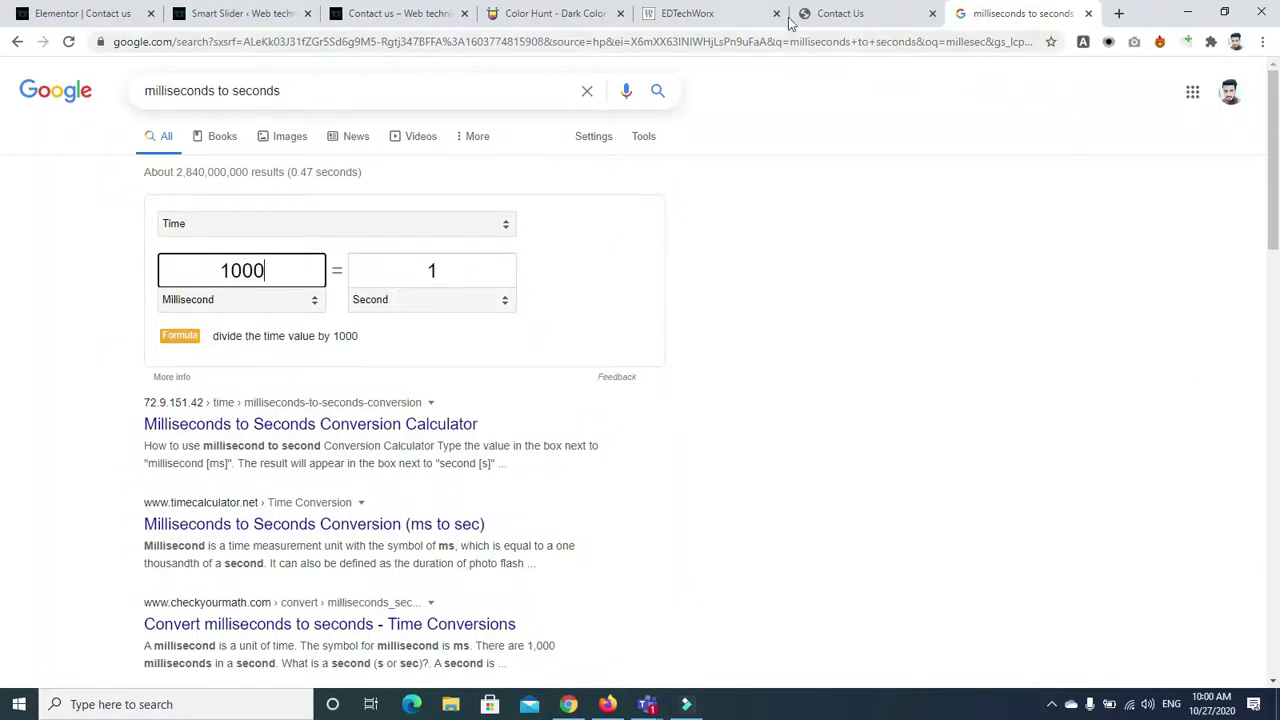
pyautogui.click(195, 16)
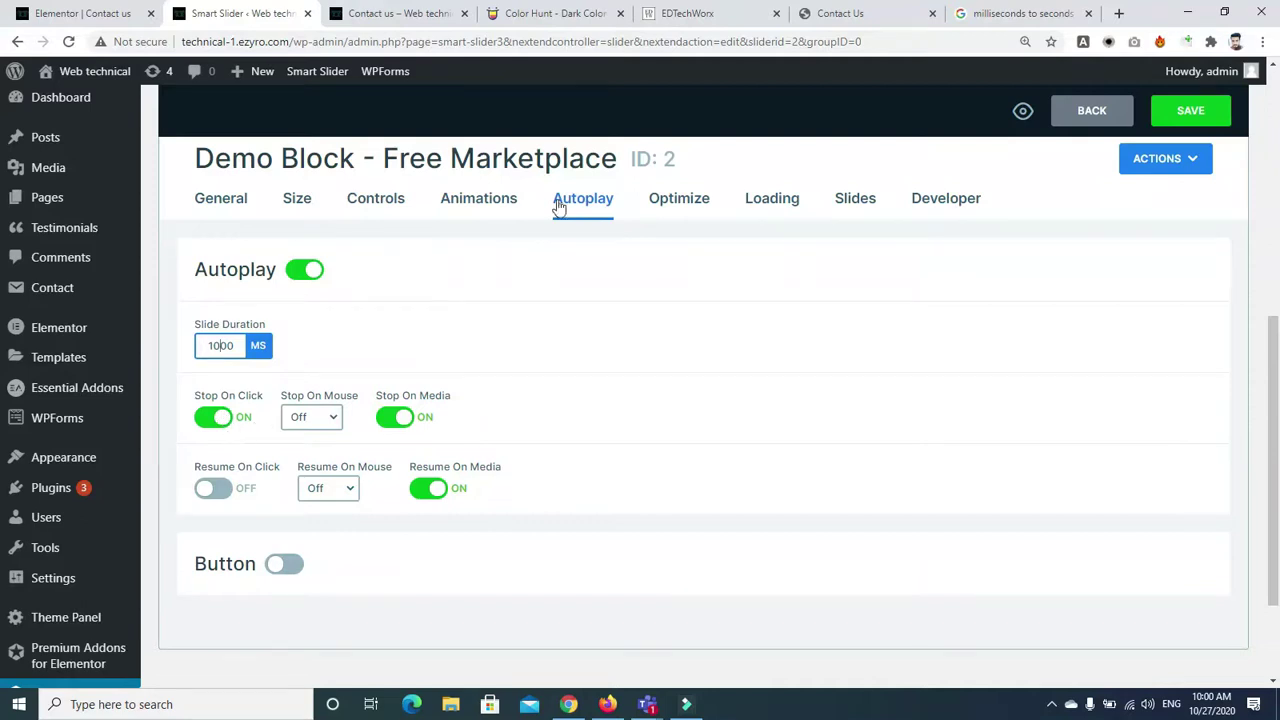
# Check the Contact us page, then set autoplay Stop On Mouse to Enter
pyautogui.click(383, 18)
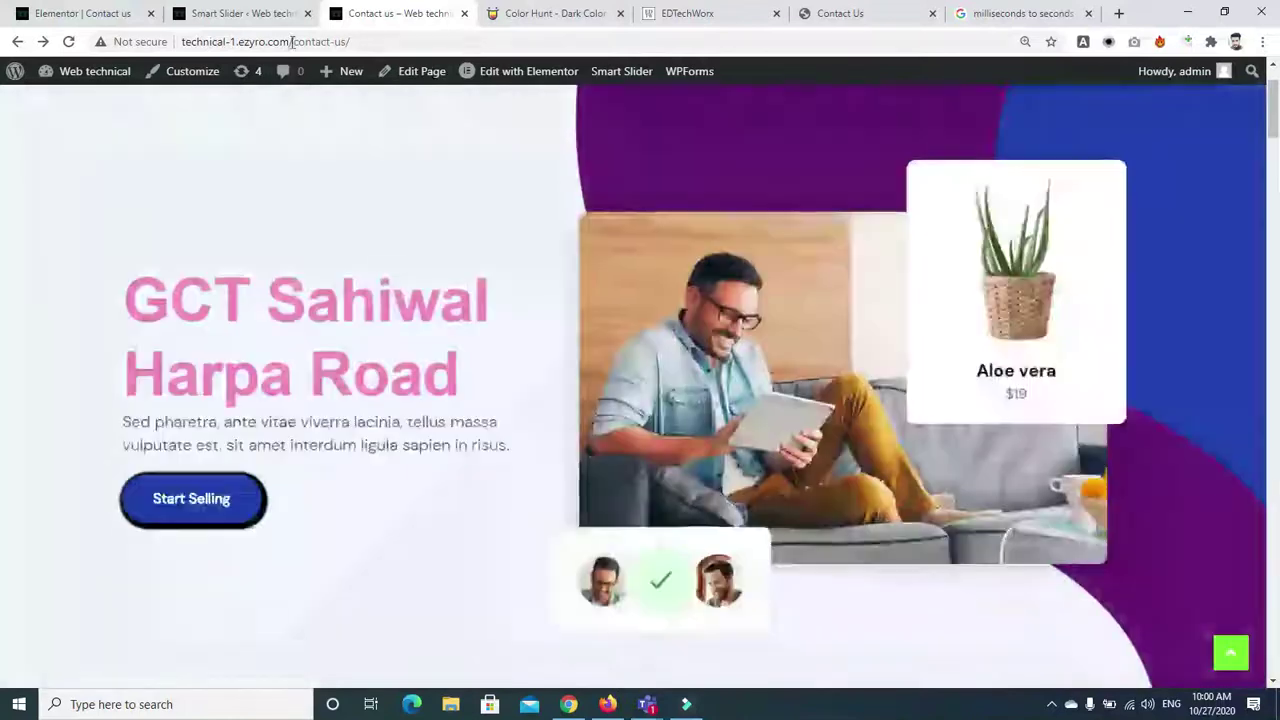
pyautogui.click(95, 14)
pyautogui.click(203, 16)
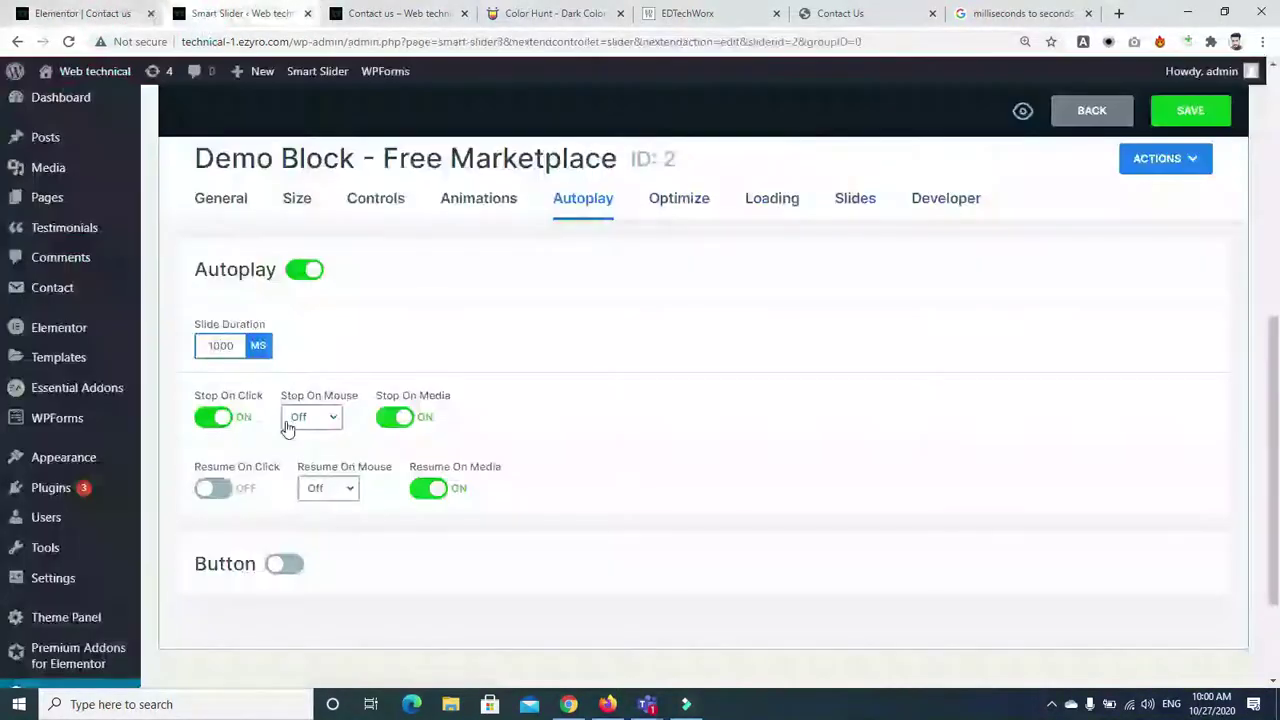
pyautogui.click(335, 418)
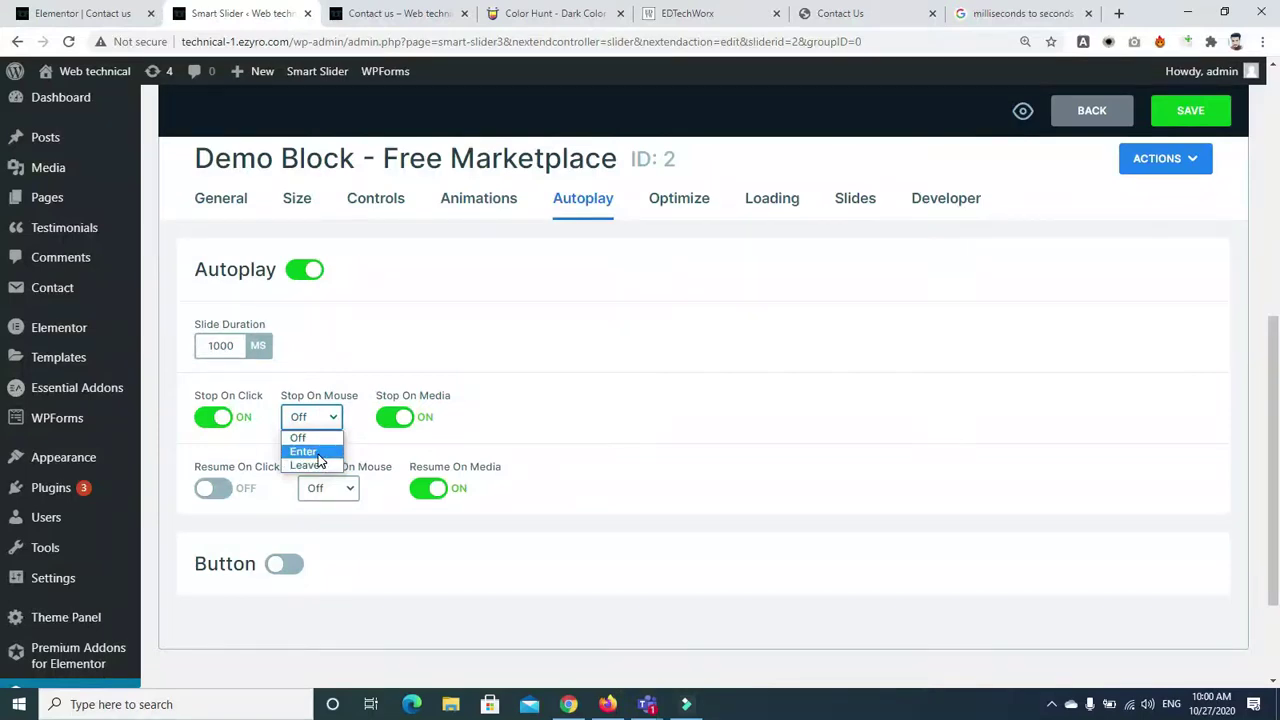
pyautogui.click(316, 451)
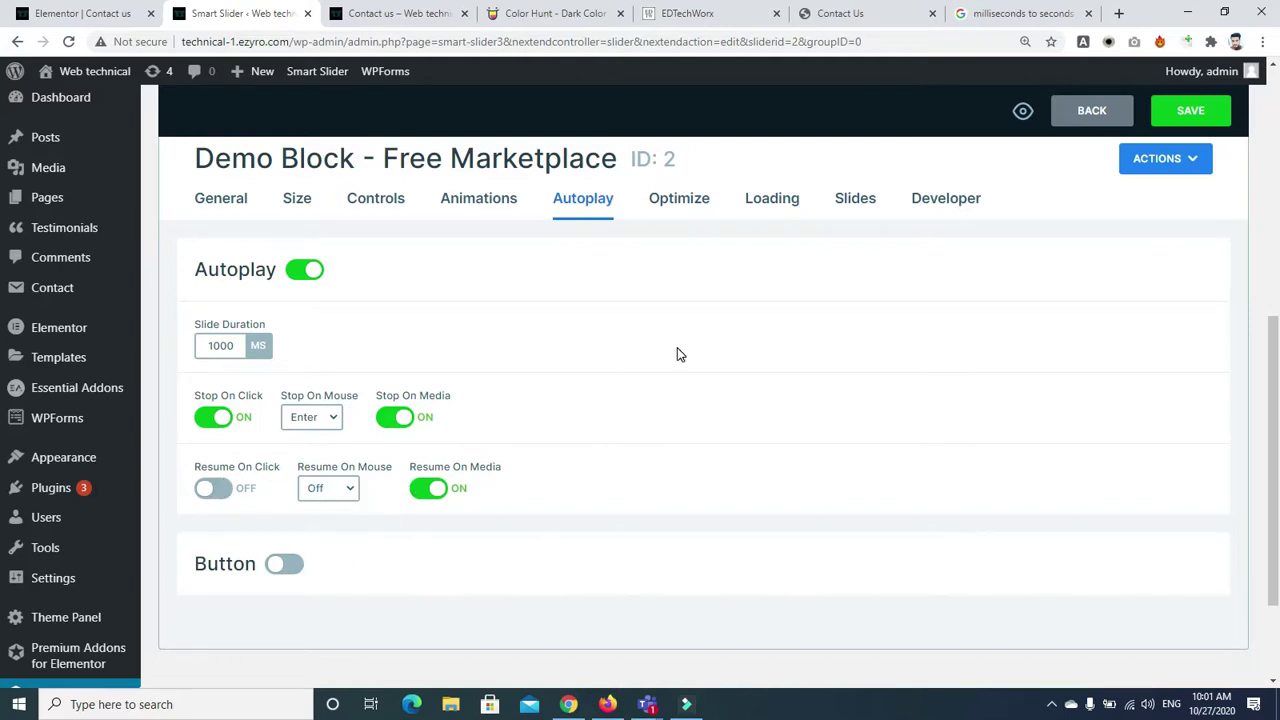
# Try the autoplay play/pause Button with a play icon, then switch it back off
pyautogui.click(280, 564)
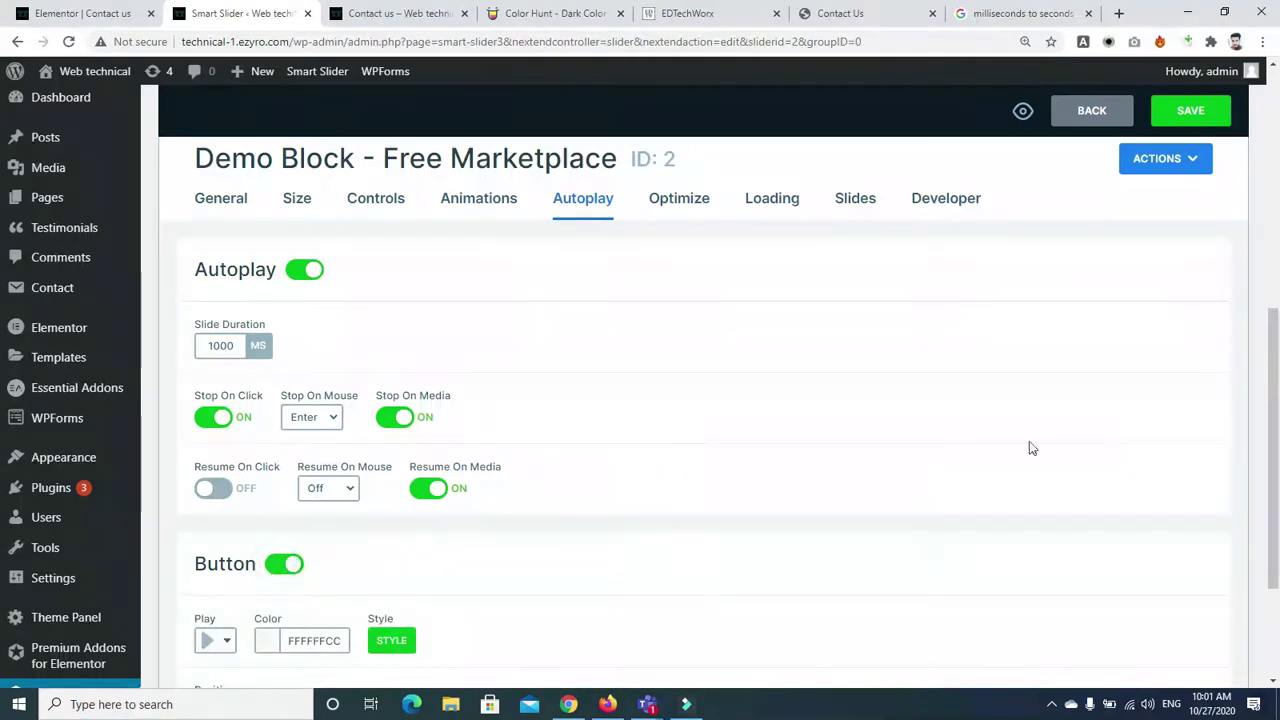
pyautogui.scroll(-3, 703, 406)
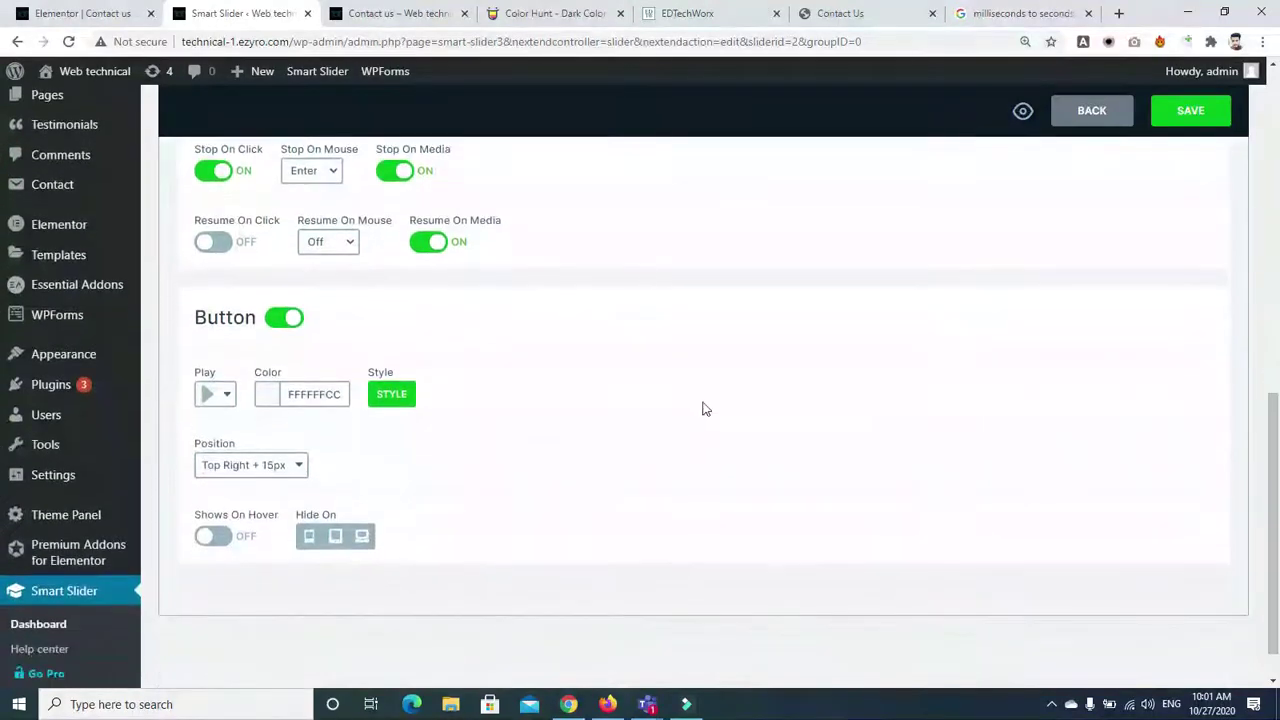
pyautogui.click(220, 394)
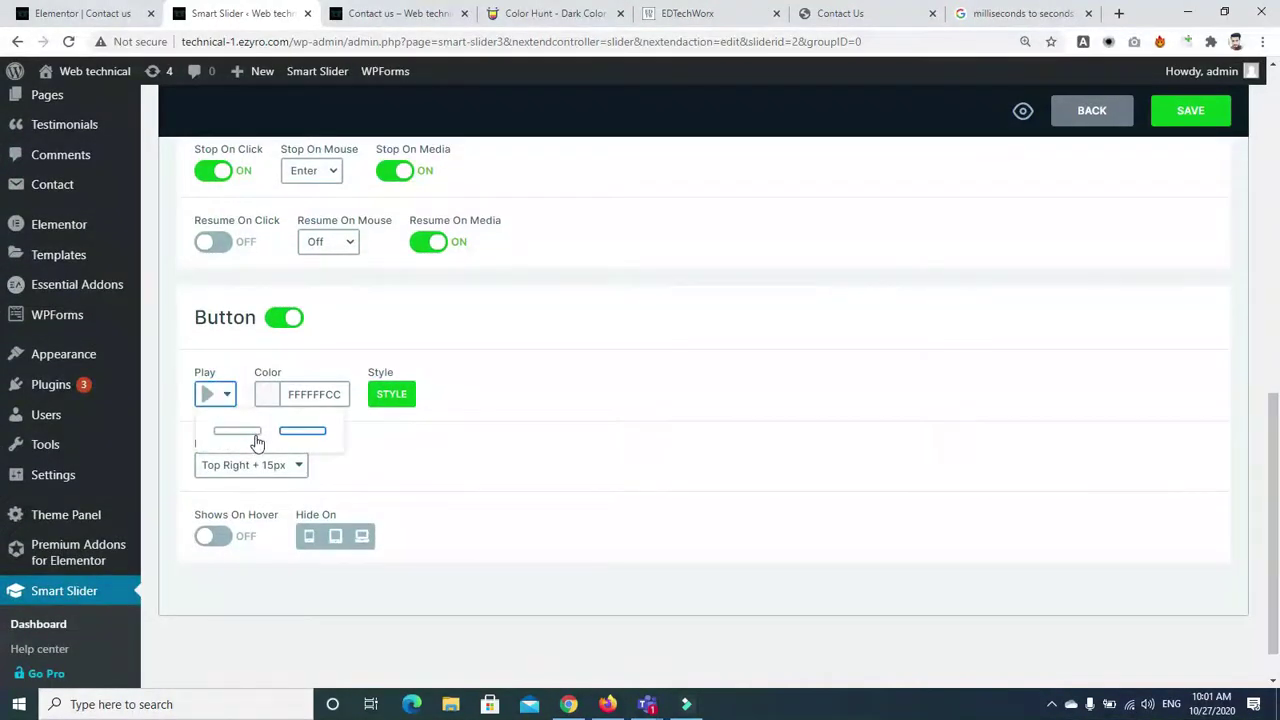
pyautogui.click(255, 437)
pyautogui.click(214, 394)
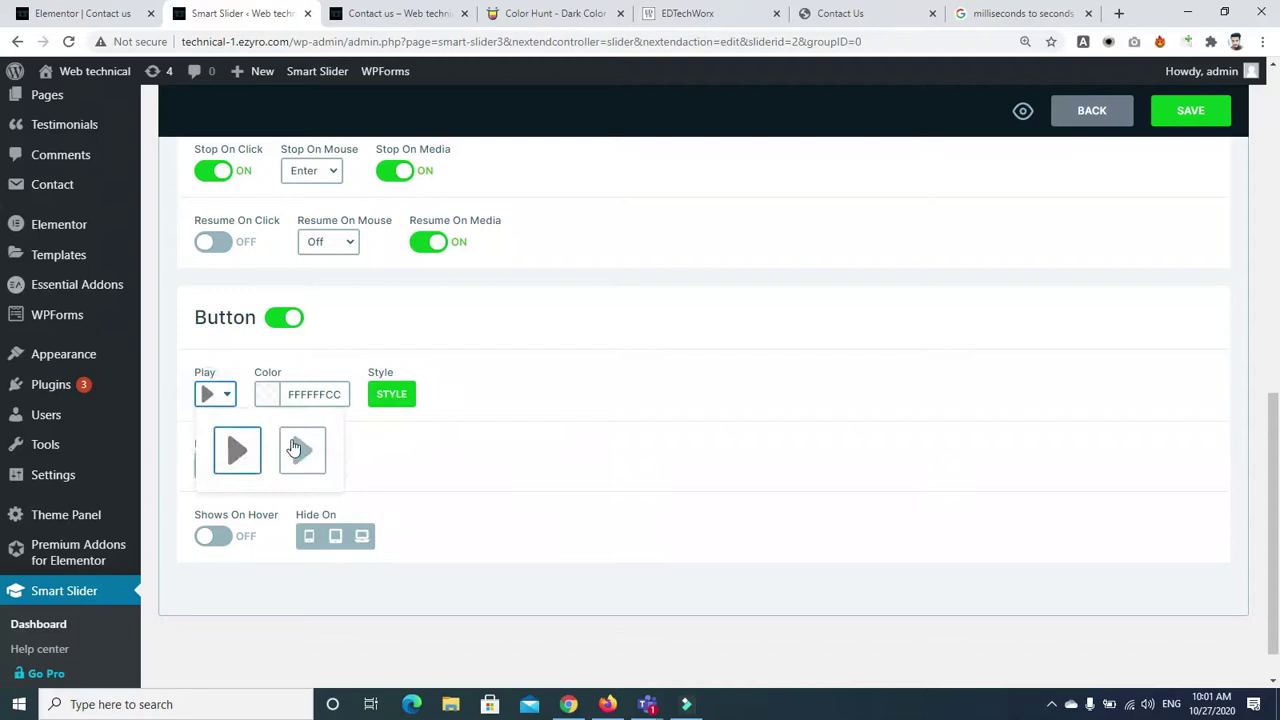
pyautogui.click(214, 393)
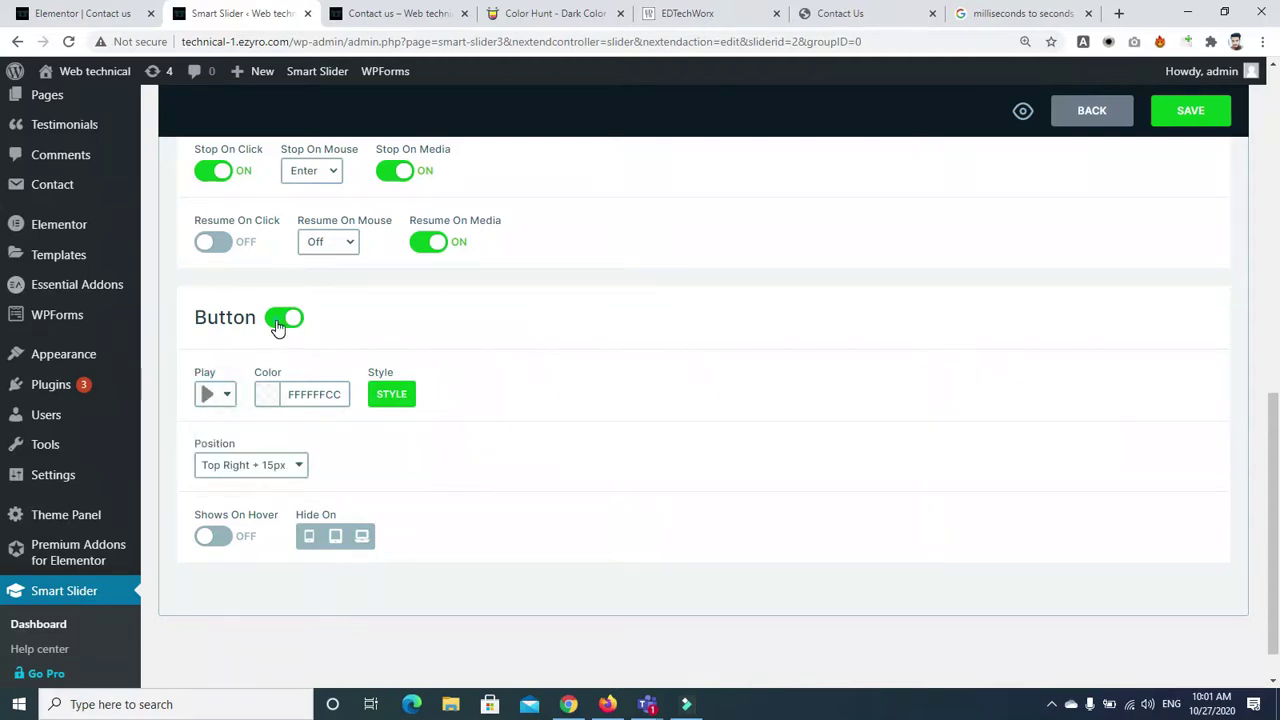
pyautogui.click(280, 318)
# Save the slider and reload the Contact us page
pyautogui.click(1192, 112)
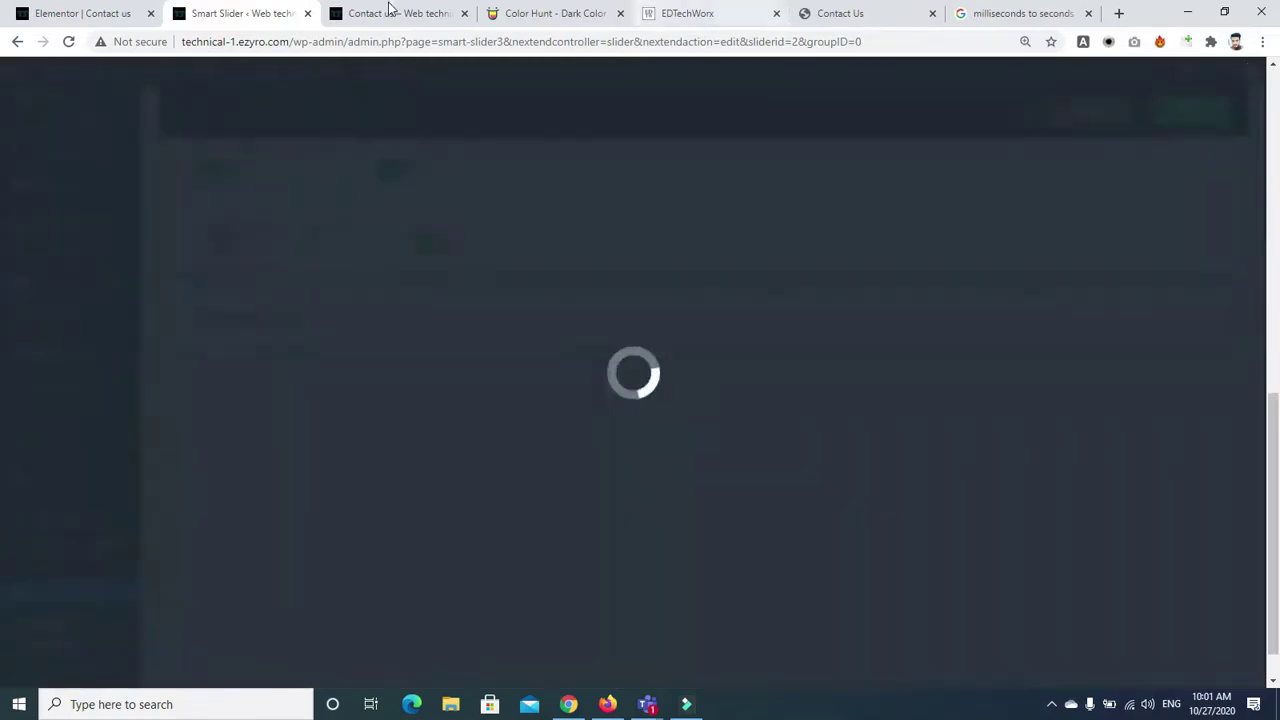
pyautogui.click(391, 20)
pyautogui.click(68, 42)
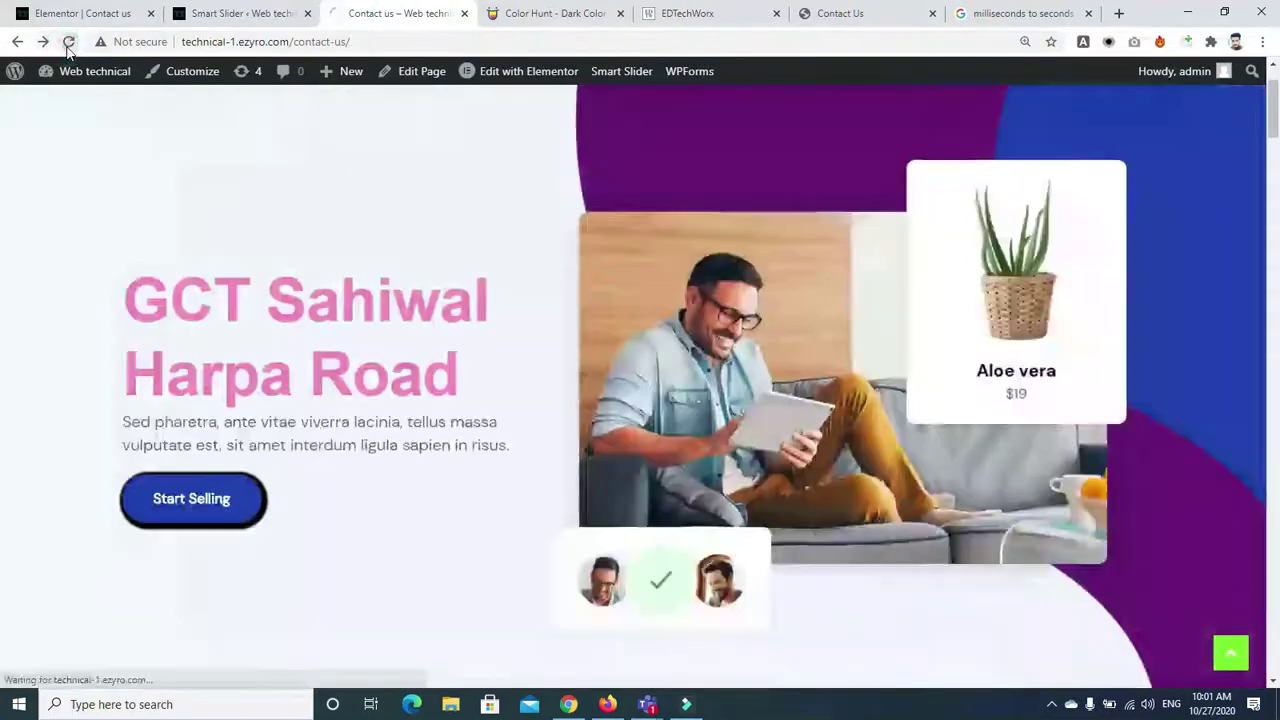
# Reload the Contact us page to view the slider, then go back to the autoplay settings
pyautogui.click(68, 42)
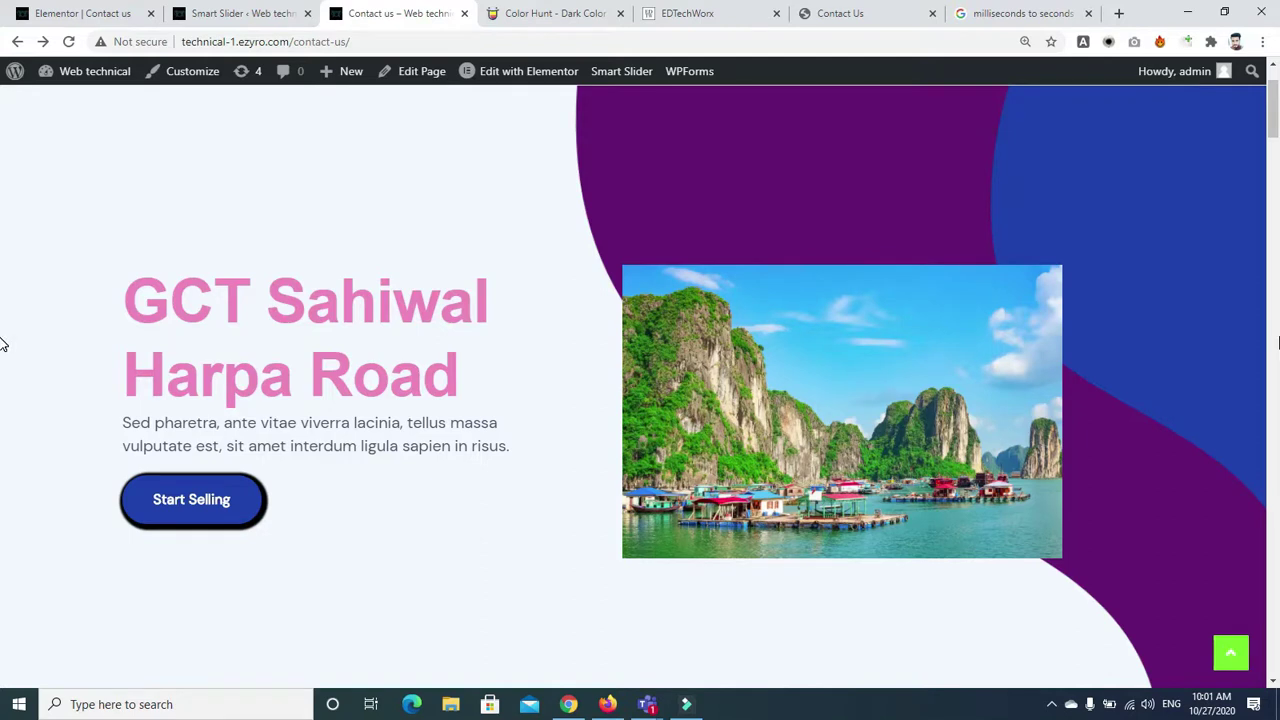
pyautogui.moveTo(1273, 105)
pyautogui.mouseDown()
pyautogui.moveTo(1273, 185)
pyautogui.moveTo(1273, 80)
pyautogui.mouseUp()
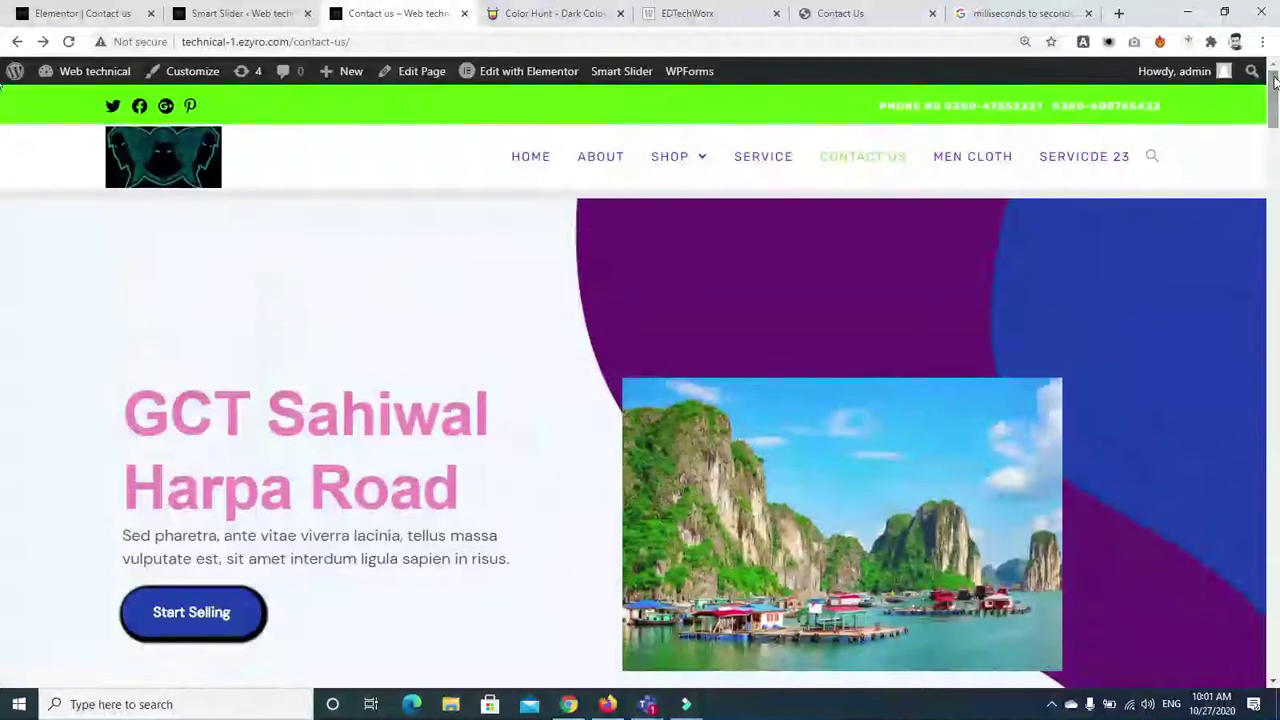
pyautogui.click(384, 158)
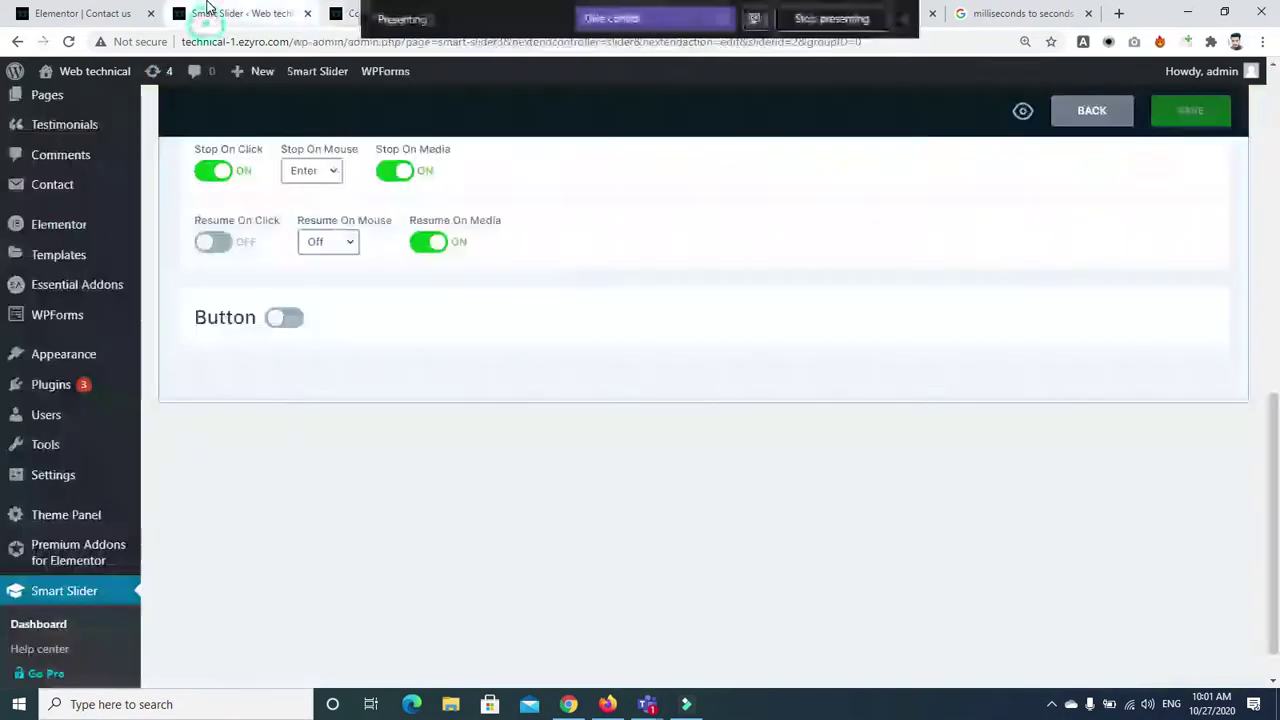
pyautogui.click(210, 13)
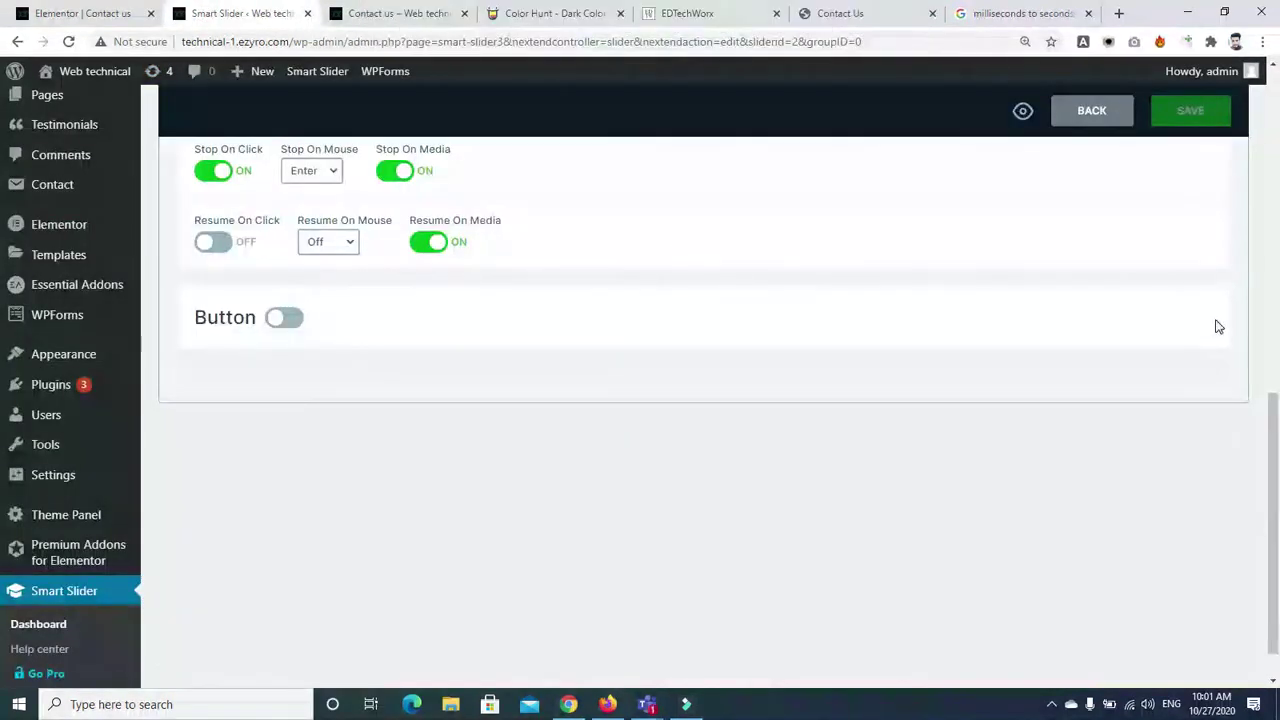
# Turn off autoplay's Stop On Click option and save the slider
pyautogui.scroll(3, 1100, 310)
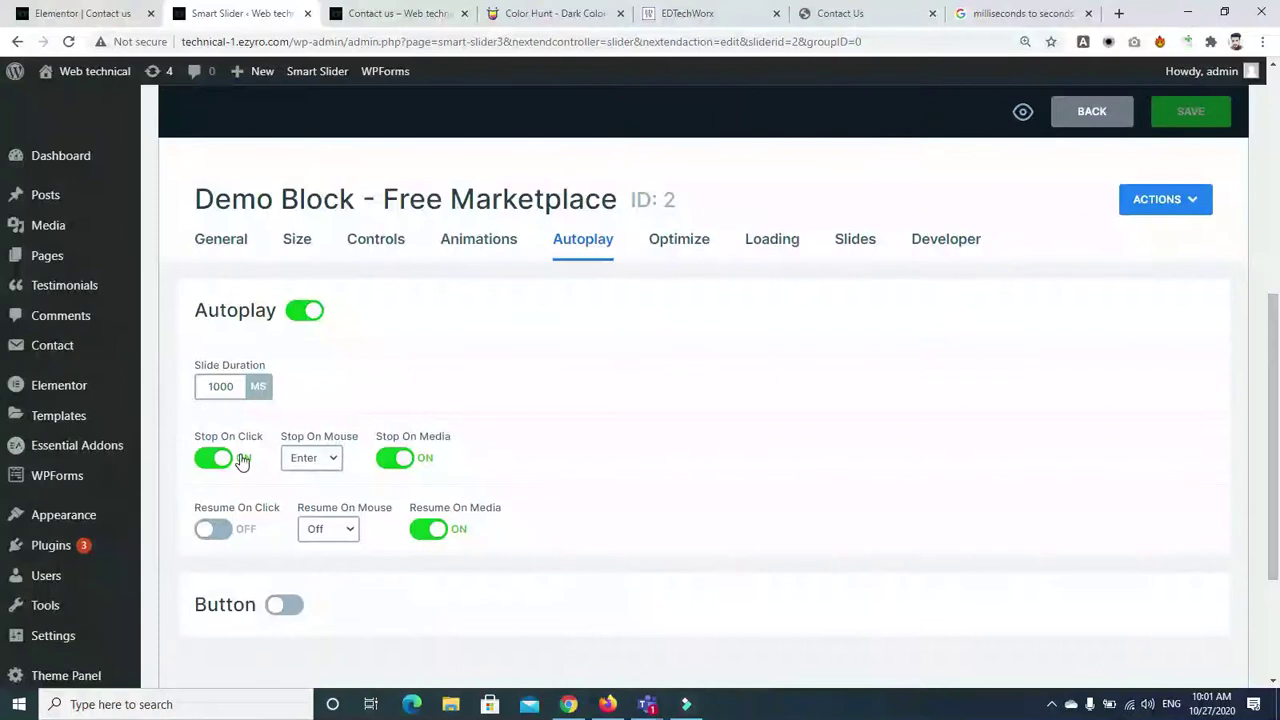
pyautogui.click(214, 459)
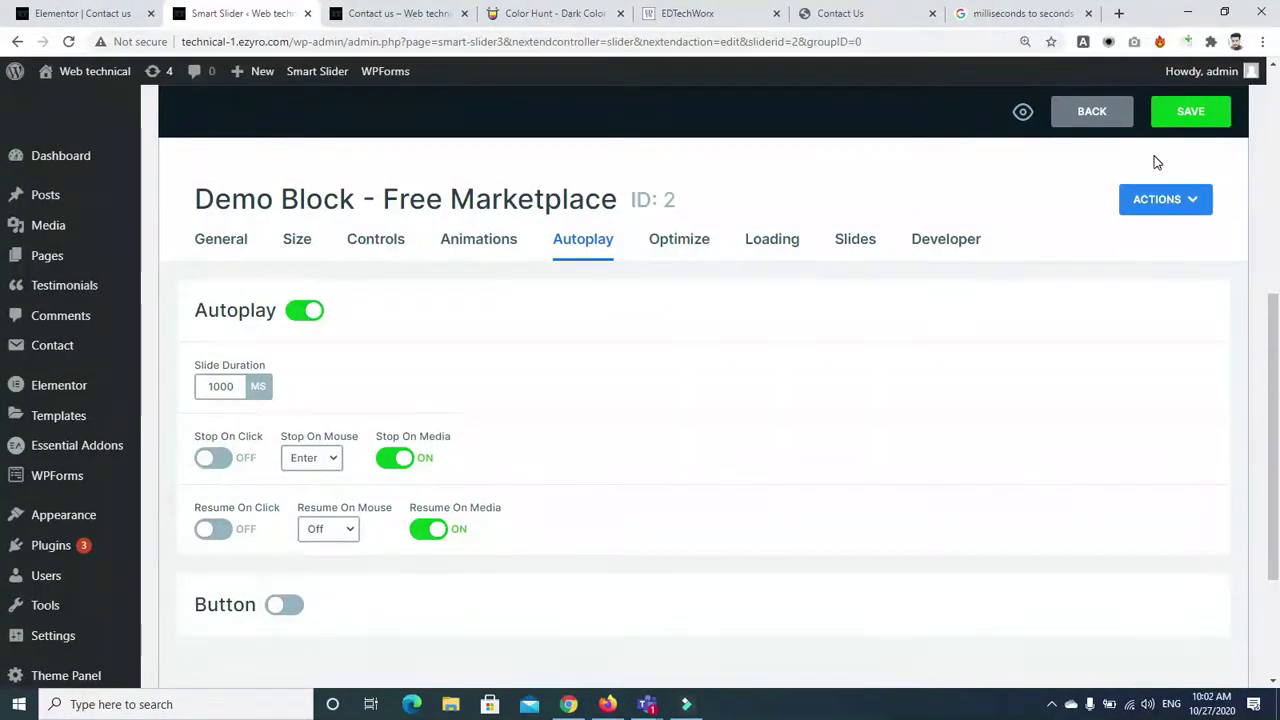
pyautogui.click(1190, 111)
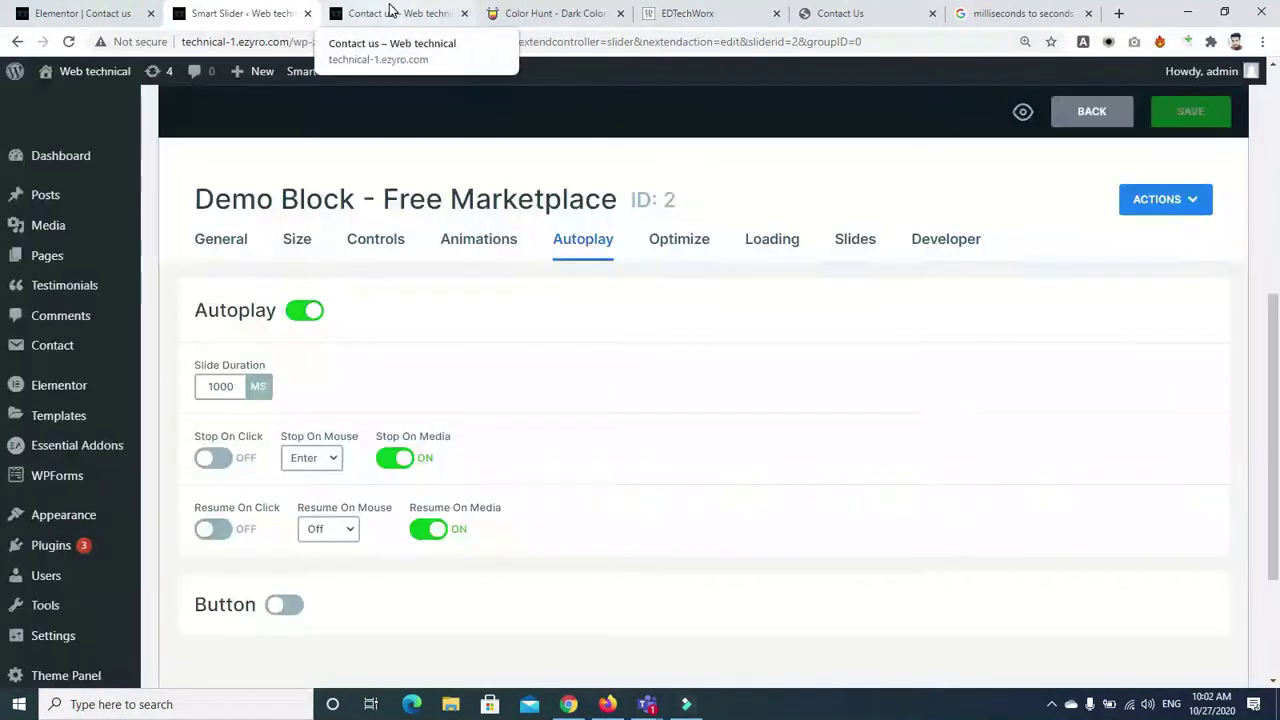
# Reload the Contact Us page to watch the slider advance, then bring up the Teams window
pyautogui.click(390, 12)
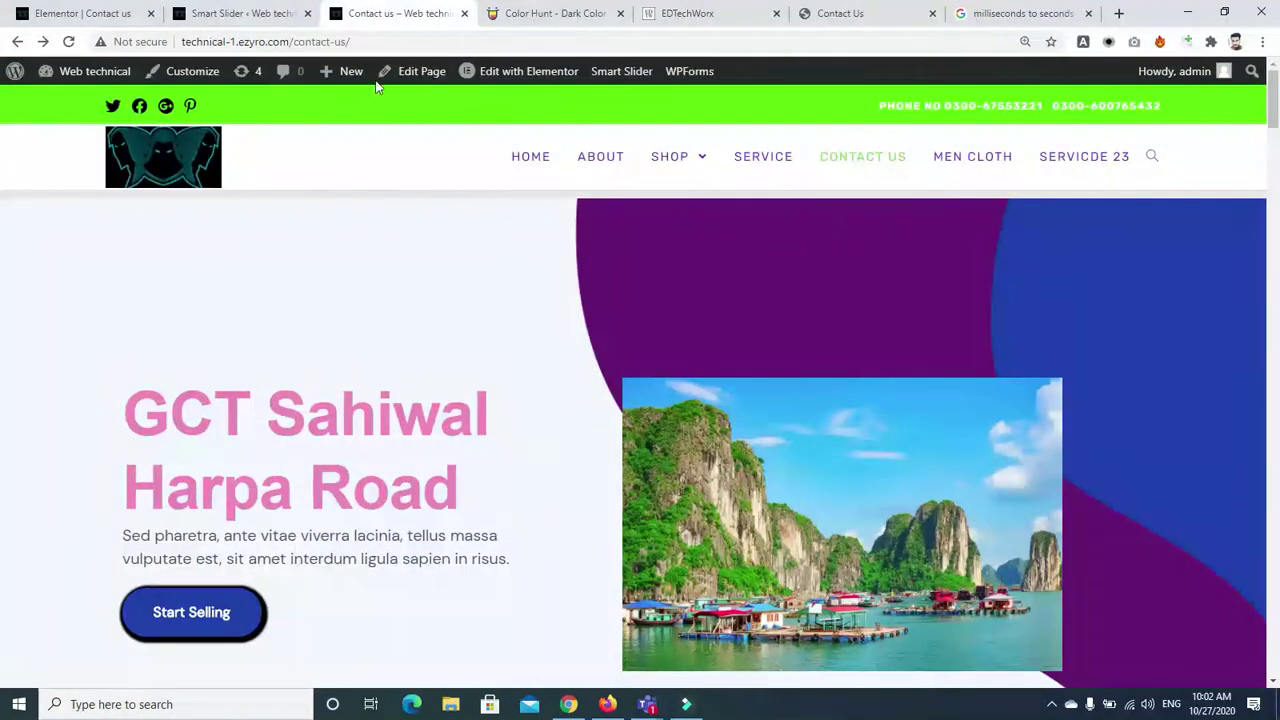
pyautogui.click(69, 42)
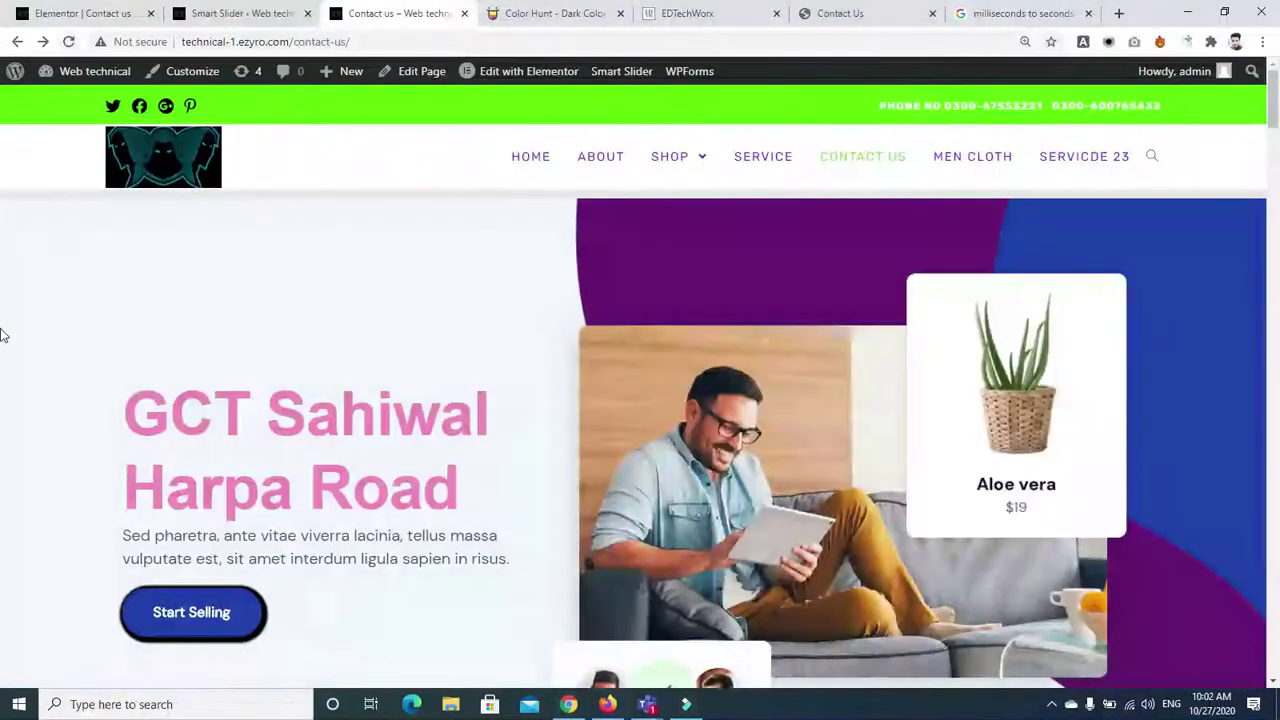
pyautogui.click(647, 704)
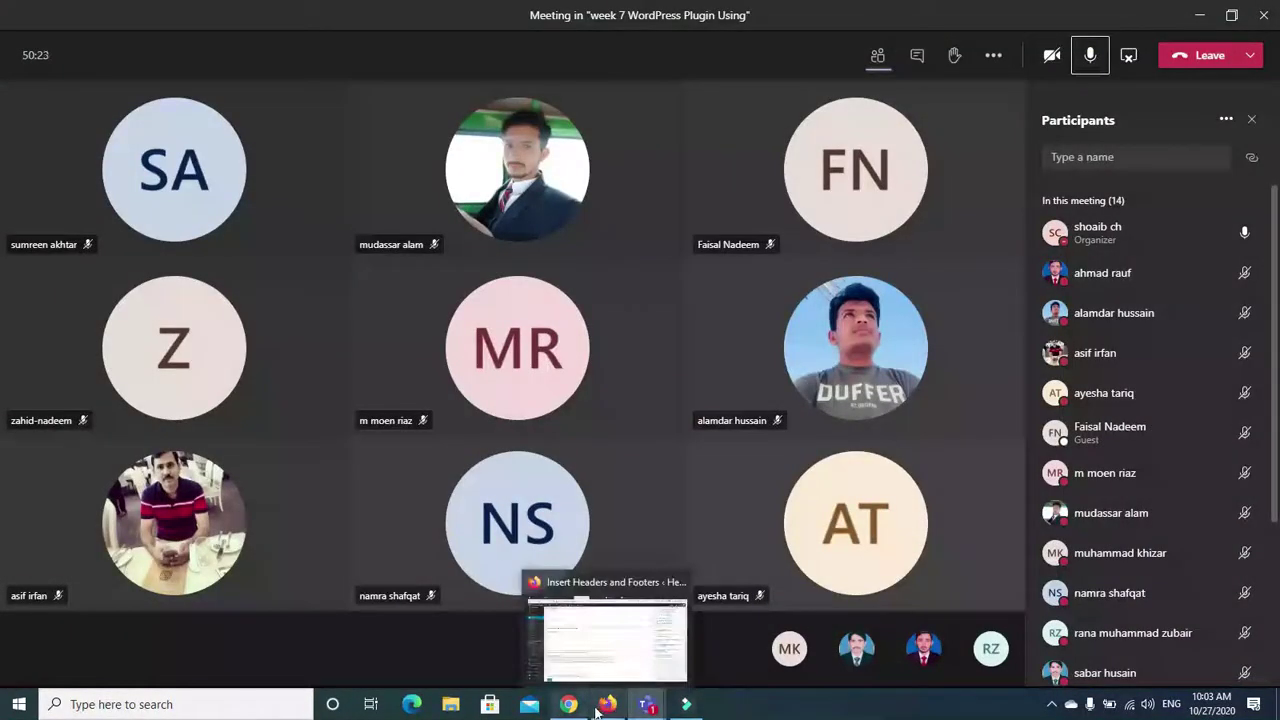
# Switch from the Teams meeting back to the browser windows showing the WordPress site
pyautogui.click(600, 707)
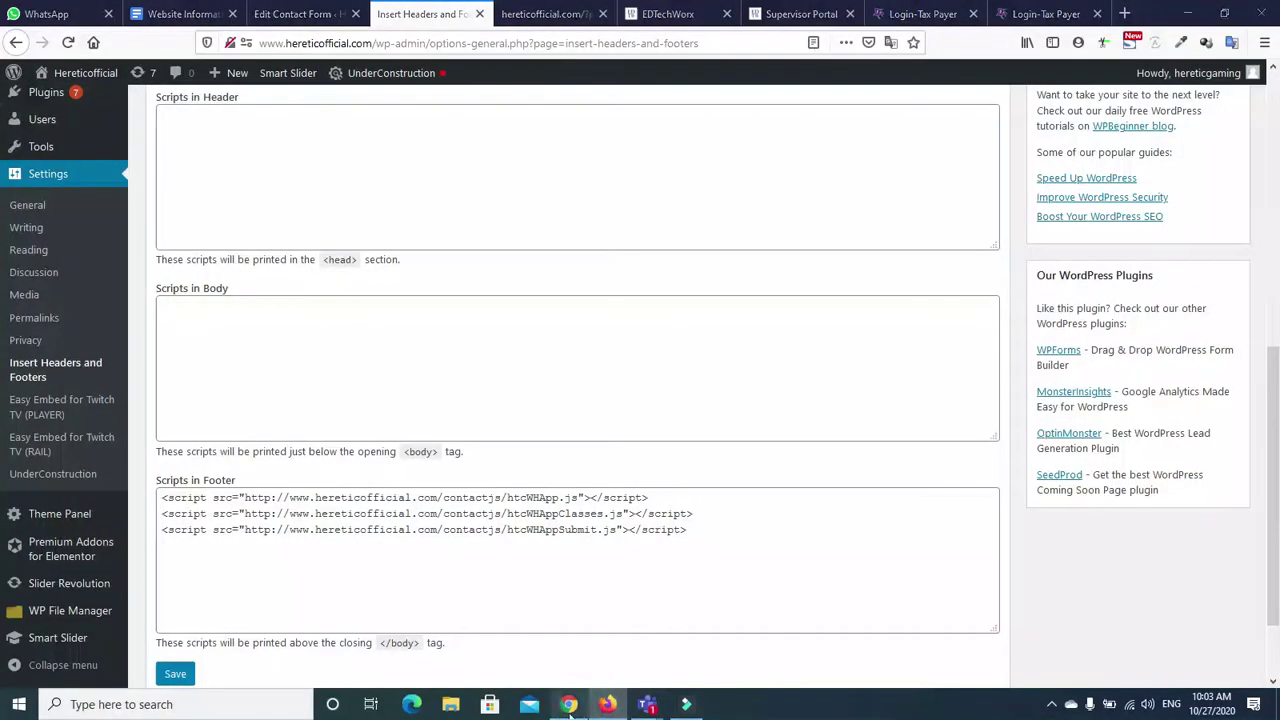
pyautogui.click(570, 712)
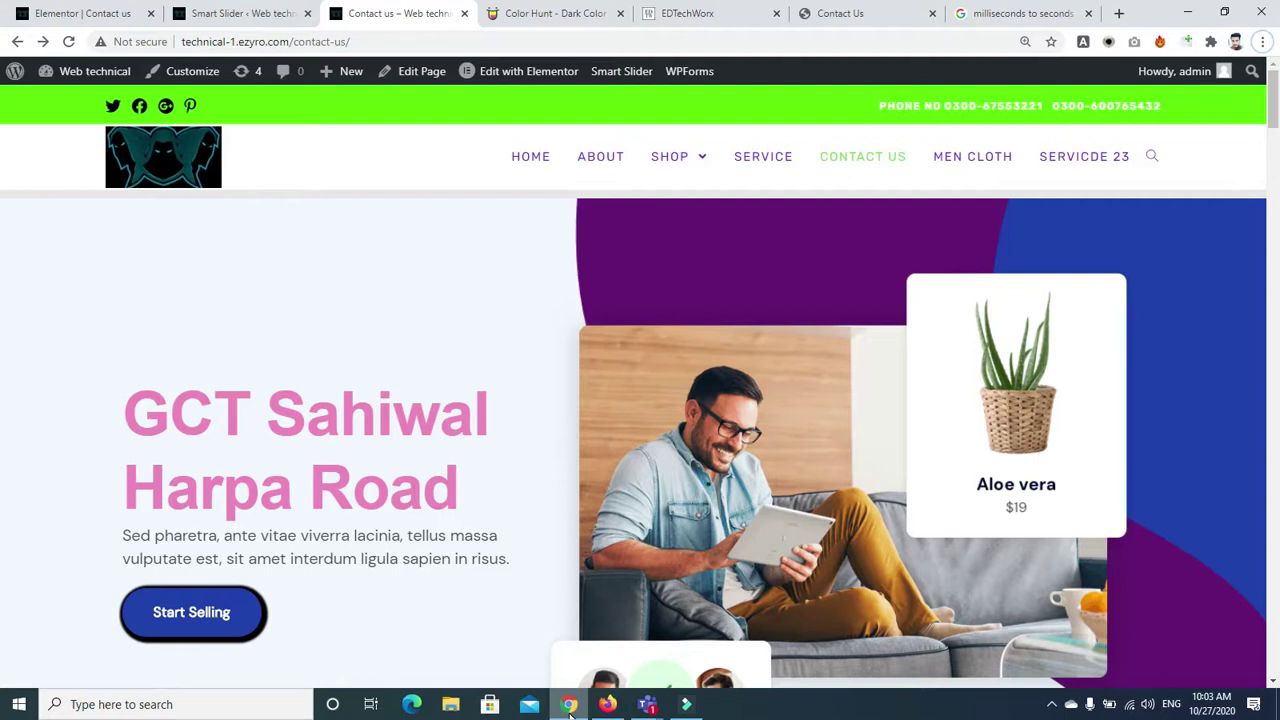
pyautogui.click(68, 42)
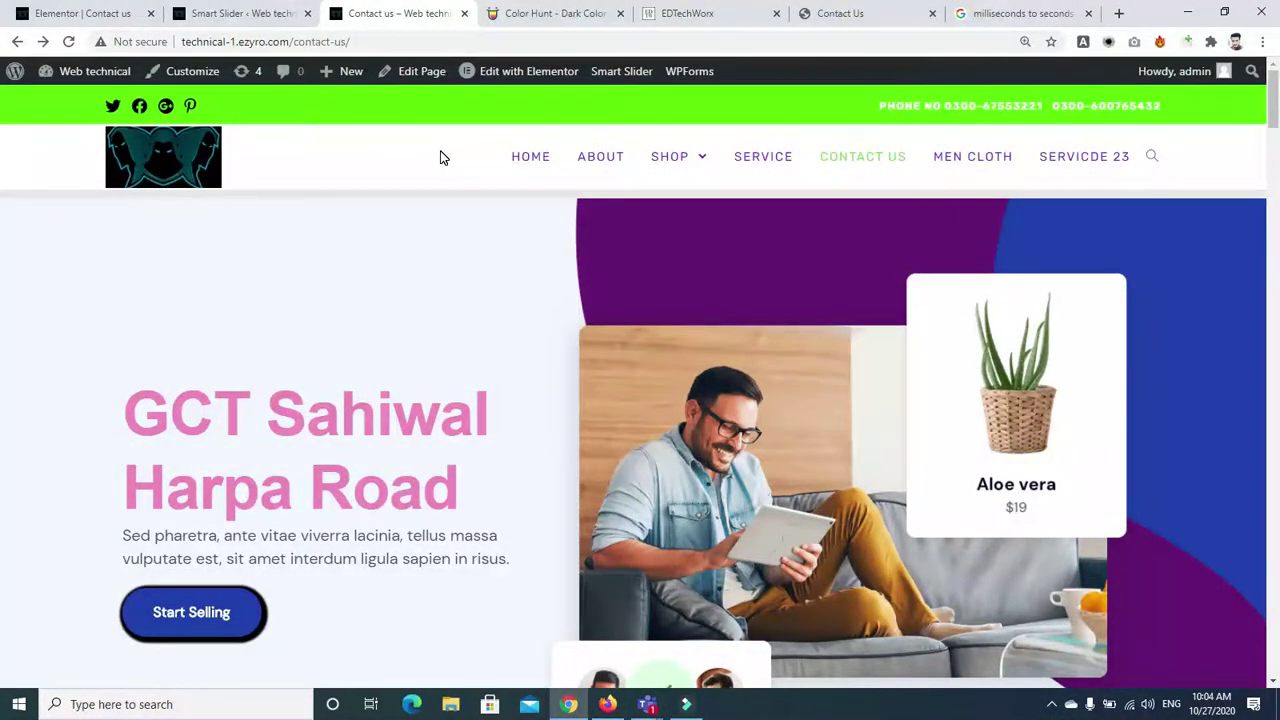
pyautogui.scroll(-3, 2, 116)
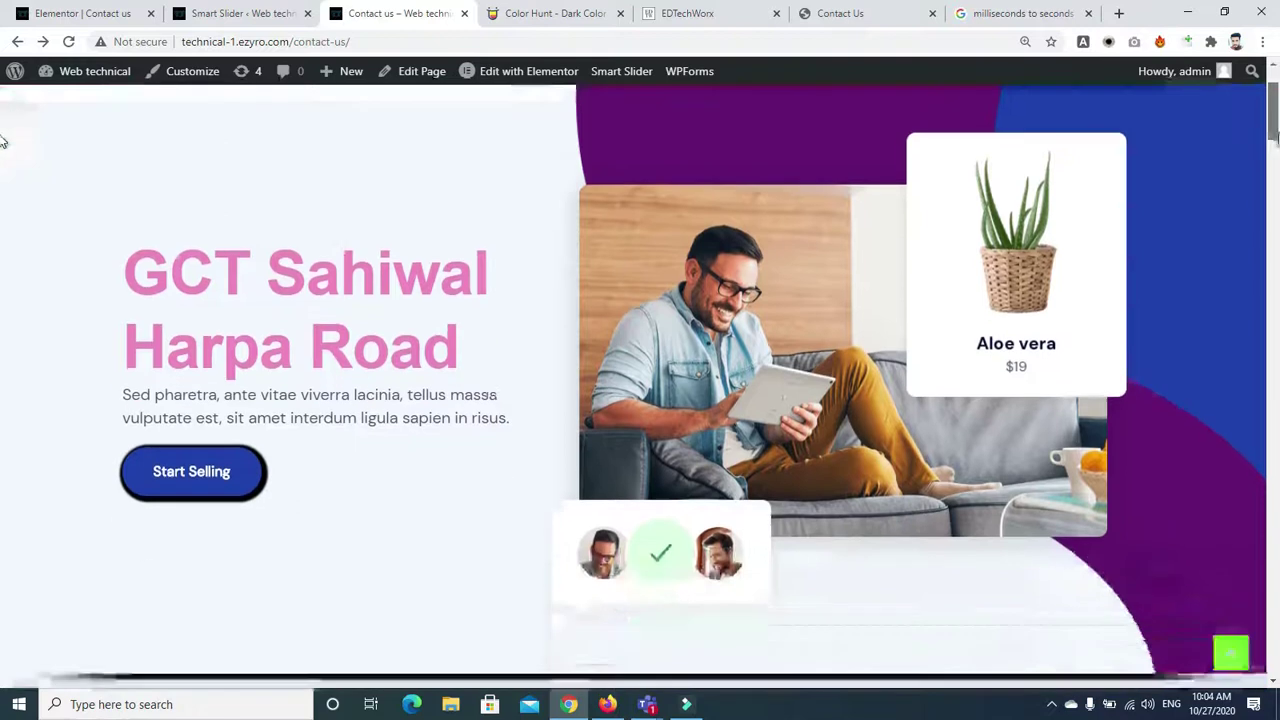
pyautogui.scroll(3, 2, 137)
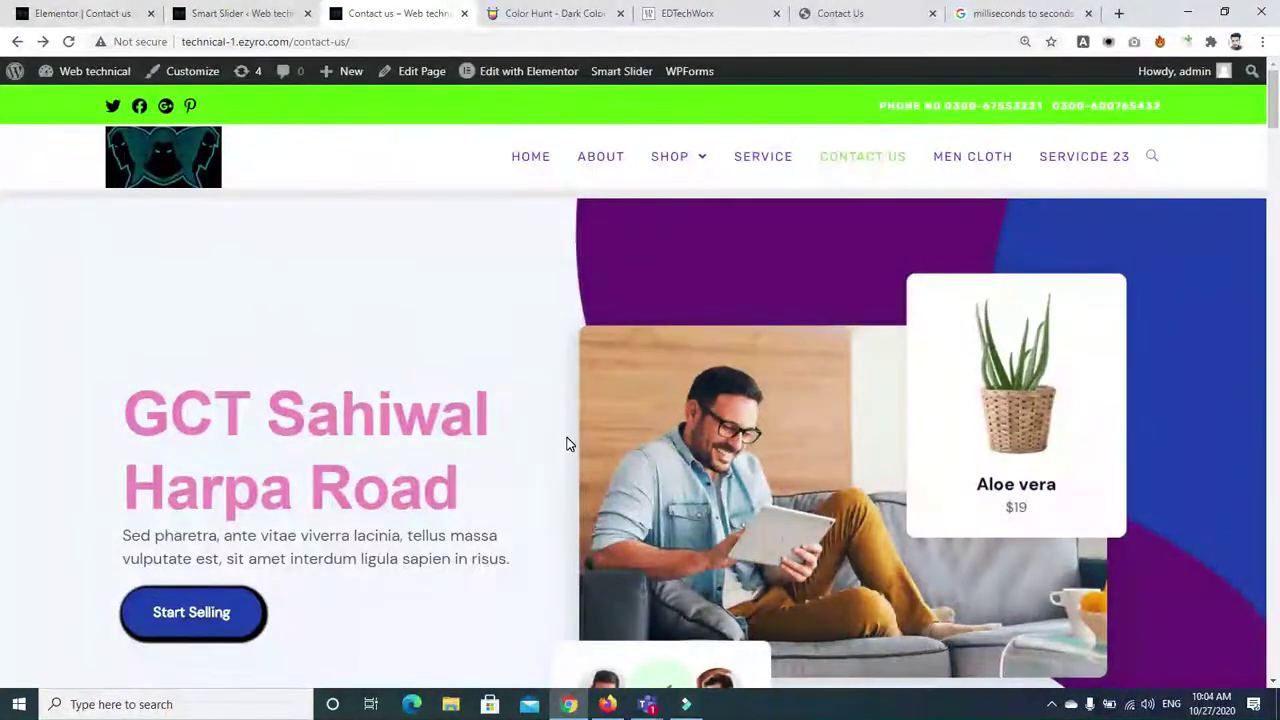
# Return to the Smart Slider dashboard and begin a new project, then cancel it
pyautogui.click(205, 14)
pyautogui.scroll(2, 3, 283)
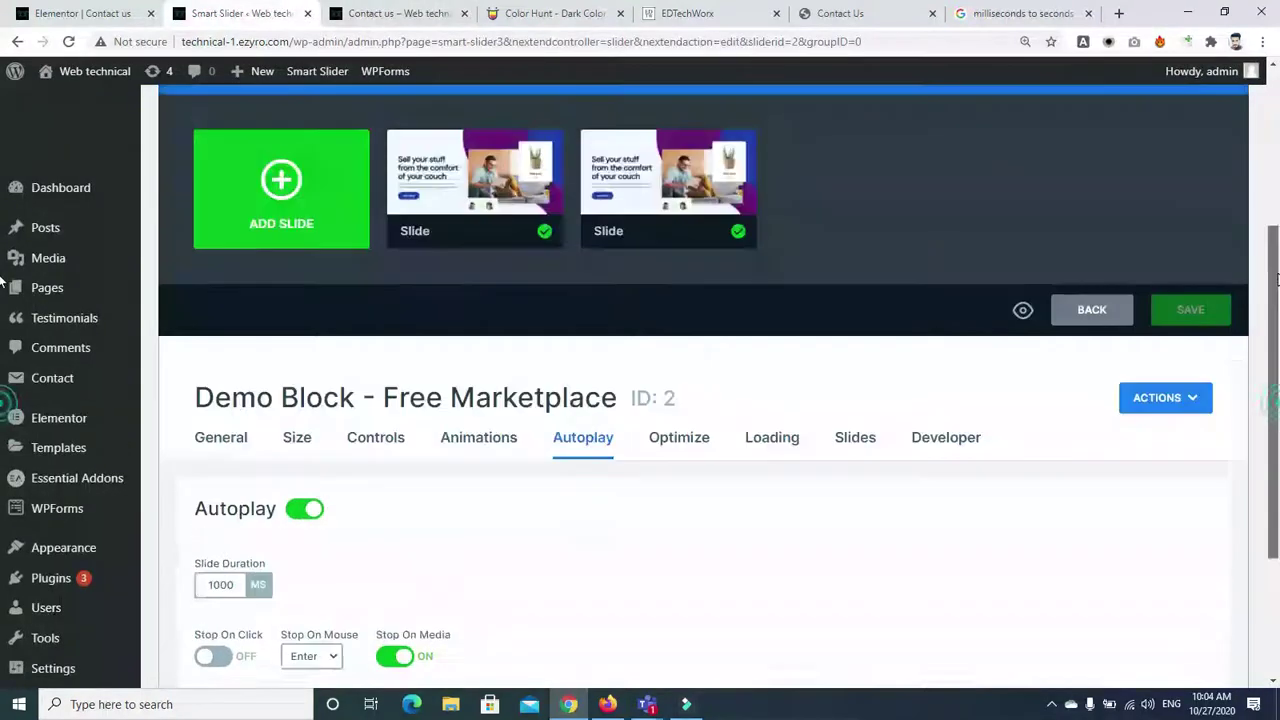
pyautogui.scroll(3, 3, 283)
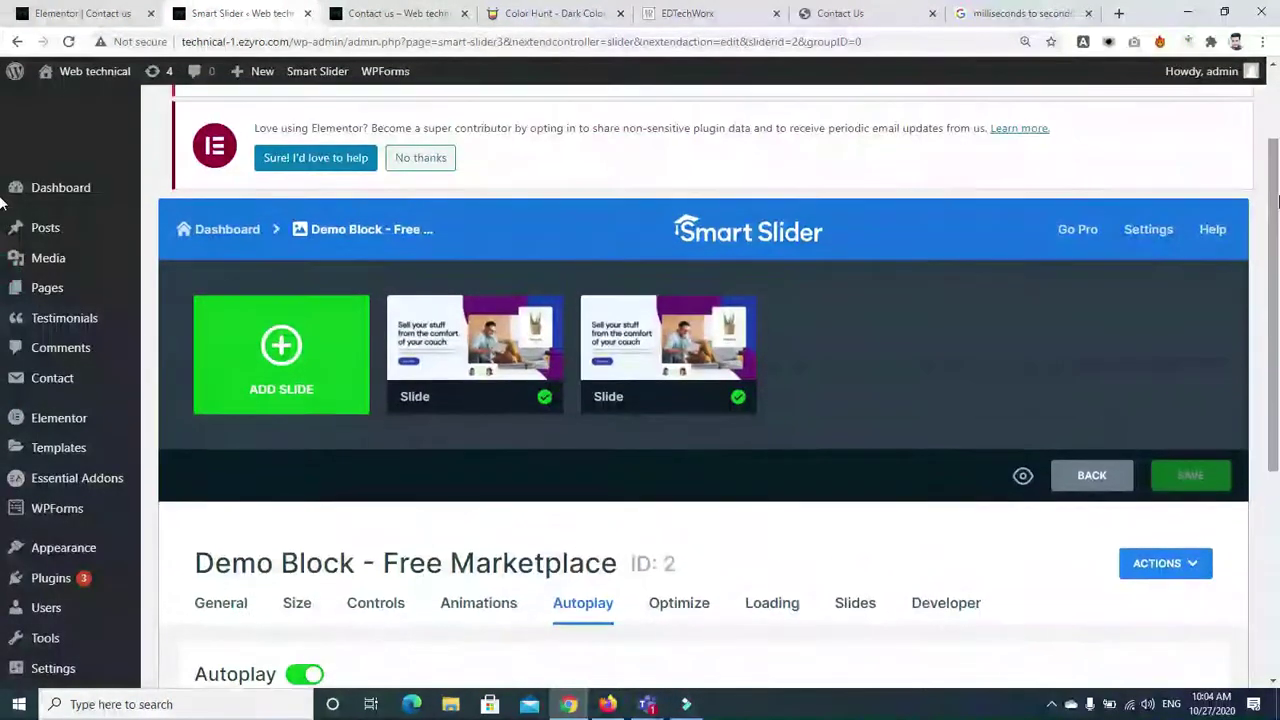
pyautogui.click(17, 44)
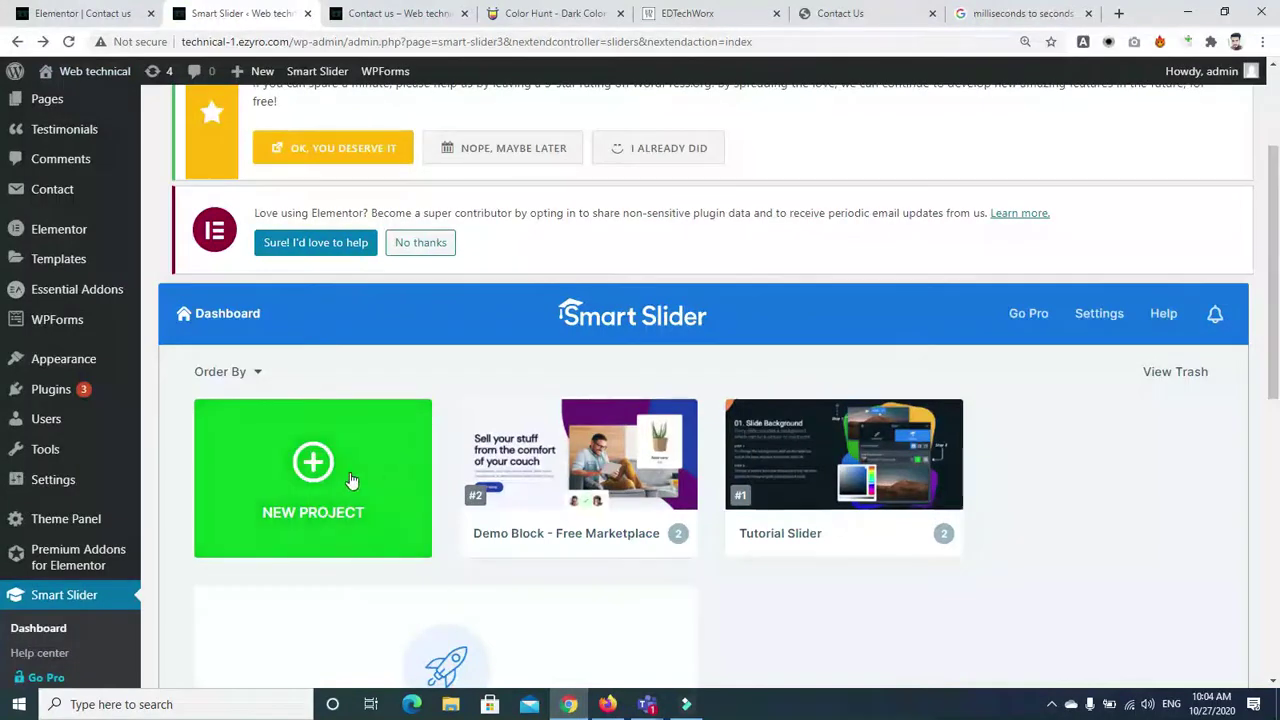
pyautogui.click(312, 462)
pyautogui.click(420, 405)
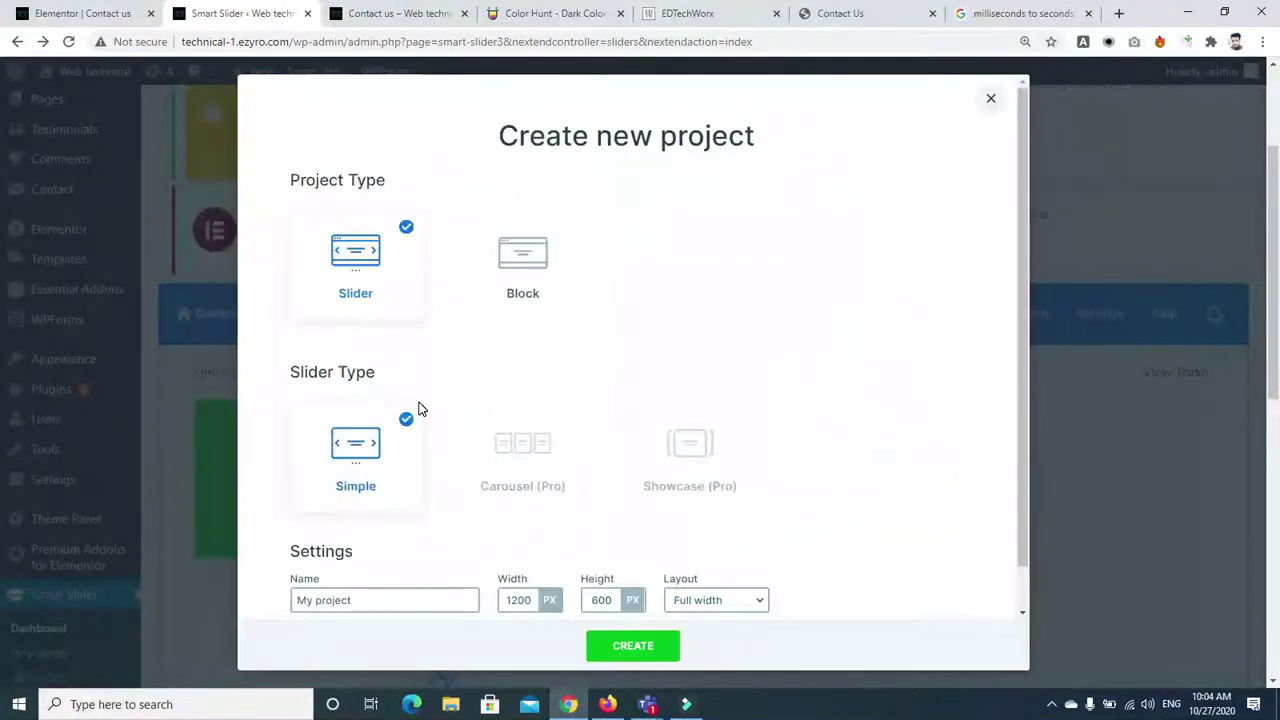
pyautogui.click(987, 98)
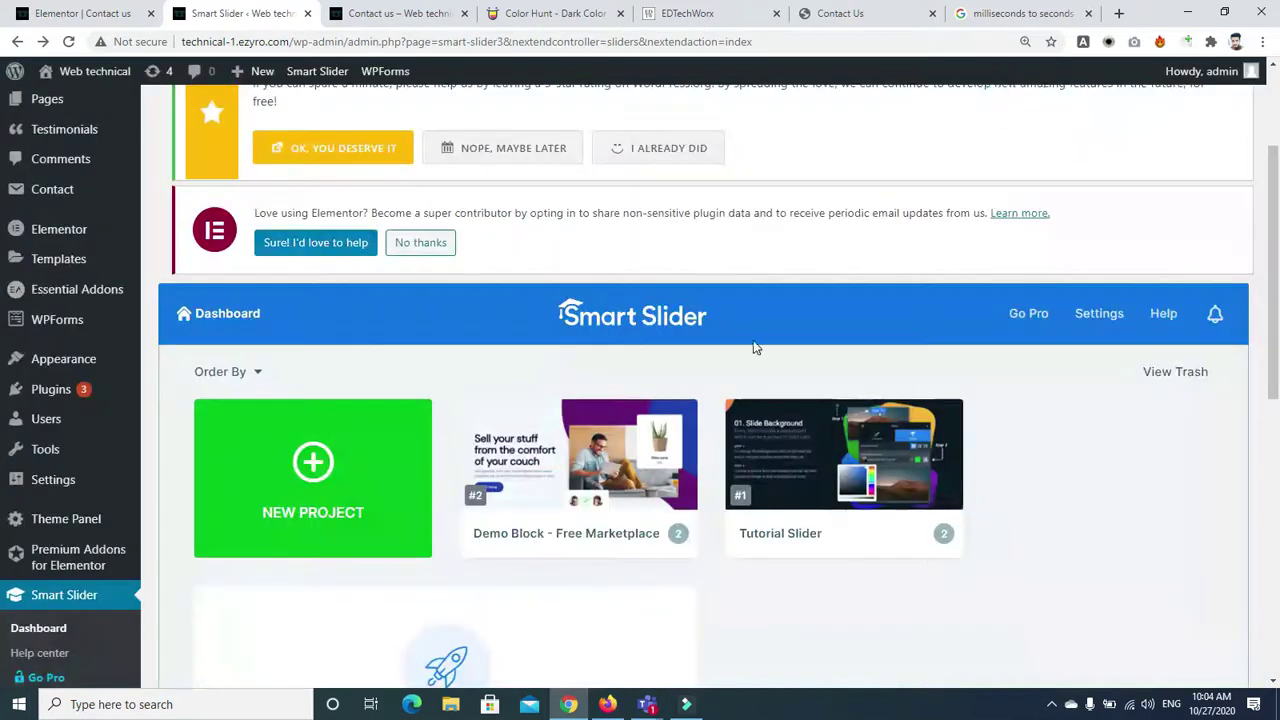
# Restart the new project from scratch, keeping the Slider type and Simple layout
pyautogui.click(262, 508)
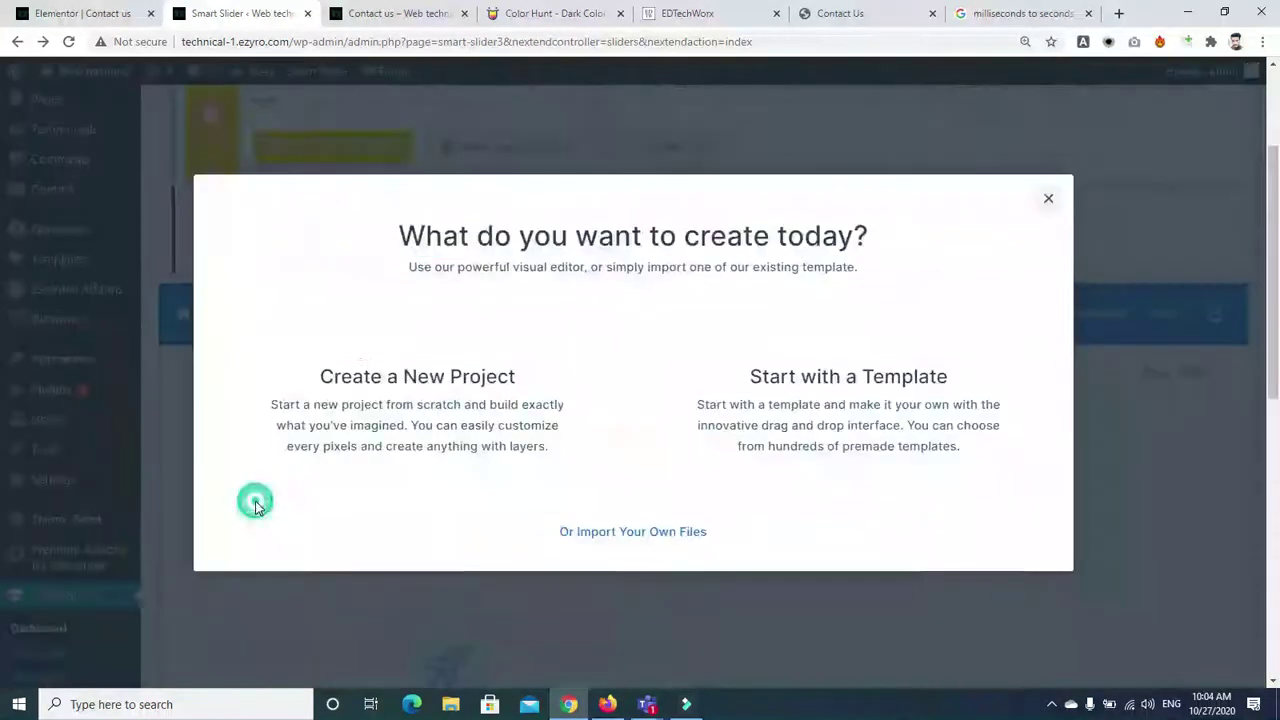
pyautogui.click(421, 448)
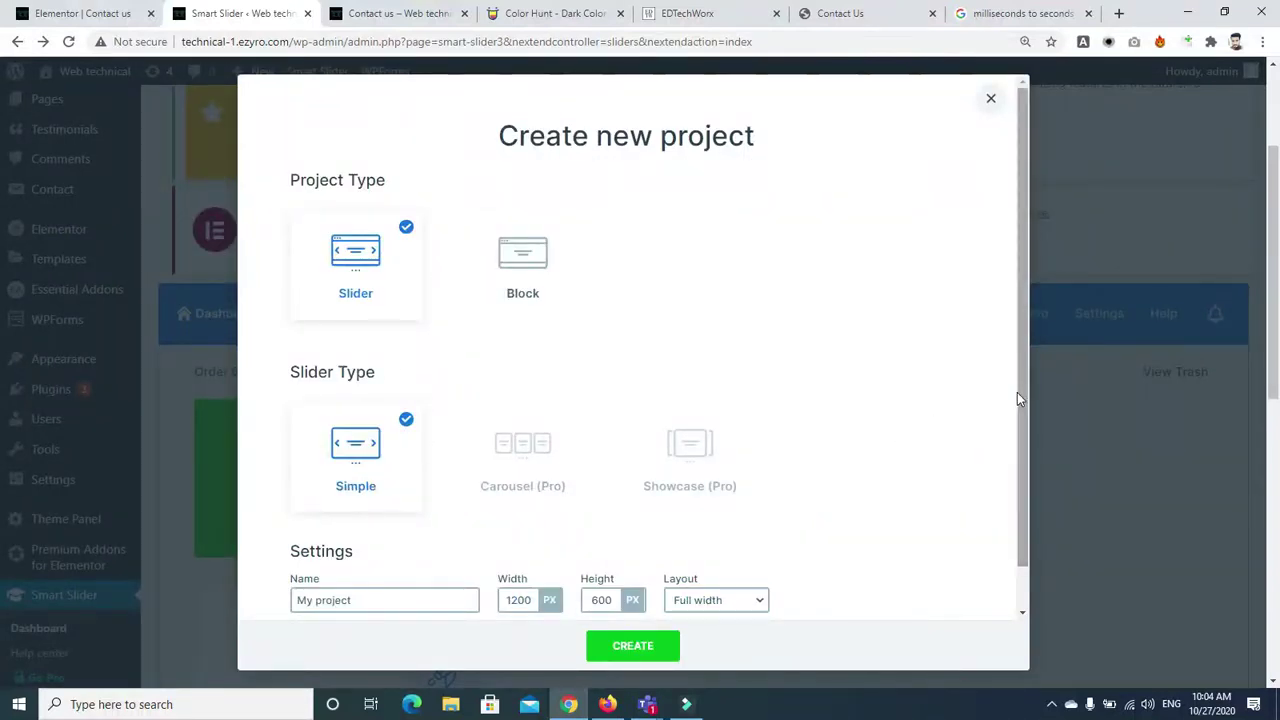
pyautogui.moveTo(1017, 392); pyautogui.dragTo(1025, 471)
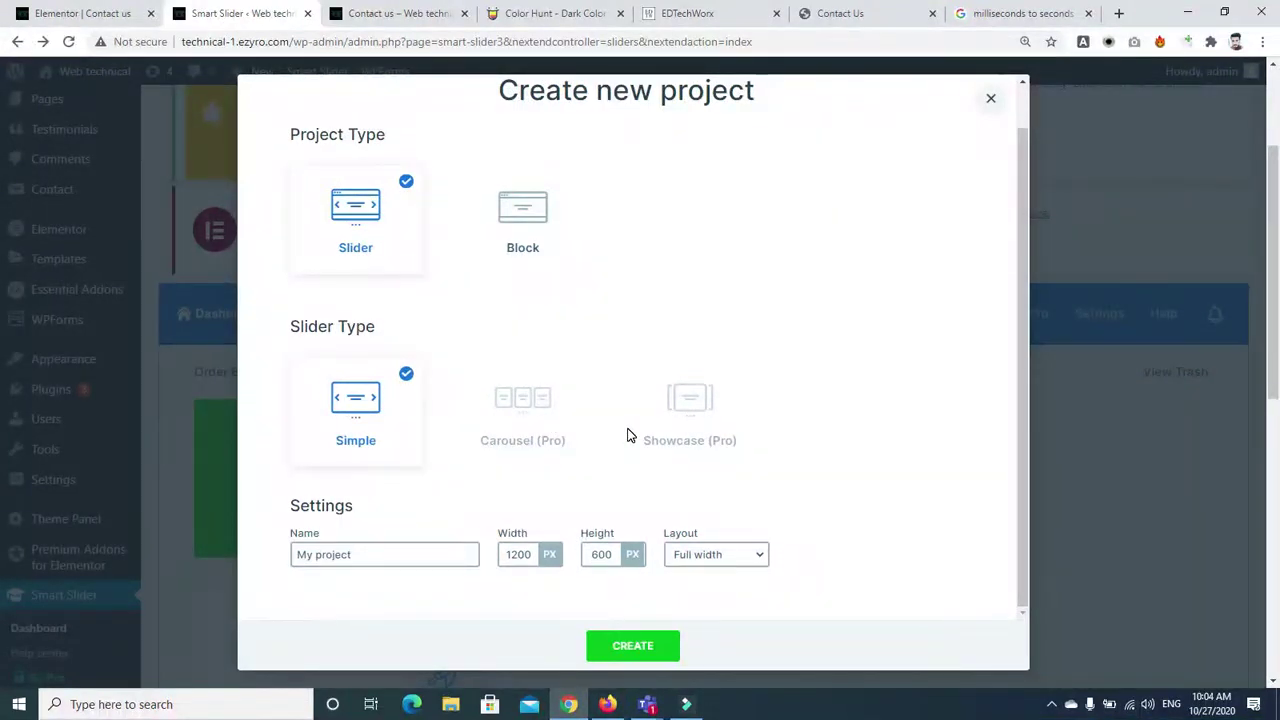
pyautogui.click(352, 441)
# Create My project, add a Blank slide, and open it in the slide editor
pyautogui.click(625, 647)
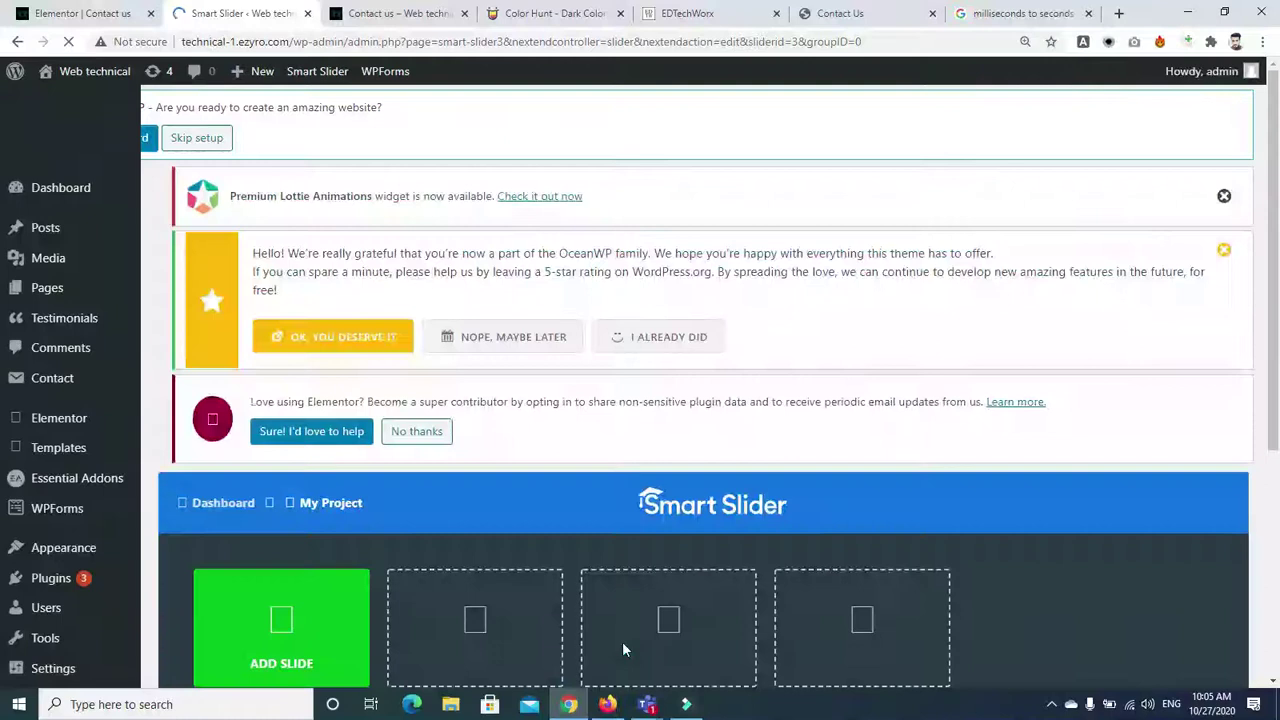
pyautogui.moveTo(1273, 221); pyautogui.dragTo(1278, 283)
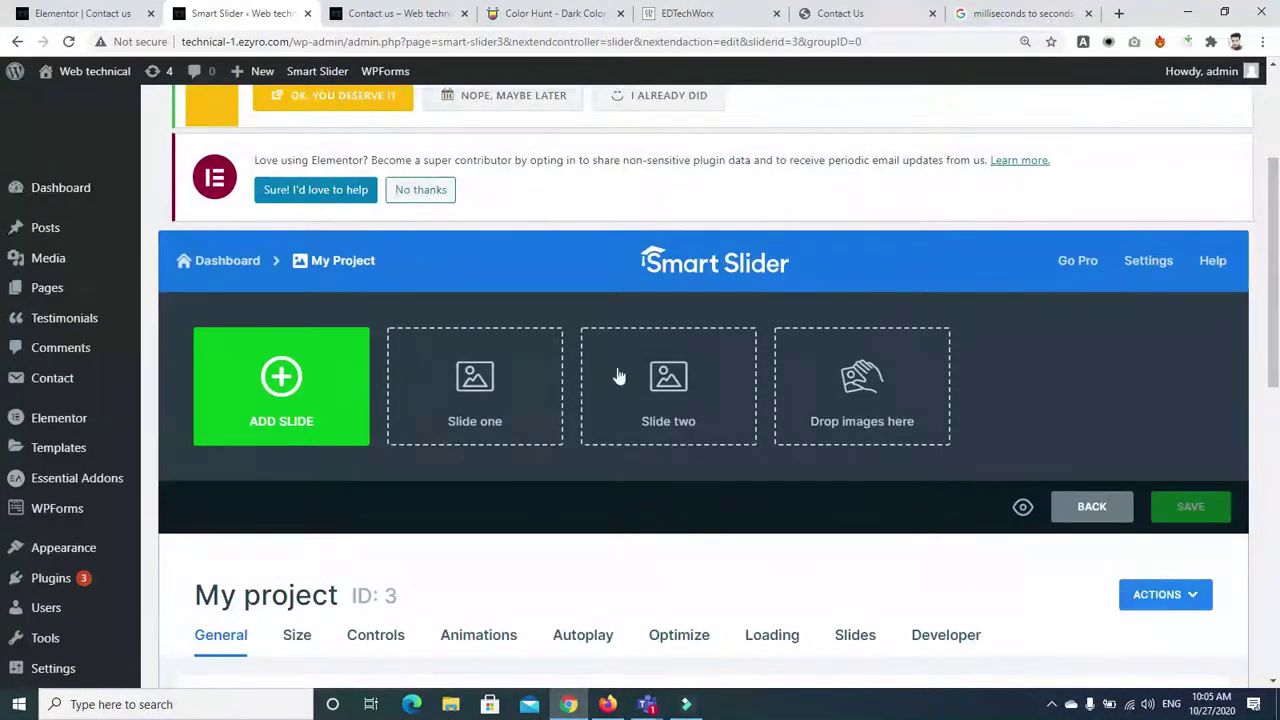
pyautogui.click(490, 385)
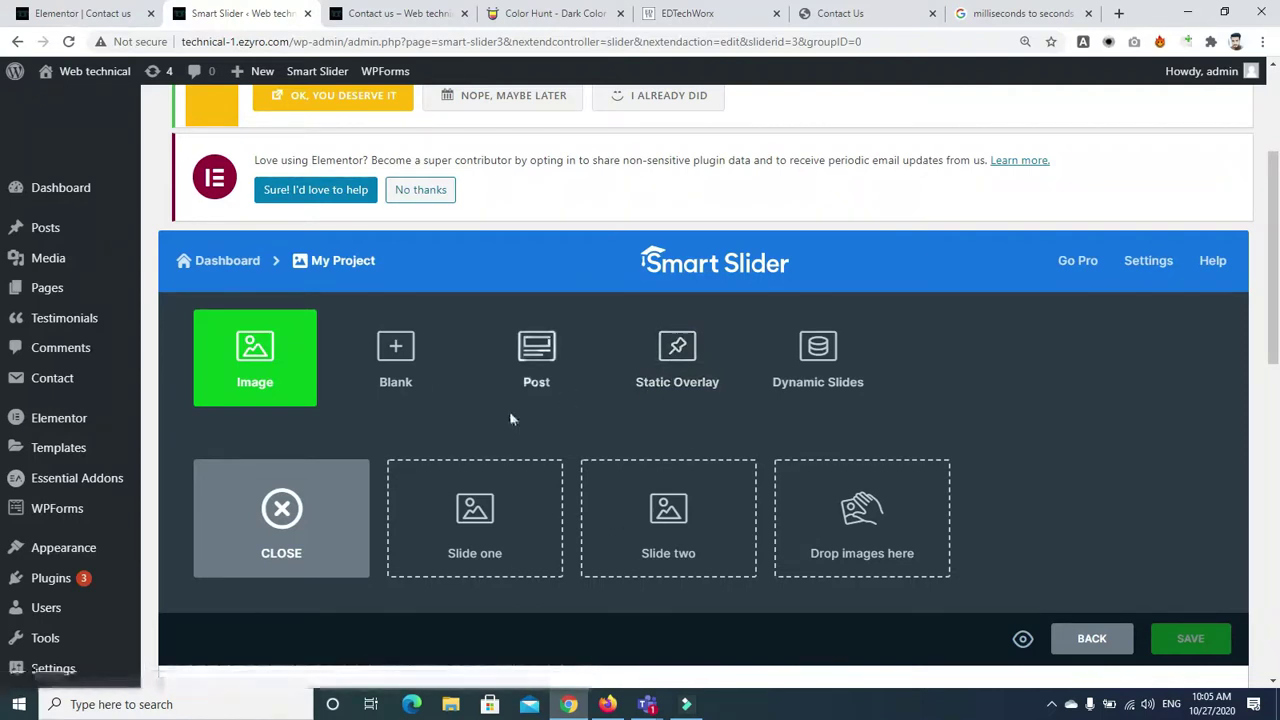
pyautogui.click(396, 355)
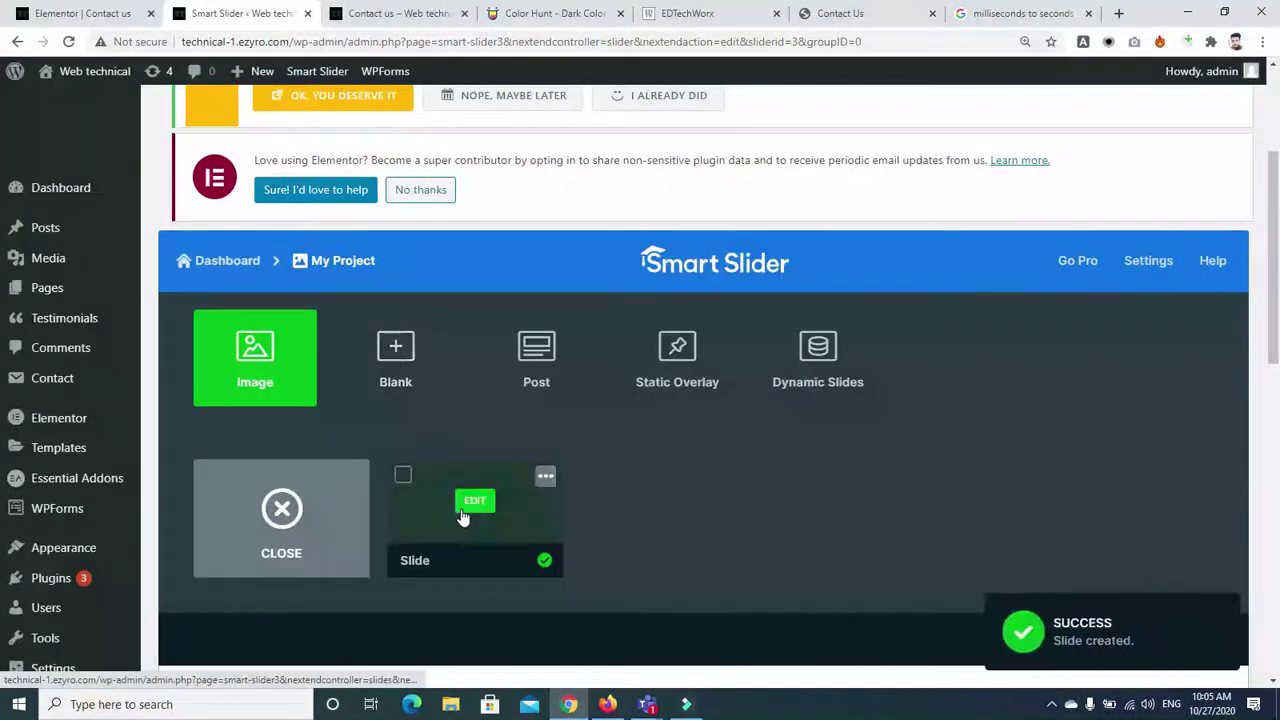
pyautogui.click(472, 503)
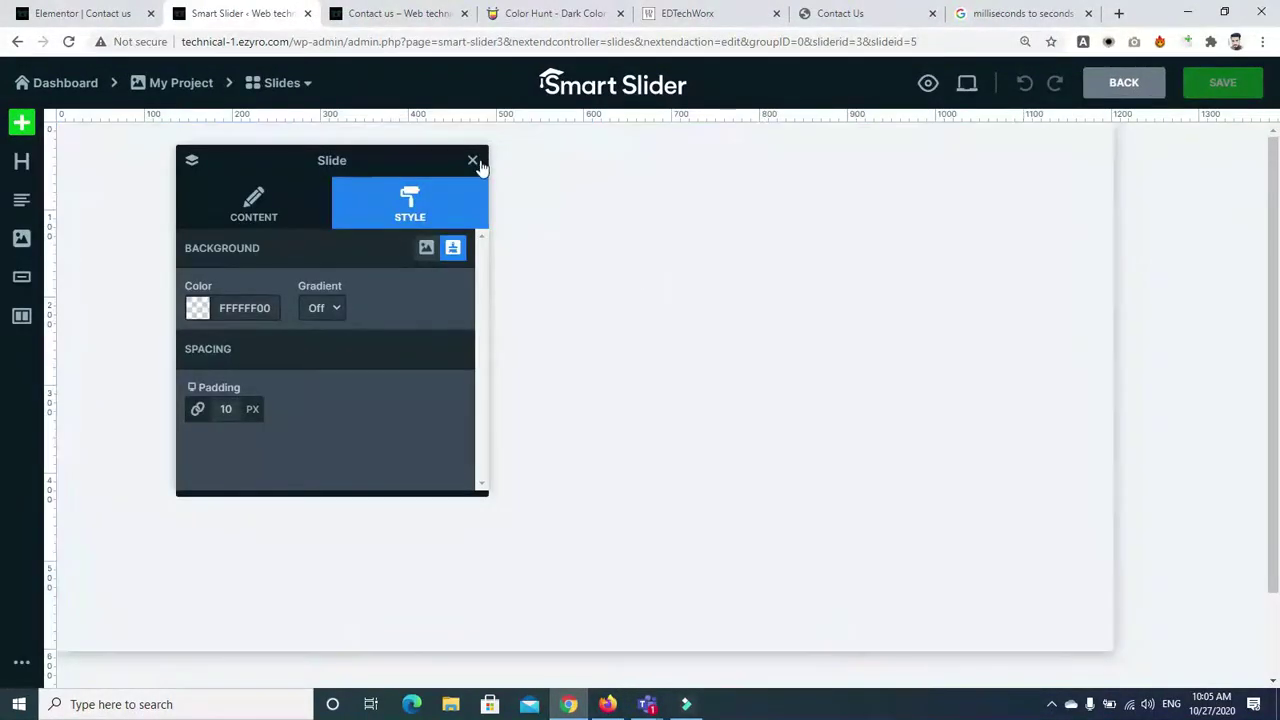
# Open and close the slide settings and the content layer's options panel
pyautogui.click(475, 162)
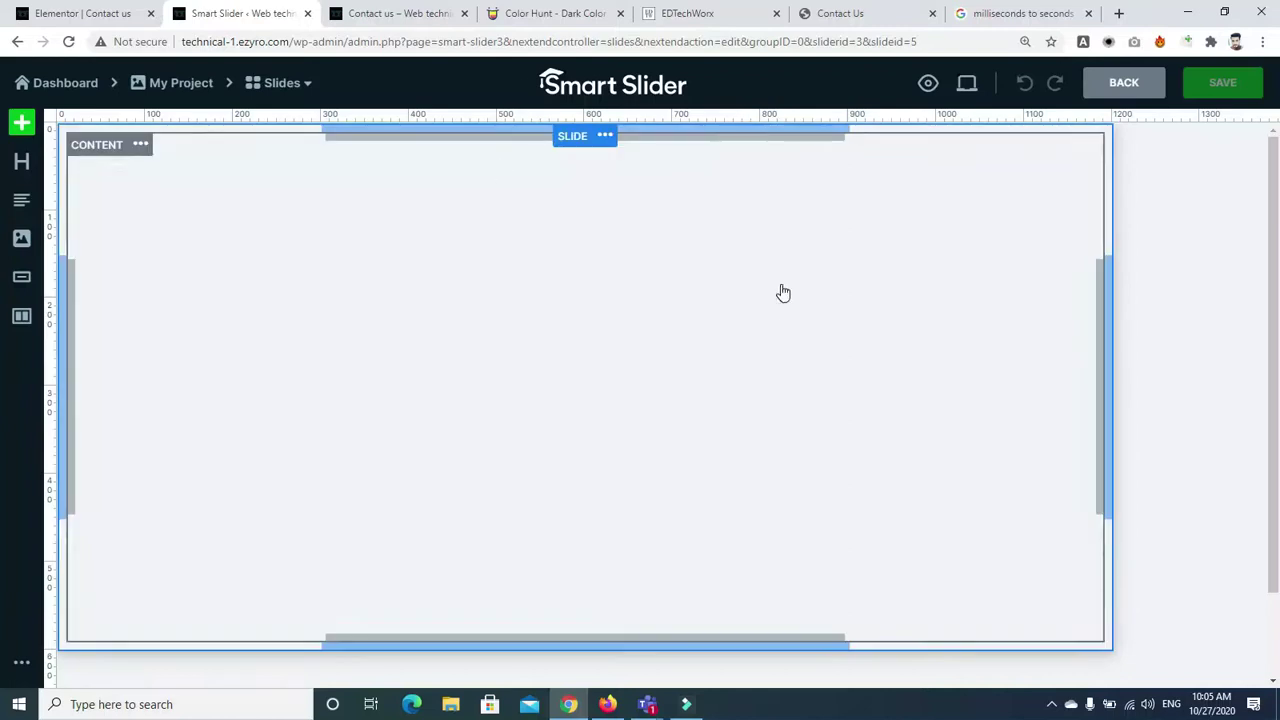
pyautogui.click(1107, 349)
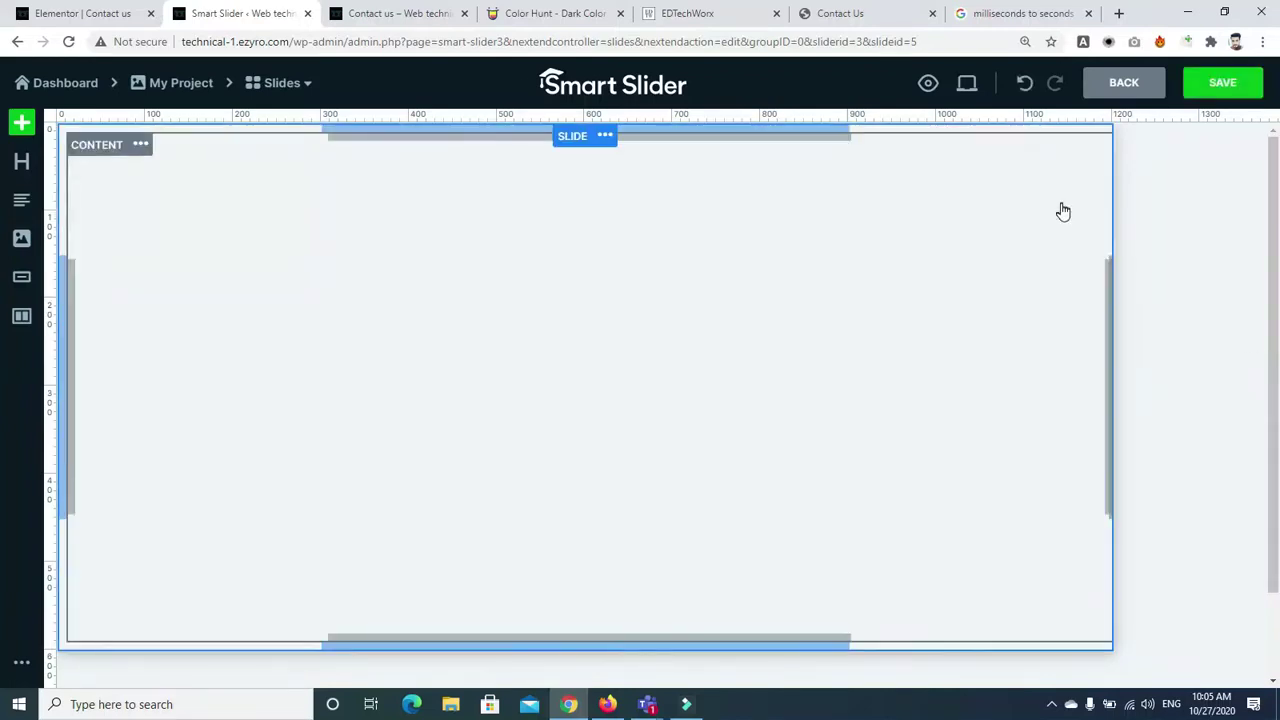
pyautogui.click(604, 137)
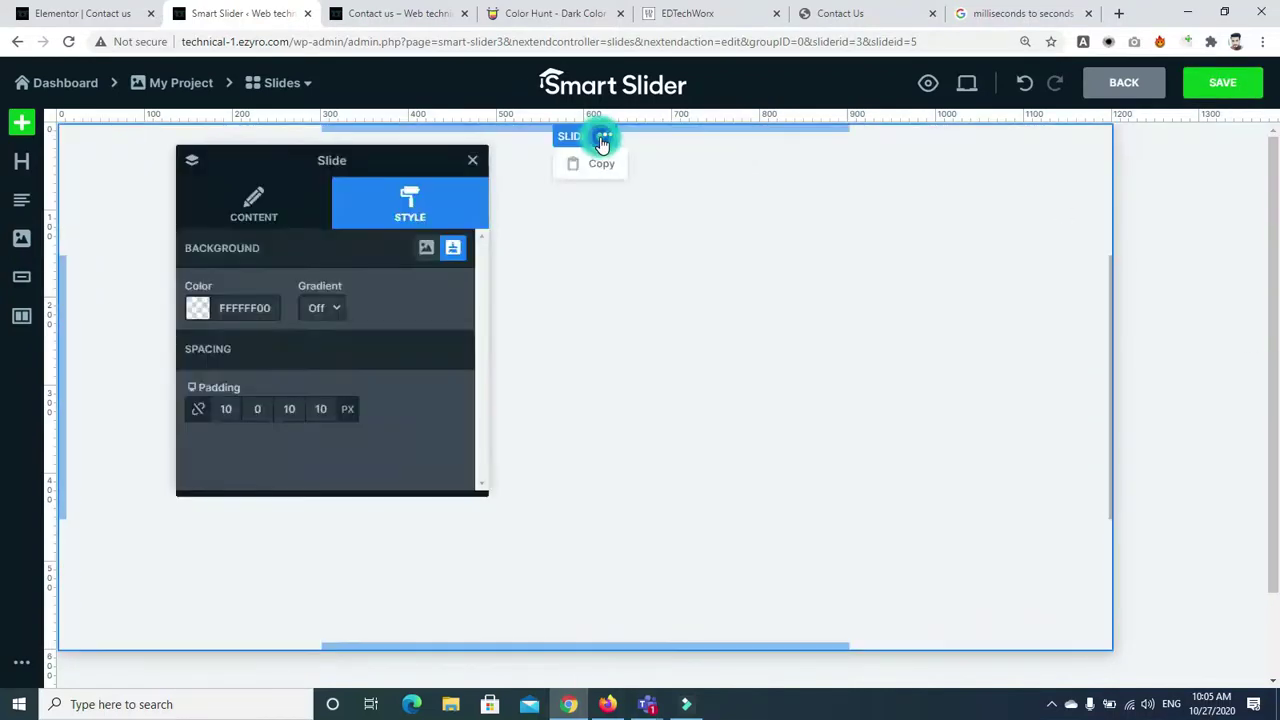
pyautogui.click(714, 209)
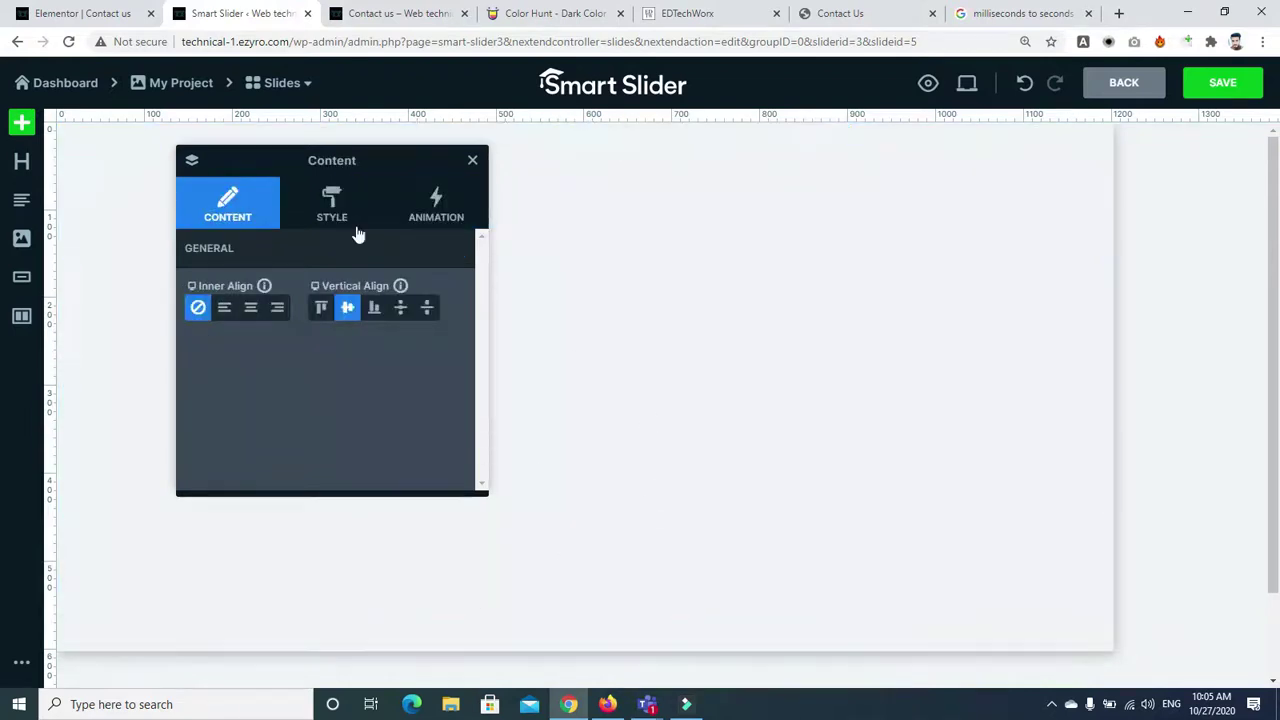
pyautogui.click(140, 148)
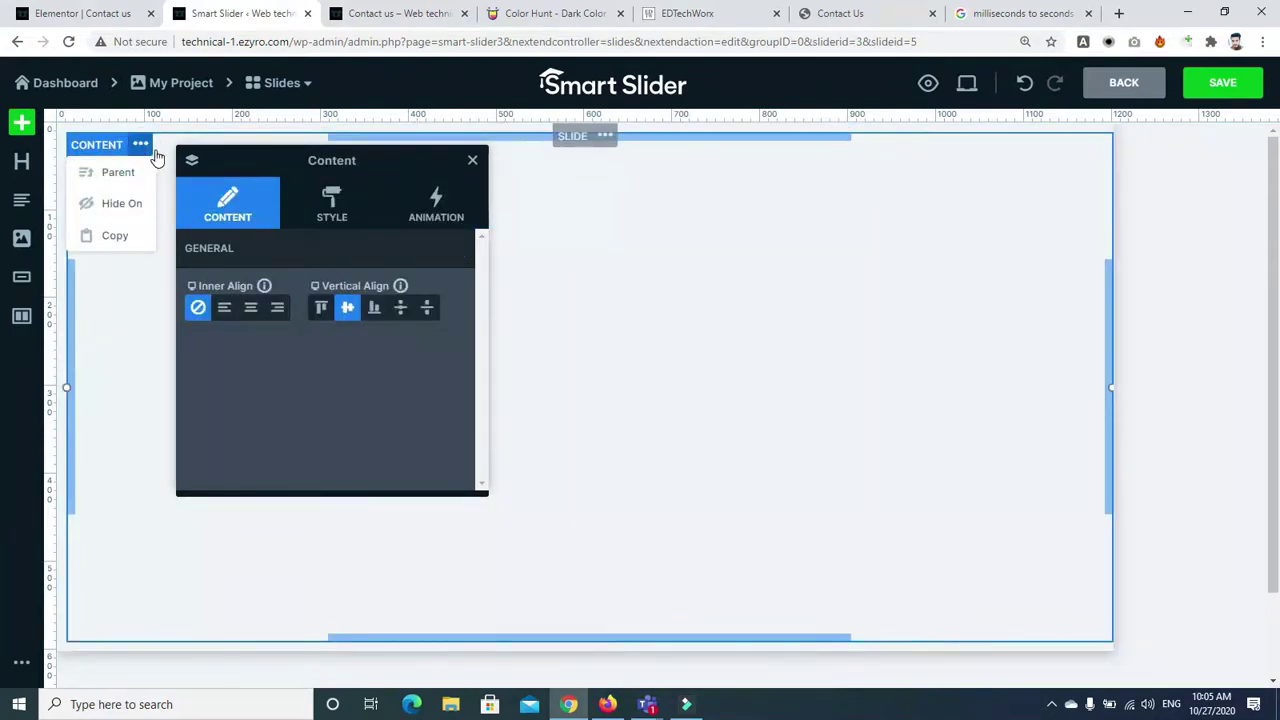
pyautogui.click(473, 161)
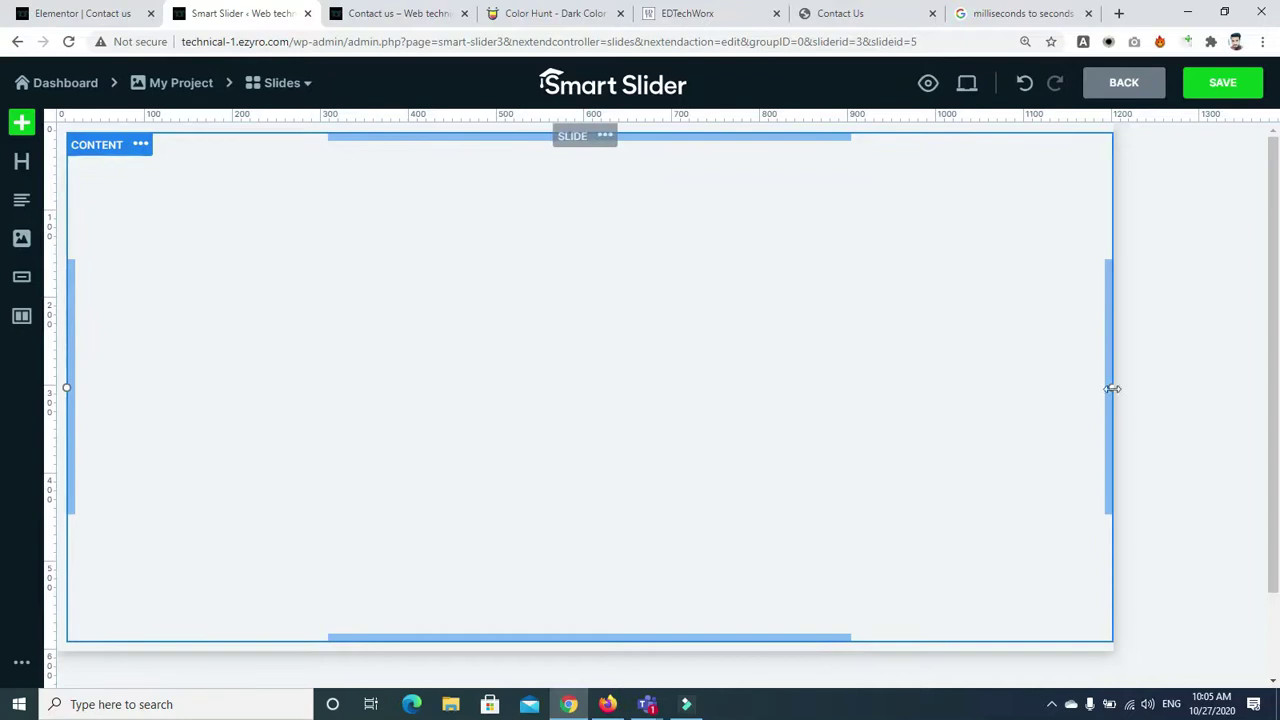
# Drag the content area's max width and bottom padding, resetting right padding to 0px
pyautogui.moveTo(1112, 390); pyautogui.dragTo(1234, 397)
pyautogui.moveTo(775, 639); pyautogui.dragTo(796, 620)
pyautogui.moveTo(1102, 395)
pyautogui.mouseDown()
pyautogui.moveTo(1063, 386)
pyautogui.moveTo(1110, 390)
pyautogui.mouseUp()
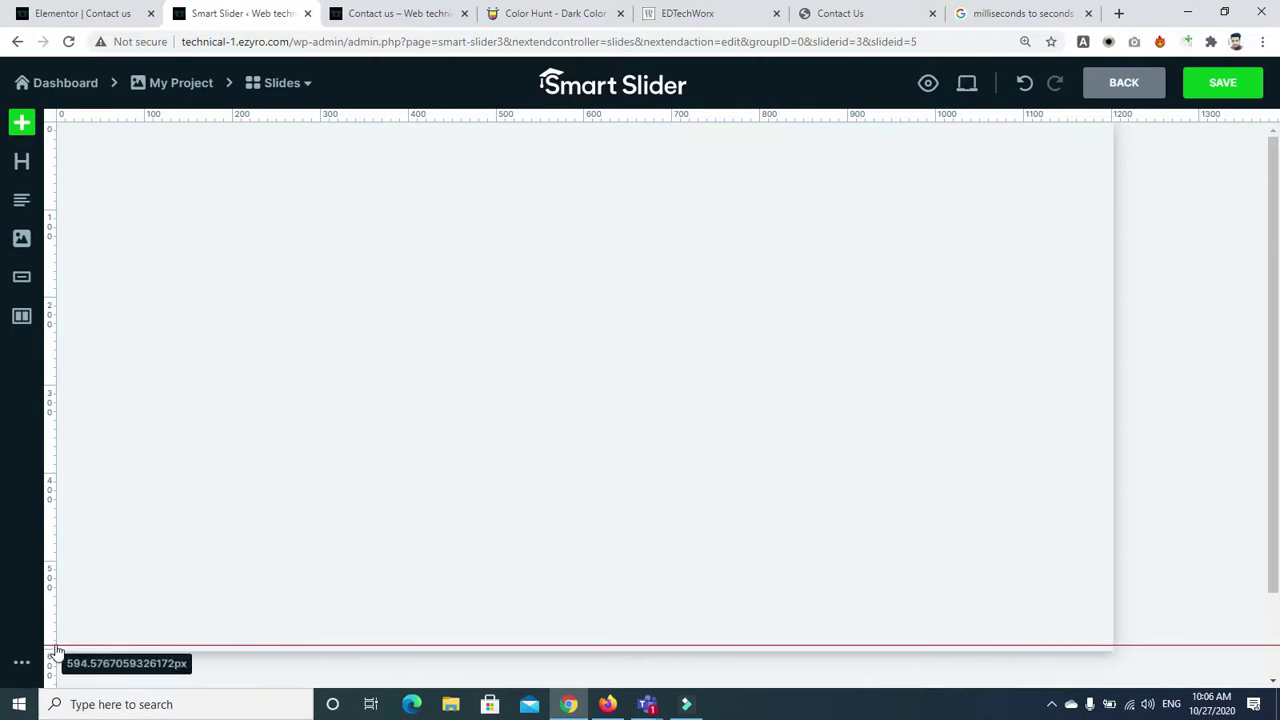
# Add a row, split it into three equal columns, and check the live Contact Us page
pyautogui.click(22, 317)
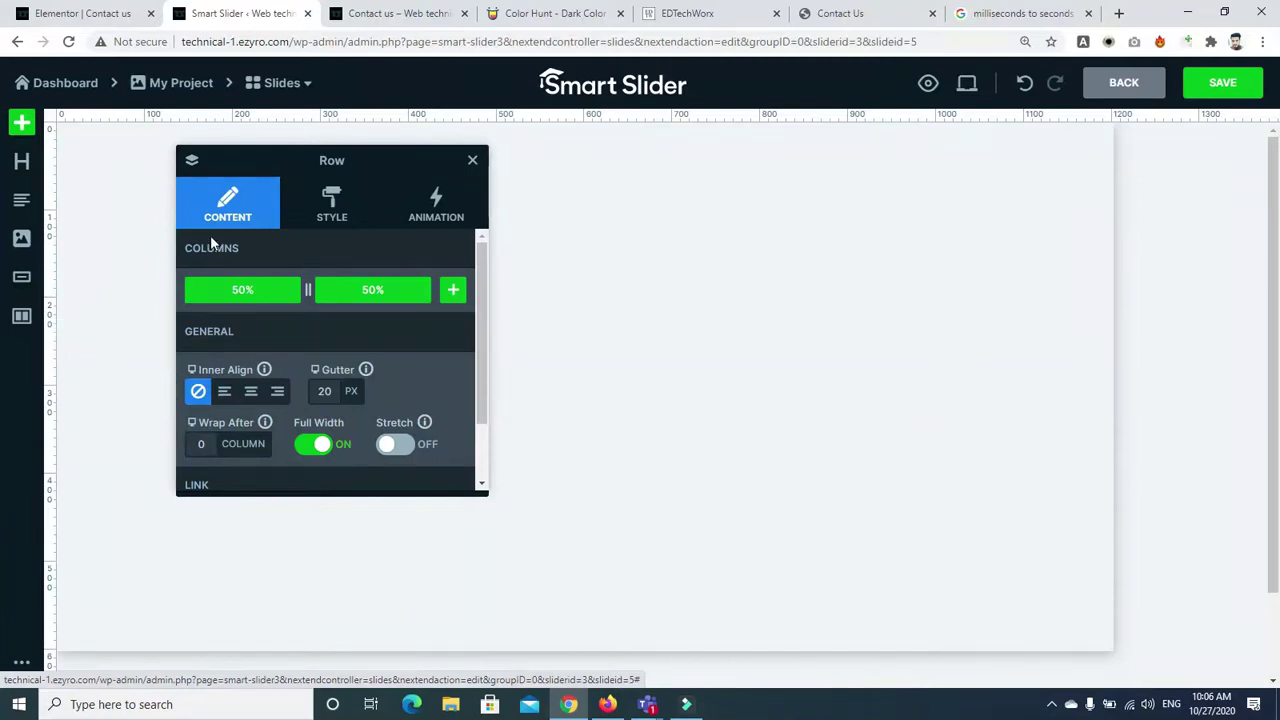
pyautogui.click(453, 292)
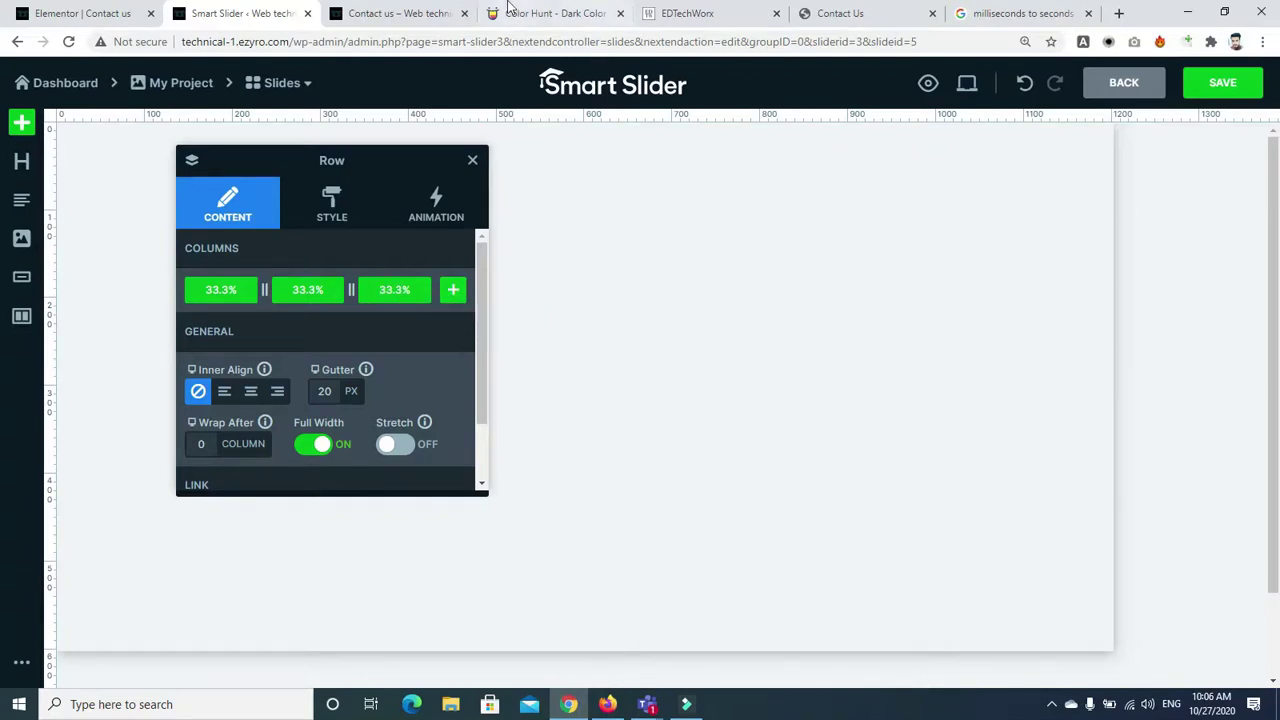
pyautogui.click(410, 14)
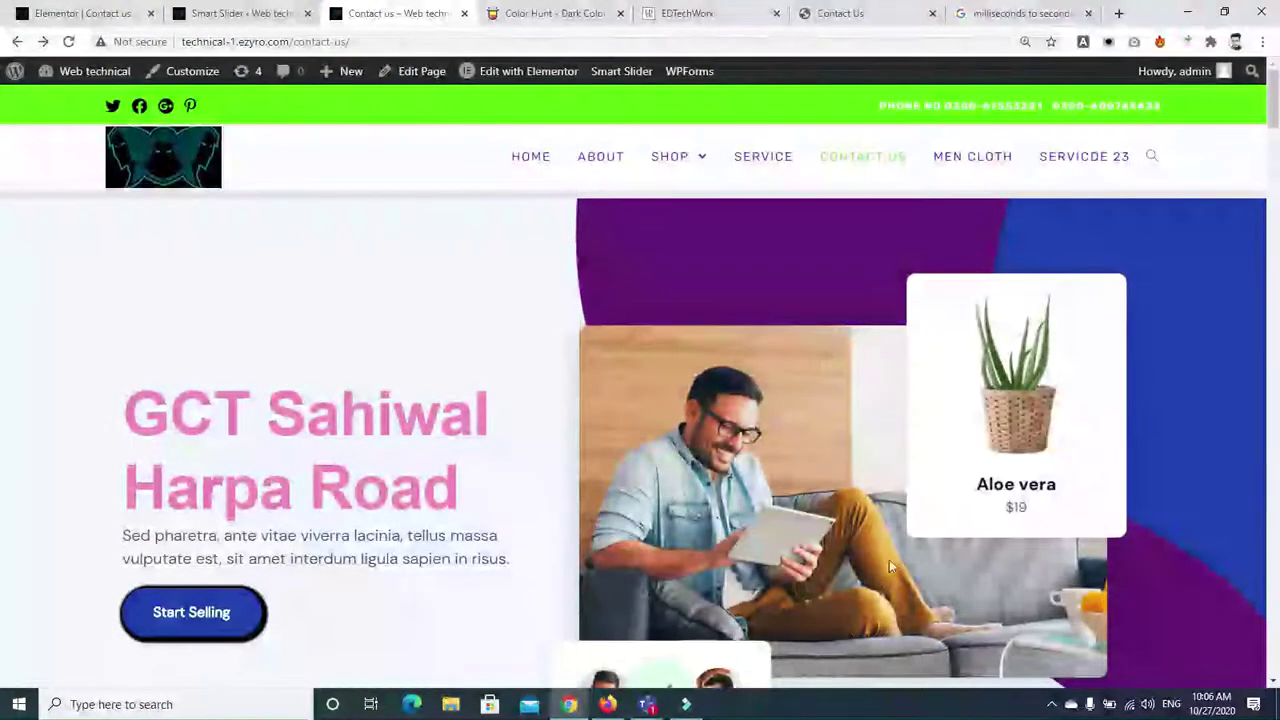
pyautogui.click(205, 17)
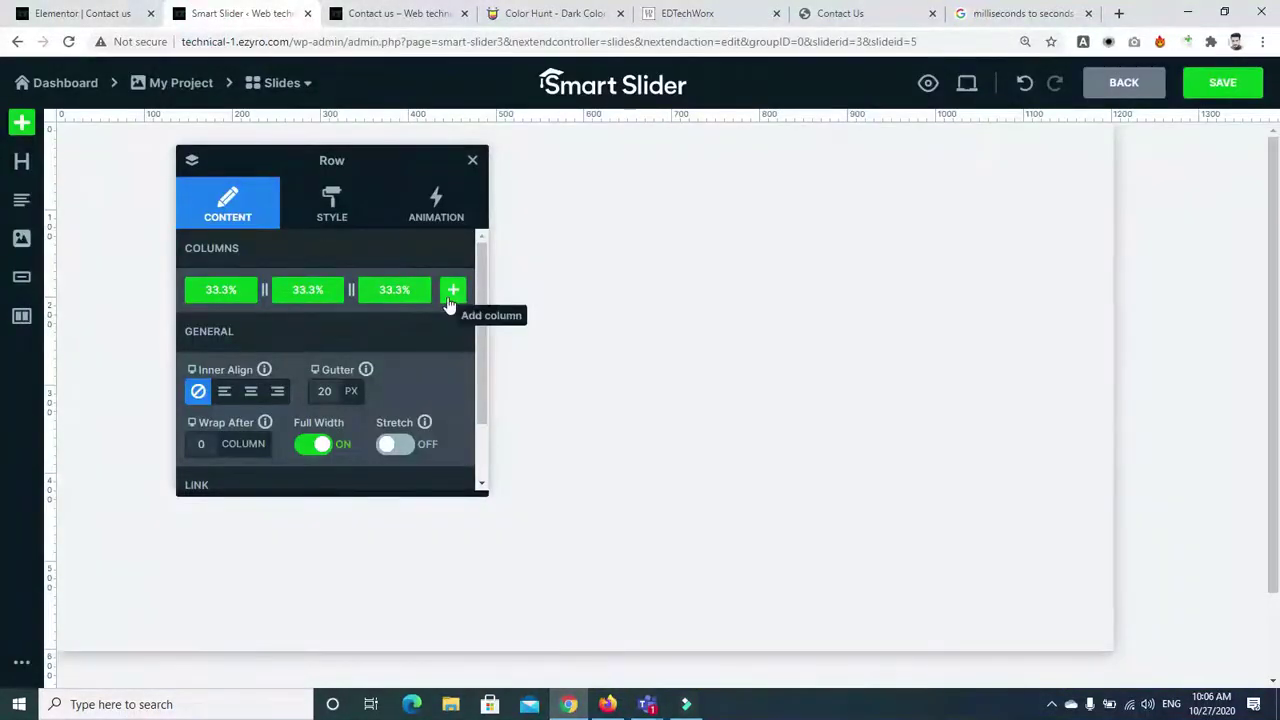
# Resize the second and third columns and adjust the third column's settings
pyautogui.moveTo(352, 290); pyautogui.dragTo(342, 290)
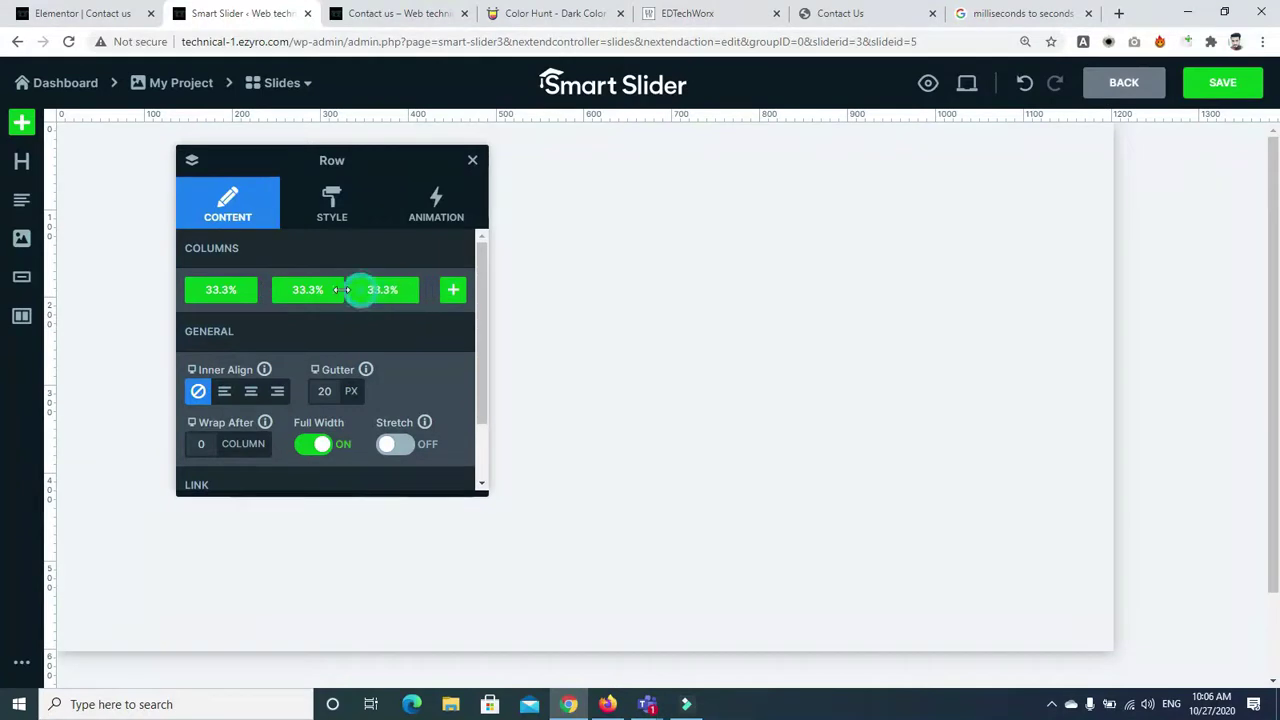
pyautogui.rightClick(355, 292)
pyautogui.click(345, 290)
pyautogui.click(380, 296)
pyautogui.click(237, 214)
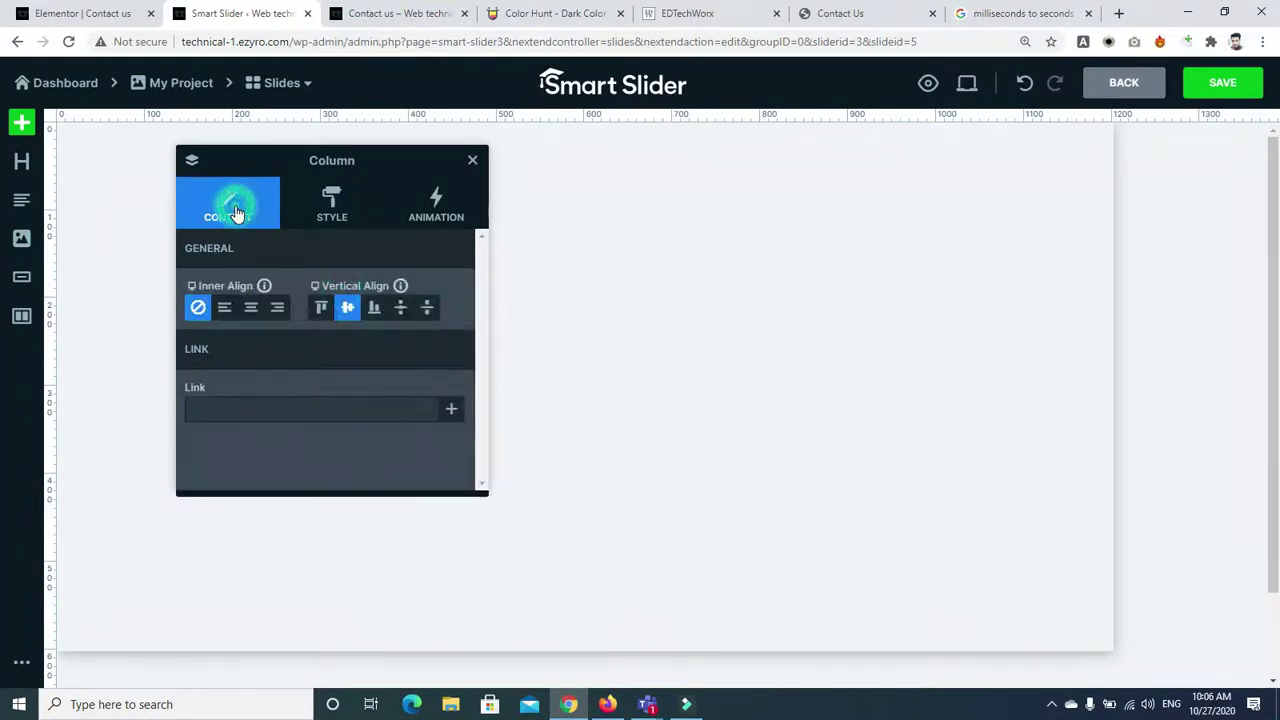
pyautogui.click(470, 162)
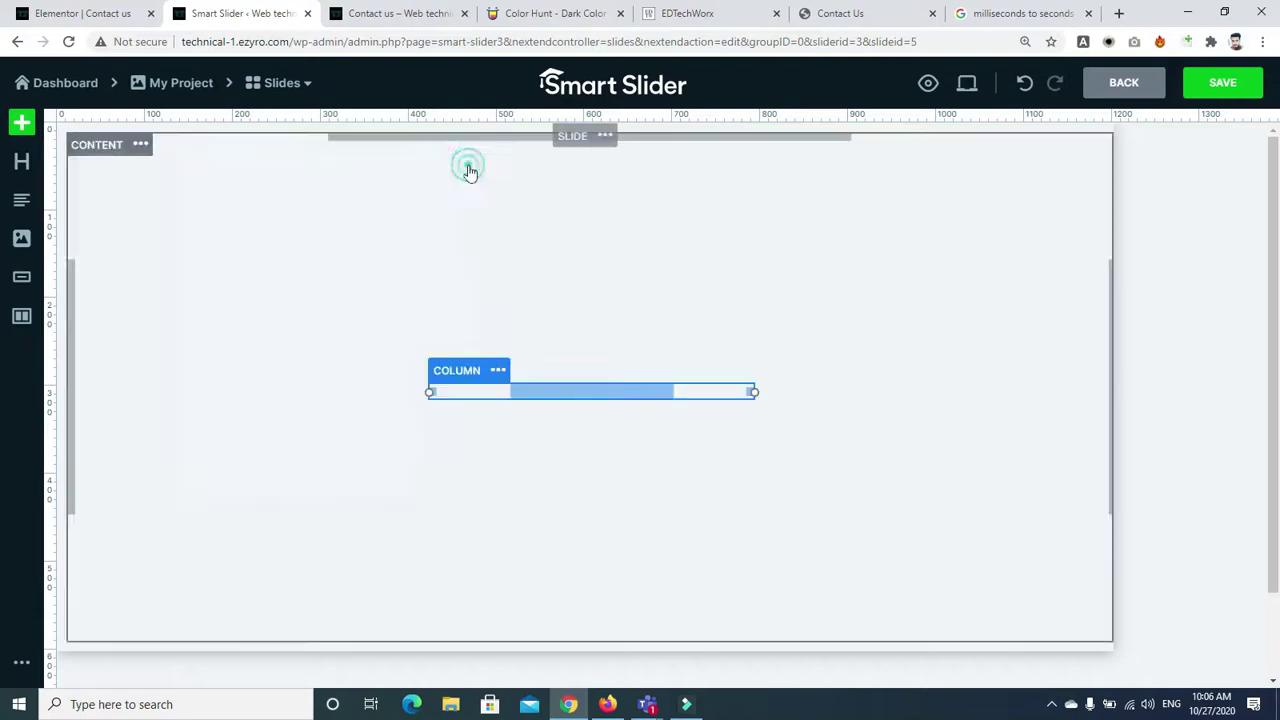
# Add another row split into two 50% columns with a 20 px gutter
pyautogui.click(22, 317)
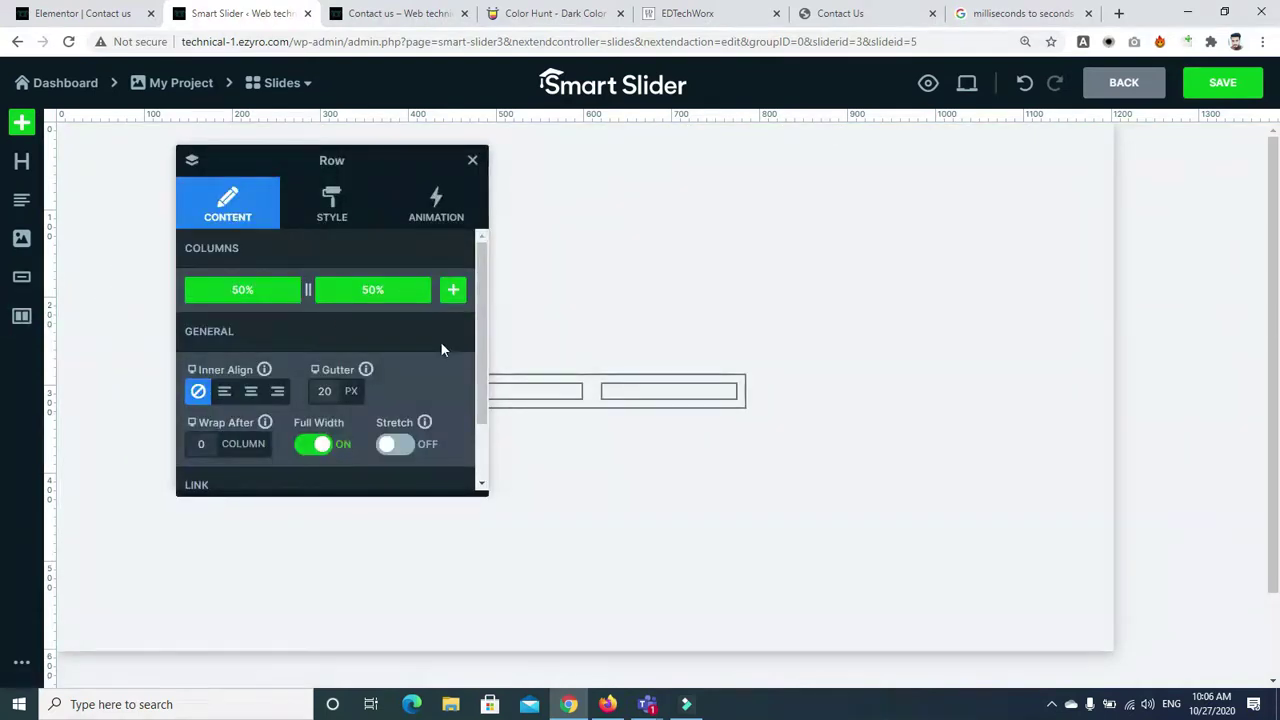
pyautogui.click(451, 297)
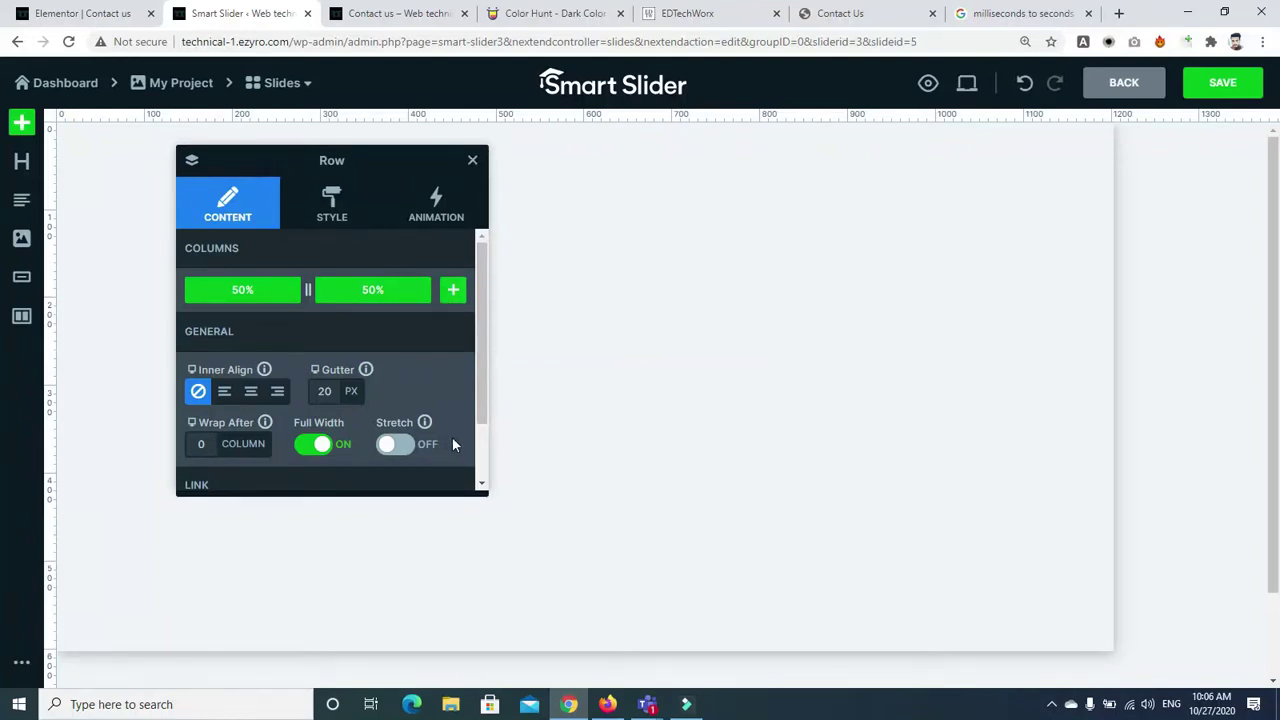
pyautogui.click(471, 162)
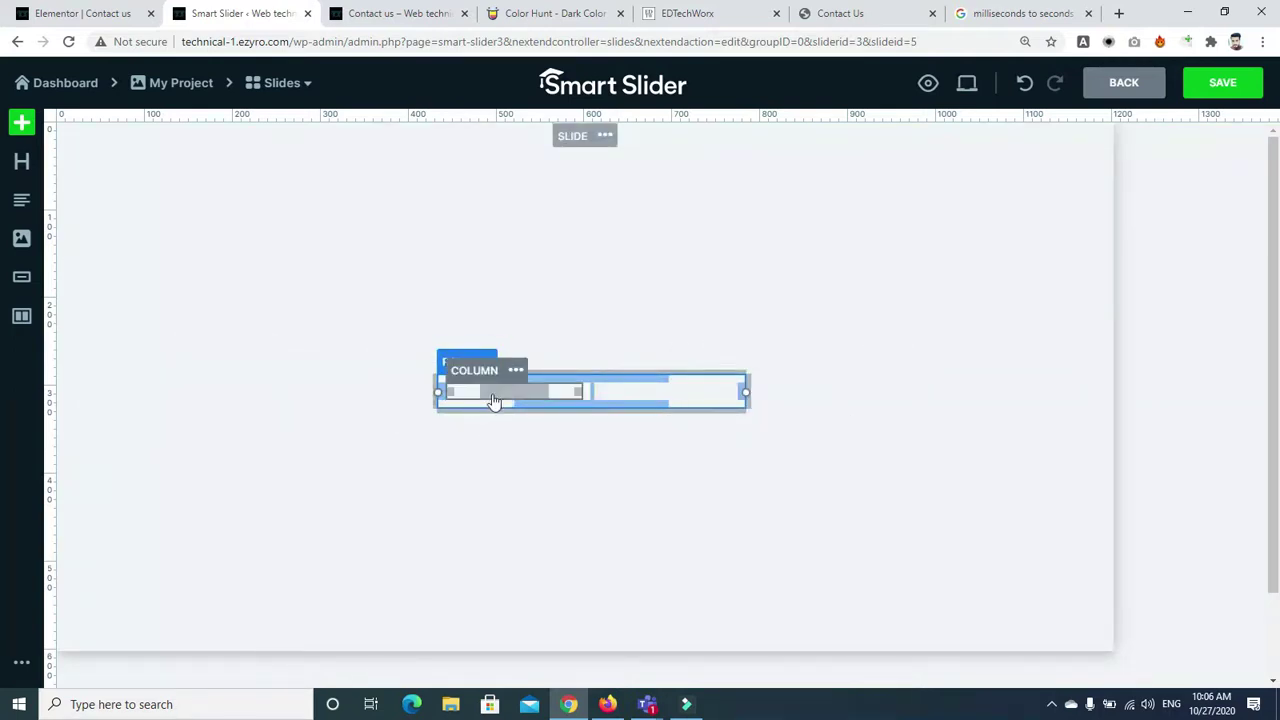
# Delete the right column and then its emptied row
pyautogui.rightClick(737, 392)
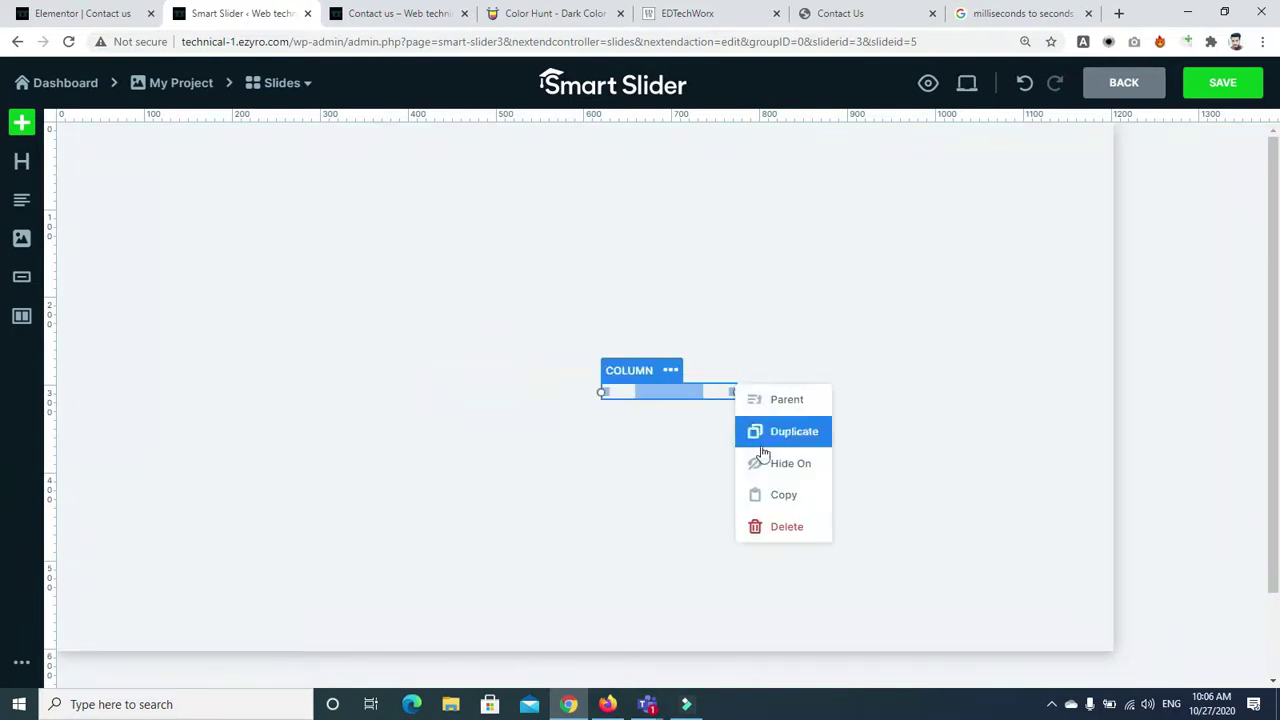
pyautogui.click(786, 527)
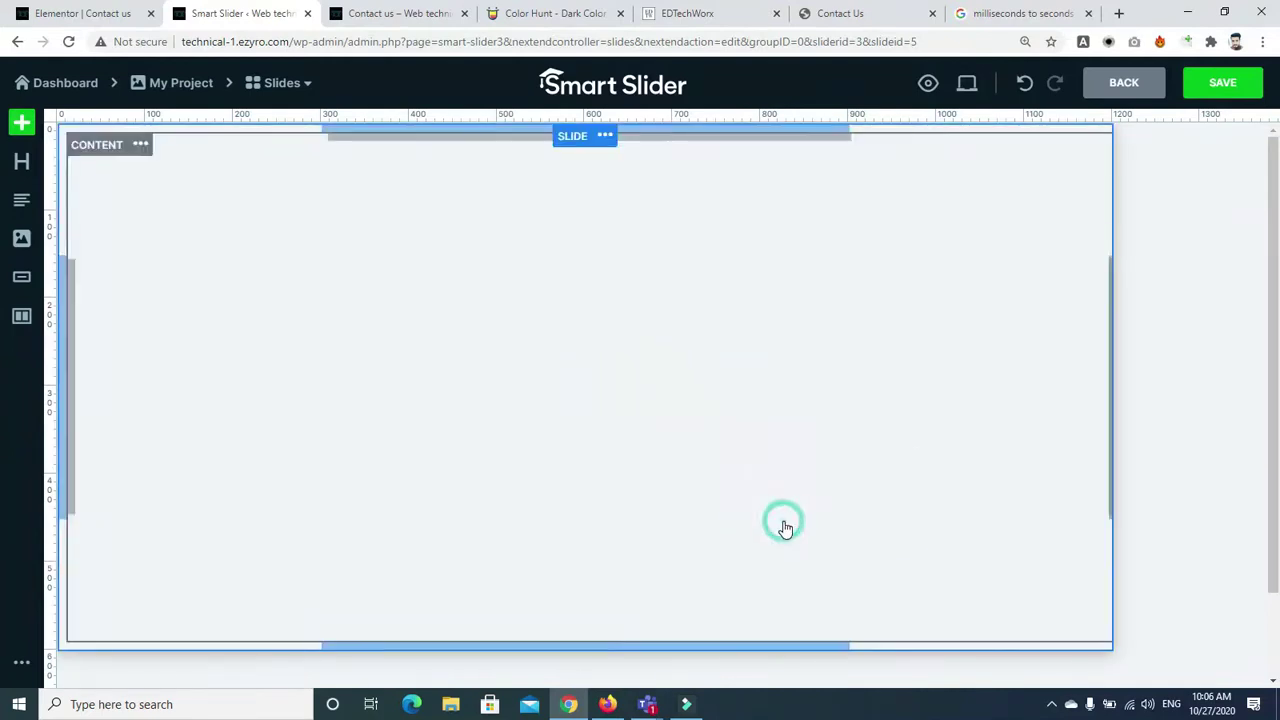
pyautogui.click(538, 380)
pyautogui.rightClick(540, 382)
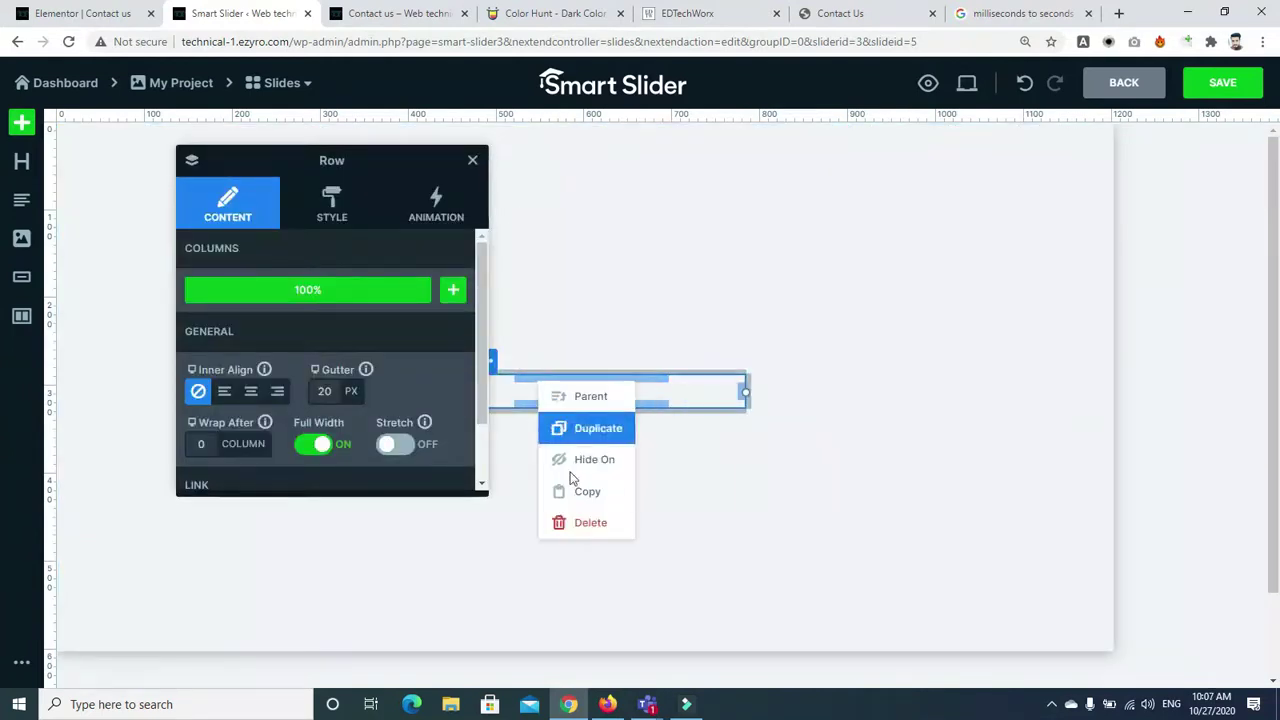
pyautogui.click(586, 526)
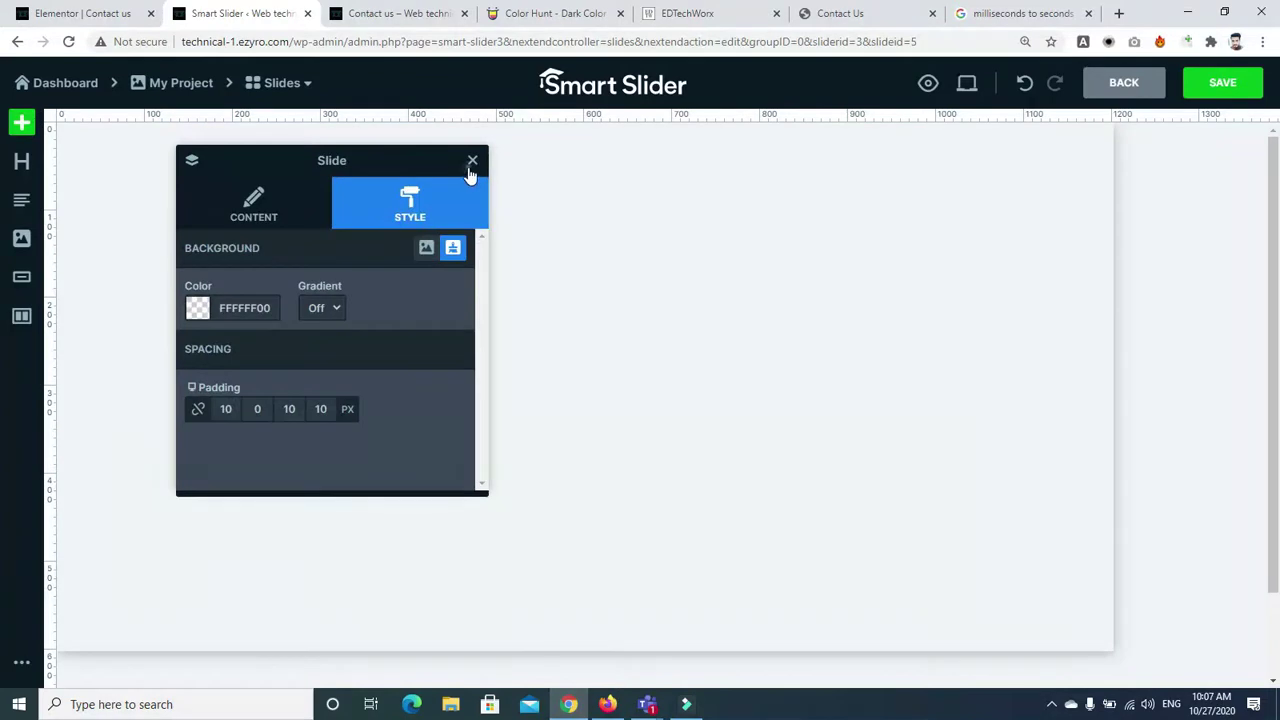
pyautogui.click(472, 160)
# Delete the three leftover columns from the old layout
pyautogui.rightClick(329, 394)
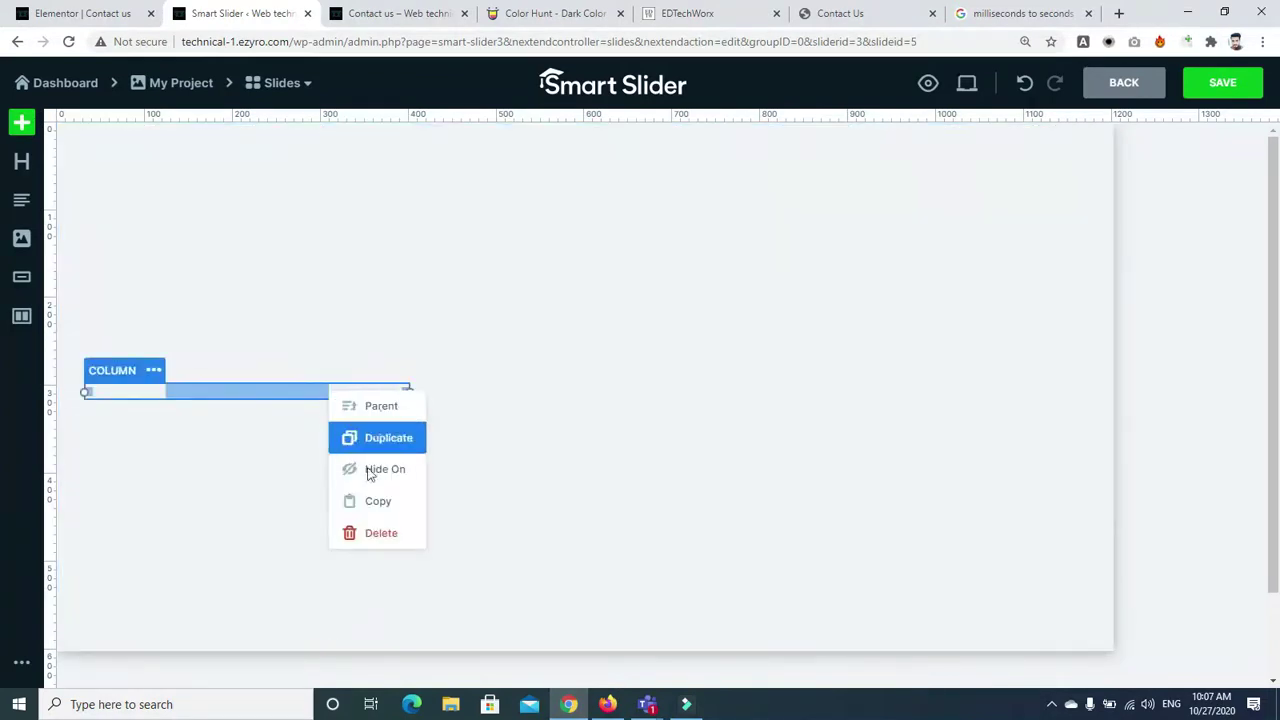
pyautogui.click(377, 540)
pyautogui.rightClick(345, 400)
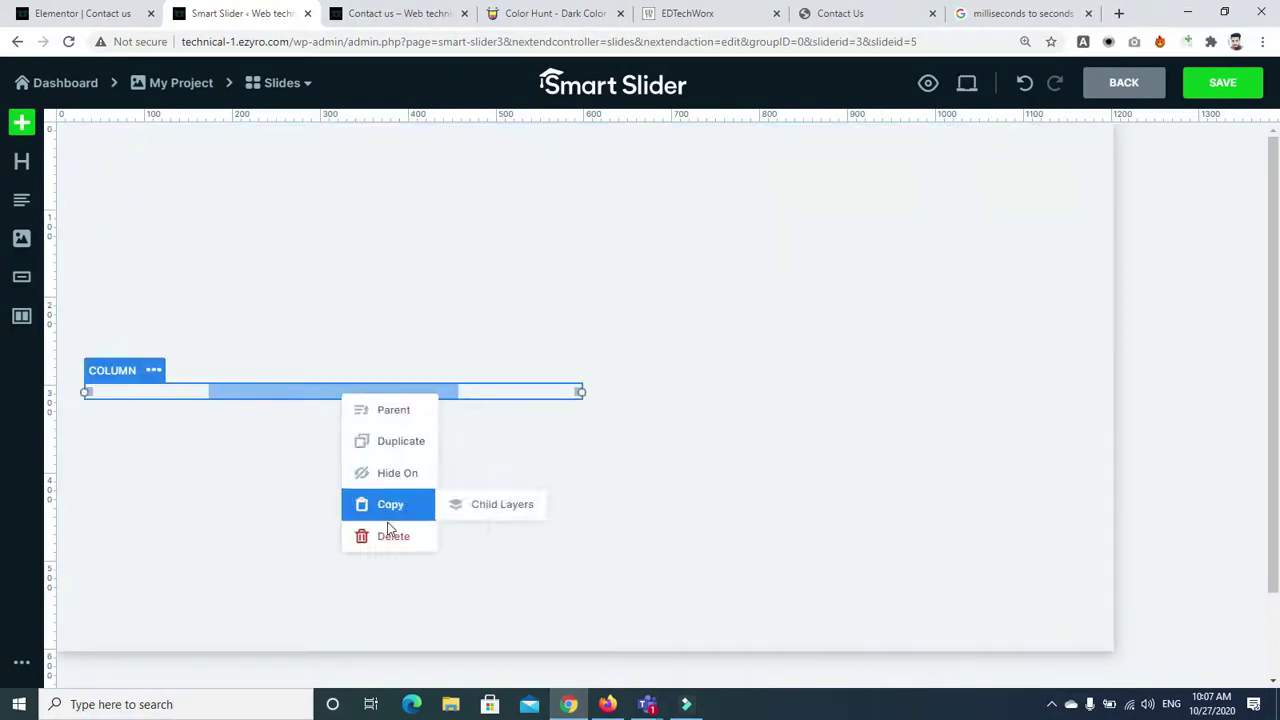
pyautogui.click(386, 535)
pyautogui.rightClick(363, 394)
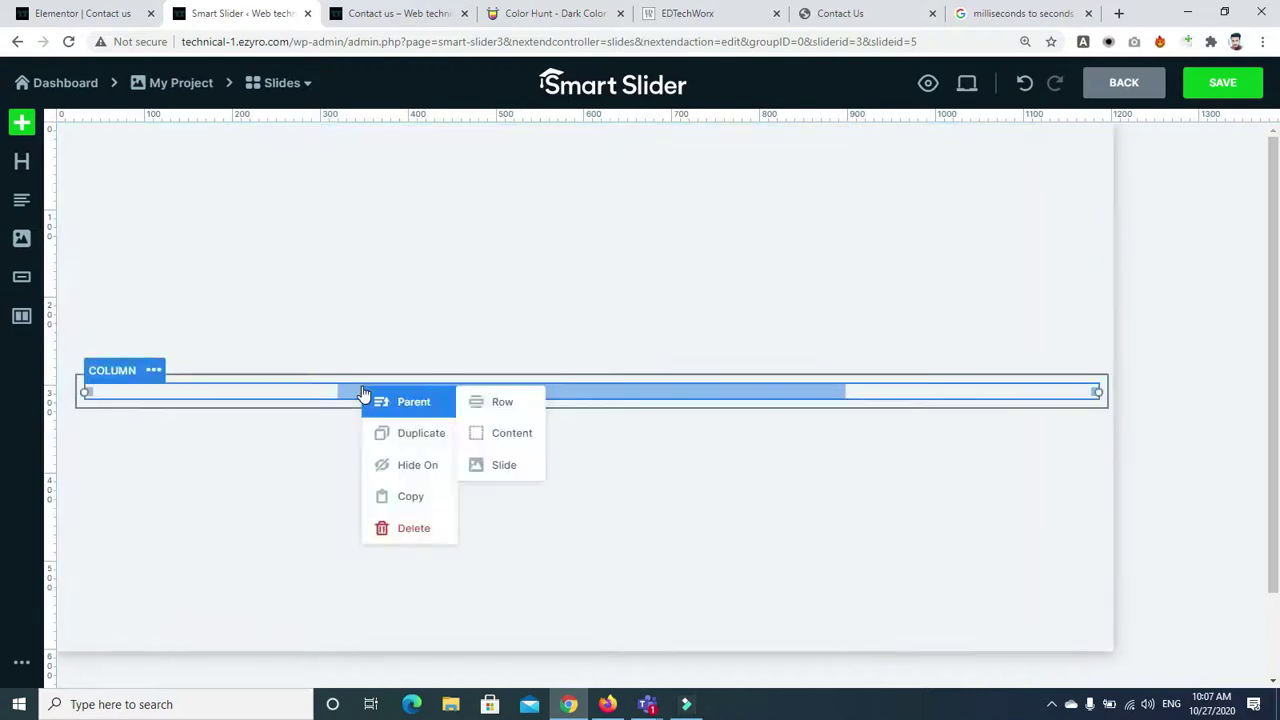
pyautogui.click(409, 528)
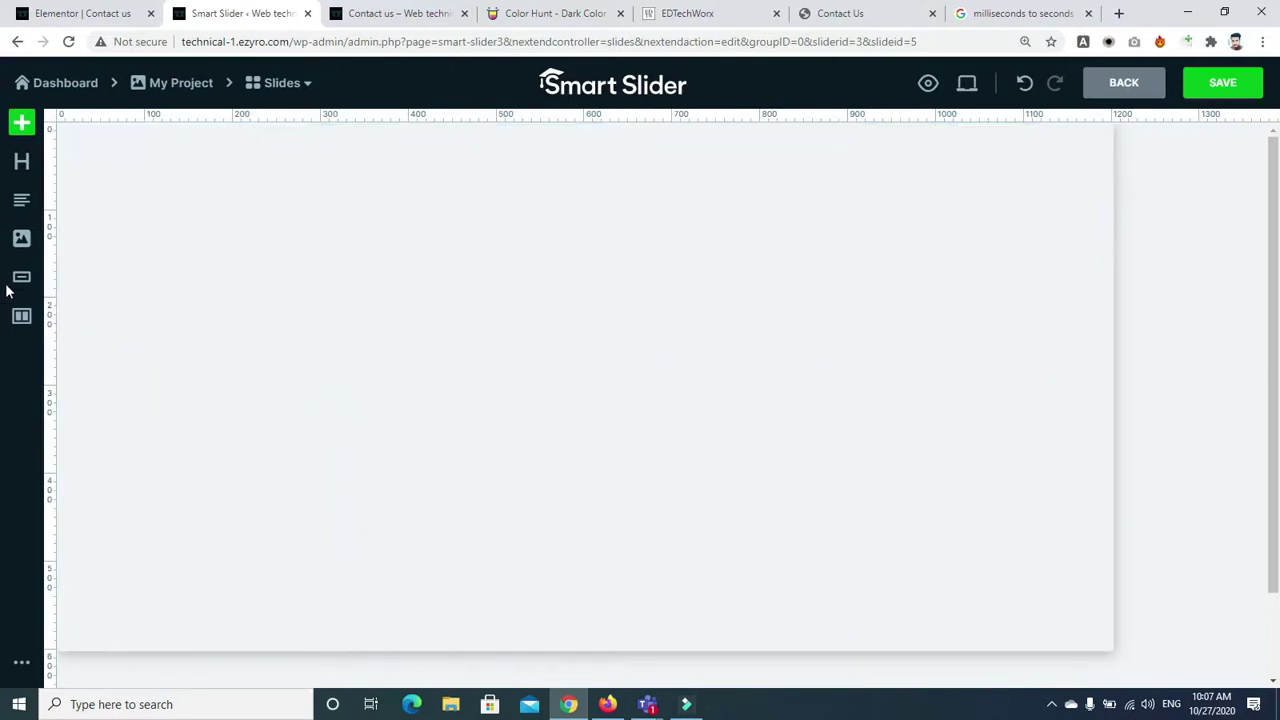
# Add a fresh two-column row with Inner Align set to center
pyautogui.click(22, 316)
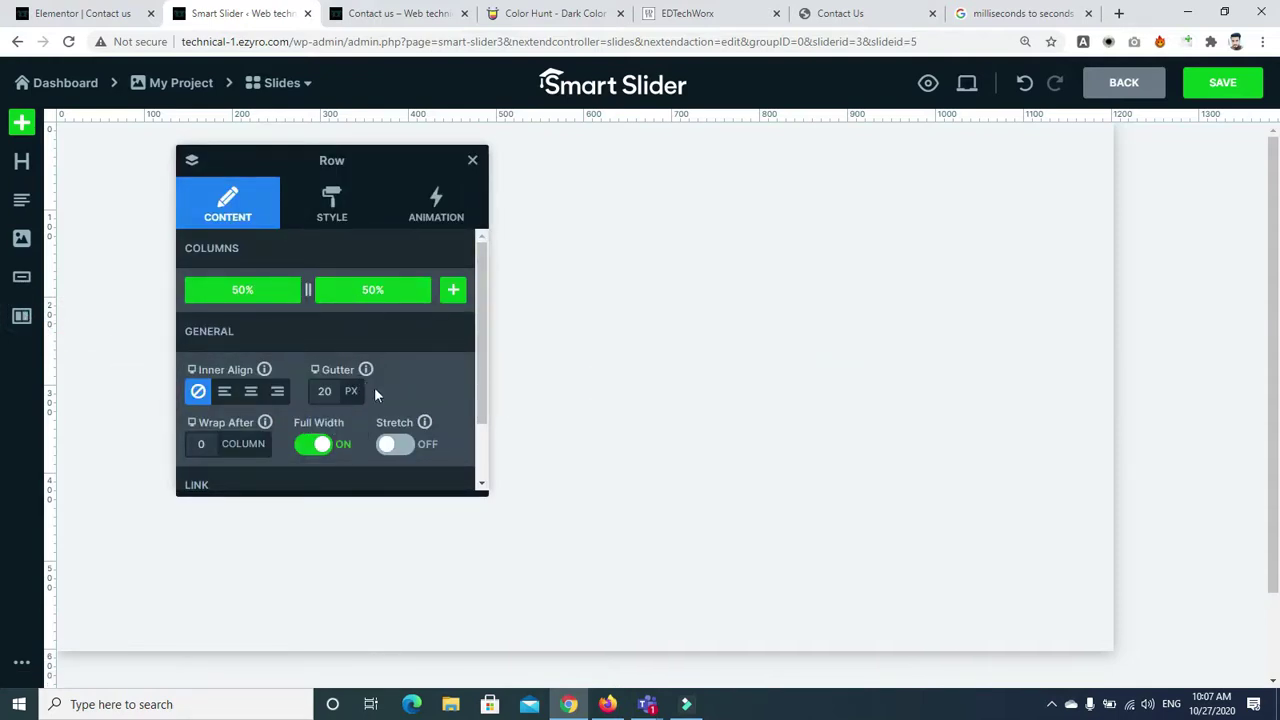
pyautogui.click(253, 393)
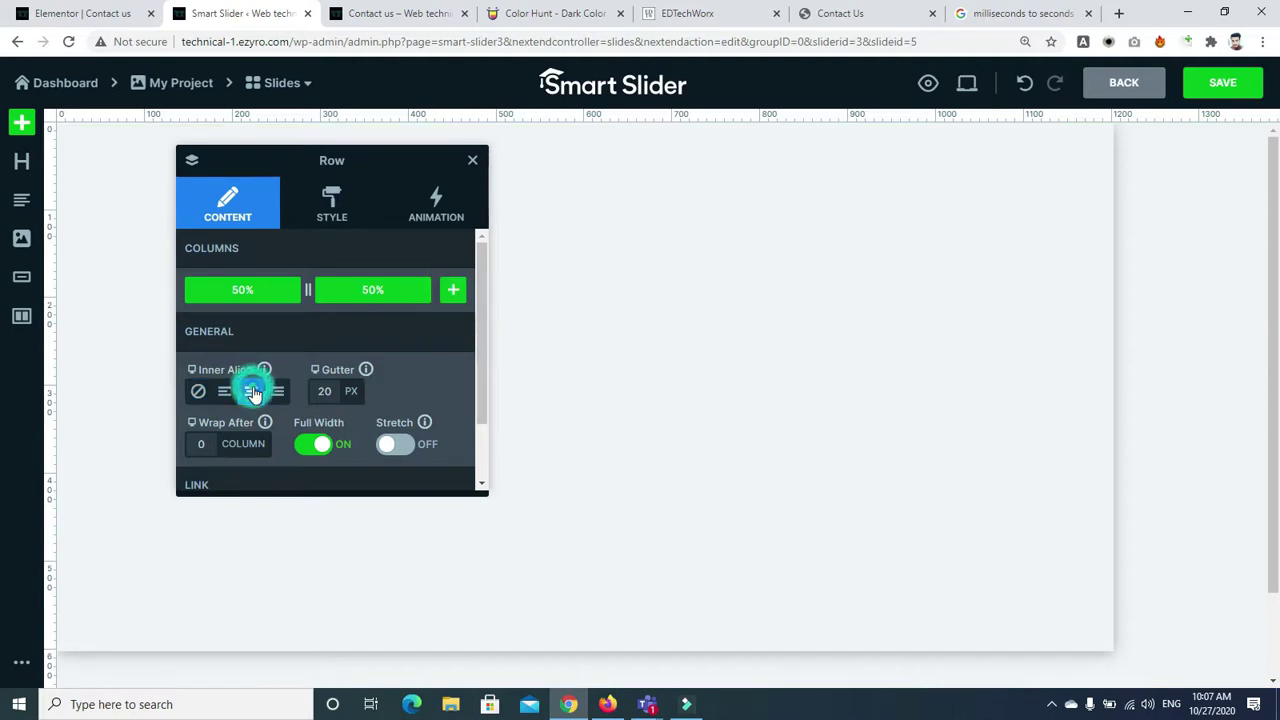
pyautogui.click(470, 163)
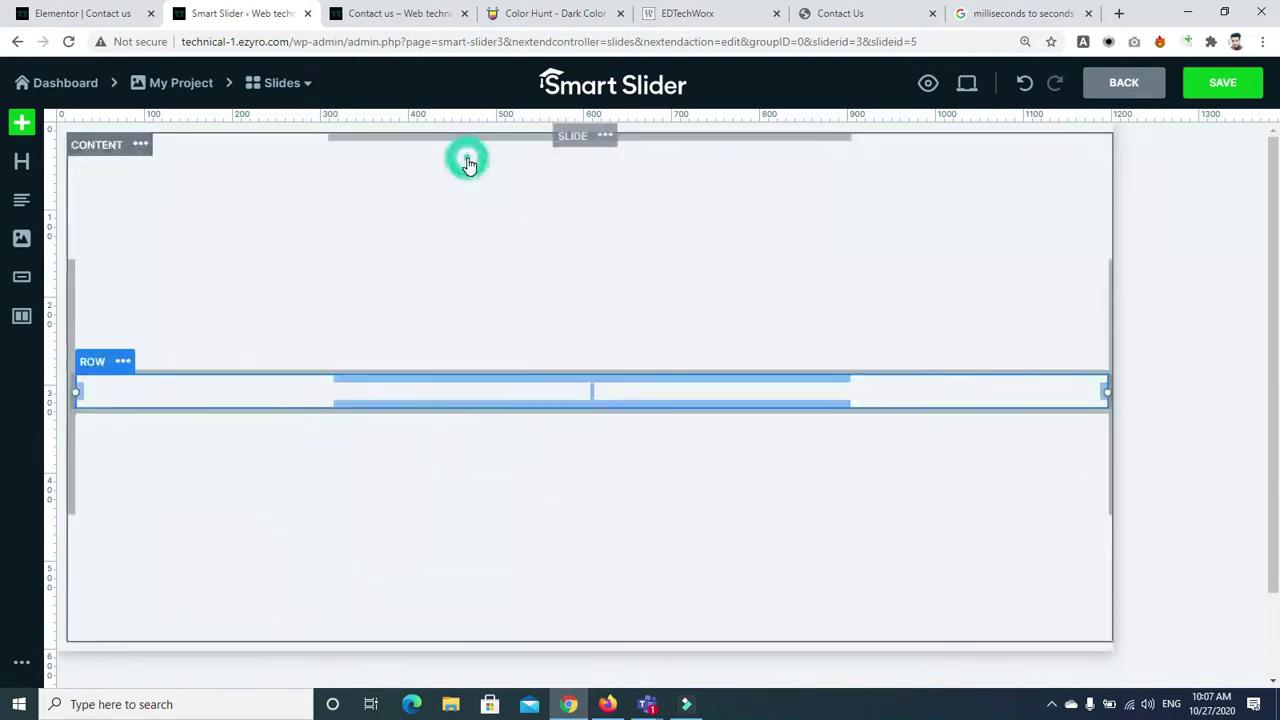
# Place a heading in the left column, coloured green (27AE60) at font size 31
pyautogui.moveTo(22, 161); pyautogui.dragTo(260, 397)
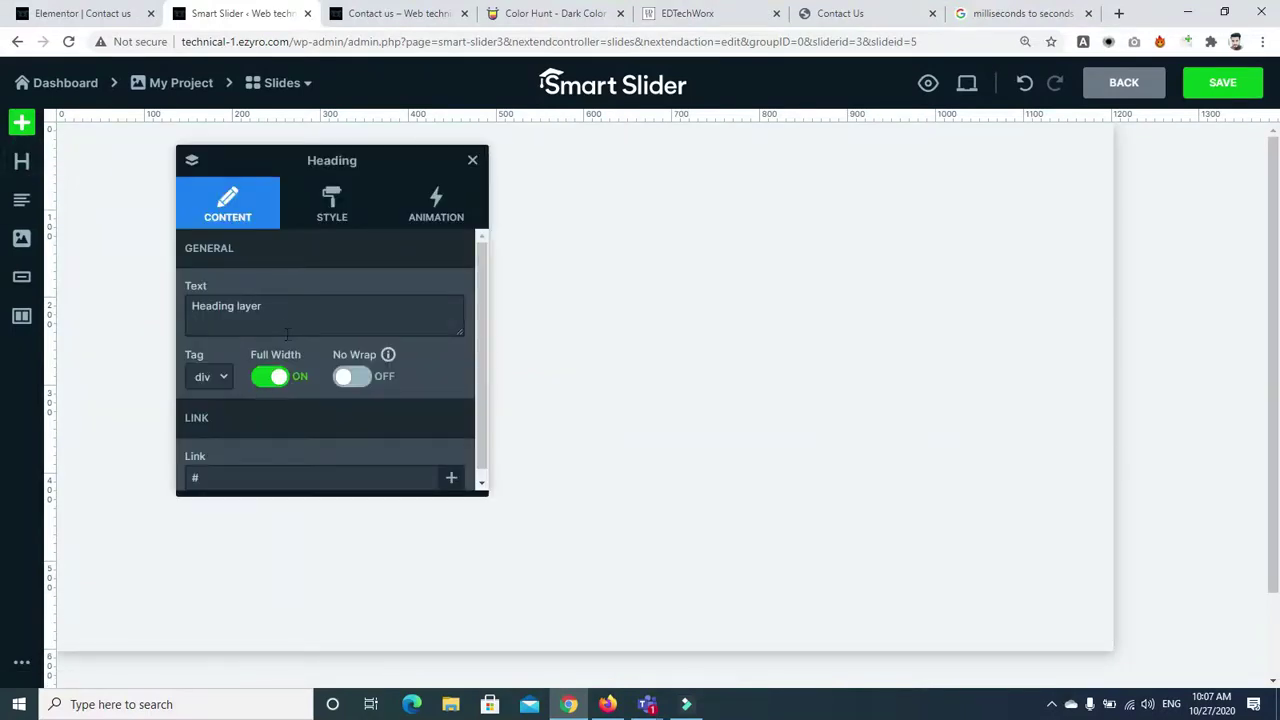
pyautogui.click(338, 210)
pyautogui.click(374, 348)
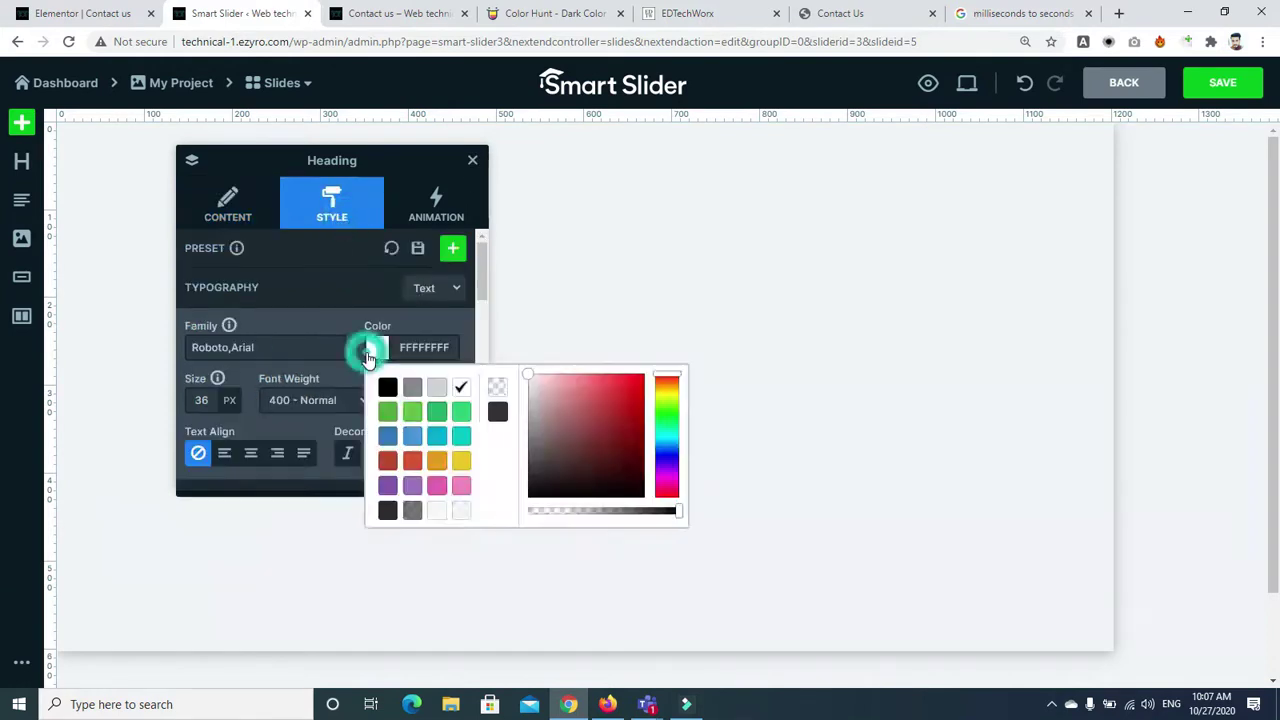
pyautogui.click(433, 418)
pyautogui.moveTo(477, 265); pyautogui.dragTo(478, 315)
pyautogui.click(195, 303)
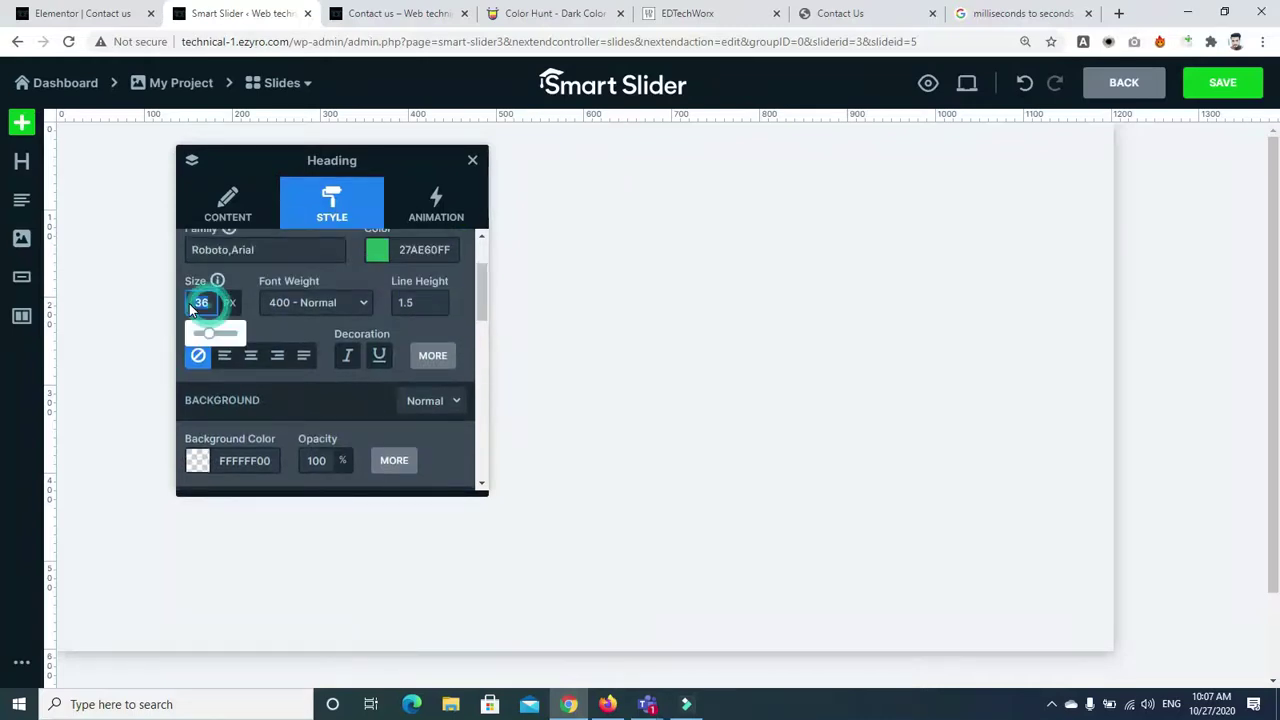
pyautogui.moveTo(209, 332); pyautogui.dragTo(218, 332)
pyautogui.click(471, 162)
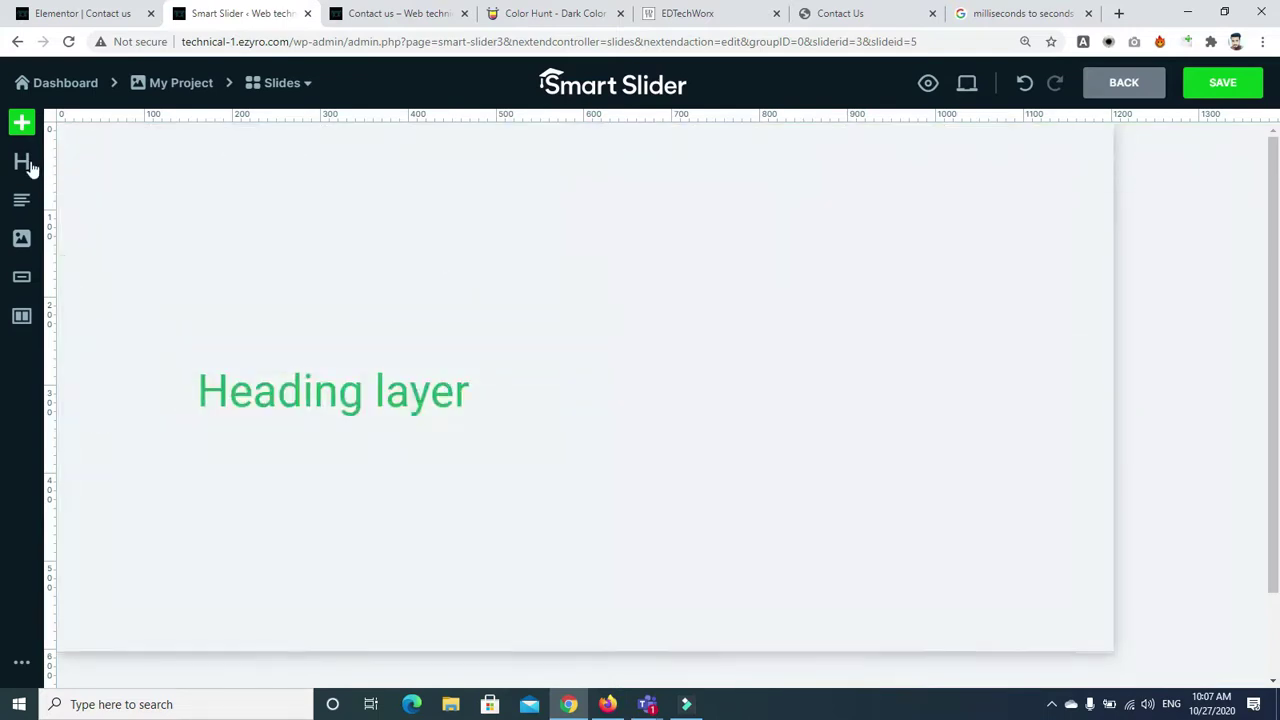
# Add a text block below the heading and try the tablet and mobile custom-text toggles
pyautogui.moveTo(24, 207); pyautogui.dragTo(372, 422)
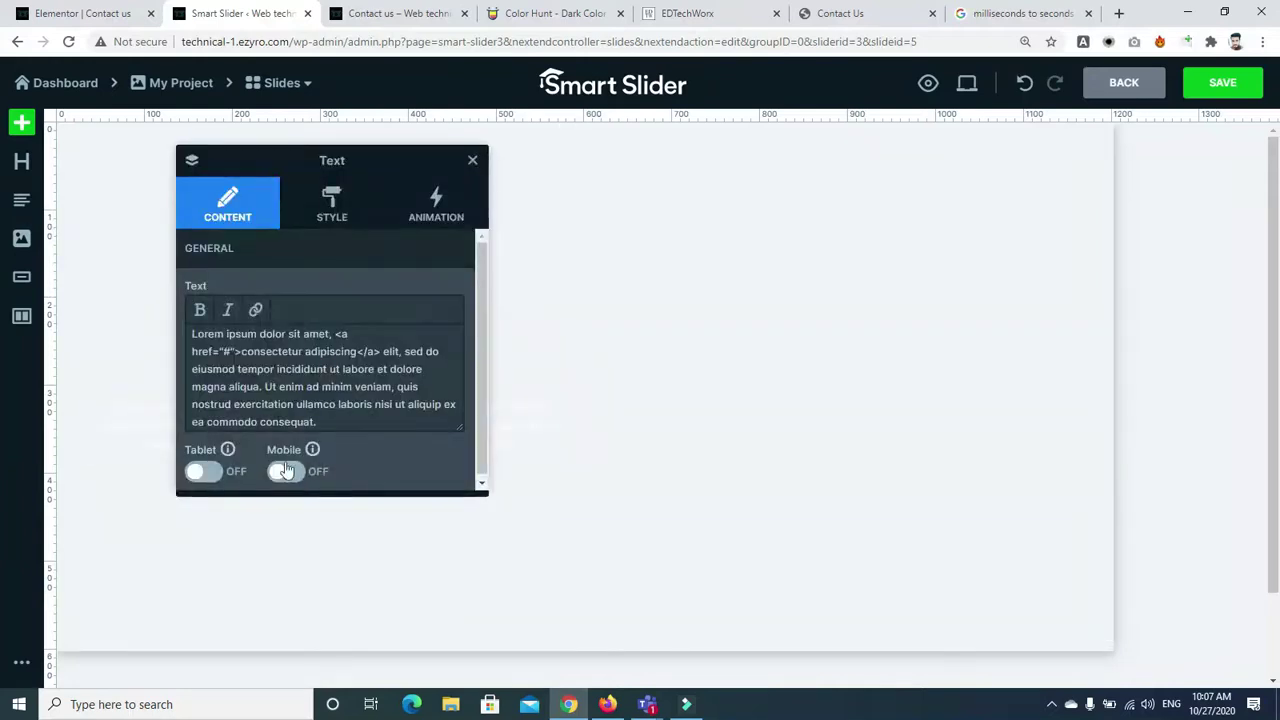
pyautogui.moveTo(229, 452)
pyautogui.click(214, 470)
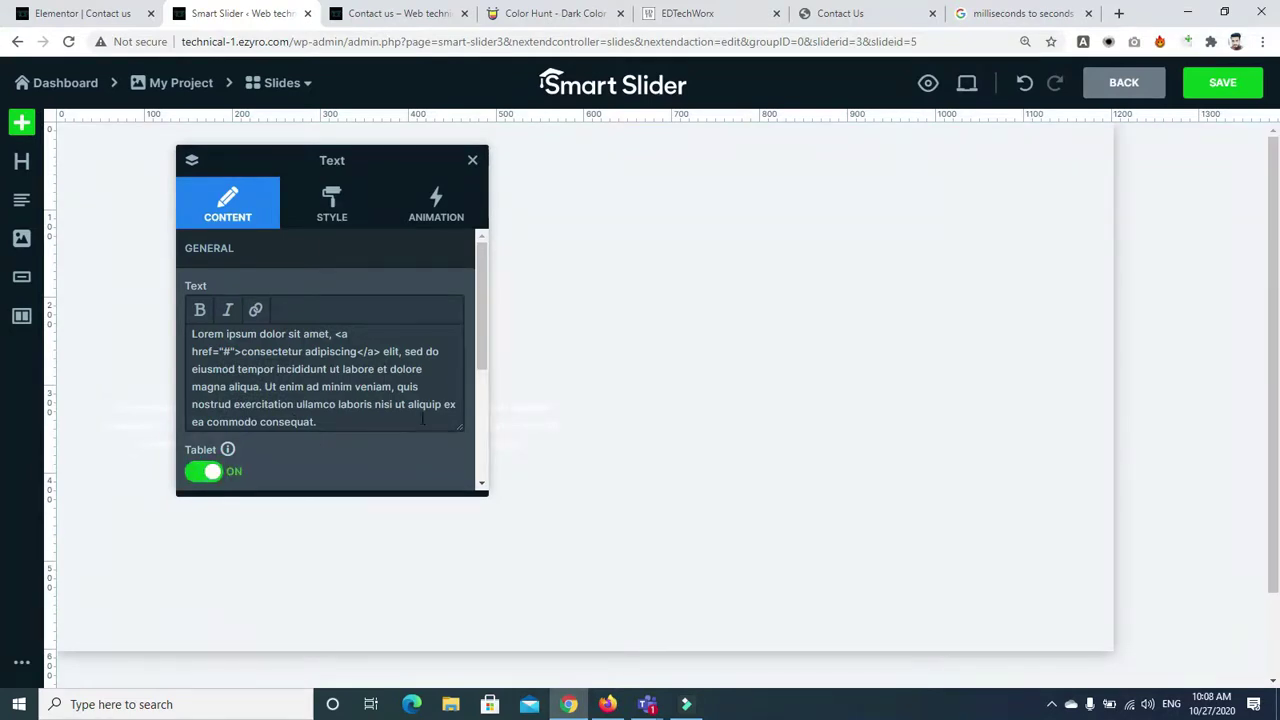
pyautogui.scroll(-1, 477, 344)
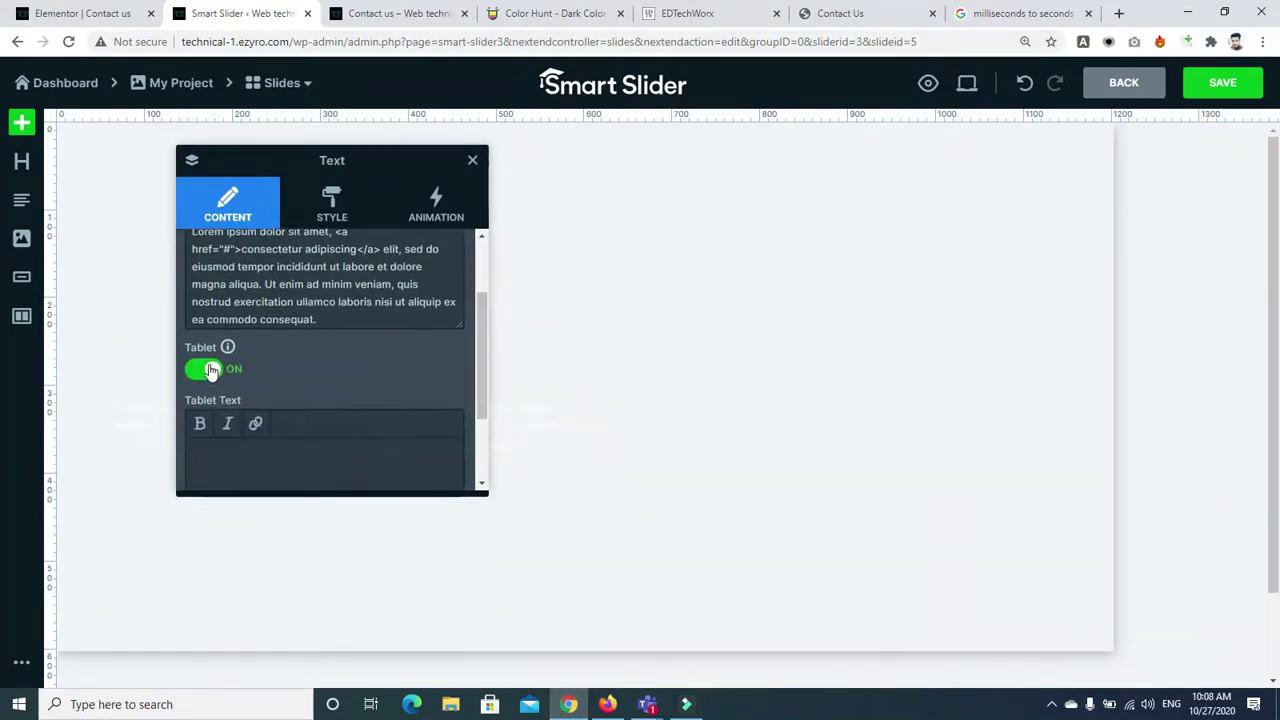
pyautogui.click(210, 371)
pyautogui.click(289, 470)
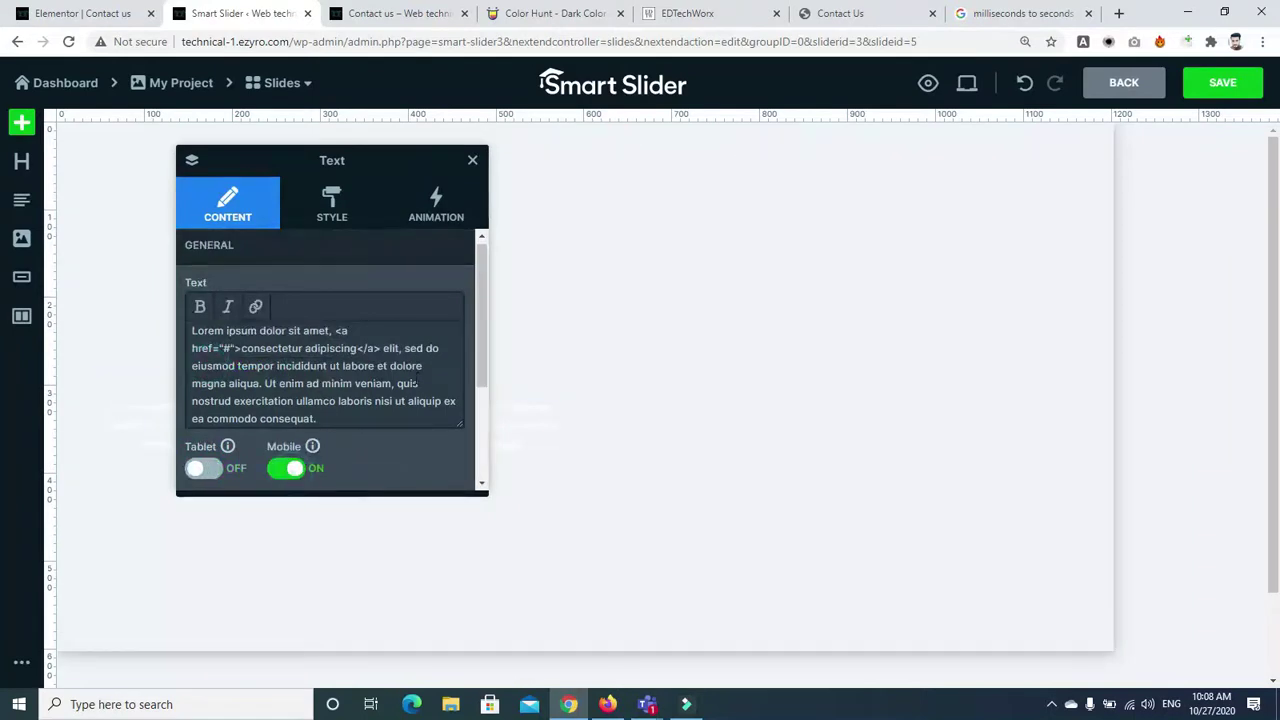
pyautogui.moveTo(479, 328); pyautogui.dragTo(480, 434)
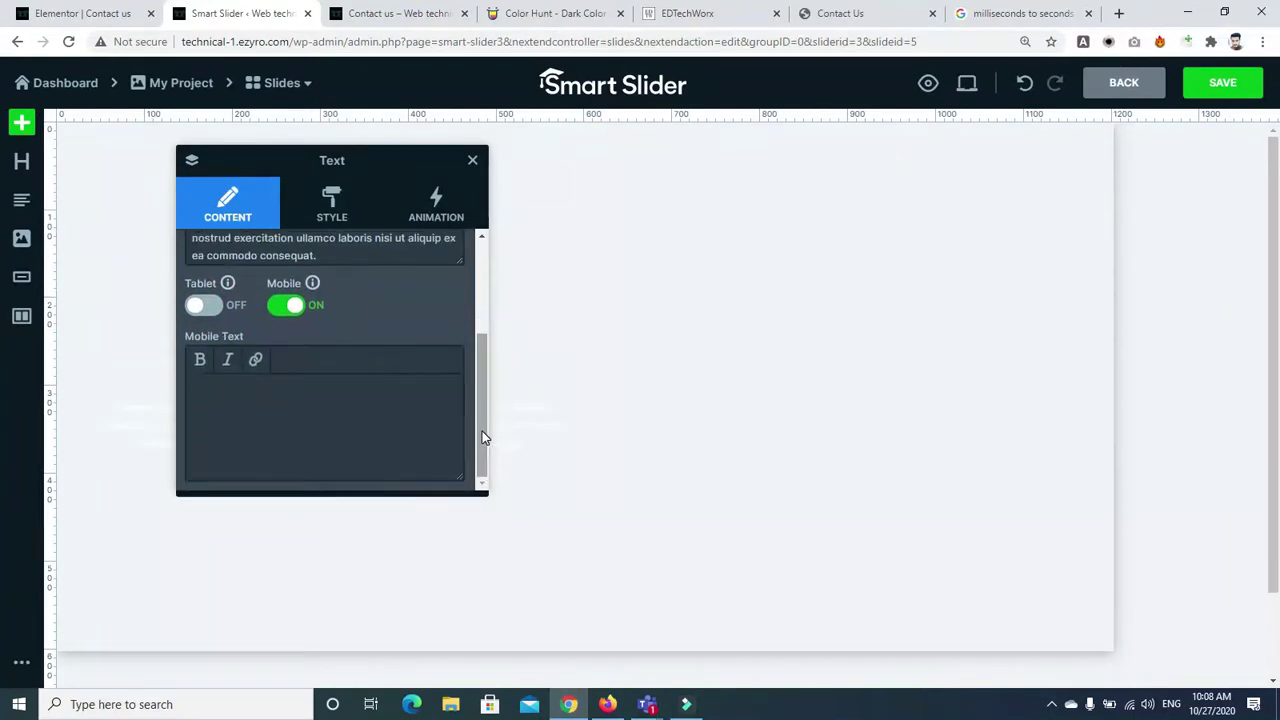
pyautogui.click(321, 410)
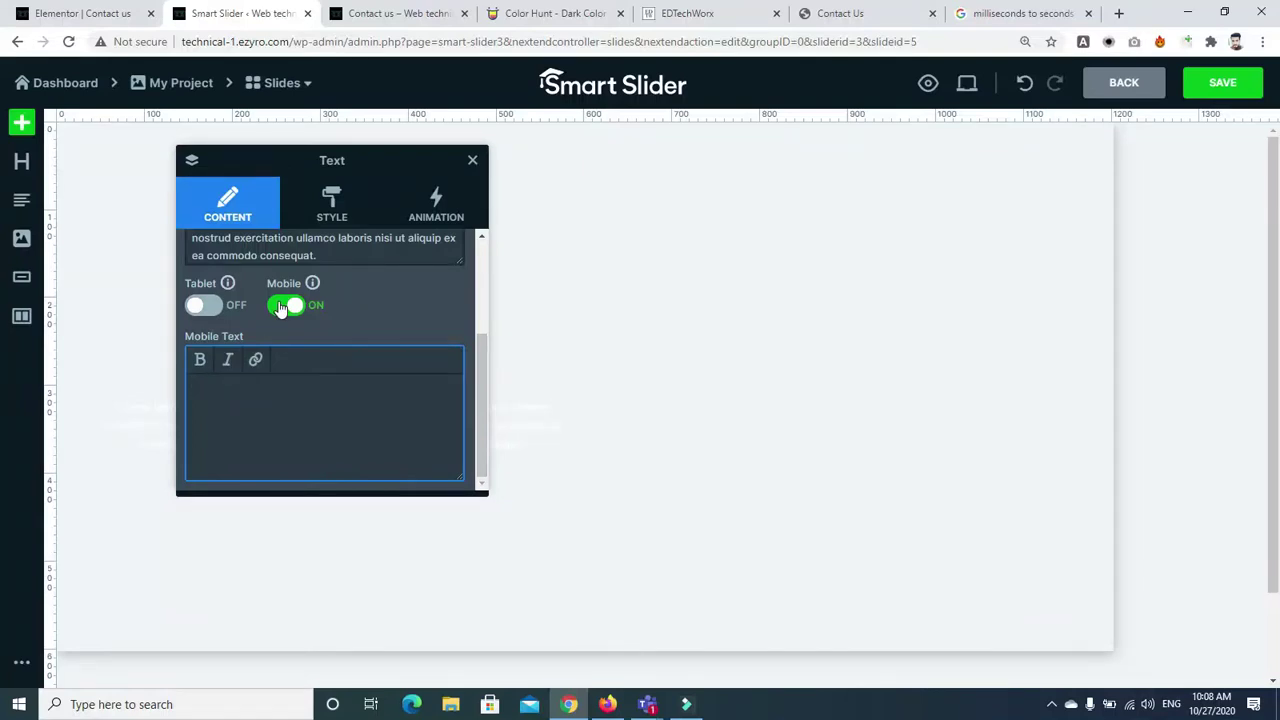
# Turn off the separate mobile text and make the paragraph green (5CBA3CFF)
pyautogui.click(281, 307)
pyautogui.click(328, 202)
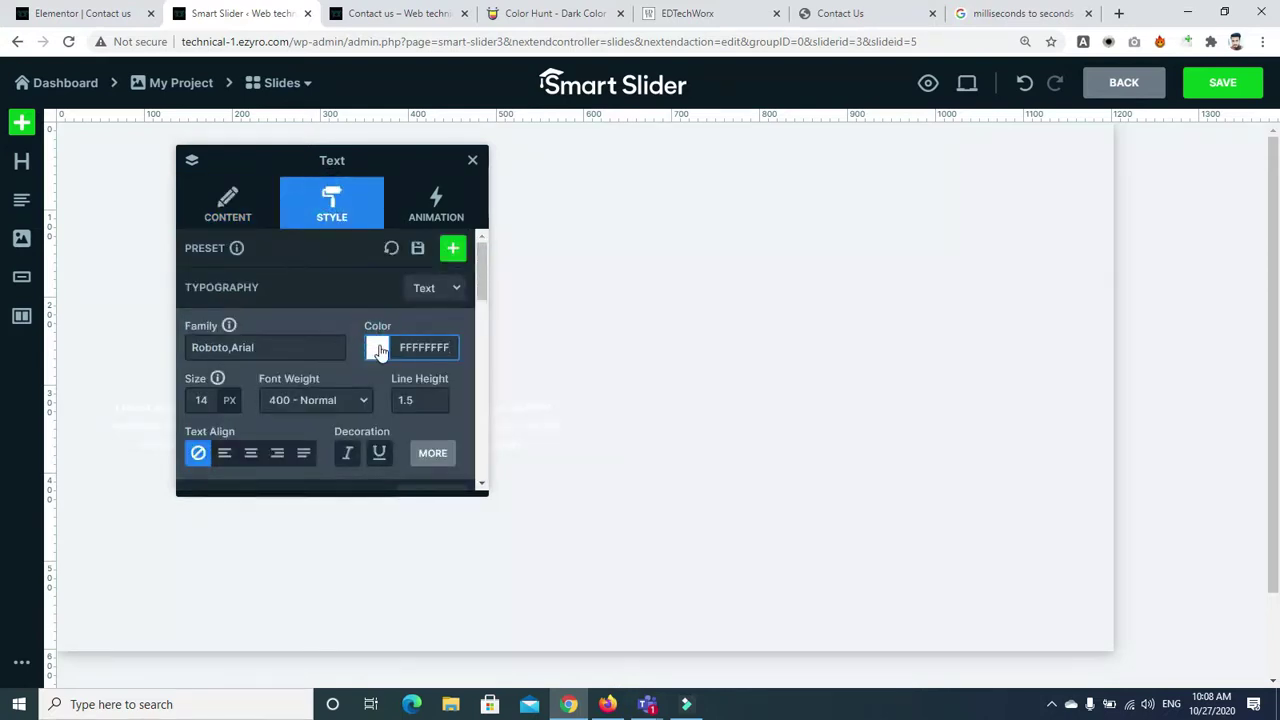
pyautogui.click(377, 347)
pyautogui.click(414, 411)
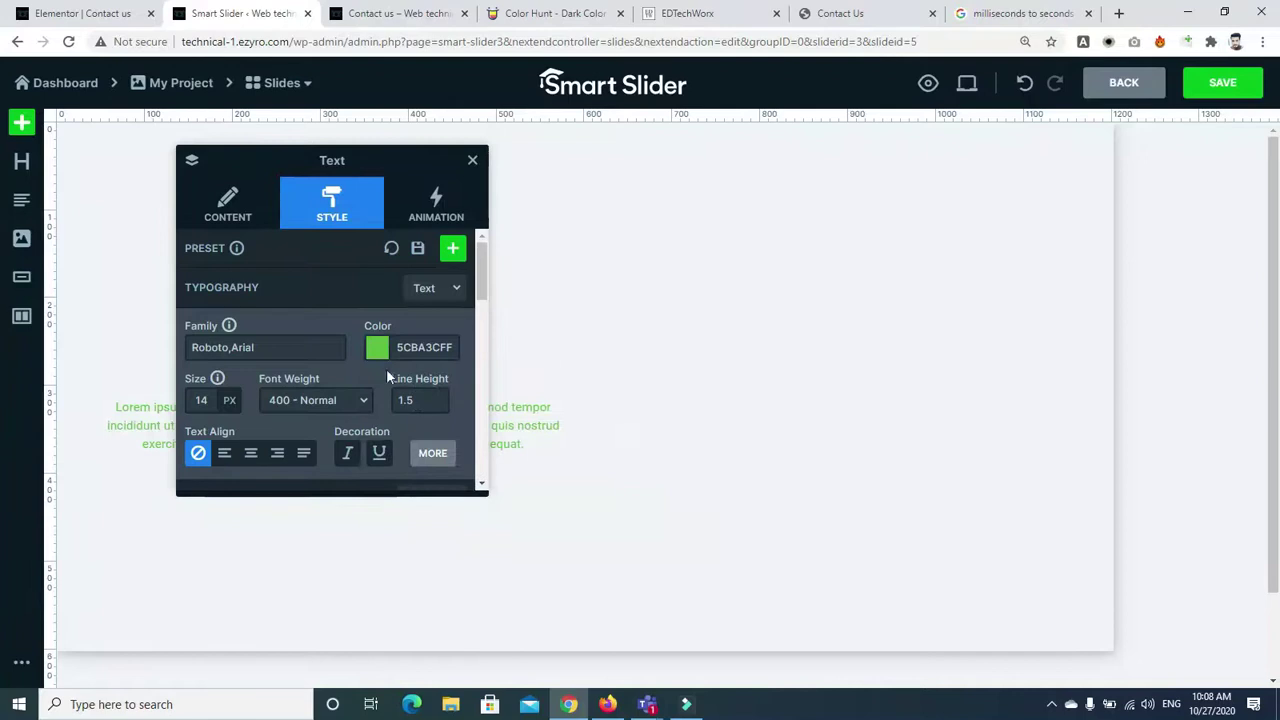
pyautogui.click(470, 162)
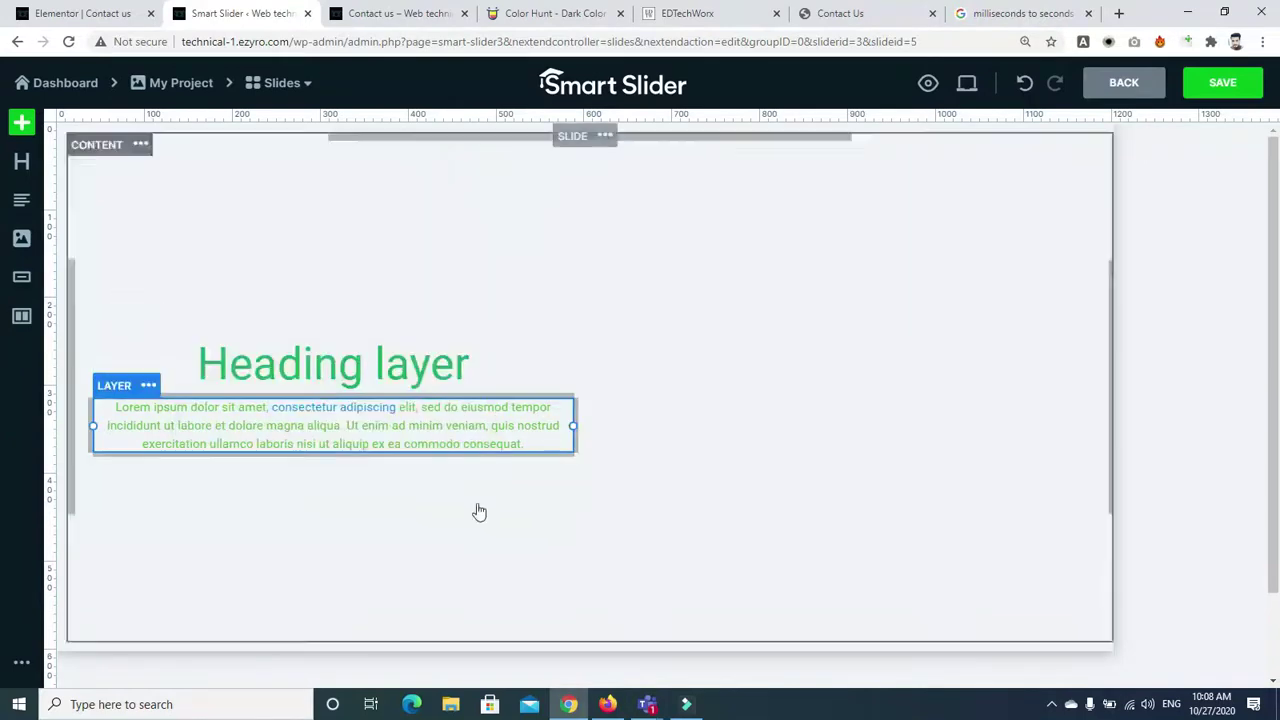
pyautogui.click(739, 366)
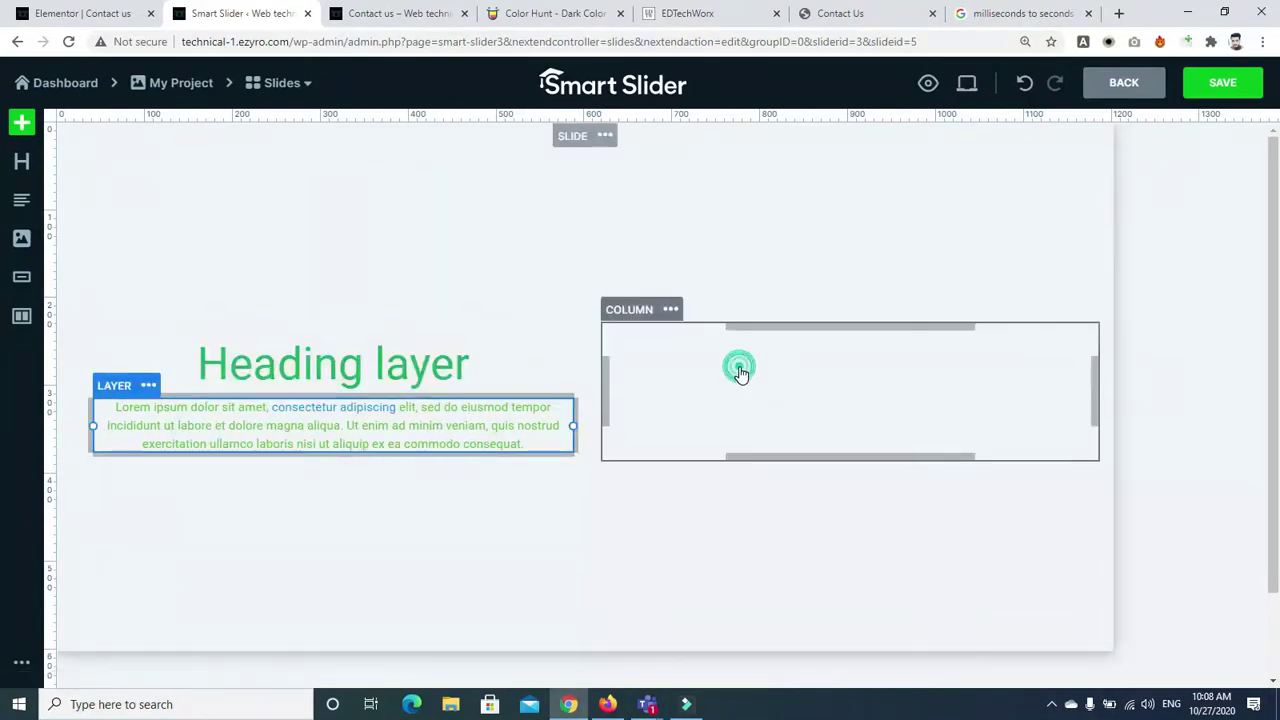
# Place an image layer in the right column and replace the placeholder with the island photo
pyautogui.click(21, 238)
pyautogui.moveTo(21, 238); pyautogui.dragTo(722, 316)
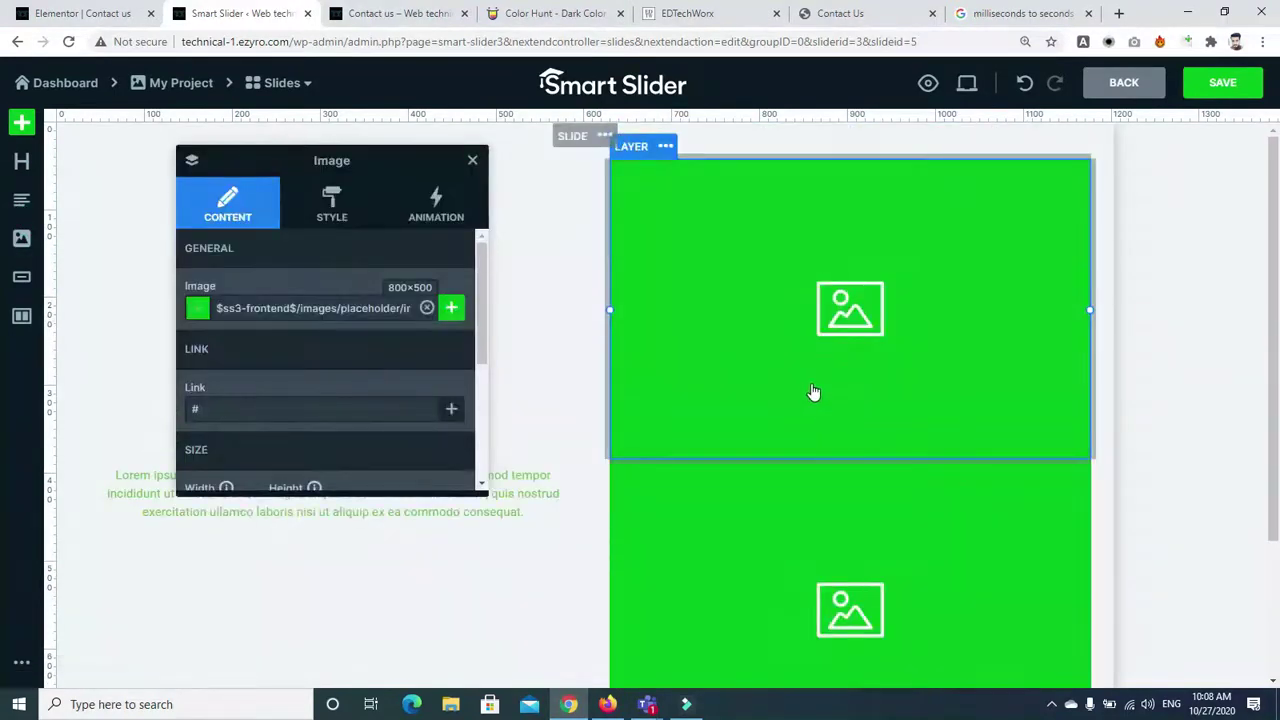
pyautogui.hotkey('ctrl', 'z')
pyautogui.click(846, 390)
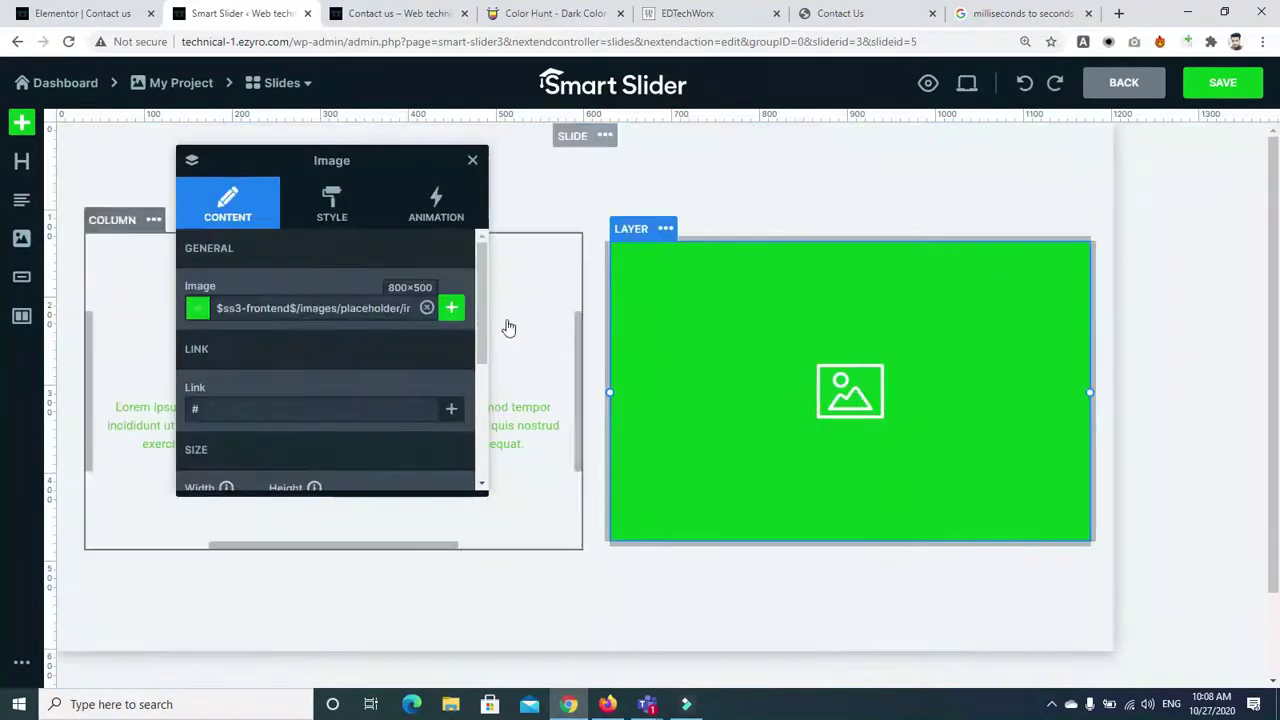
pyautogui.click(427, 308)
pyautogui.click(450, 308)
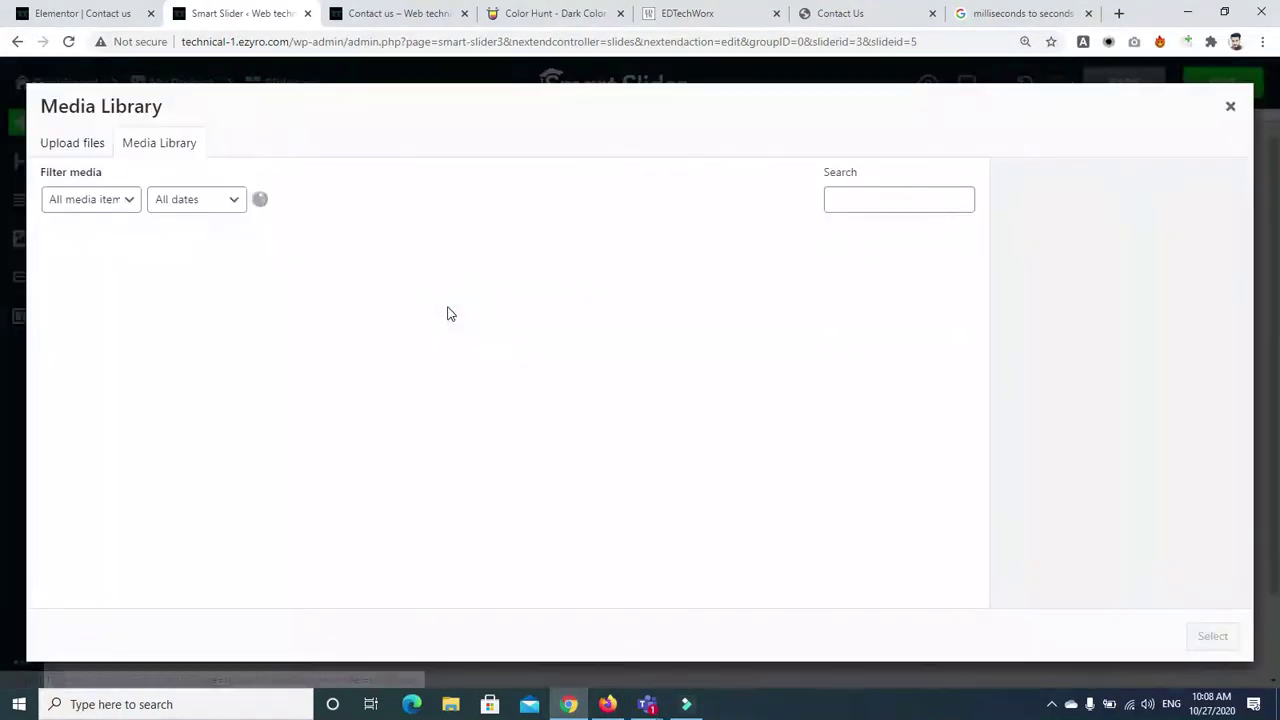
pyautogui.click(150, 312)
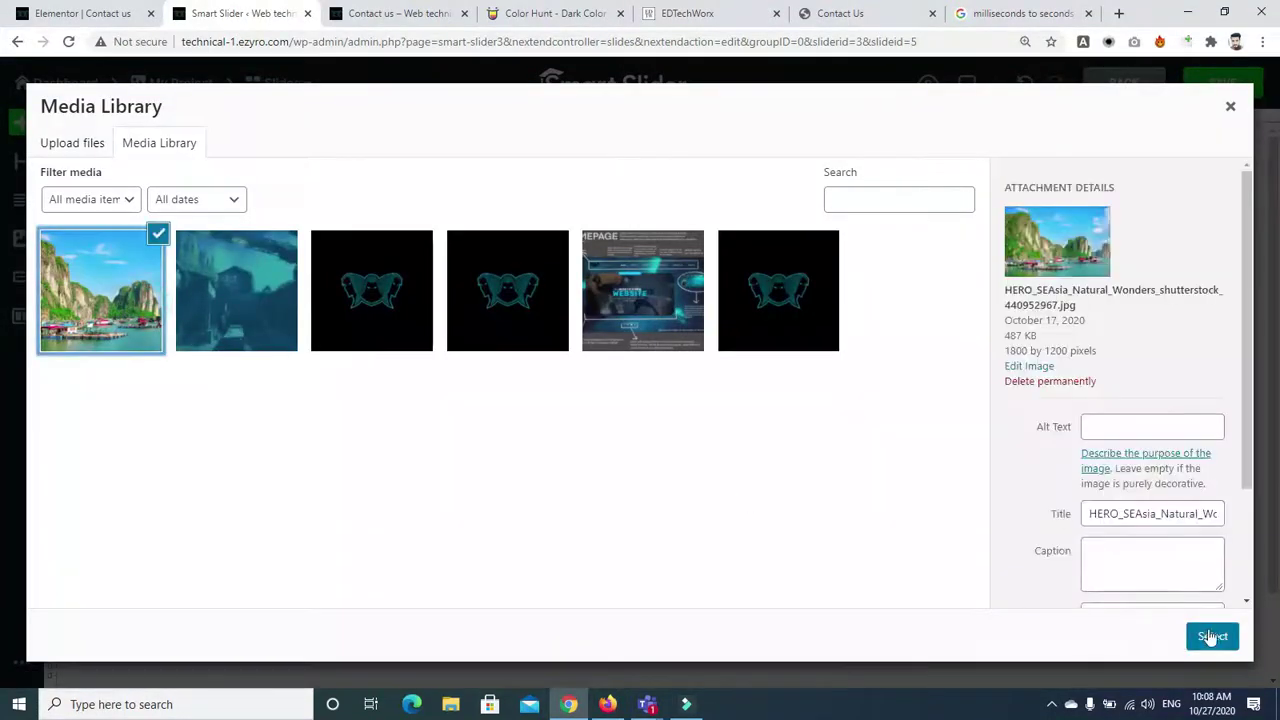
pyautogui.click(1212, 636)
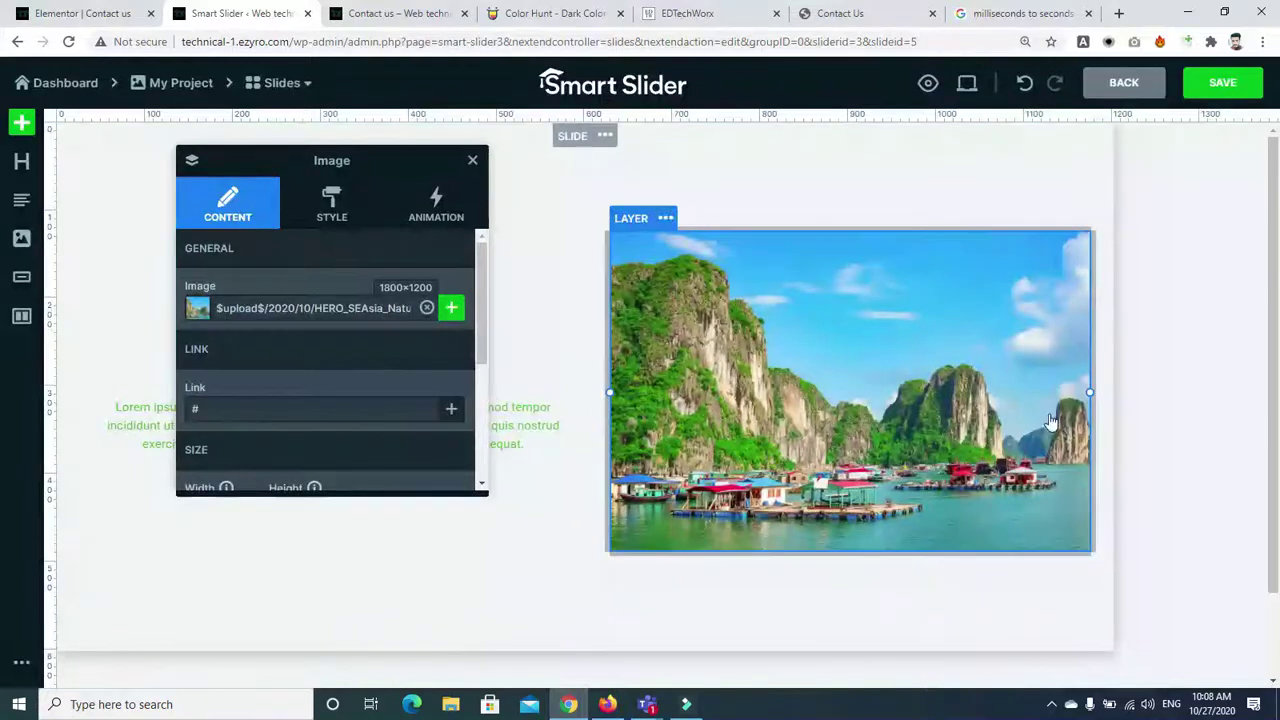
# Narrow the island image to 430 px wide
pyautogui.moveTo(1088, 392); pyautogui.dragTo(1036, 390)
pyautogui.moveTo(477, 323); pyautogui.dragTo(477, 445)
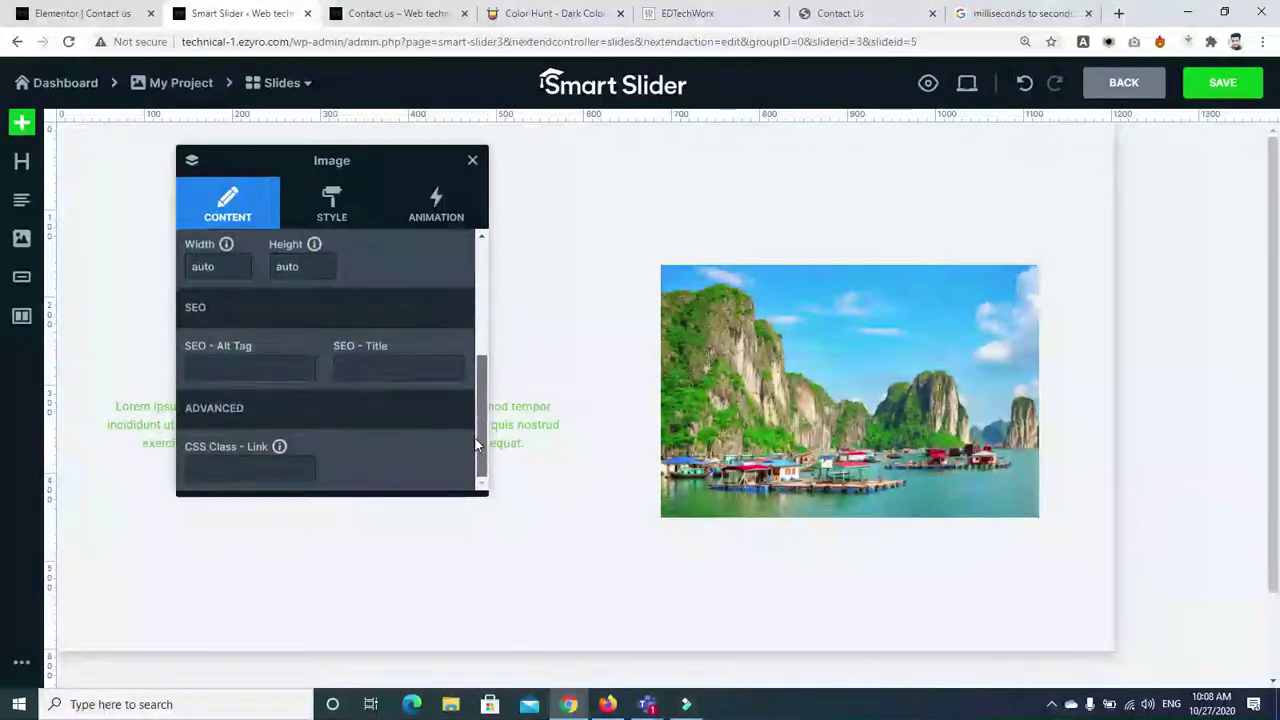
pyautogui.click(330, 205)
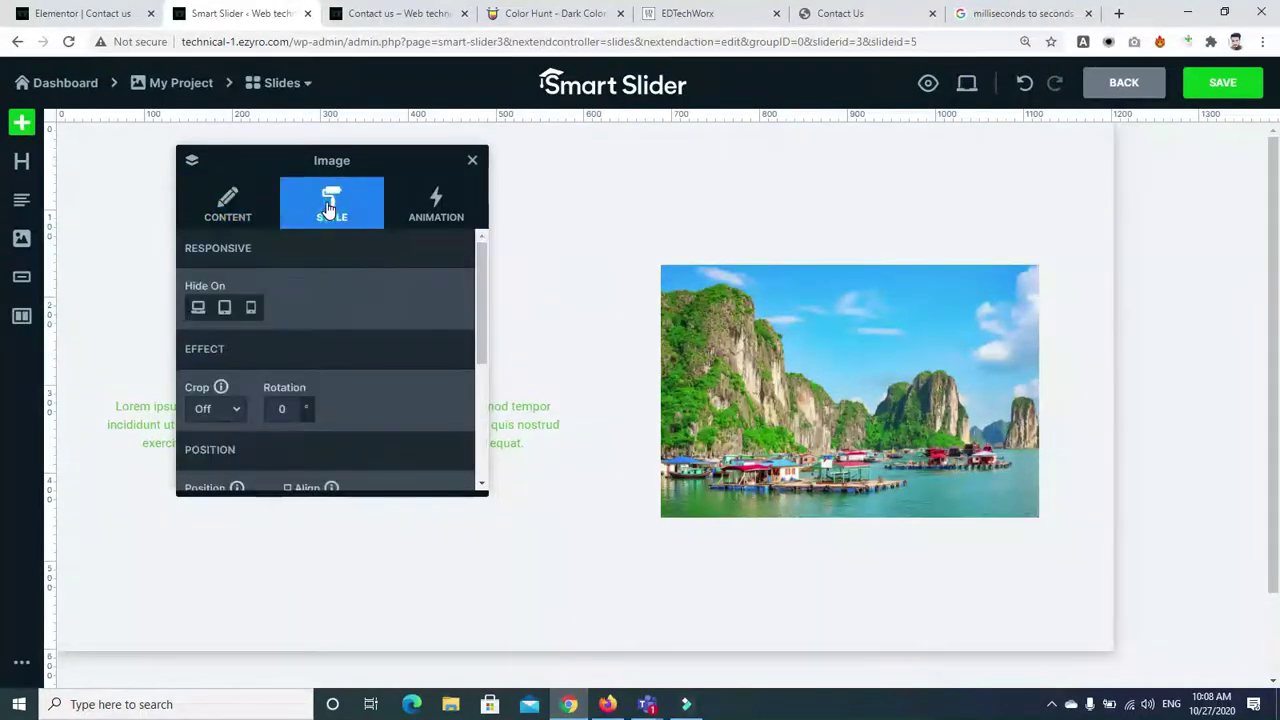
pyautogui.moveTo(478, 300); pyautogui.dragTo(478, 350)
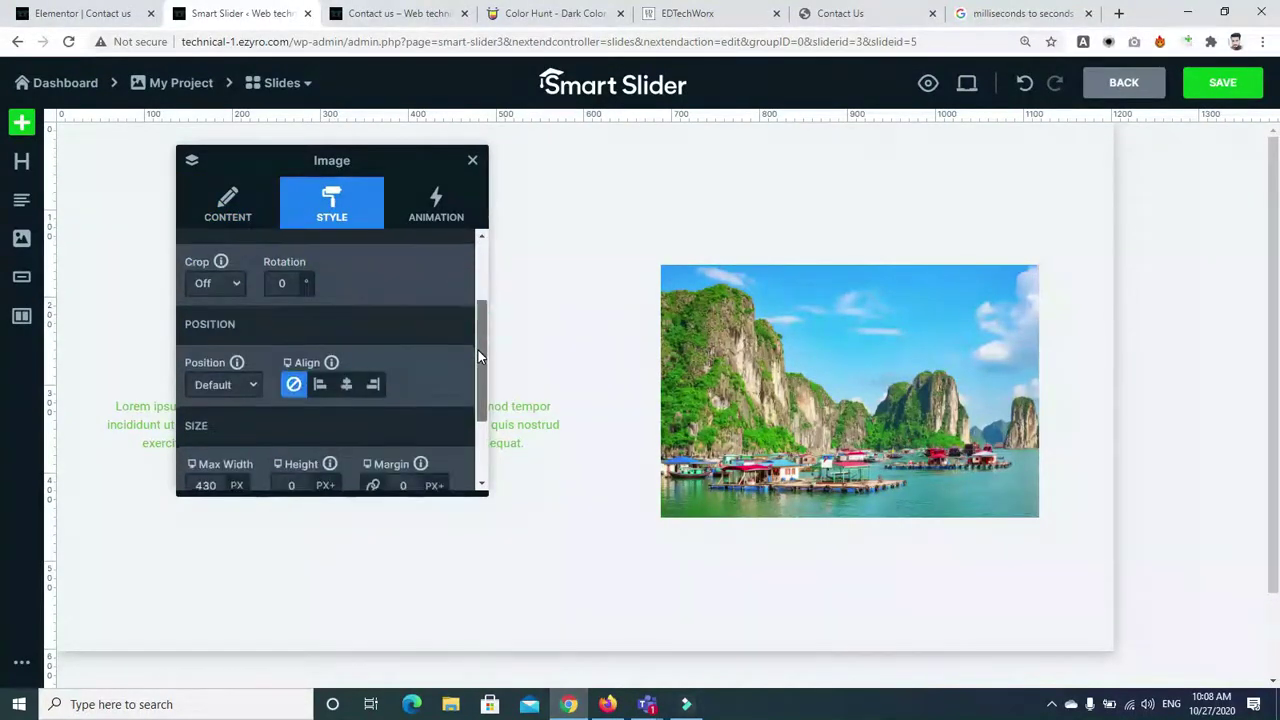
pyautogui.click(474, 162)
# Duplicate the island image layer so two copies stack in the column
pyautogui.click(778, 396)
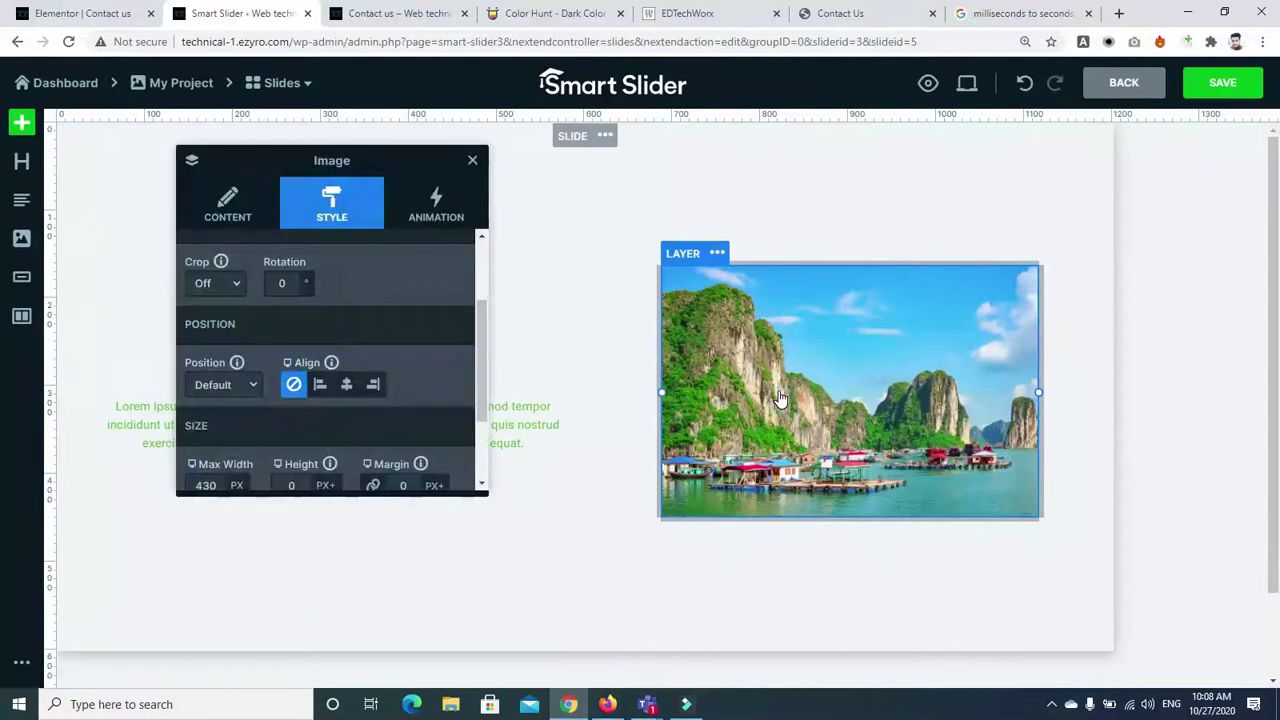
pyautogui.rightClick(780, 398)
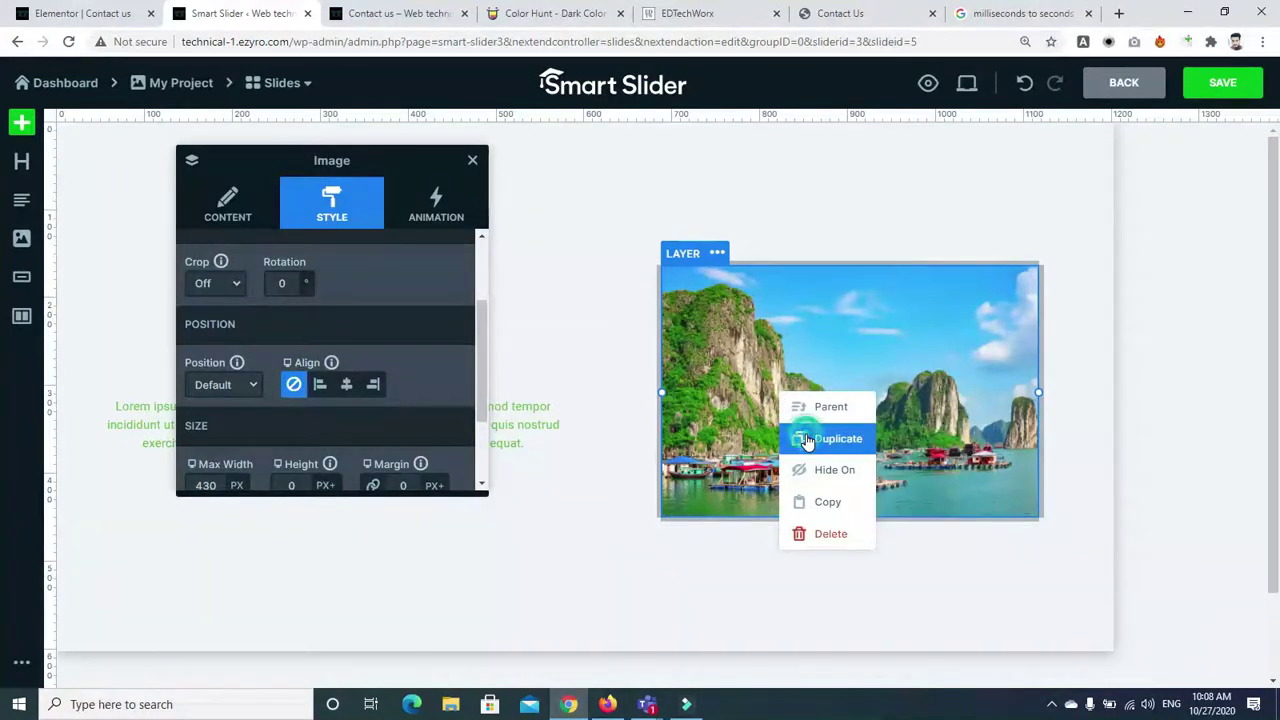
pyautogui.click(809, 438)
pyautogui.click(773, 342)
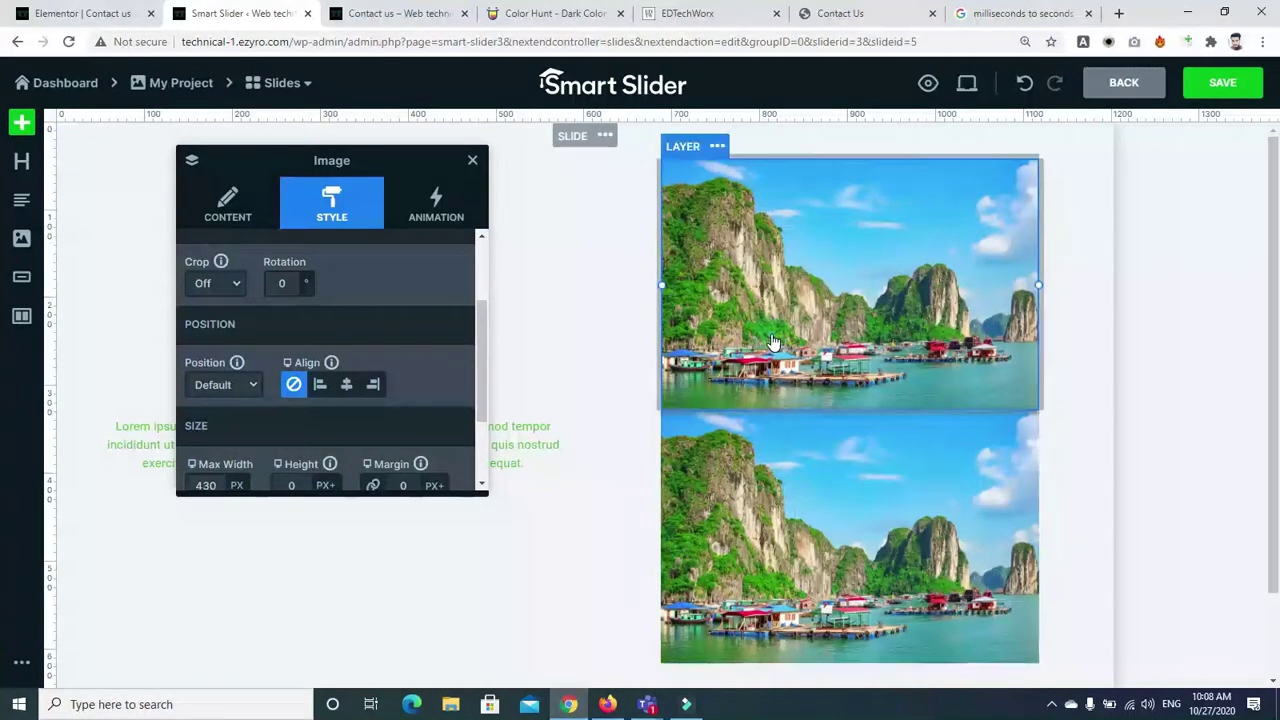
pyautogui.moveTo(476, 310)
pyautogui.mouseDown()
pyautogui.moveTo(477, 372)
pyautogui.moveTo(477, 289)
pyautogui.mouseUp()
pyautogui.scroll(-1, 477, 289)
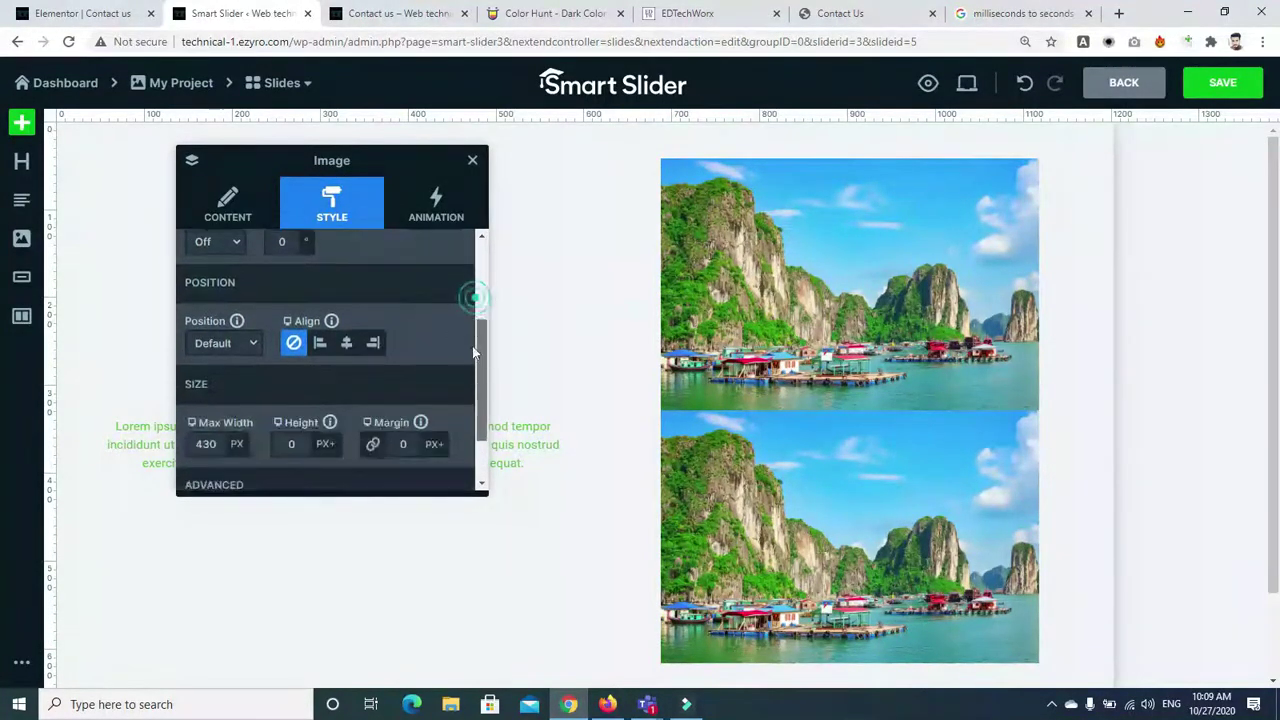
# Set the image to Absolute position and settle its Top offset at 100 px
pyautogui.click(249, 343)
pyautogui.click(232, 377)
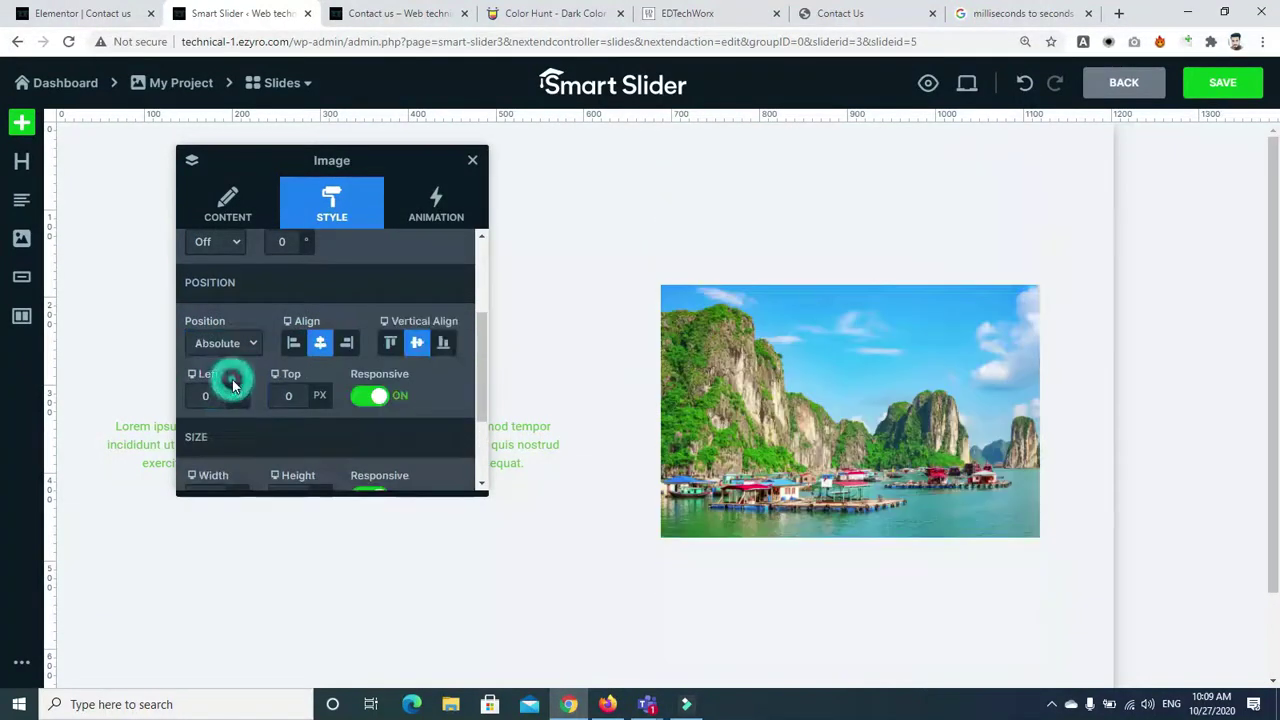
pyautogui.click(218, 396)
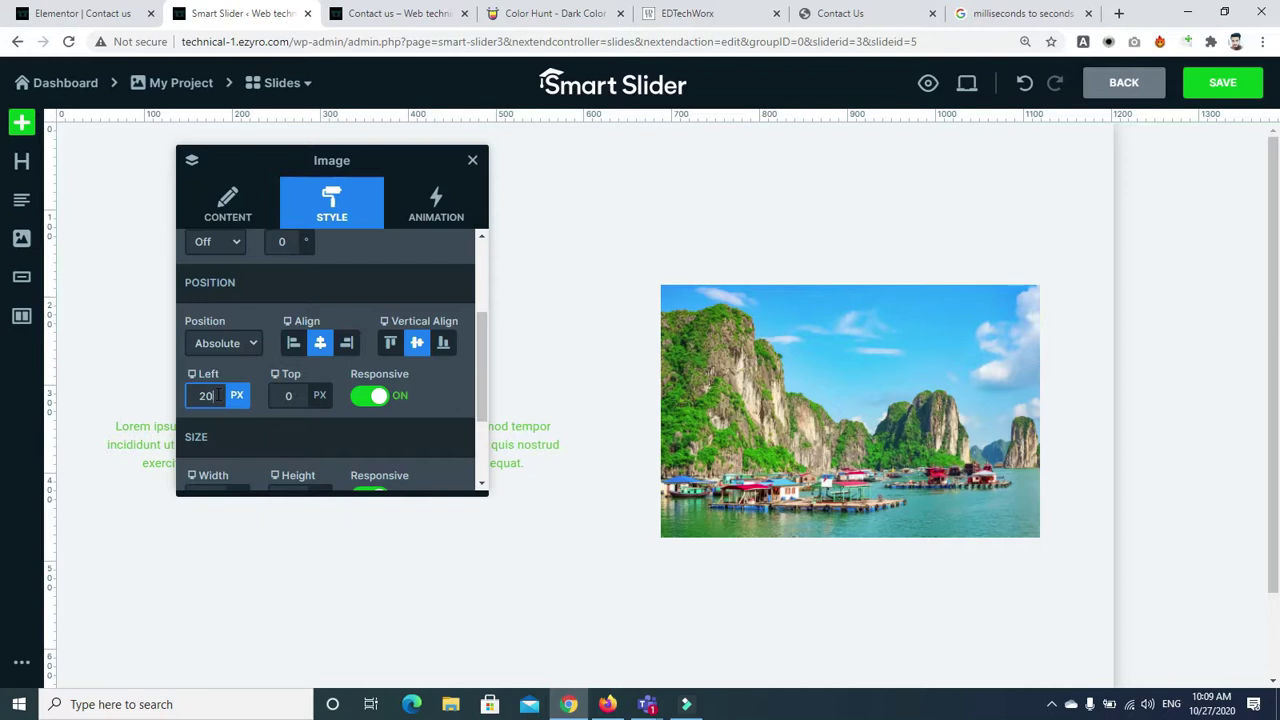
pyautogui.press('Tab')
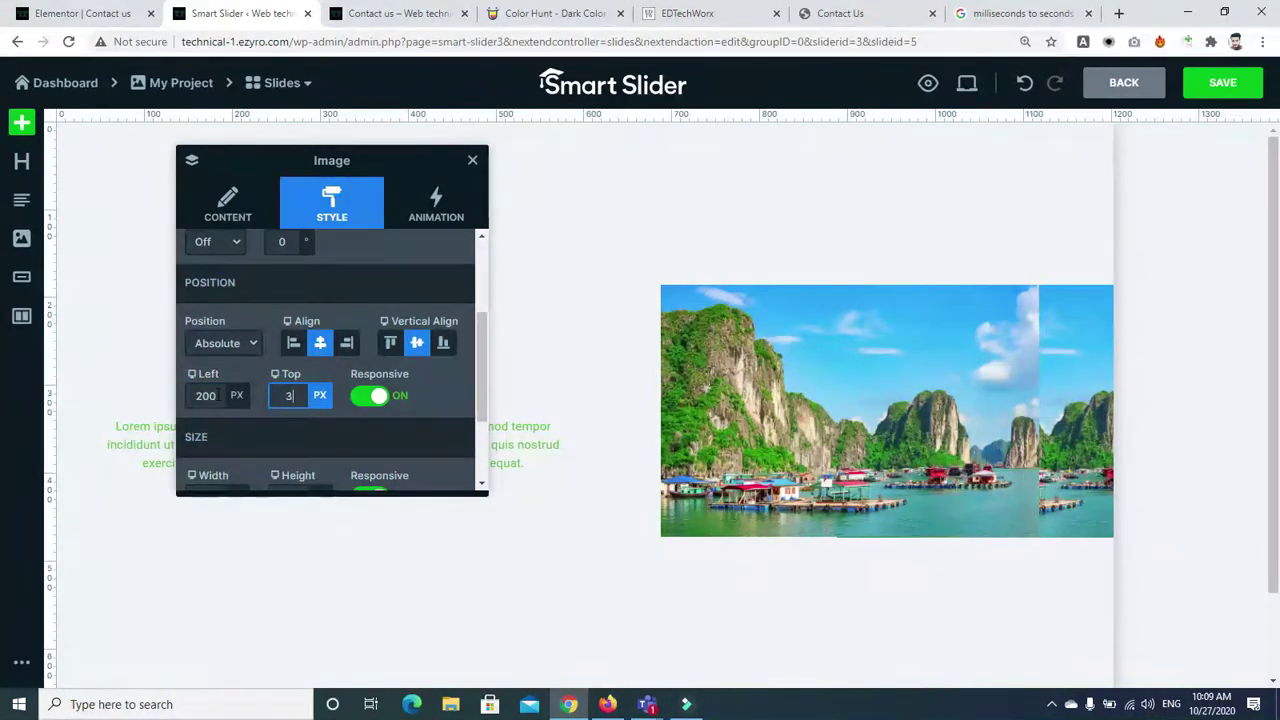
pyautogui.write('300')
pyautogui.press('Return')
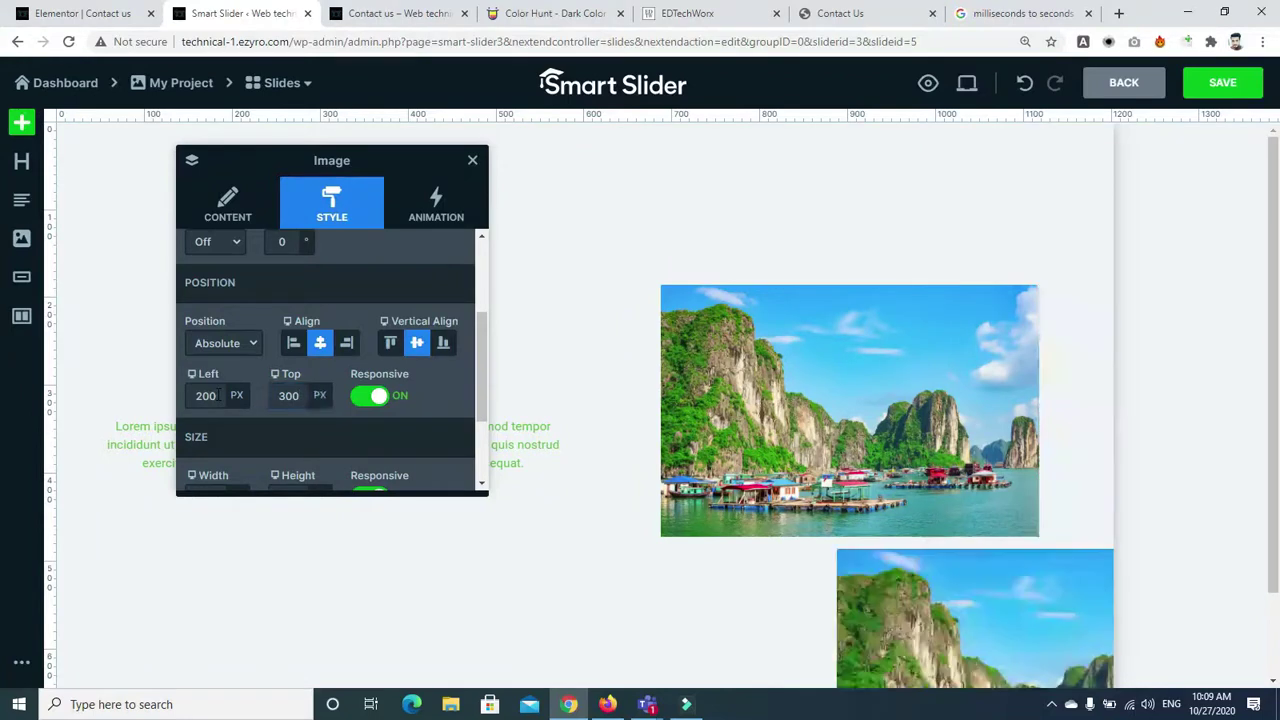
pyautogui.click(283, 395)
pyautogui.press('BackSpace')
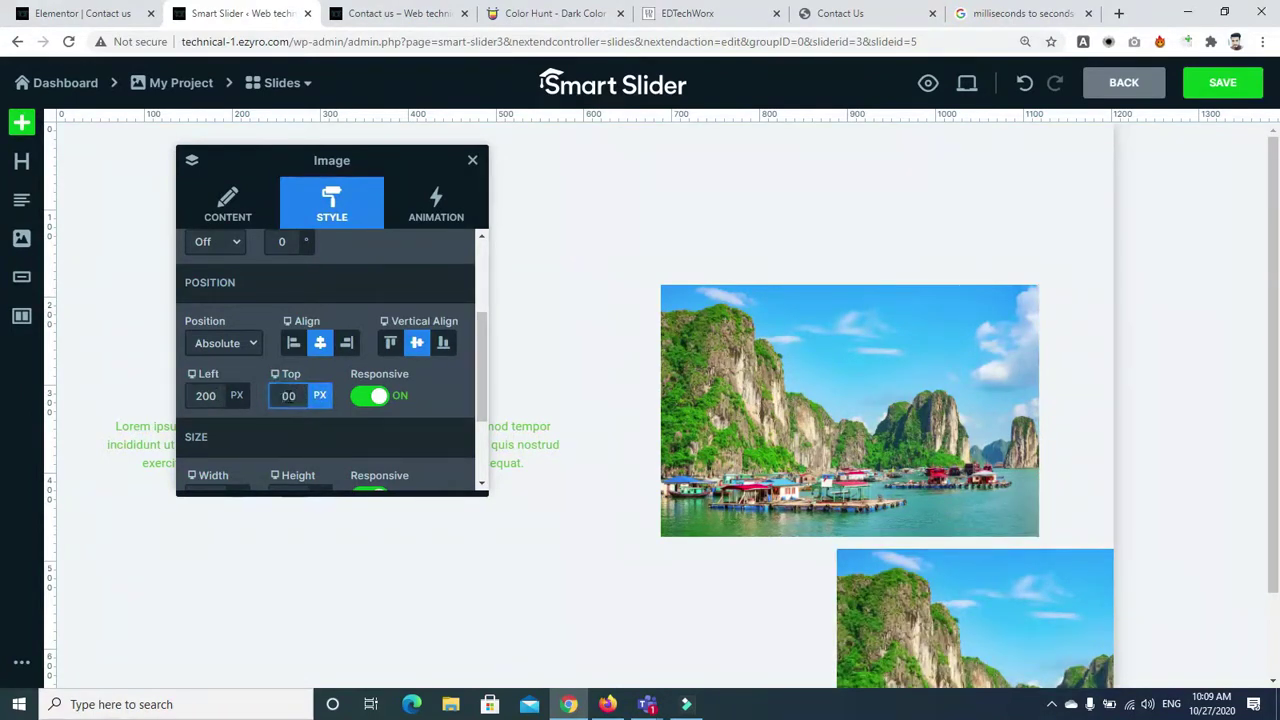
pyautogui.write('1')
pyautogui.press('Return')
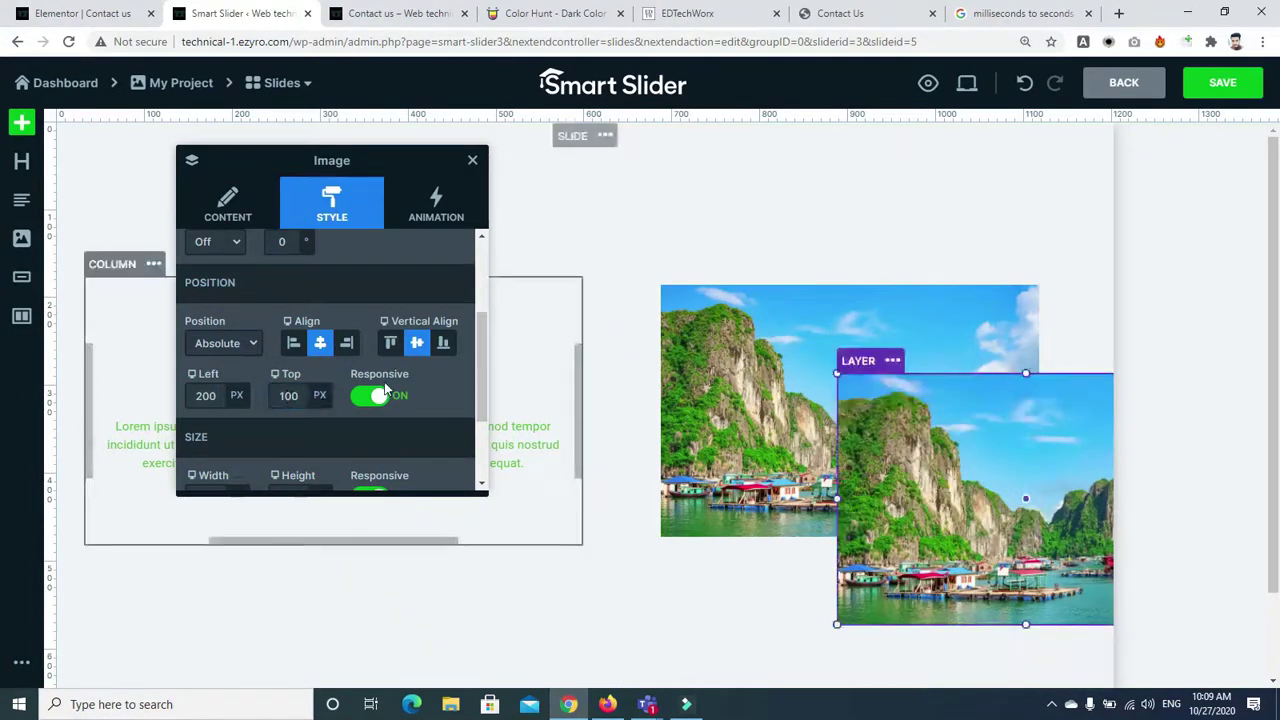
# Correct the image's Left offset to 50 px and close the settings
pyautogui.click(204, 395)
pyautogui.press('BackSpace')
pyautogui.write('1')
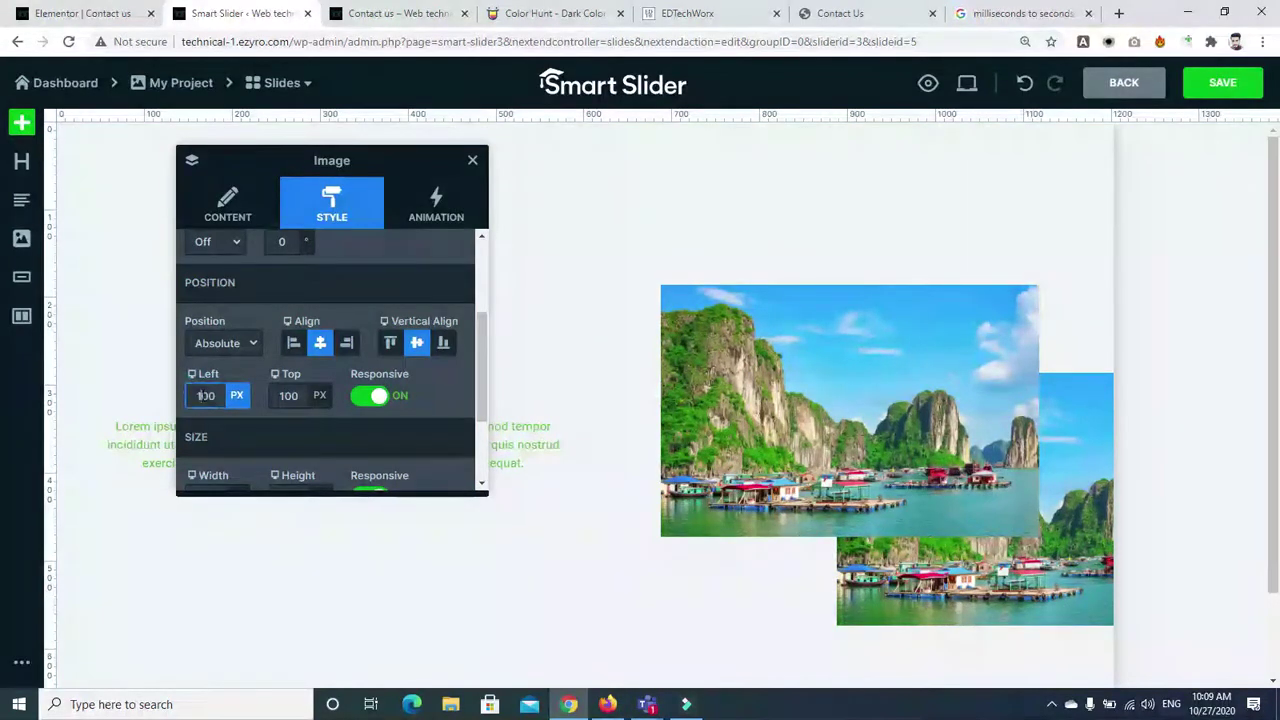
pyautogui.press('Return')
pyautogui.click(203, 395)
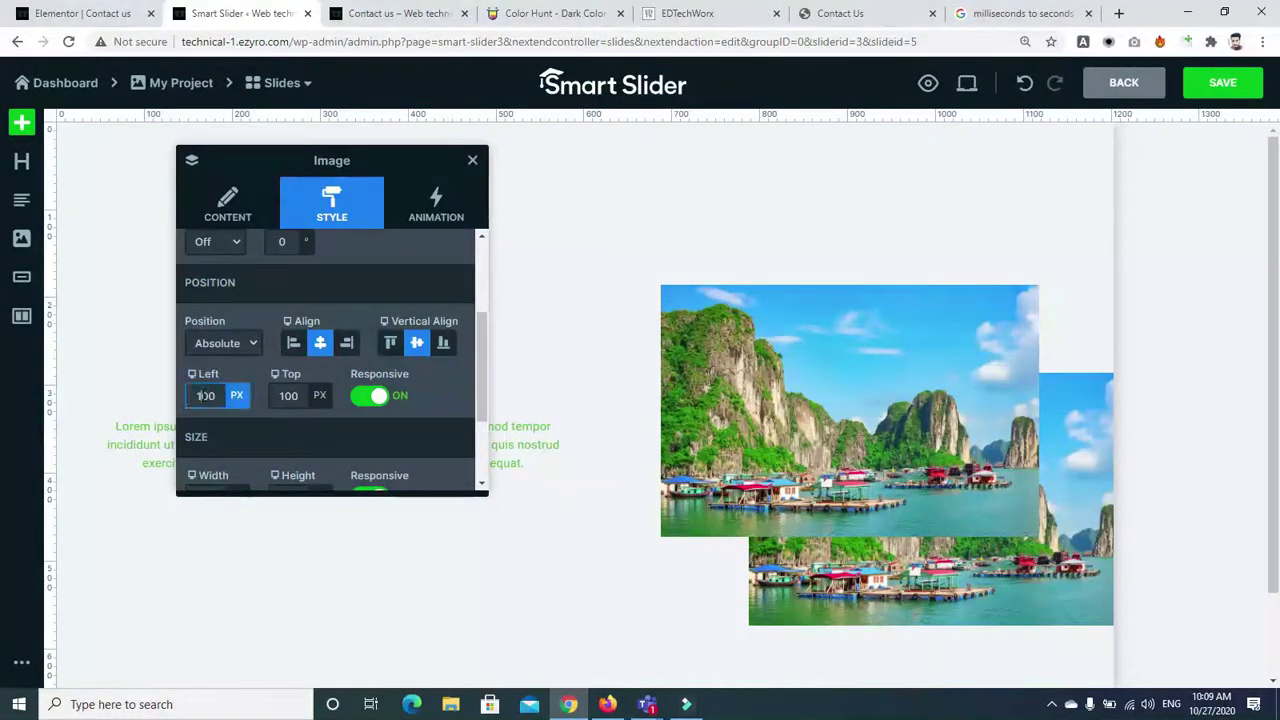
pyautogui.click(206, 398)
pyautogui.press('BackSpace')
pyautogui.press('BackSpace')
pyautogui.write('5')
pyautogui.press('Return')
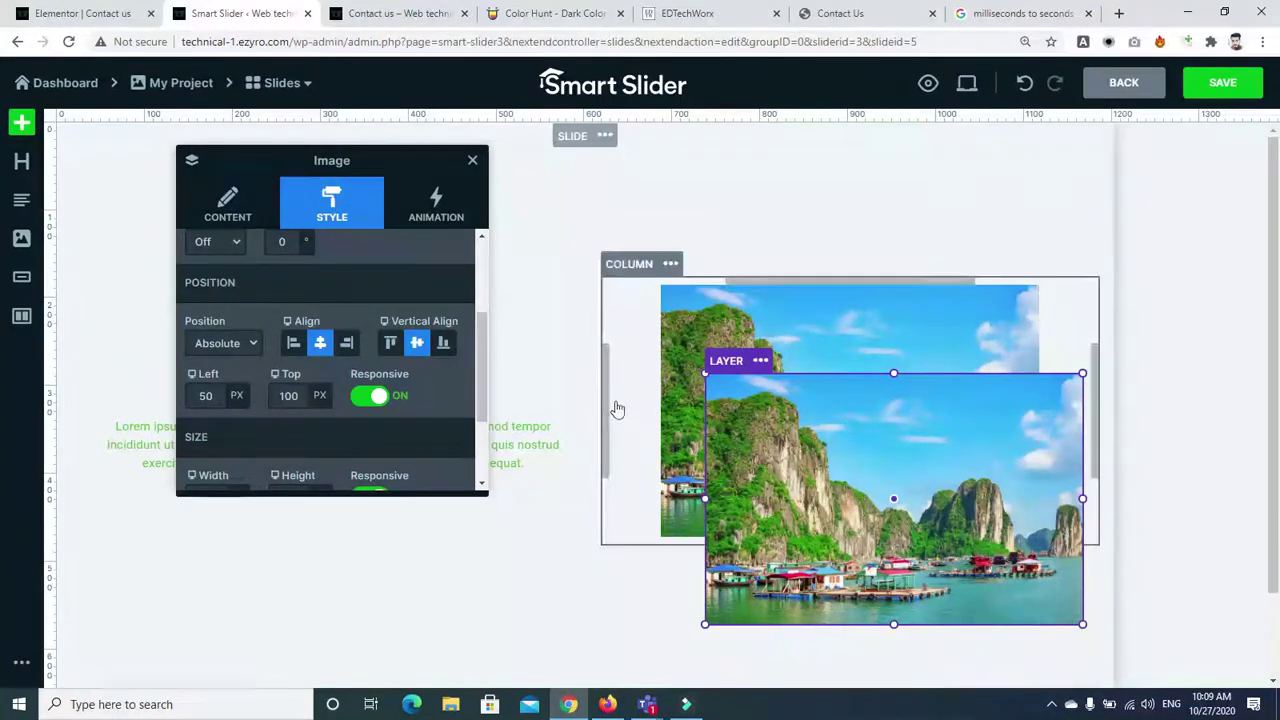
pyautogui.scroll(-2, 479, 366)
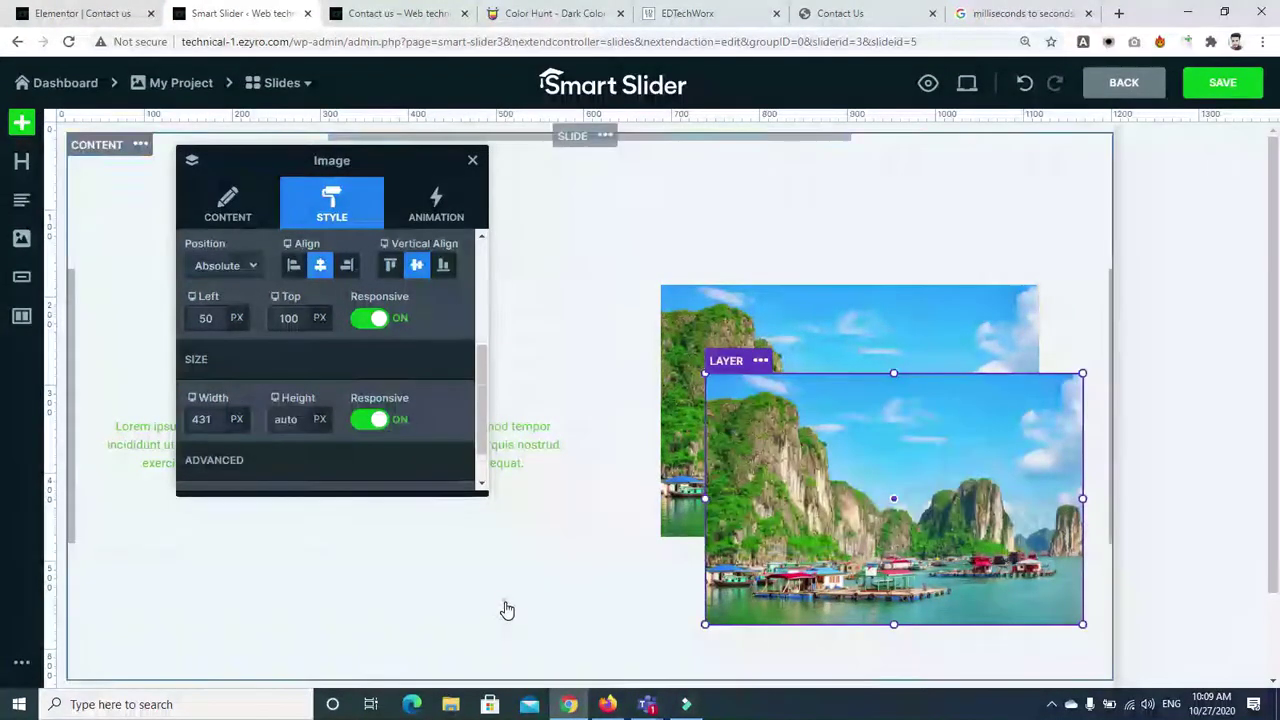
pyautogui.click(506, 608)
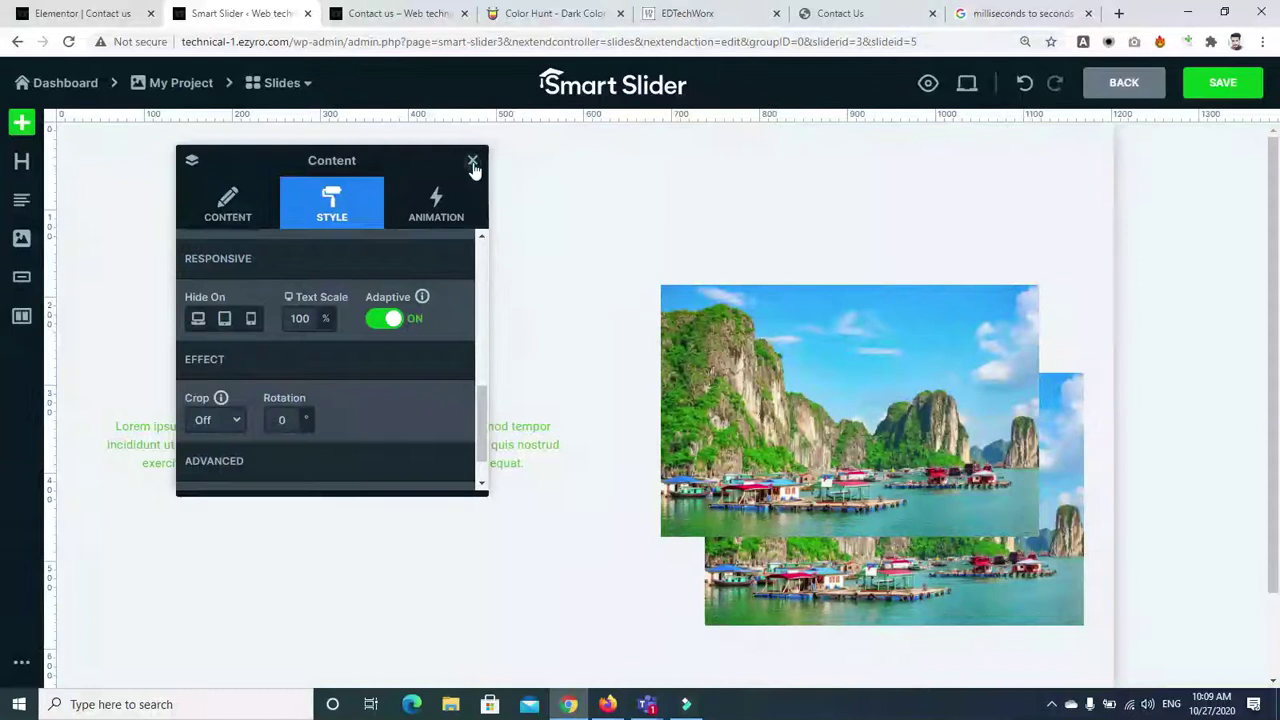
pyautogui.click(473, 162)
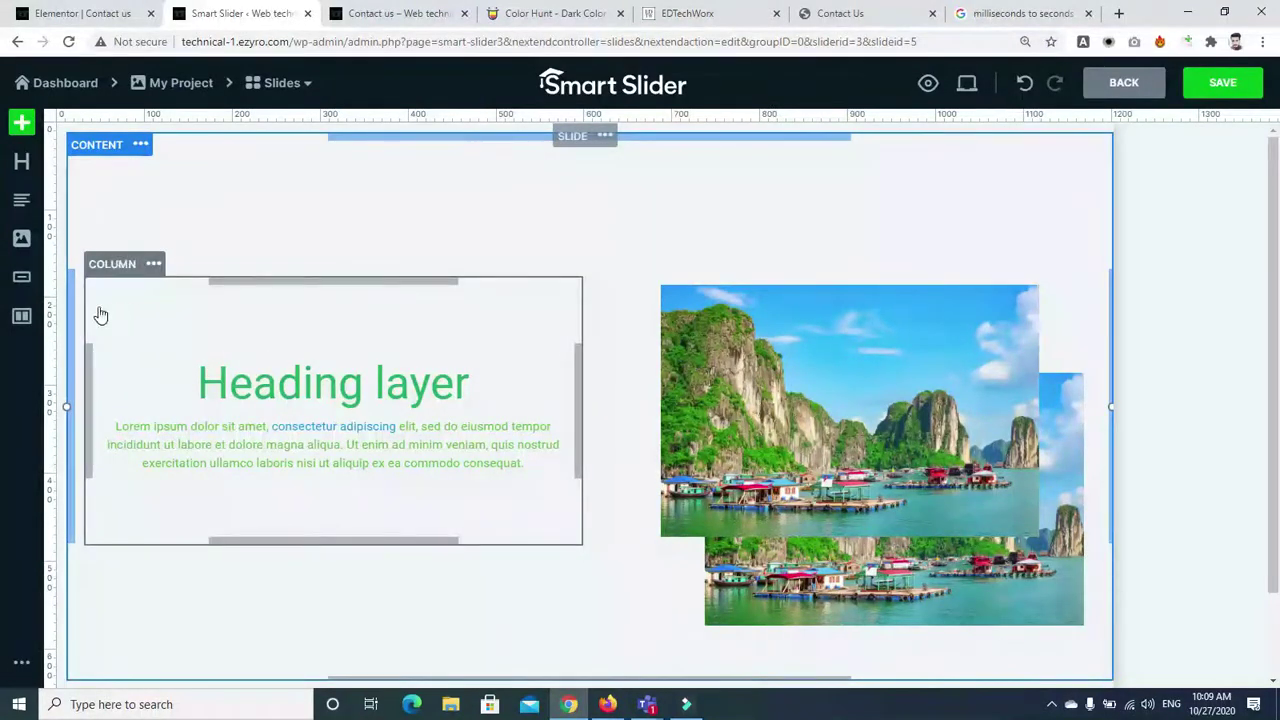
# Add a full-width MORE button below the paragraph and adjust its typography
pyautogui.moveTo(22, 276); pyautogui.dragTo(304, 481)
pyautogui.click(210, 366)
pyautogui.click(205, 362)
pyautogui.click(210, 364)
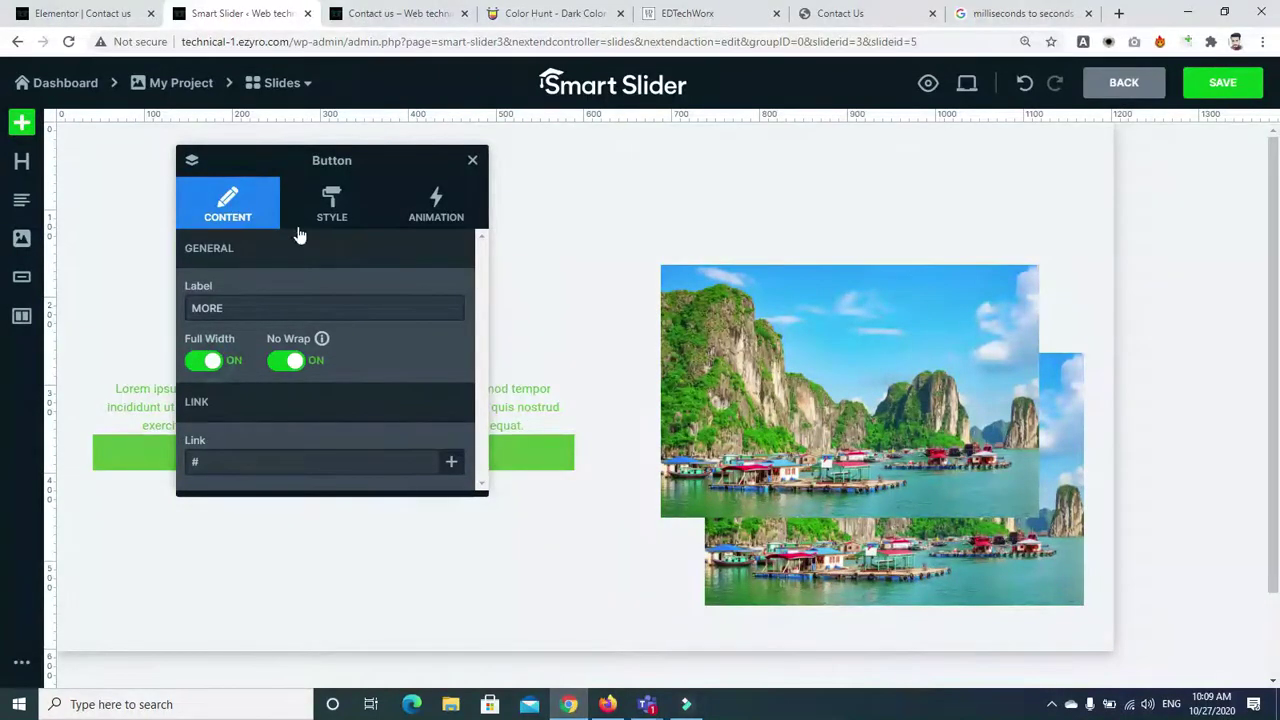
pyautogui.click(334, 201)
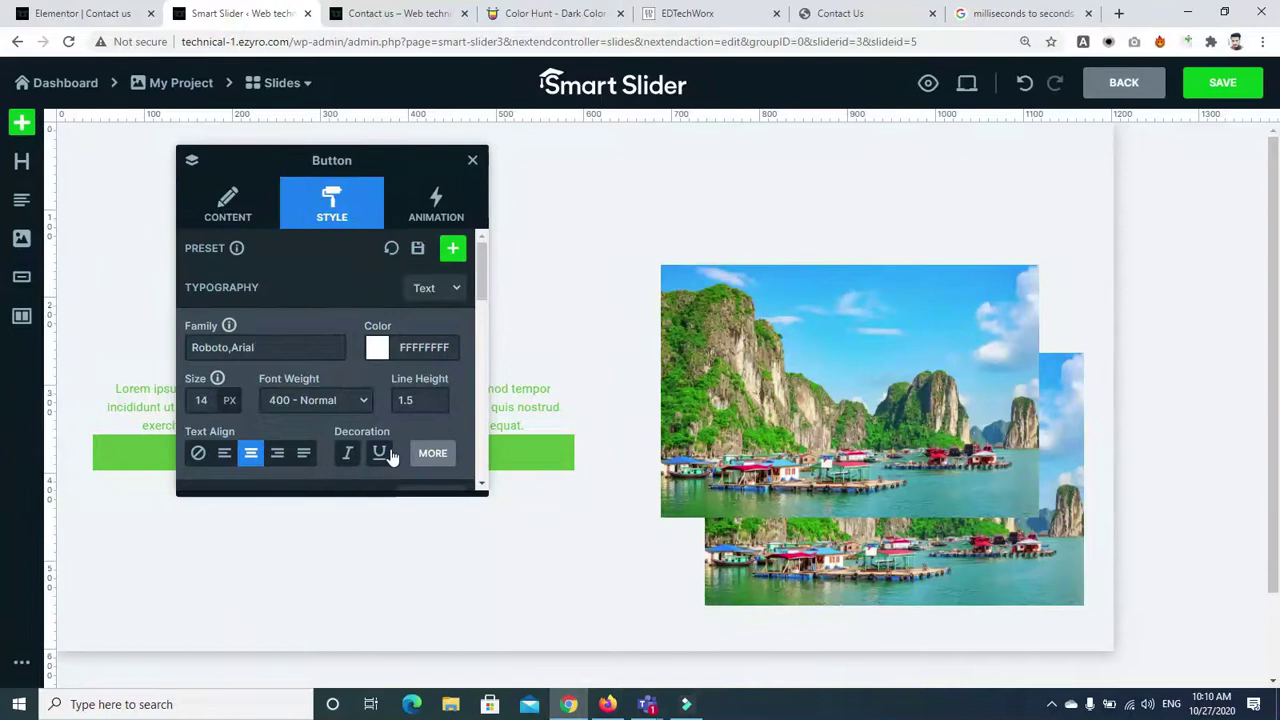
pyautogui.click(433, 455)
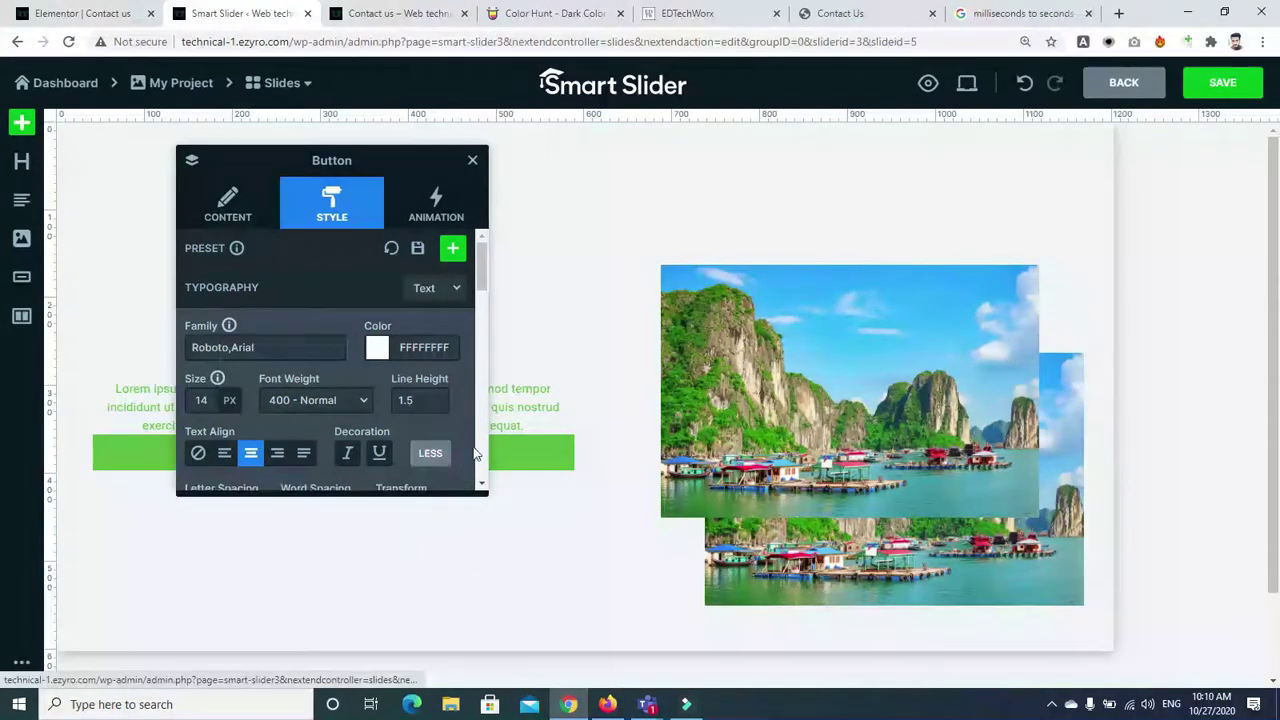
pyautogui.scroll(-2, 480, 455)
pyautogui.moveTo(478, 291); pyautogui.dragTo(478, 368)
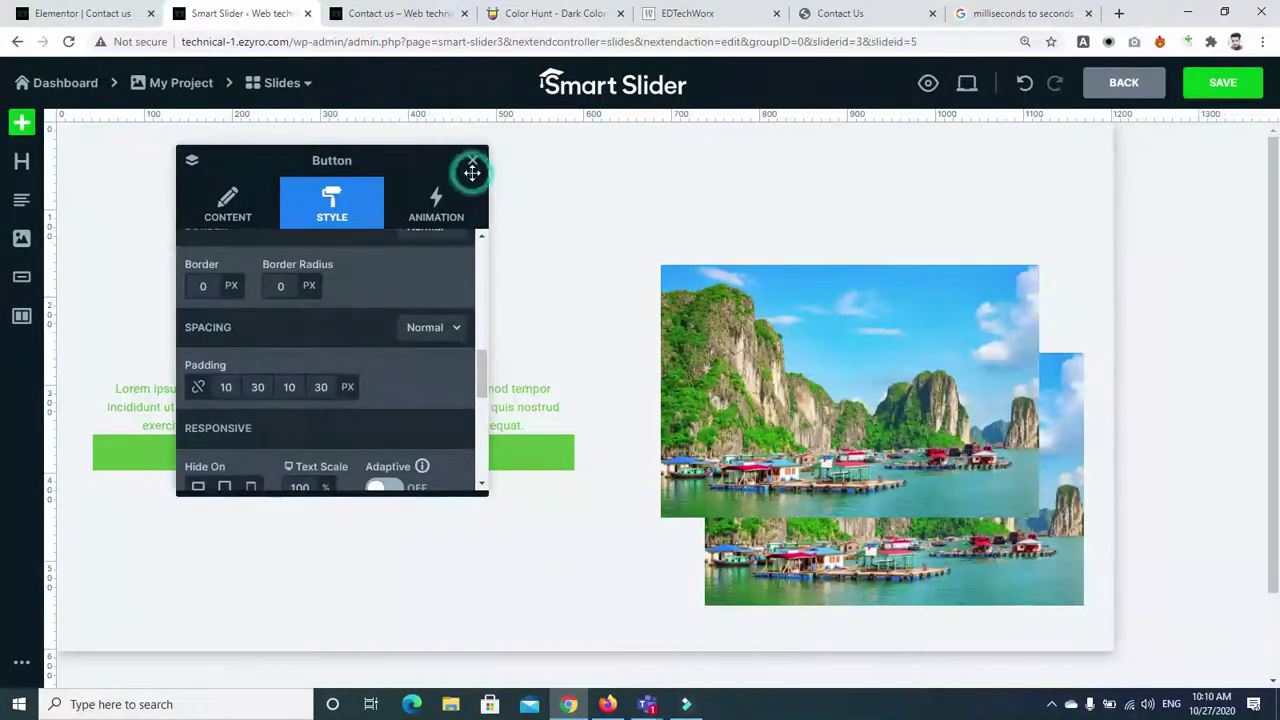
pyautogui.click(472, 161)
# Try a 23° rotation on the text column, then undo it back to no rotation
pyautogui.click(369, 507)
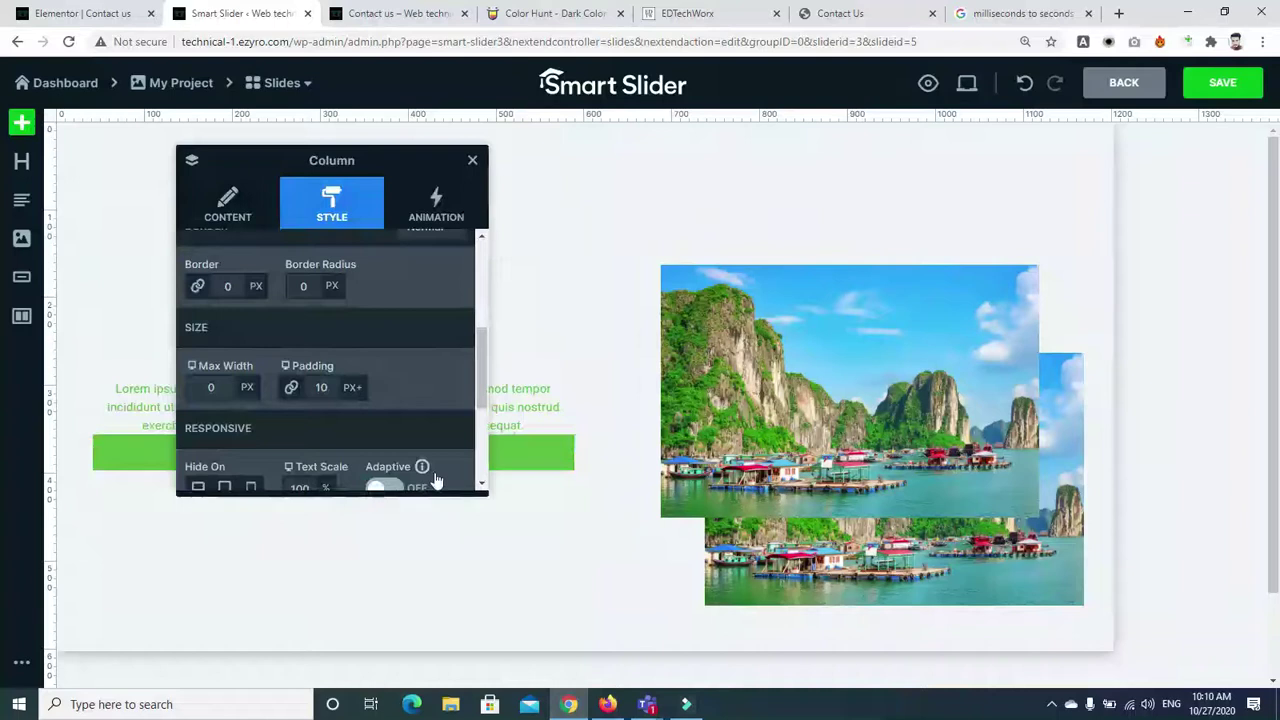
pyautogui.moveTo(476, 357); pyautogui.dragTo(462, 424)
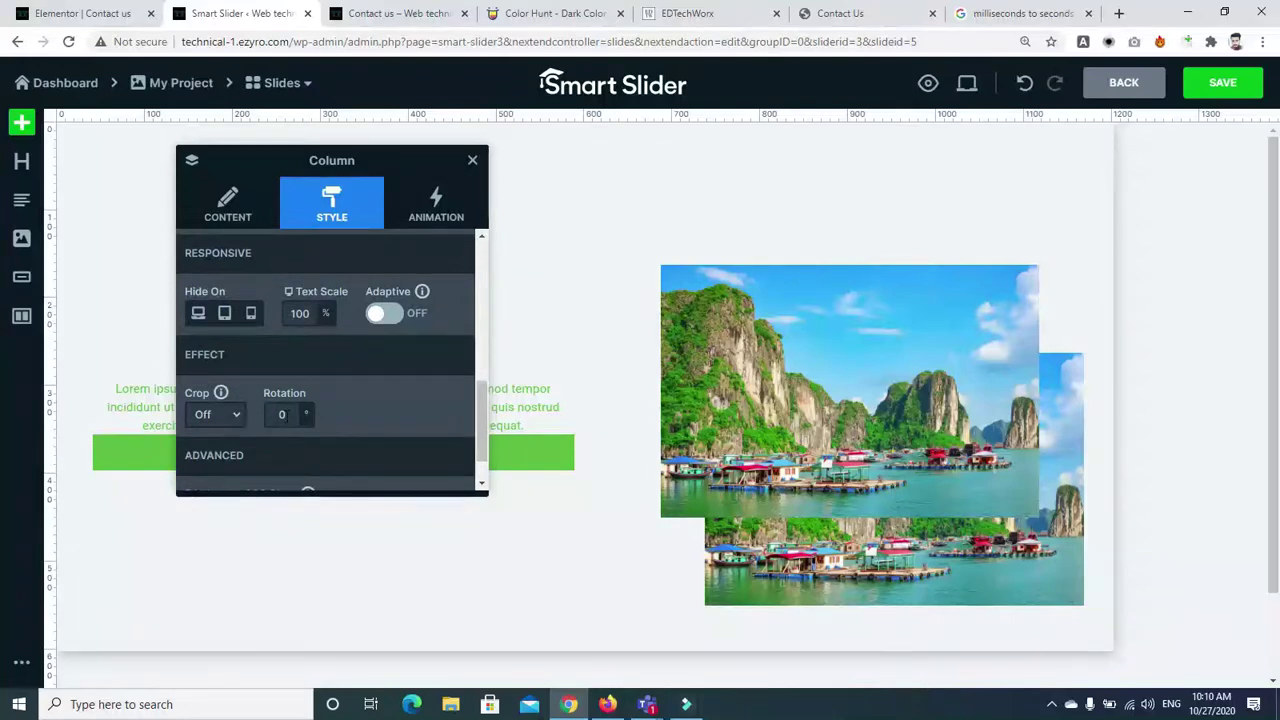
pyautogui.click(283, 413)
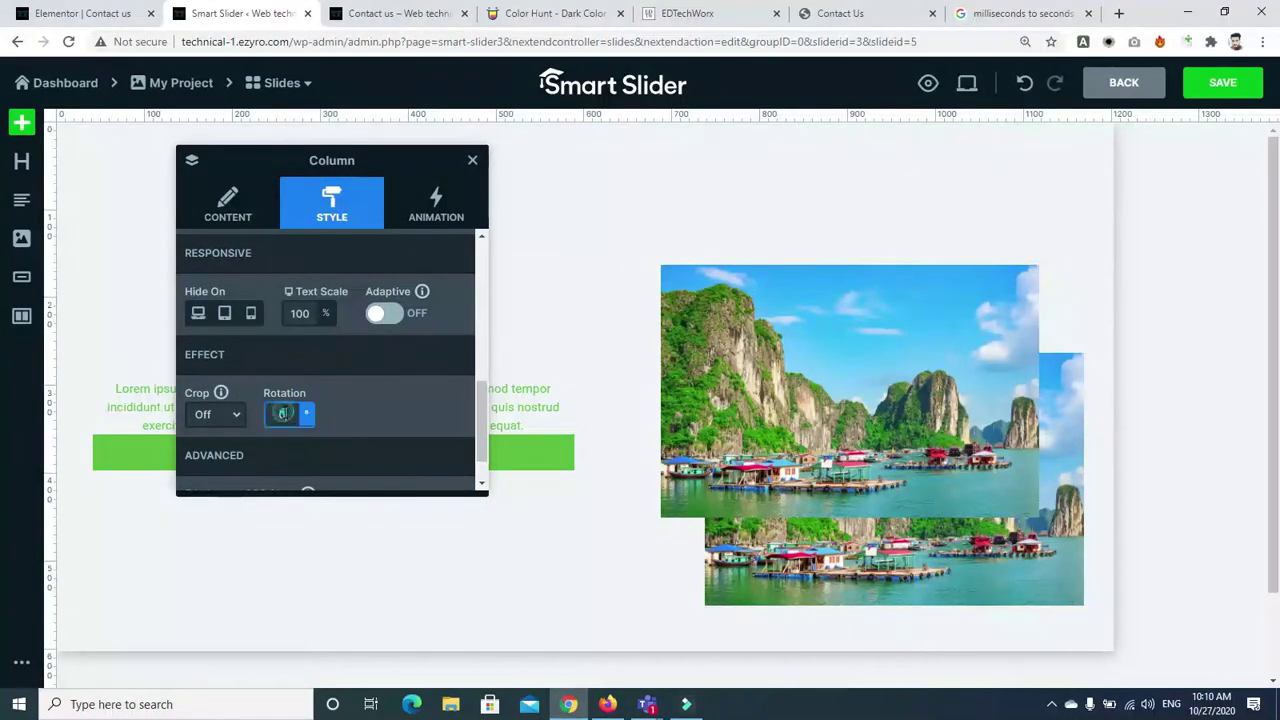
pyautogui.press('Return')
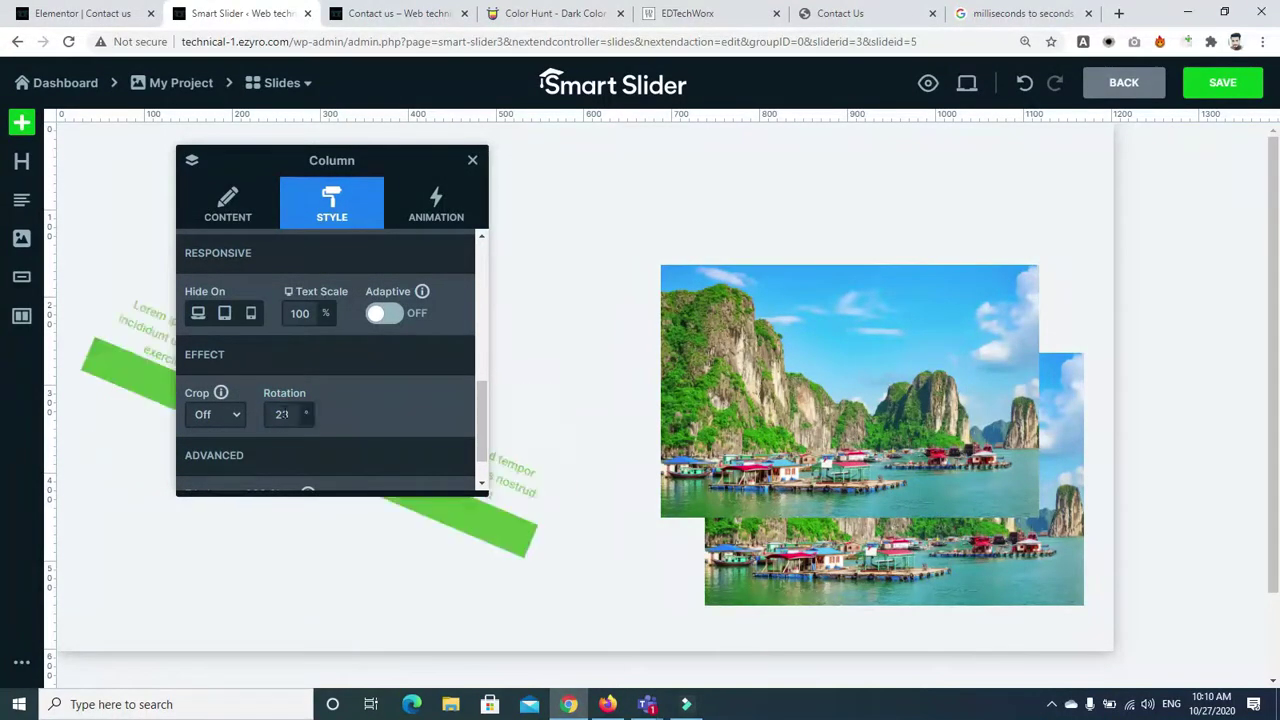
pyautogui.press('BackSpace')
pyautogui.hotkey('ctrl', 'z')
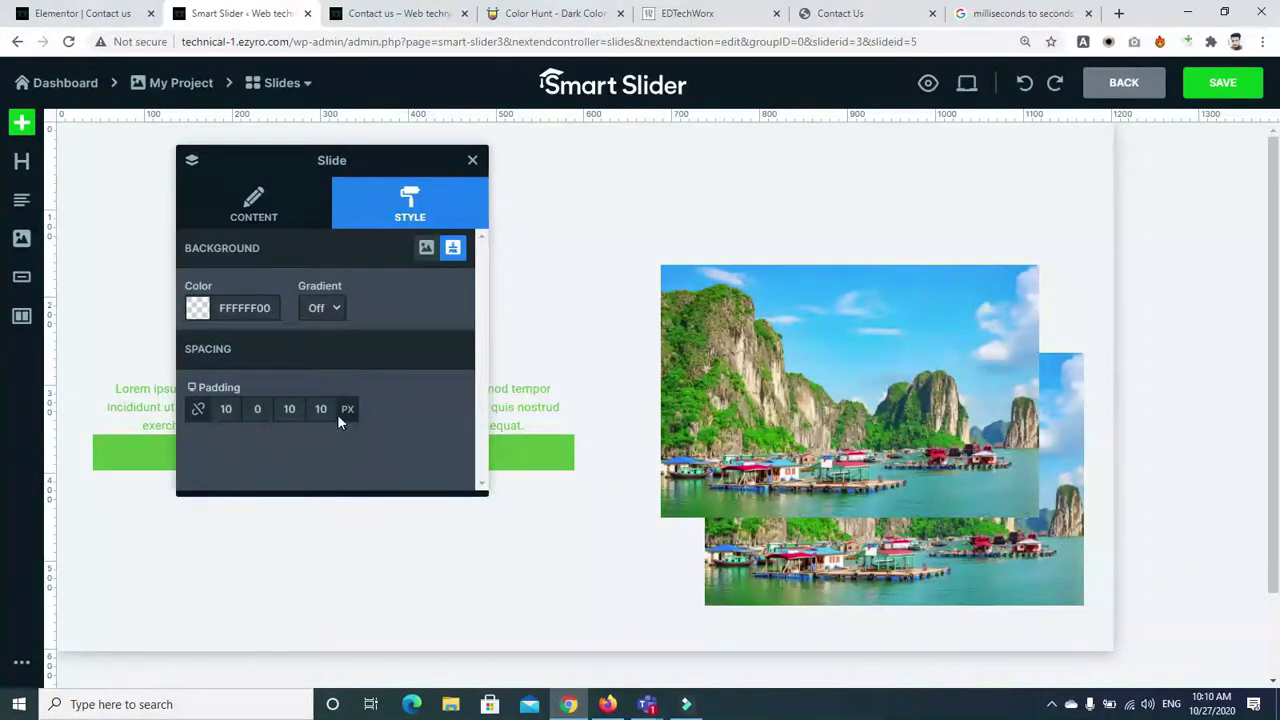
pyautogui.click(472, 160)
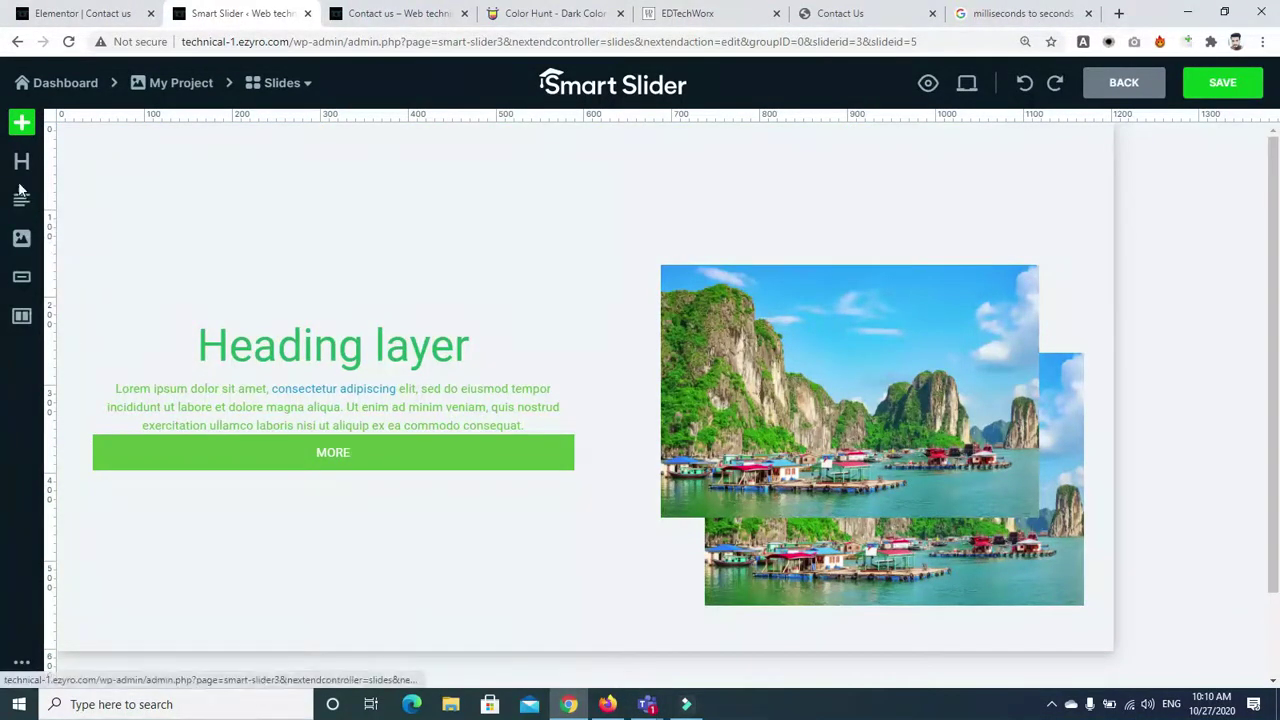
pyautogui.moveTo(17, 320)
pyautogui.mouseDown()
pyautogui.moveTo(243, 343)
pyautogui.moveTo(329, 466)
pyautogui.moveTo(37, 320)
pyautogui.mouseUp()
# Add a new two-column row beneath the MORE button
pyautogui.click(17, 320)
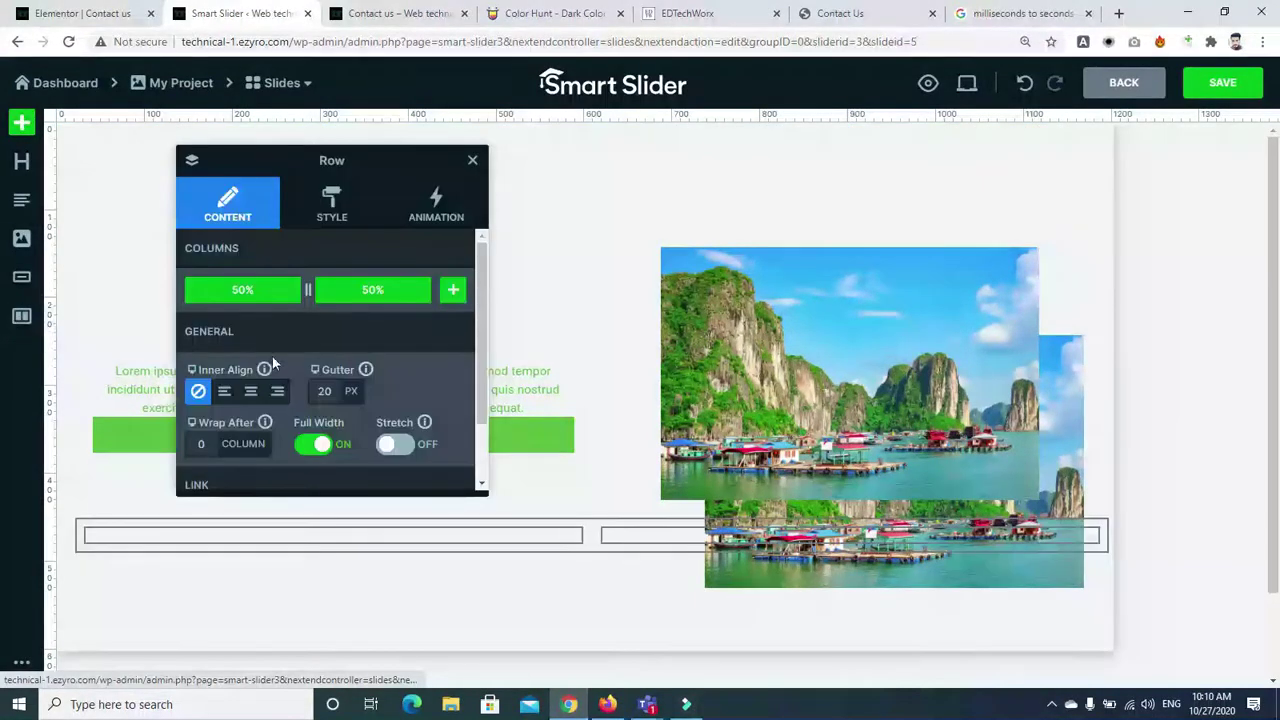
pyautogui.click(475, 161)
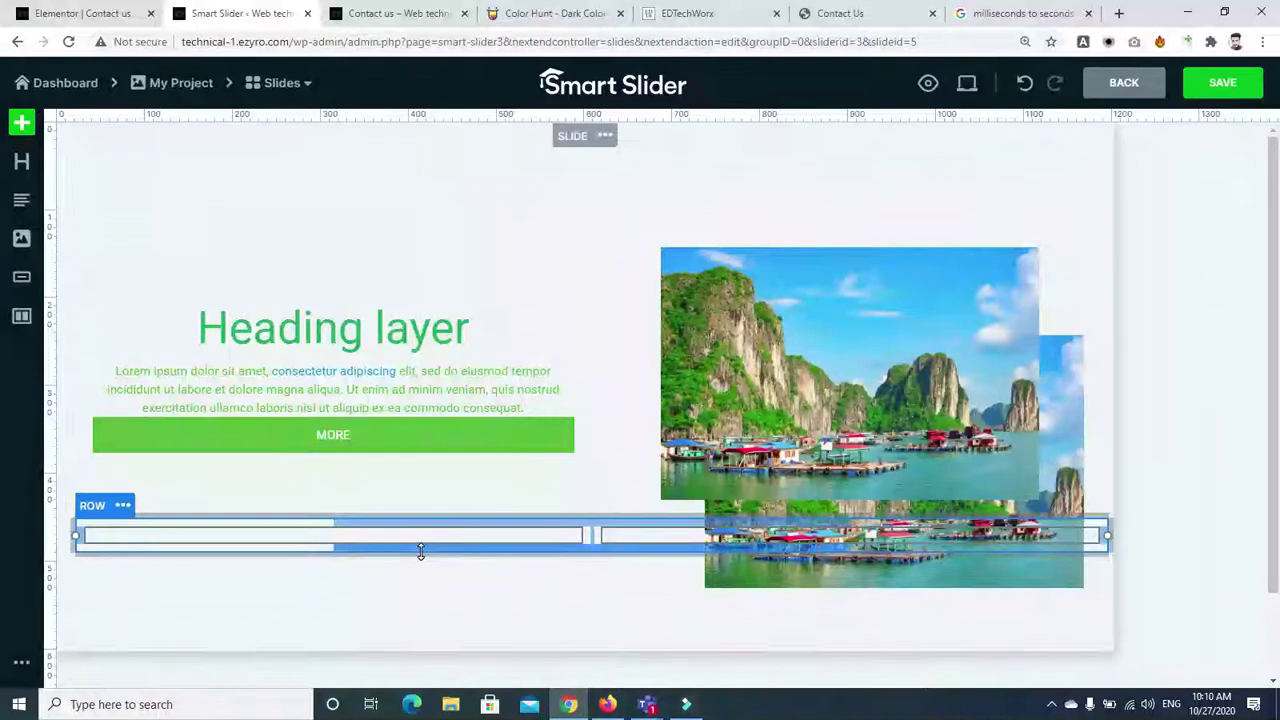
pyautogui.hotkey('ctrl', 'z')
pyautogui.moveTo(21, 318); pyautogui.dragTo(294, 462)
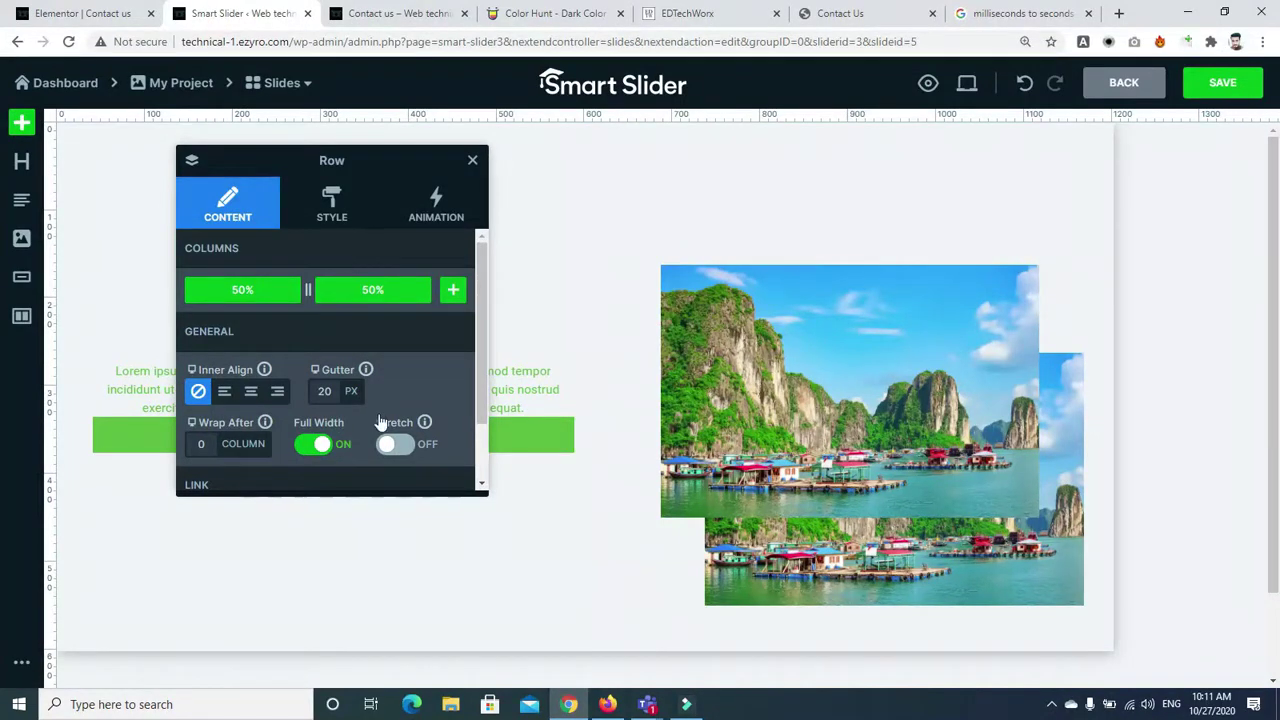
# Set the new row's padding to 40 px and rearrange its column
pyautogui.click(327, 212)
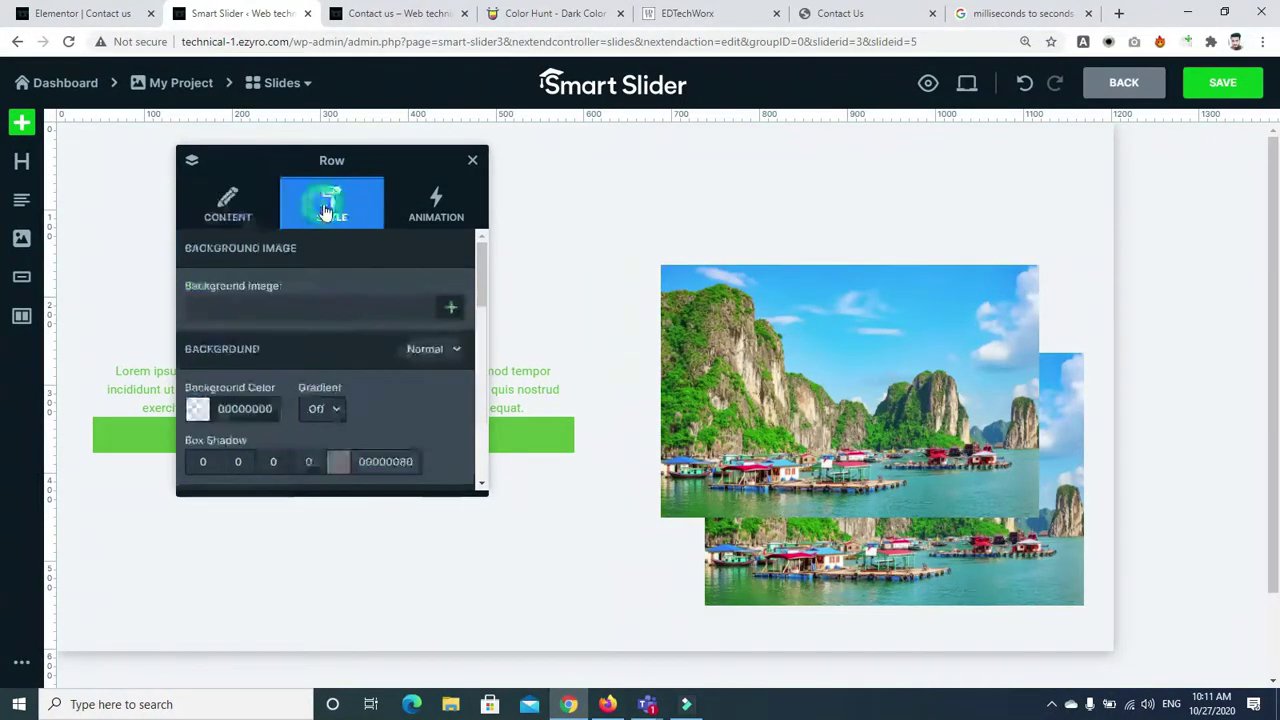
pyautogui.moveTo(479, 281); pyautogui.dragTo(481, 300)
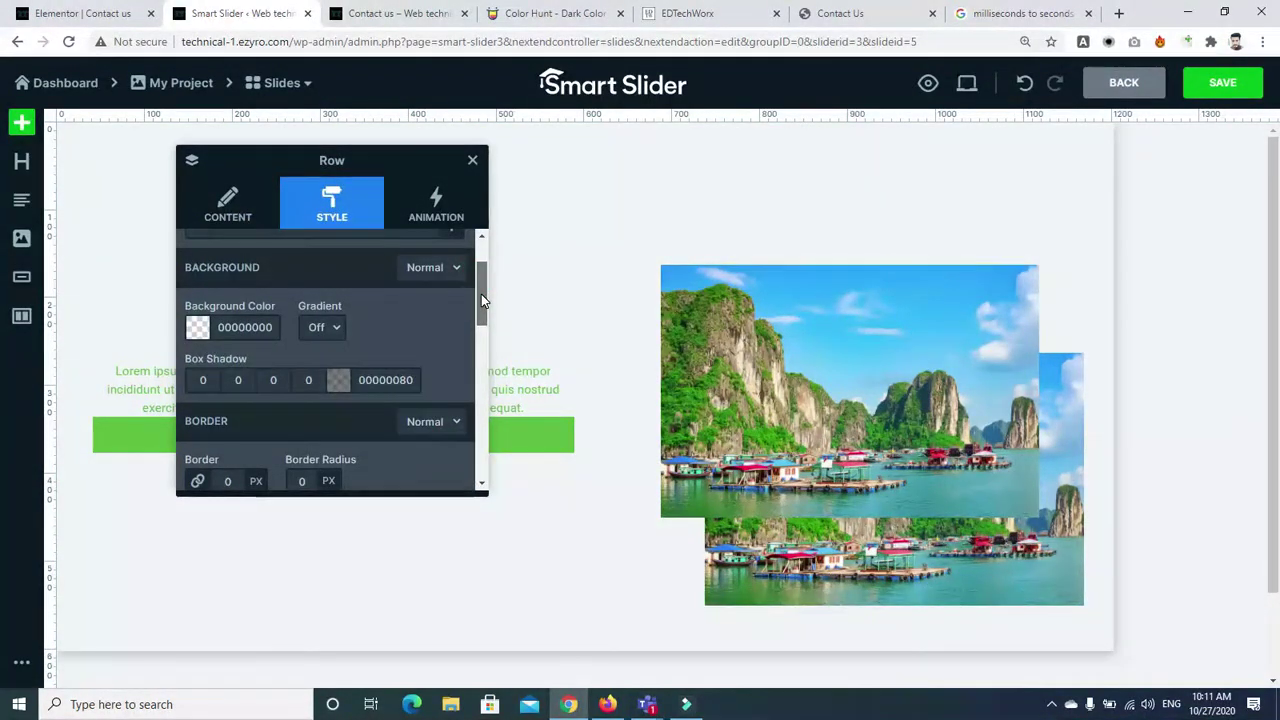
pyautogui.click(481, 296)
pyautogui.moveTo(481, 296); pyautogui.dragTo(473, 352)
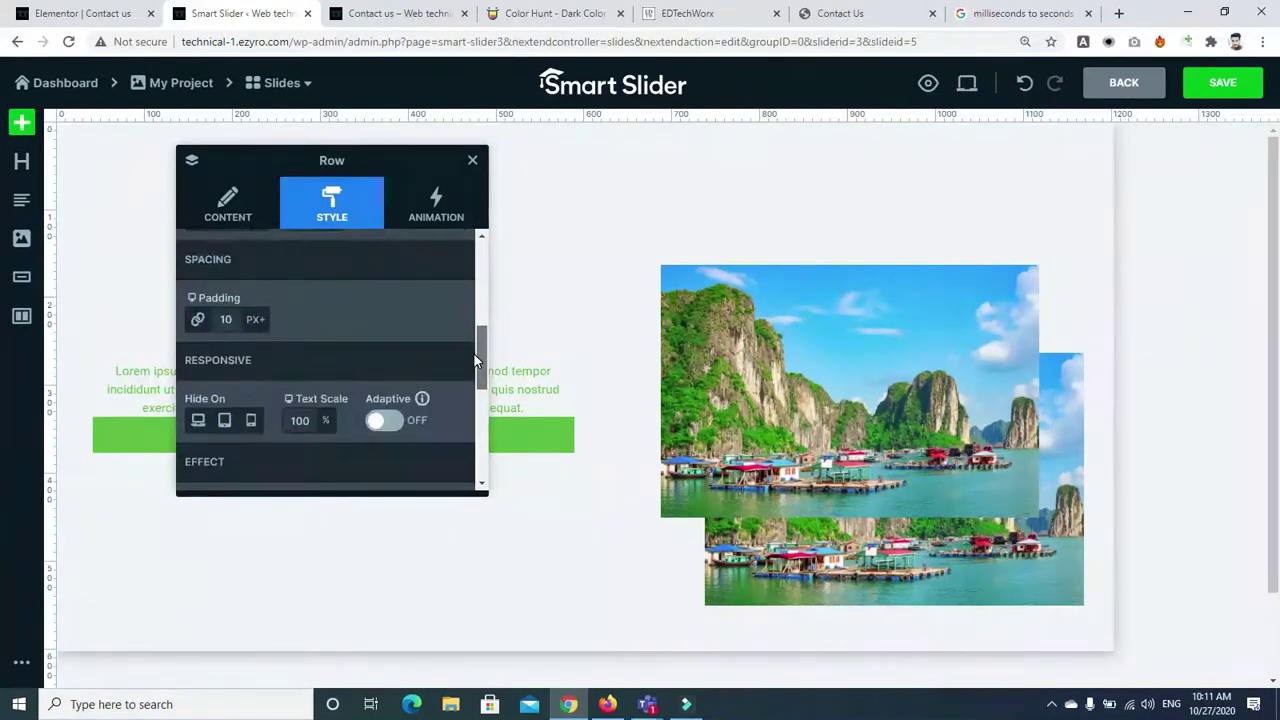
pyautogui.click(226, 319)
pyautogui.write('40')
pyautogui.press('Return')
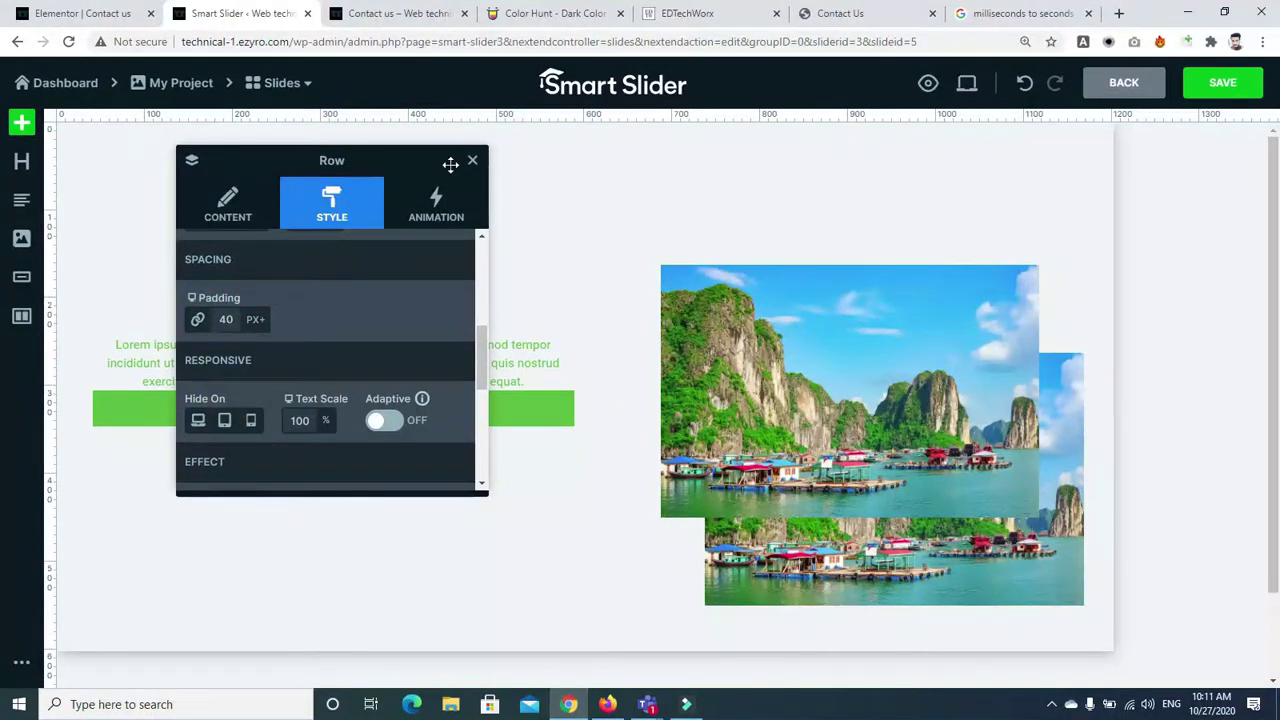
pyautogui.click(470, 164)
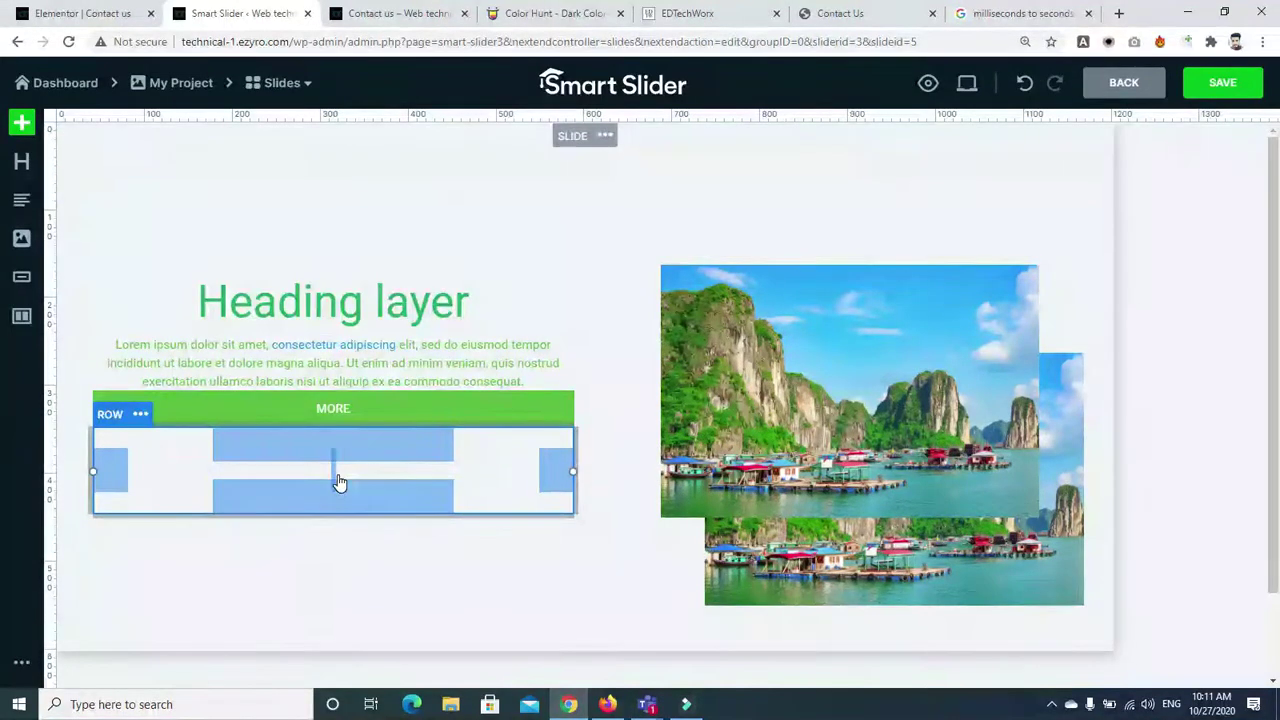
pyautogui.moveTo(342, 478); pyautogui.dragTo(272, 472)
# Switch the MORE button's Style spacing settings to the Hover state
pyautogui.moveTo(442, 476); pyautogui.dragTo(438, 477)
pyautogui.click(373, 402)
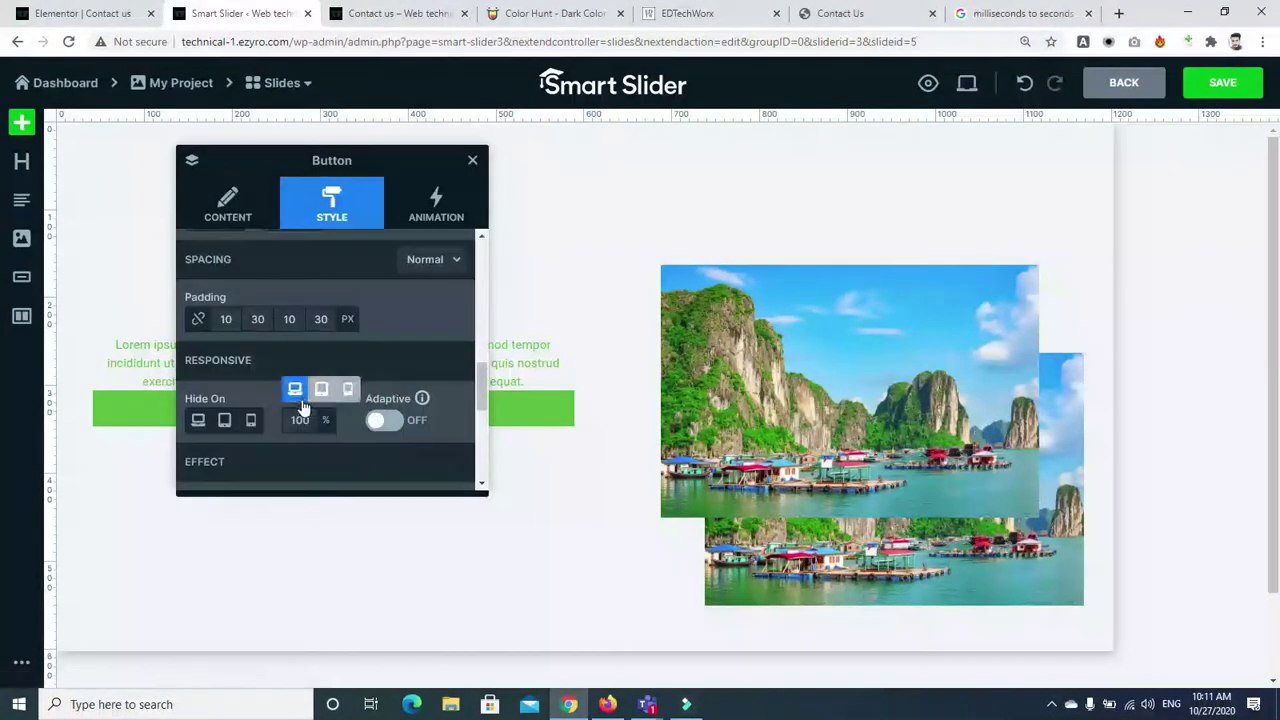
pyautogui.moveTo(480, 385); pyautogui.dragTo(482, 244)
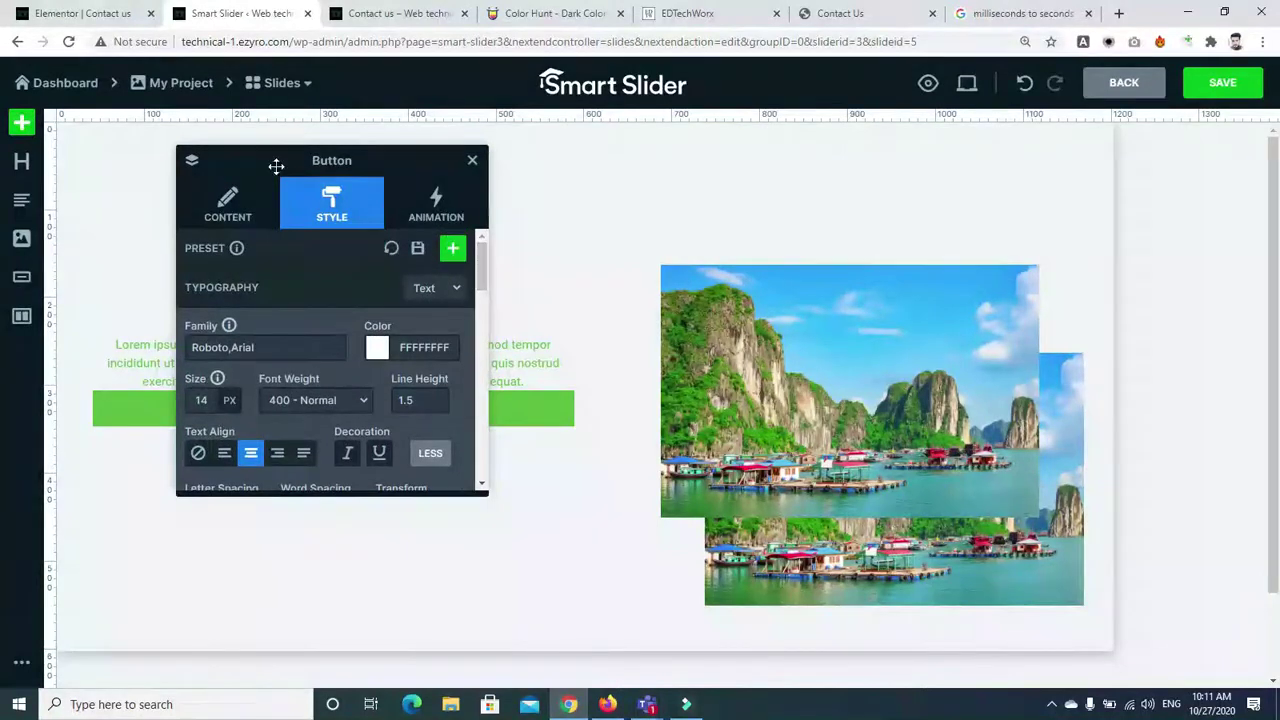
pyautogui.click(232, 210)
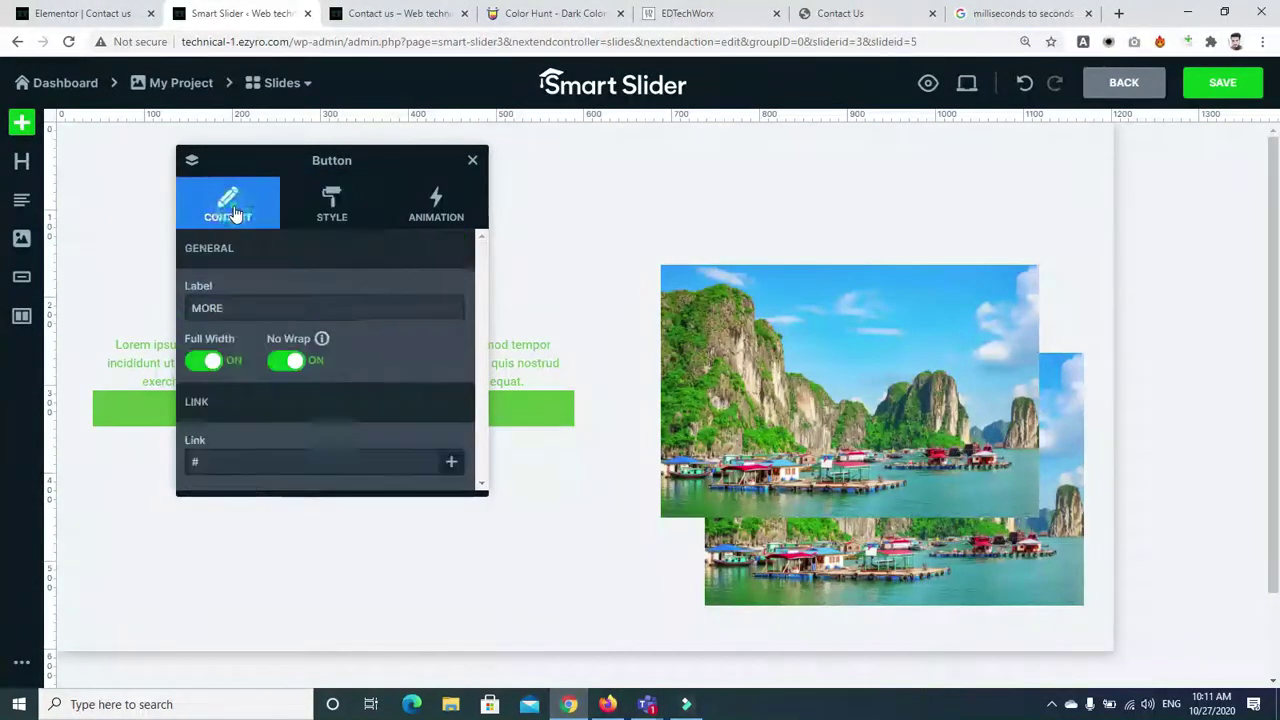
pyautogui.click(310, 226)
pyautogui.moveTo(484, 268); pyautogui.dragTo(480, 365)
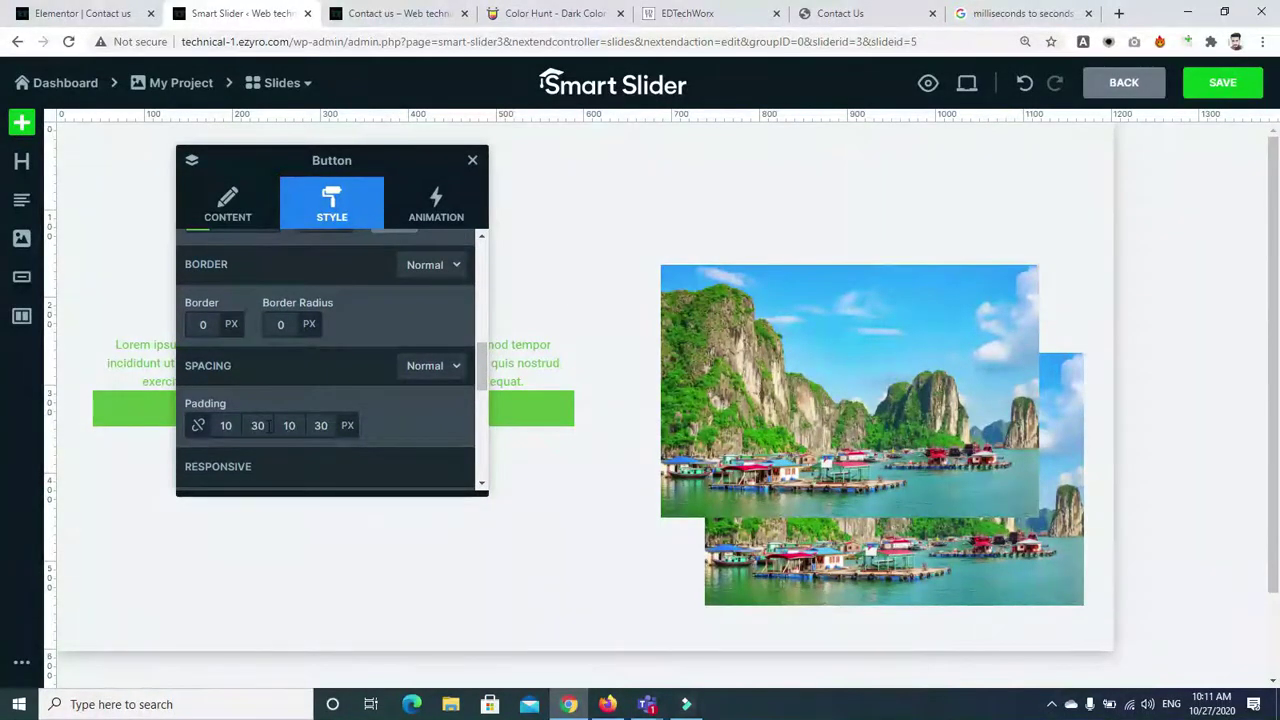
pyautogui.scroll(-2, 481, 352)
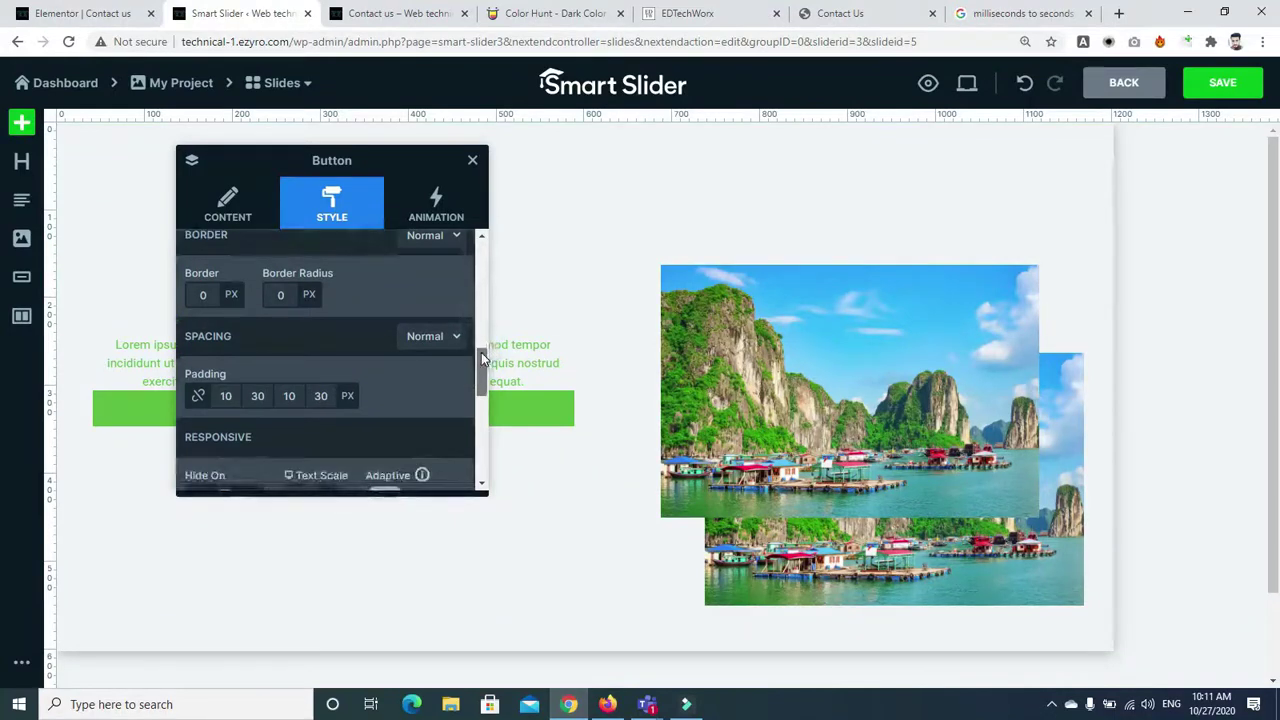
pyautogui.click(452, 318)
pyautogui.click(453, 318)
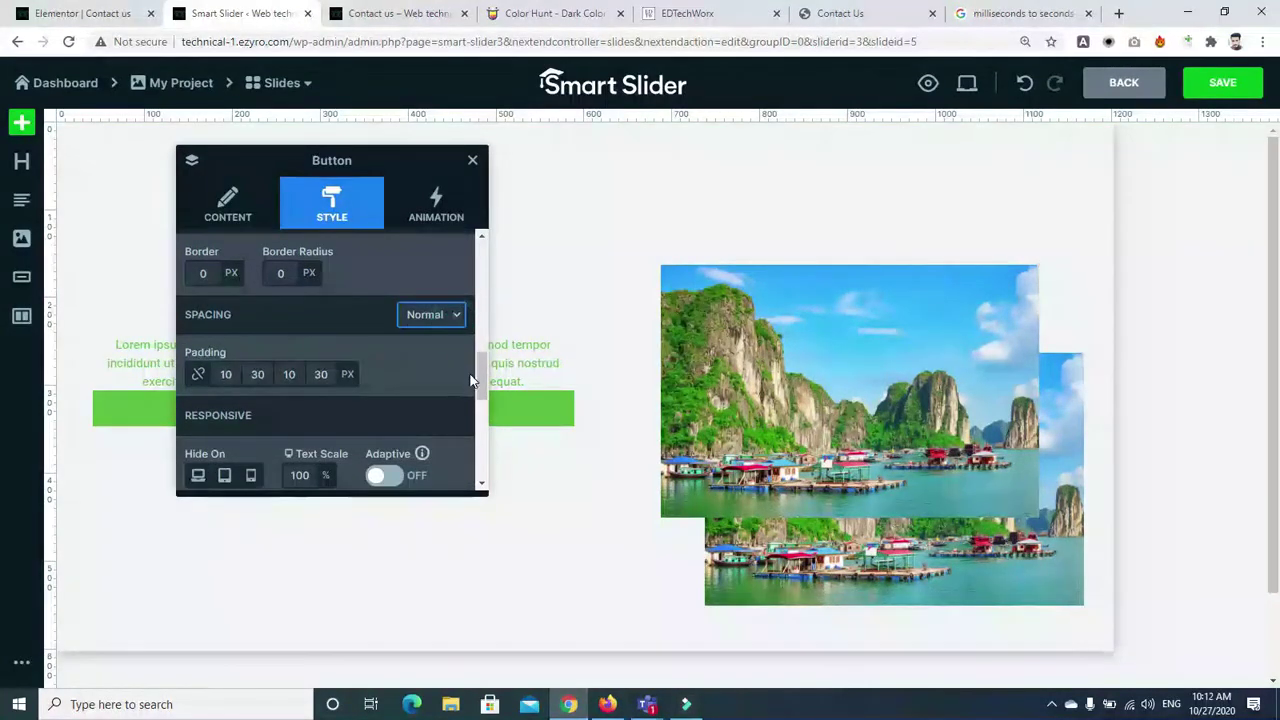
pyautogui.click(443, 318)
pyautogui.click(424, 350)
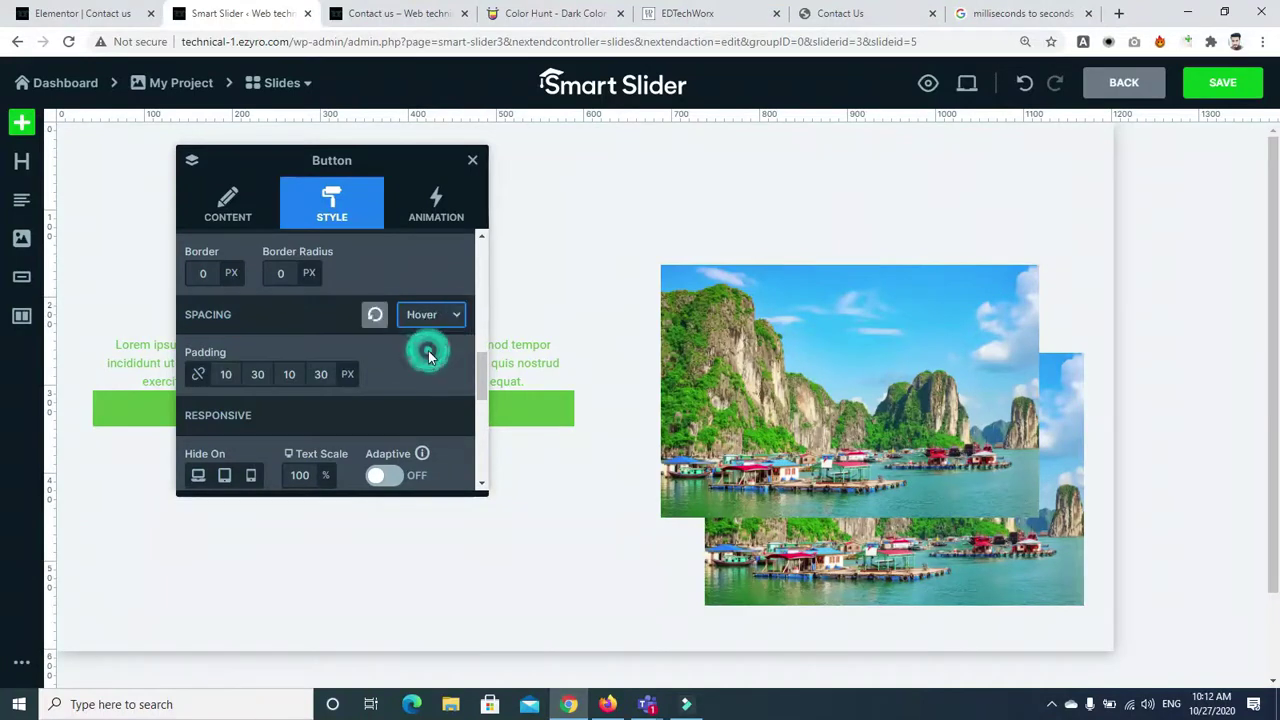
# Set the MORE button's height to 30 px with crop left Off, and close its settings
pyautogui.moveTo(472, 363); pyautogui.dragTo(479, 414)
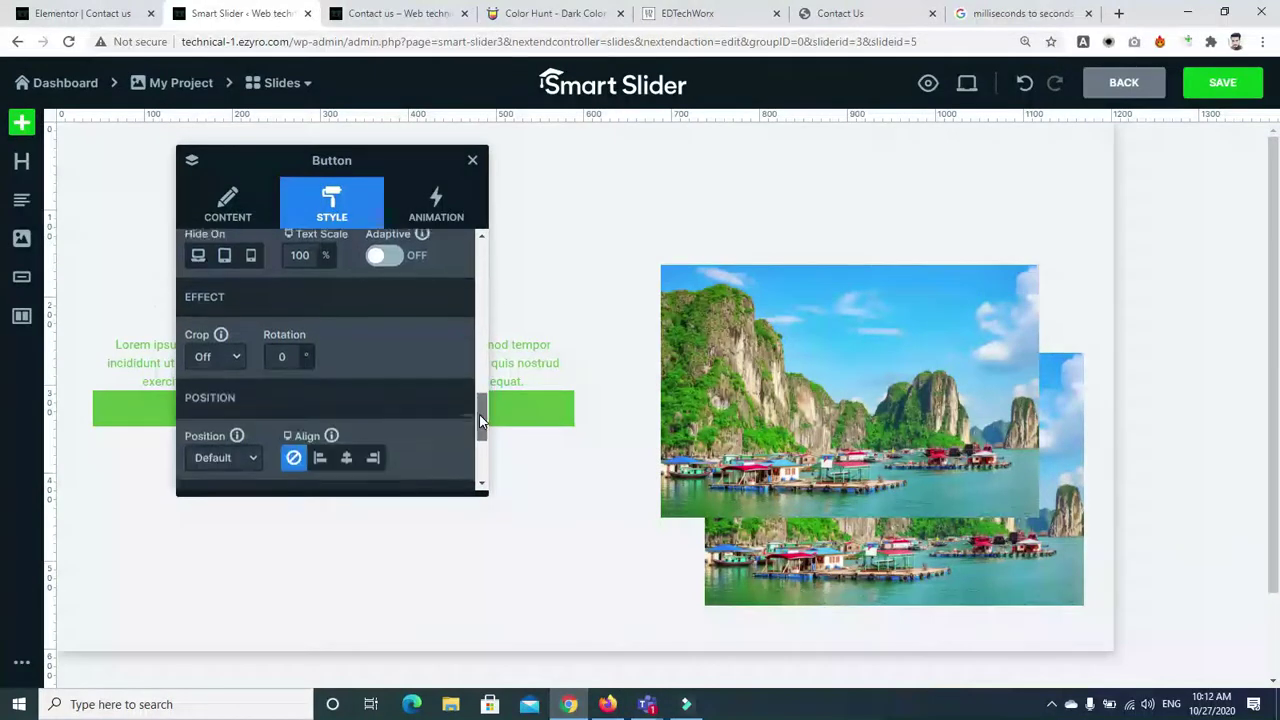
pyautogui.click(238, 355)
pyautogui.click(372, 428)
pyautogui.scroll(-2, 478, 422)
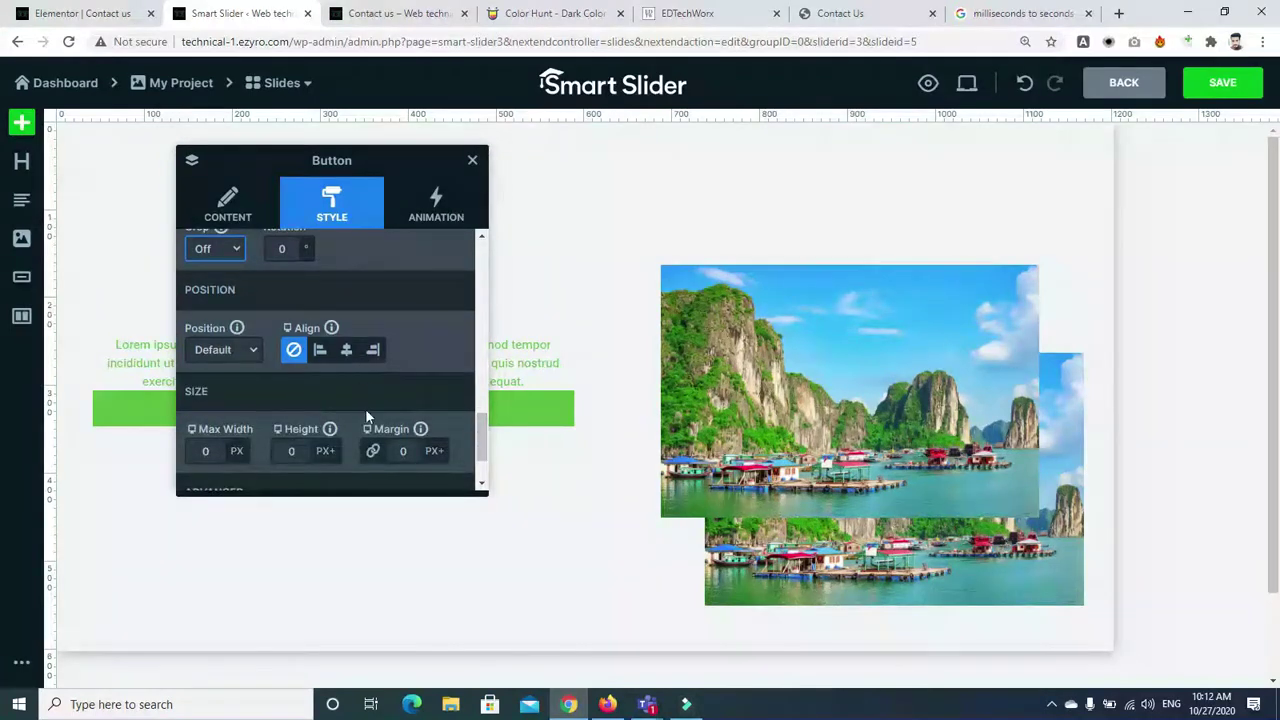
pyautogui.click(478, 432)
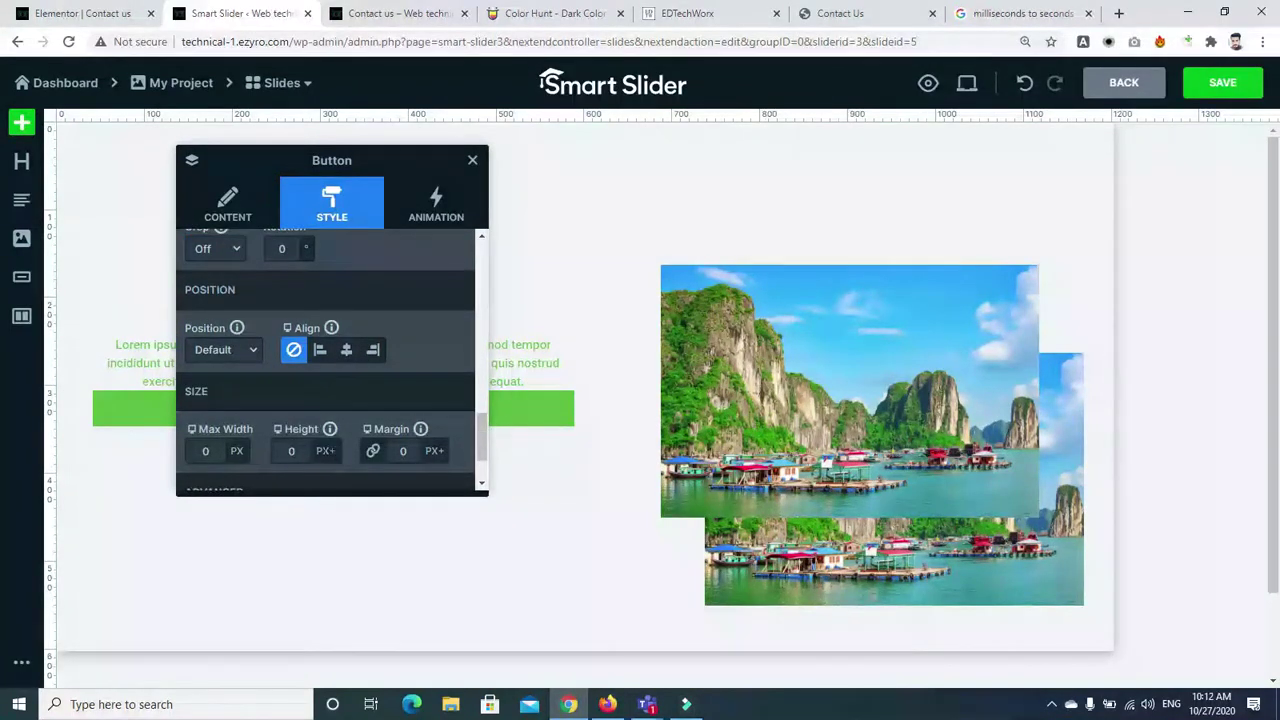
pyautogui.click(299, 450)
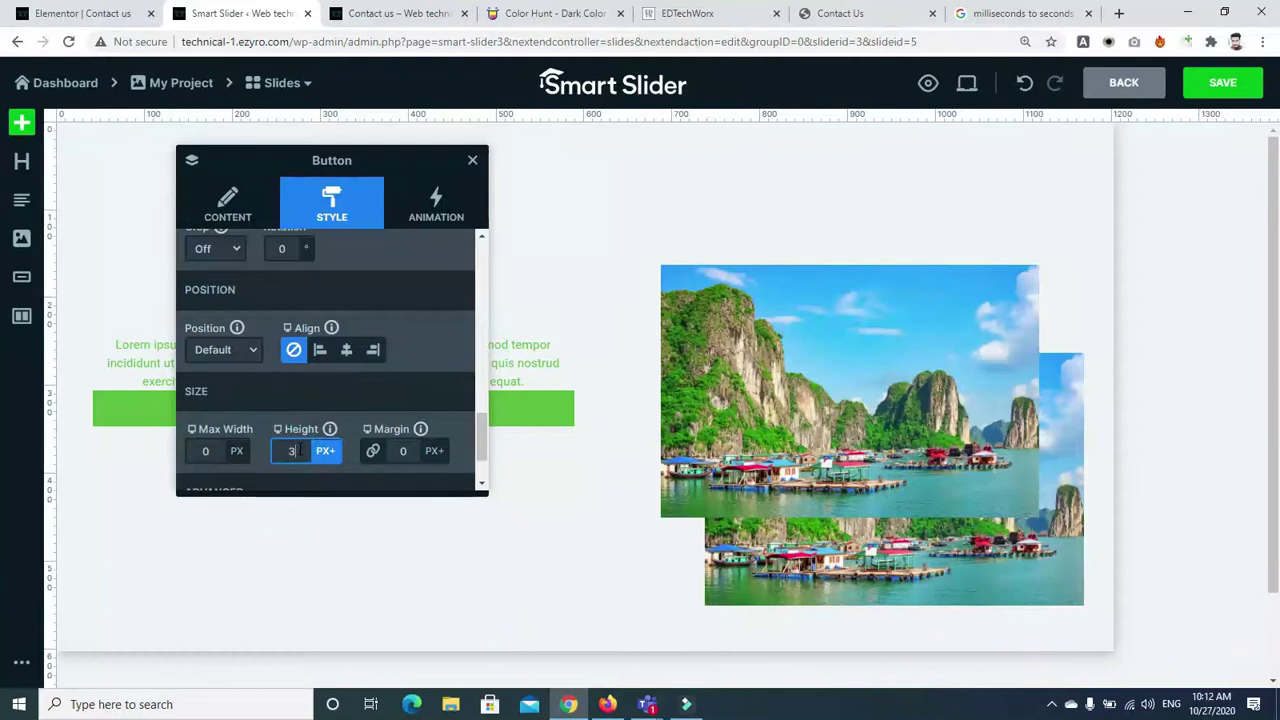
pyautogui.write('30')
pyautogui.press('Return')
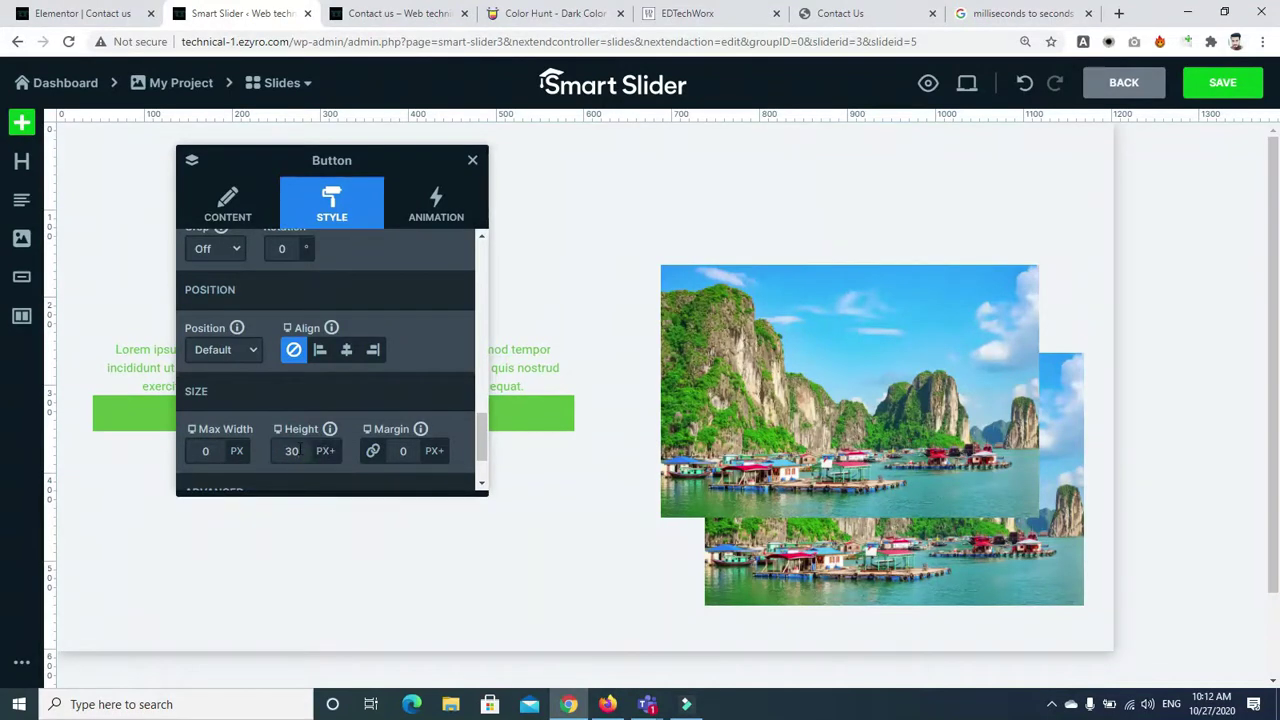
pyautogui.click(472, 160)
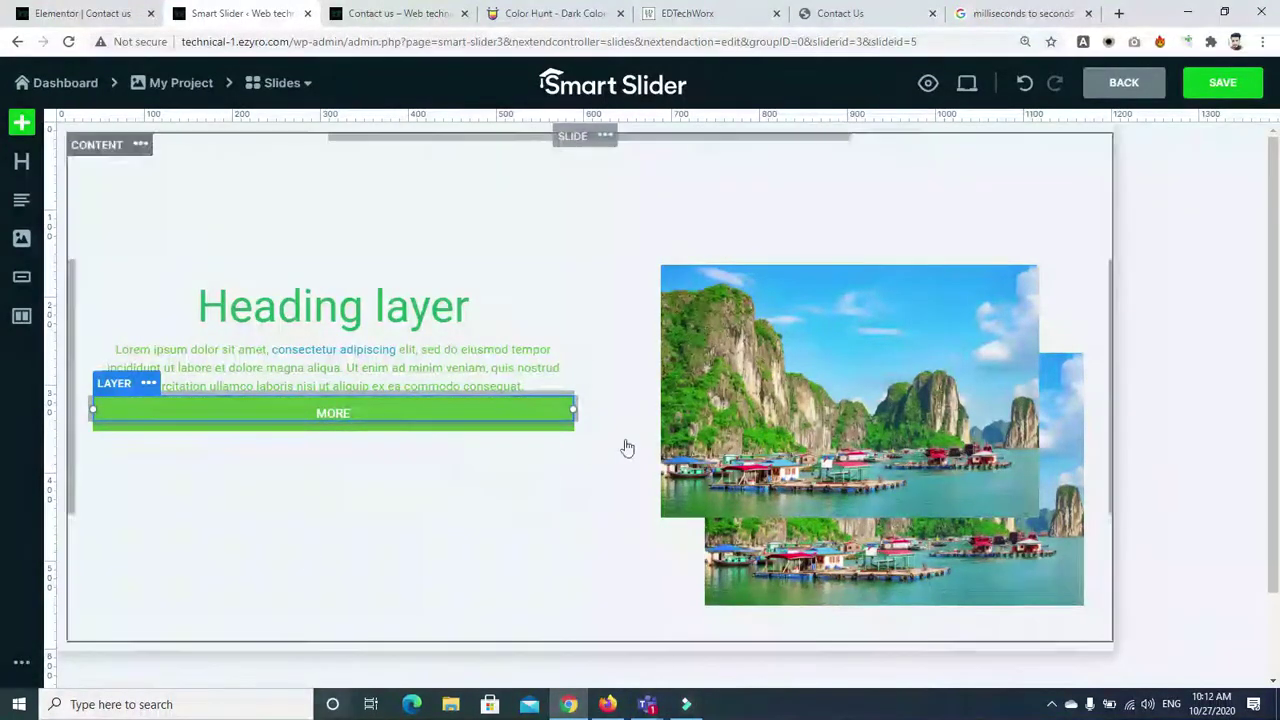
# Give the paragraph text a 15 px bottom margin, then reopen the MORE button's Style settings
pyautogui.click(1231, 300)
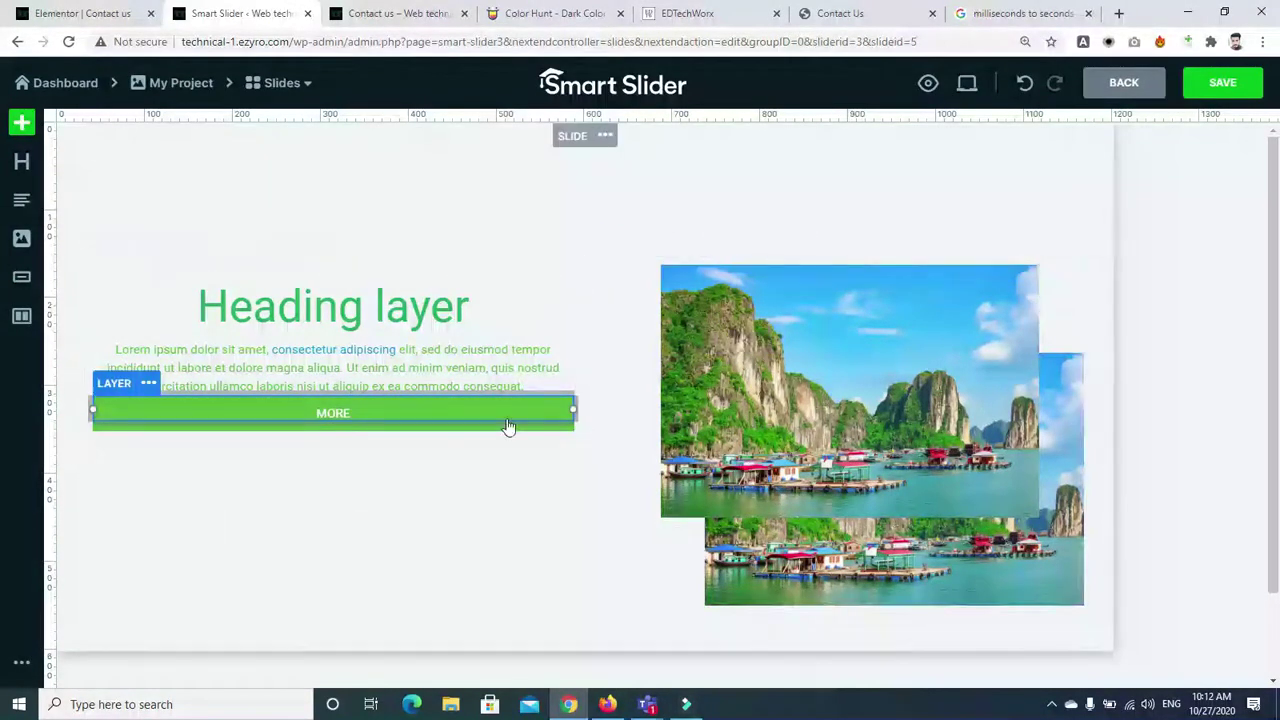
pyautogui.click(338, 413)
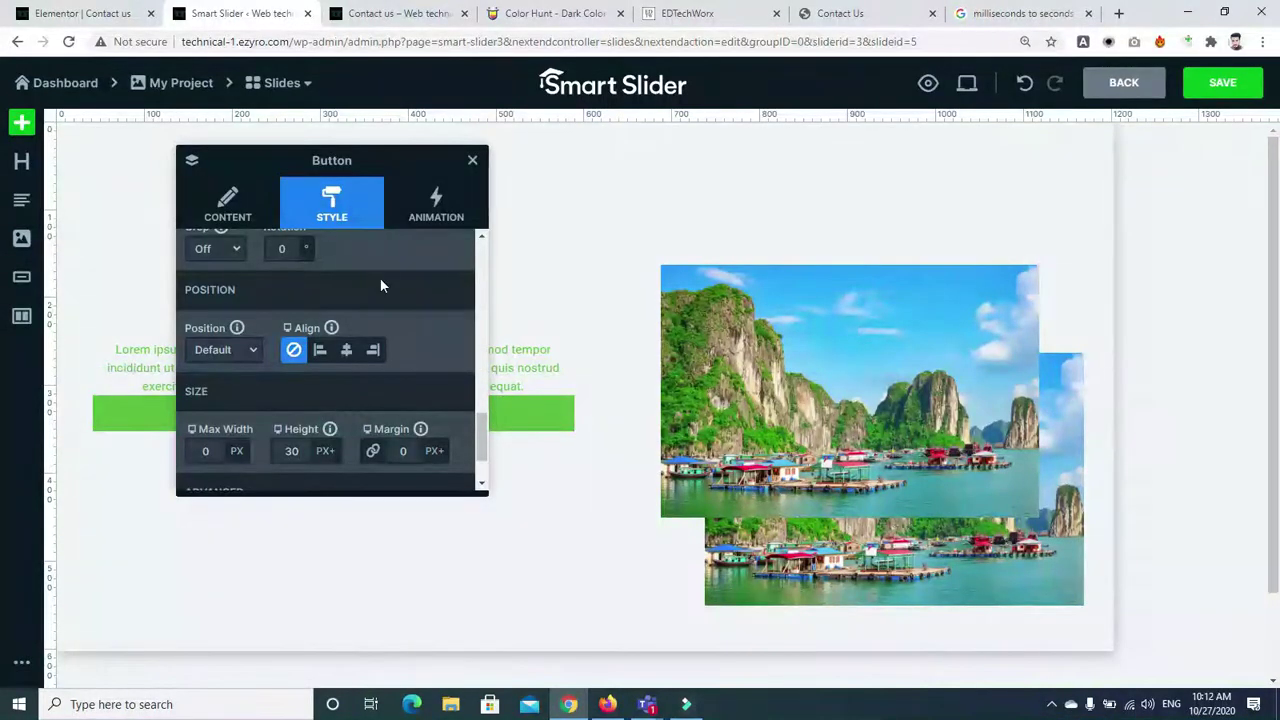
pyautogui.click(506, 366)
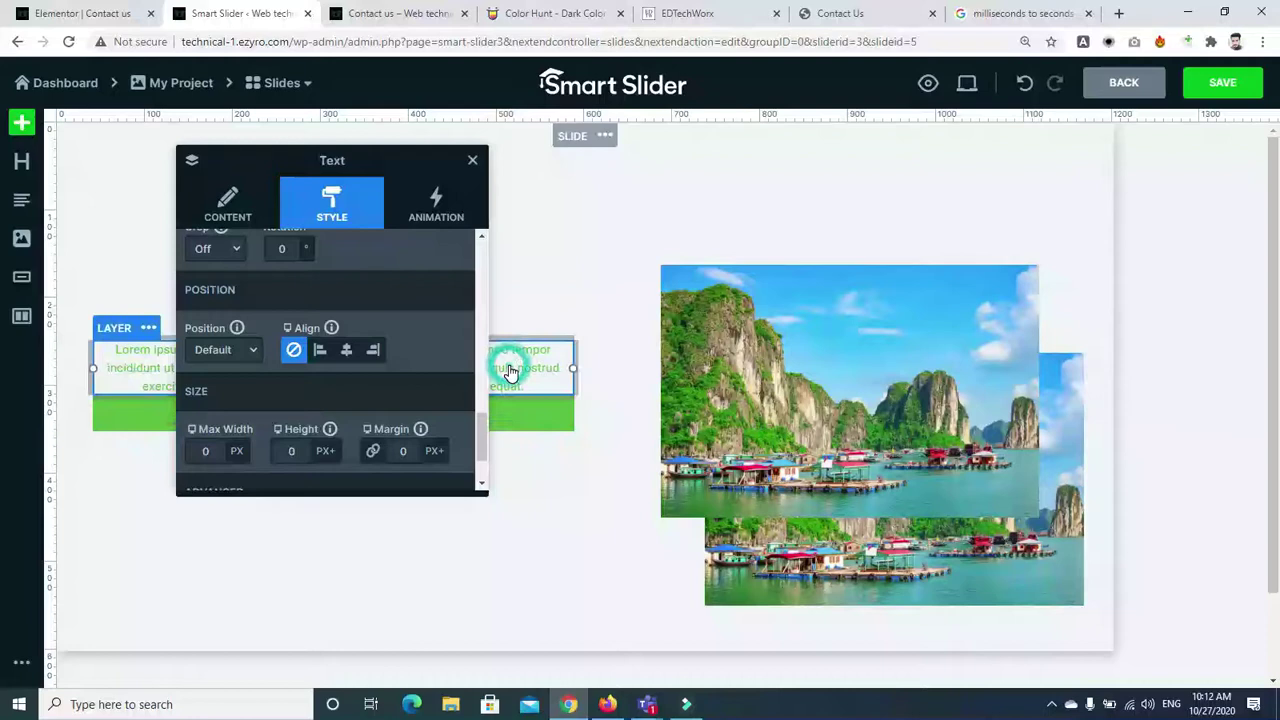
pyautogui.click(473, 162)
pyautogui.moveTo(352, 400); pyautogui.dragTo(358, 425)
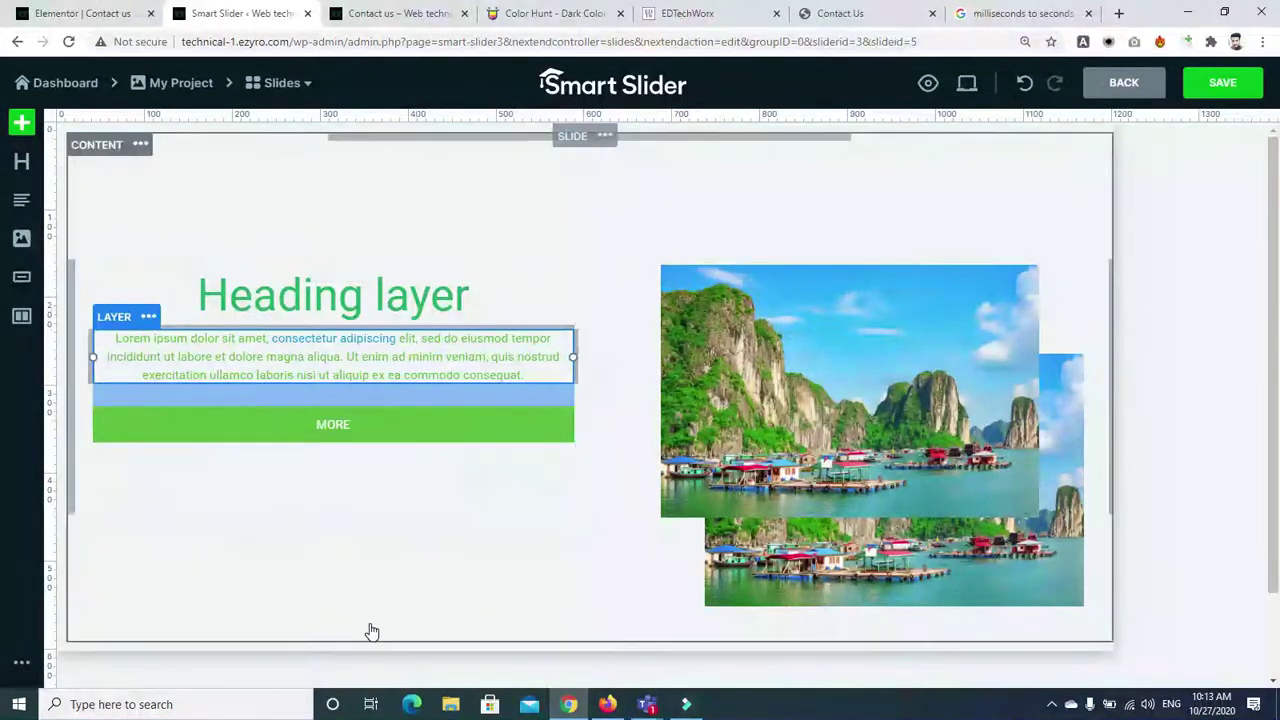
pyautogui.click(390, 433)
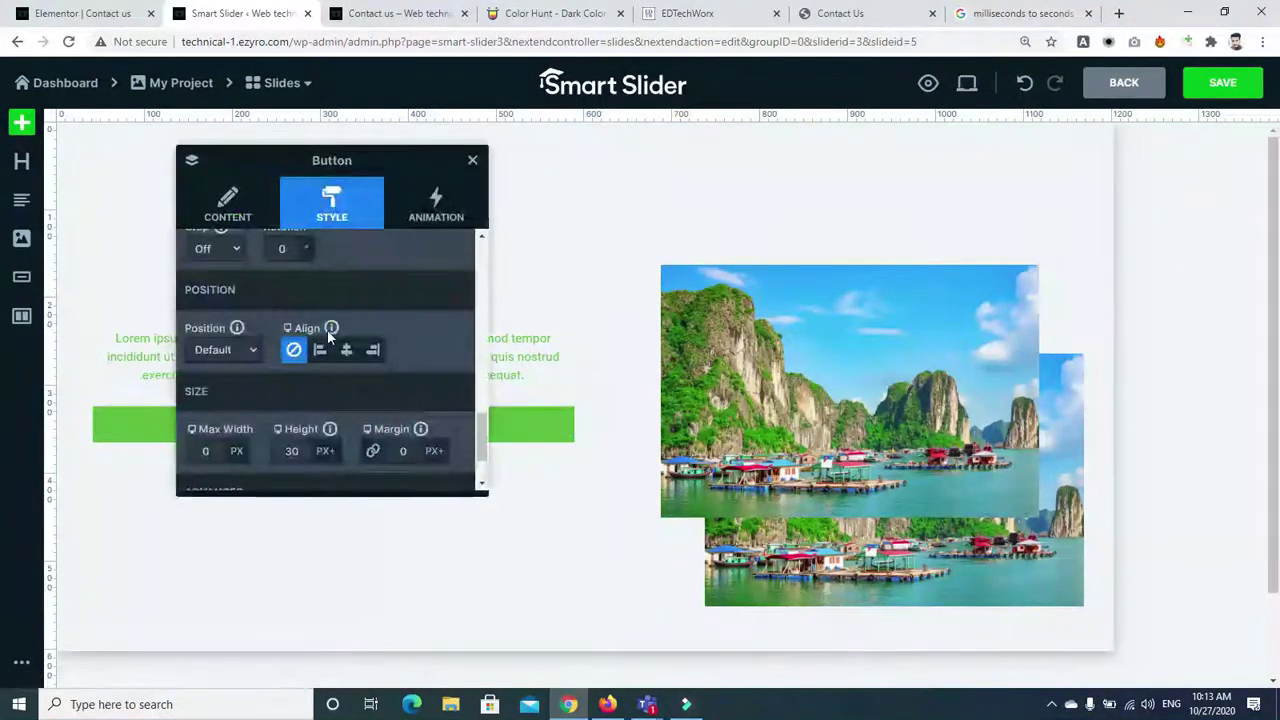
pyautogui.moveTo(482, 440); pyautogui.dragTo(479, 339)
# Turn Full Width off for the MORE button and give it 15 px bottom, -10 px top margins
pyautogui.click(252, 203)
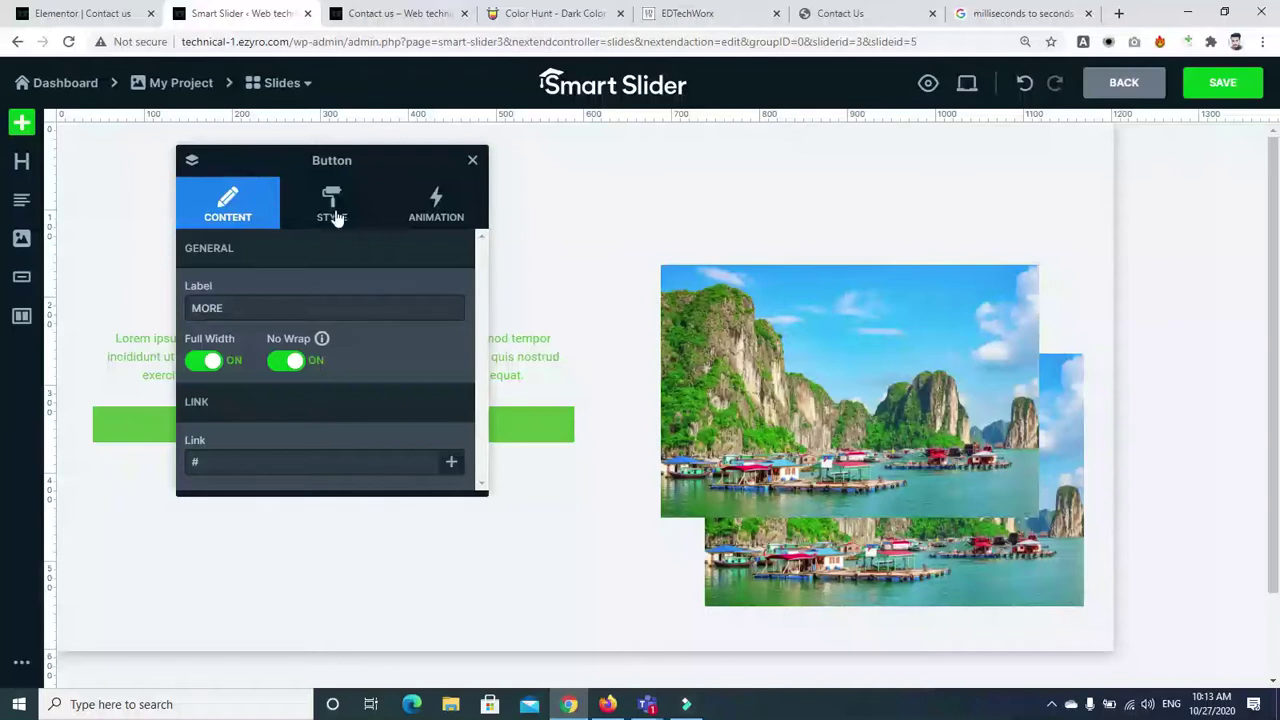
pyautogui.click(203, 362)
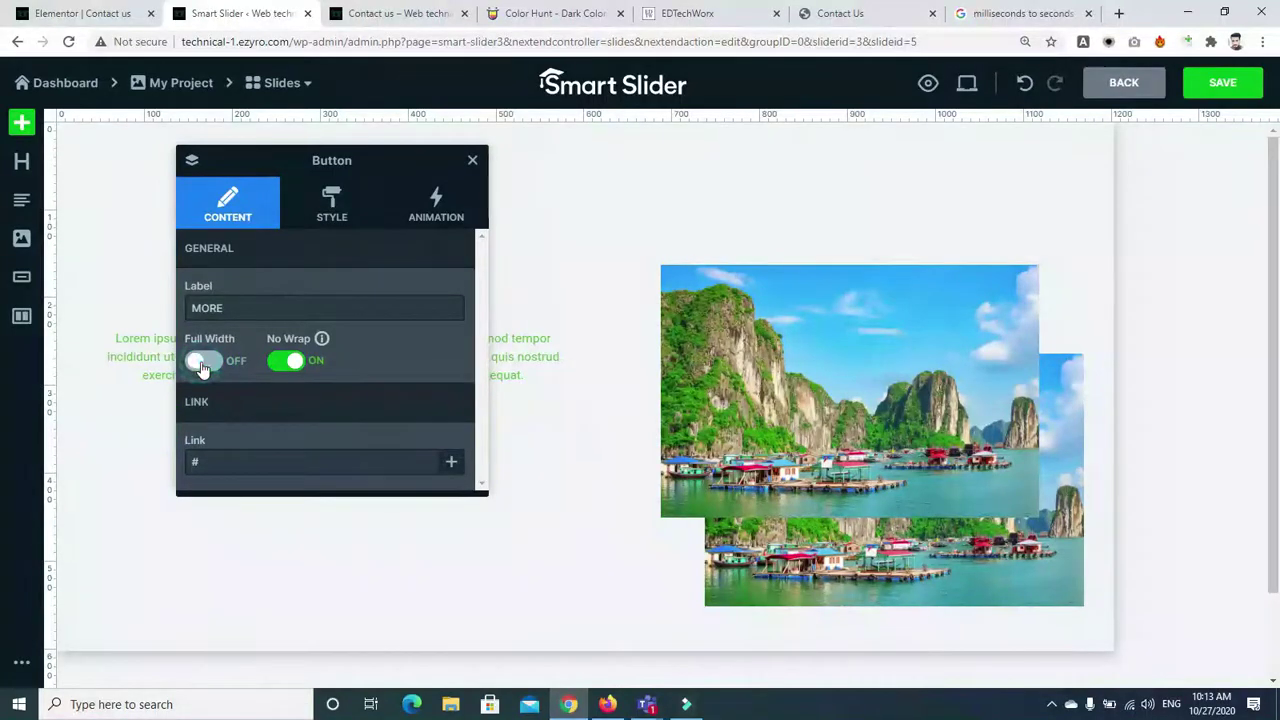
pyautogui.click(472, 161)
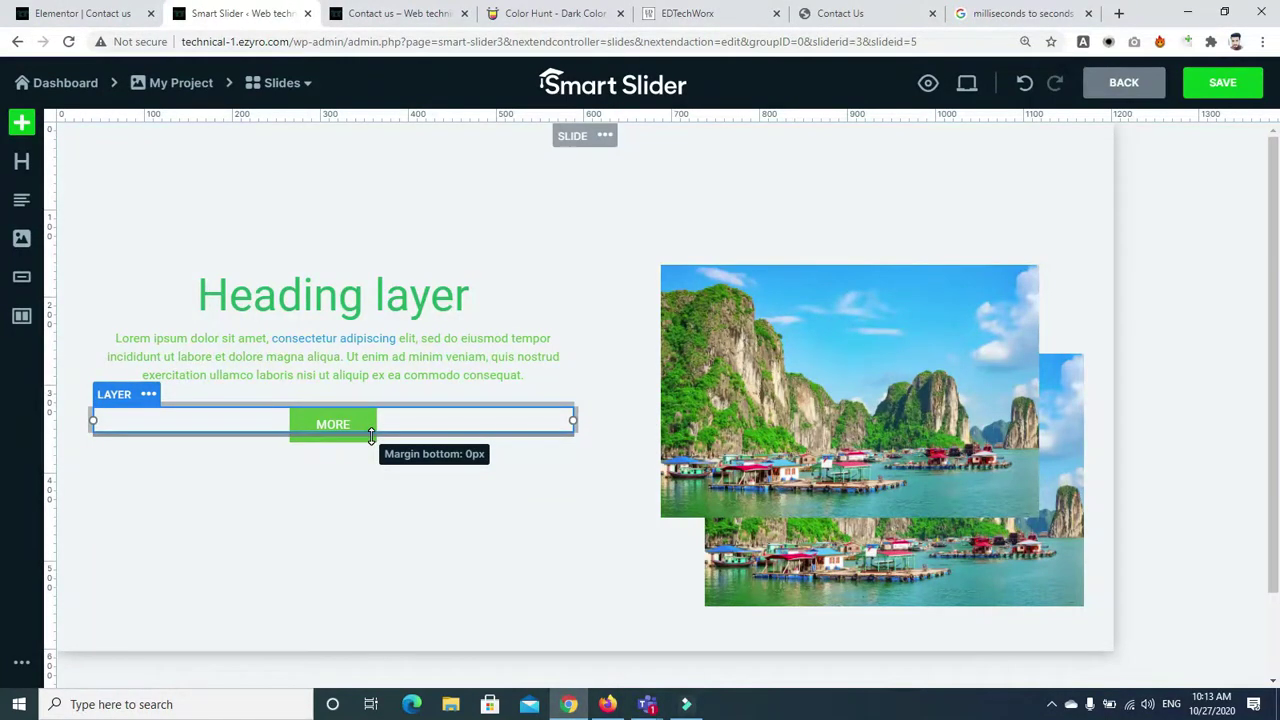
pyautogui.moveTo(340, 436); pyautogui.dragTo(344, 451)
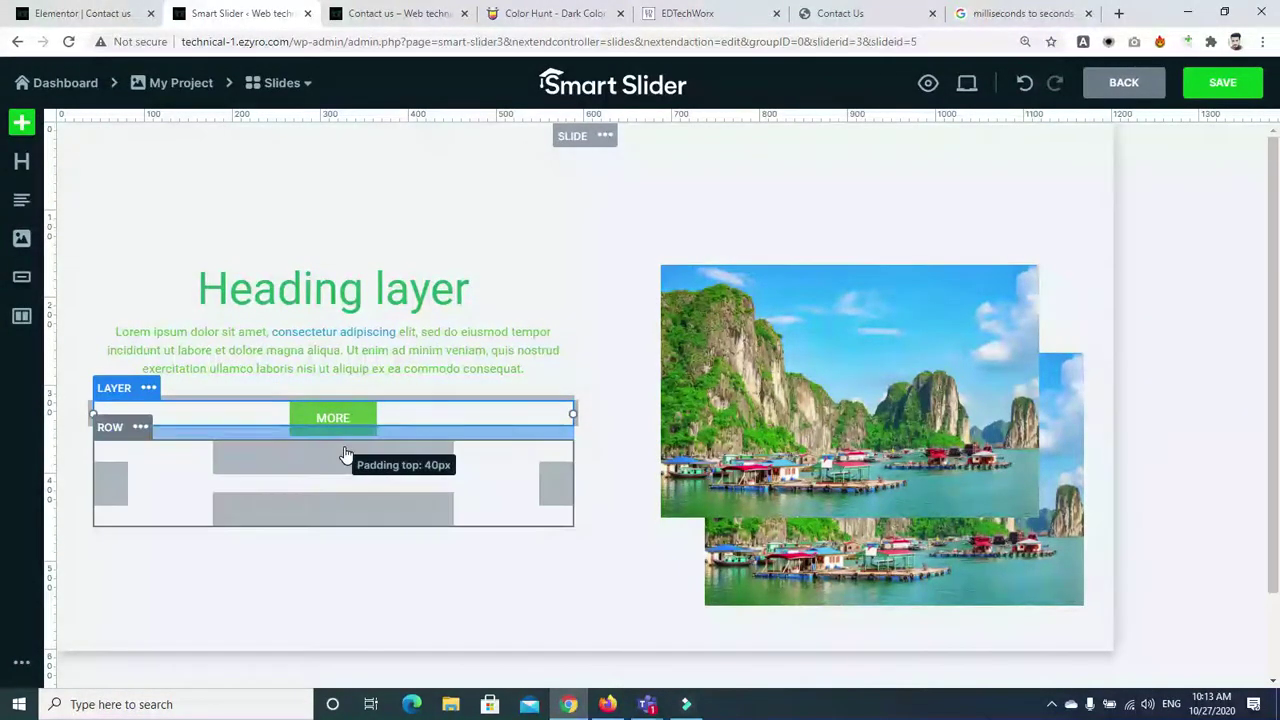
pyautogui.moveTo(336, 399); pyautogui.dragTo(337, 434)
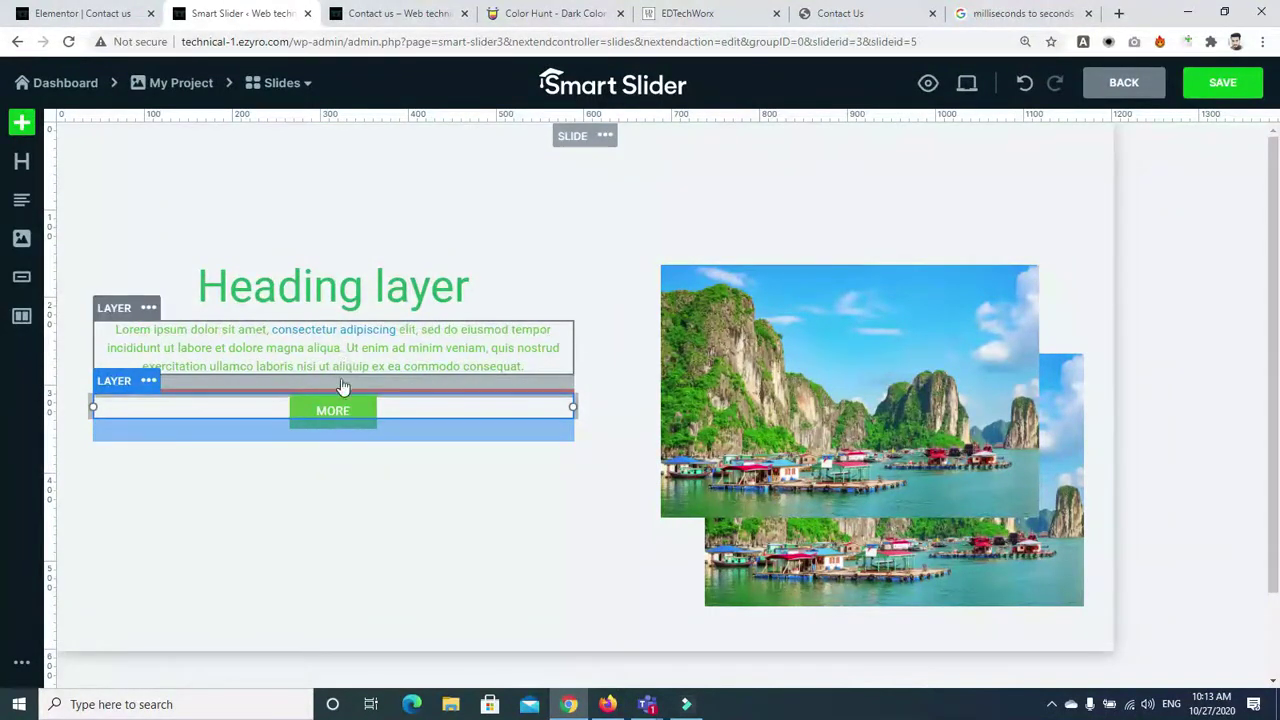
# Add a 20 px bottom margin to the heading layer and save the slide
pyautogui.click(343, 350)
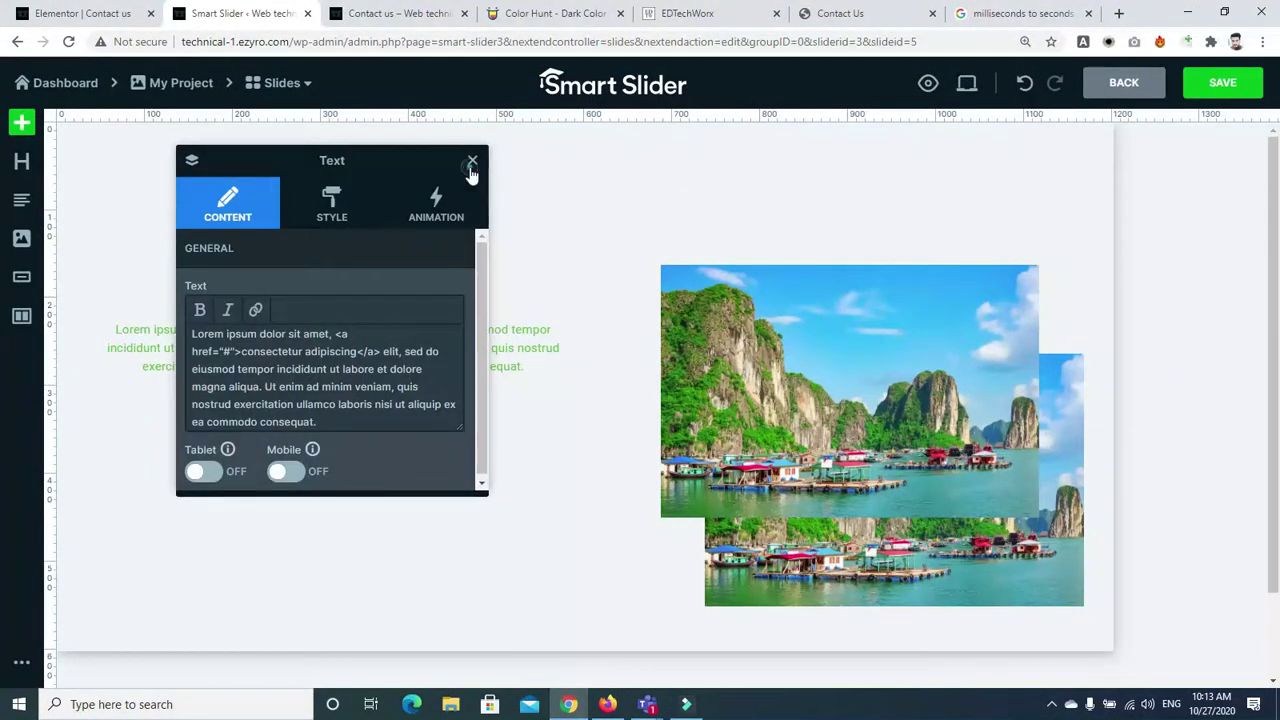
pyautogui.click(472, 161)
pyautogui.click(333, 299)
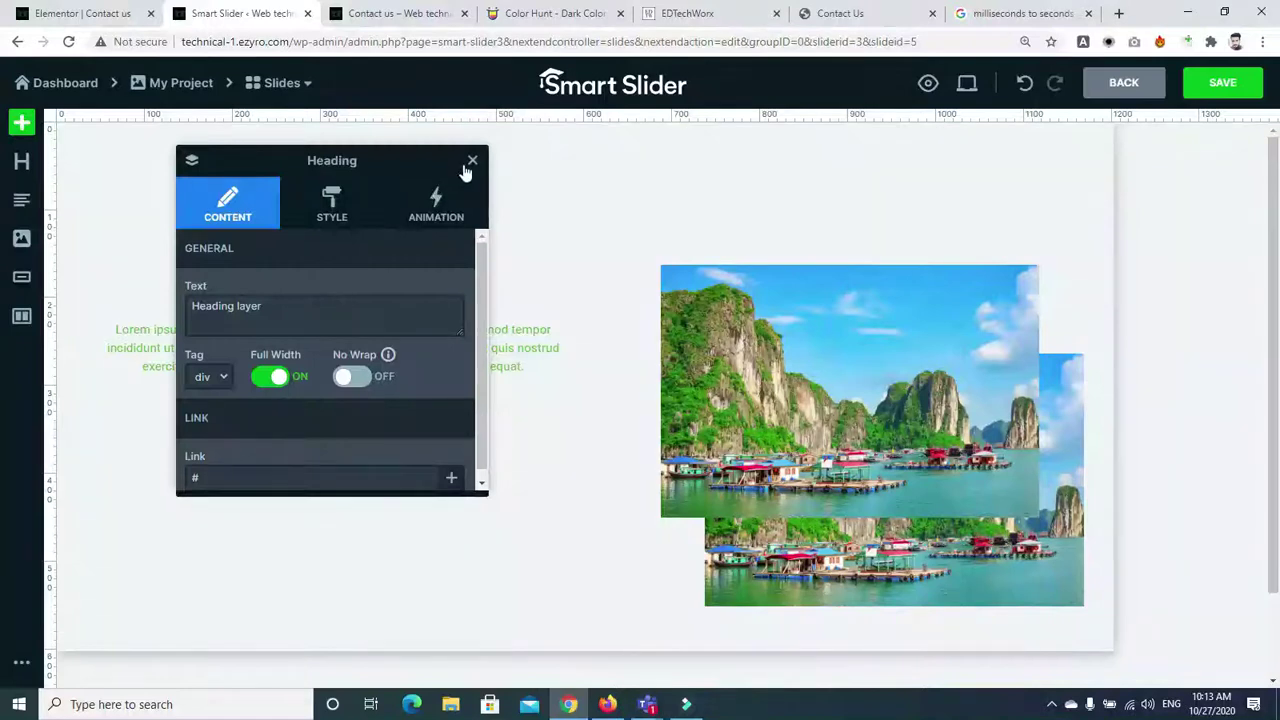
pyautogui.click(471, 162)
pyautogui.moveTo(345, 330); pyautogui.dragTo(345, 340)
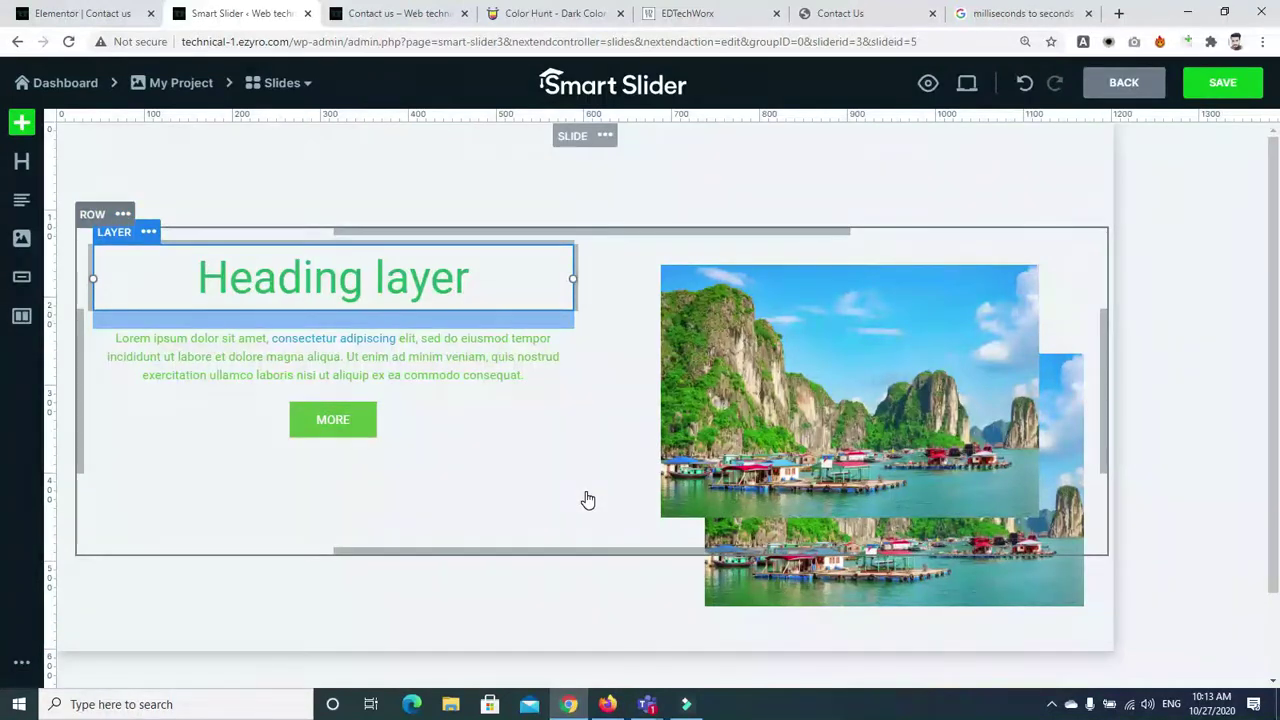
pyautogui.click(1207, 88)
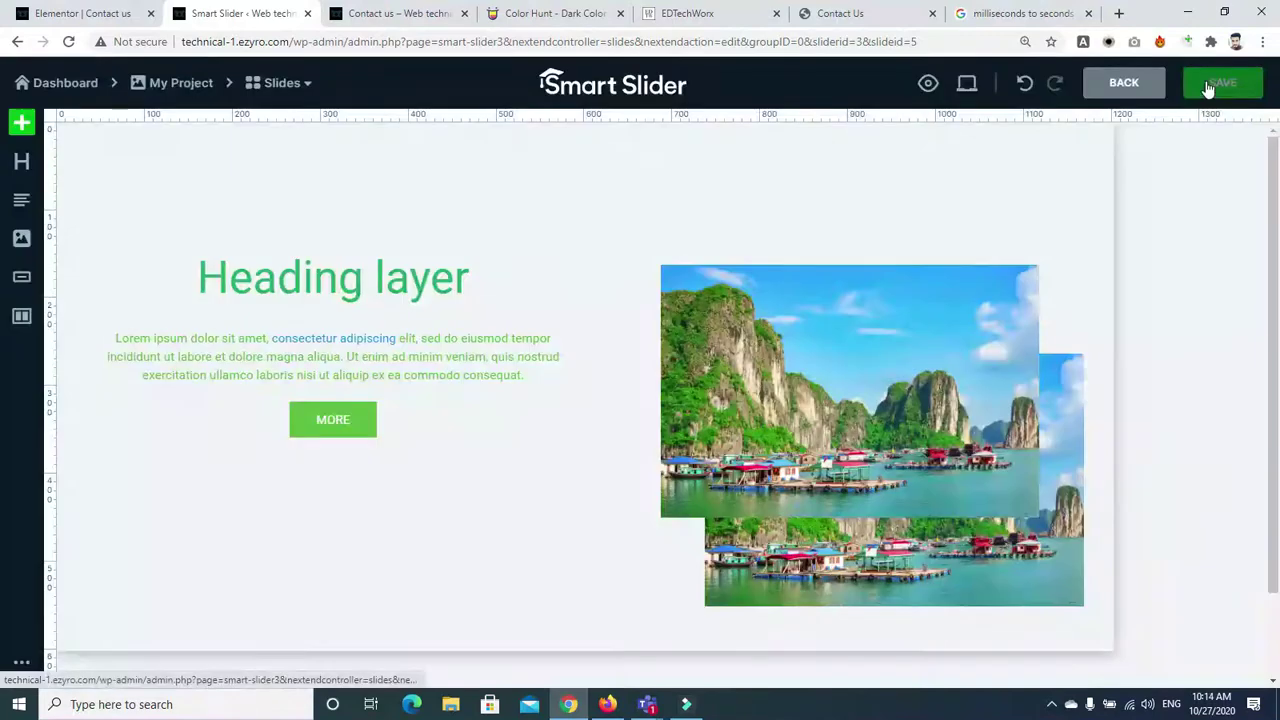
pyautogui.click(920, 86)
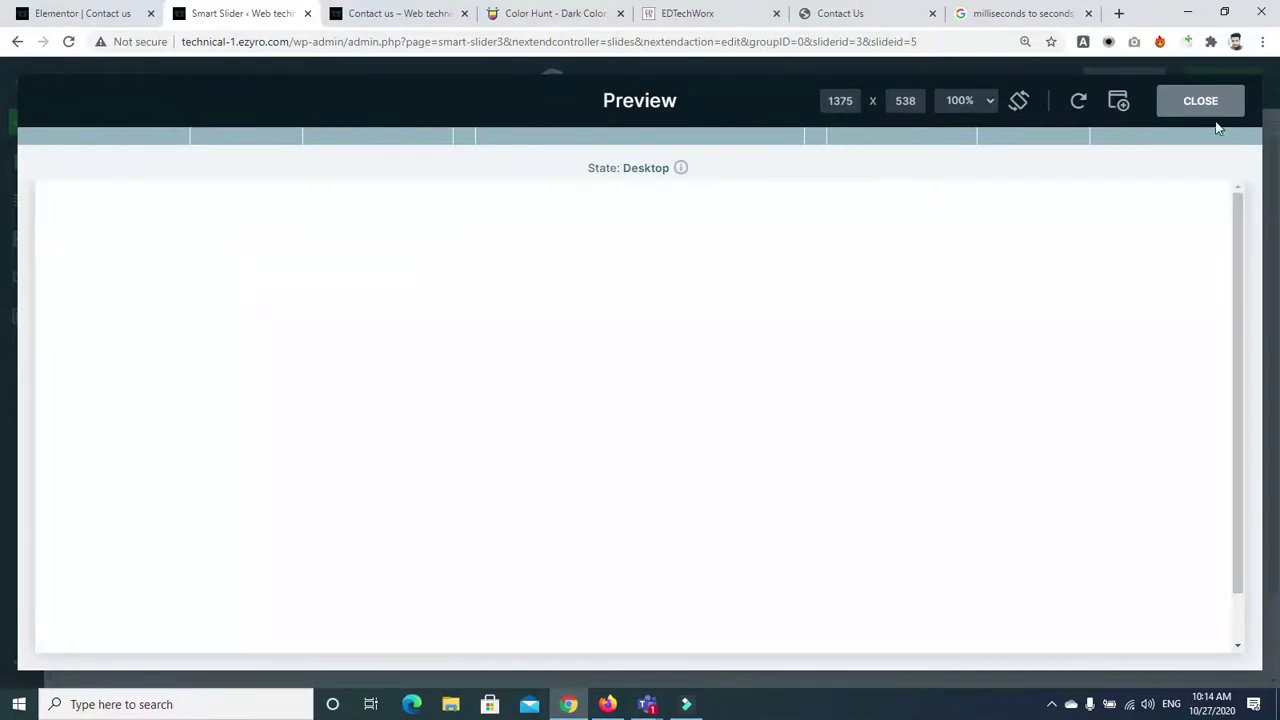
pyautogui.moveTo(1238, 212); pyautogui.dragTo(1239, 406)
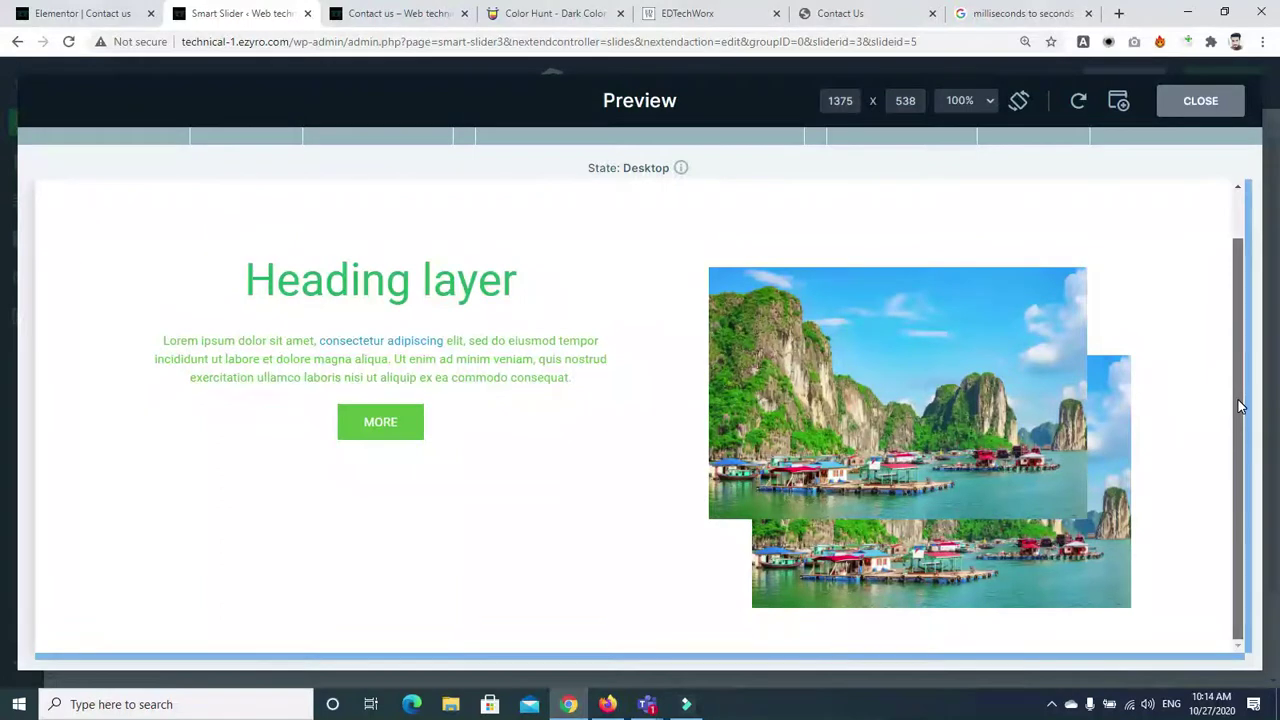
pyautogui.moveTo(1238, 406); pyautogui.dragTo(1195, 157)
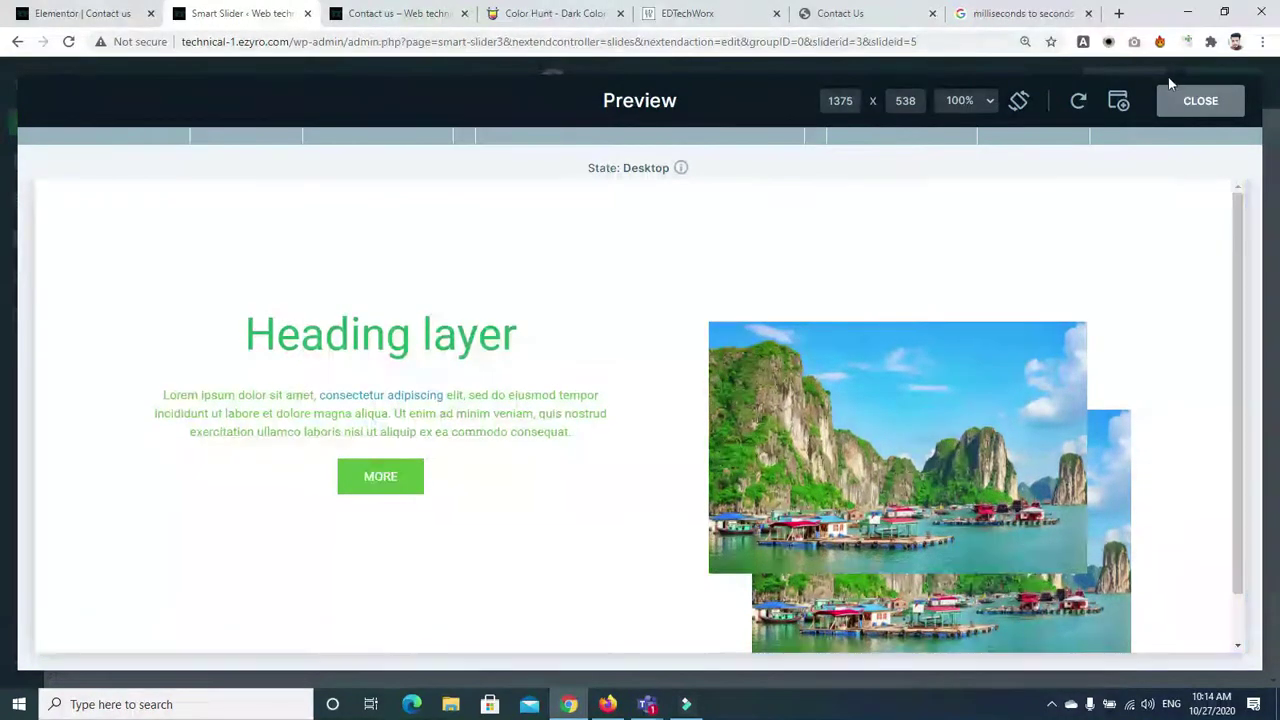
pyautogui.click(1195, 101)
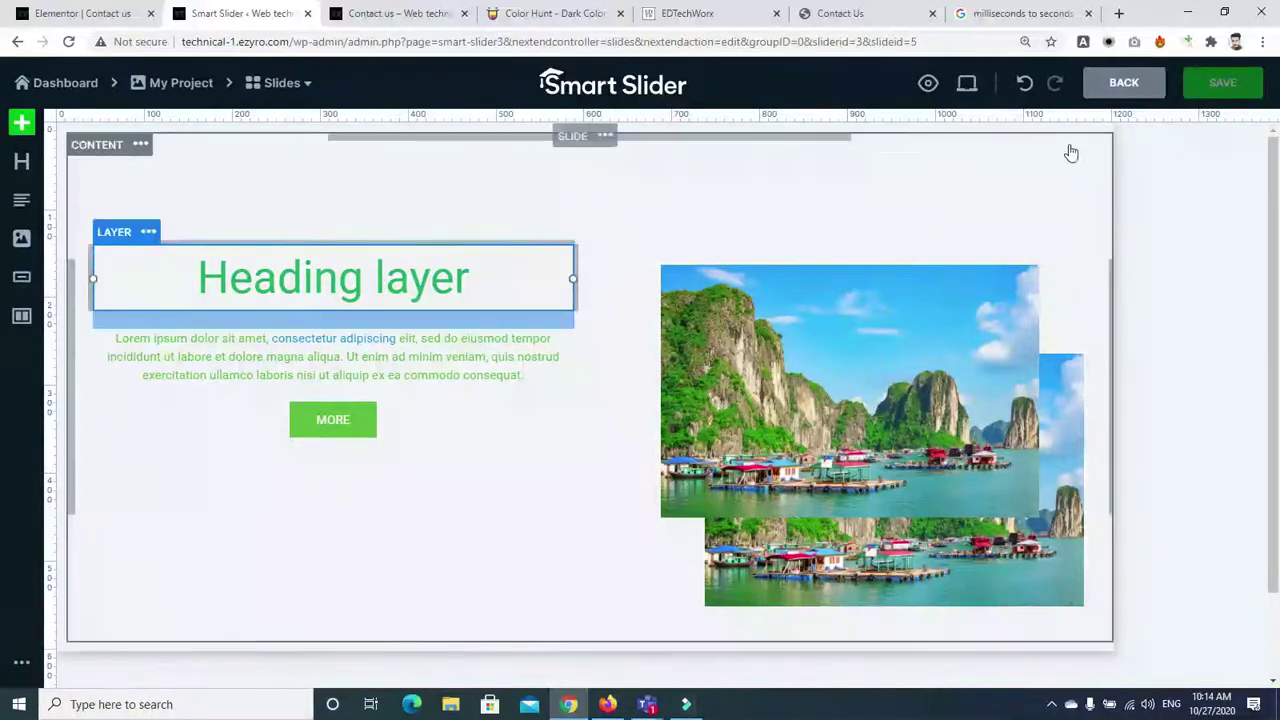
# Try green, purple, teal and grey slide background colours, settle on pink, then choose image background
pyautogui.click(584, 140)
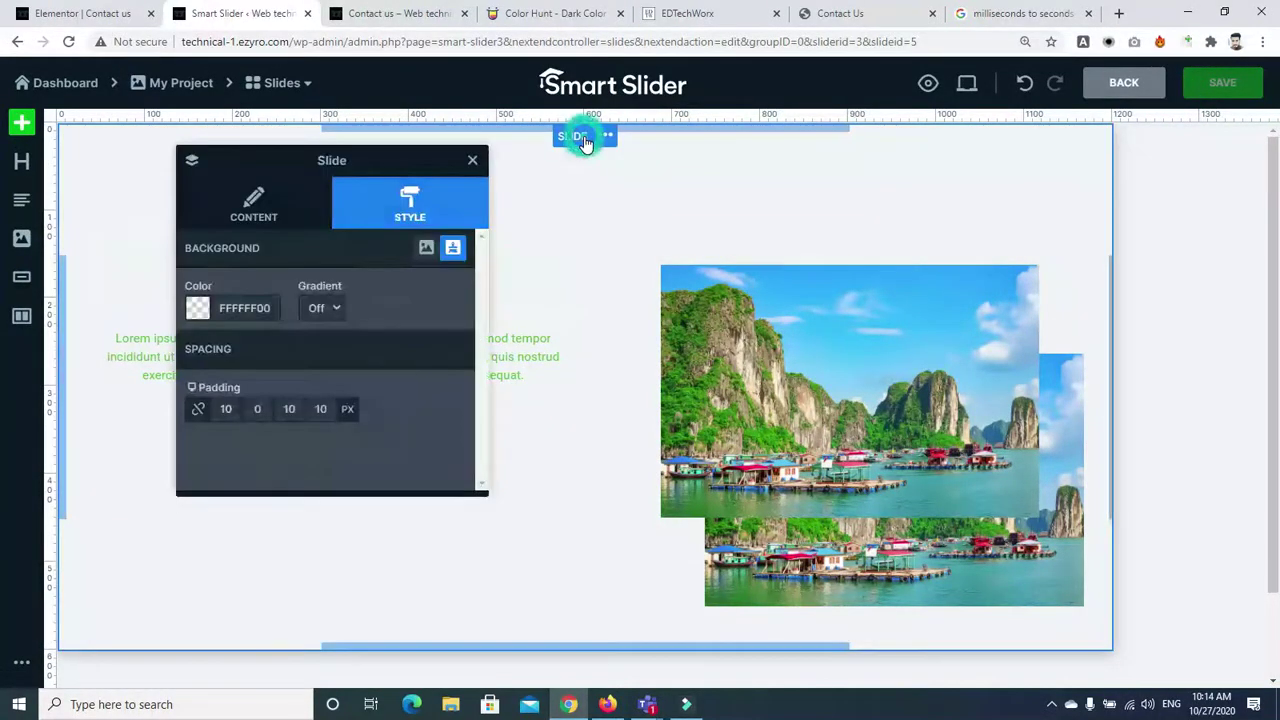
pyautogui.click(197, 308)
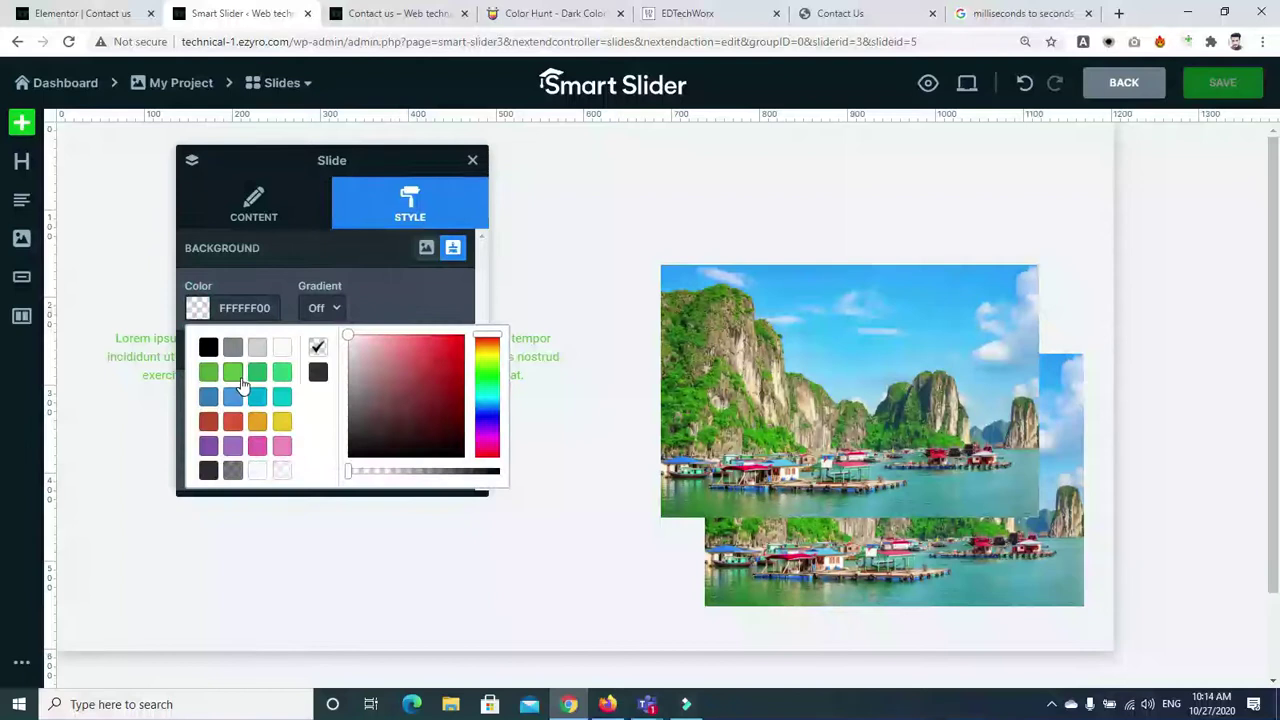
pyautogui.click(232, 378)
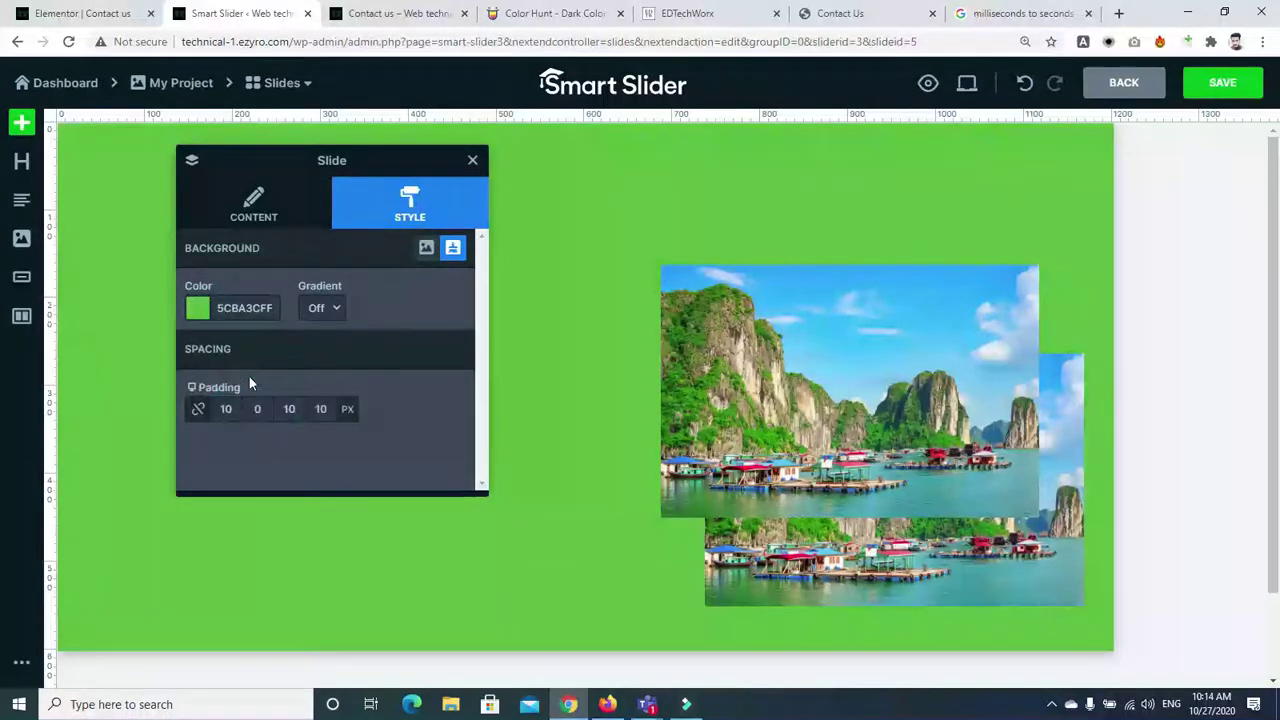
pyautogui.click(199, 312)
pyautogui.click(210, 447)
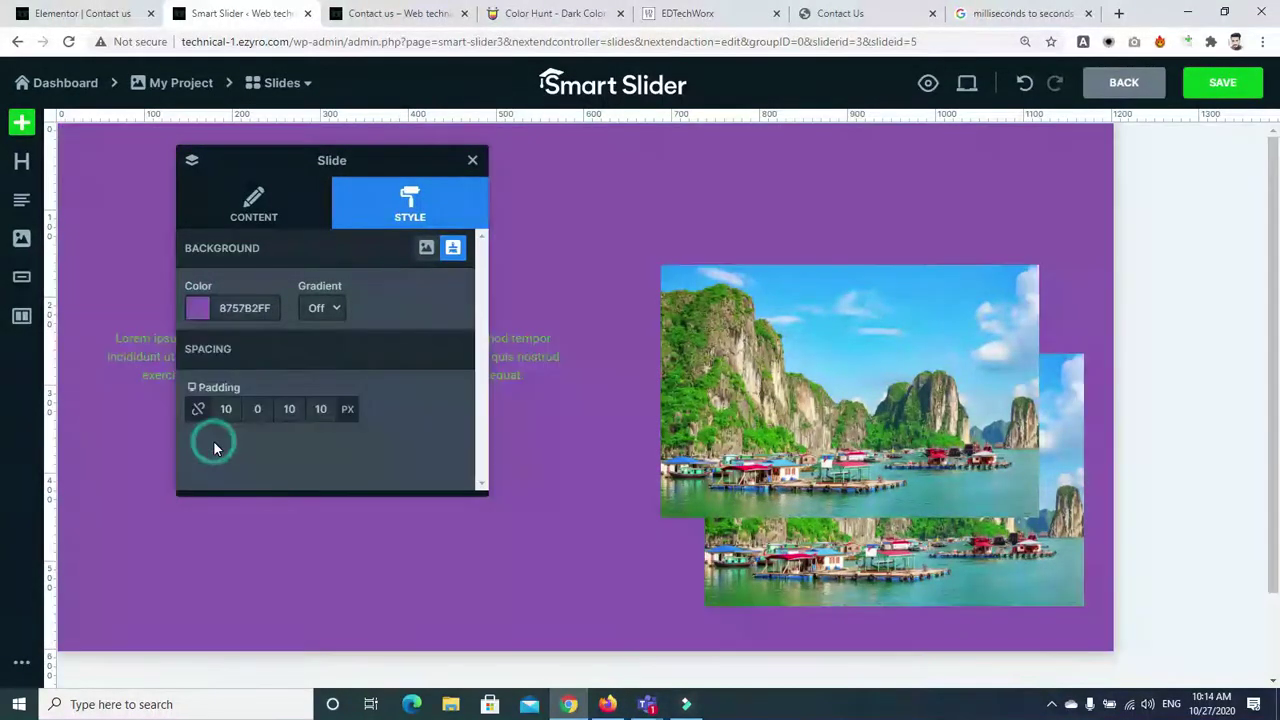
pyautogui.click(208, 312)
pyautogui.click(277, 394)
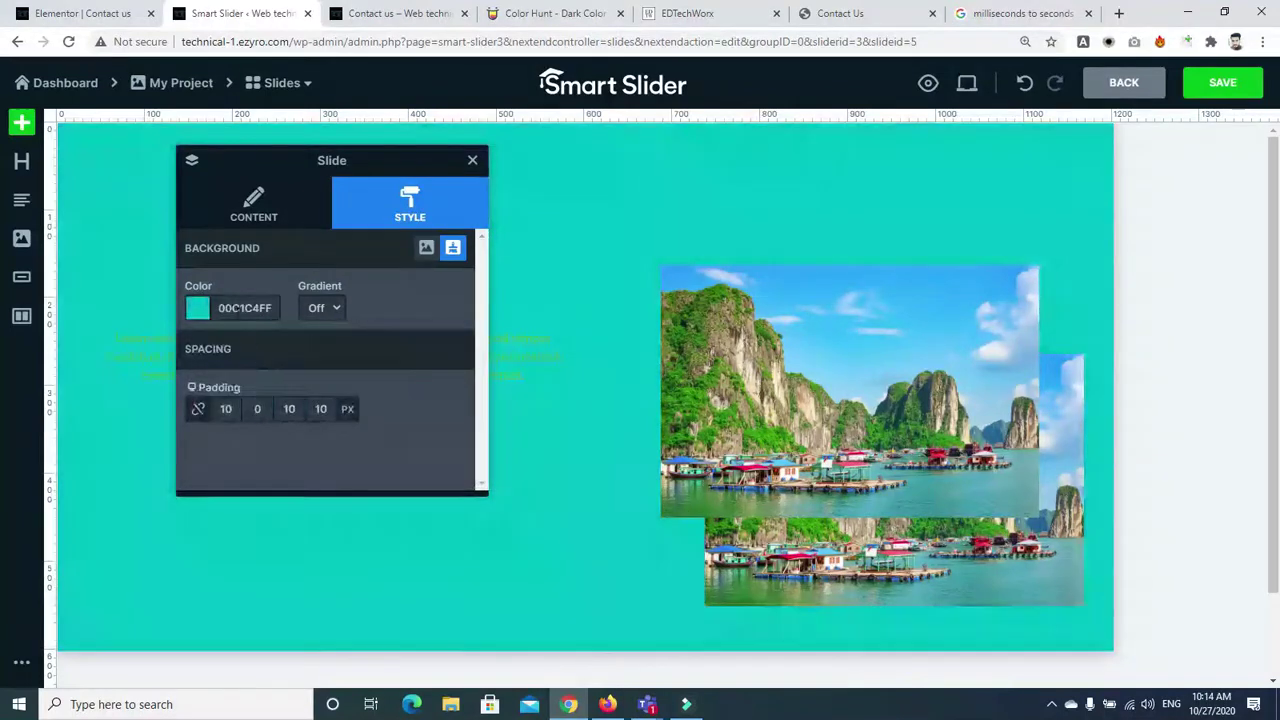
pyautogui.click(205, 312)
pyautogui.click(237, 346)
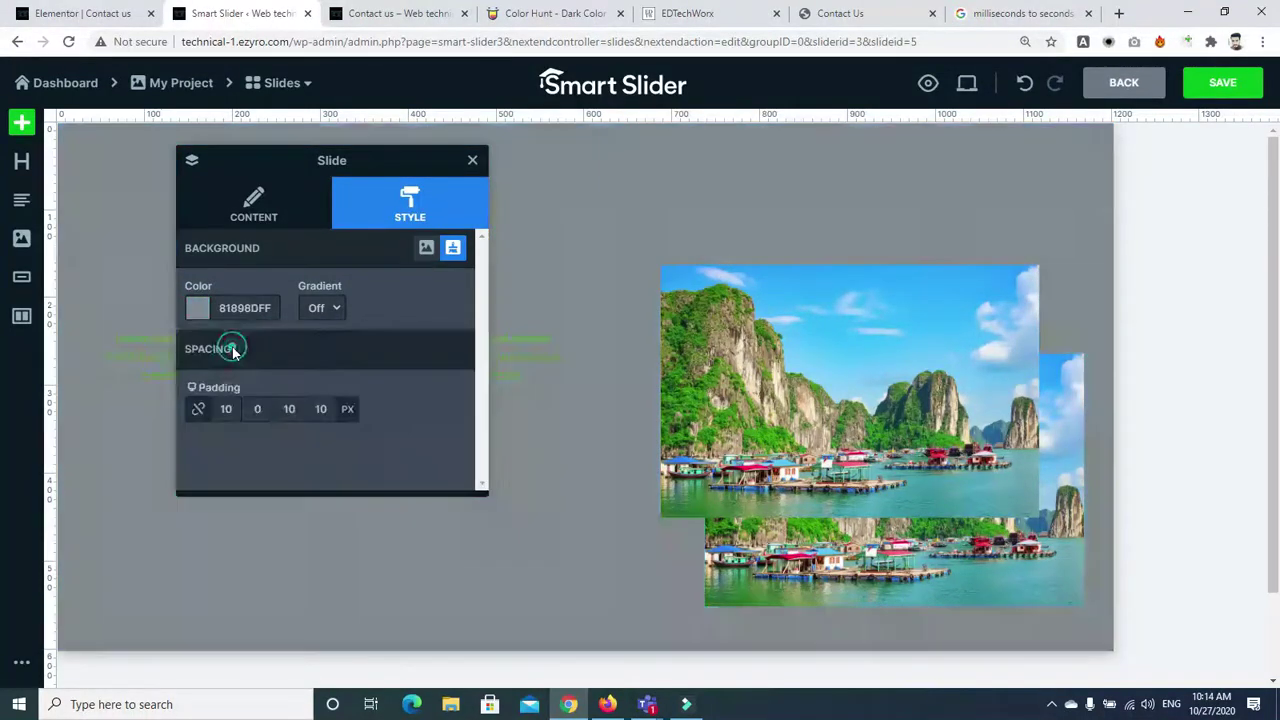
pyautogui.click(210, 312)
pyautogui.click(258, 447)
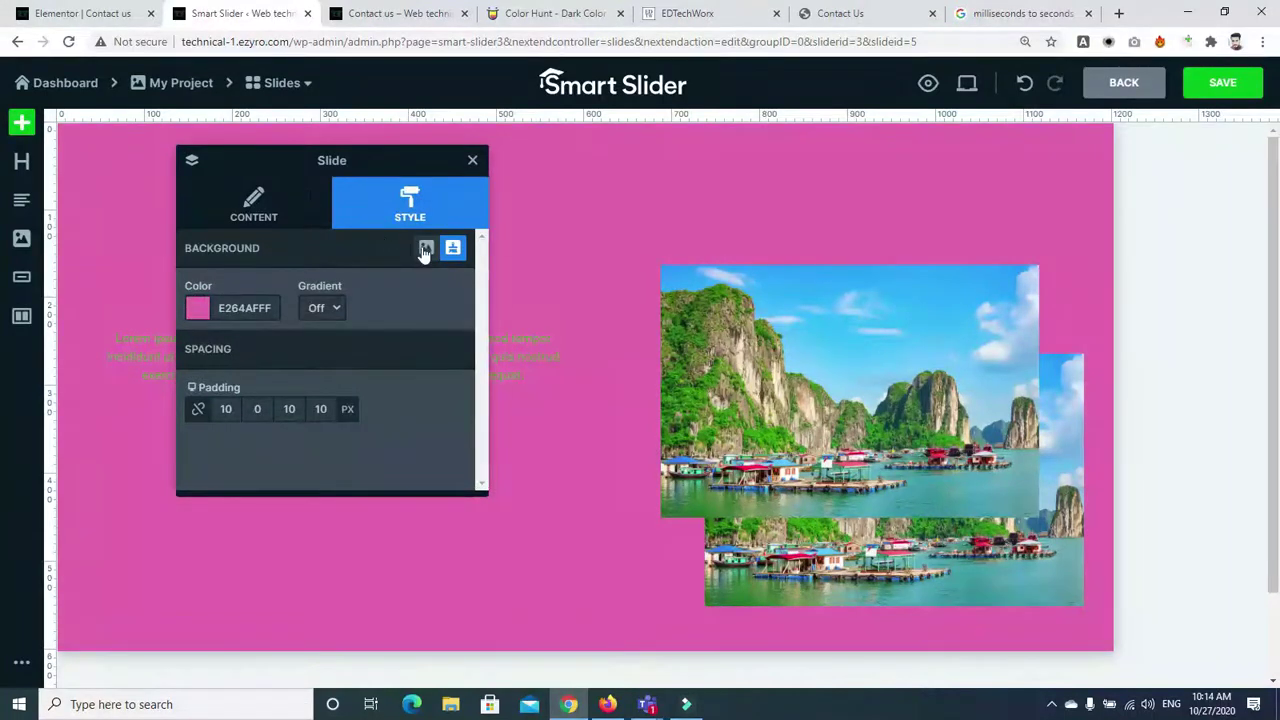
pyautogui.click(425, 249)
# Set WP17.2.png from the Media Library as the slide background and save the slide
pyautogui.click(418, 308)
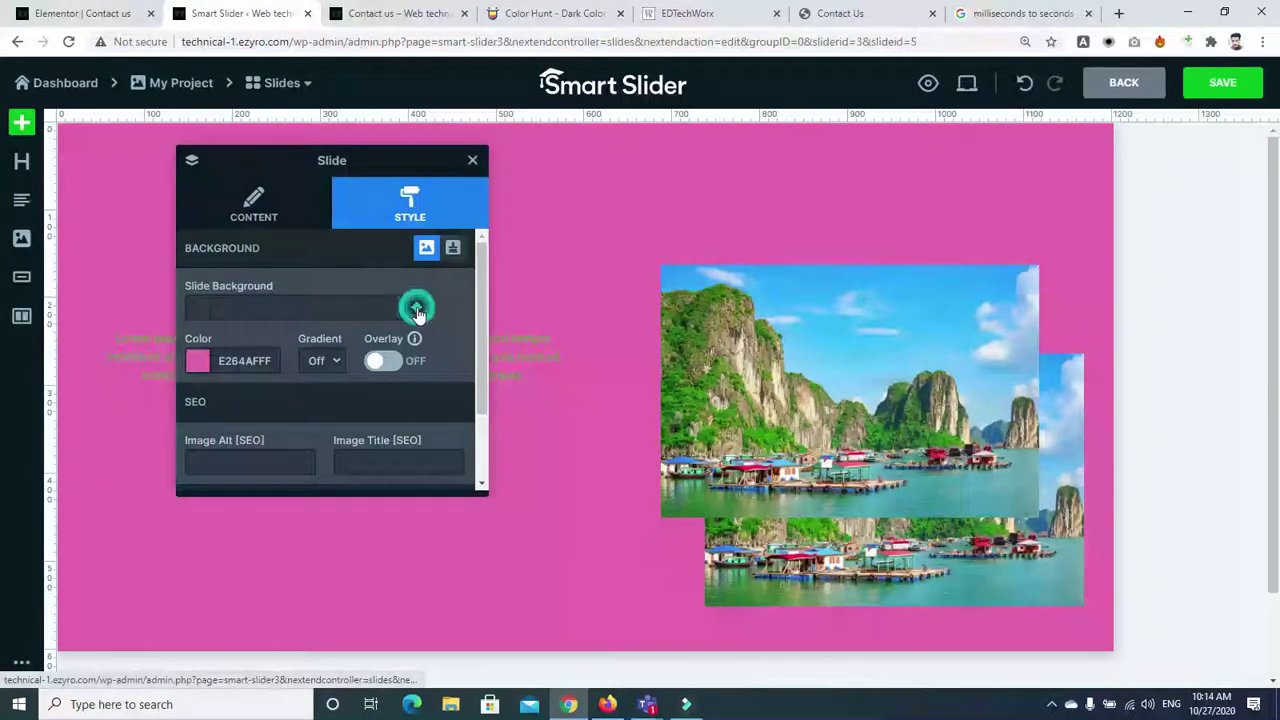
pyautogui.click(289, 310)
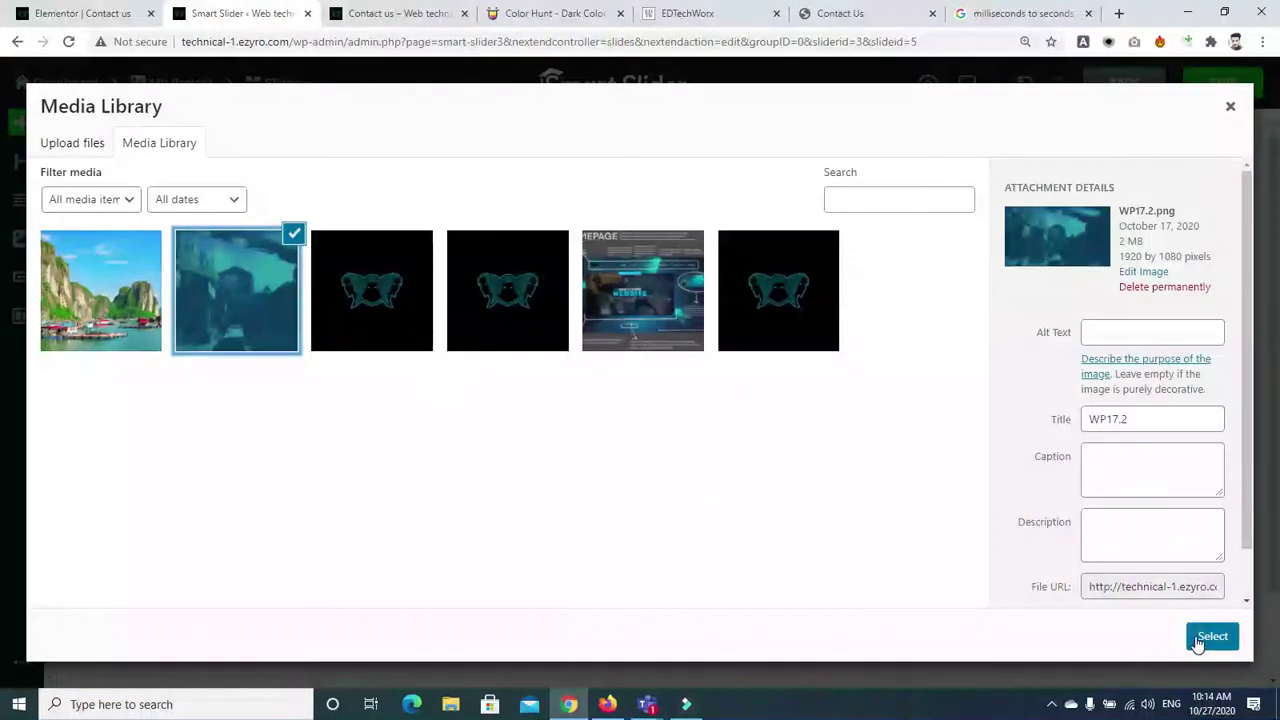
pyautogui.click(1205, 636)
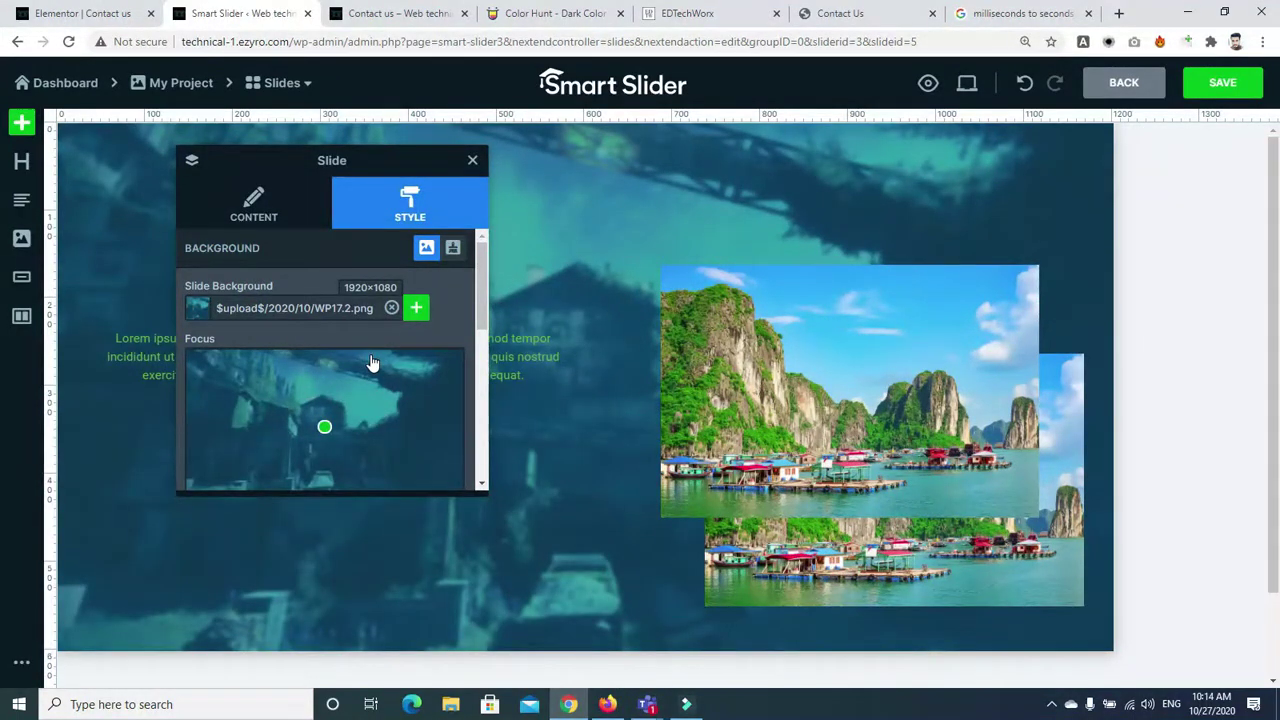
pyautogui.click(472, 160)
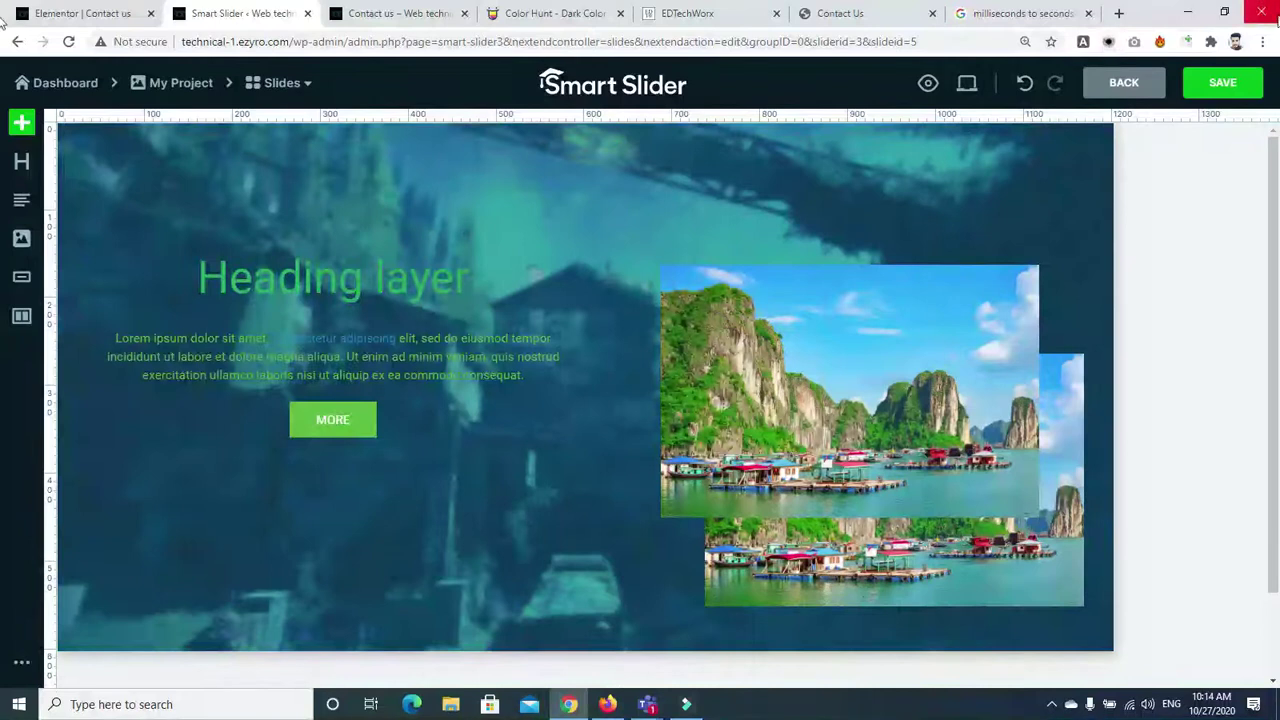
pyautogui.click(1216, 82)
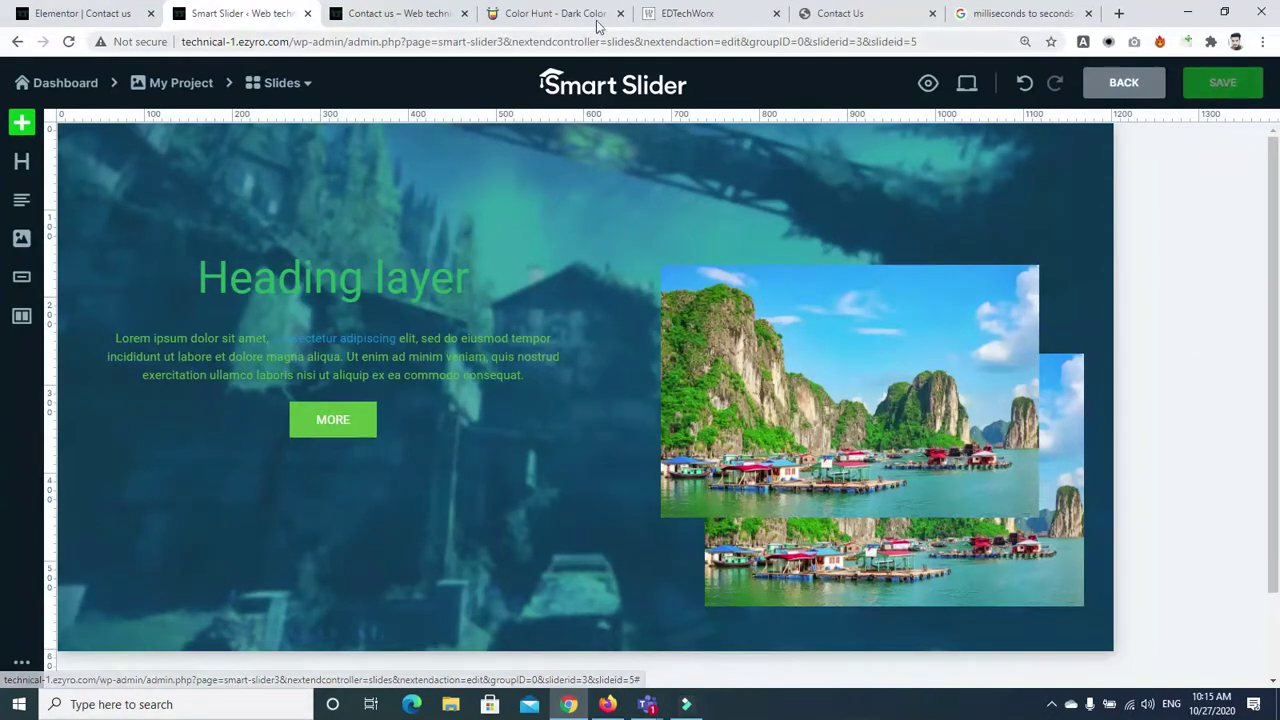
# Check the live Contact us page, reload the Elementor Contact us editor, and return to Smart Slider
pyautogui.click(124, 18)
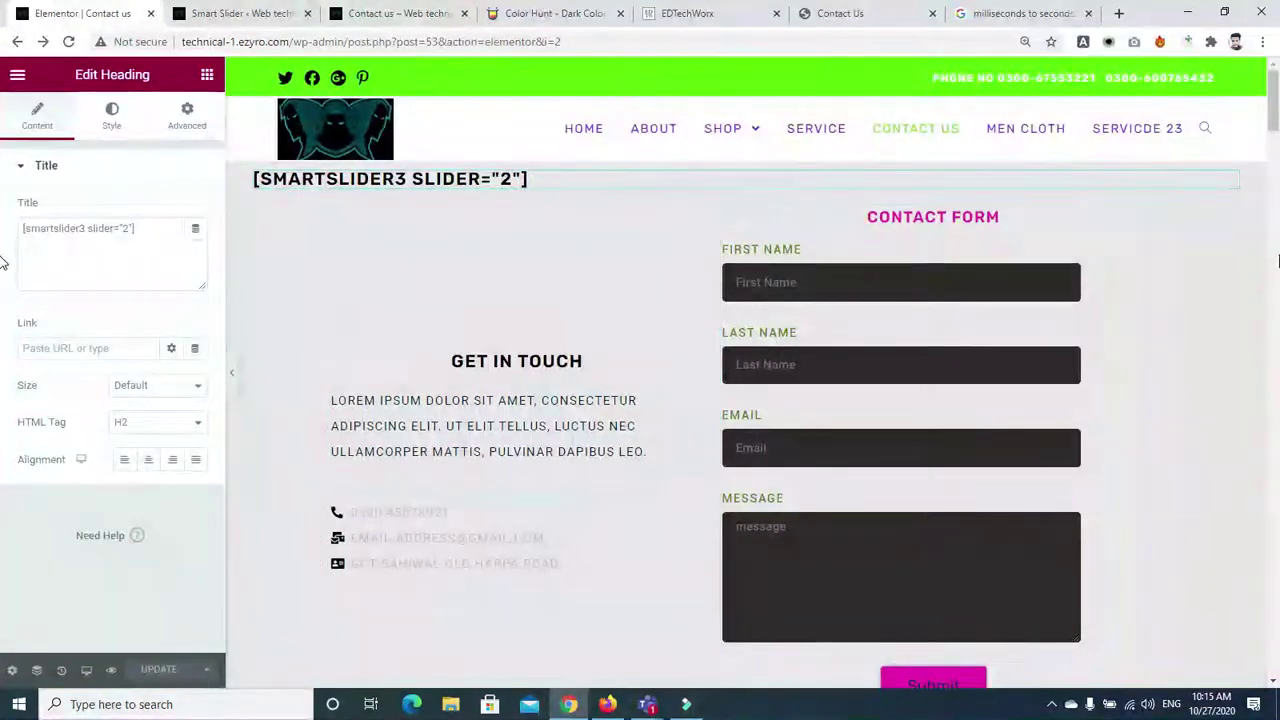
pyautogui.click(388, 16)
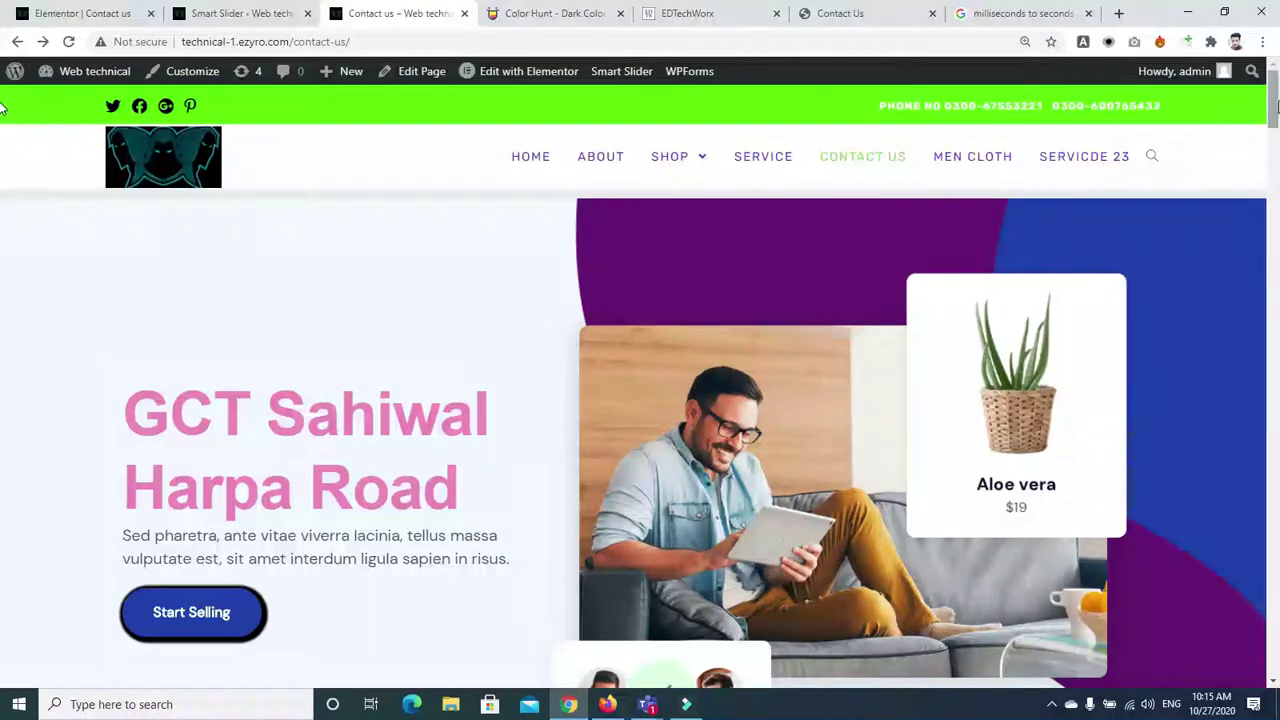
pyautogui.scroll(-5, 2, 150)
pyautogui.scroll(5, 2, 150)
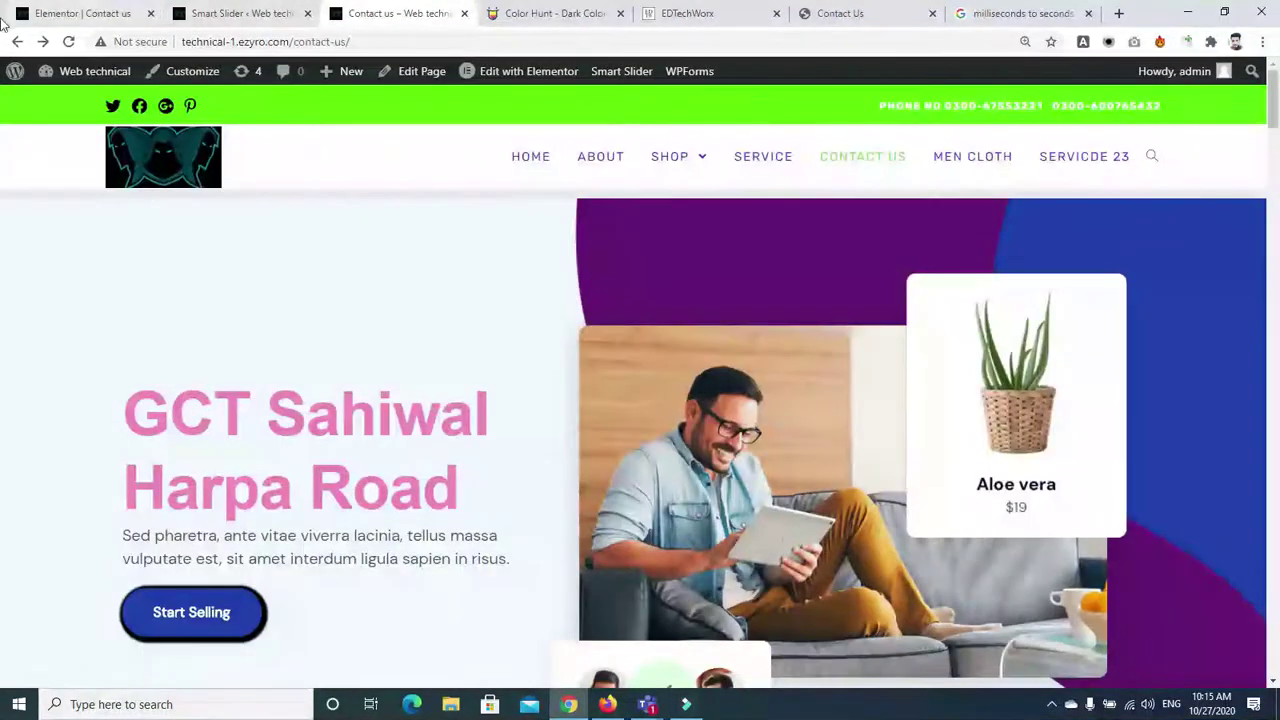
pyautogui.click(218, 14)
pyautogui.click(85, 14)
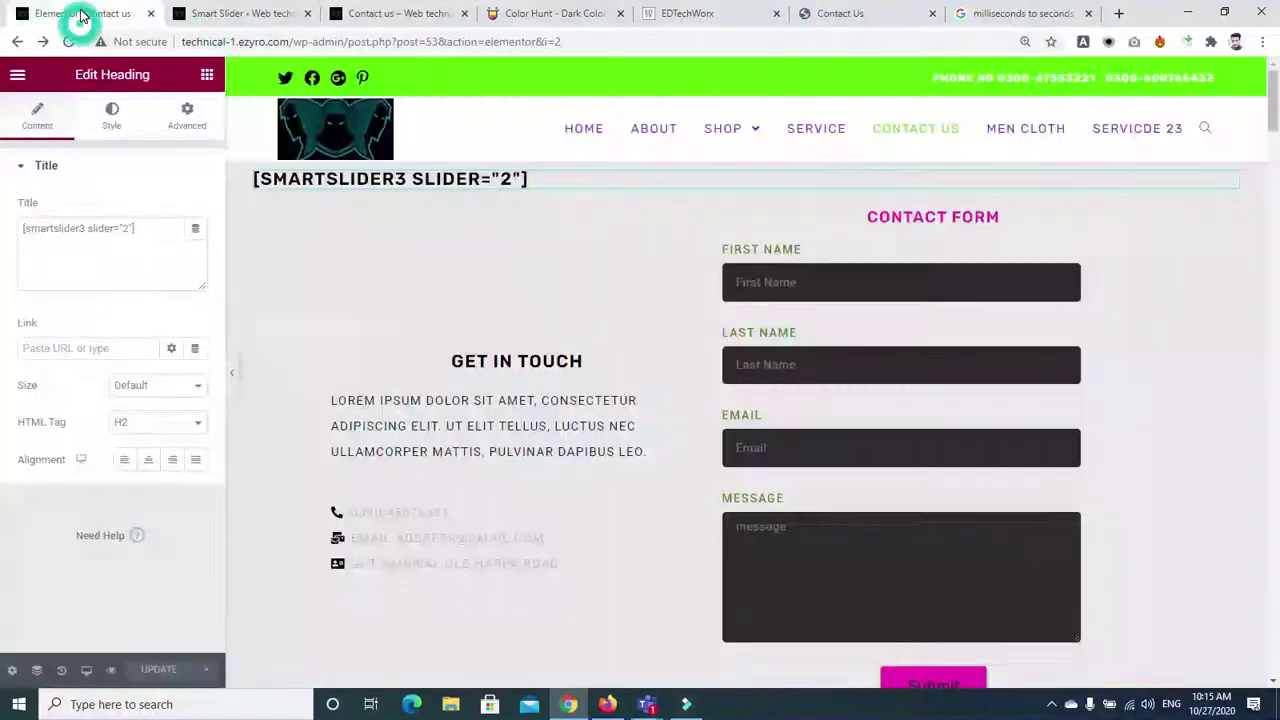
pyautogui.click(15, 43)
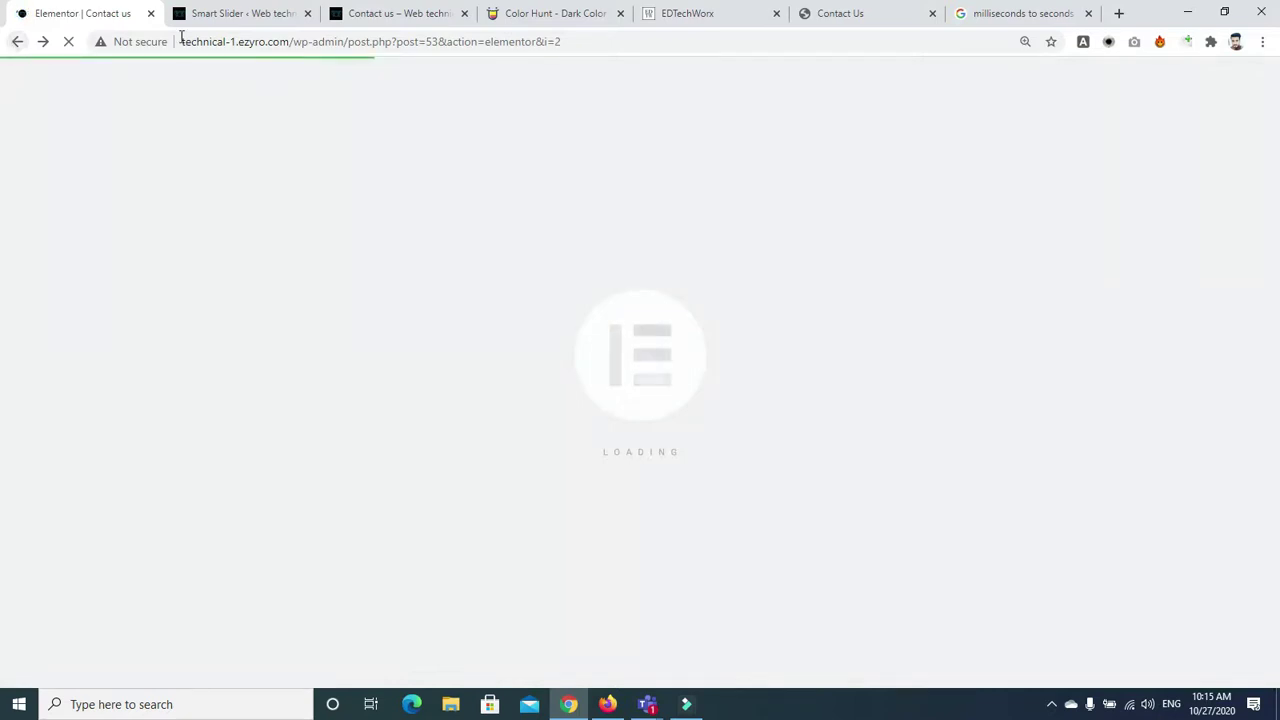
pyautogui.click(210, 13)
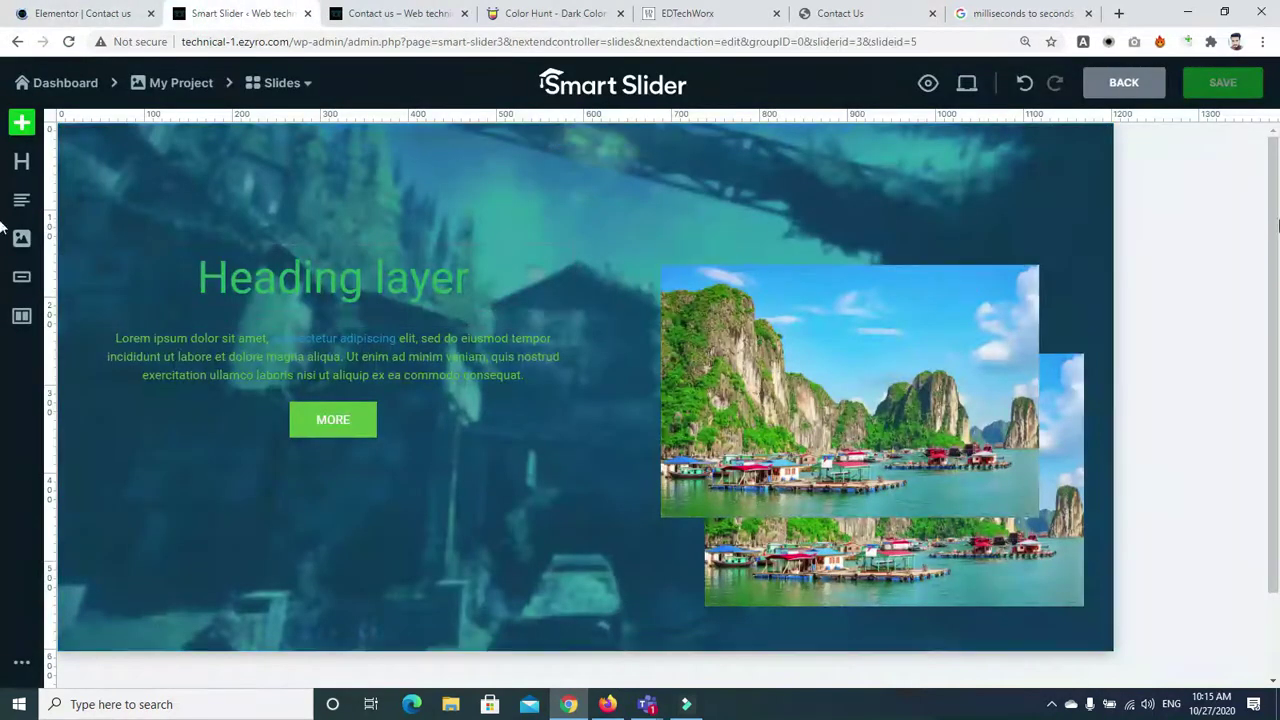
# Bring up the Google tab showing 1000 milliseconds converted to 1 second
pyautogui.click(1005, 13)
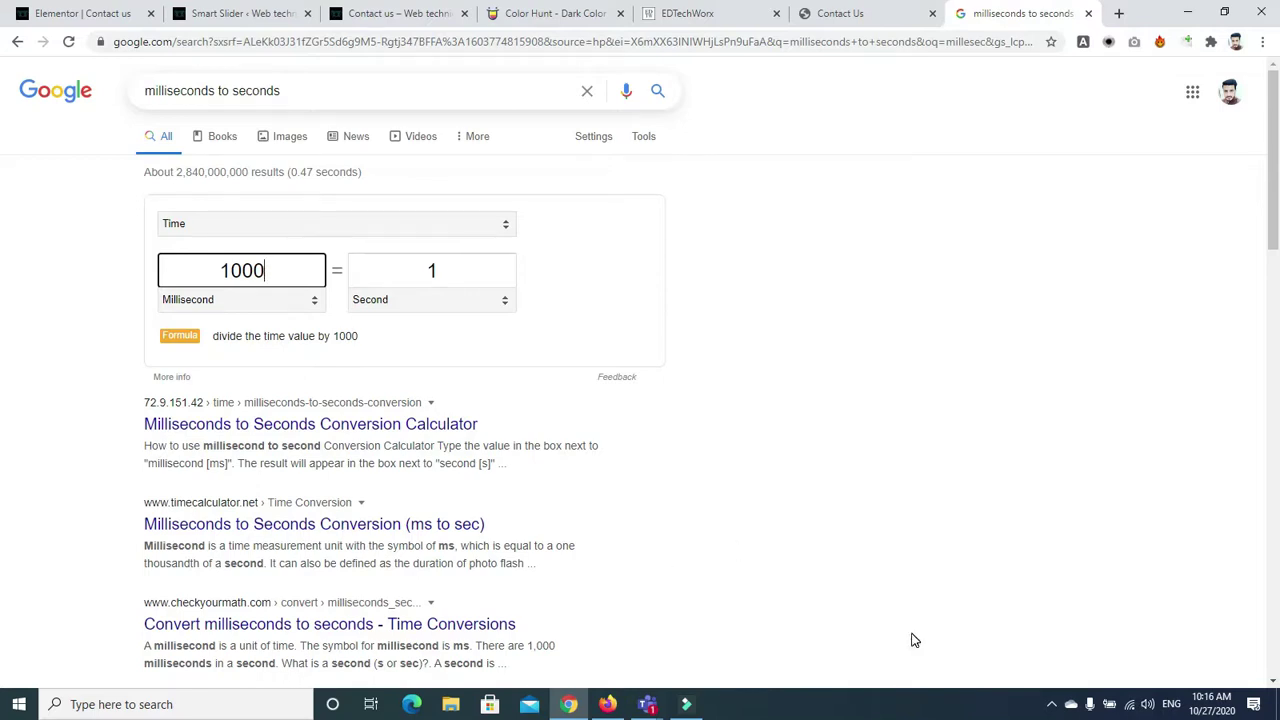
# View the live Contact us page, which still shows the GCT Sahiwal Harpa Road banner
pyautogui.click(222, 12)
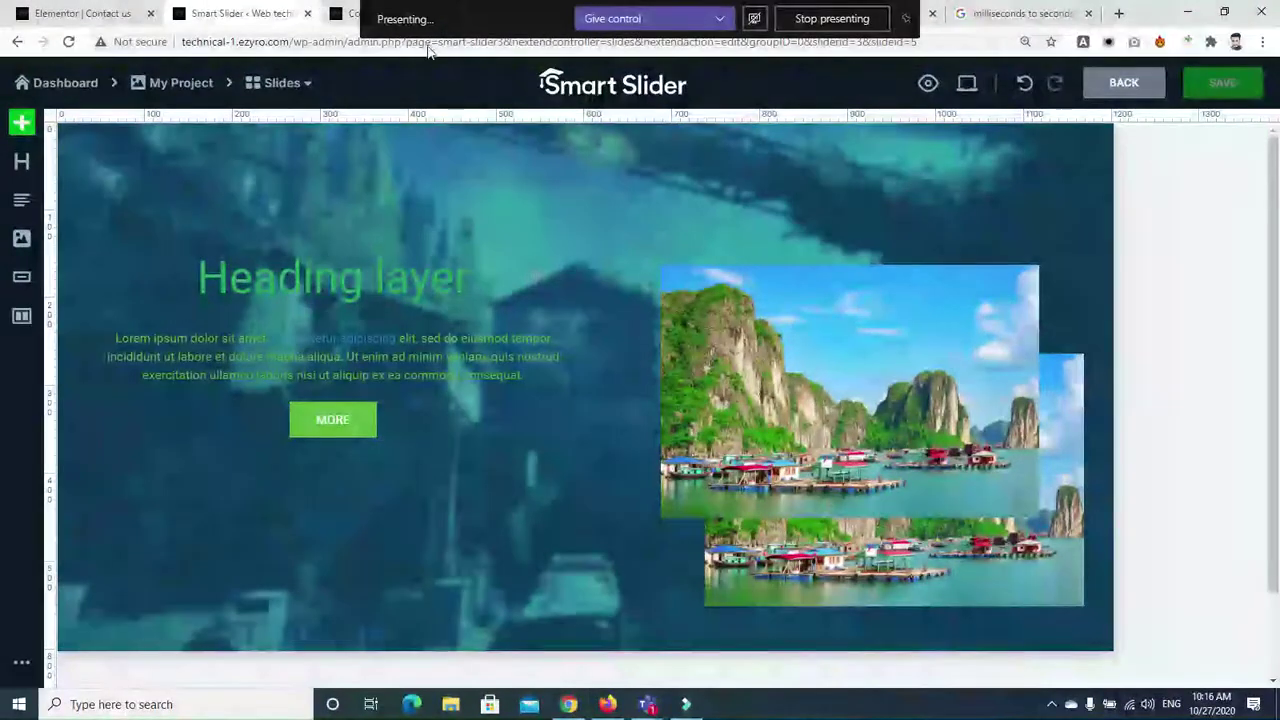
pyautogui.click(92, 13)
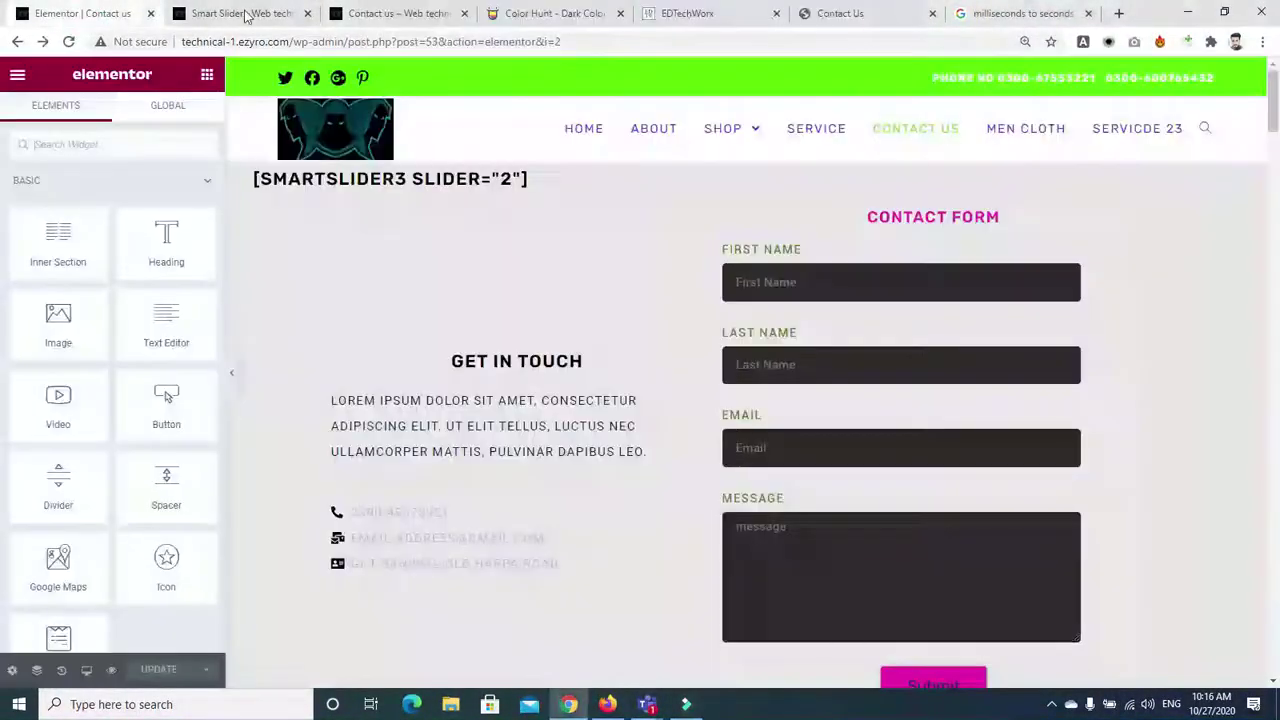
pyautogui.click(250, 14)
pyautogui.click(366, 16)
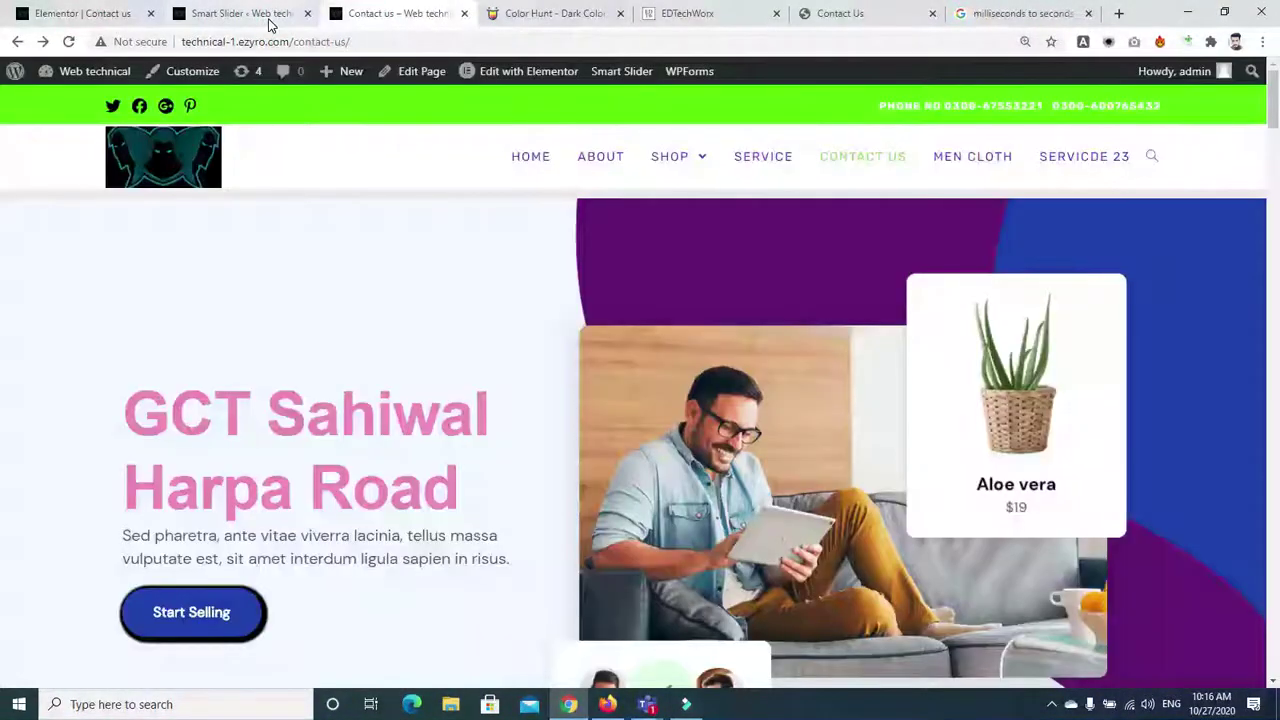
pyautogui.click(268, 20)
# Go back to My Project's slider overview and scroll to its Publish shortcode
pyautogui.click(1123, 86)
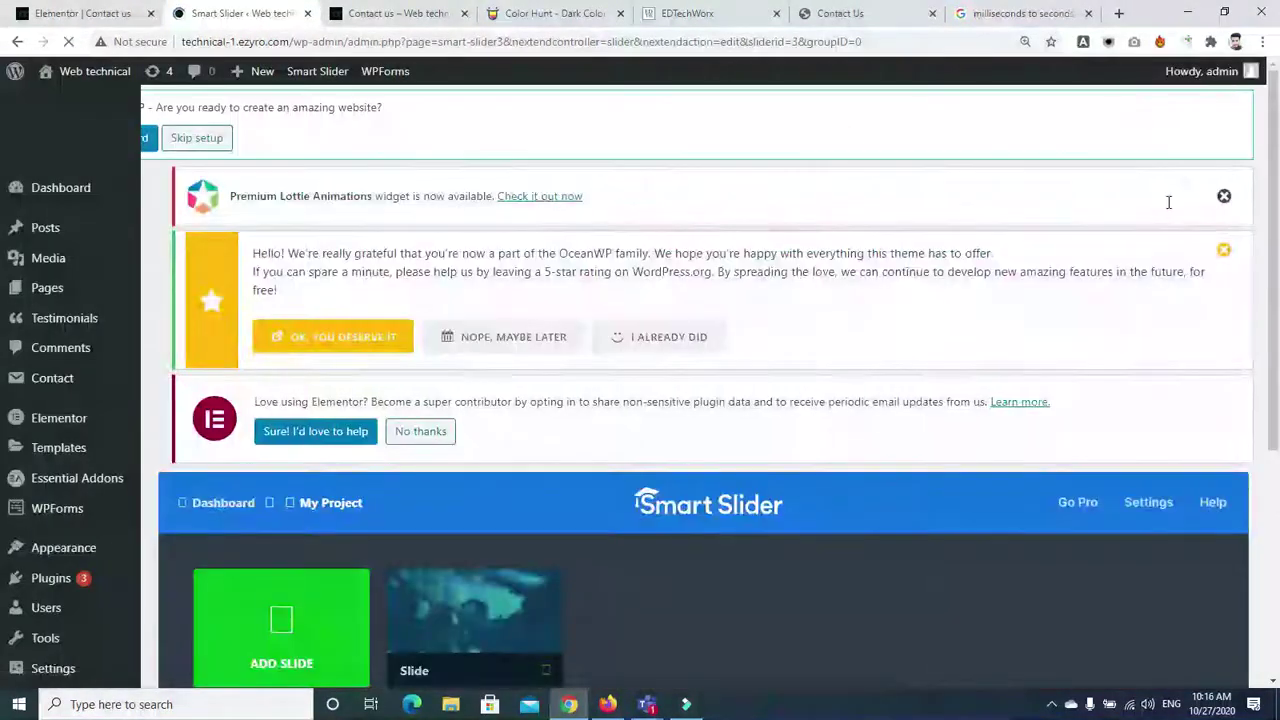
pyautogui.scroll(-3, 724, 288)
pyautogui.moveTo(475, 300)
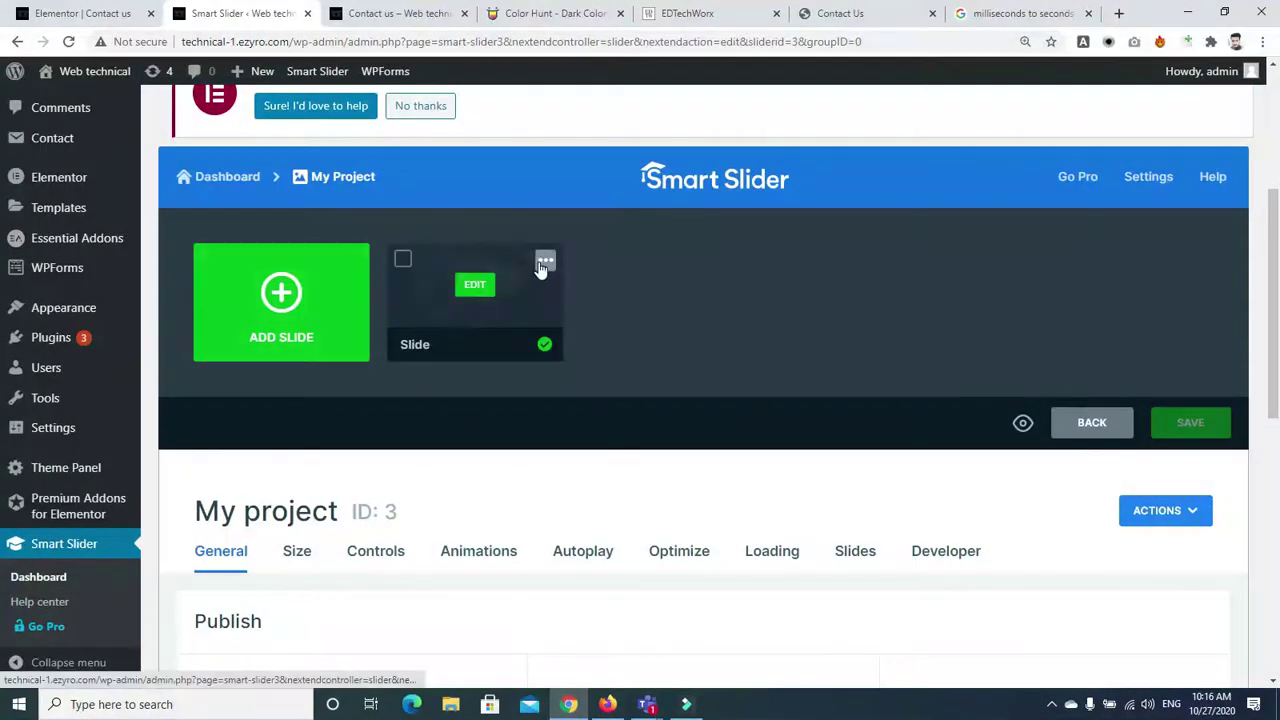
pyautogui.scroll(-3, 1270, 340)
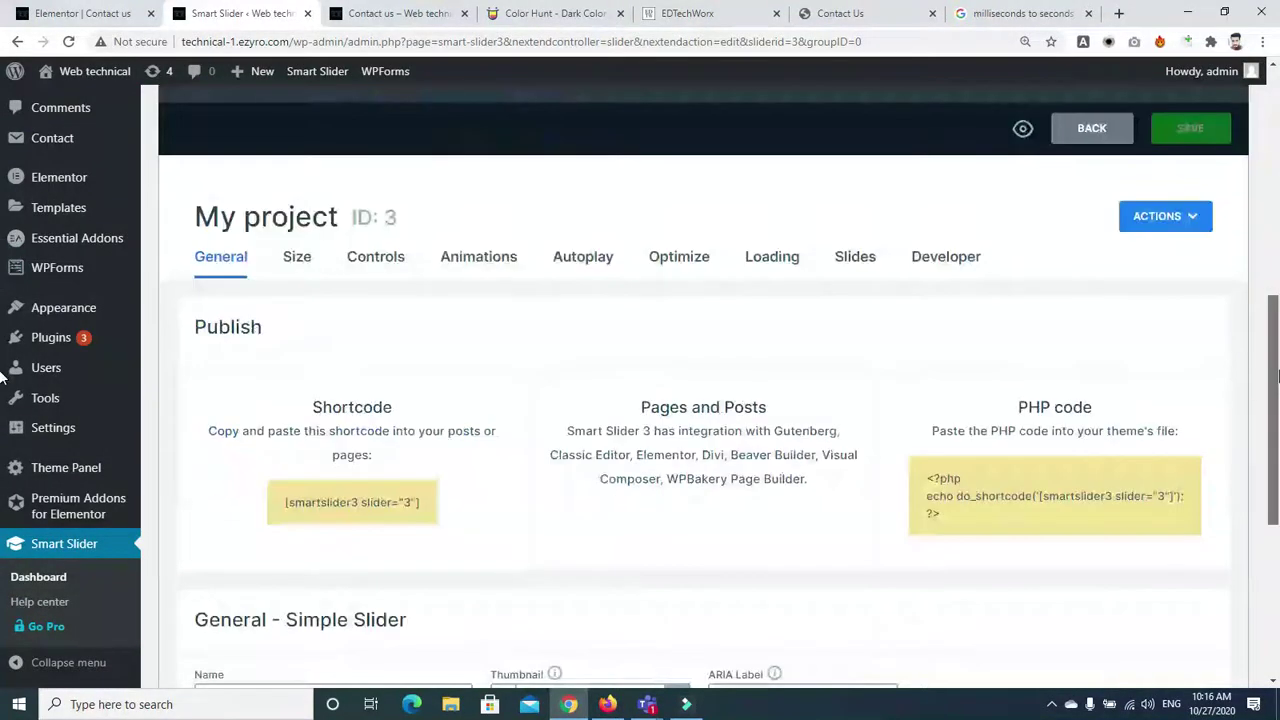
pyautogui.scroll(-1, 1270, 380)
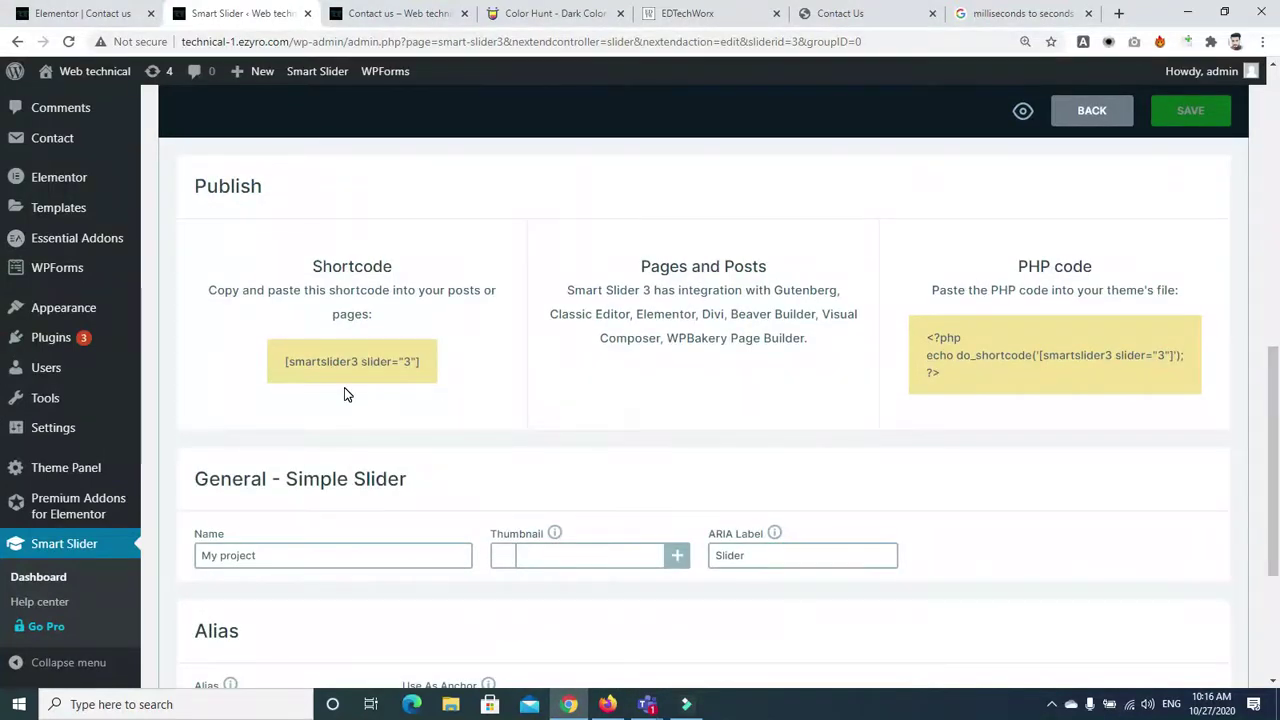
pyautogui.scroll(5, 1109, 313)
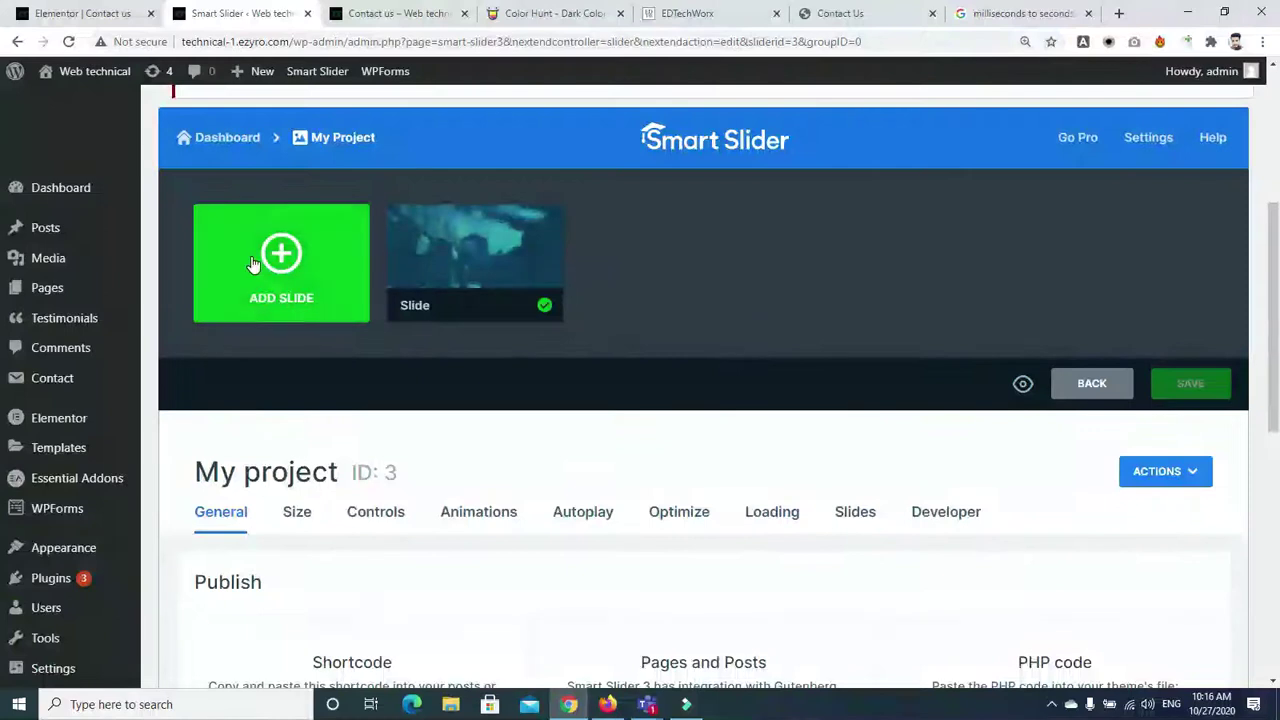
# Add a post slide from the 'You have Our Attention 3' post
pyautogui.click(350, 295)
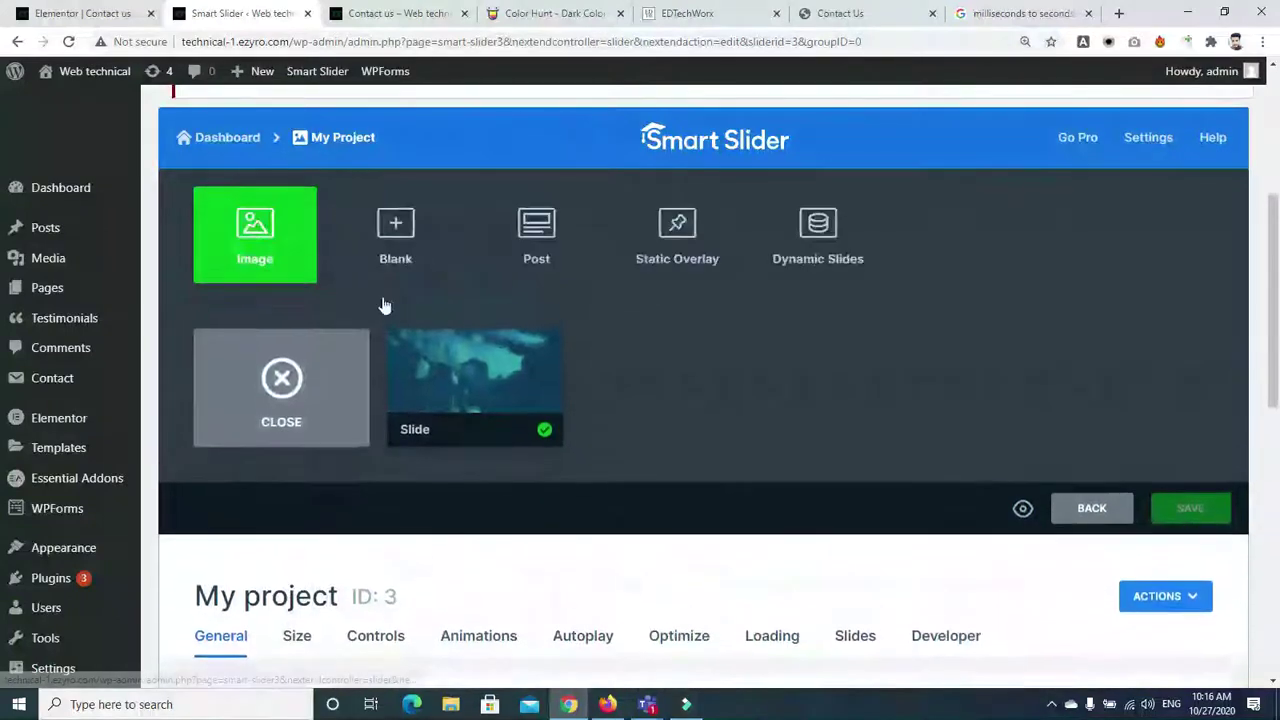
pyautogui.click(536, 240)
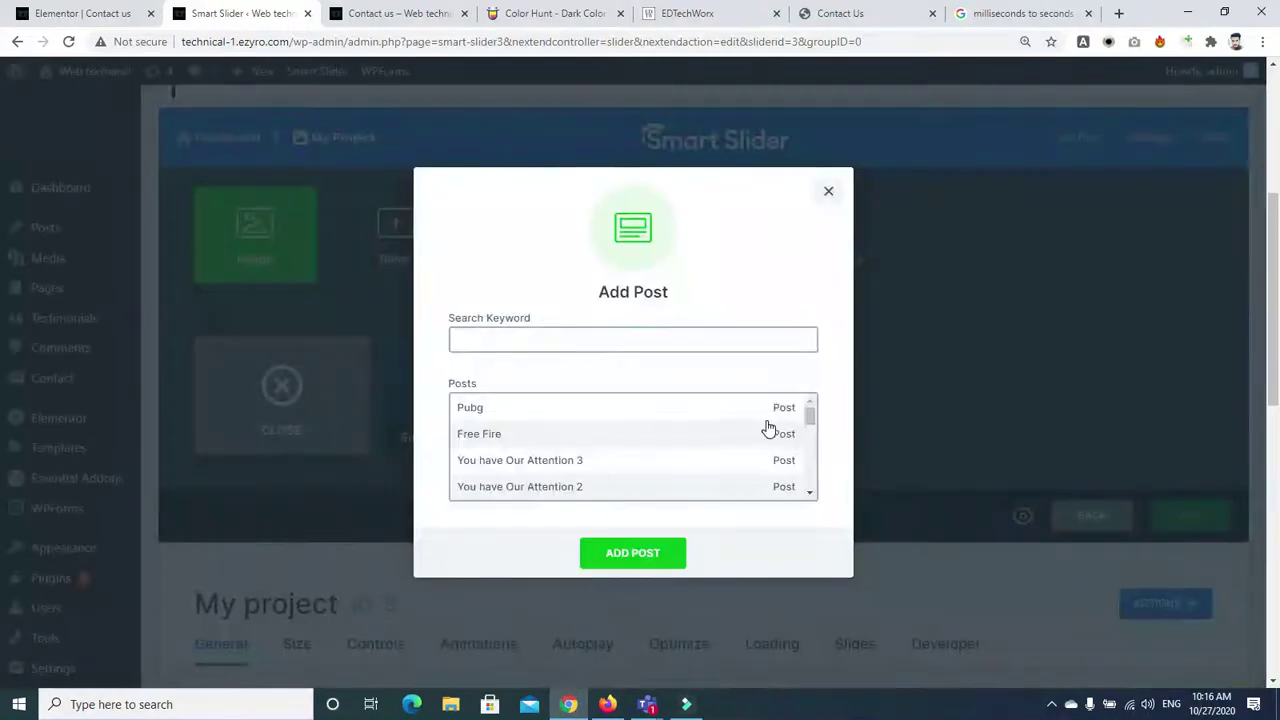
pyautogui.click(487, 414)
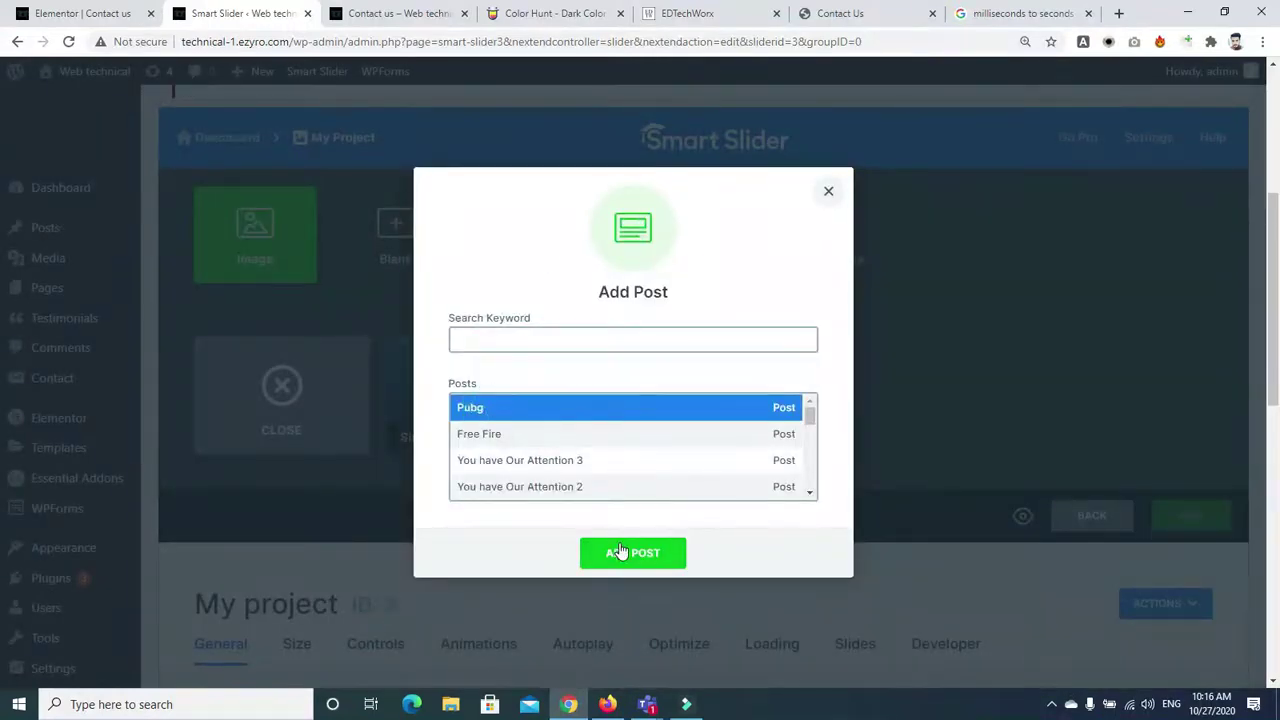
pyautogui.click(545, 465)
pyautogui.click(620, 553)
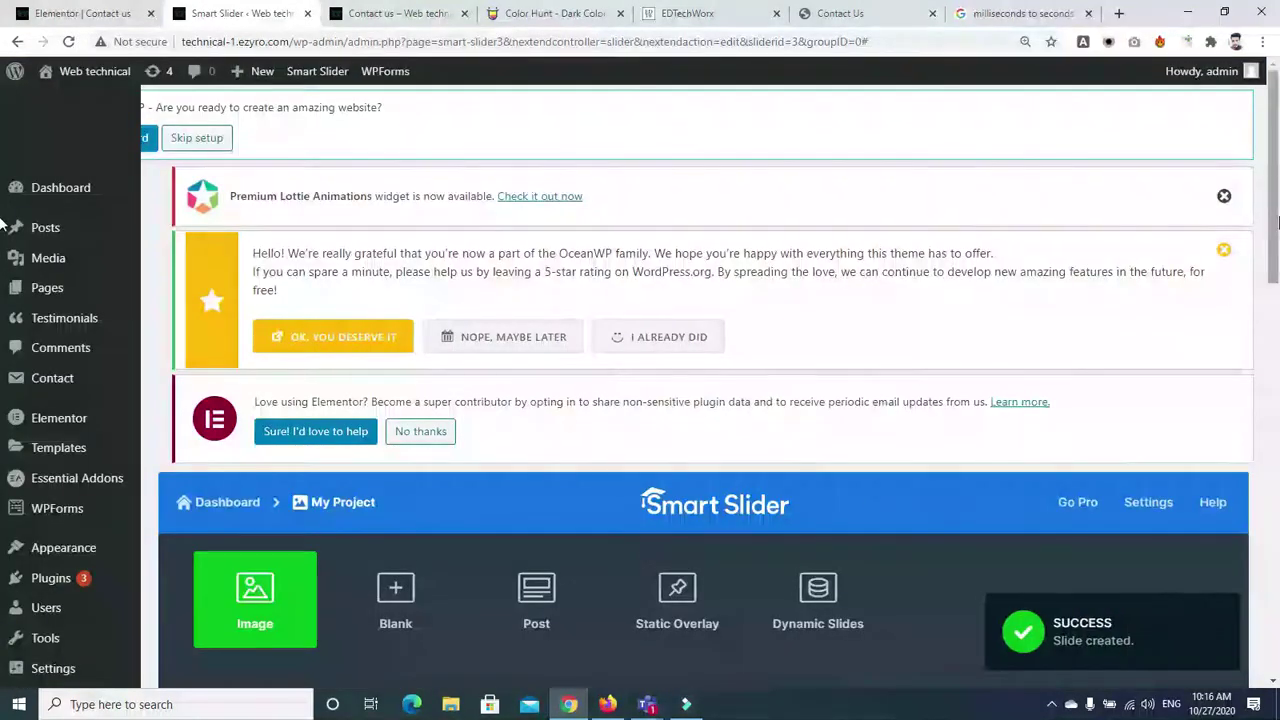
pyautogui.scroll(-3, 900, 450)
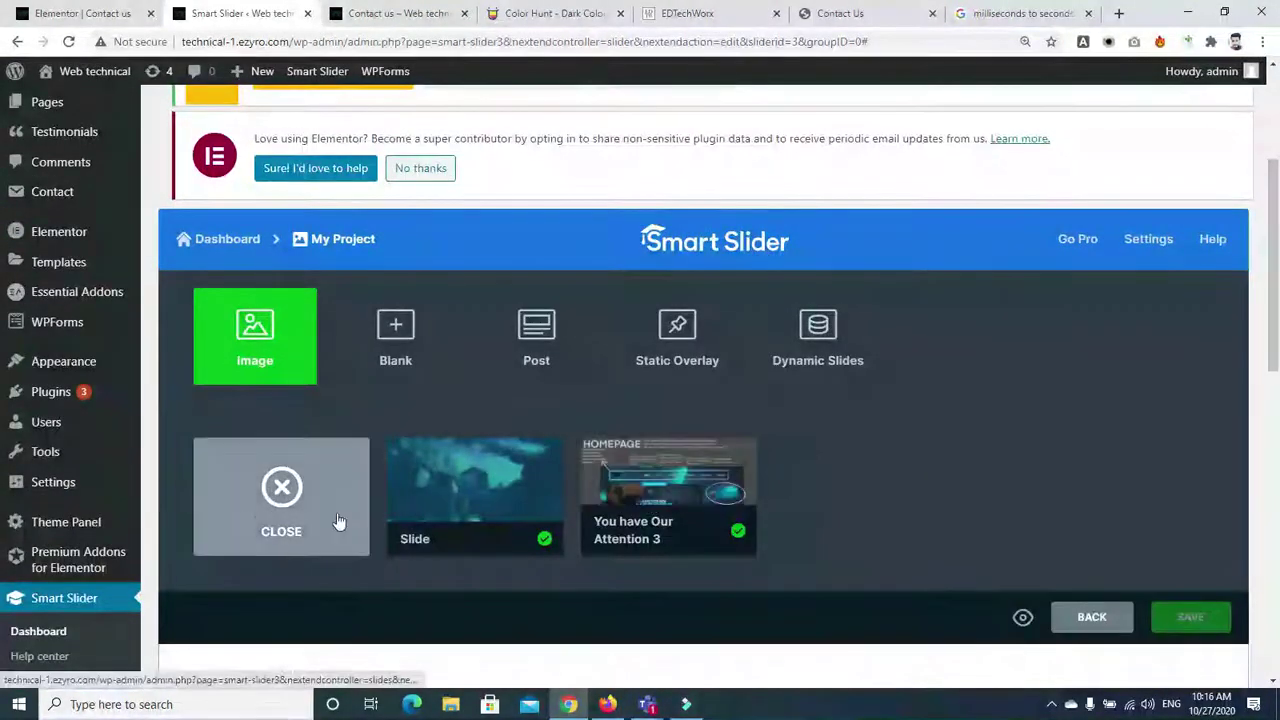
pyautogui.click(281, 488)
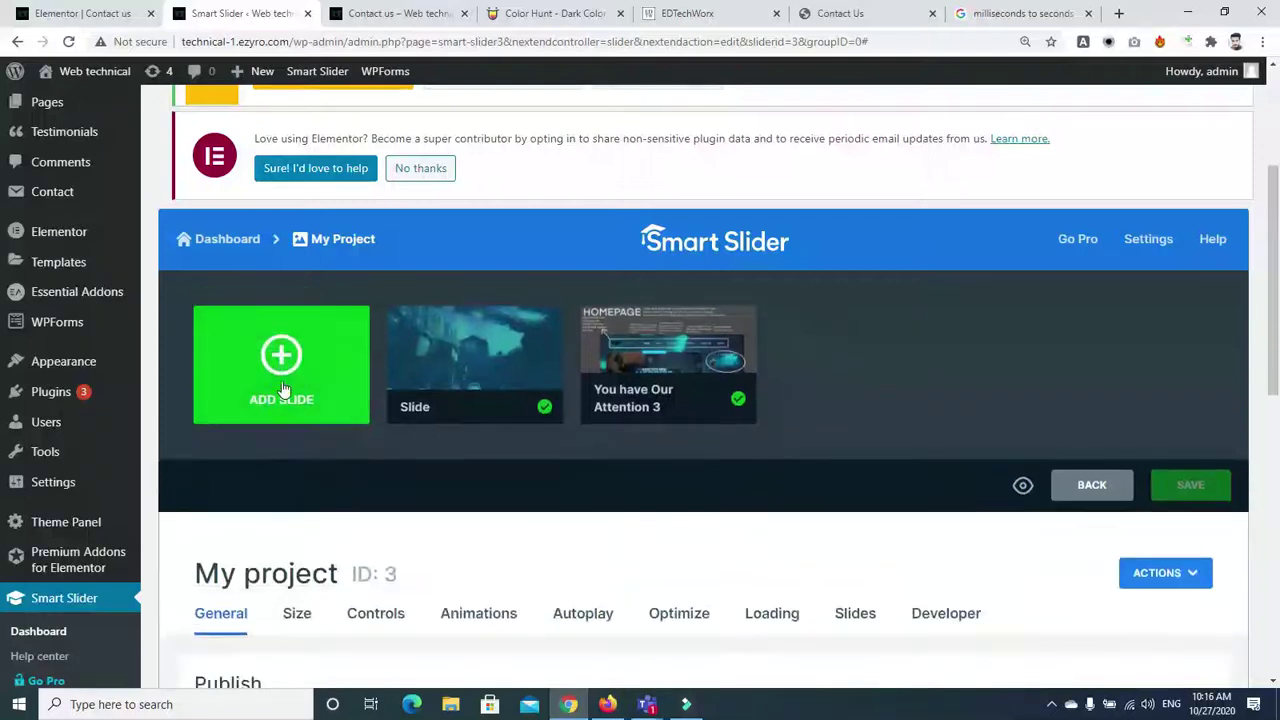
# Add a second post slide from the 'Free Fire' post
pyautogui.click(283, 392)
pyautogui.click(556, 346)
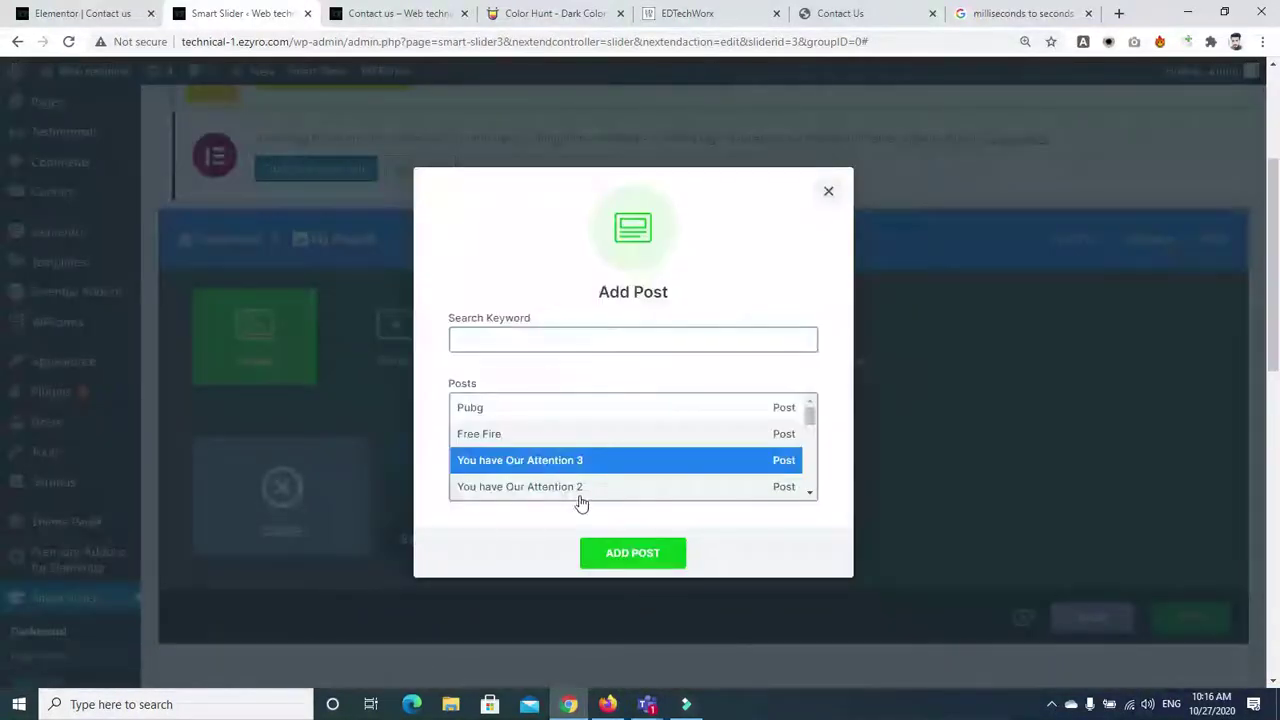
pyautogui.click(505, 436)
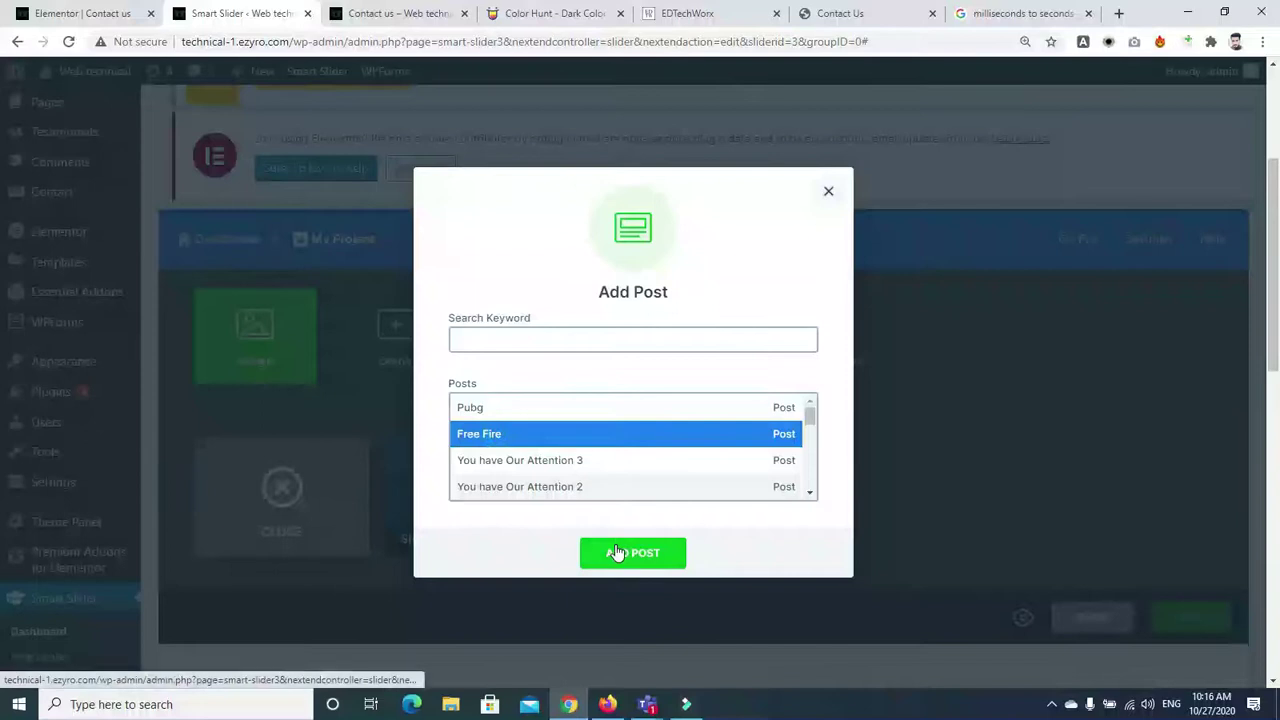
pyautogui.click(614, 554)
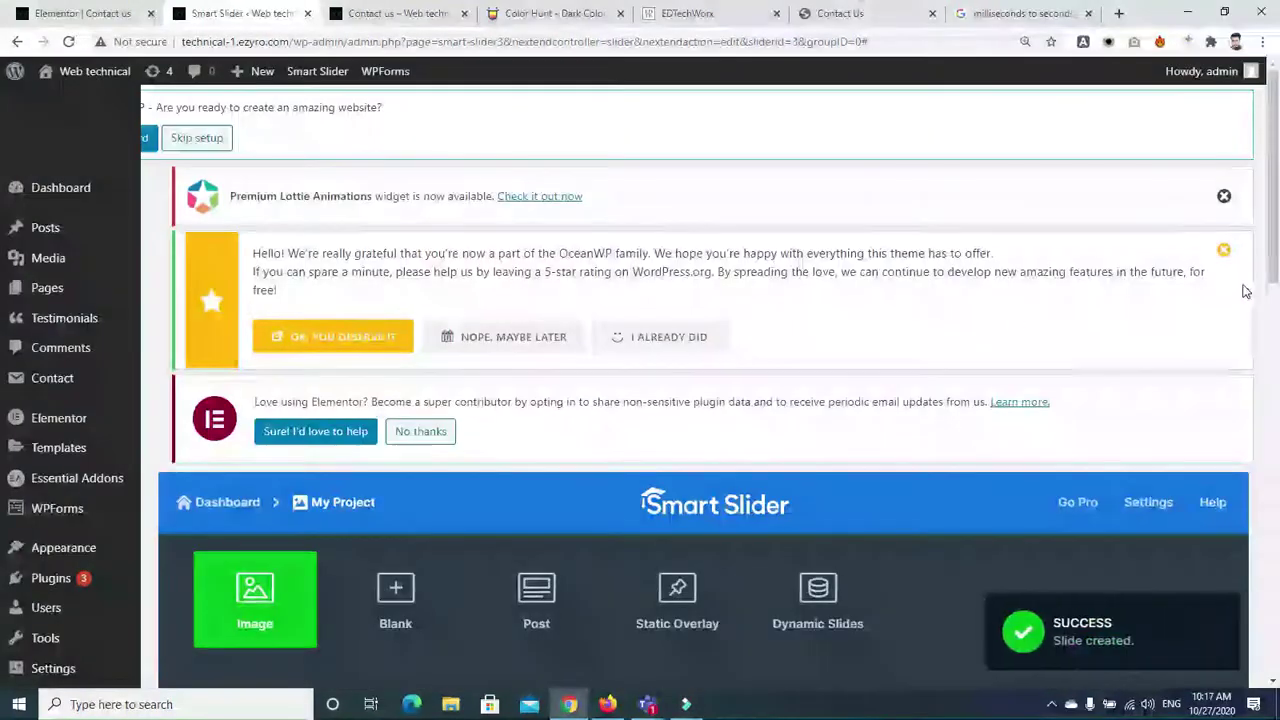
# Select the slider's shortcode and go to the Elementor Contact us editor
pyautogui.scroll(-5, 1050, 362)
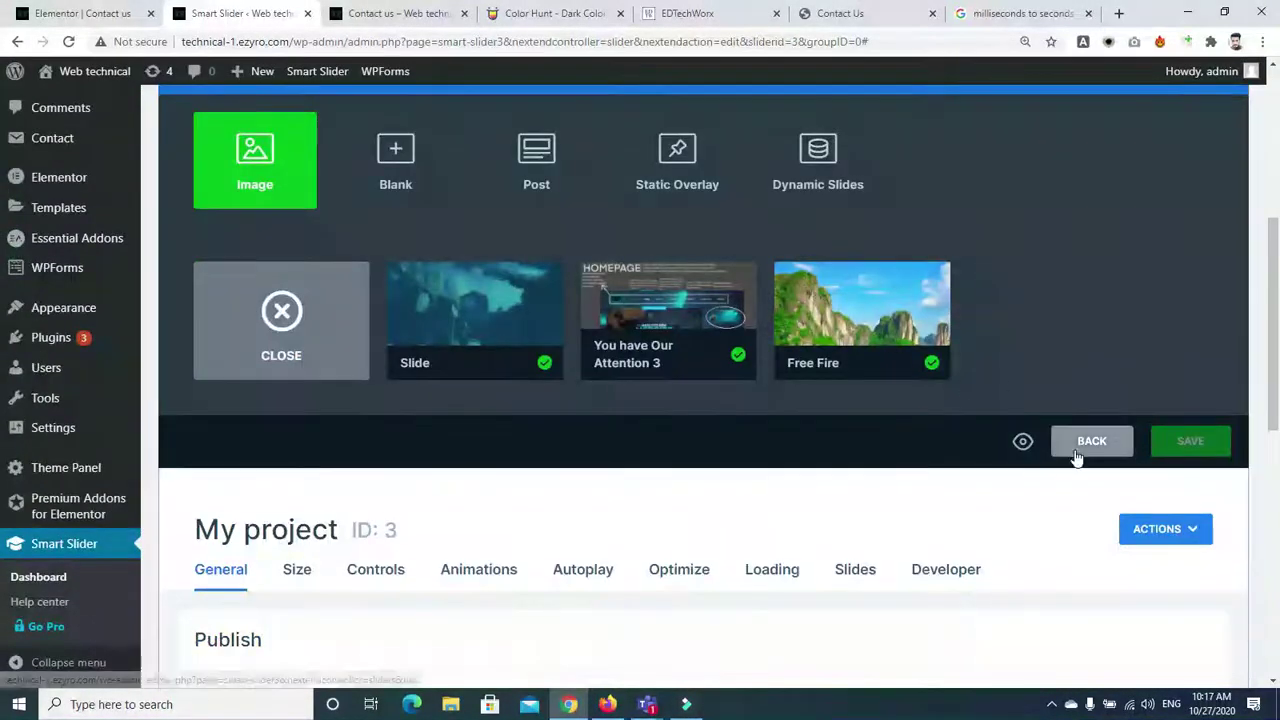
pyautogui.scroll(-4, 697, 269)
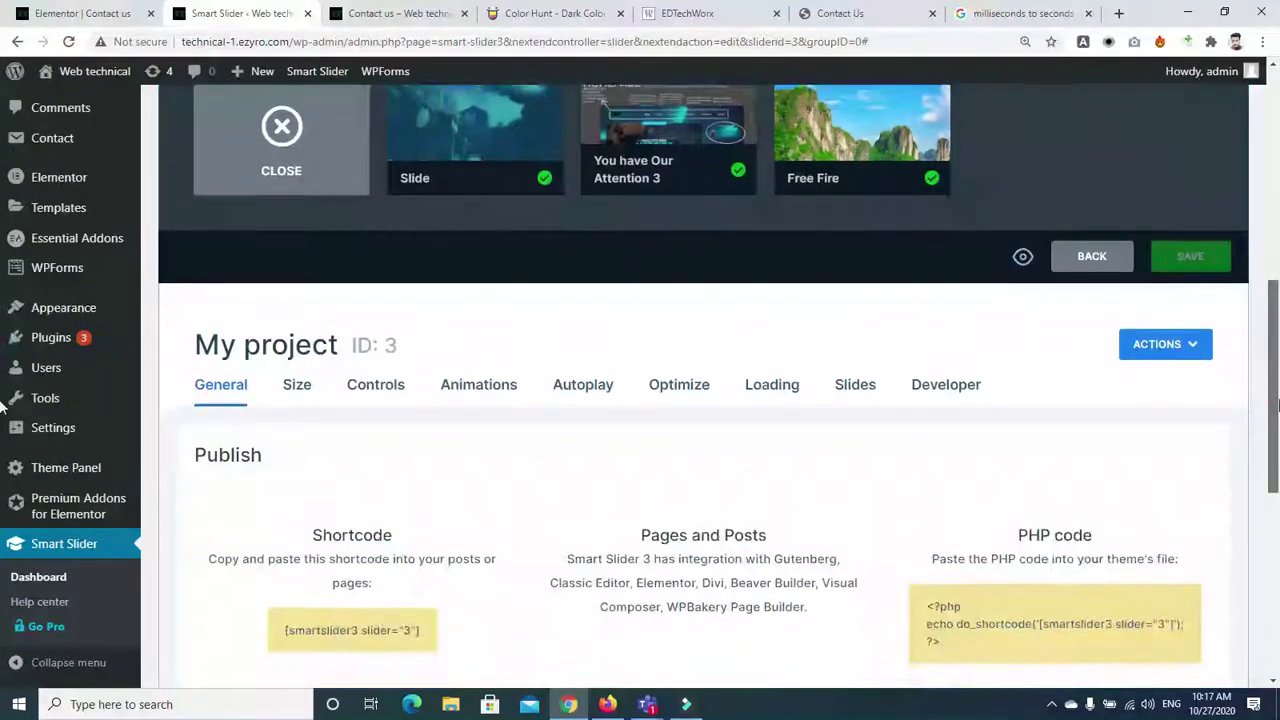
pyautogui.moveTo(282, 472); pyautogui.dragTo(429, 466)
pyautogui.hotkey('ctrl', 'c')
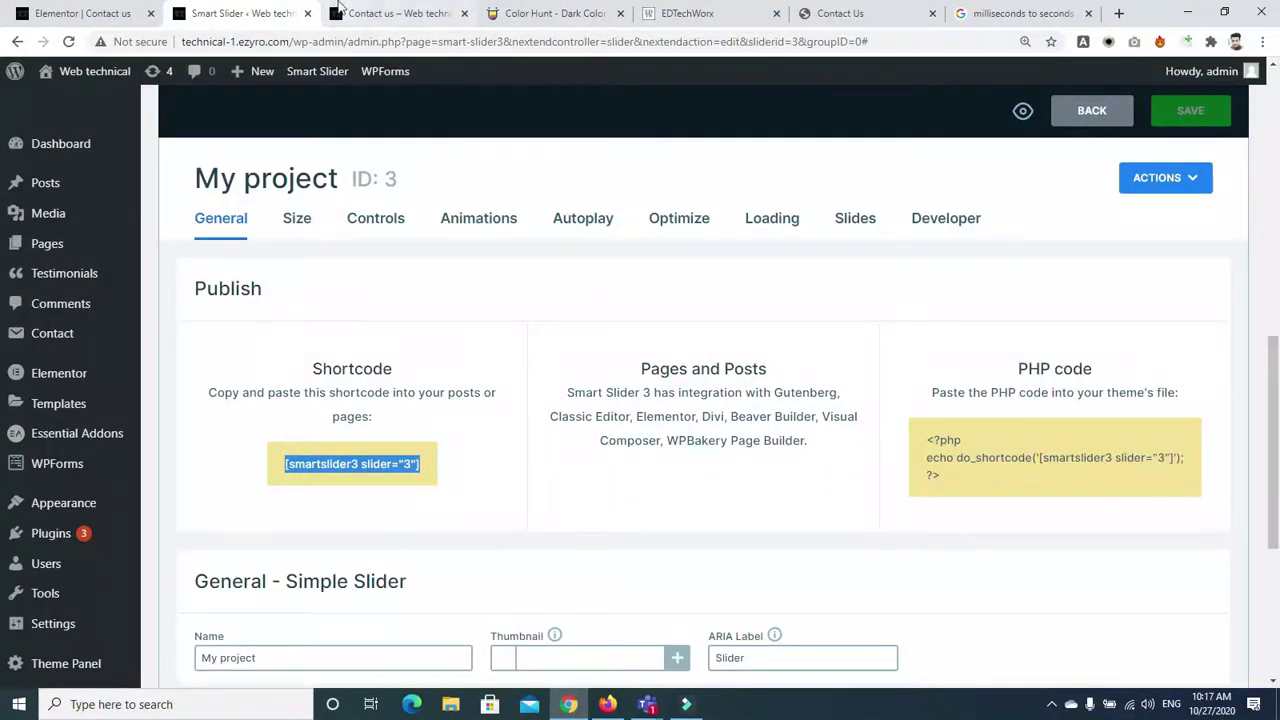
pyautogui.click(362, 13)
pyautogui.click(77, 18)
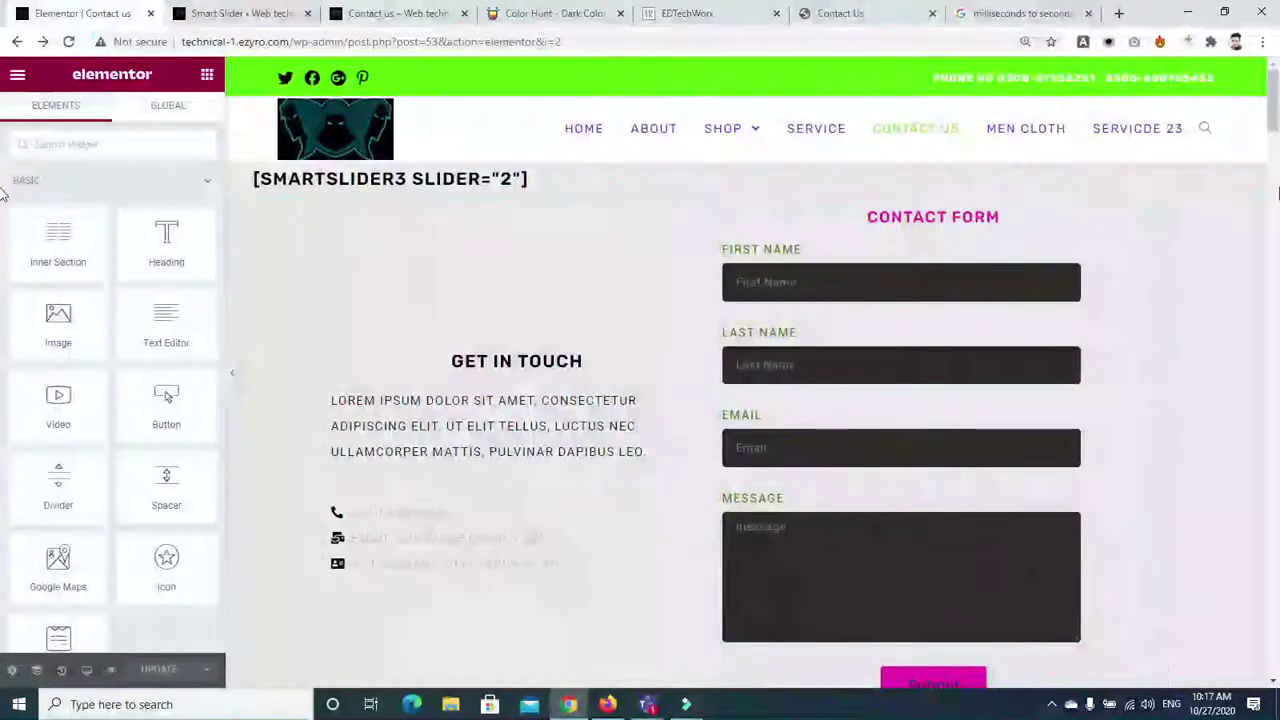
# Replace the heading's title text with [smartslider3 slider="3"] and update the Contact us page
pyautogui.click(724, 152)
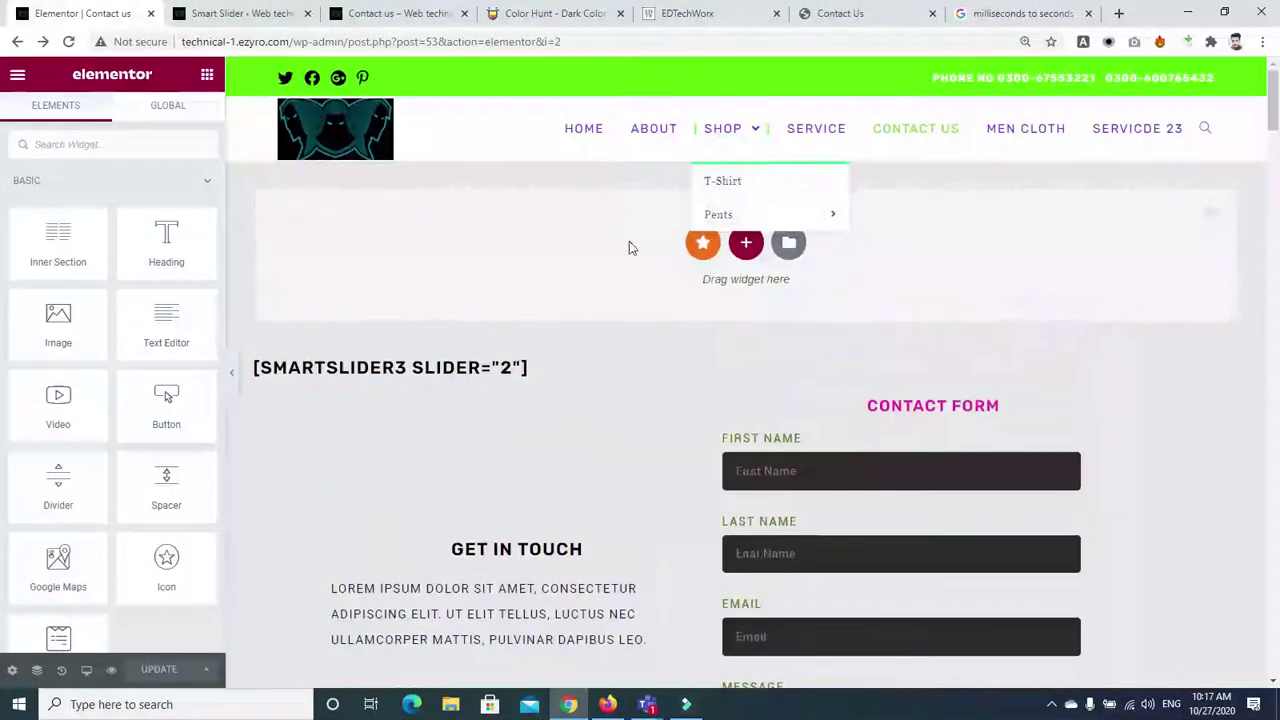
pyautogui.click(500, 367)
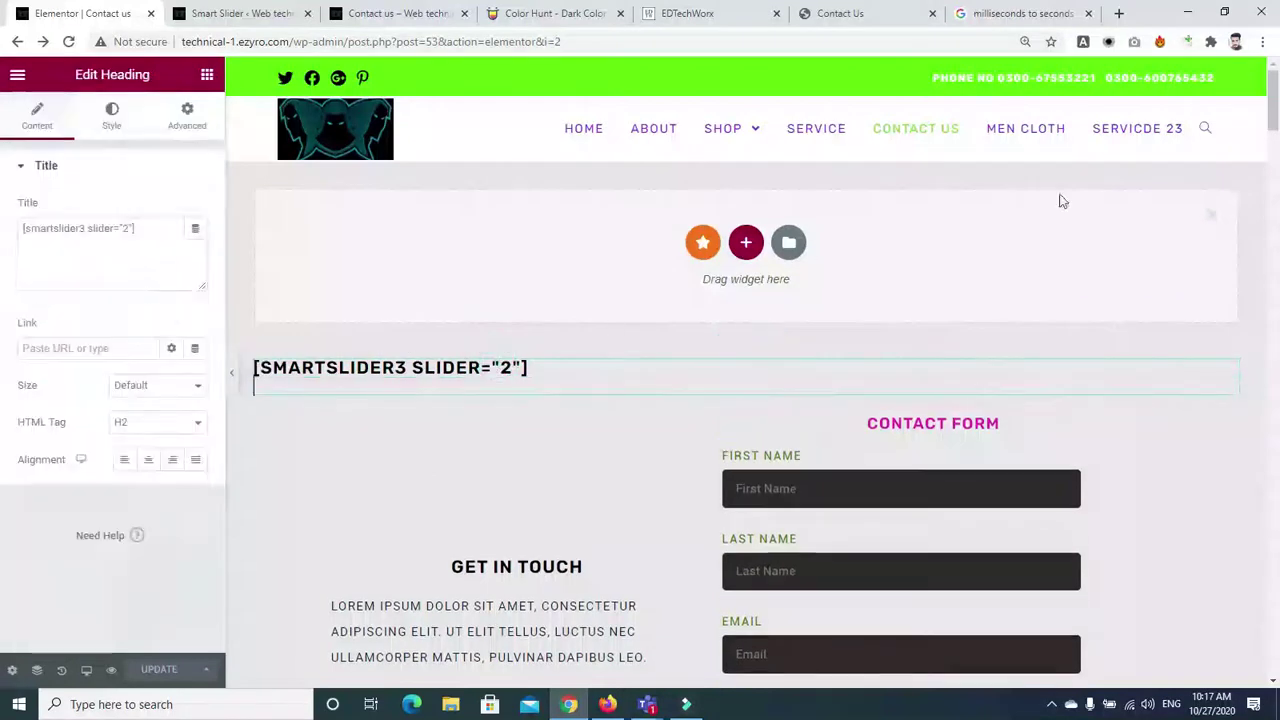
pyautogui.click(1213, 218)
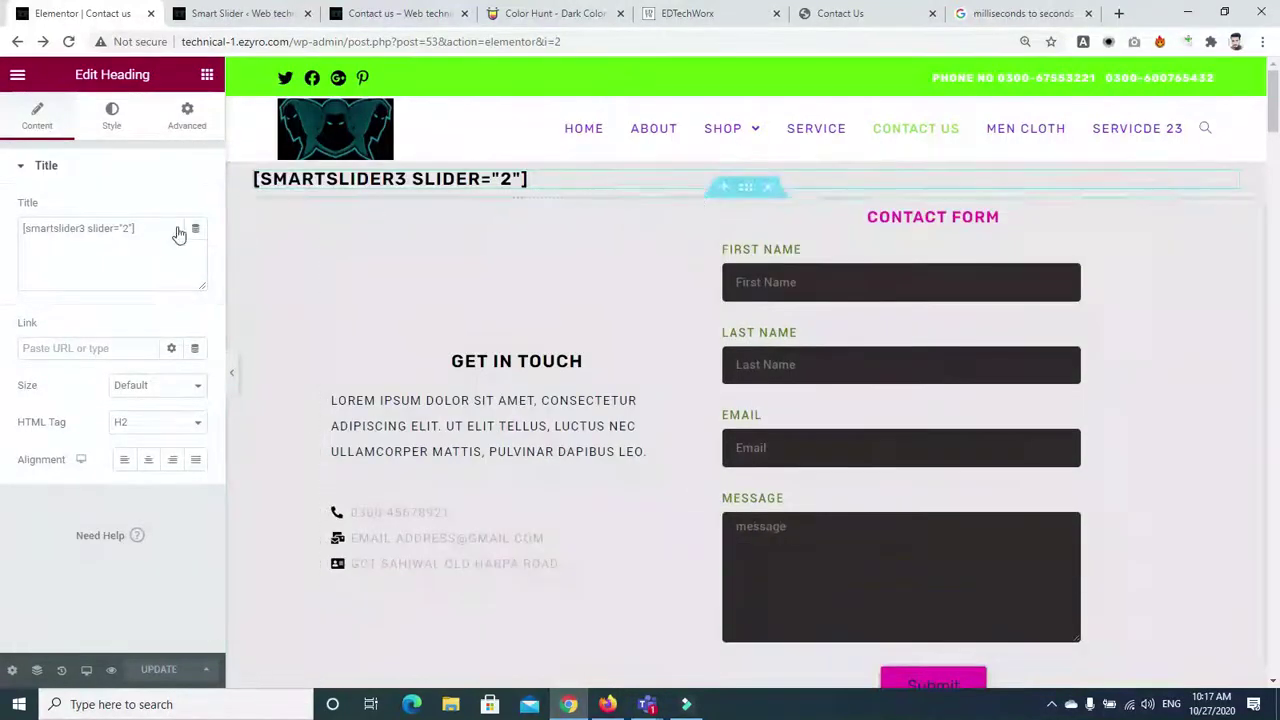
pyautogui.tripleClick(176, 227)
pyautogui.hotkey('ctrl', 'v')
pyautogui.click(170, 669)
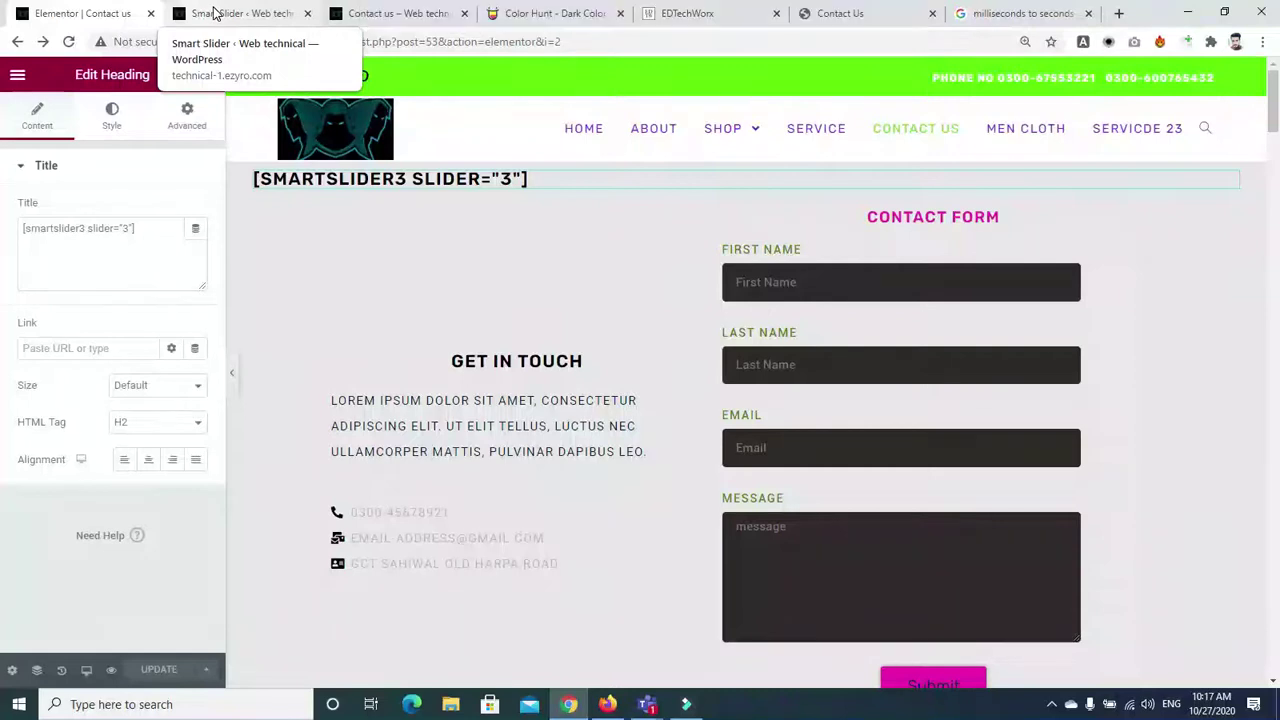
pyautogui.click(406, 13)
# Reload the live Contact us page and check the My Project slider with its green heading, MORE button and island photos
pyautogui.click(70, 44)
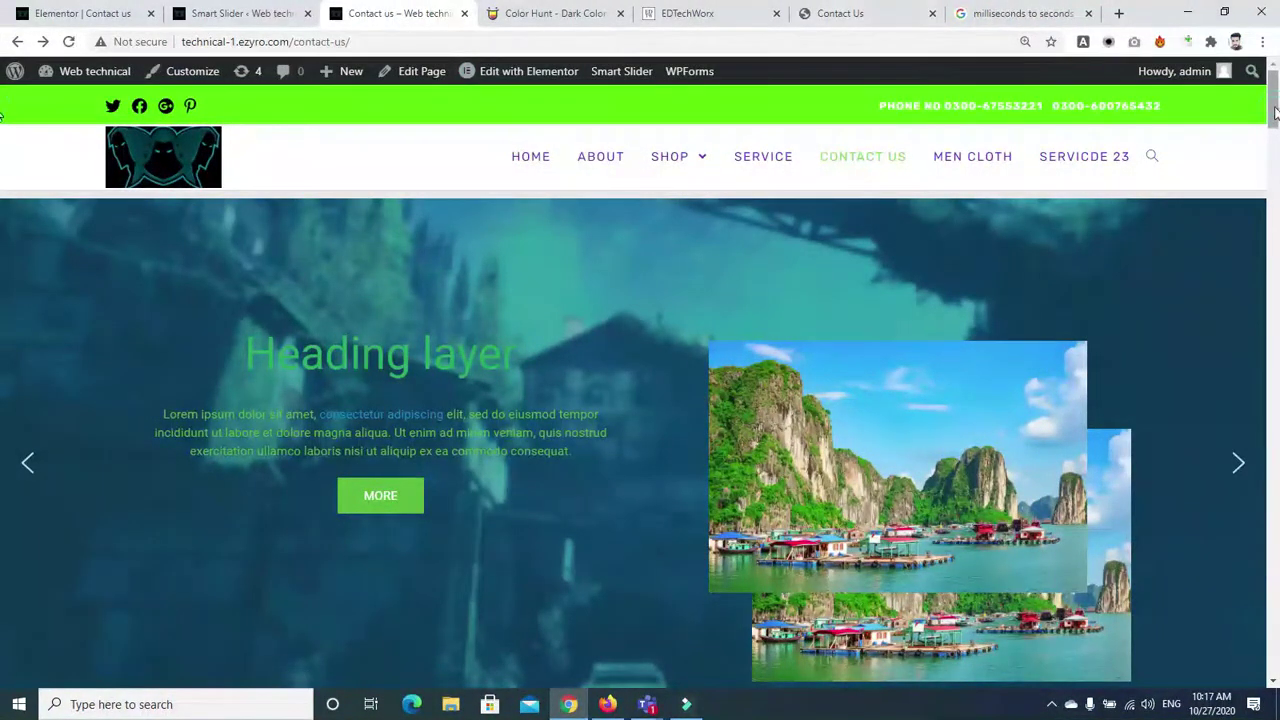
pyautogui.scroll(-5, 2, 140)
pyautogui.scroll(5, 2, 140)
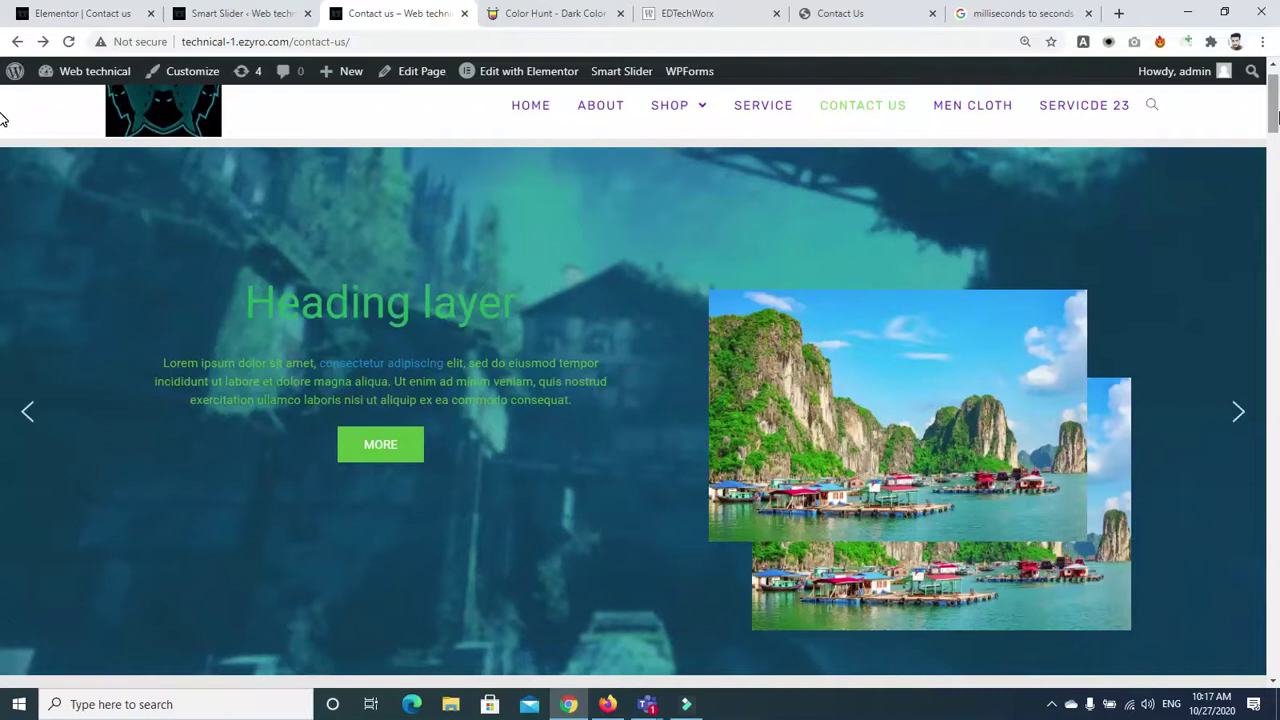
# Cycle the Contact us slider through its slides, including Free Fire and Heading layer
pyautogui.click(1237, 410)
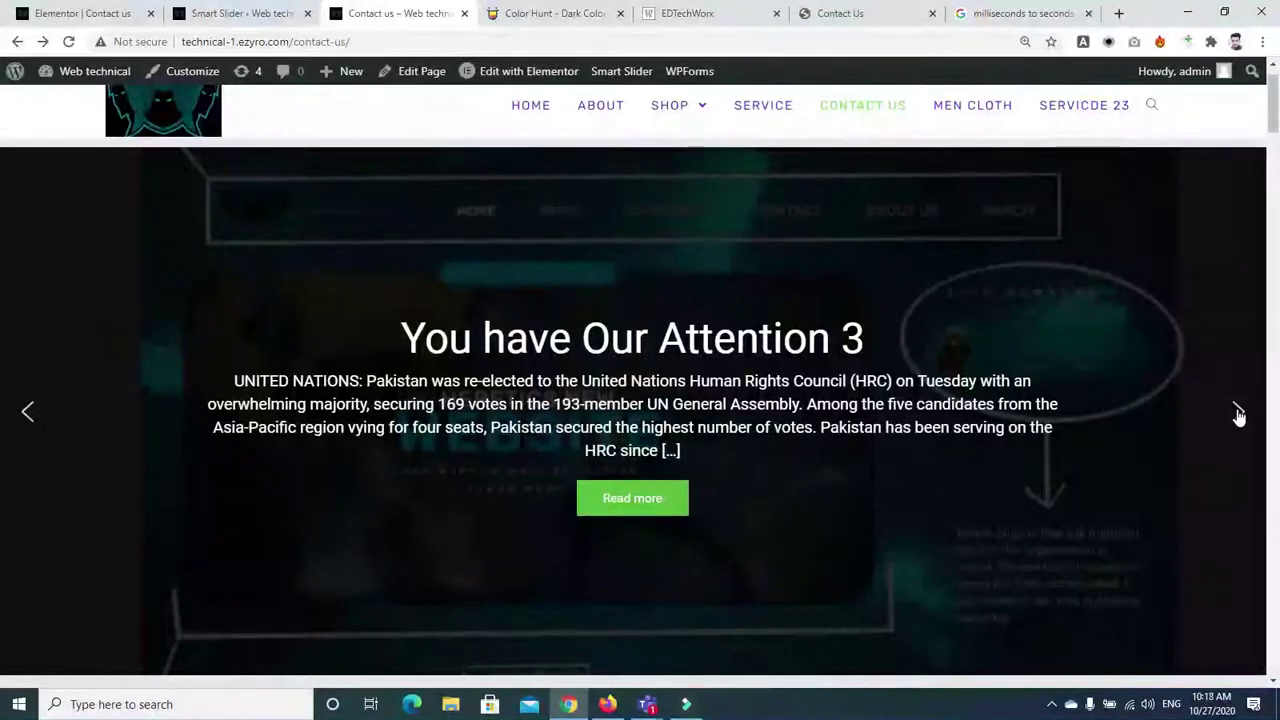
pyautogui.click(1237, 410)
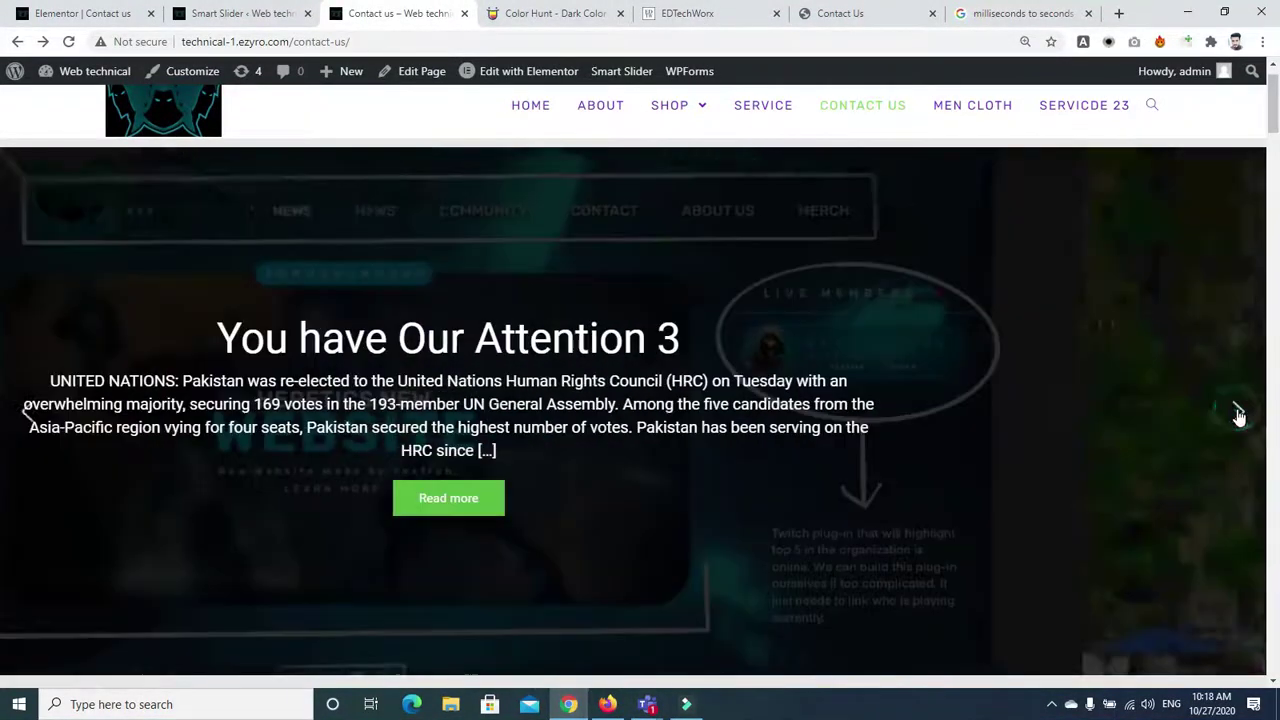
pyautogui.click(1237, 410)
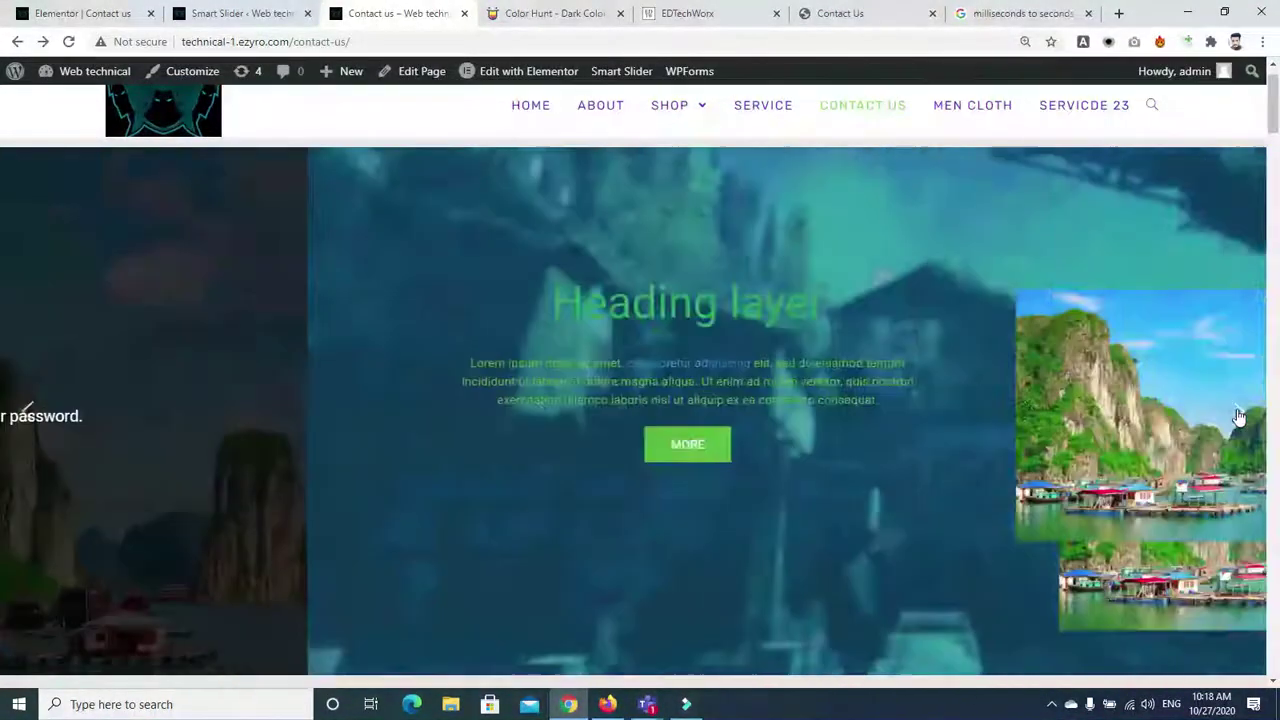
pyautogui.click(1237, 412)
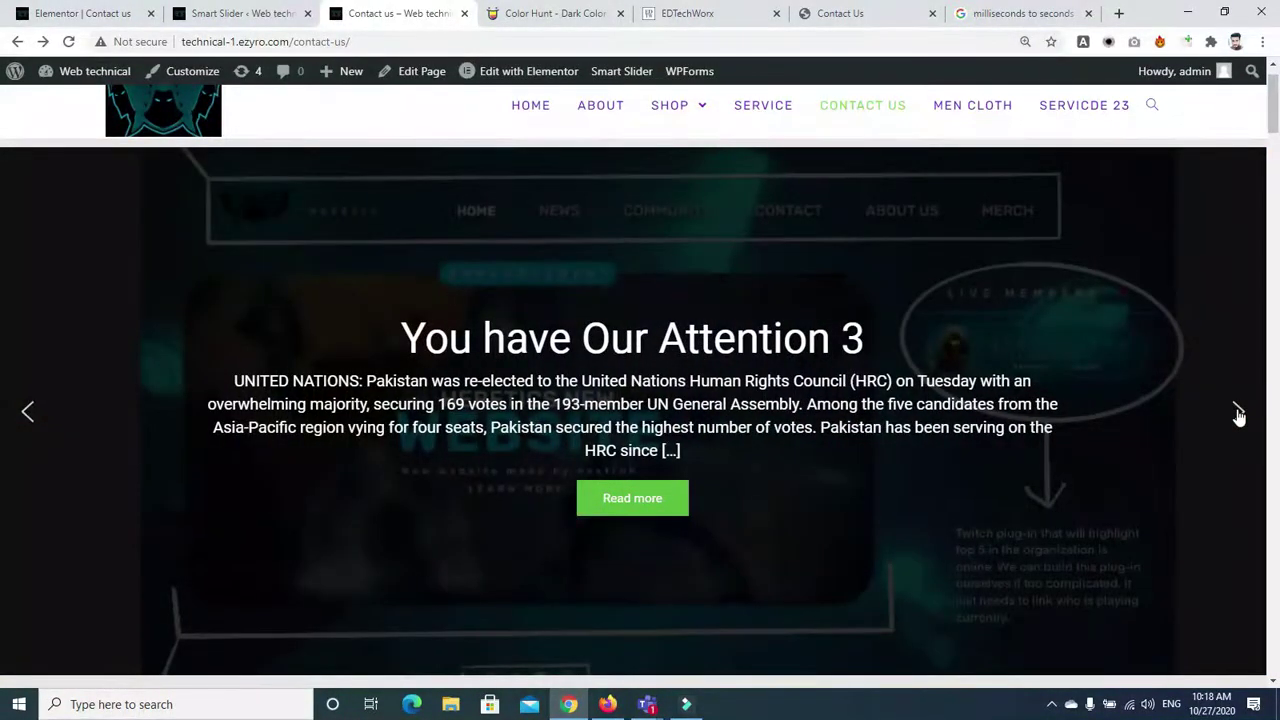
# Open the full 'You have Our Attention 3' post from its slide, then return to Contact us
pyautogui.click(634, 511)
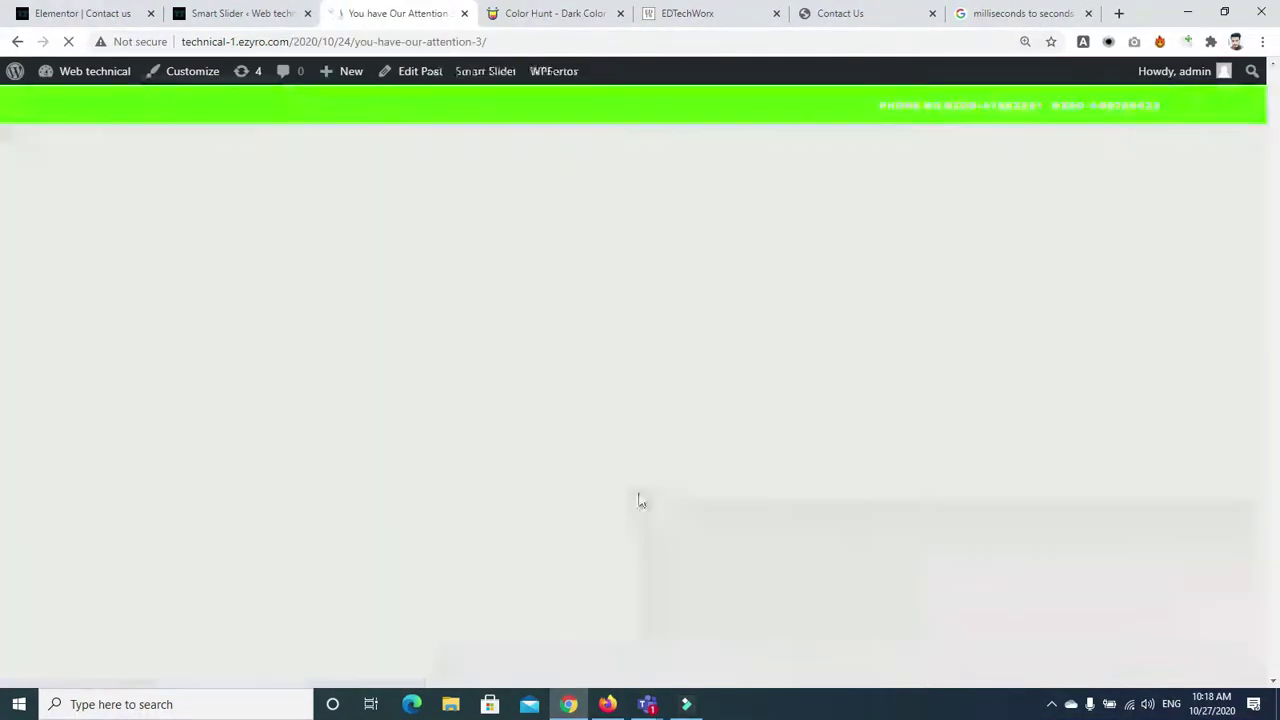
pyautogui.scroll(-10, 1237, 594)
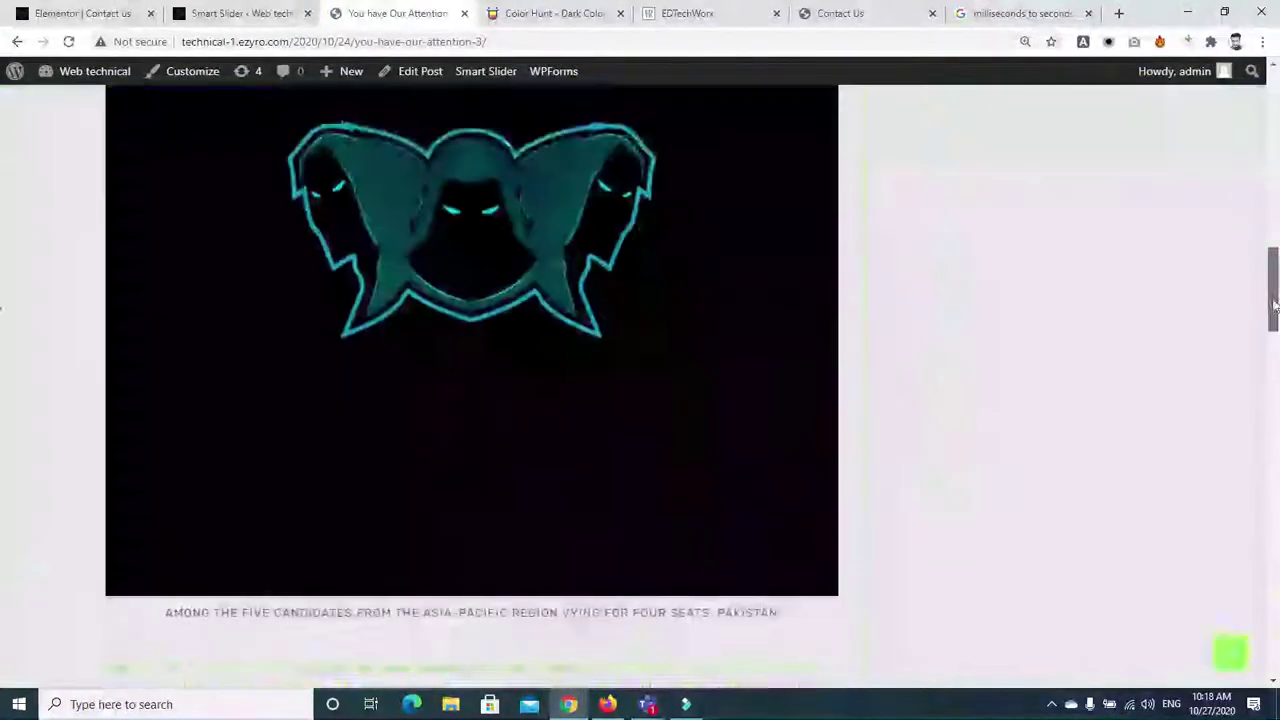
pyautogui.moveTo(1273, 300); pyautogui.dragTo(1272, 110)
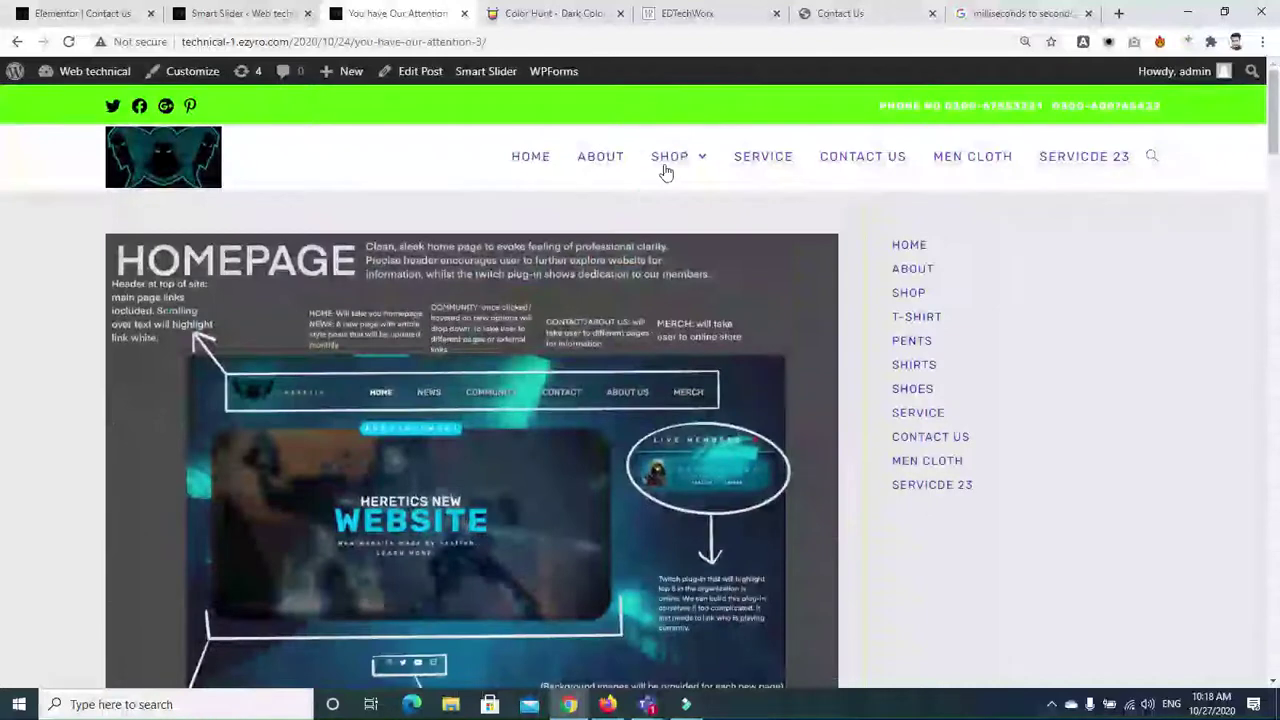
pyautogui.click(17, 42)
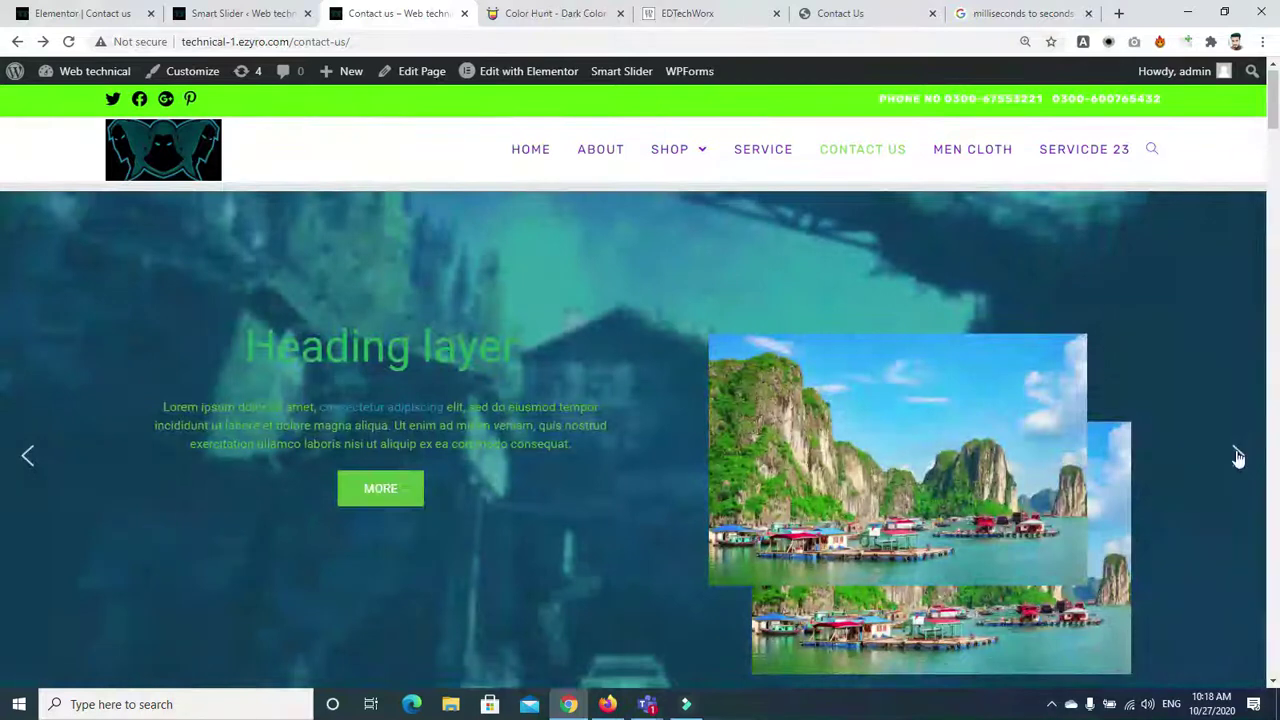
# Cycle through every slide again, then return to the My project slider settings
pyautogui.click(1238, 456)
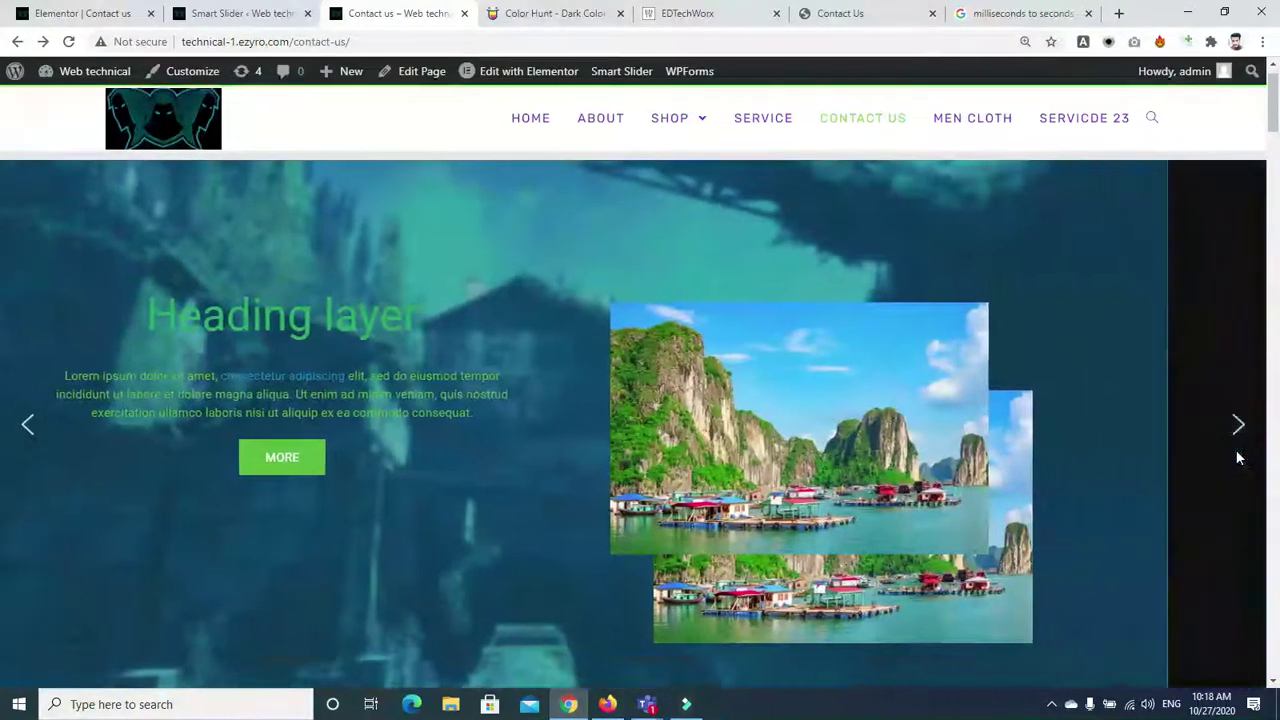
pyautogui.click(1238, 428)
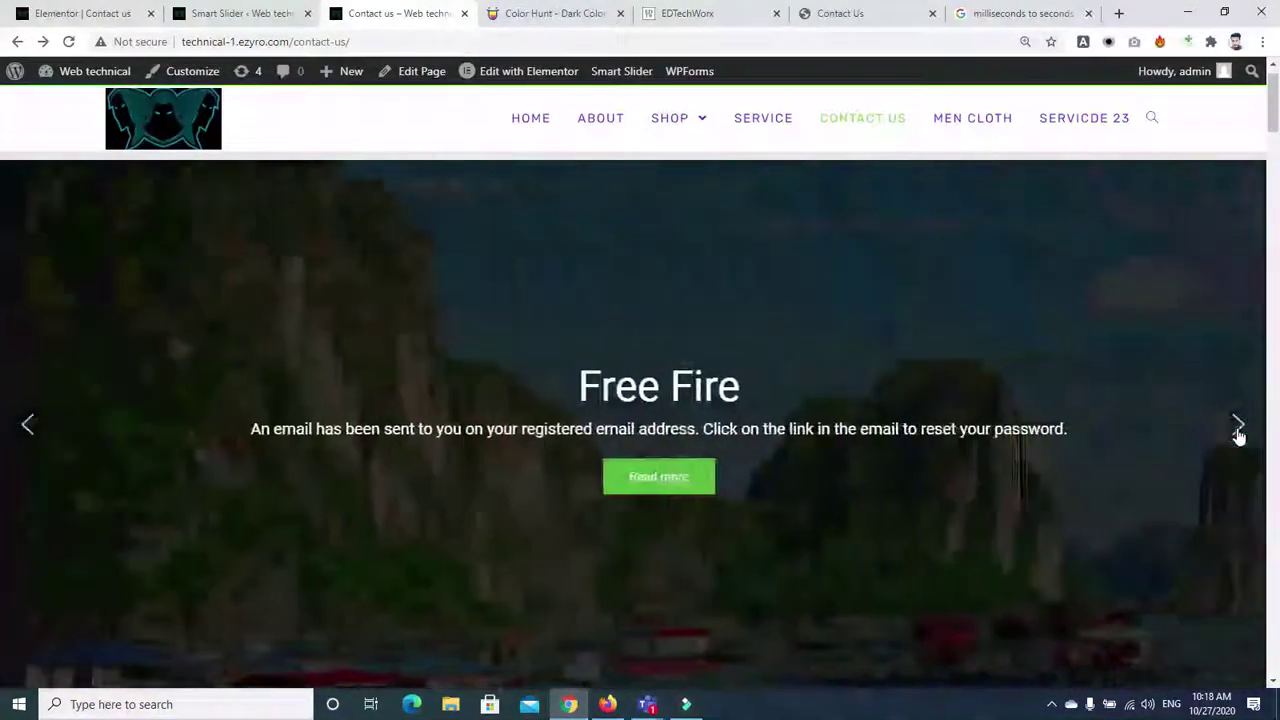
pyautogui.click(1236, 428)
pyautogui.click(1238, 428)
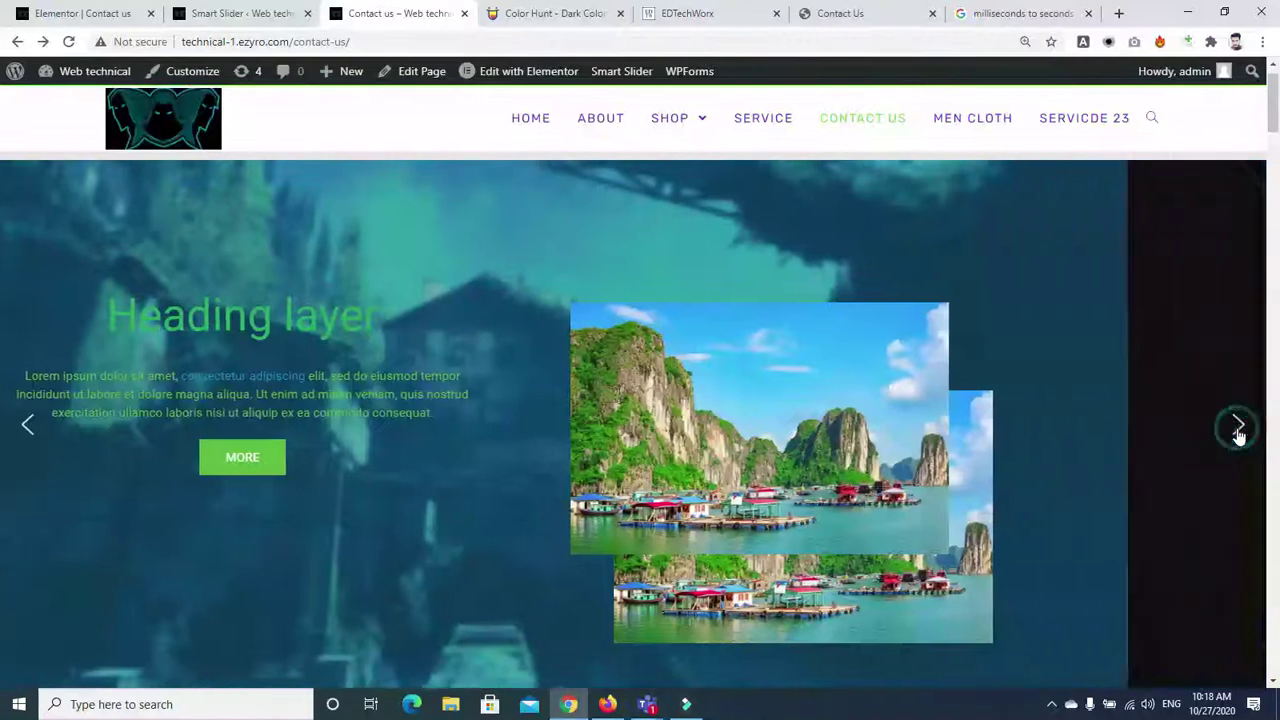
pyautogui.click(1238, 428)
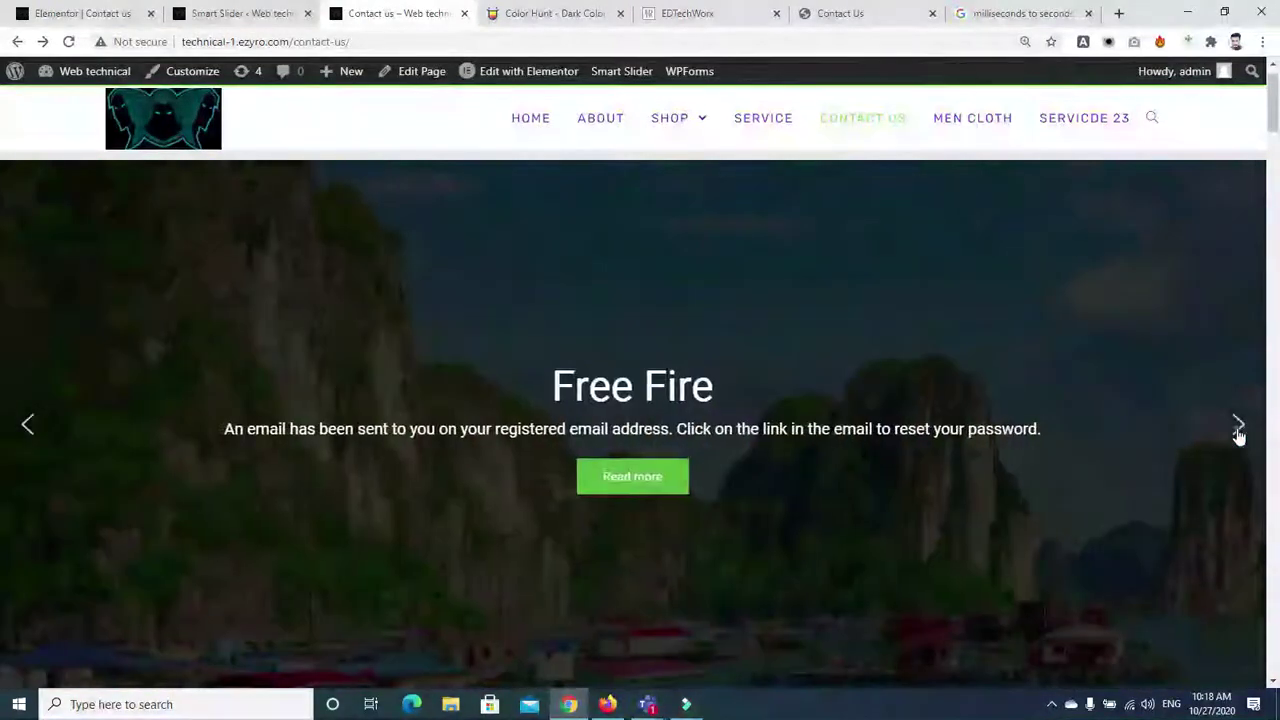
pyautogui.click(1238, 428)
pyautogui.click(1238, 428)
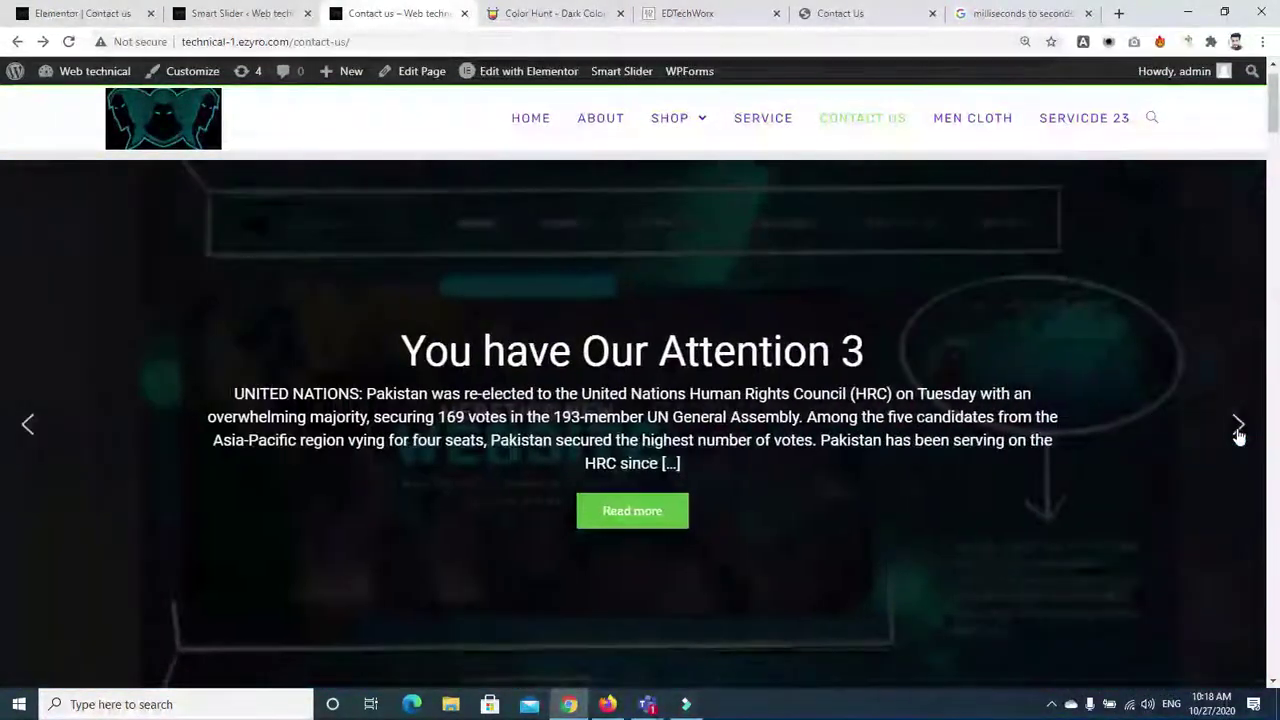
pyautogui.moveTo(1268, 122)
pyautogui.mouseDown()
pyautogui.moveTo(1268, 153)
pyautogui.moveTo(1268, 138)
pyautogui.mouseUp()
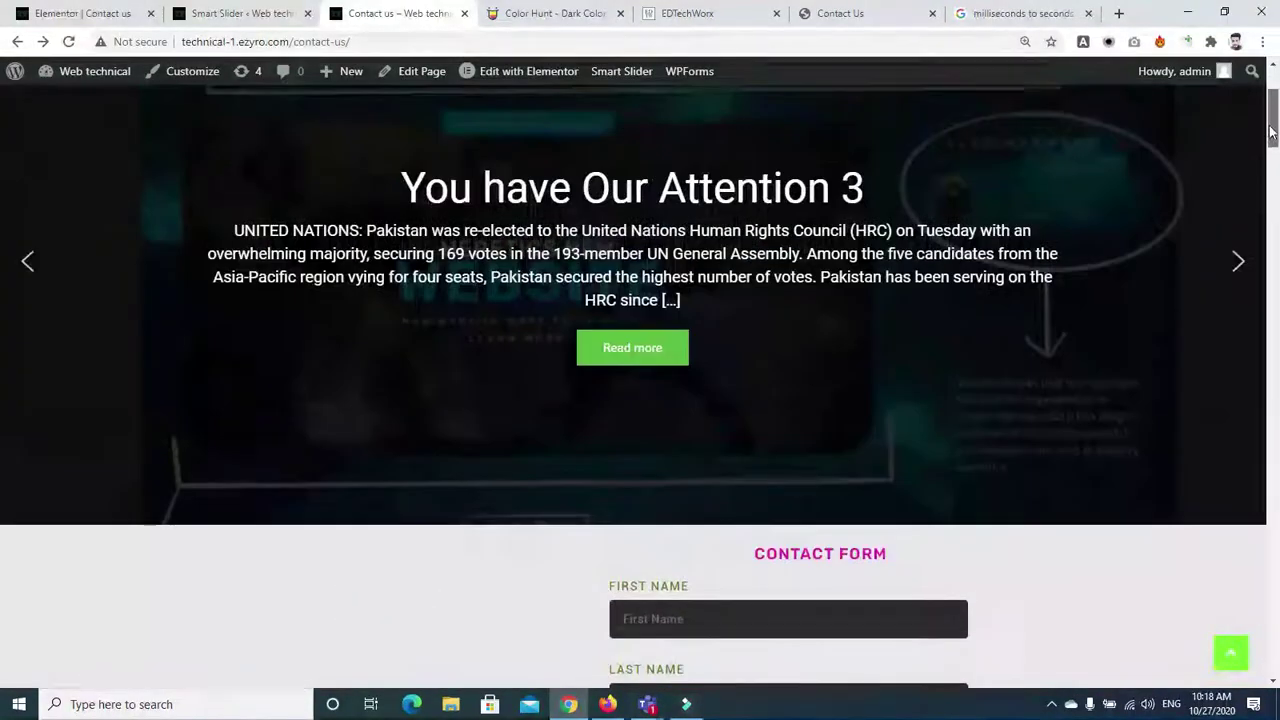
pyautogui.click(1238, 263)
pyautogui.scroll(1, 1239, 261)
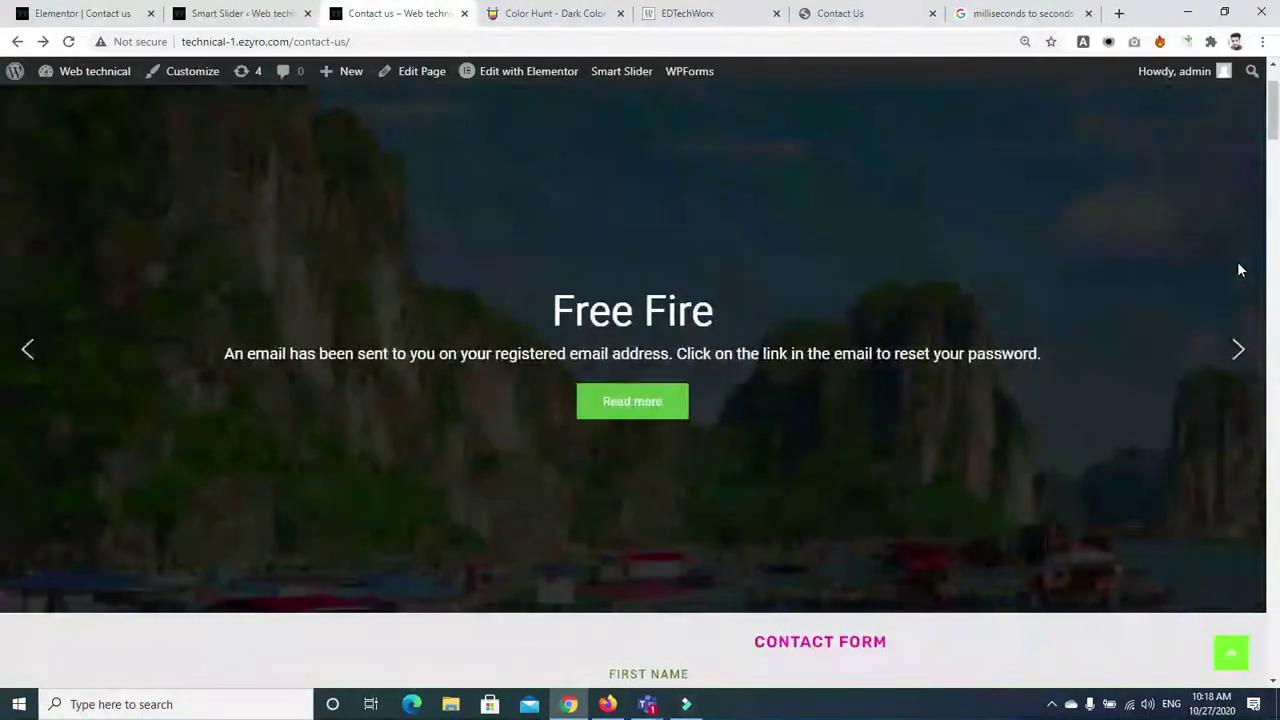
pyautogui.click(1237, 354)
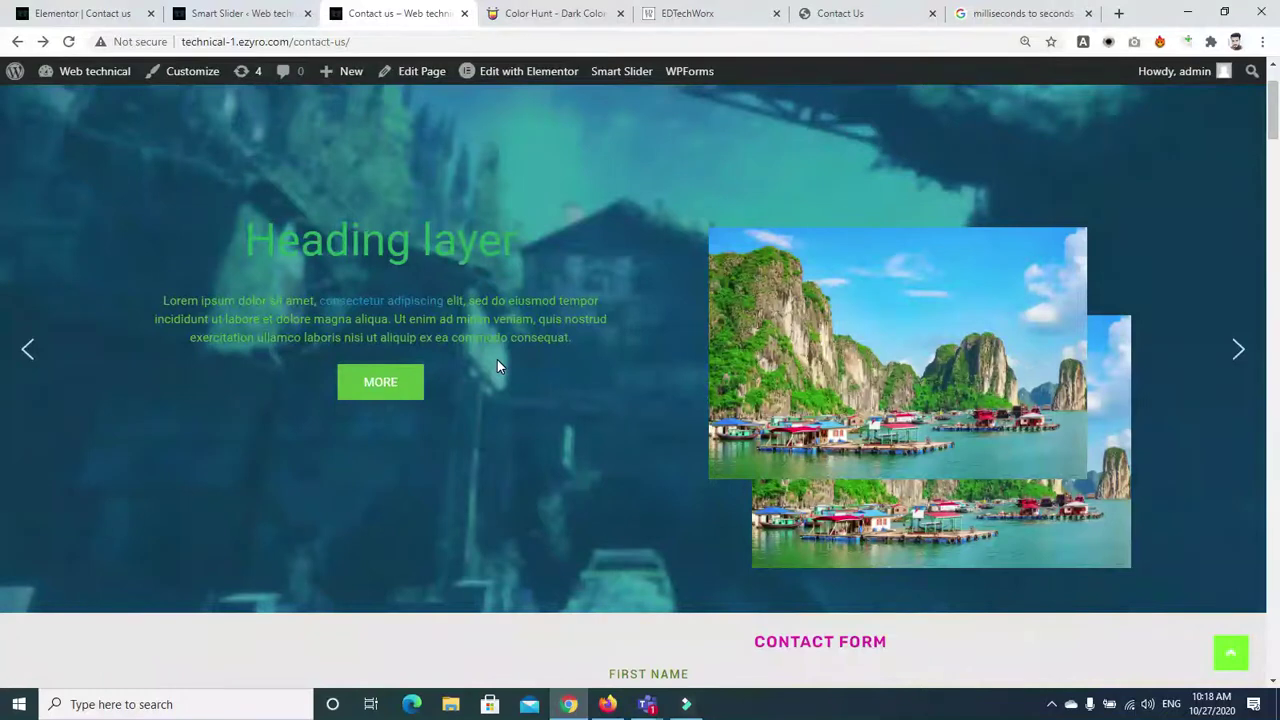
pyautogui.click(230, 13)
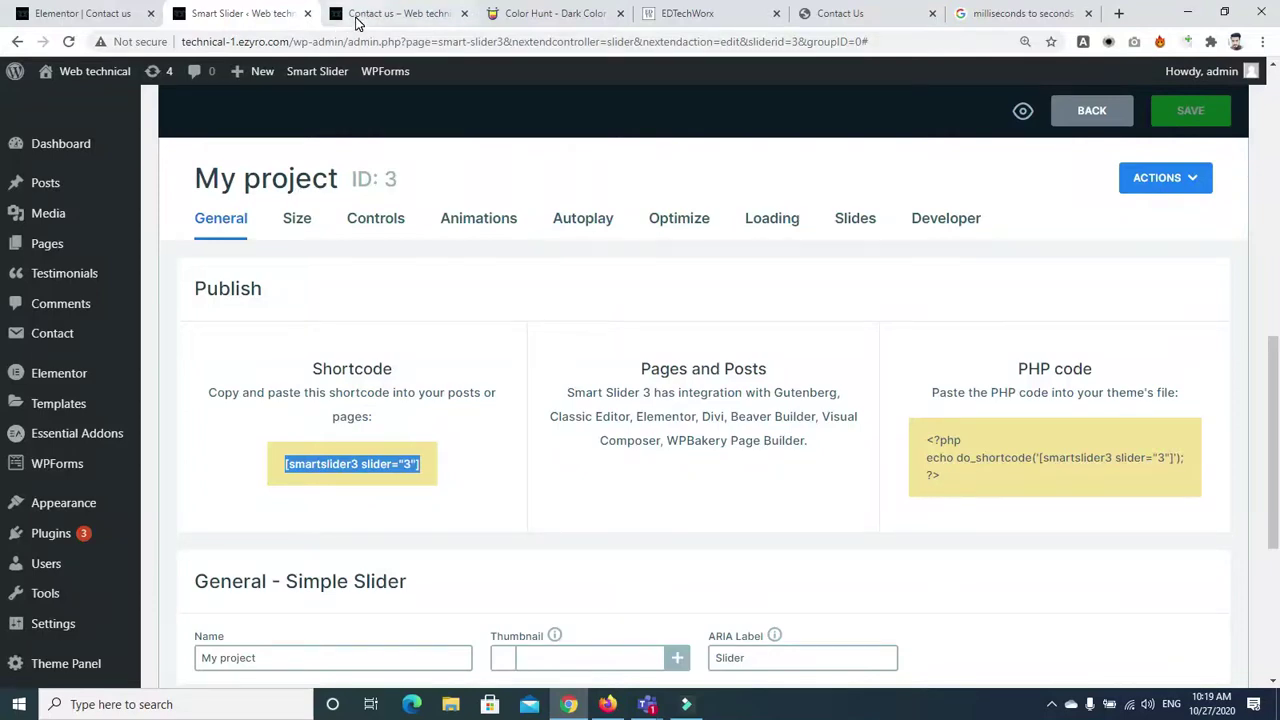
# Recheck the Contact us slider, advancing it to You have Our Attention 3
pyautogui.scroll(2, 1062, 96)
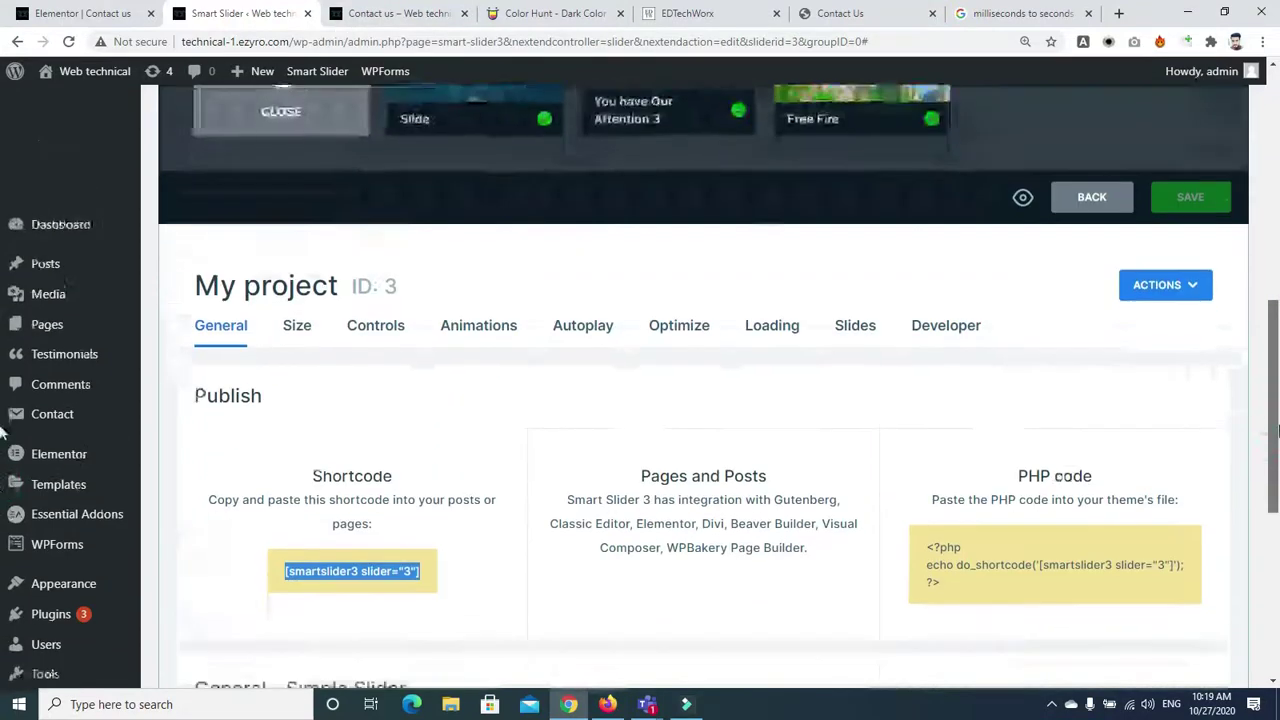
pyautogui.click(396, 13)
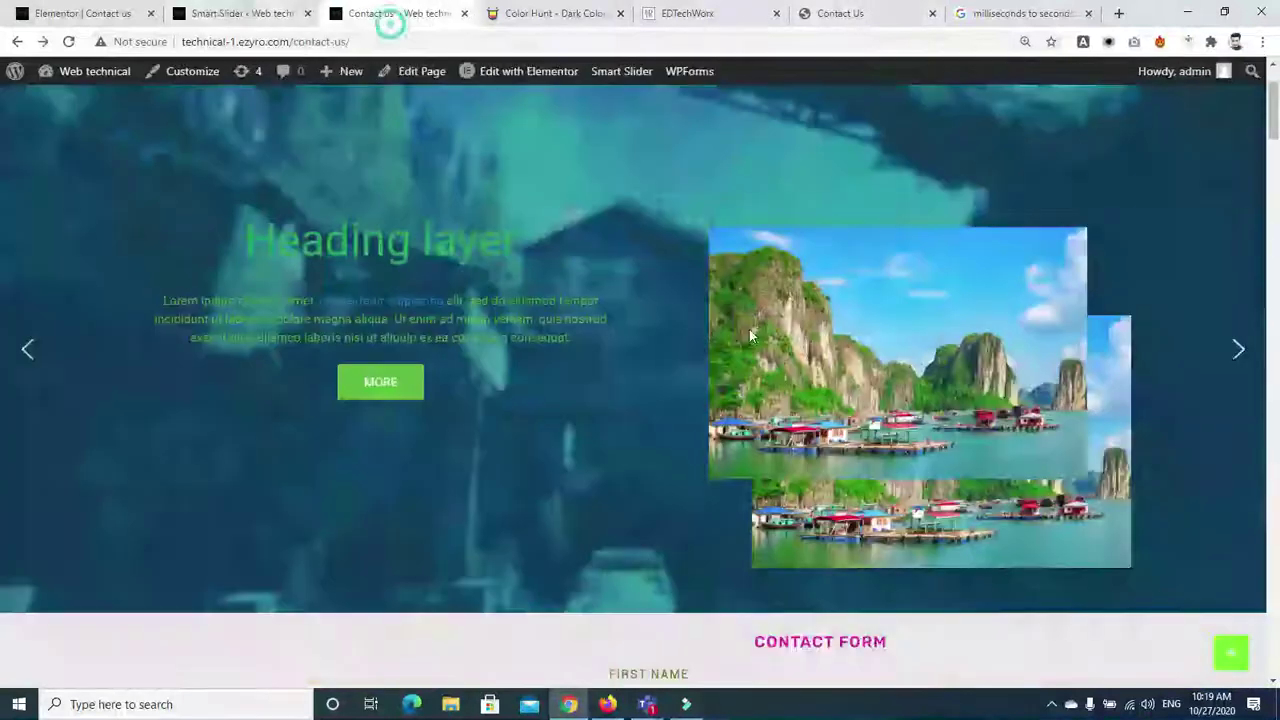
pyautogui.click(1237, 350)
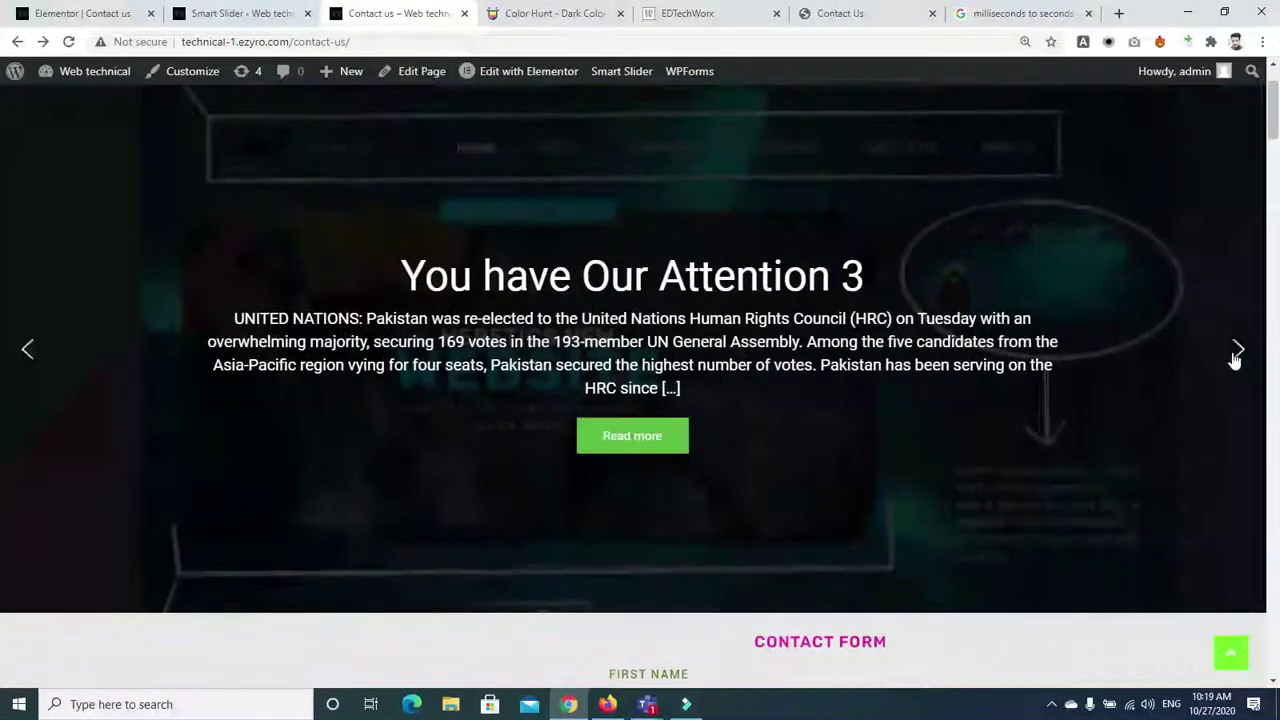
pyautogui.moveTo(1275, 108); pyautogui.dragTo(1275, 115)
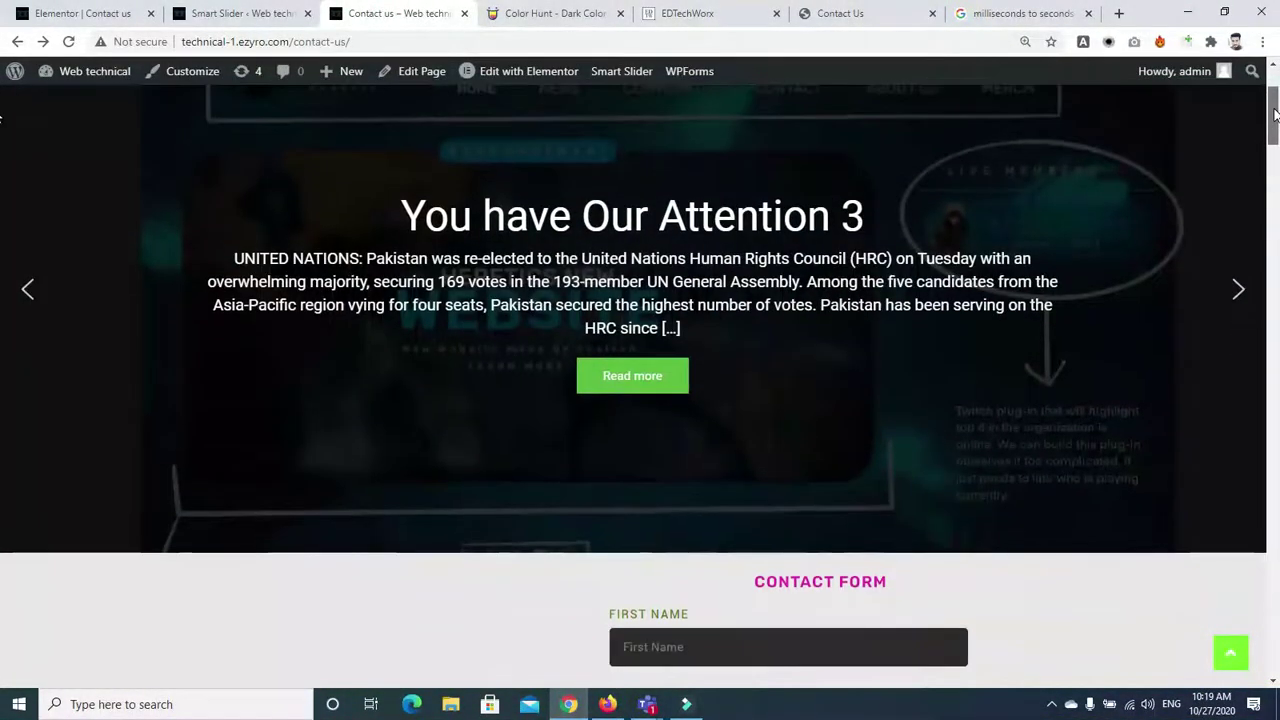
pyautogui.scroll(3, 1275, 115)
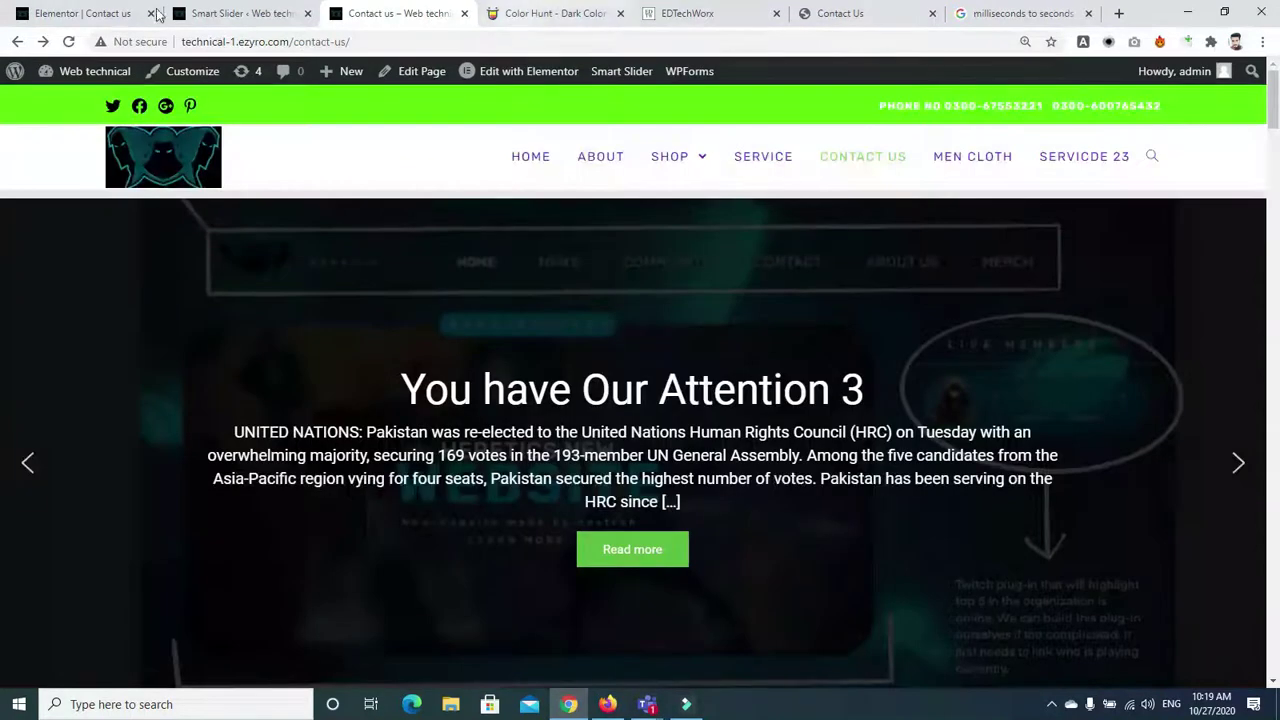
# Back in the My project editor, reveal the choices for adding a new slide
pyautogui.click(212, 14)
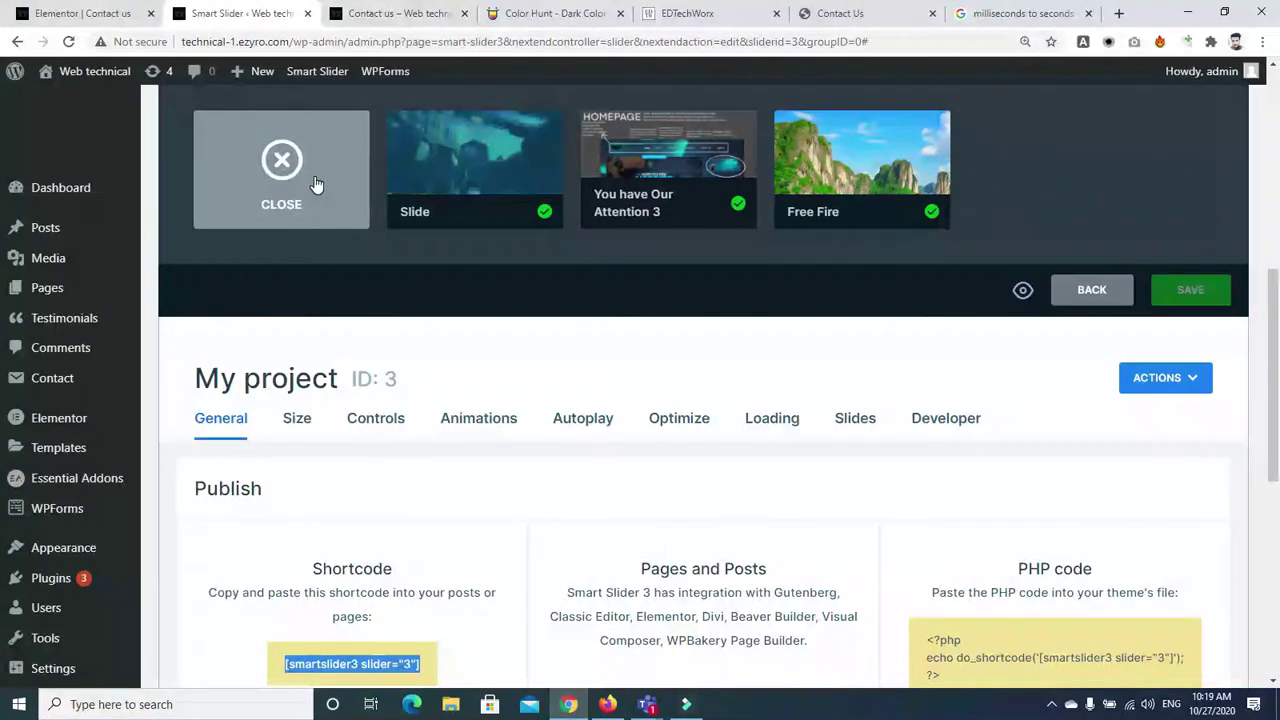
pyautogui.click(345, 165)
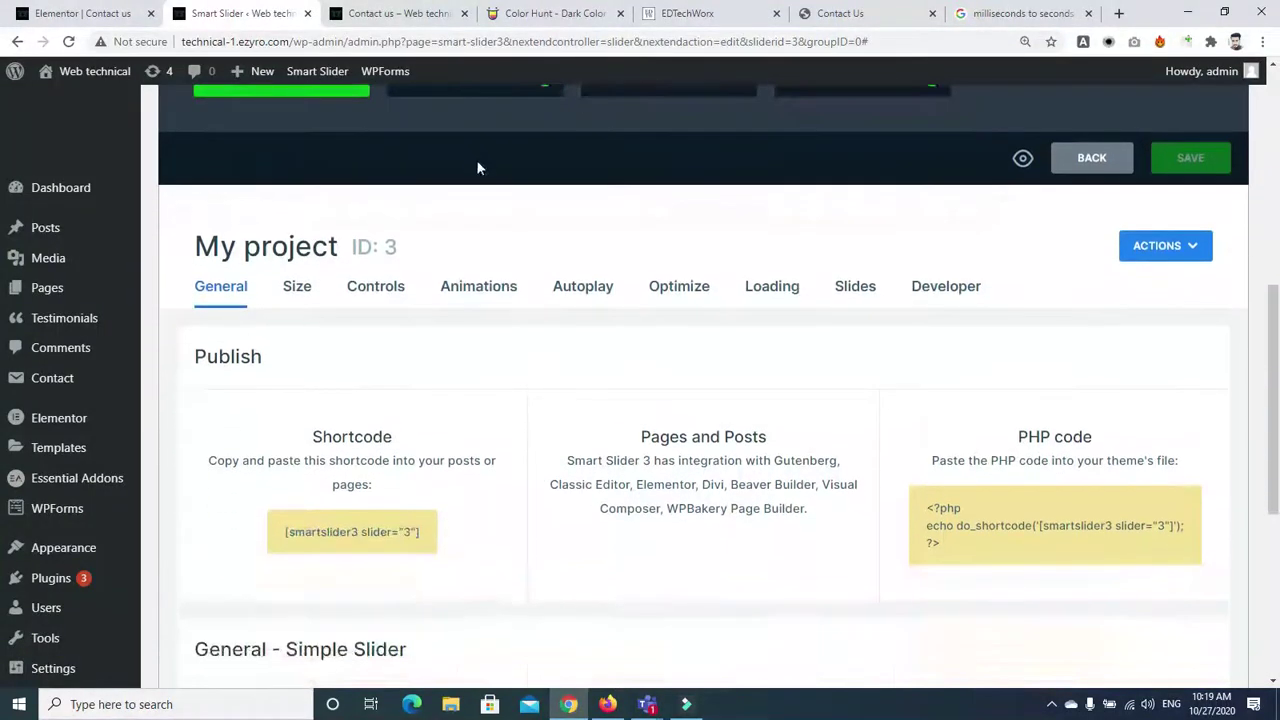
pyautogui.scroll(5, 1255, 385)
pyautogui.click(243, 400)
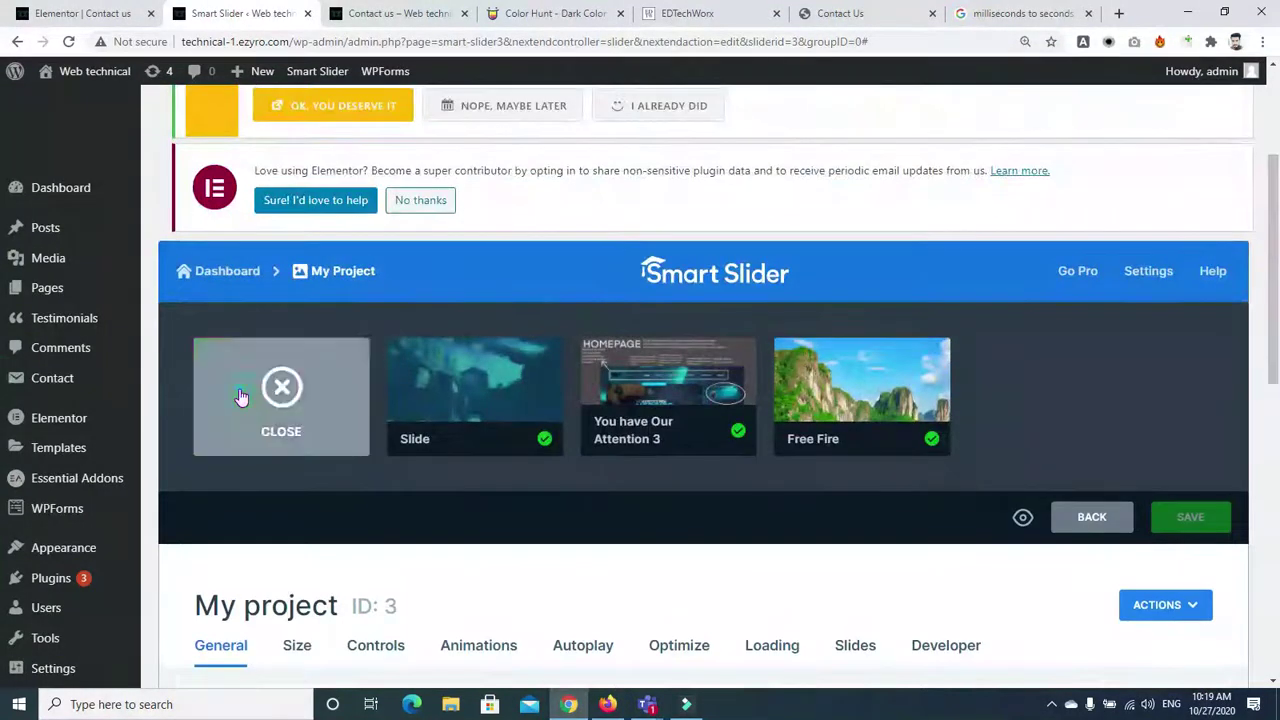
# Browse the existing-post picker with a keyword search, then close it without adding and go back
pyautogui.click(537, 362)
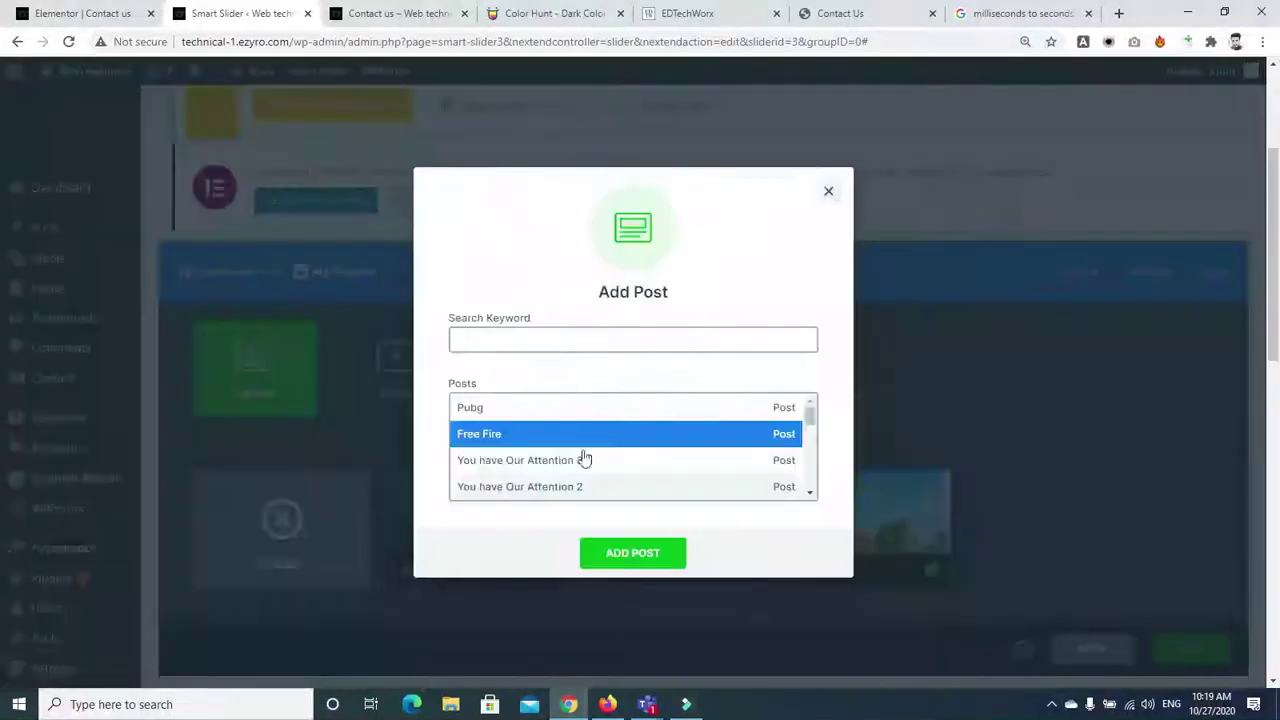
pyautogui.moveTo(810, 418); pyautogui.dragTo(820, 355)
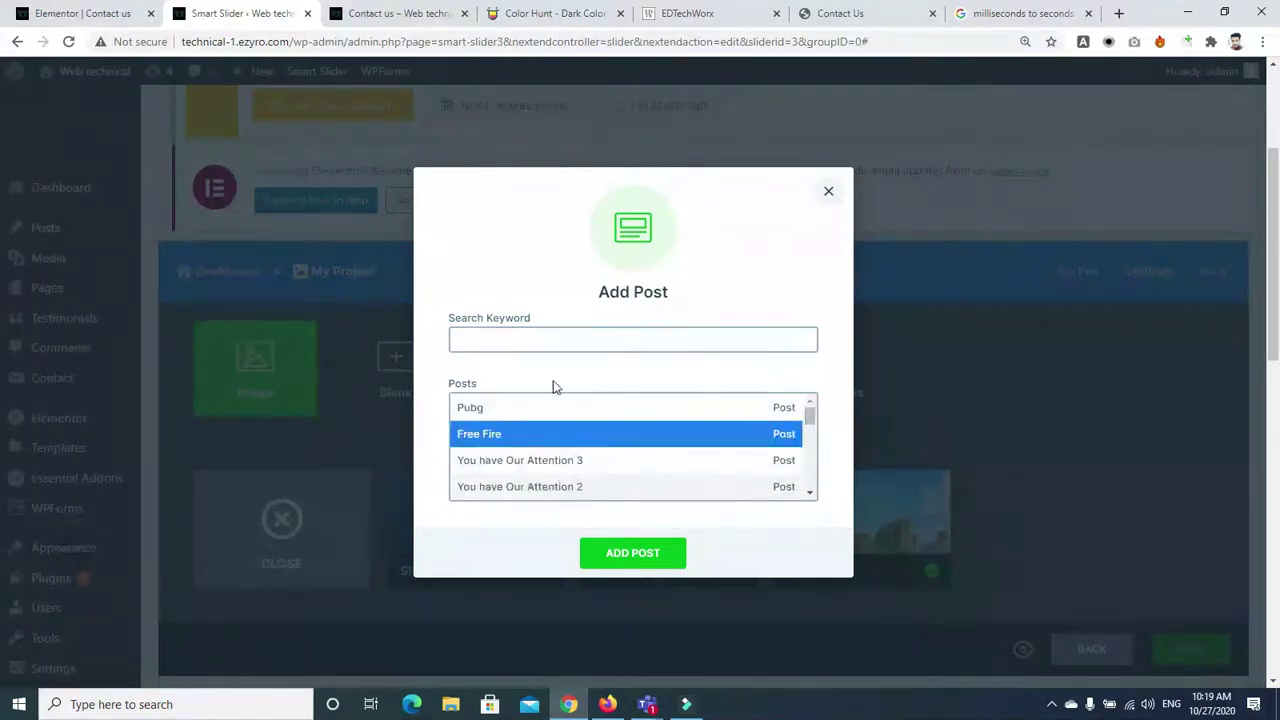
pyautogui.click(499, 336)
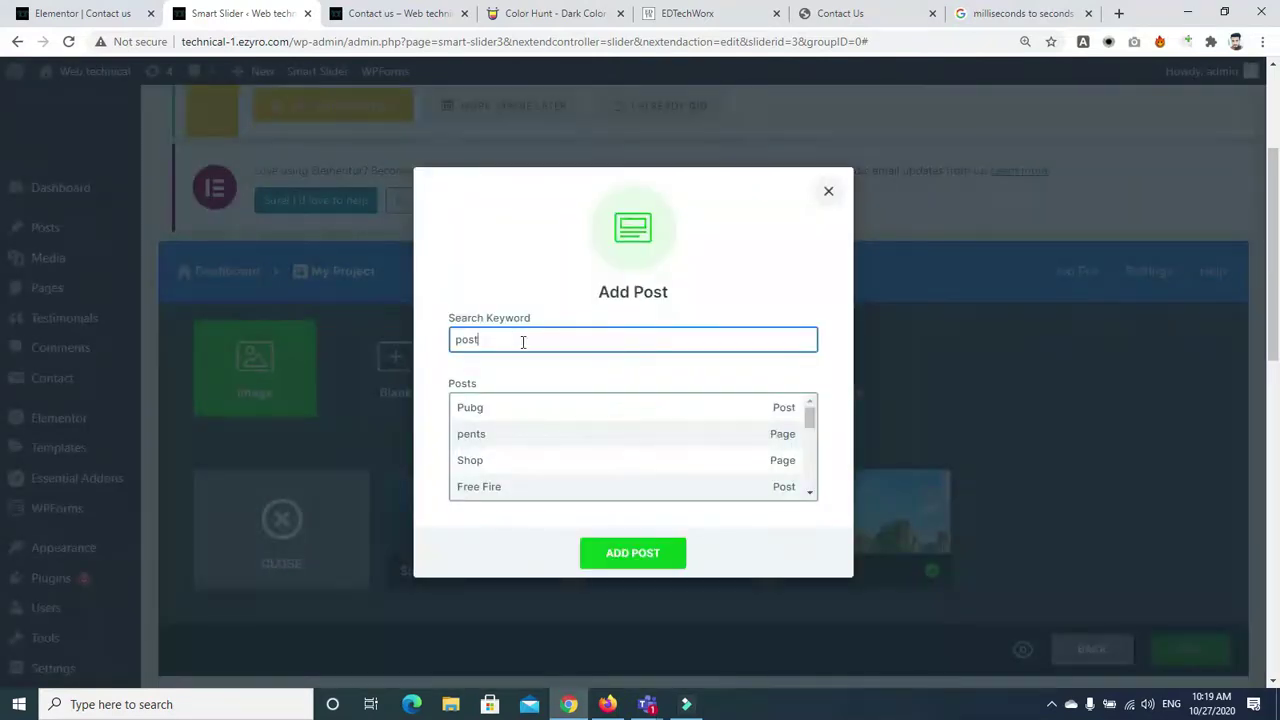
pyautogui.moveTo(809, 418); pyautogui.dragTo(805, 452)
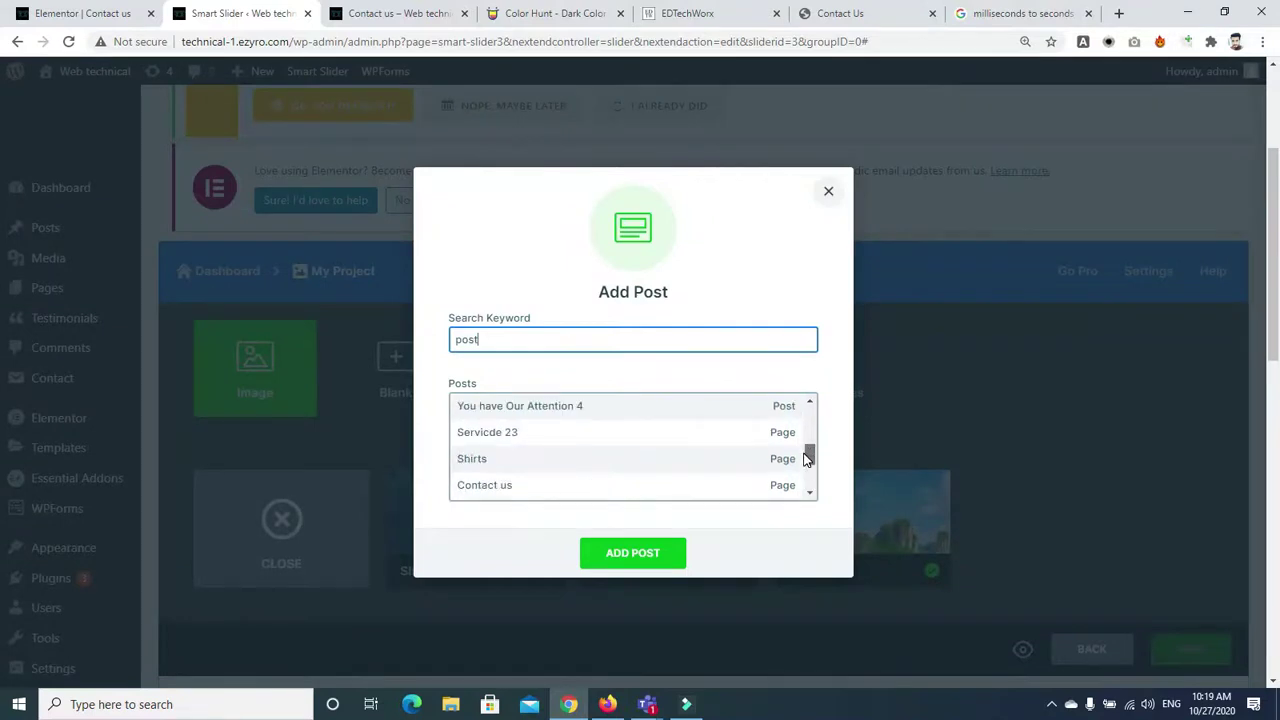
pyautogui.moveTo(806, 458); pyautogui.dragTo(820, 388)
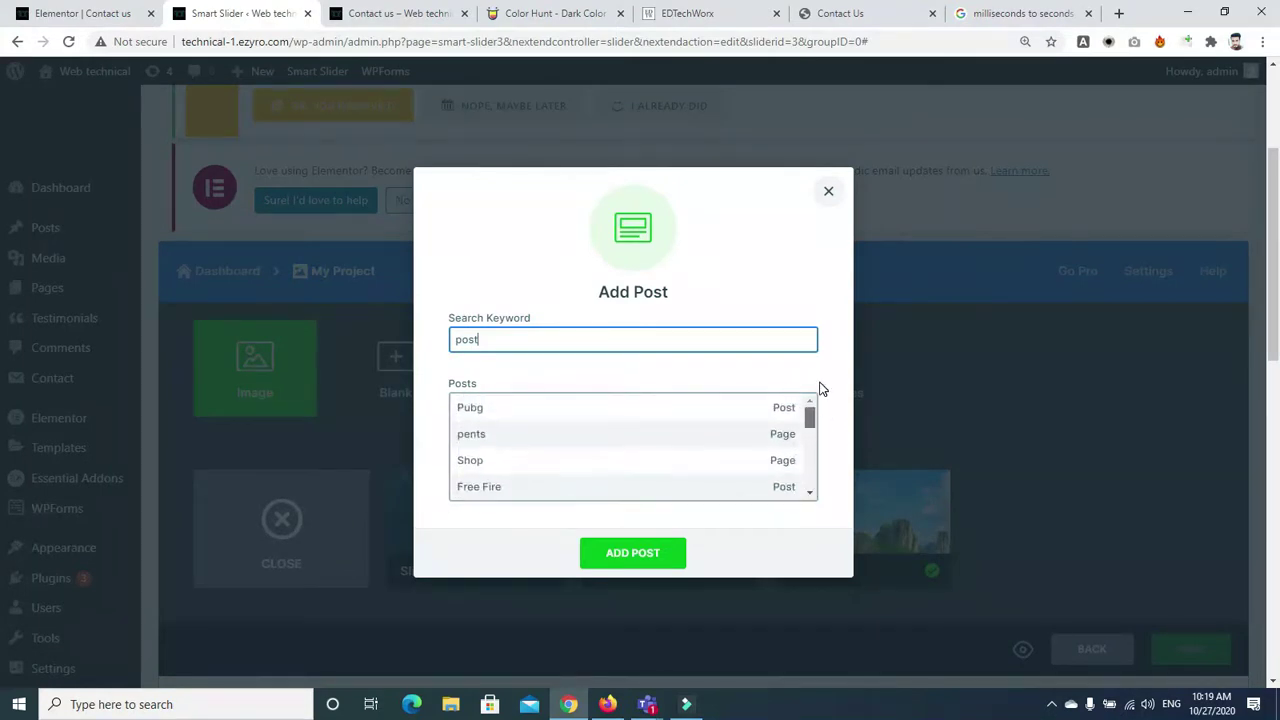
pyautogui.click(828, 190)
pyautogui.scroll(-1, 1126, 210)
pyautogui.scroll(2, 1126, 210)
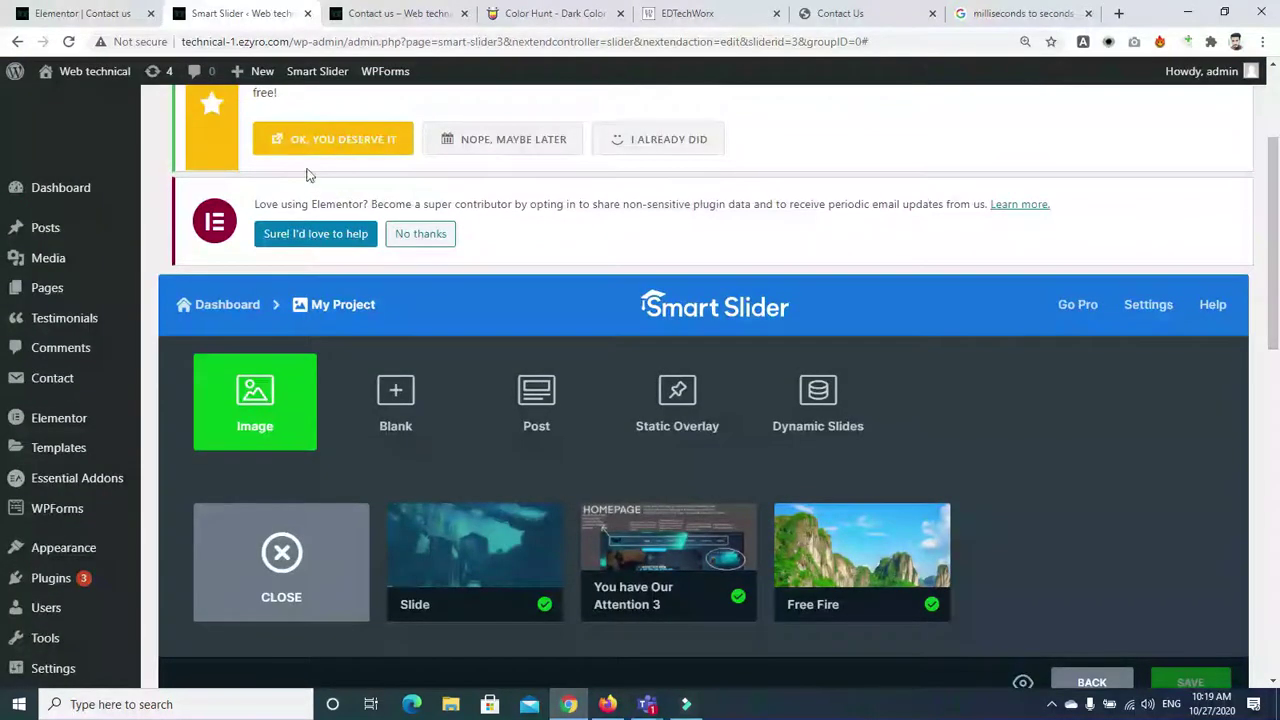
pyautogui.click(17, 47)
# Go back to the slide editor, then close the Smart Slider tab
pyautogui.click(17, 47)
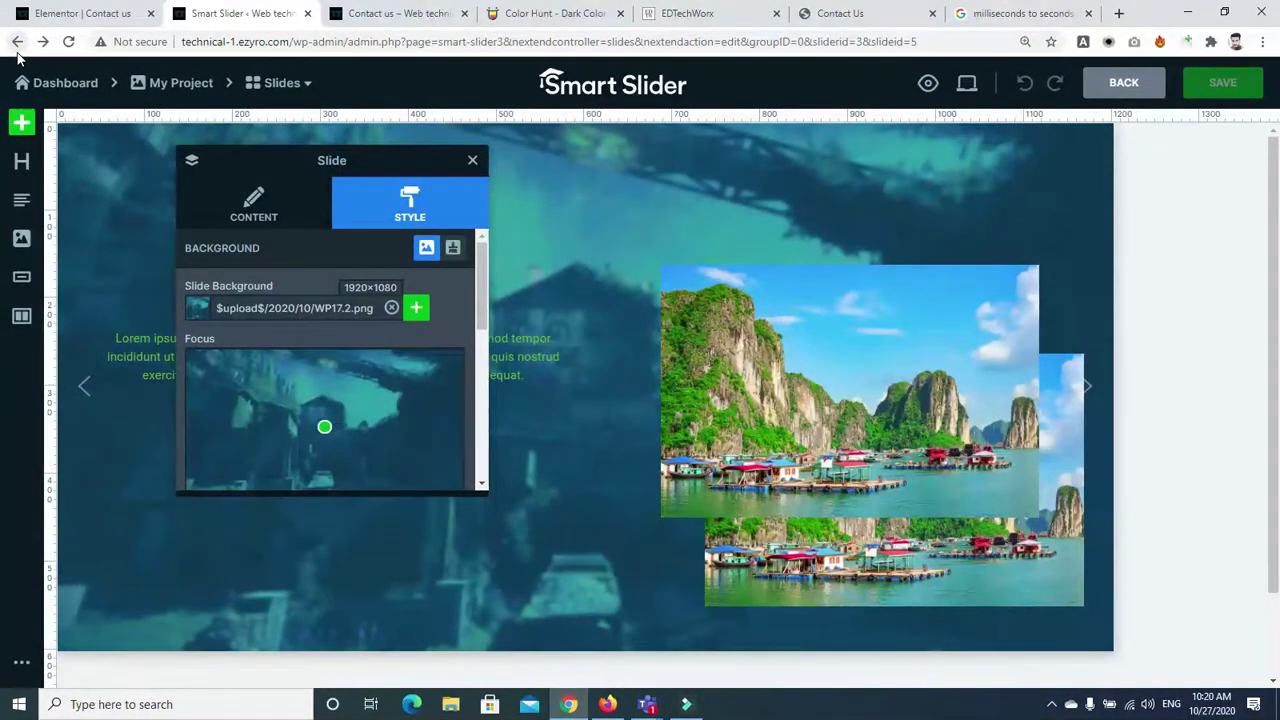
pyautogui.click(307, 13)
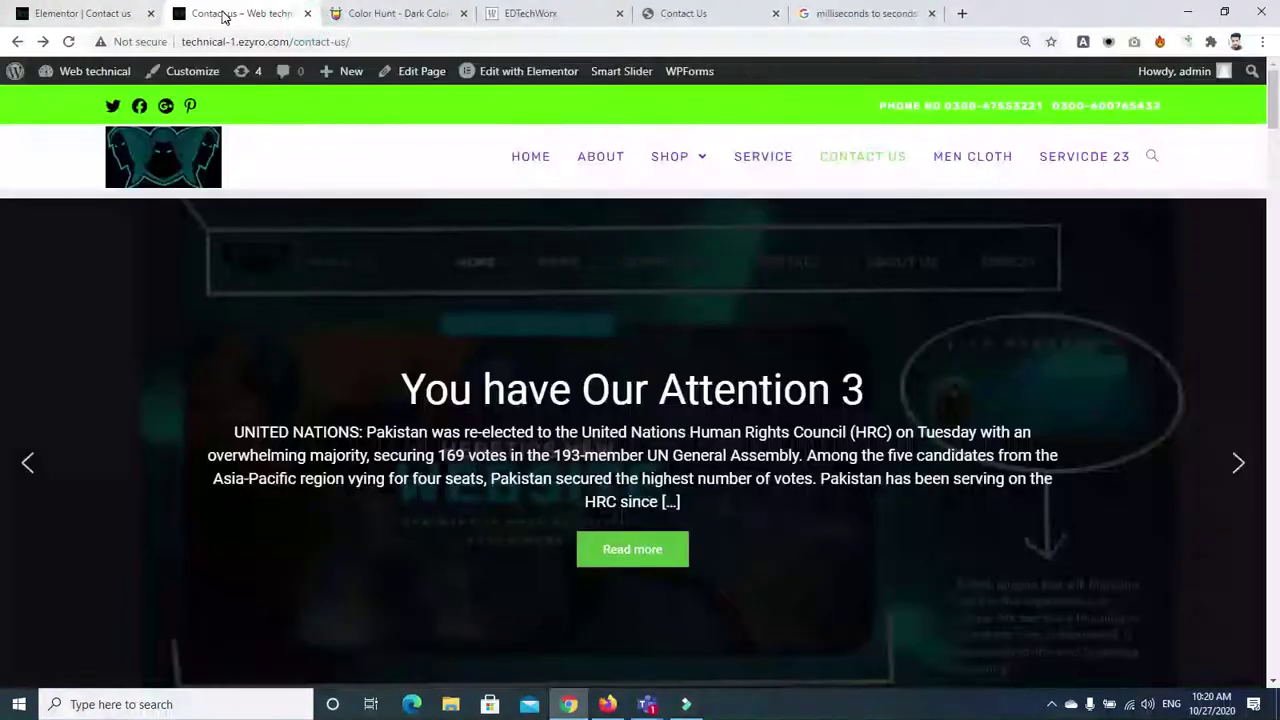
# Open the WordPress admin link in a new tab and go to the empty Testimonials list
pyautogui.rightClick(17, 73)
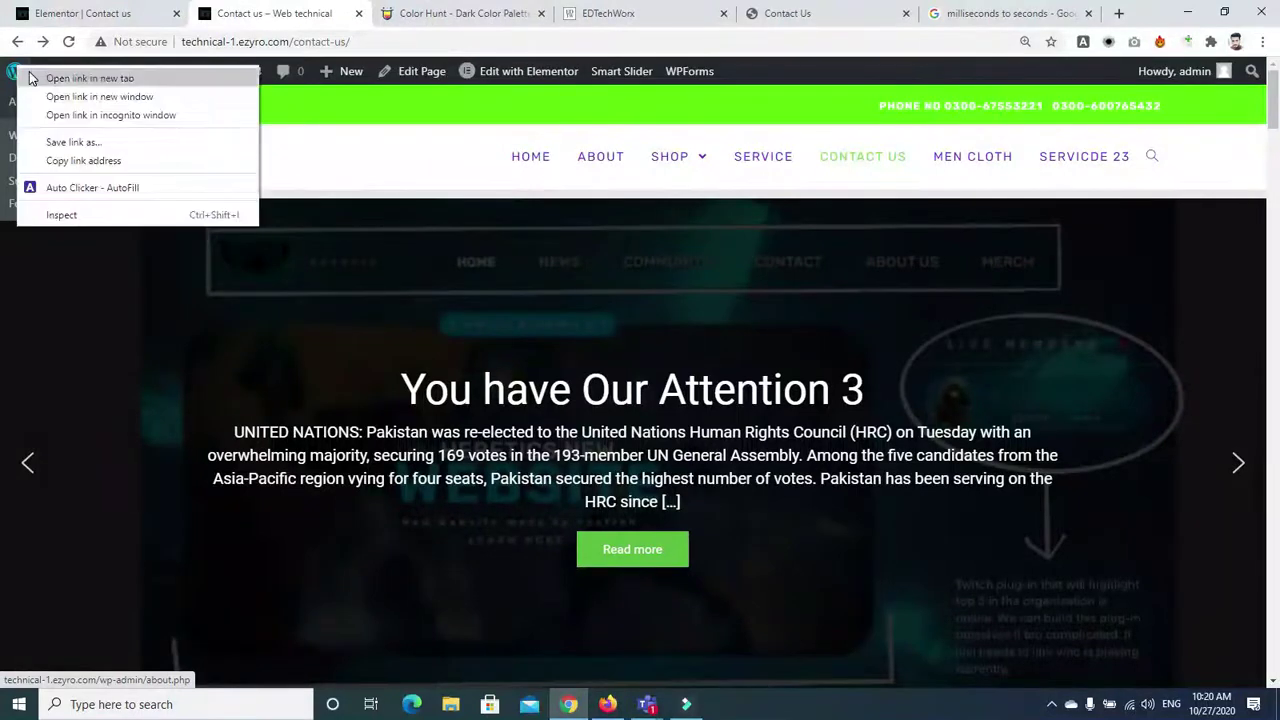
pyautogui.click(157, 77)
pyautogui.click(388, 13)
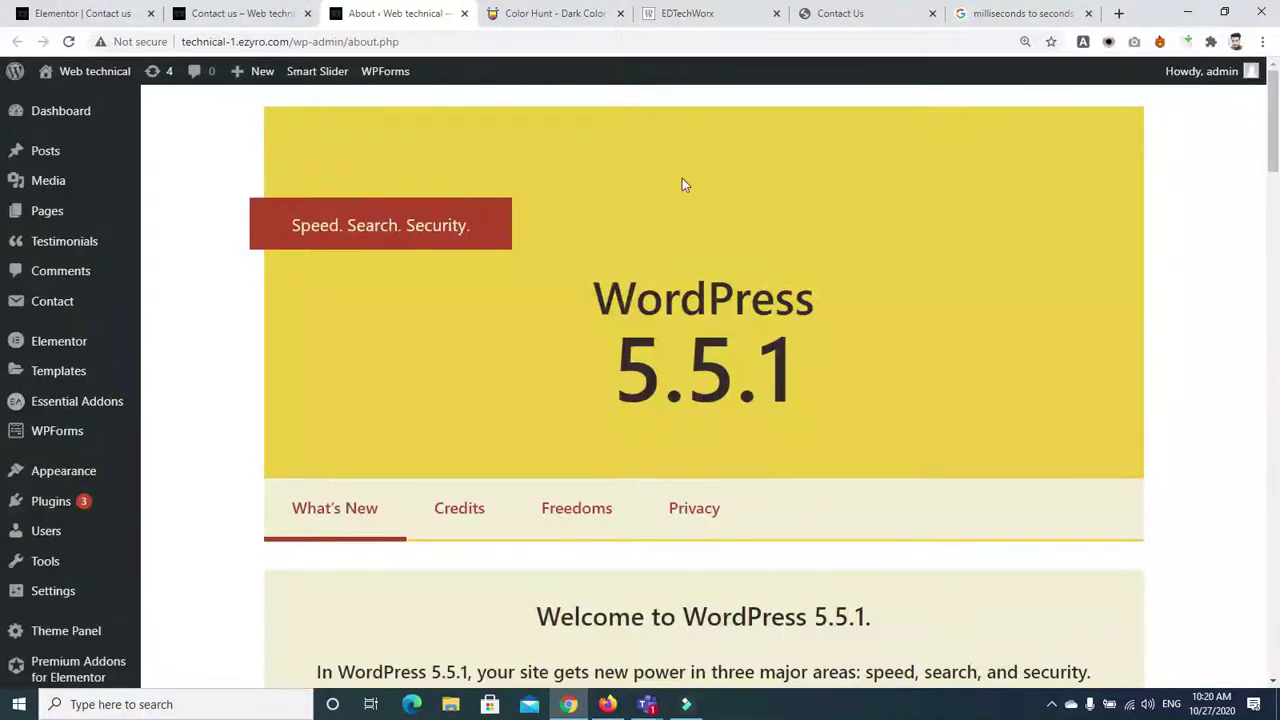
pyautogui.moveTo(1273, 150); pyautogui.dragTo(1275, 165)
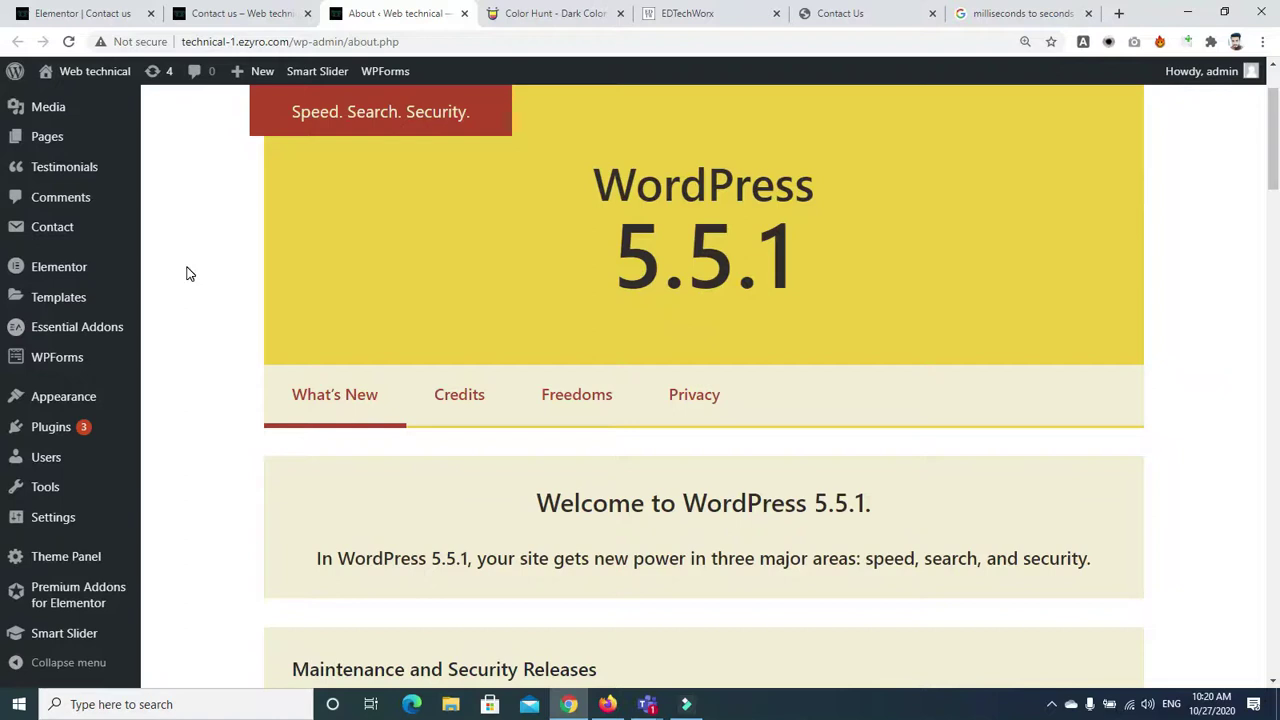
pyautogui.moveTo(76, 444)
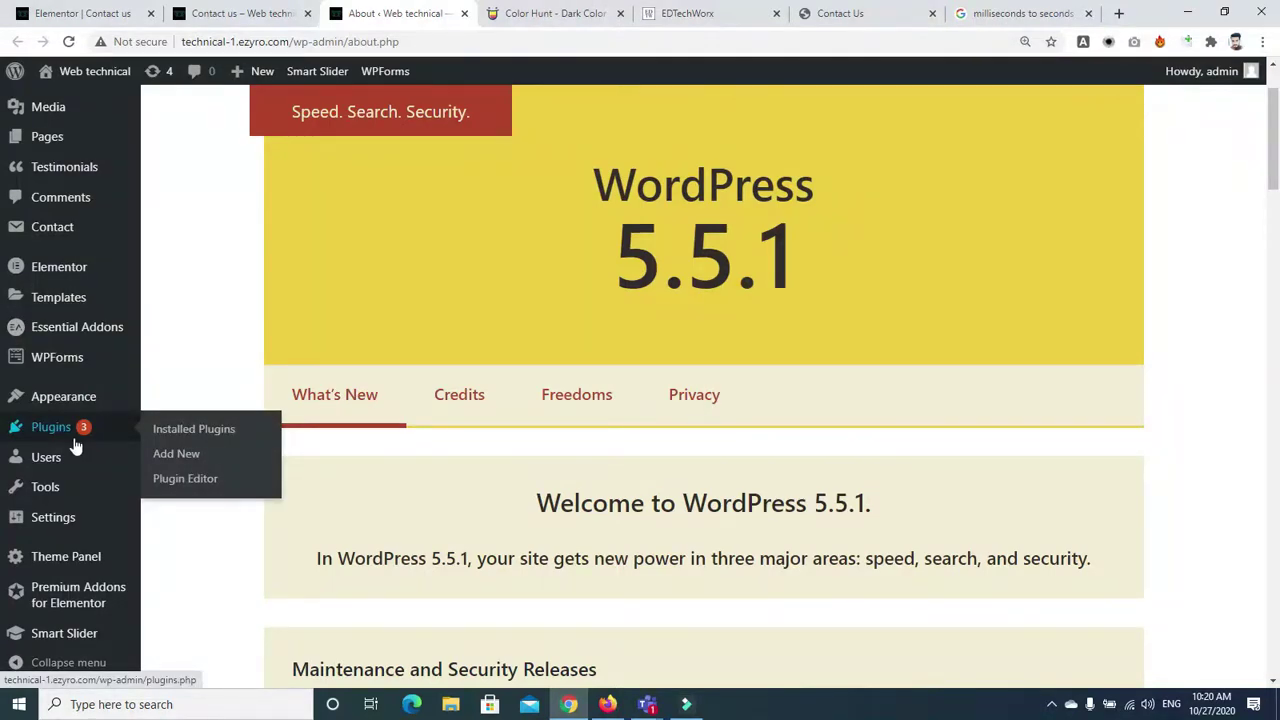
pyautogui.moveTo(55, 275)
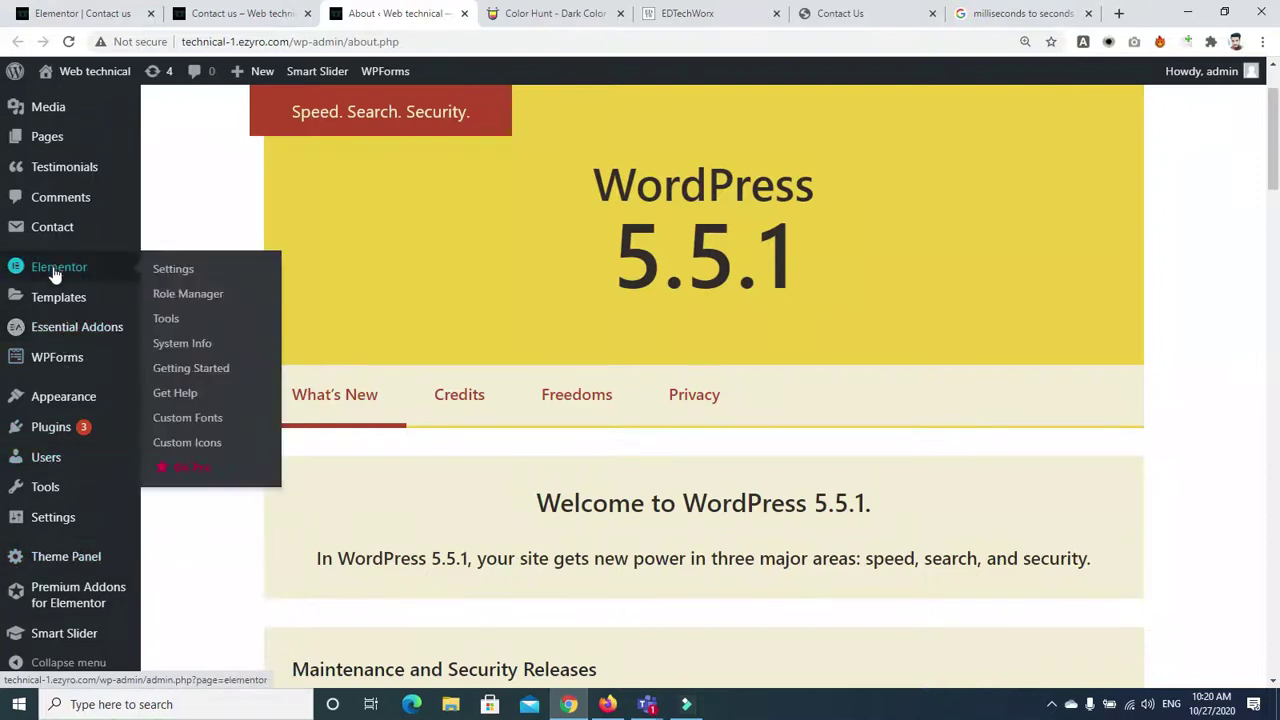
pyautogui.click(53, 177)
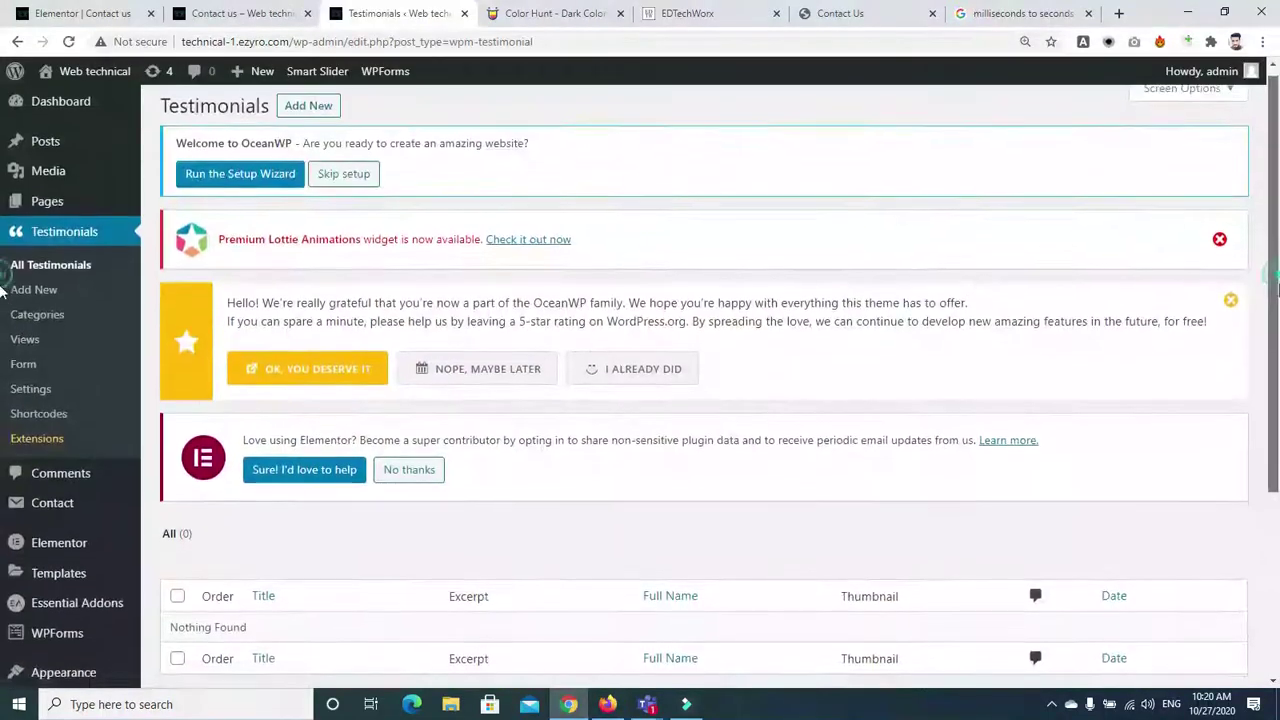
# Start a new testimonial, then open the Testimonial Categories page with its empty Add New form
pyautogui.click(323, 118)
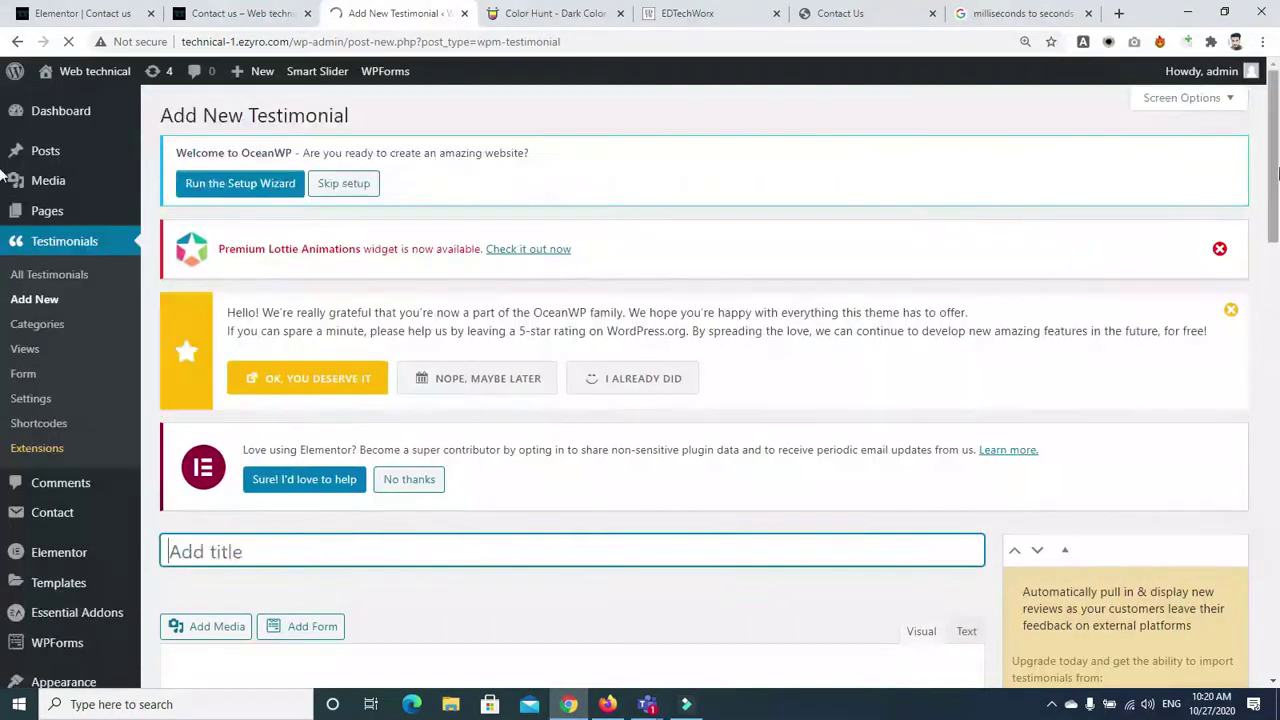
pyautogui.moveTo(1275, 175); pyautogui.dragTo(1277, 343)
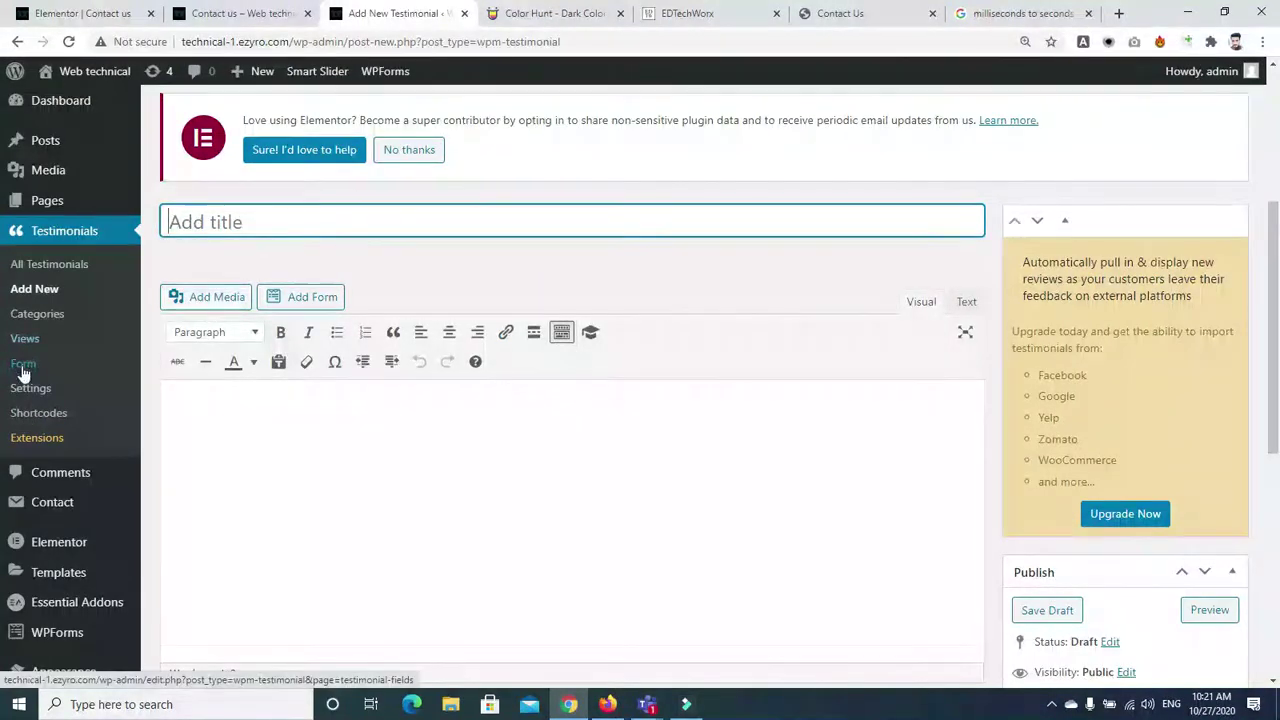
pyautogui.click(30, 315)
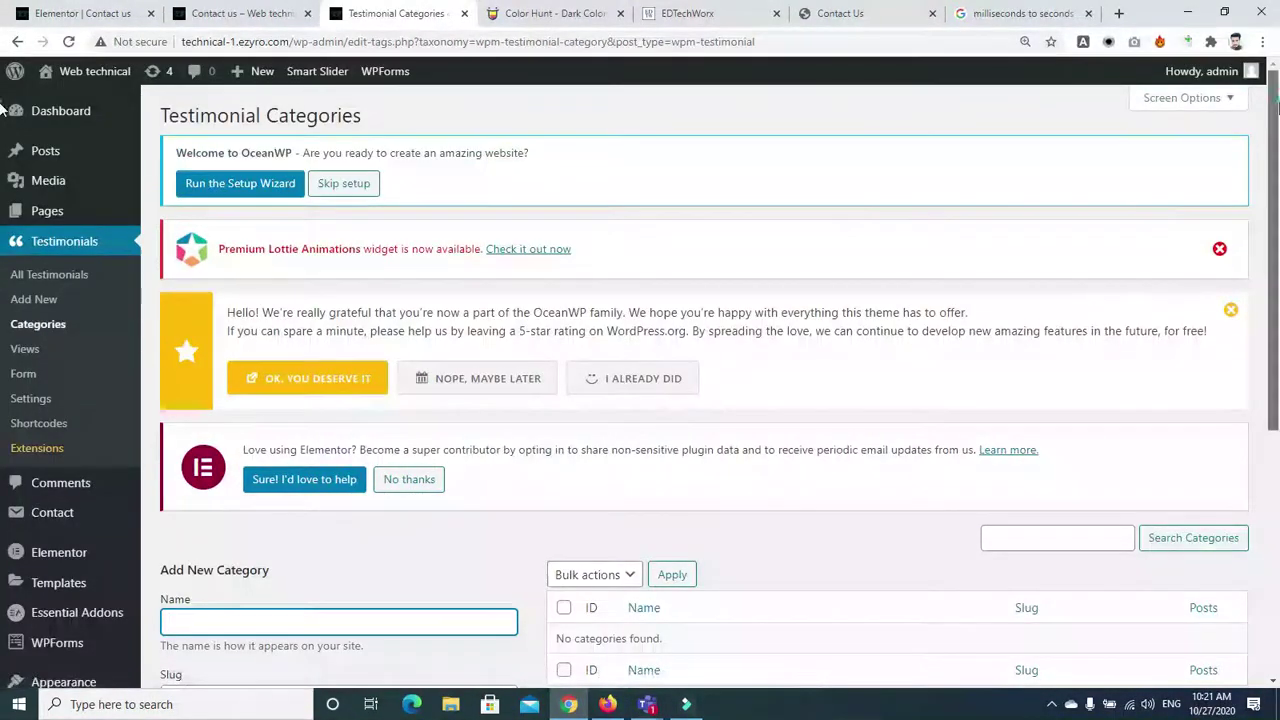
pyautogui.moveTo(1276, 110); pyautogui.dragTo(1278, 200)
pyautogui.scroll(2, 434, 237)
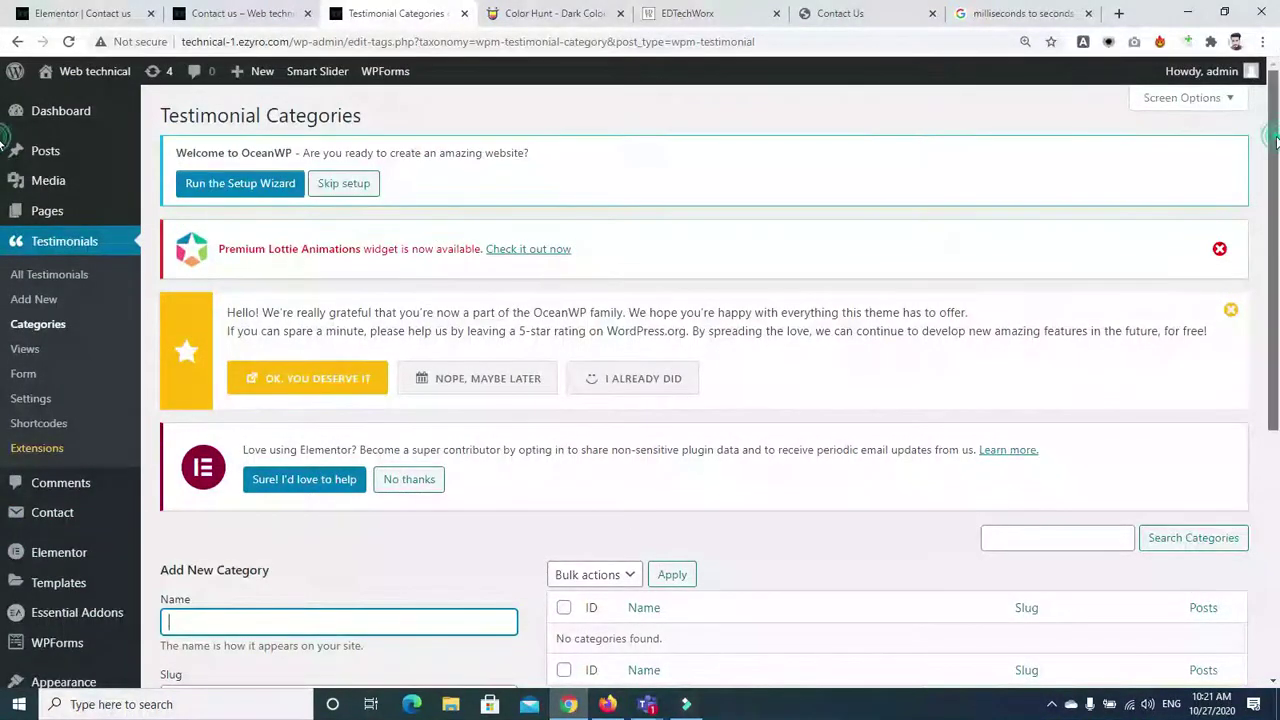
pyautogui.moveTo(1272, 136); pyautogui.dragTo(1276, 252)
# Go from the installed plugins list to the Add Plugins page
pyautogui.click(58, 524)
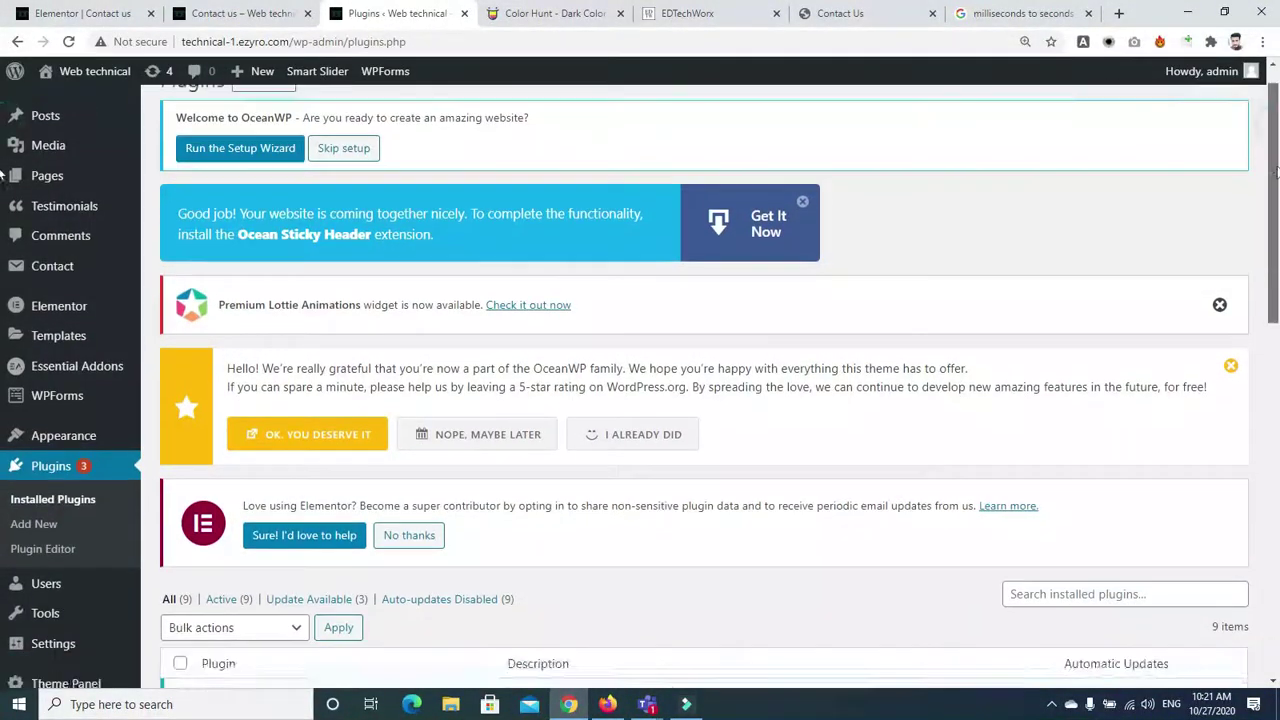
pyautogui.scroll(-1, 757, 485)
pyautogui.scroll(1, 450, 380)
pyautogui.click(261, 122)
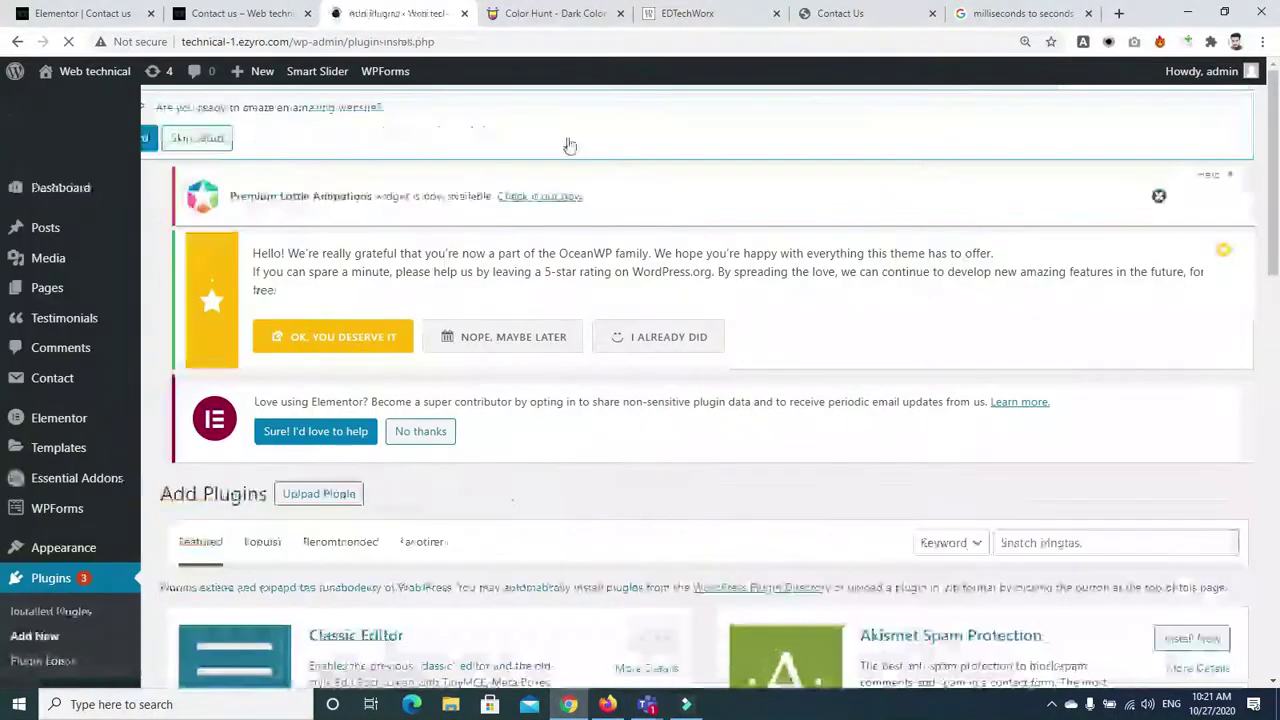
pyautogui.scroll(-3, 5, 250)
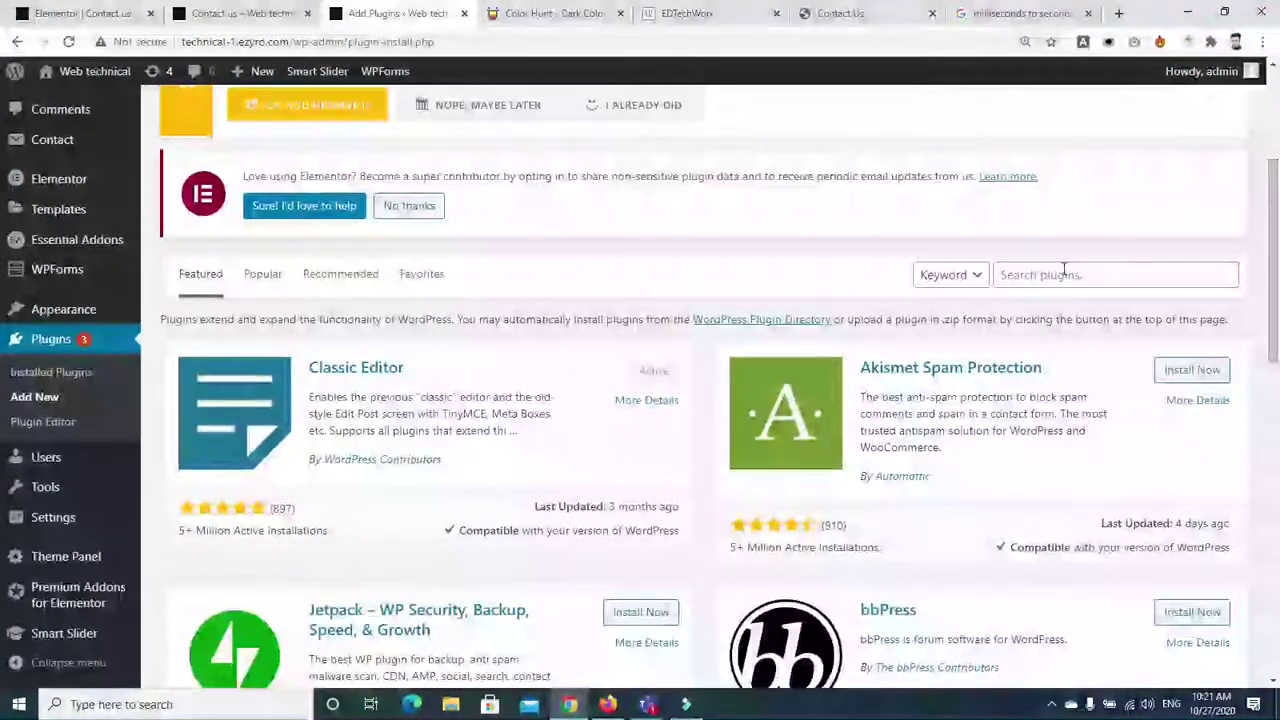
# Search plugins for 'testimonial', correcting the spelling, and open the Easy Testimonials details
pyautogui.click(1064, 273)
pyautogui.write('testimonal')
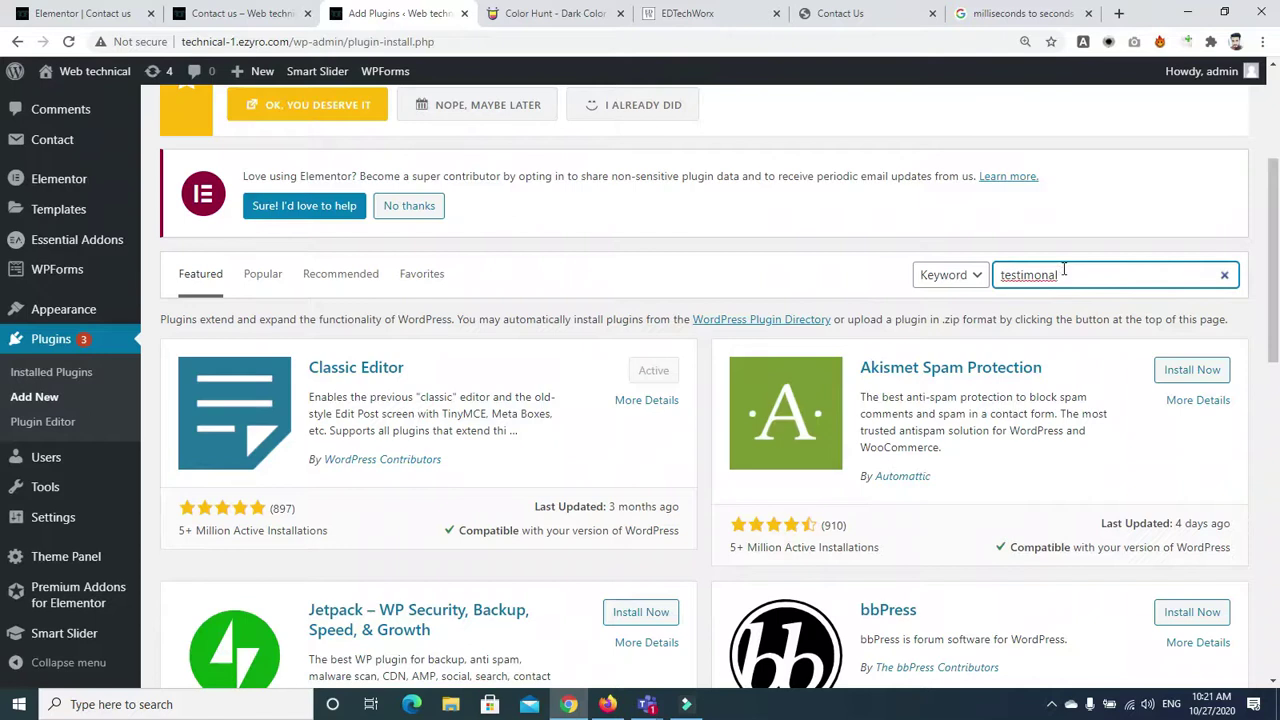
pyautogui.rightClick(1055, 272)
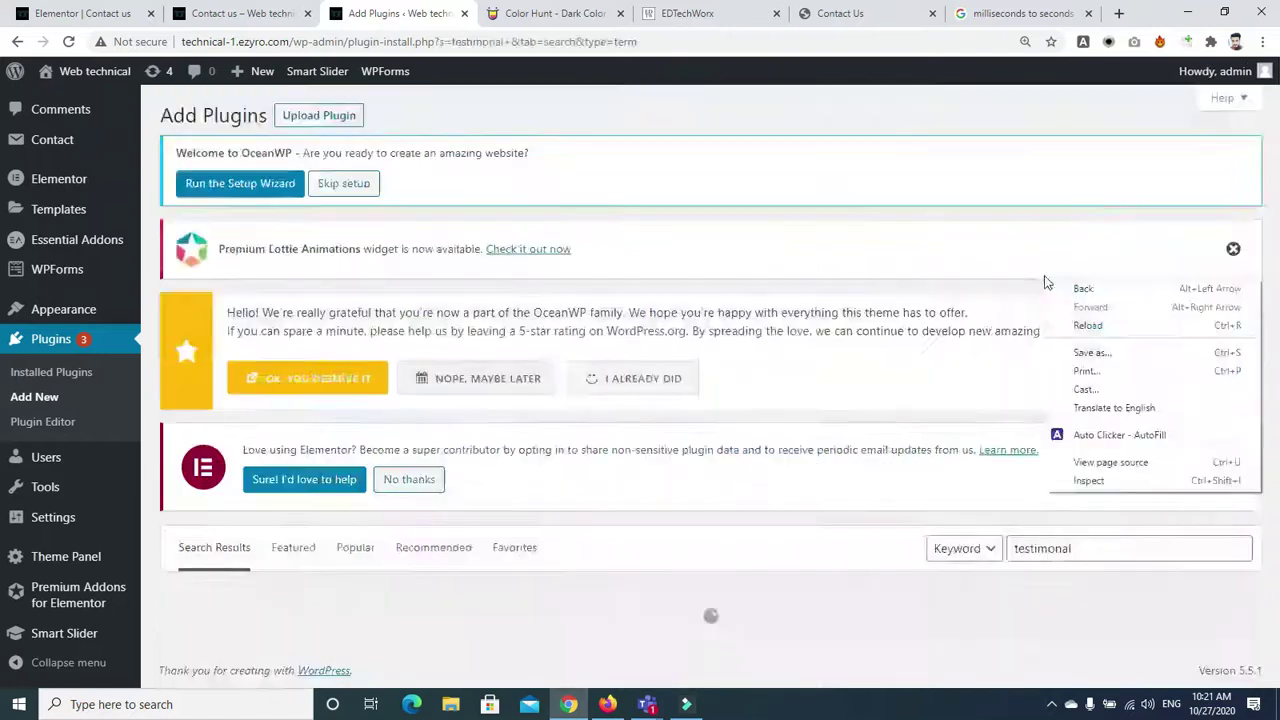
pyautogui.rightClick(1038, 550)
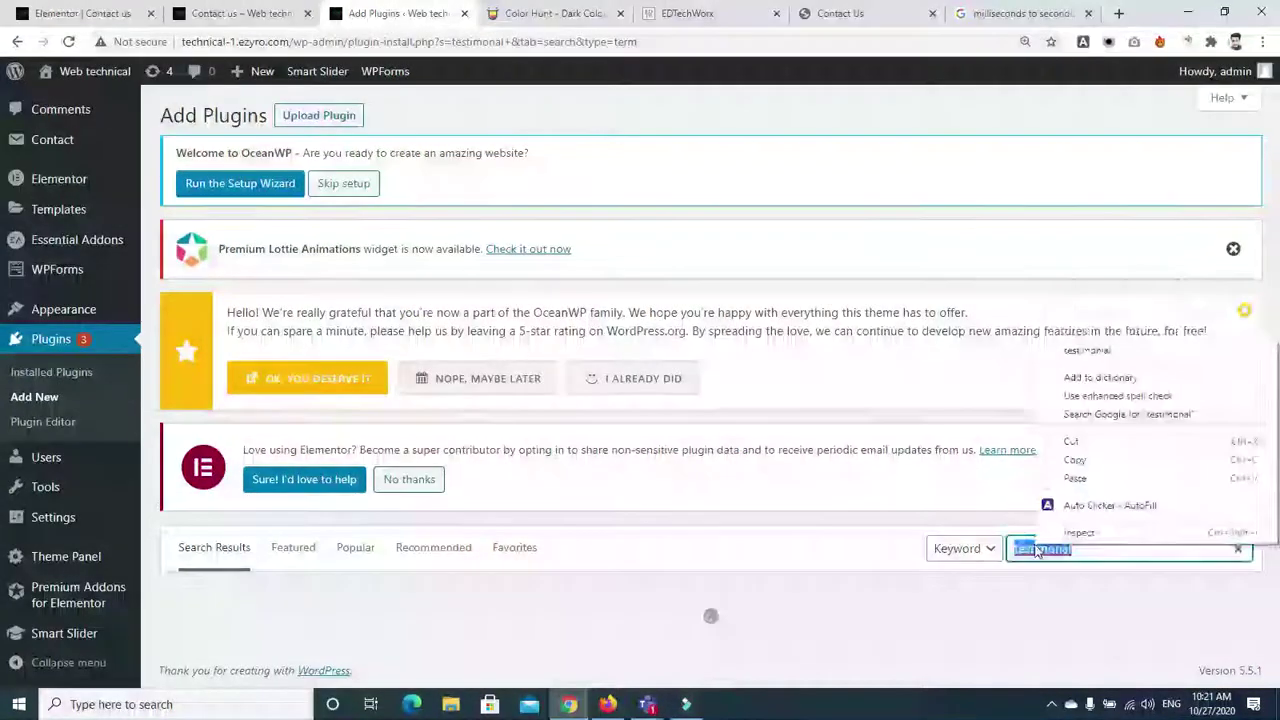
pyautogui.click(1086, 350)
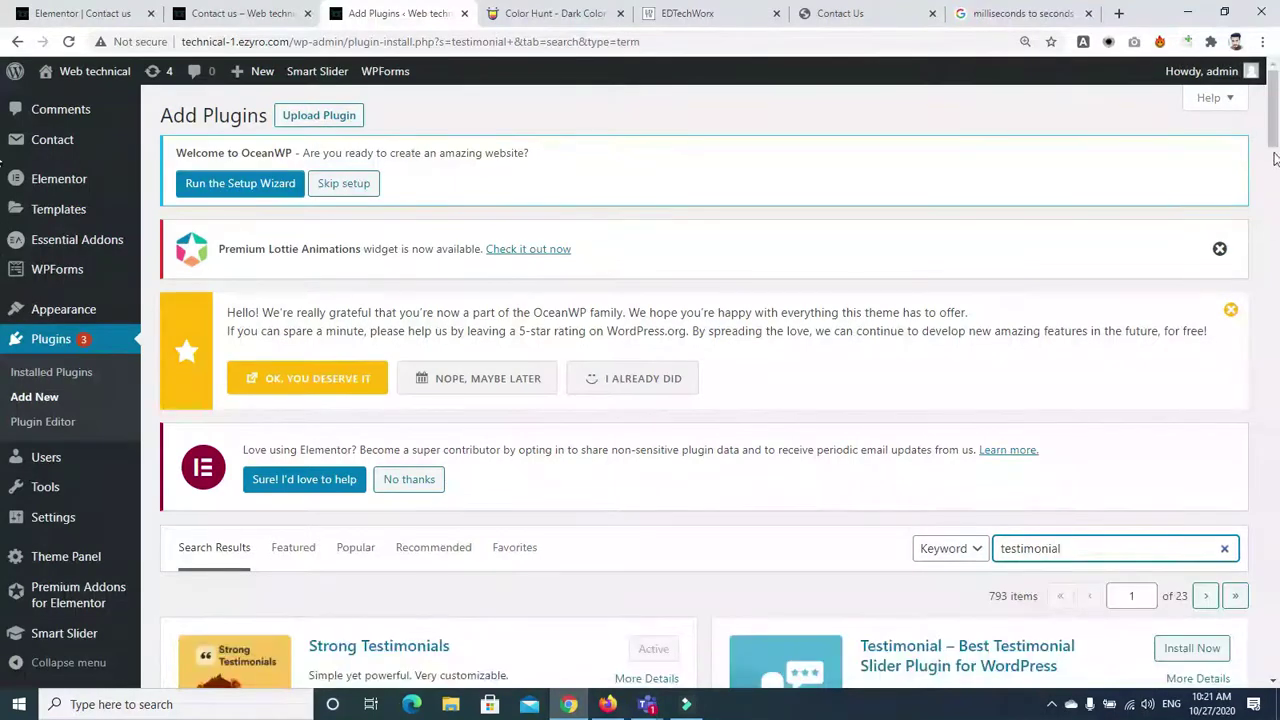
pyautogui.scroll(-4, 1275, 158)
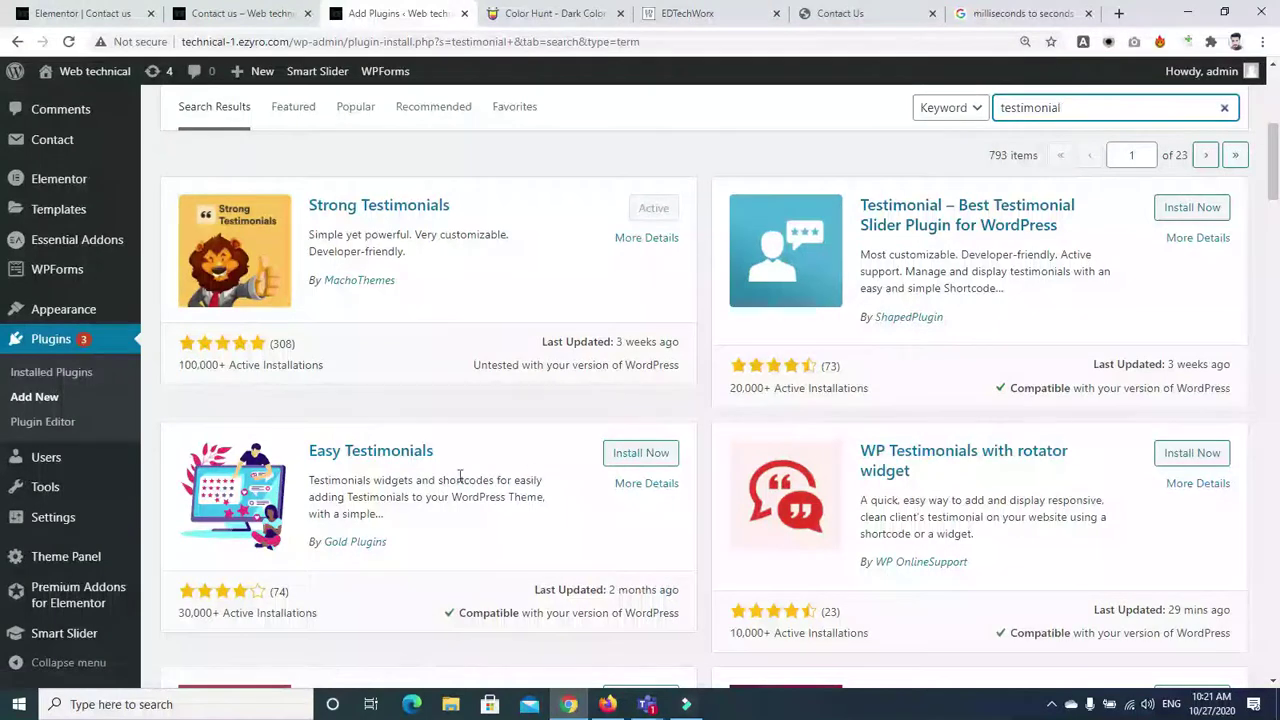
pyautogui.click(340, 455)
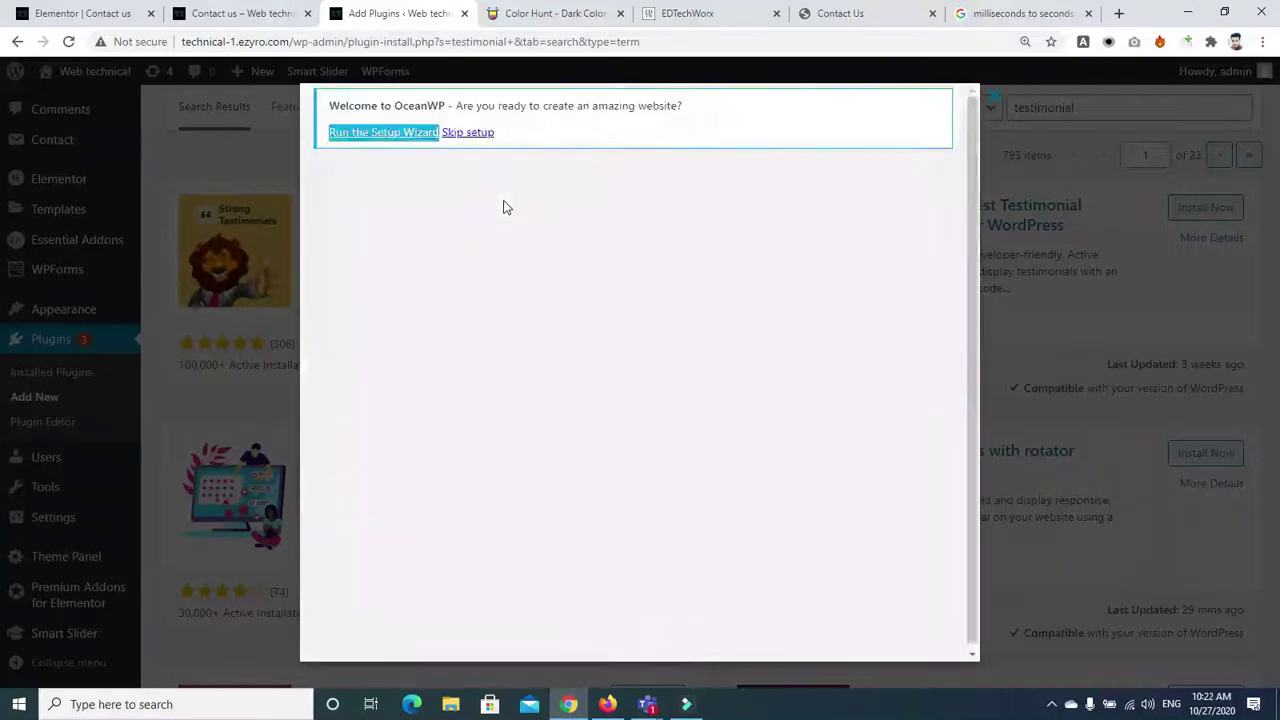
# Scroll through the Easy Testimonials display-theme screenshots, then close its details window
pyautogui.scroll(-3, 970, 265)
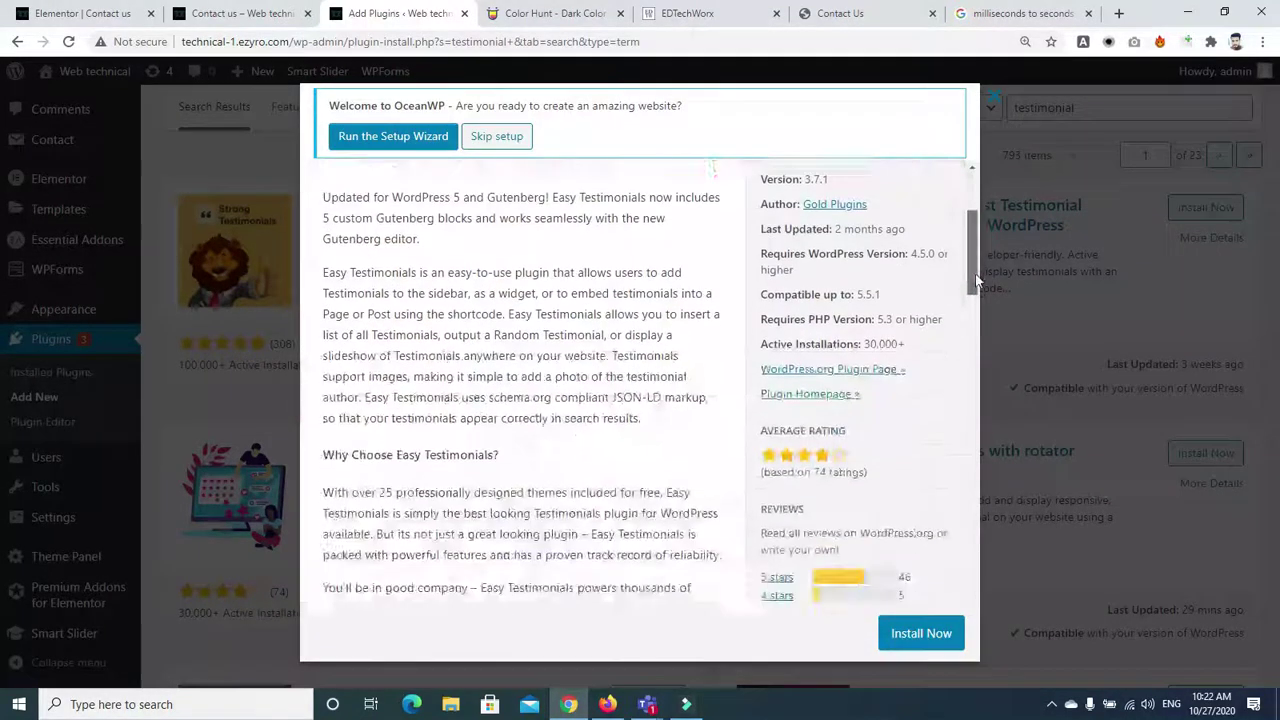
pyautogui.scroll(3, 975, 275)
pyautogui.click(632, 309)
pyautogui.moveTo(968, 182); pyautogui.dragTo(975, 230)
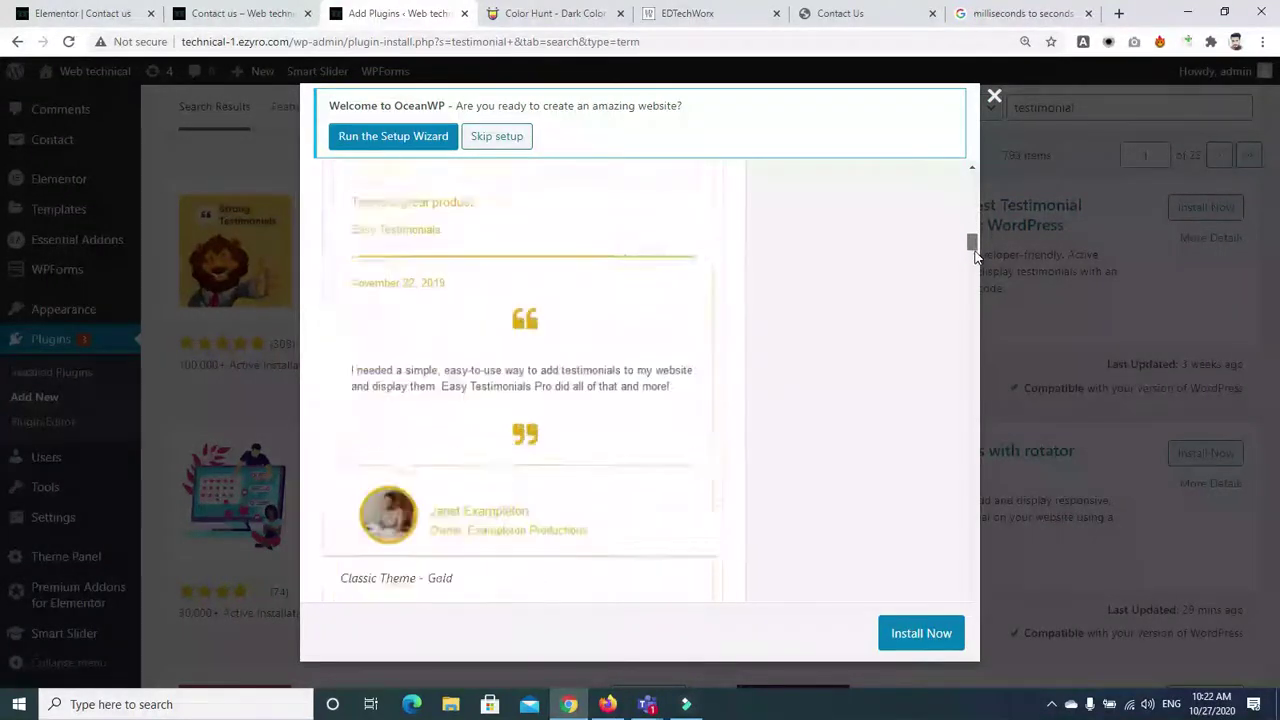
pyautogui.moveTo(976, 266); pyautogui.dragTo(977, 274)
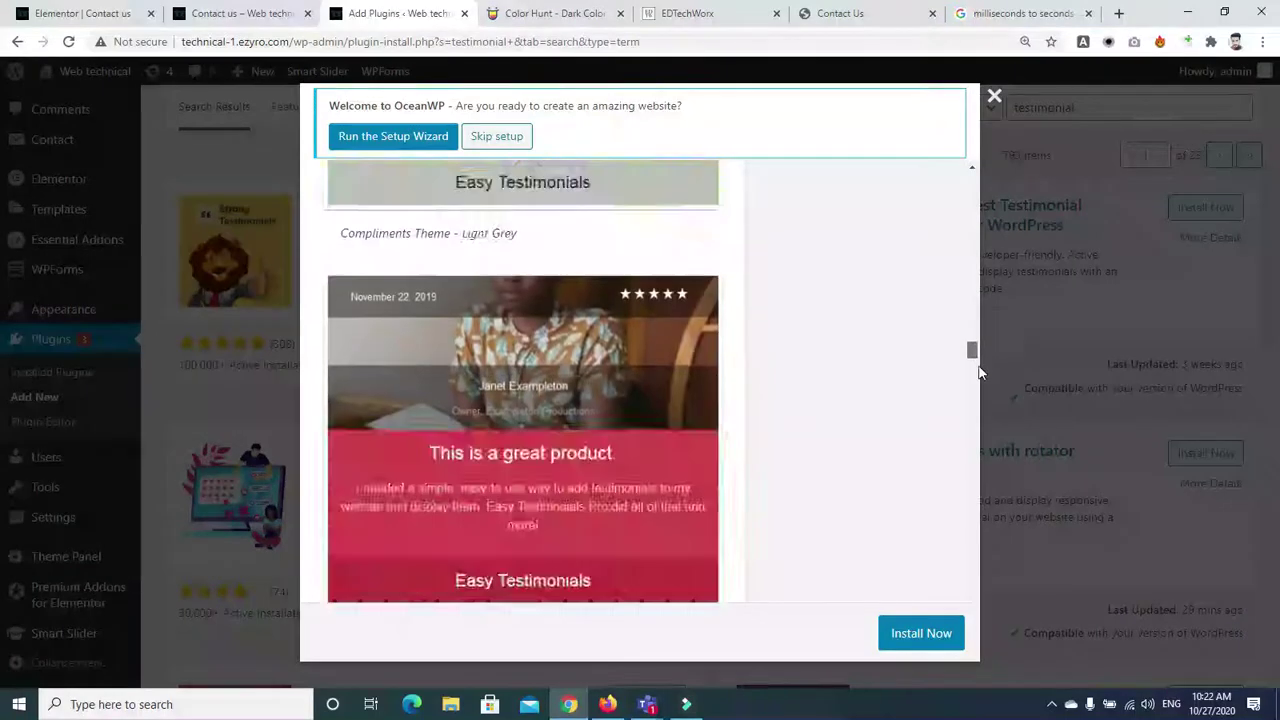
pyautogui.moveTo(978, 383); pyautogui.dragTo(971, 449)
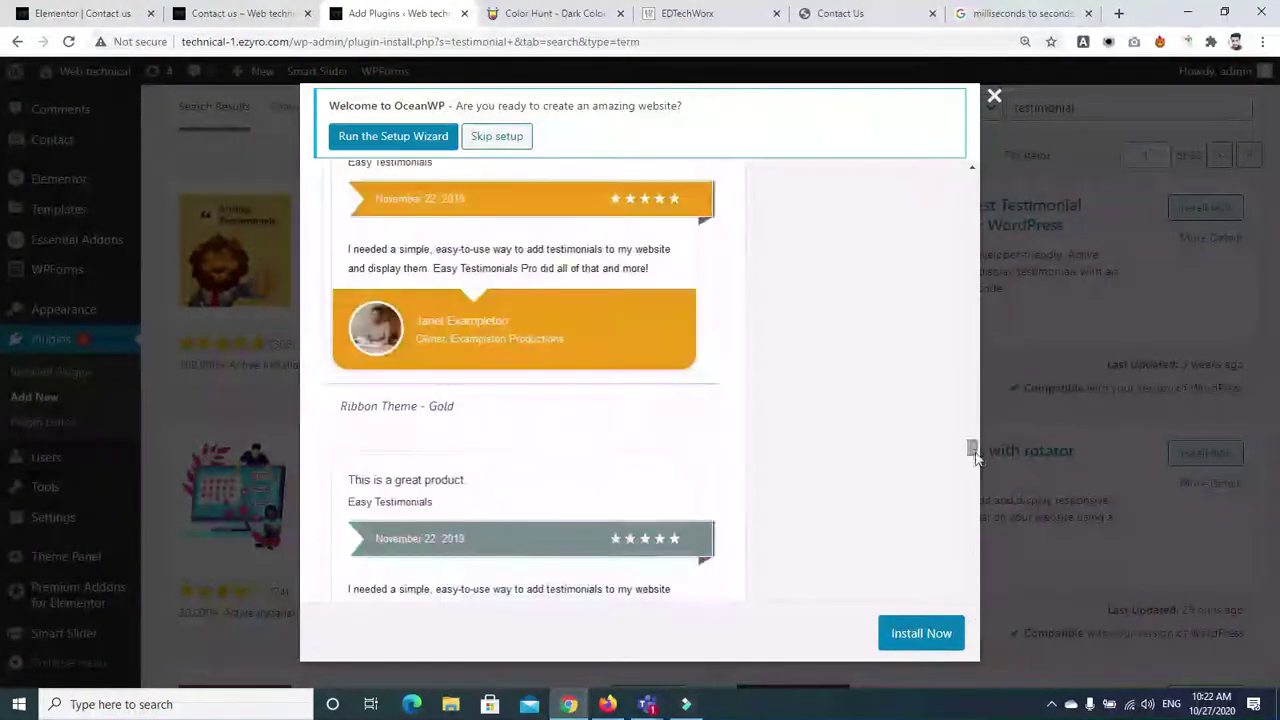
pyautogui.click(988, 104)
# Open the Strong Testimonials details, scroll through its screenshots, and close the overlay
pyautogui.click(389, 213)
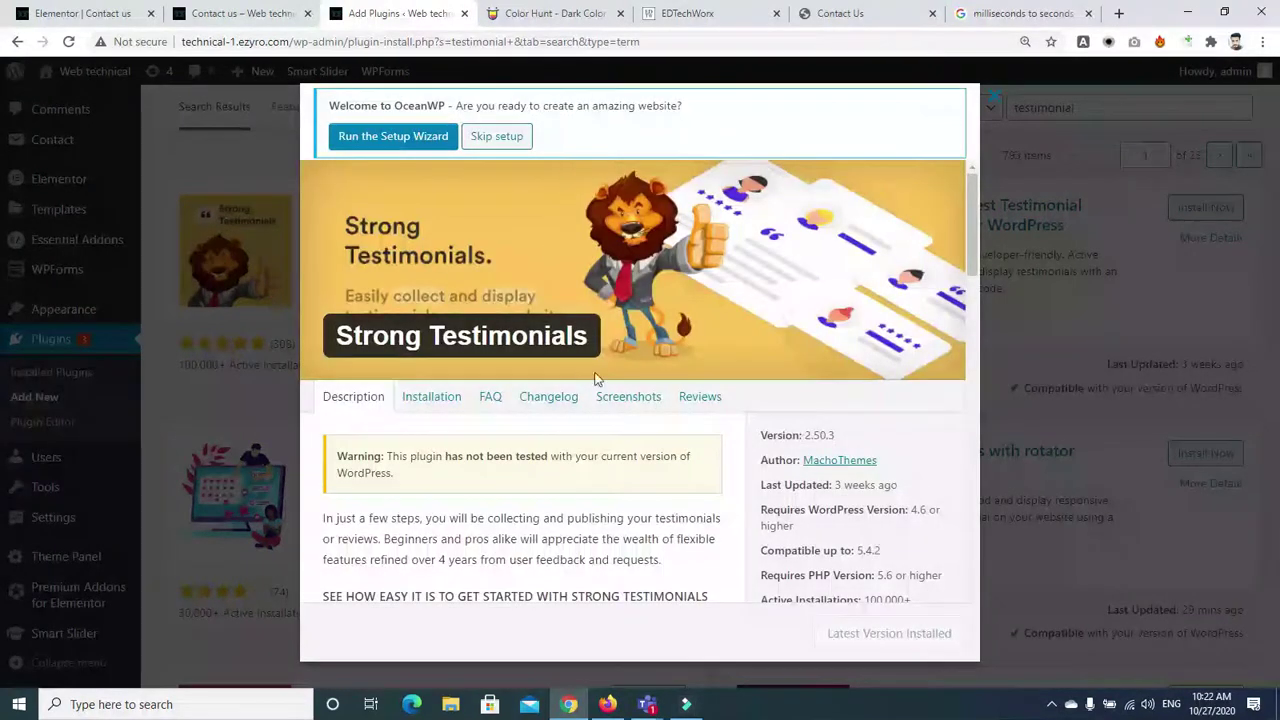
pyautogui.click(618, 398)
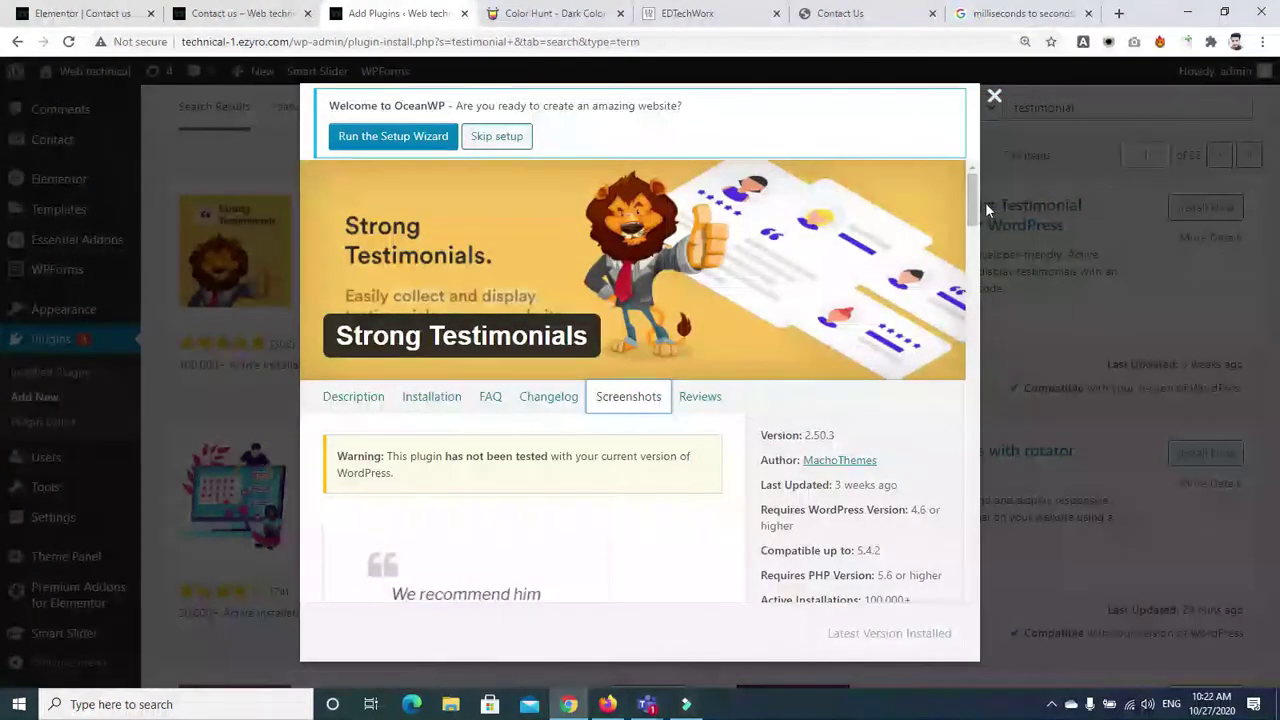
pyautogui.moveTo(977, 207); pyautogui.dragTo(965, 440)
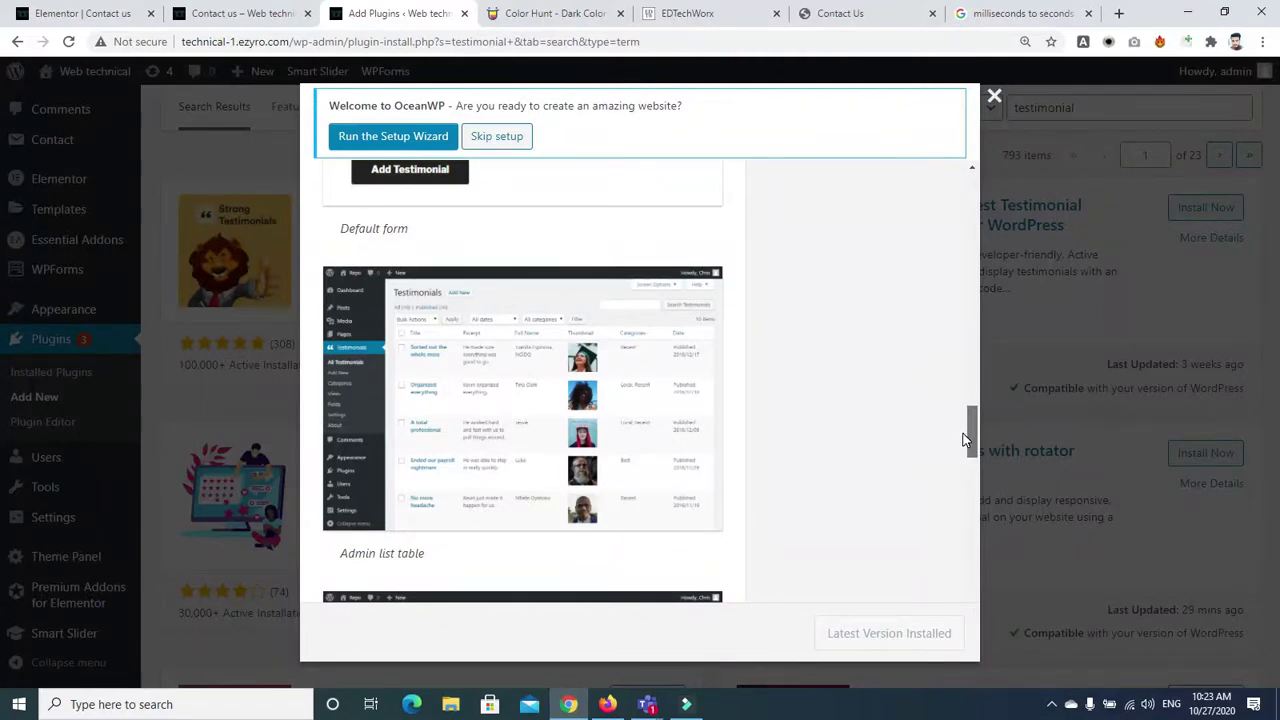
pyautogui.moveTo(966, 440); pyautogui.dragTo(967, 506)
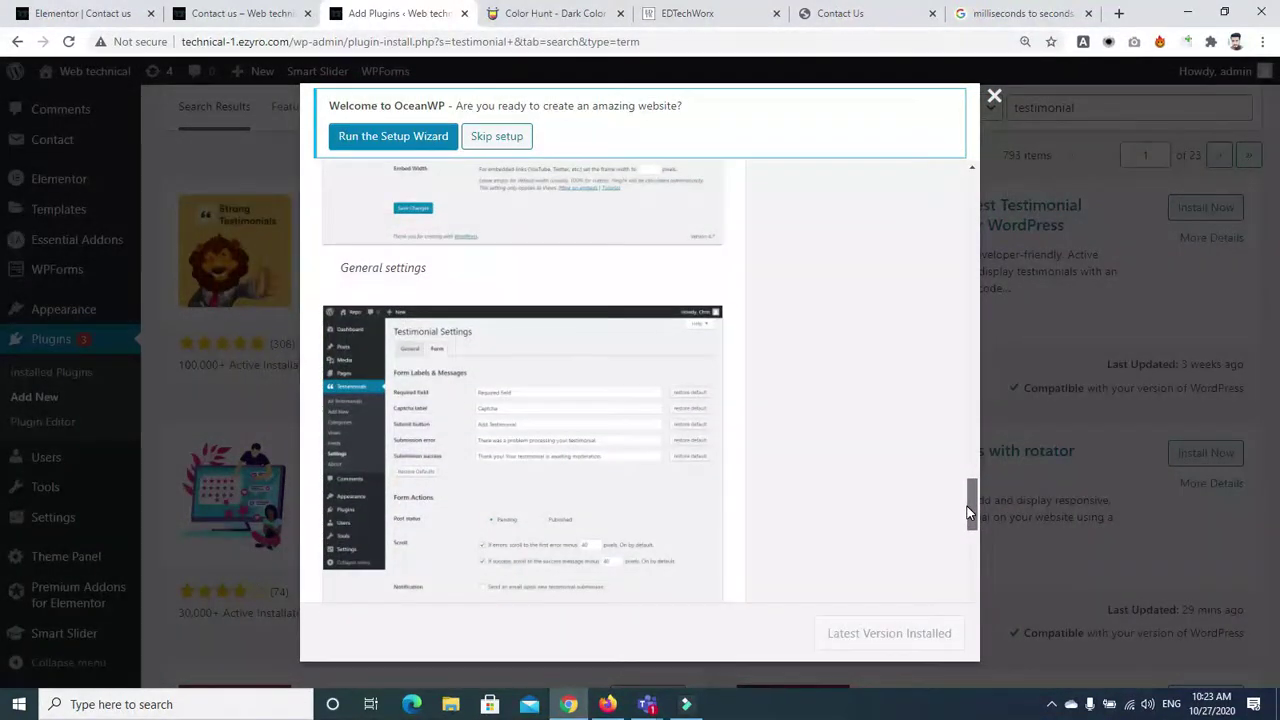
pyautogui.moveTo(967, 506); pyautogui.dragTo(964, 555)
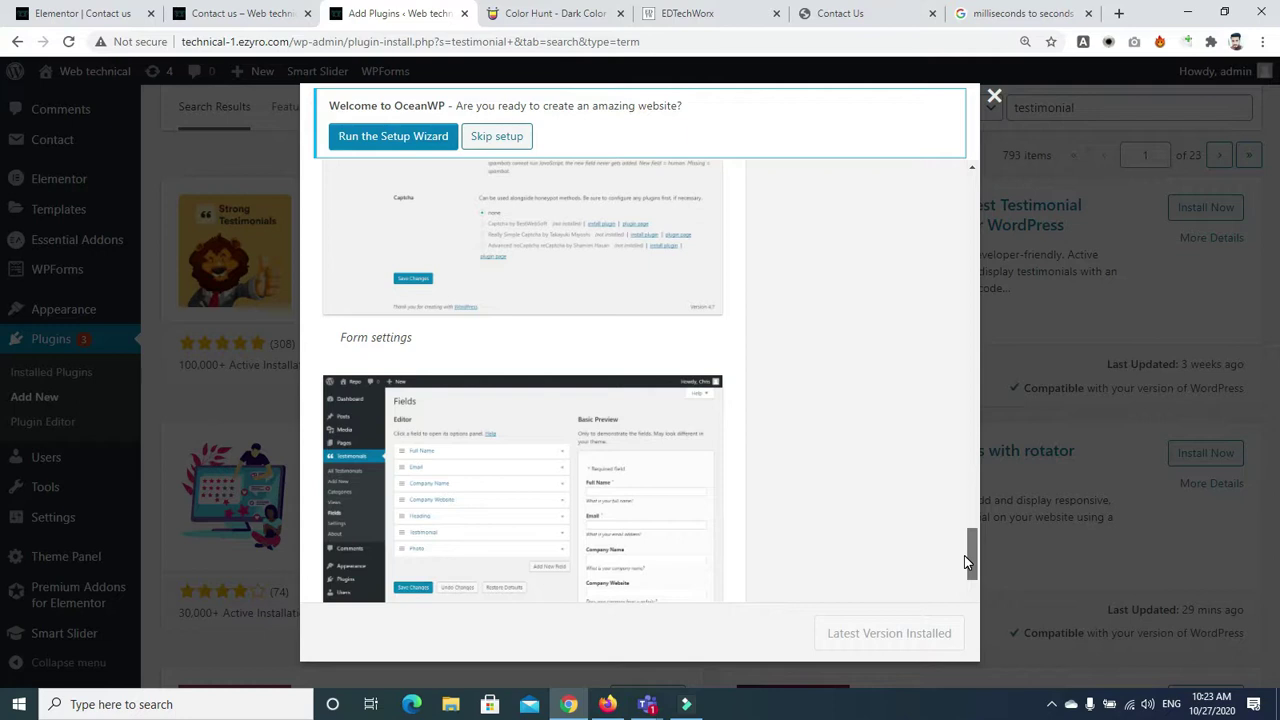
pyautogui.moveTo(966, 562); pyautogui.dragTo(966, 569)
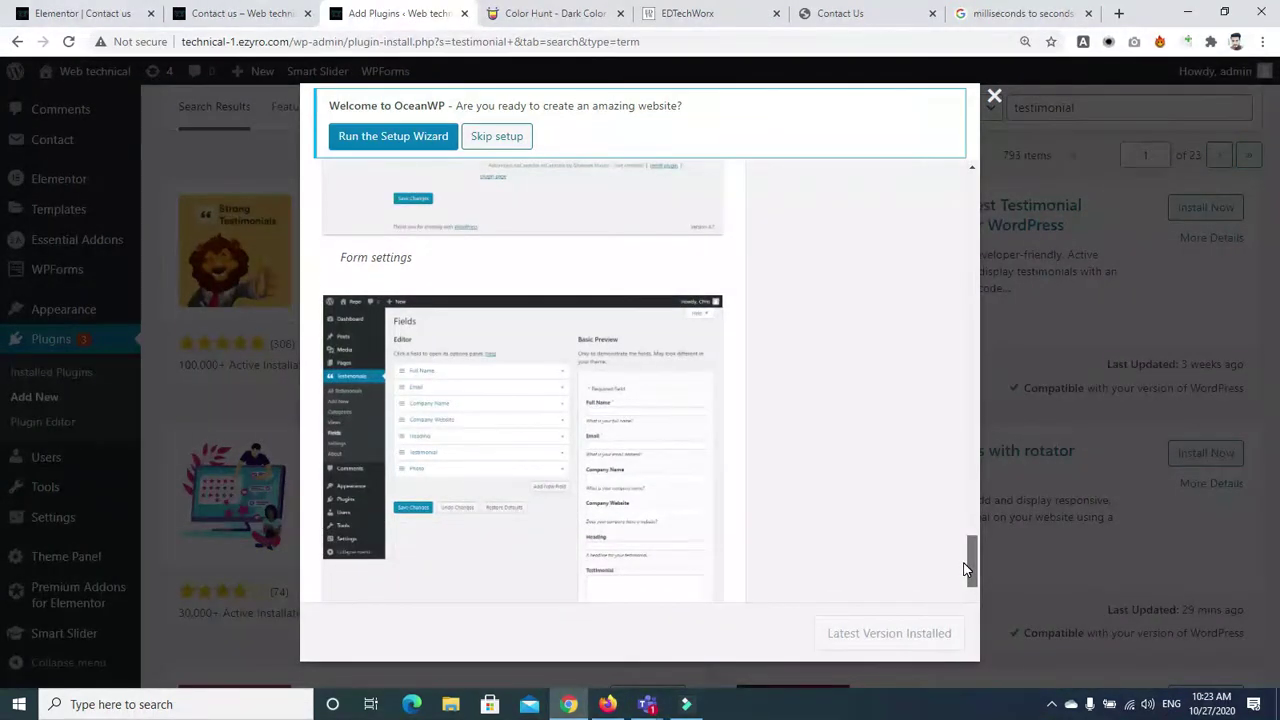
pyautogui.moveTo(966, 570); pyautogui.dragTo(967, 618)
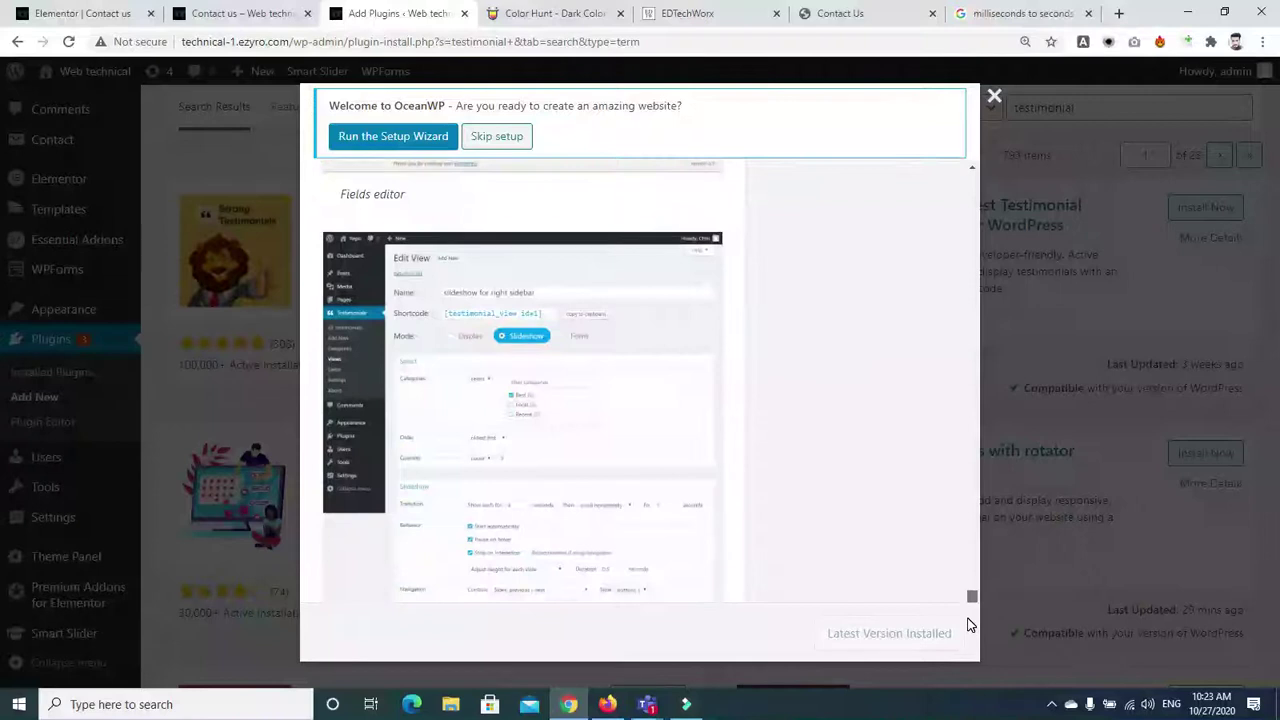
pyautogui.scroll(-10, 967, 625)
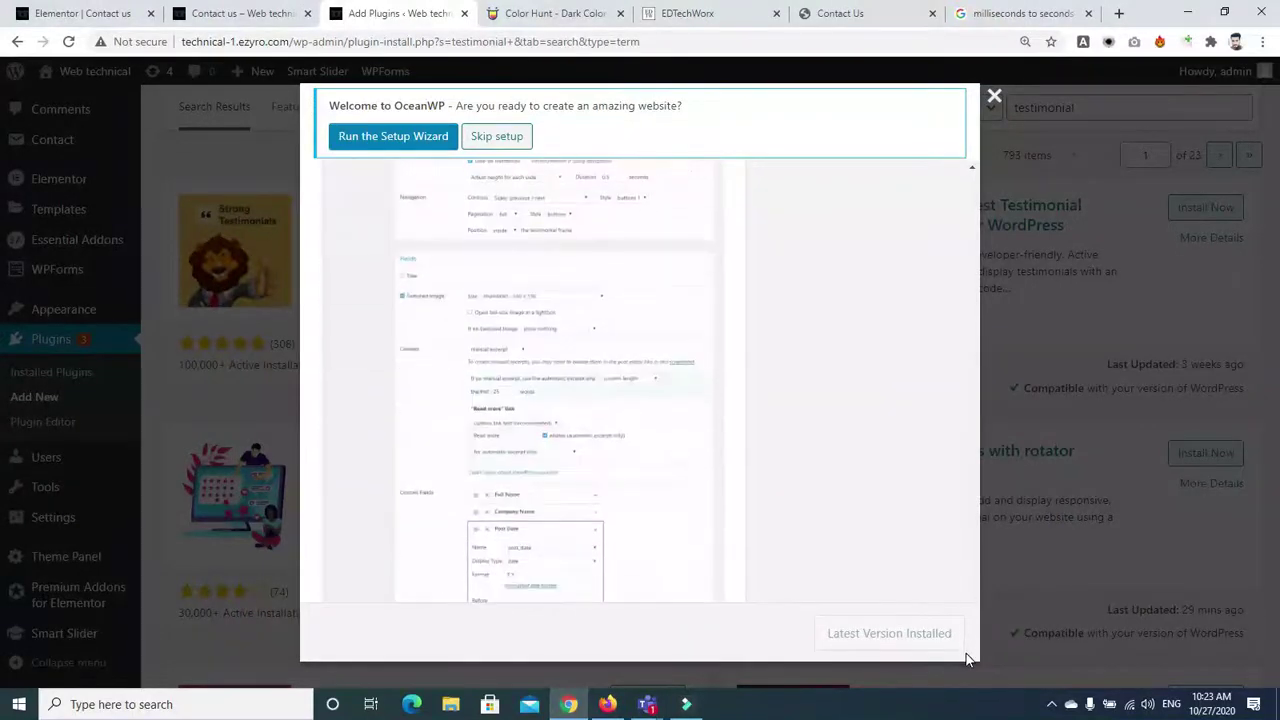
pyautogui.click(1001, 106)
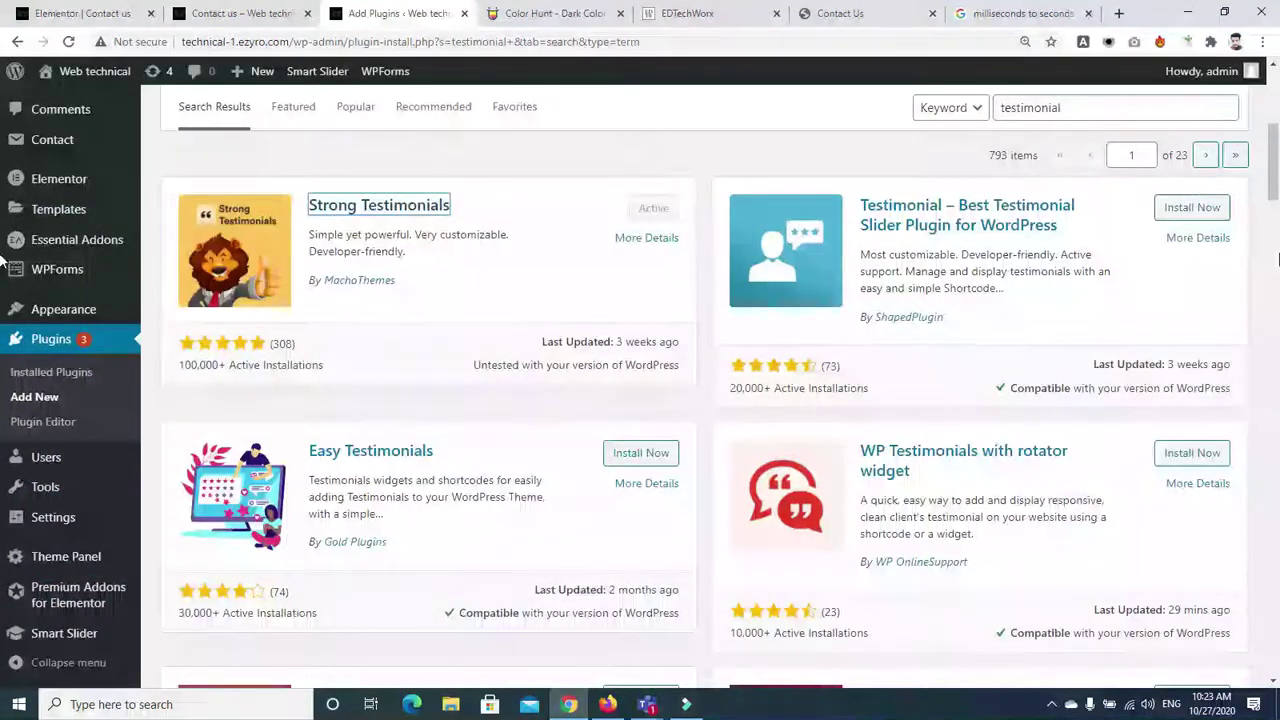
# Open the Testimonials submission Form settings and inspect the Full Name field options
pyautogui.moveTo(1277, 185); pyautogui.dragTo(1276, 103)
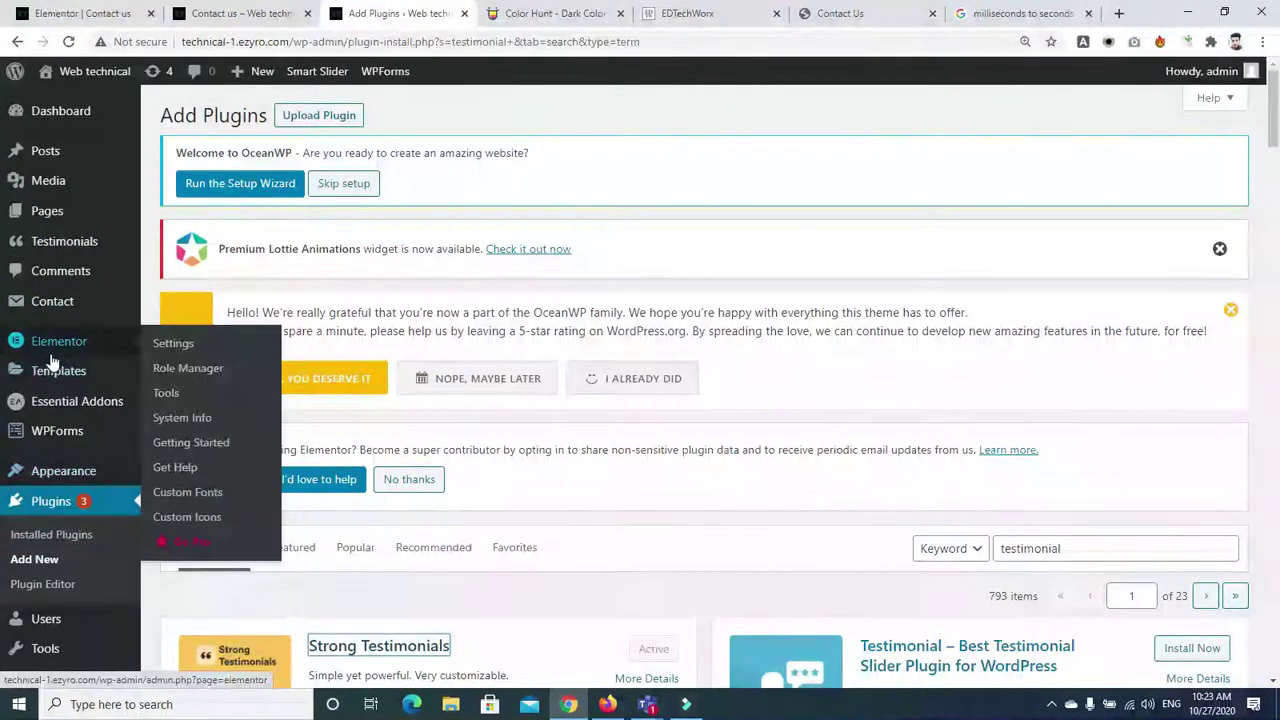
pyautogui.click(64, 248)
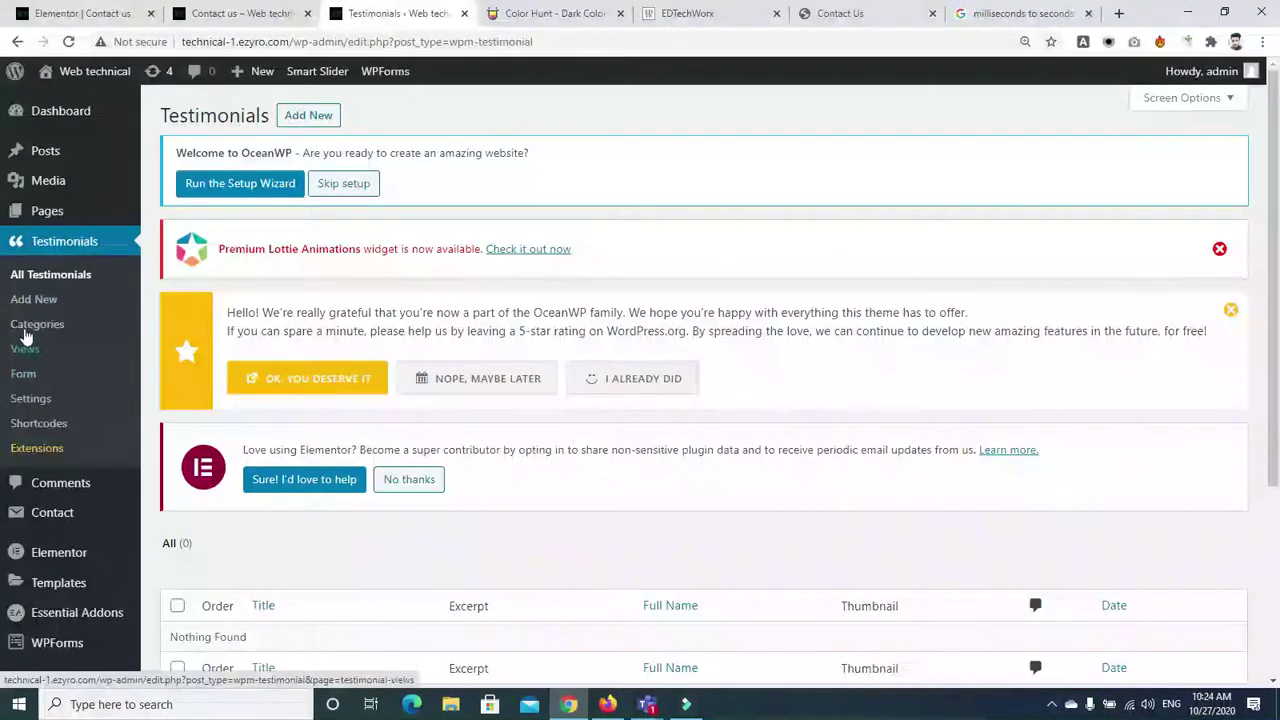
pyautogui.click(24, 374)
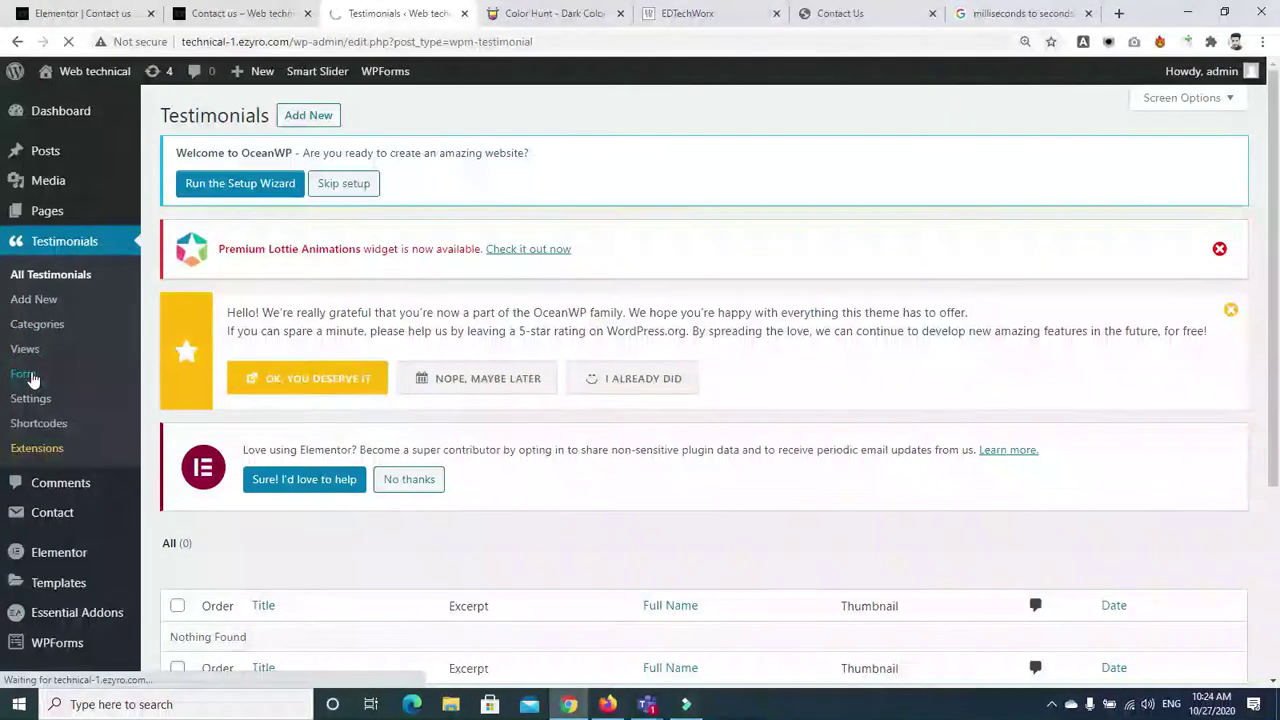
pyautogui.scroll(-2, 1278, 283)
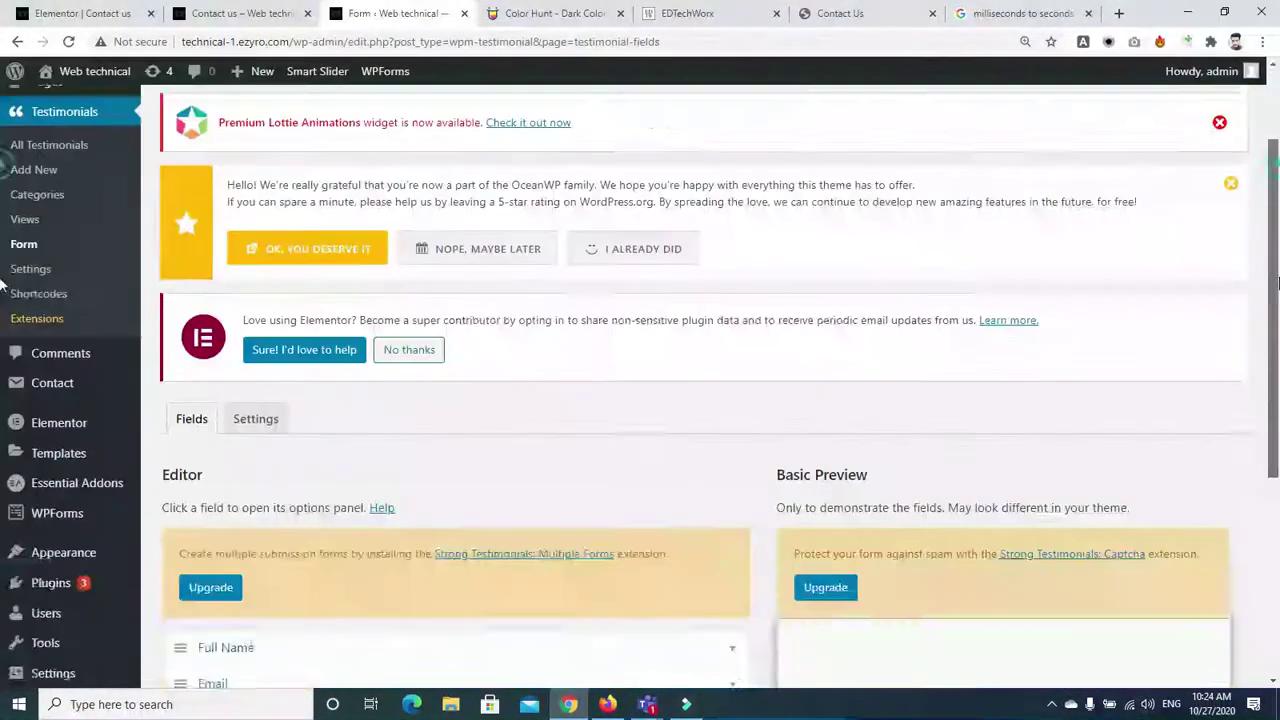
pyautogui.scroll(-3, 1278, 283)
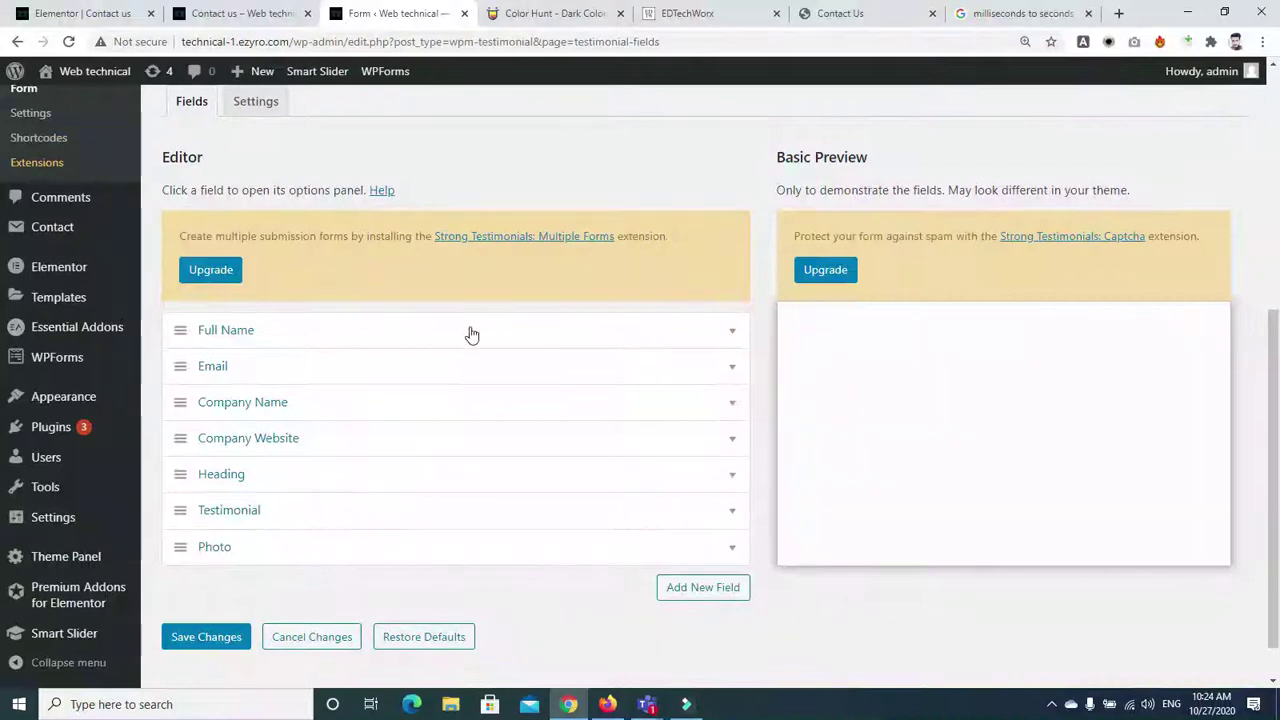
pyautogui.click(716, 332)
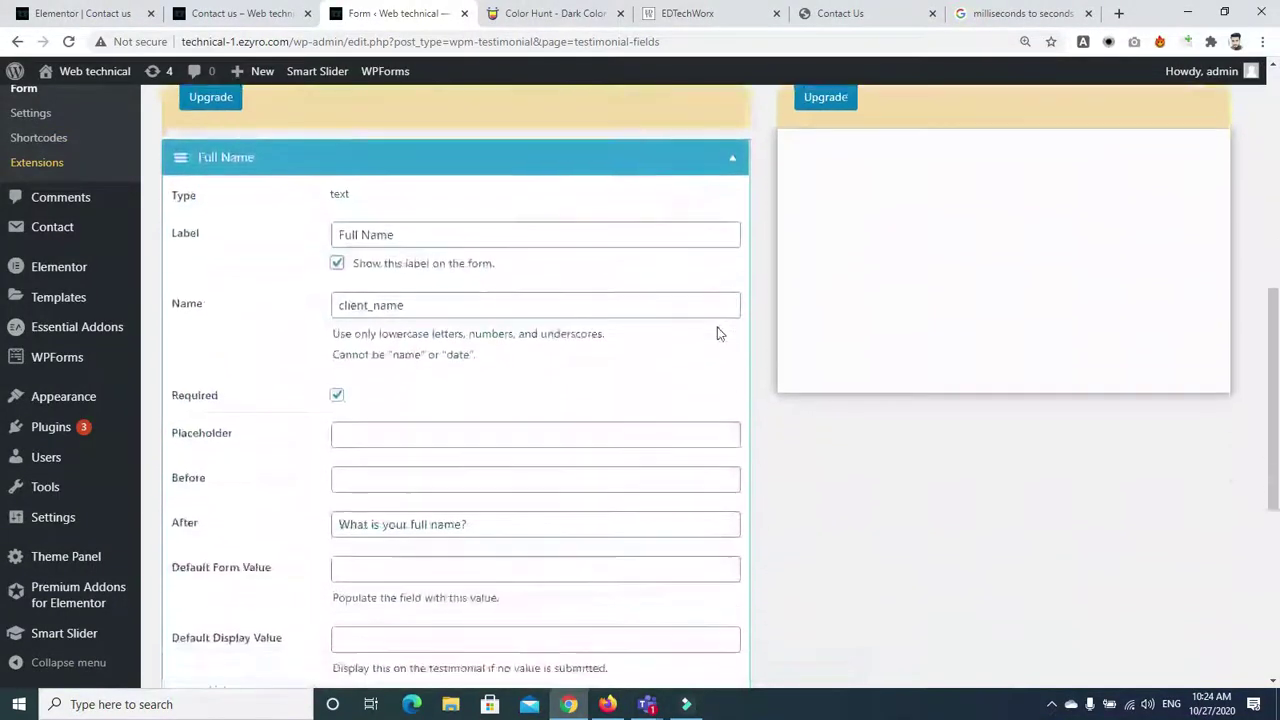
pyautogui.click(727, 133)
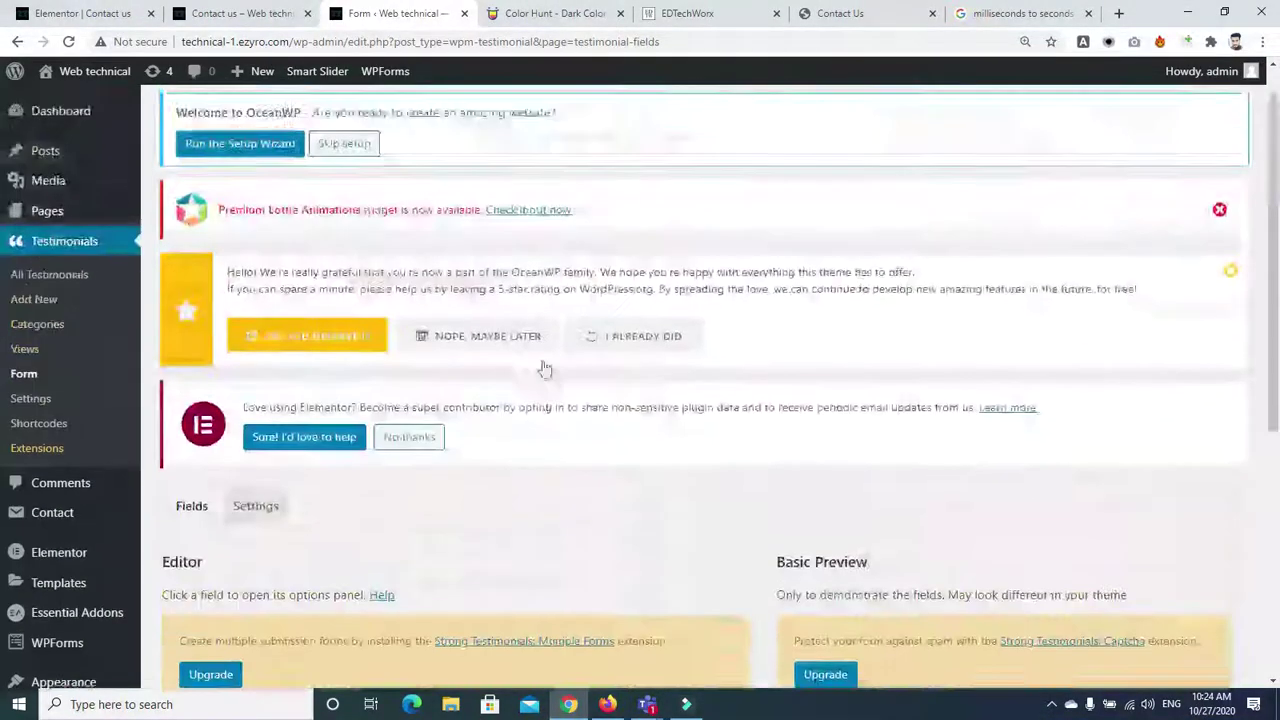
# Expand the Testimonial field's options and save the form fields
pyautogui.scroll(-3, 1278, 368)
pyautogui.scroll(-3, 1278, 368)
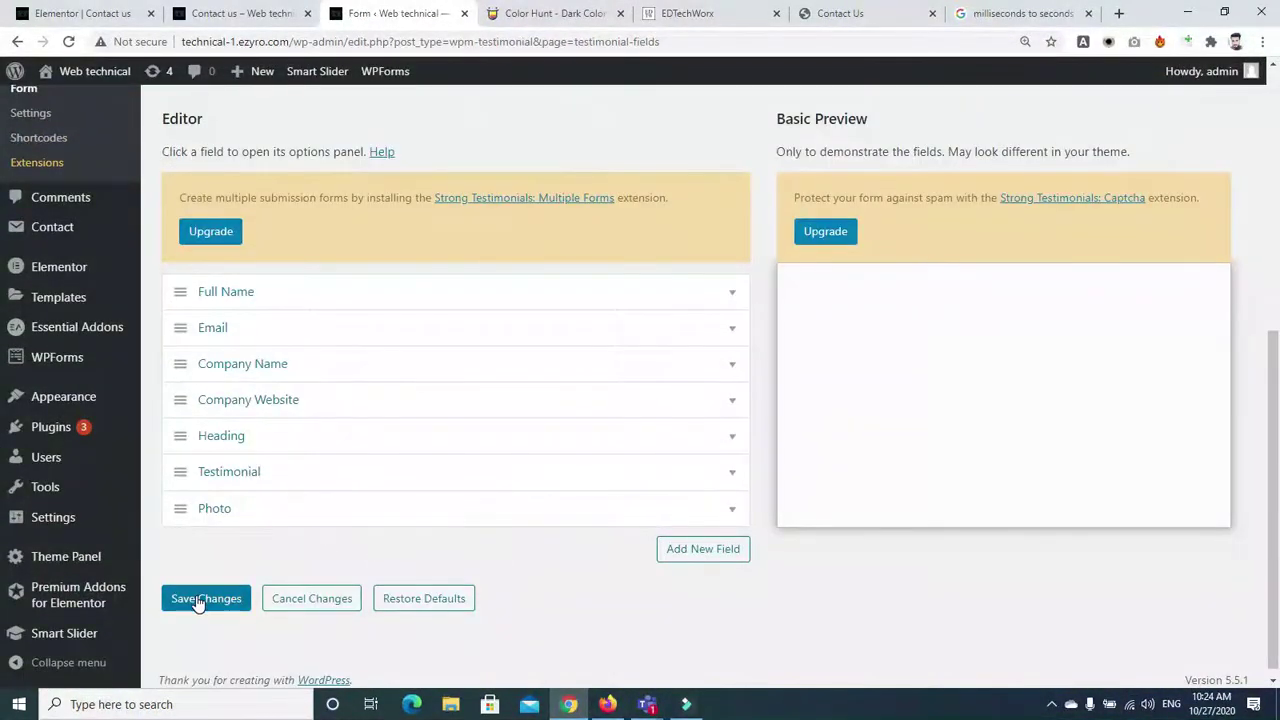
pyautogui.click(197, 480)
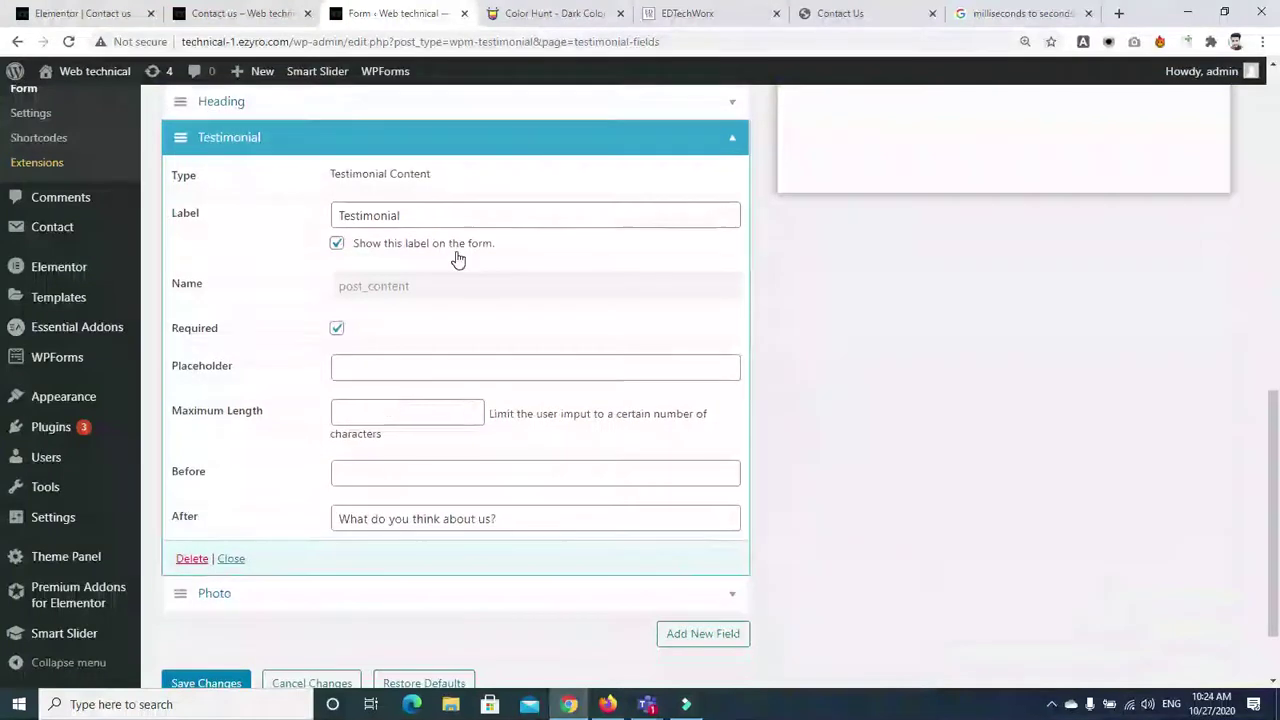
pyautogui.scroll(-1, 808, 558)
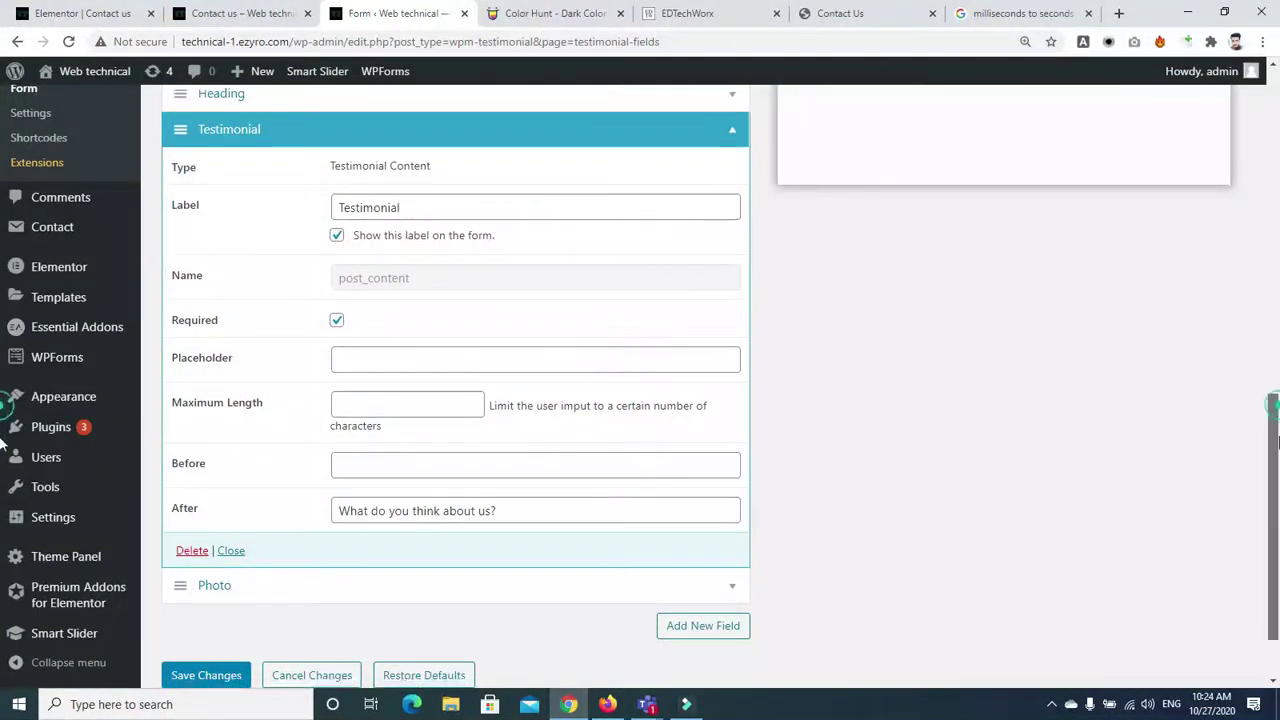
pyautogui.click(206, 592)
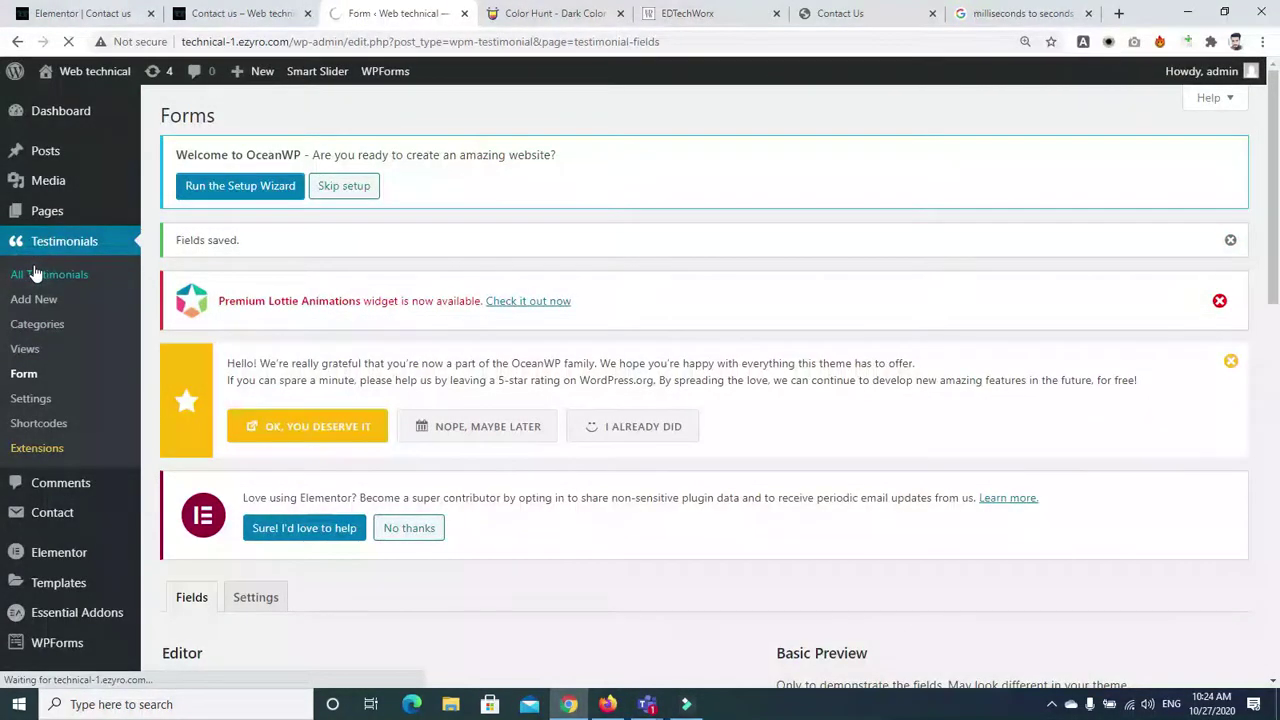
# Create a new testimonial titled 'testi' with a short five-word body, left as a draft
pyautogui.click(35, 272)
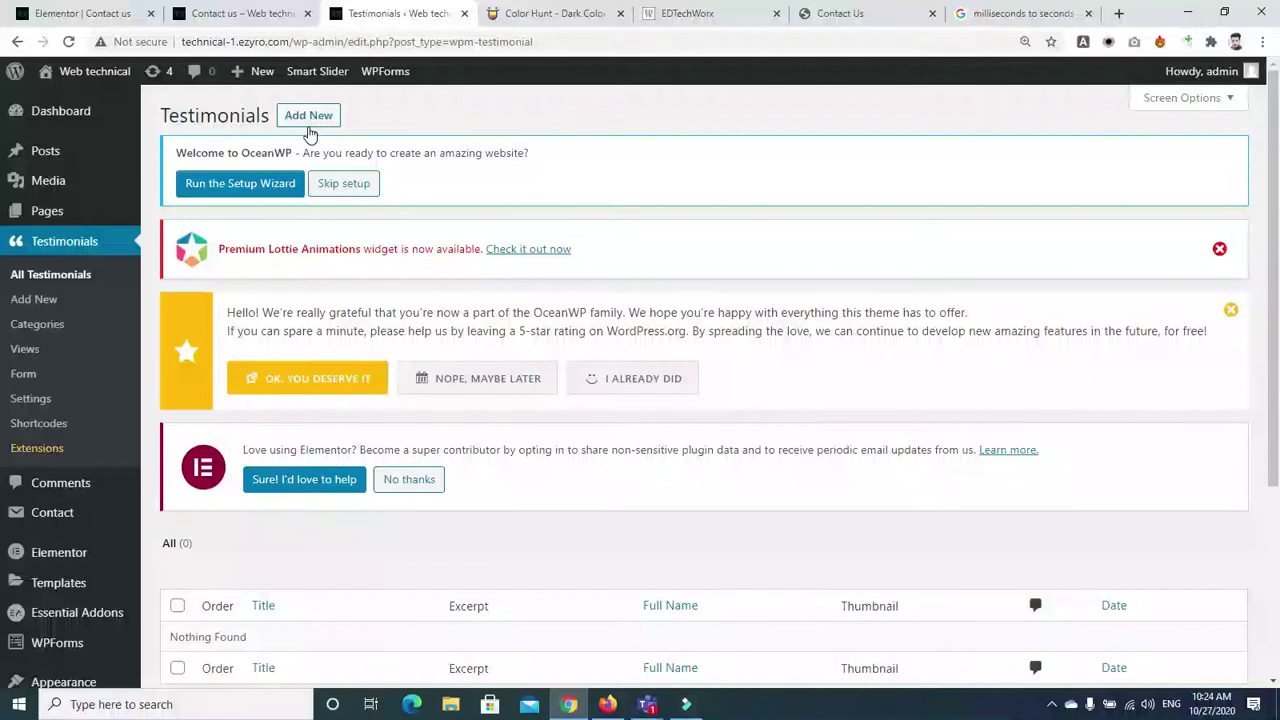
pyautogui.click(302, 122)
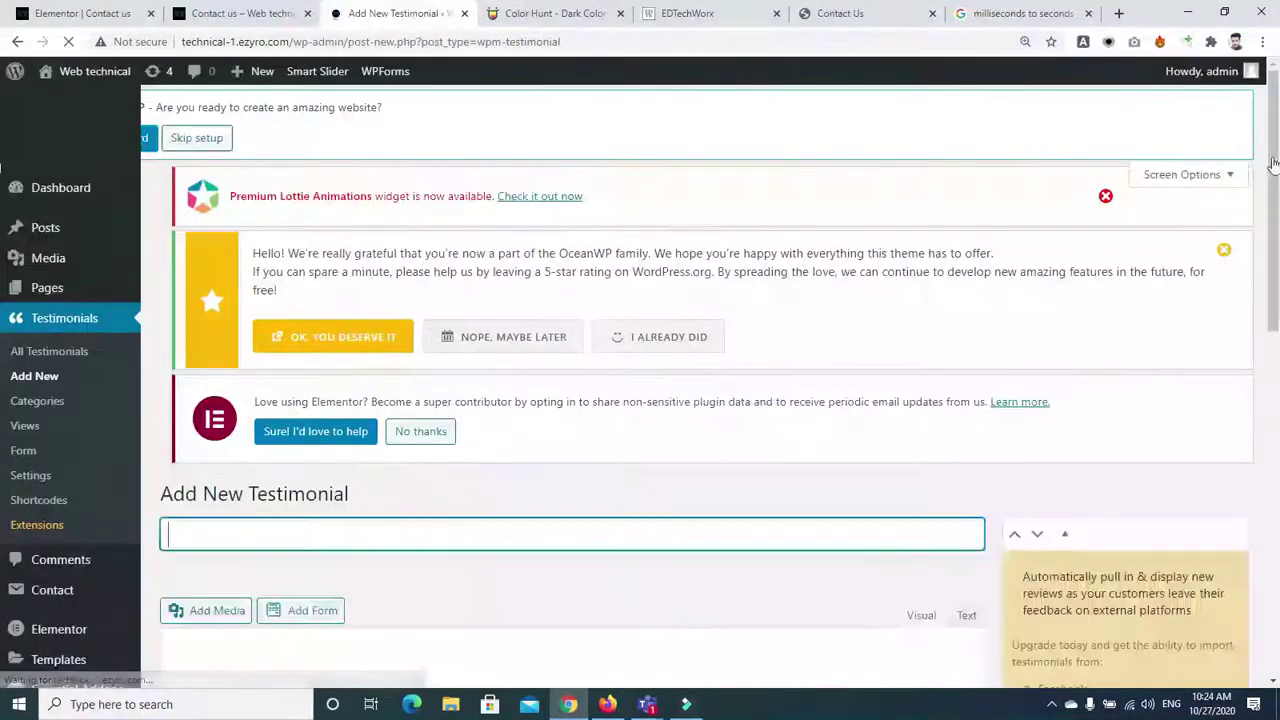
pyautogui.moveTo(1273, 161); pyautogui.dragTo(1278, 239)
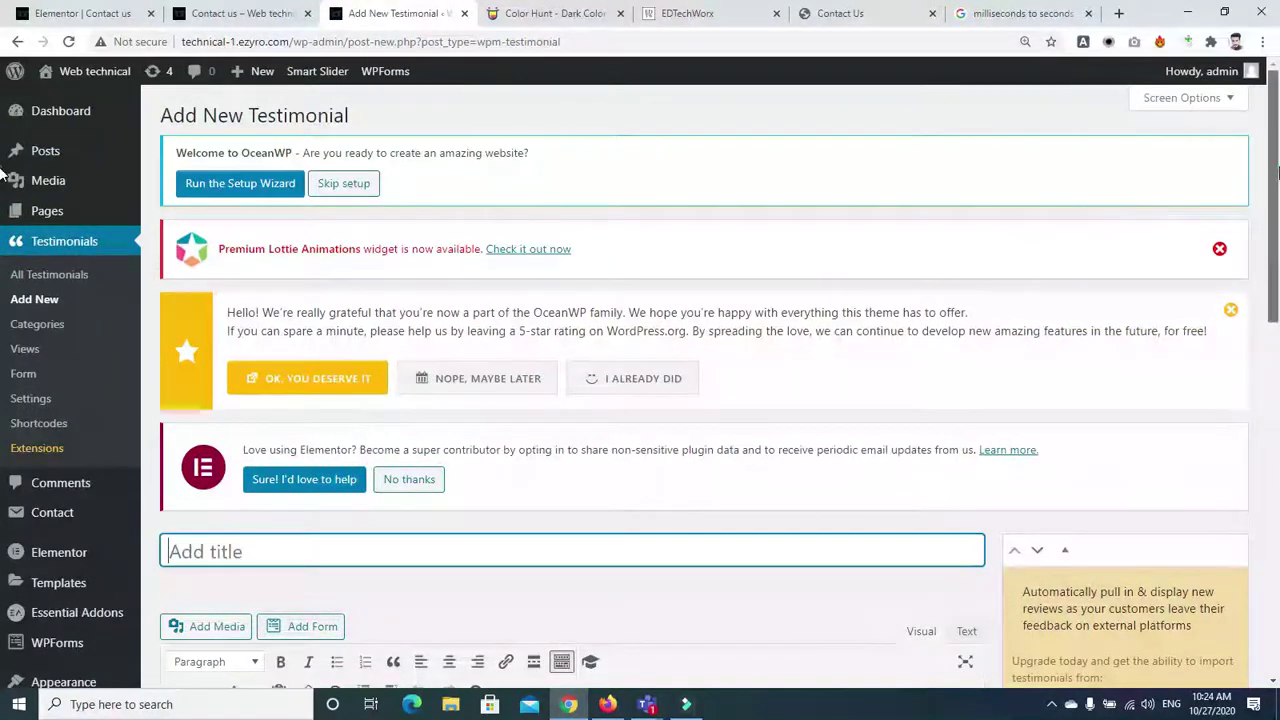
pyautogui.scroll(-3, 797, 391)
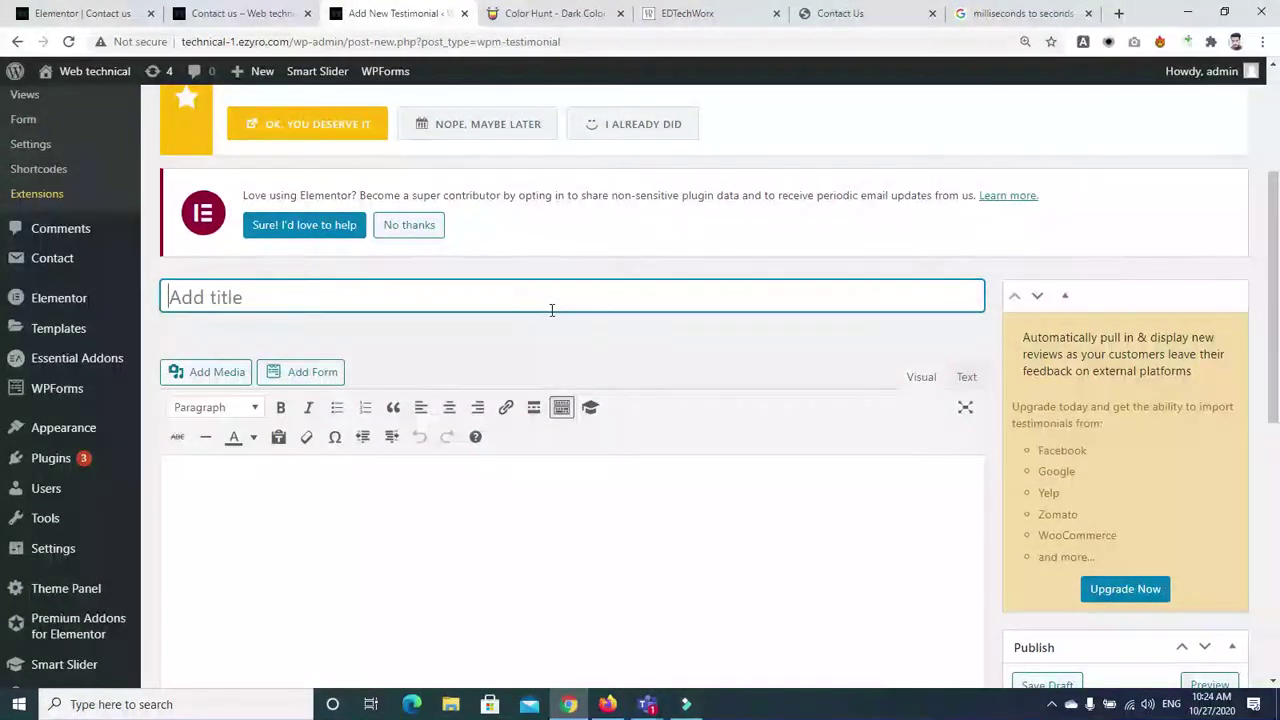
pyautogui.write('testi')
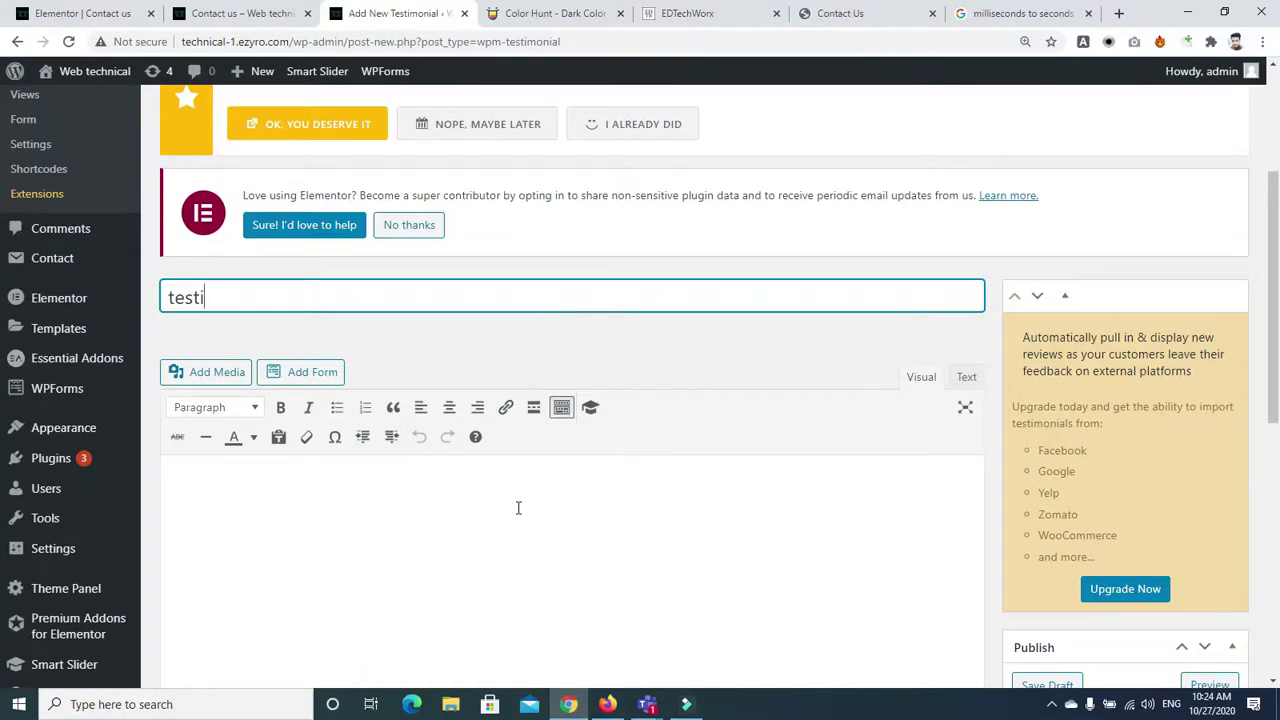
pyautogui.click(518, 508)
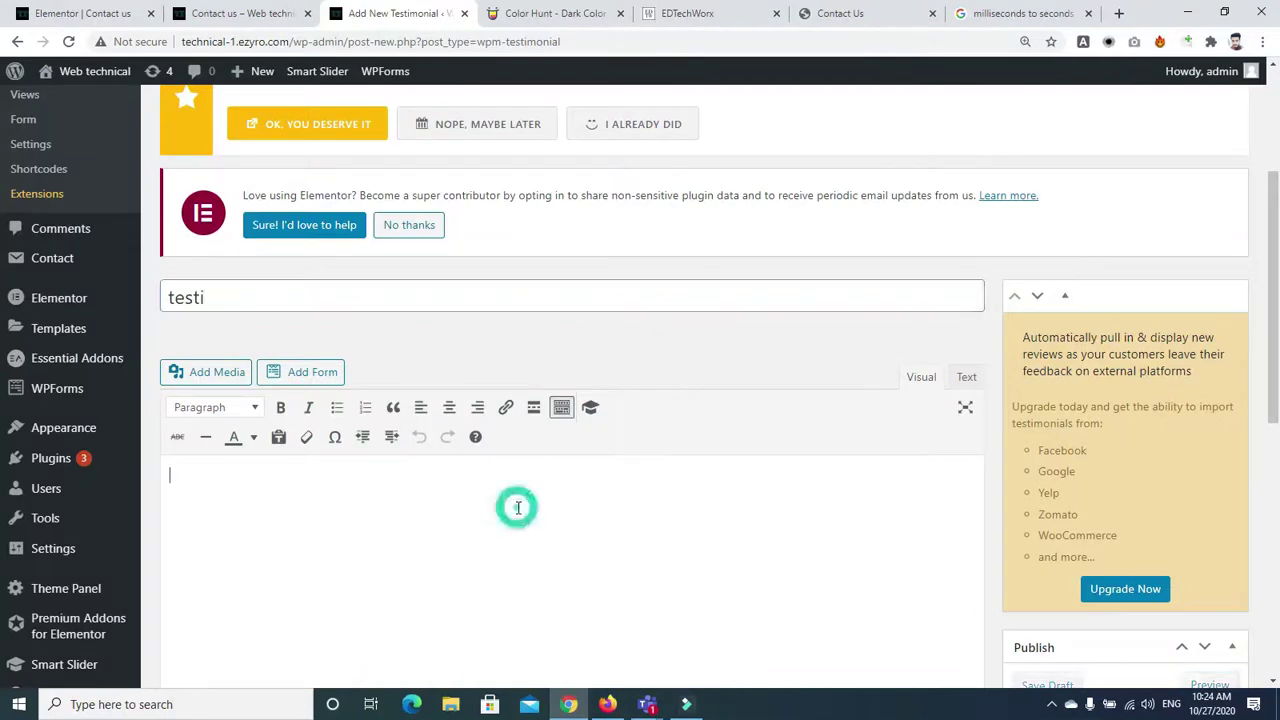
pyautogui.write('gct sahiwal old harpa road')
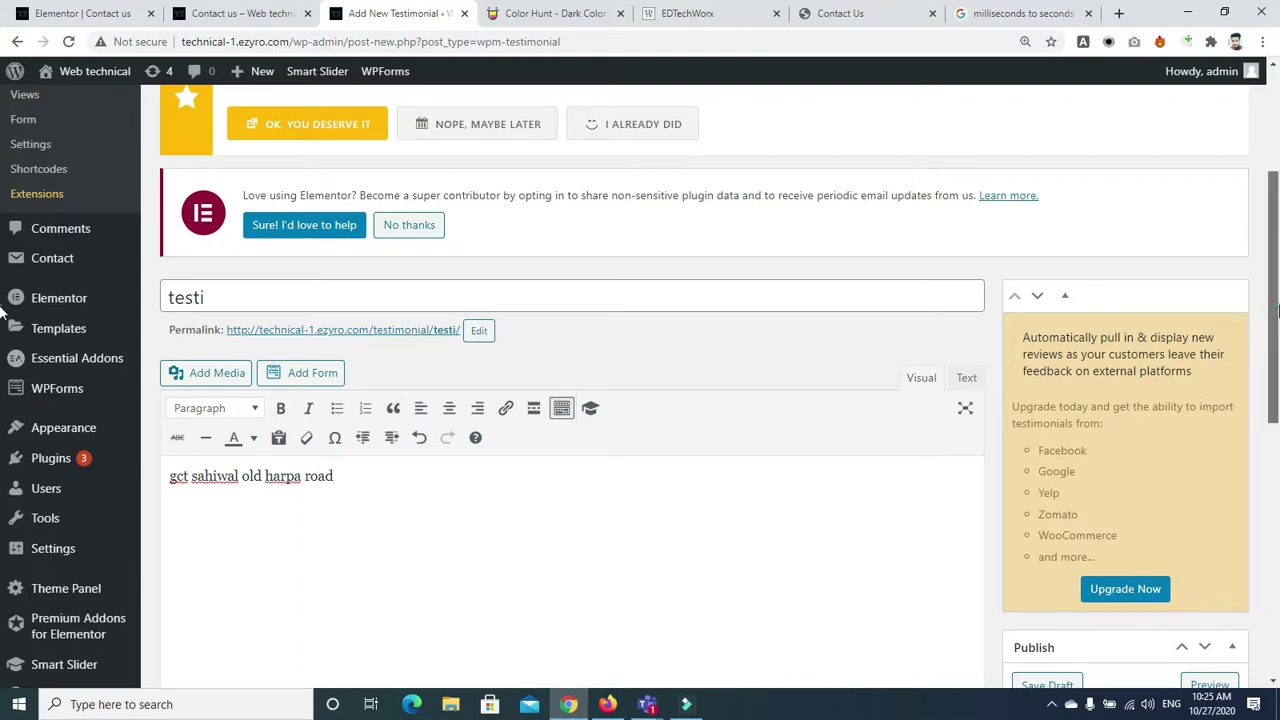
pyautogui.moveTo(1275, 315); pyautogui.dragTo(1275, 485)
pyautogui.scroll(-2, 1255, 495)
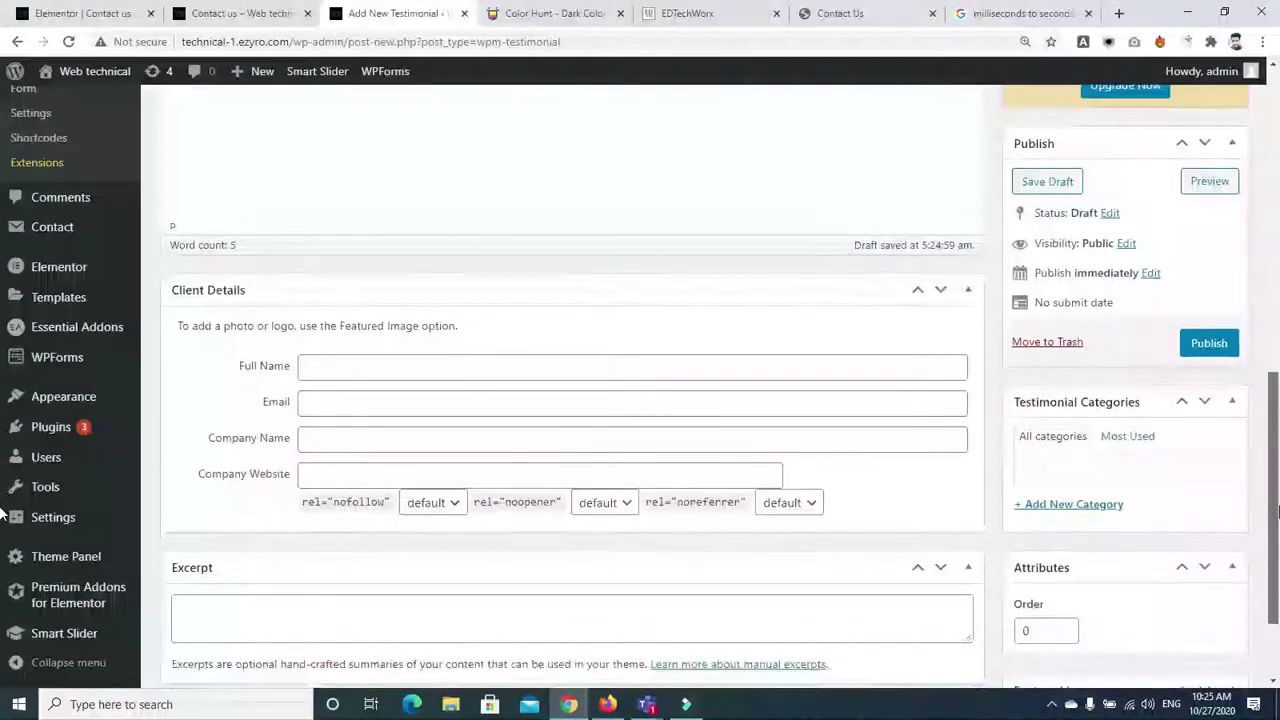
# Fill in the client's full name, email and company website 'technical-1' under Client Details
pyautogui.click(400, 337)
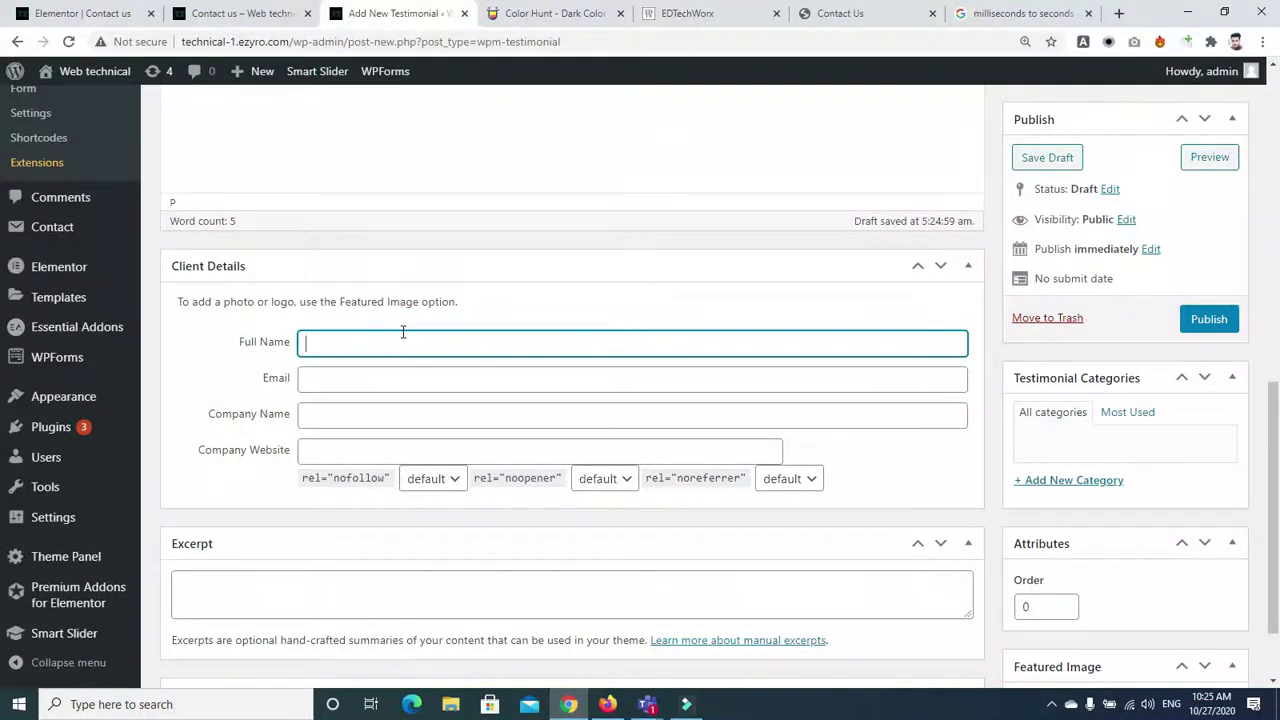
pyautogui.write('asif')
pyautogui.press('Tab')
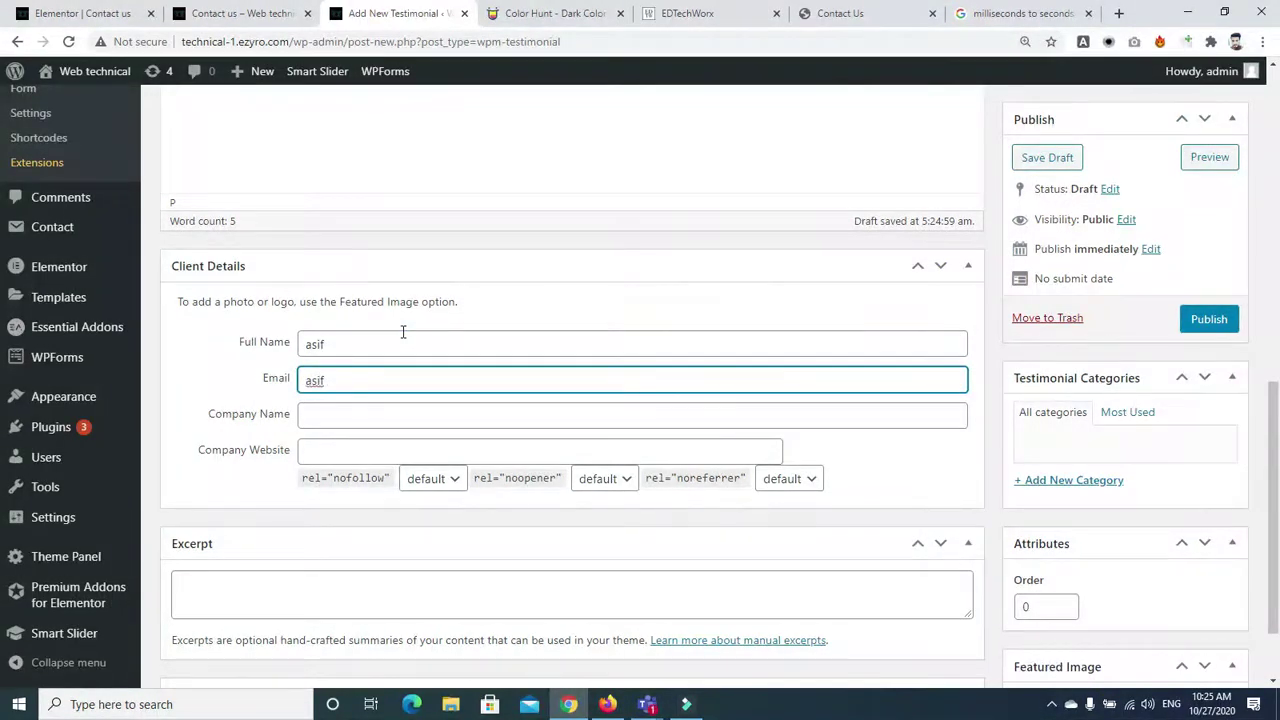
pyautogui.press('Tab')
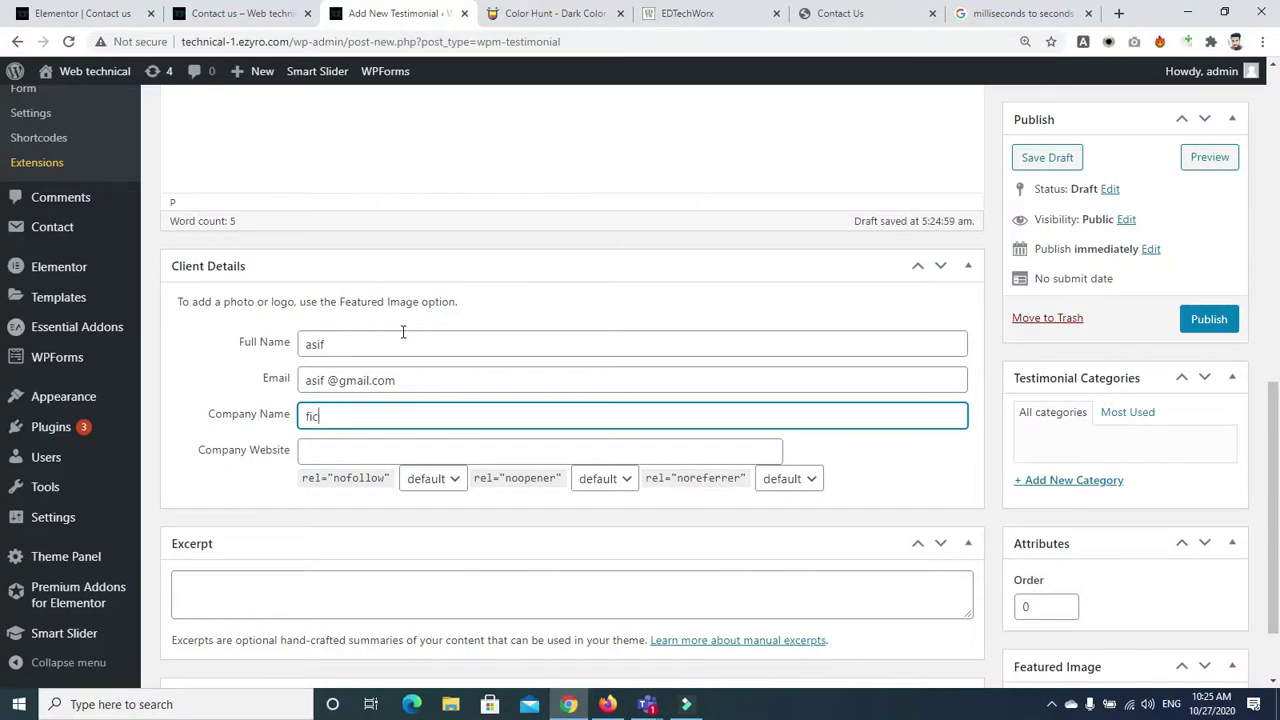
pyautogui.press('Tab')
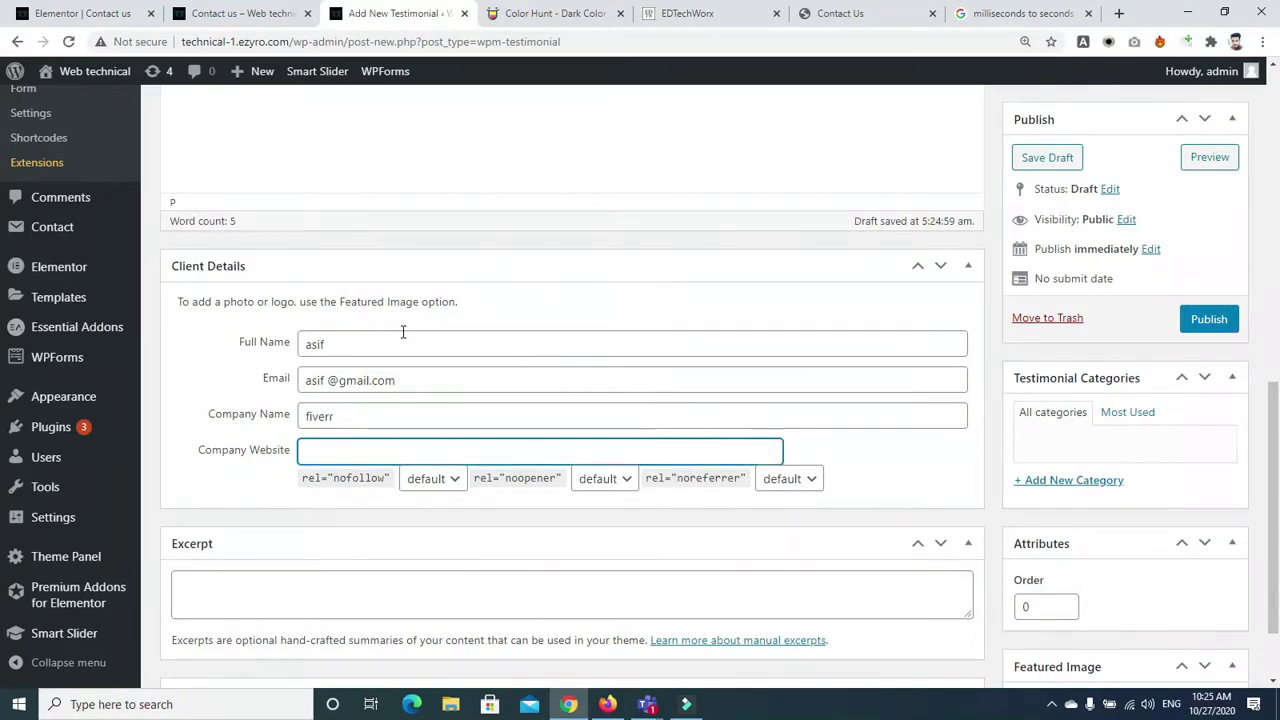
pyautogui.write('te')
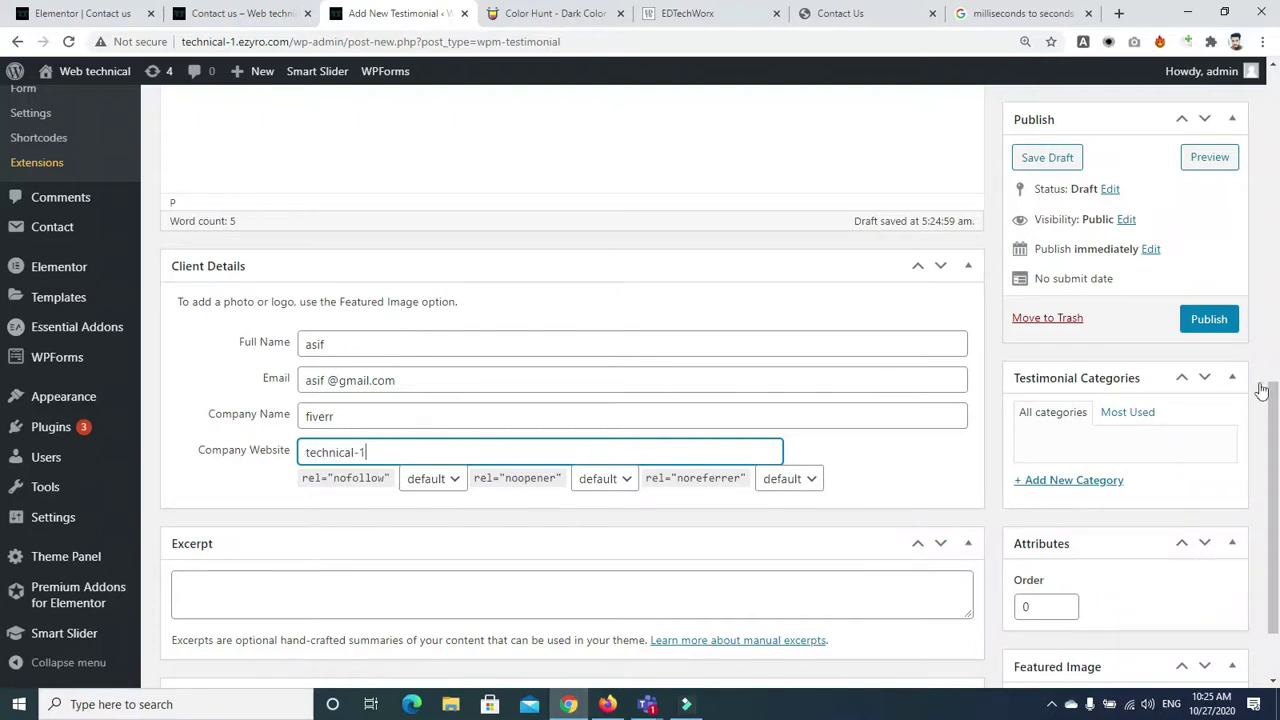
pyautogui.write('chnical-1')
# Add an excerpt, attempt to publish, and remove the stray space before the @ in the email
pyautogui.scroll(-1, 1262, 390)
pyautogui.click(715, 494)
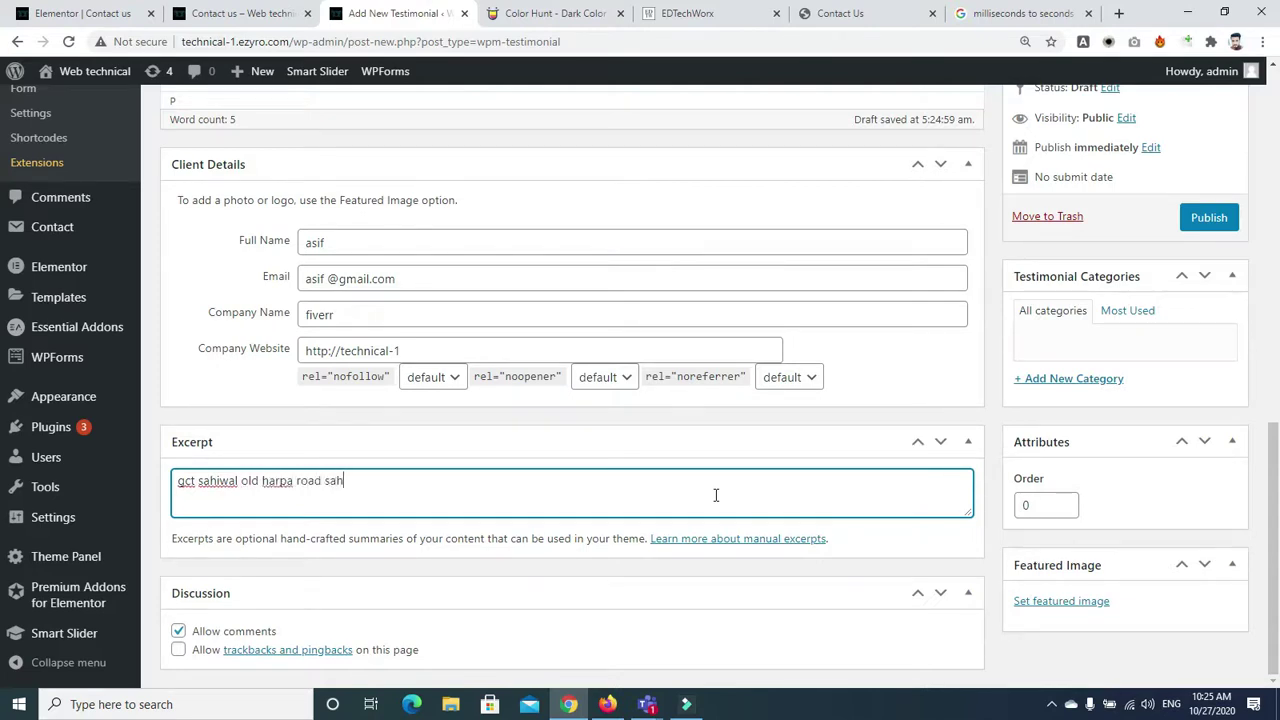
pyautogui.click(1209, 217)
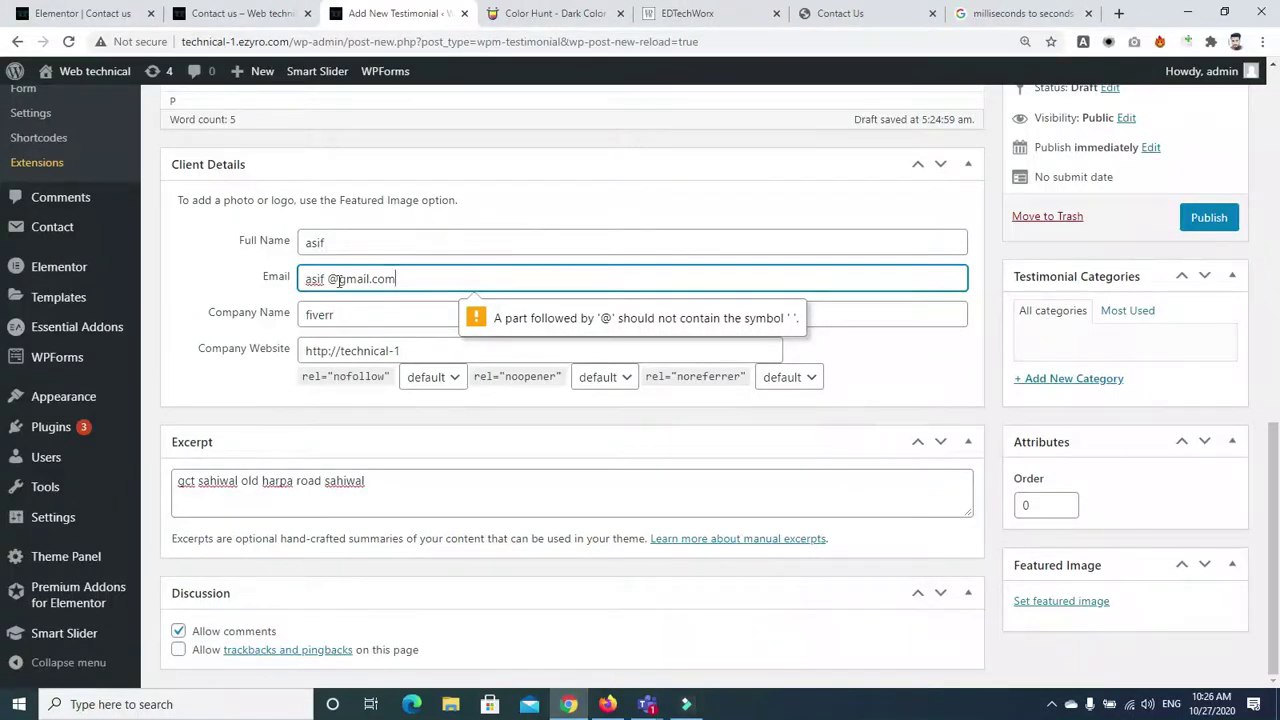
pyautogui.click(325, 278)
pyautogui.press('BackSpace')
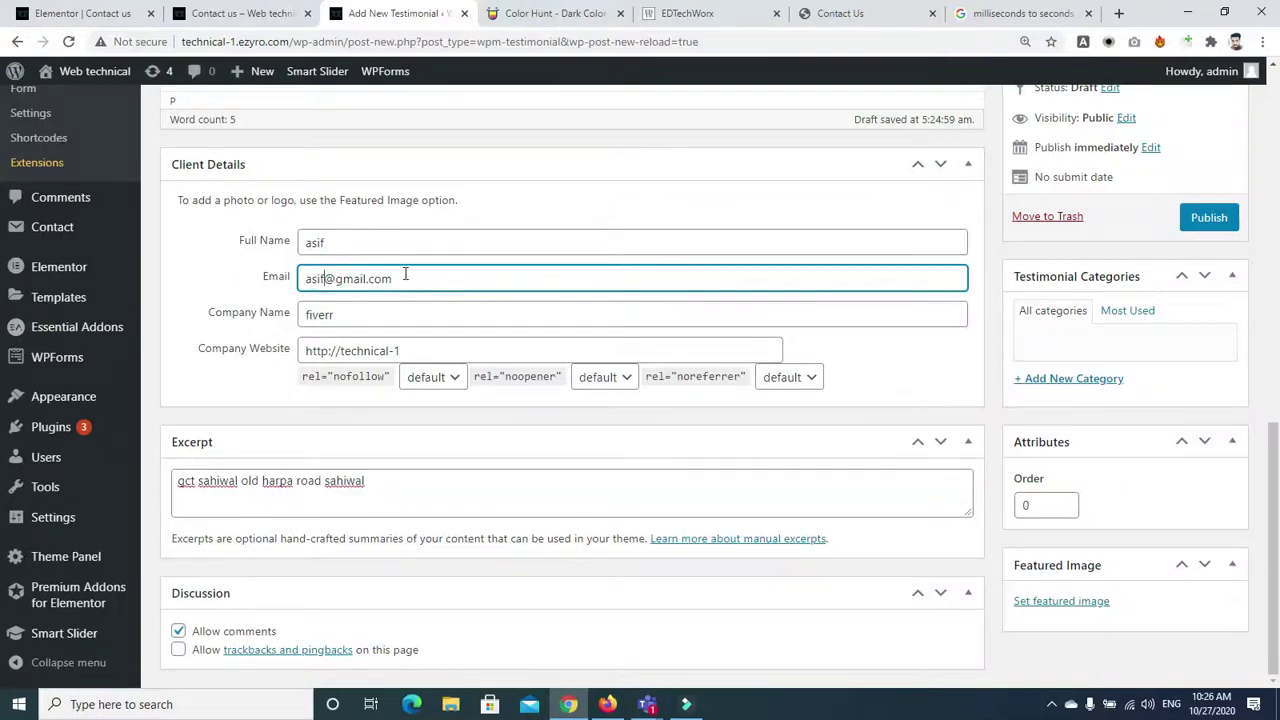
pyautogui.click(1040, 602)
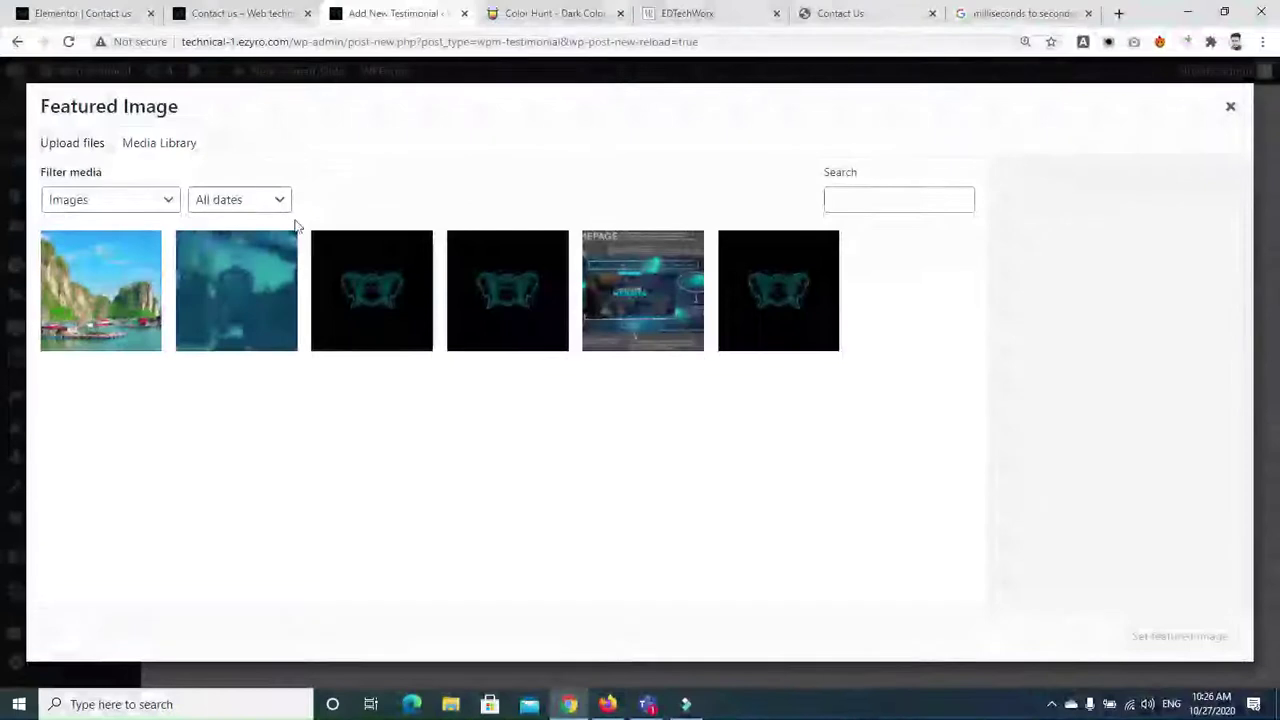
# Set the dark logo image as the featured image and publish the testi testimonial
pyautogui.click(368, 303)
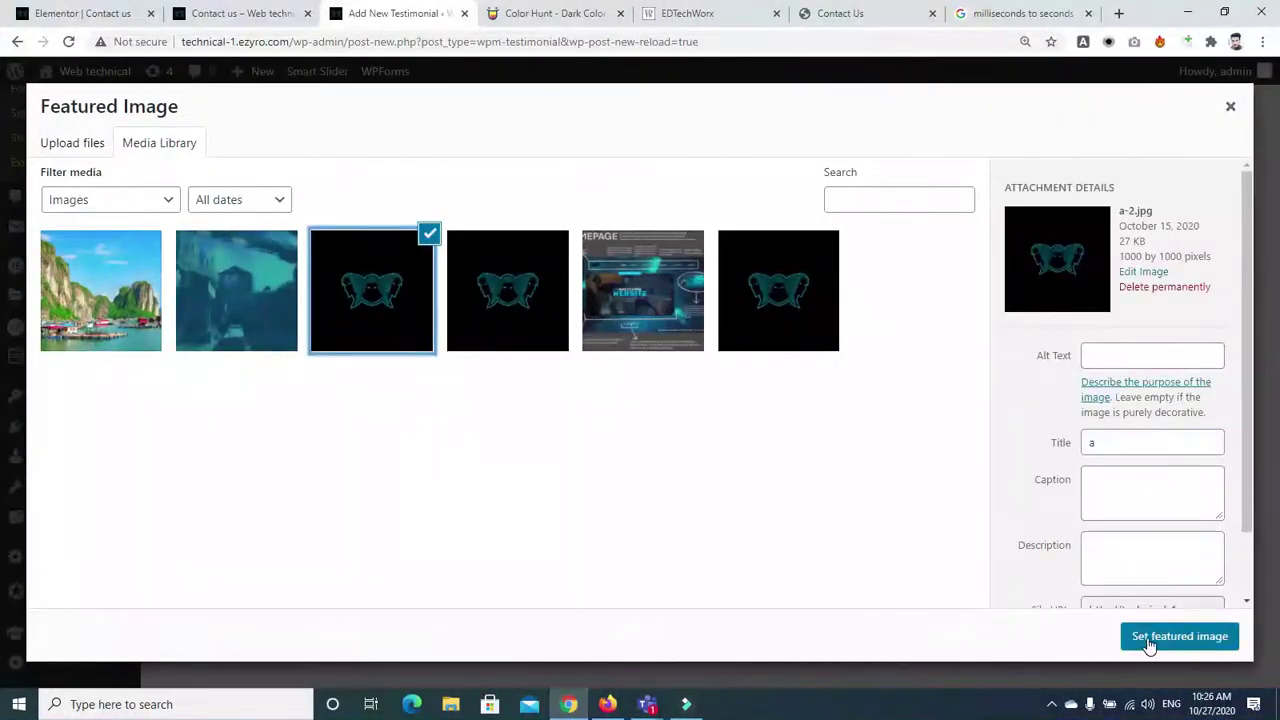
pyautogui.click(1150, 640)
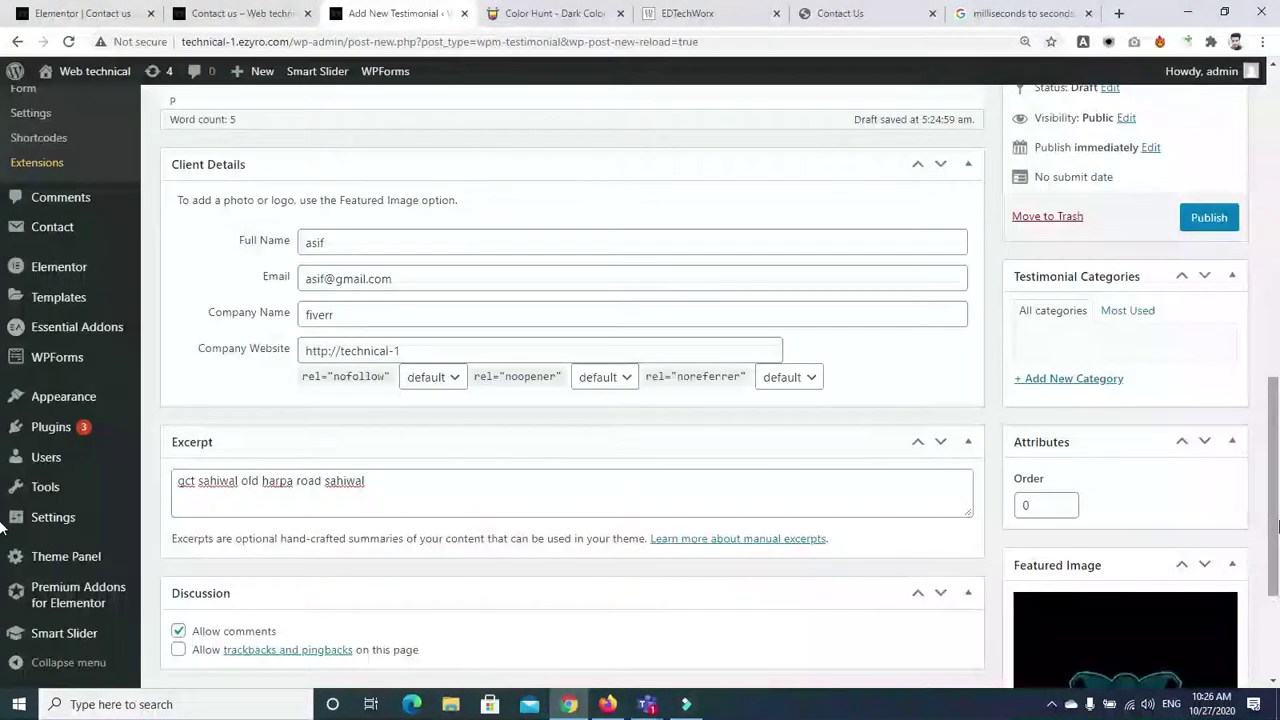
pyautogui.scroll(5, 1277, 490)
pyautogui.scroll(-5, 1277, 465)
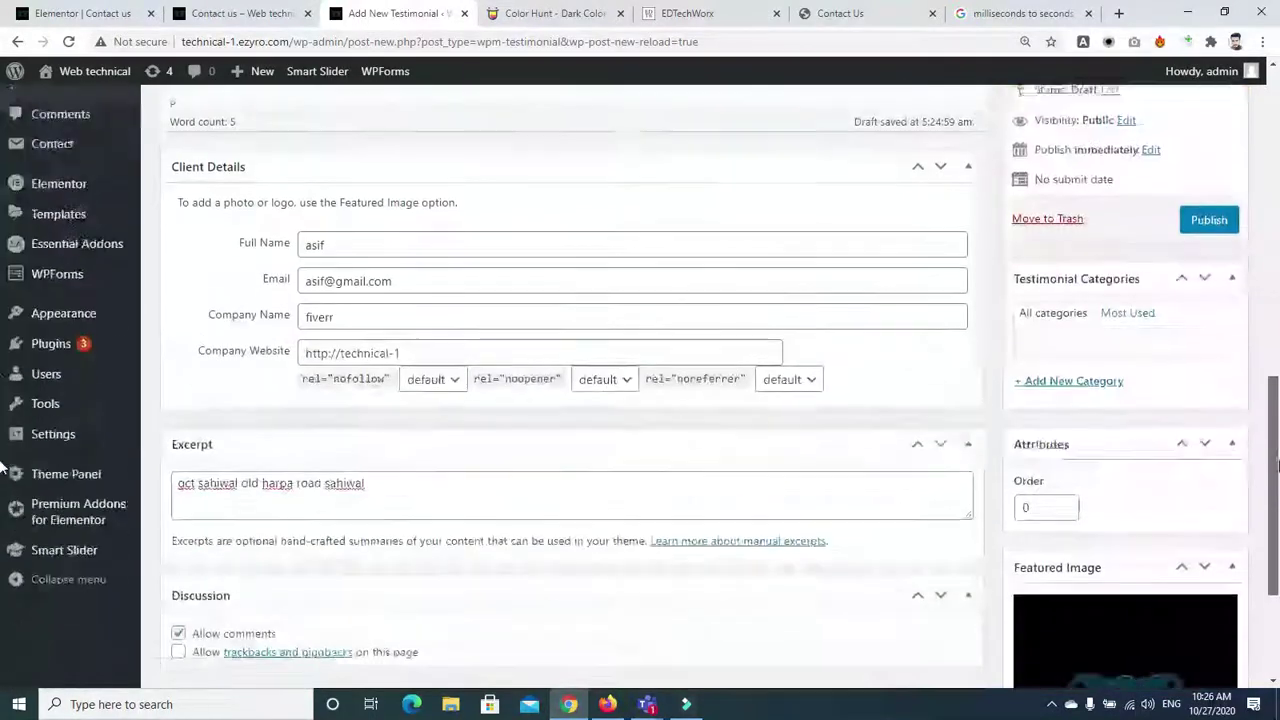
pyautogui.scroll(1, 1277, 465)
pyautogui.click(1207, 314)
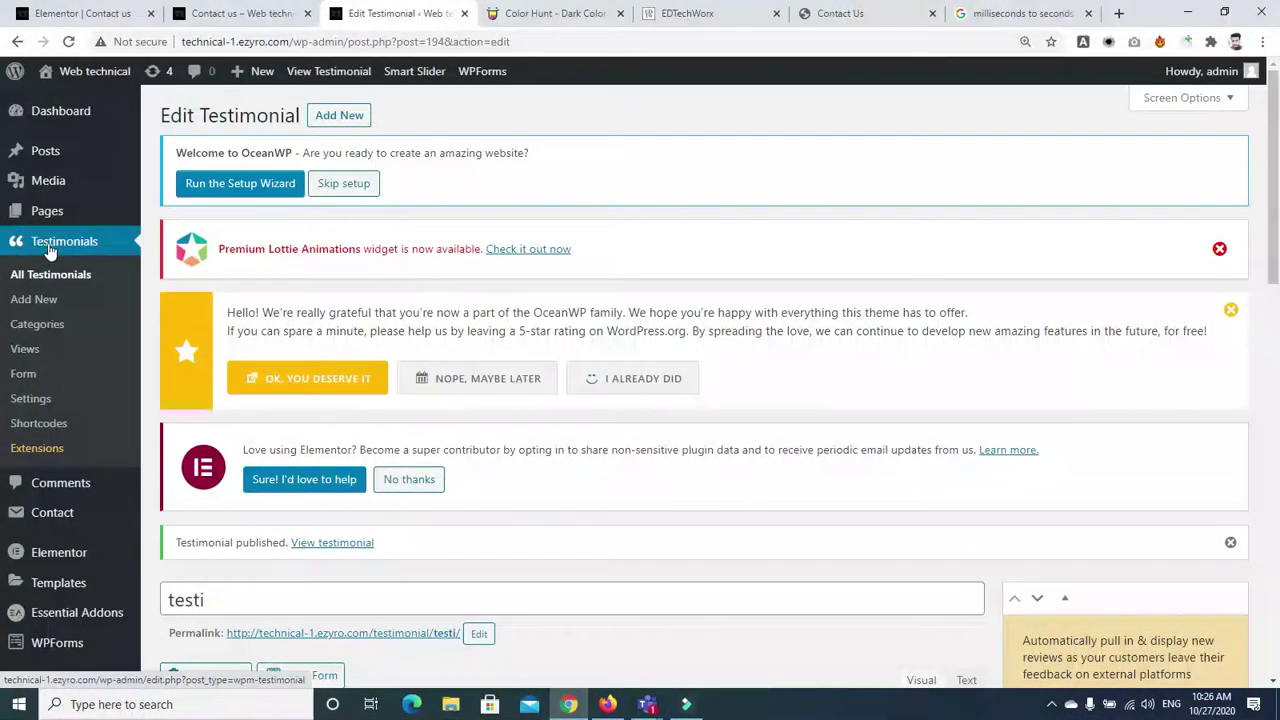
pyautogui.click(50, 250)
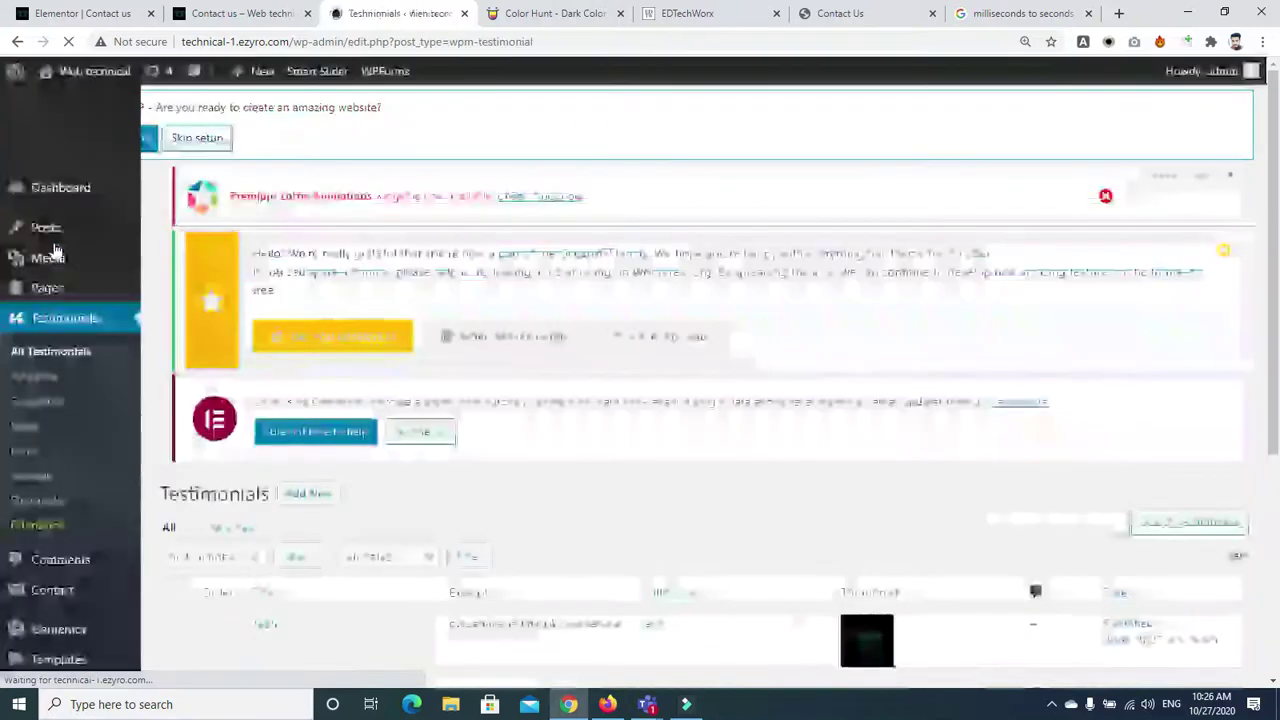
# Check that testi appears in the testimonials list and reload the Contact us Elementor editor
pyautogui.scroll(-3, 1277, 481)
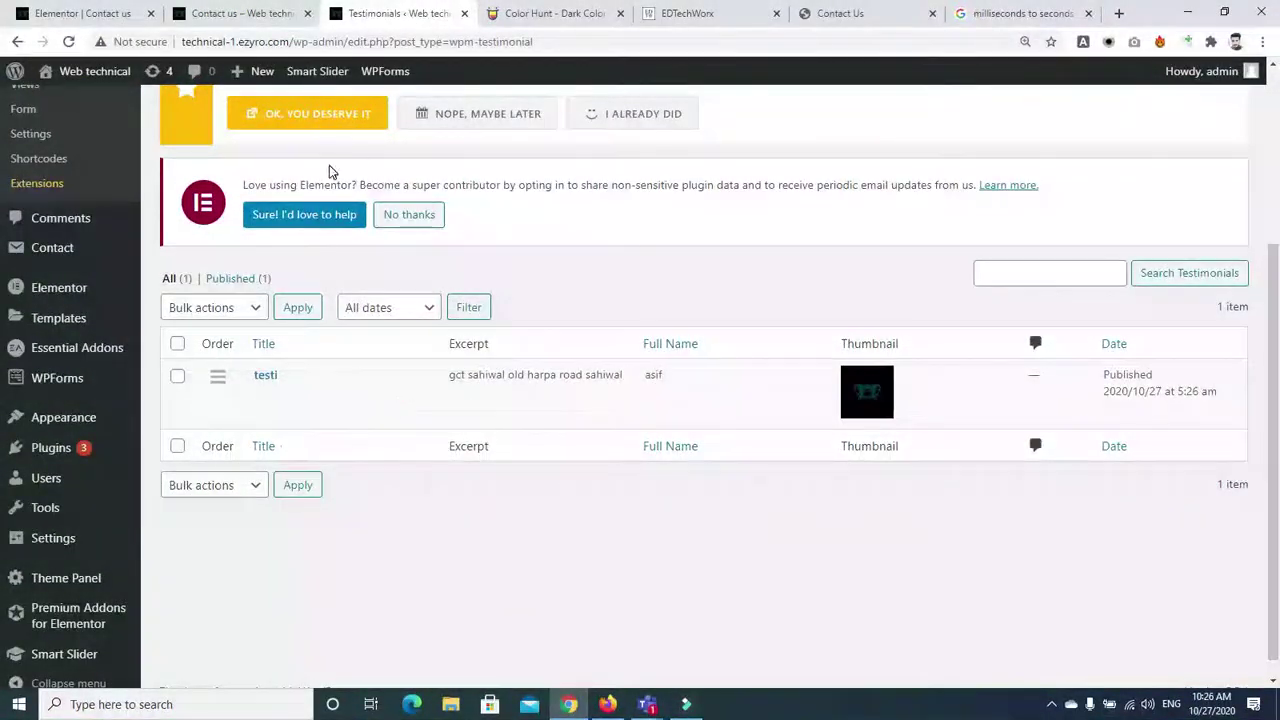
pyautogui.click(218, 14)
pyautogui.click(400, 14)
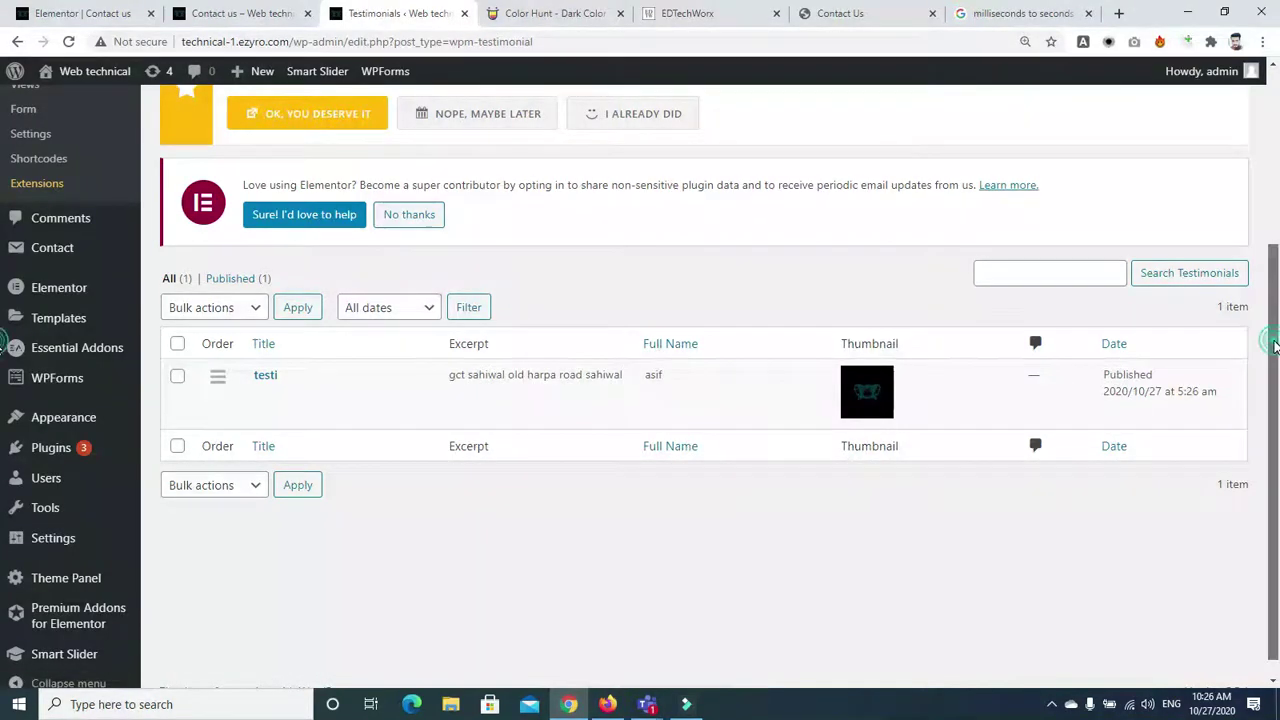
pyautogui.moveTo(1268, 337); pyautogui.dragTo(1274, 386)
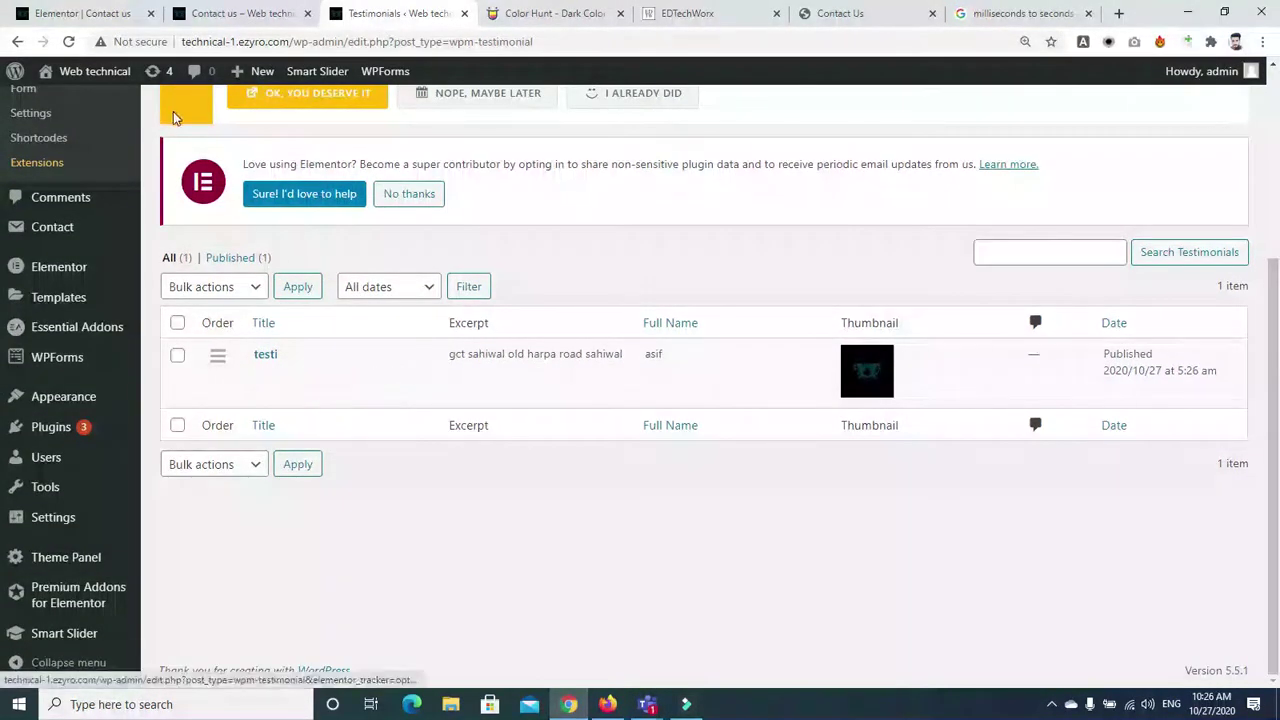
pyautogui.click(75, 13)
pyautogui.click(68, 41)
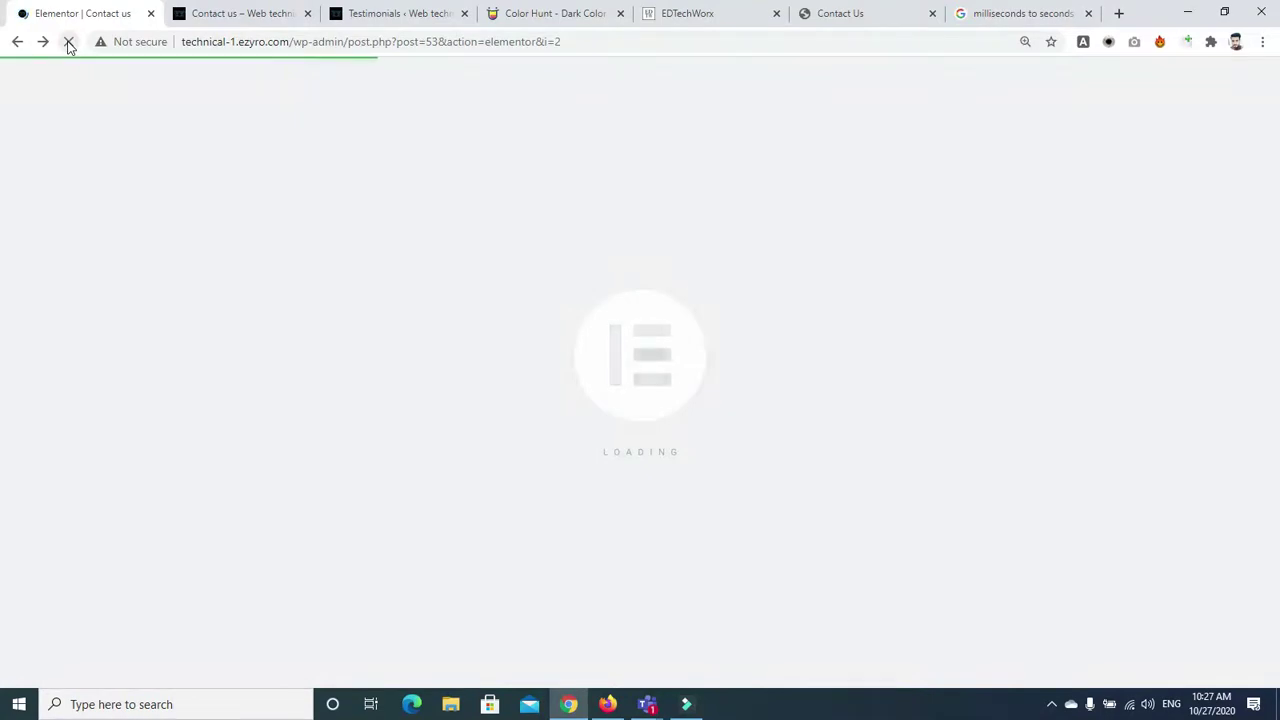
# Go back to the testimonials admin and open the testimonial Shortcodes page
pyautogui.click(363, 10)
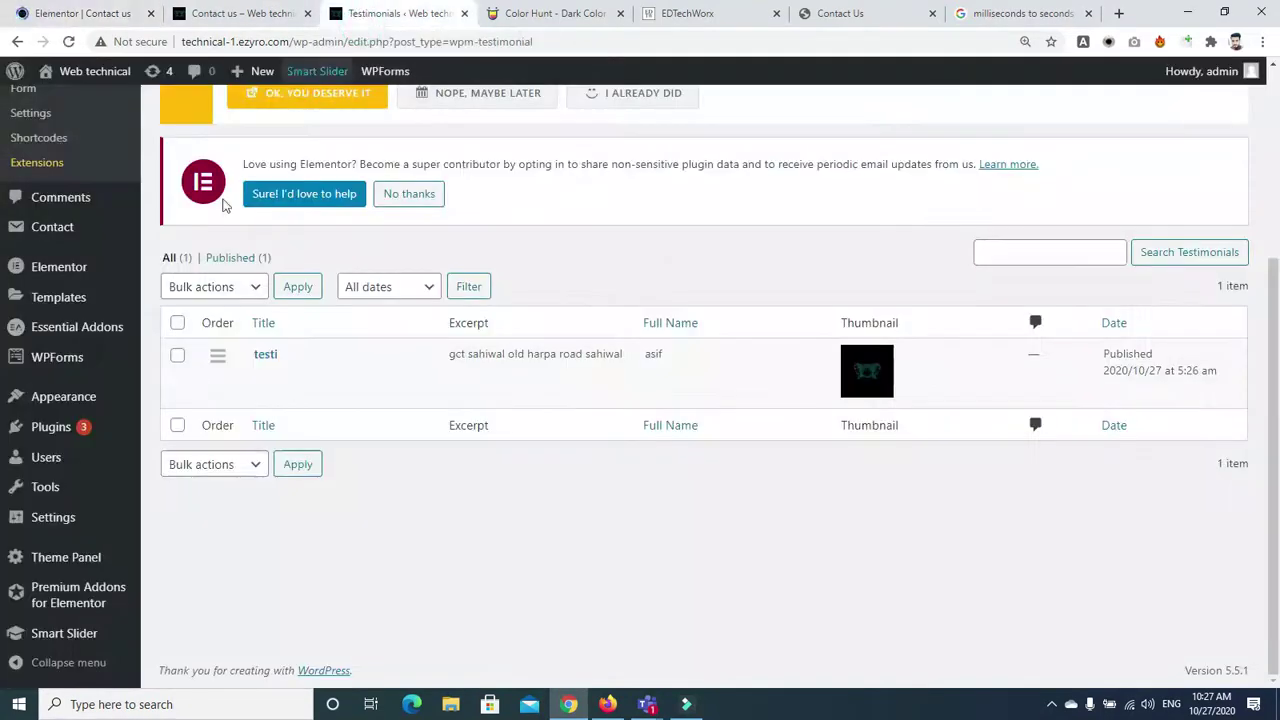
pyautogui.moveTo(60, 280)
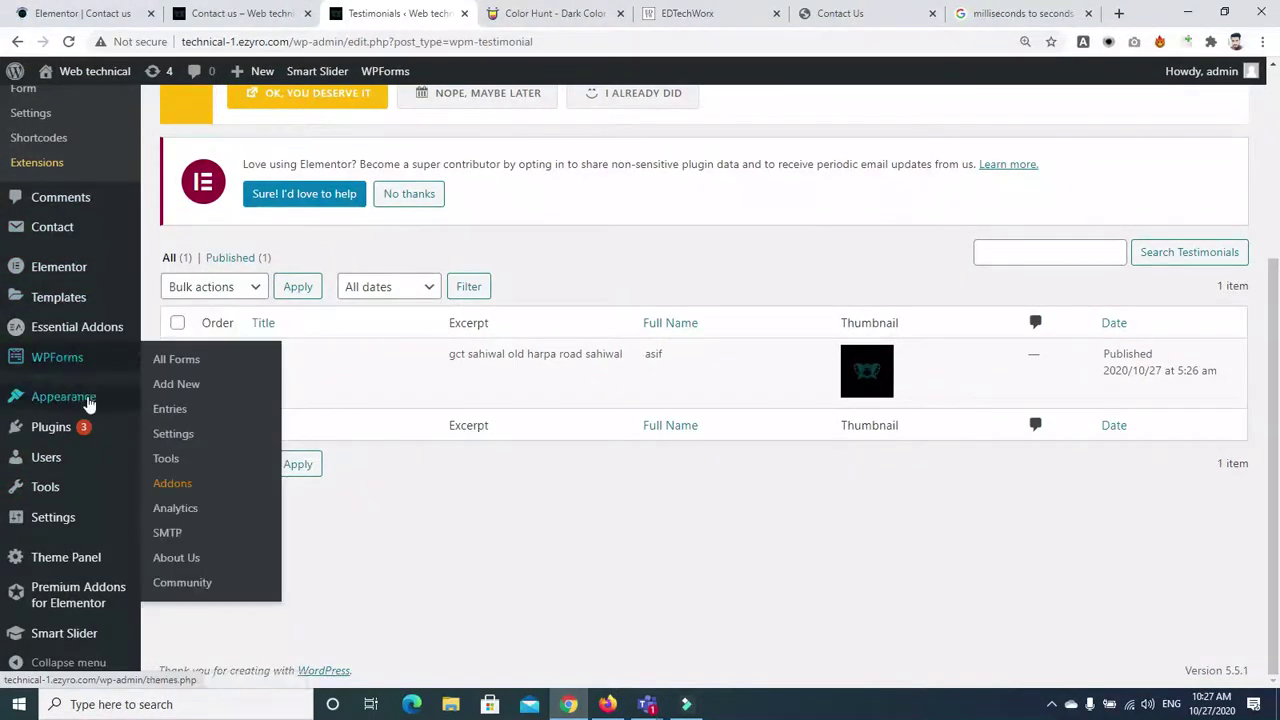
pyautogui.scroll(2, 190, 304)
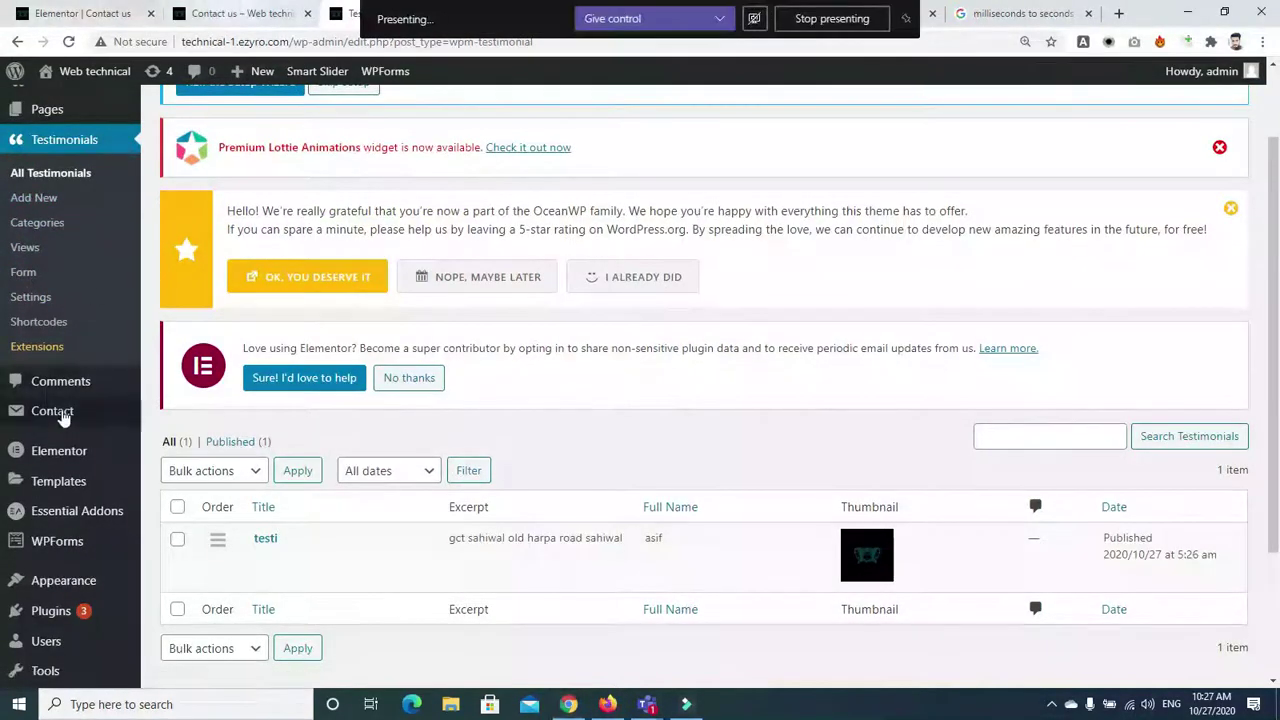
pyautogui.click(31, 325)
# Search the Elements panel for 'test' and place a Premium Testimonial widget above the contact form
pyautogui.click(80, 13)
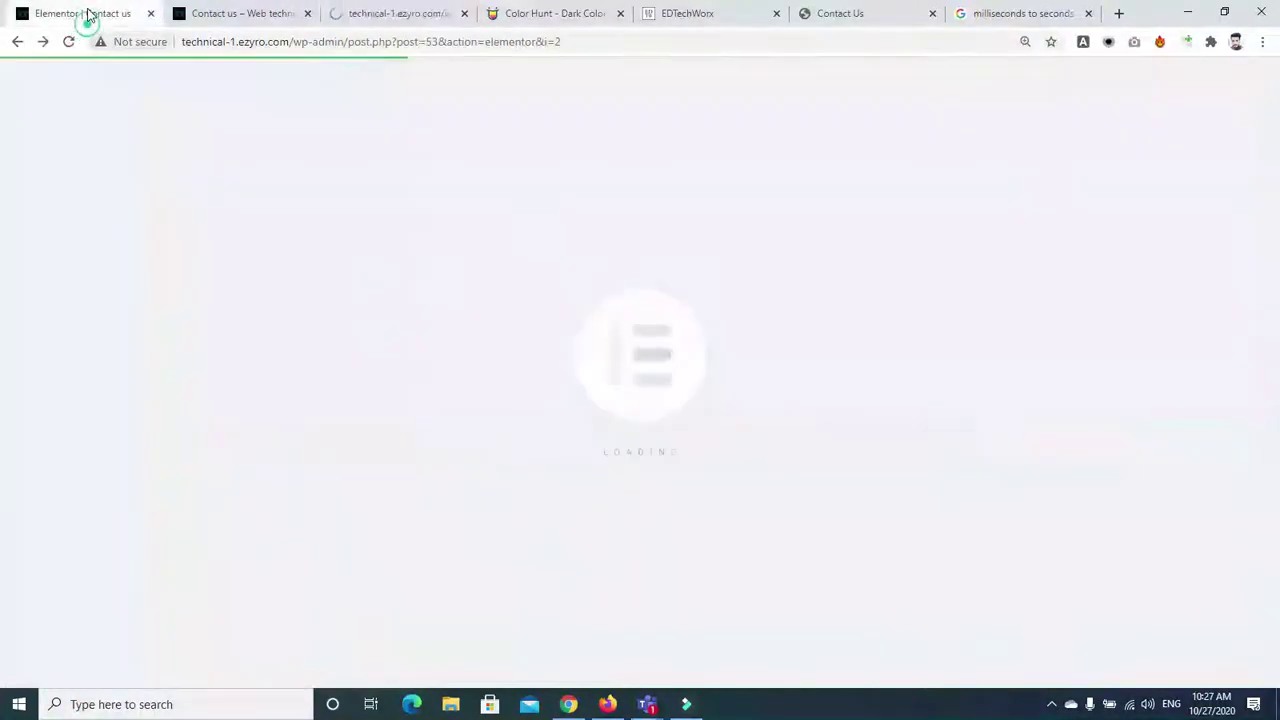
pyautogui.click(128, 143)
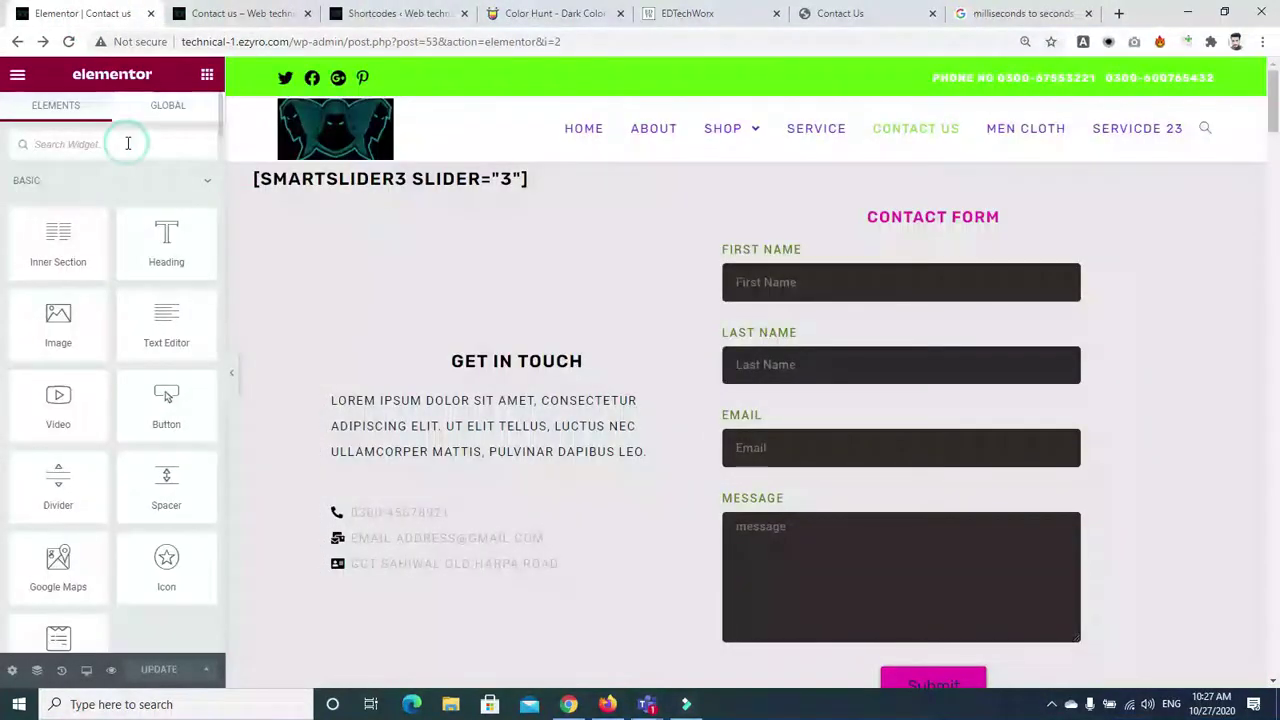
pyautogui.write('texty')
pyautogui.press('BackSpace')
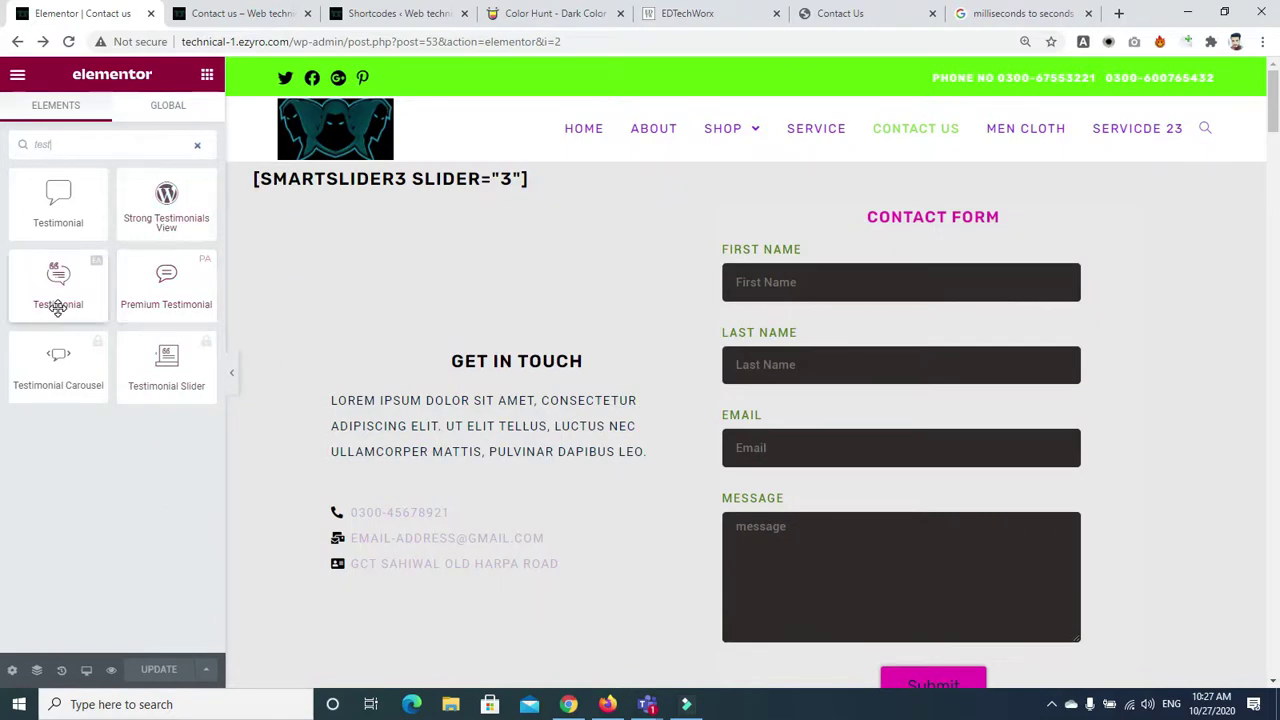
pyautogui.moveTo(166, 285); pyautogui.dragTo(750, 190)
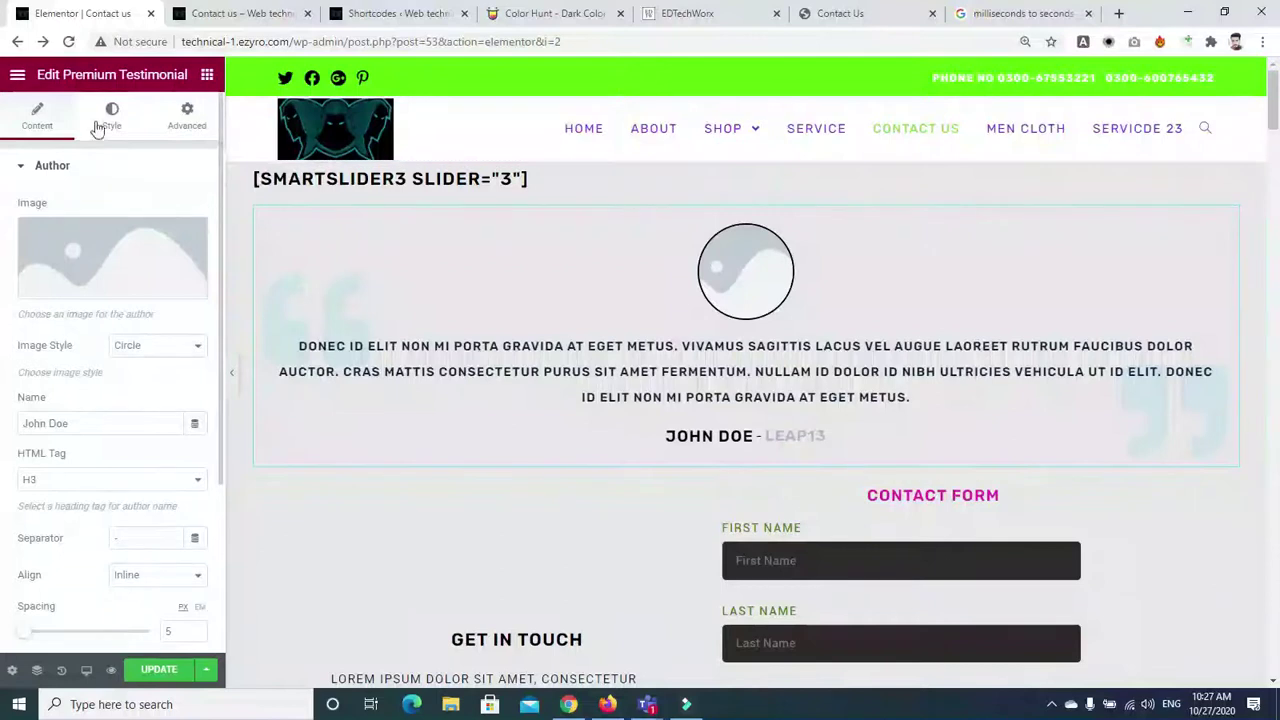
# Review the widget's Author, Content, Company and Style settings, then return to the widget list
pyautogui.click(21, 164)
pyautogui.click(22, 253)
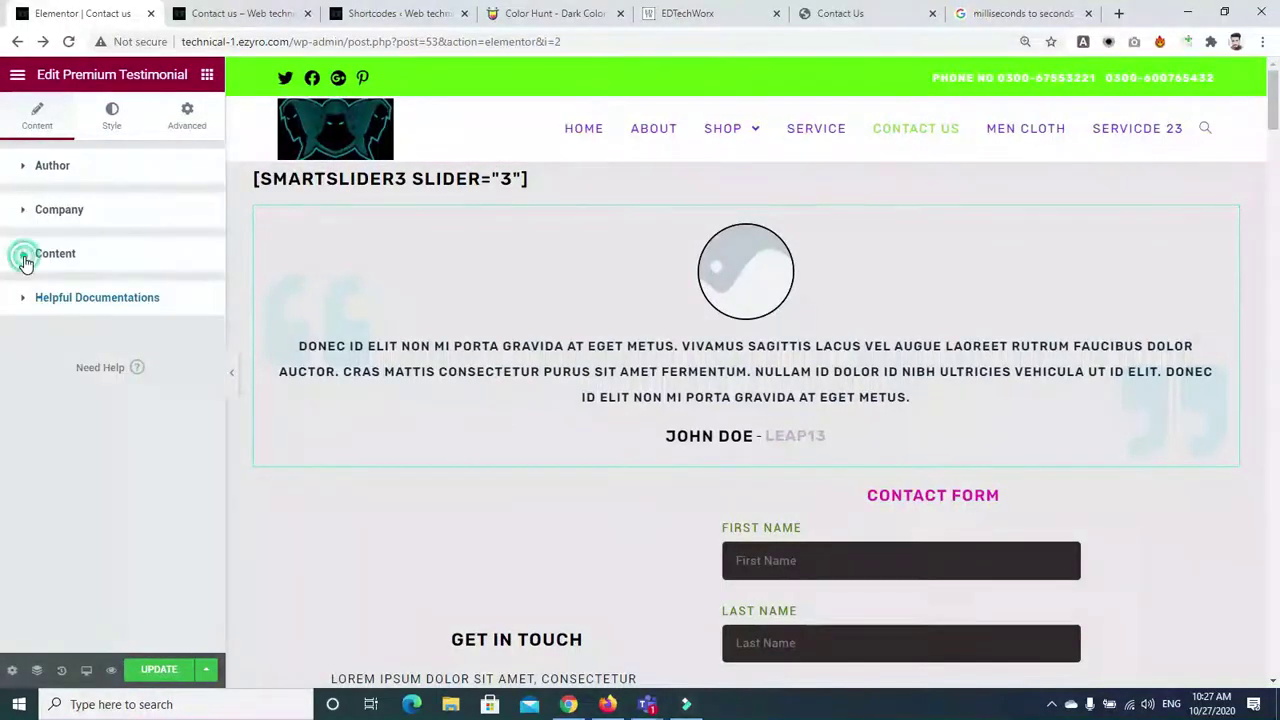
pyautogui.click(22, 255)
pyautogui.click(23, 214)
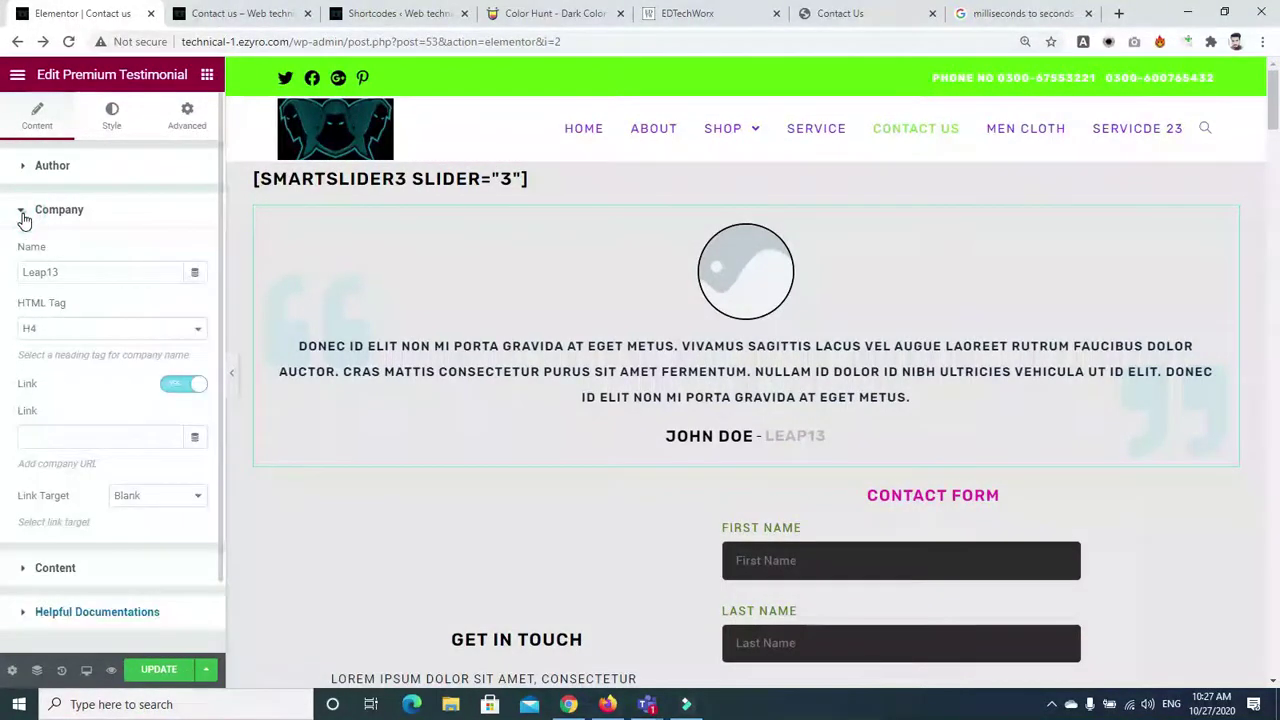
pyautogui.click(24, 214)
pyautogui.click(111, 112)
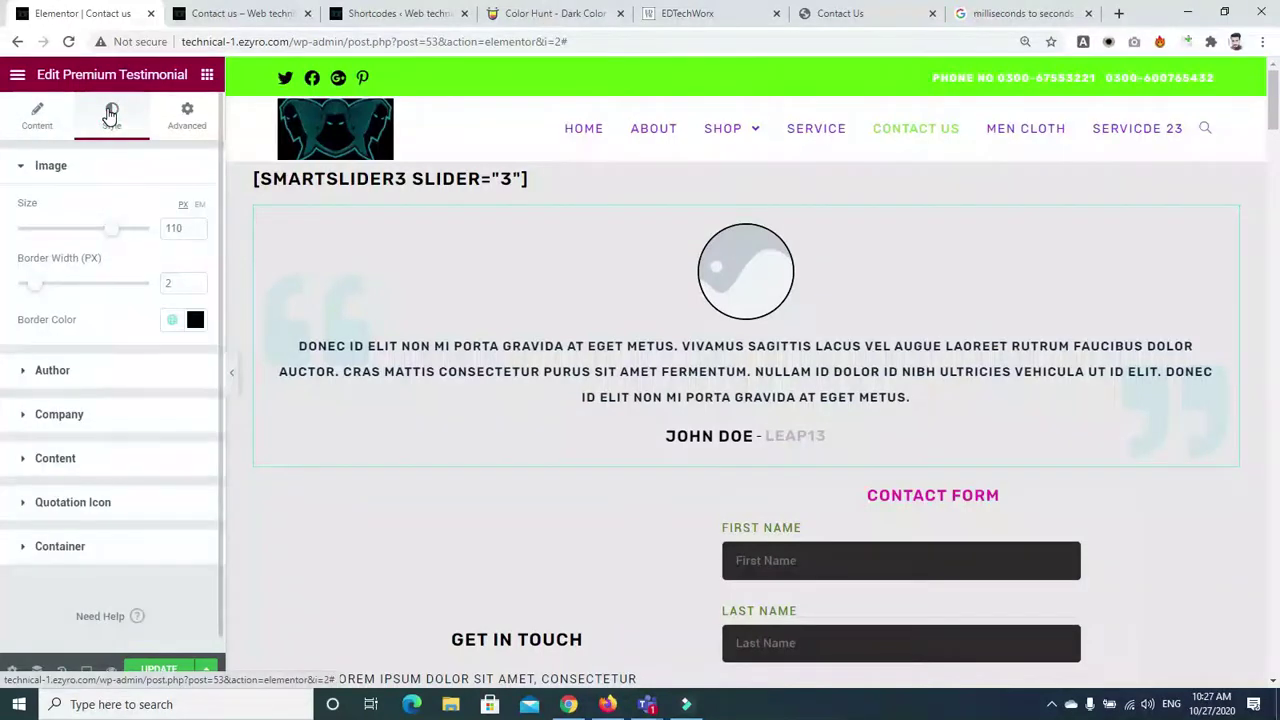
pyautogui.click(205, 74)
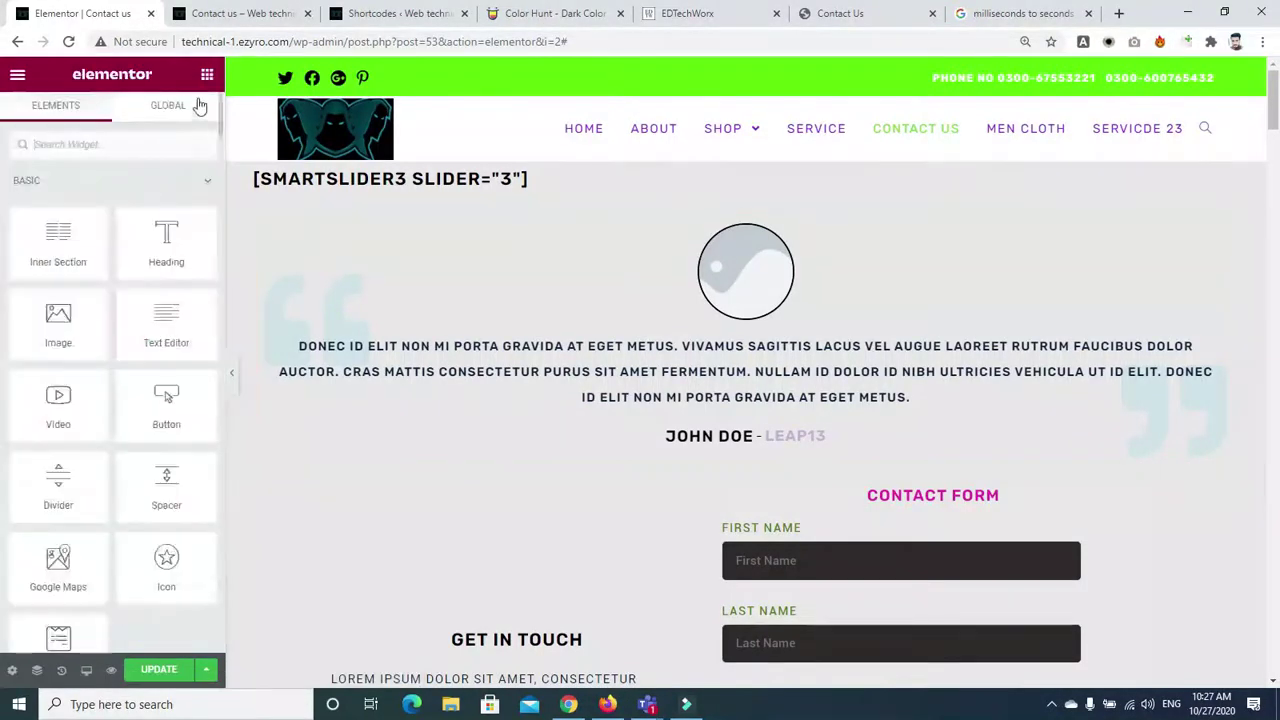
pyautogui.click(147, 151)
# Add a Strong Testimonials View widget with automatic paragraphs turned on and apply its settings
pyautogui.write('tes')
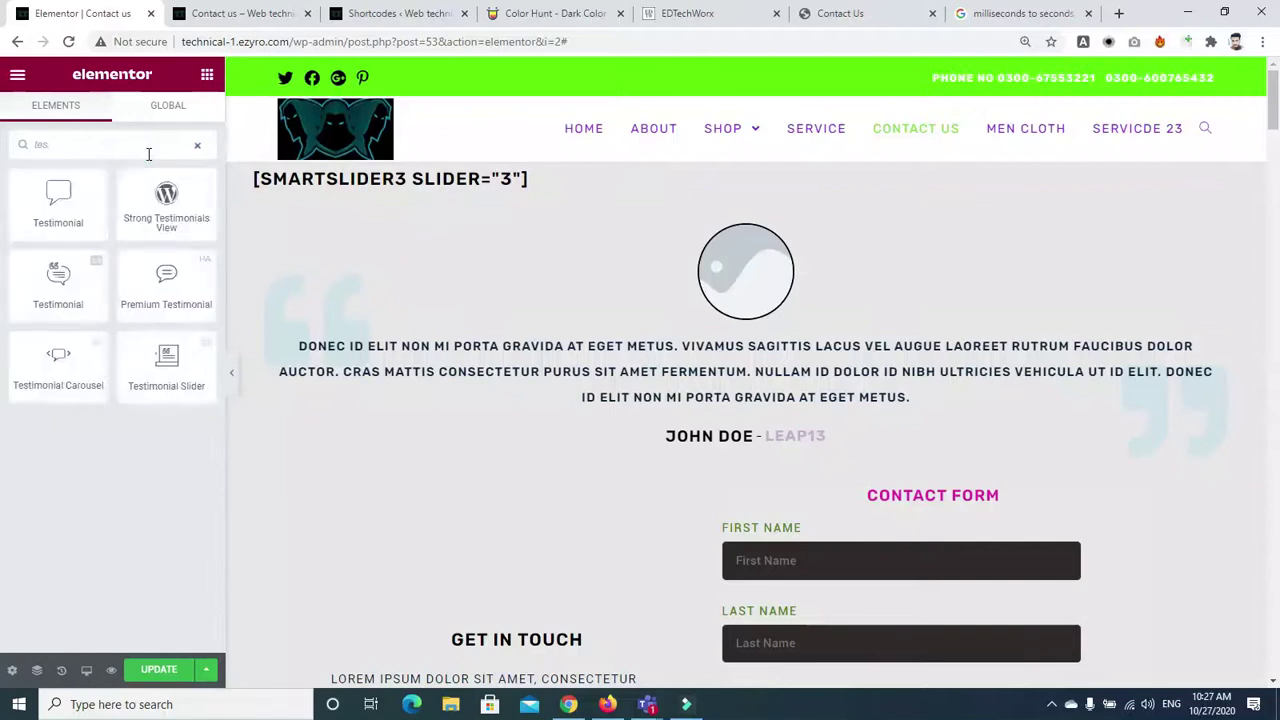
pyautogui.moveTo(166, 212); pyautogui.dragTo(713, 476)
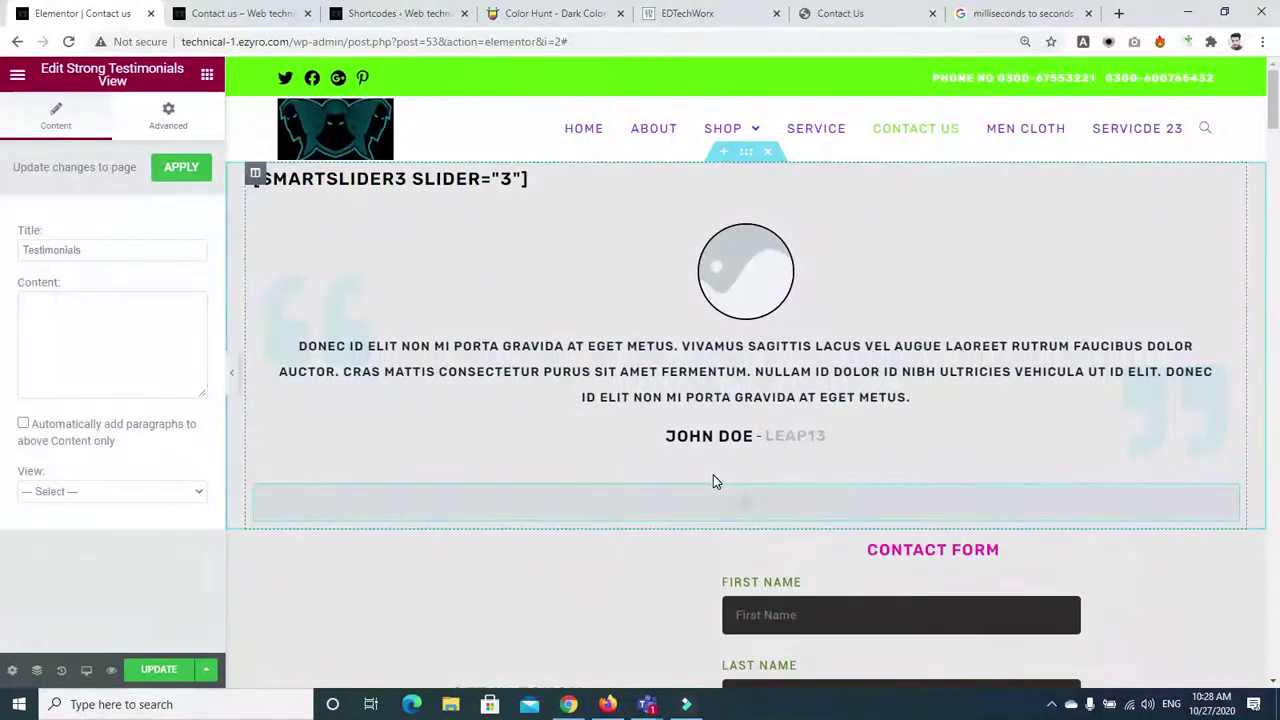
pyautogui.click(181, 492)
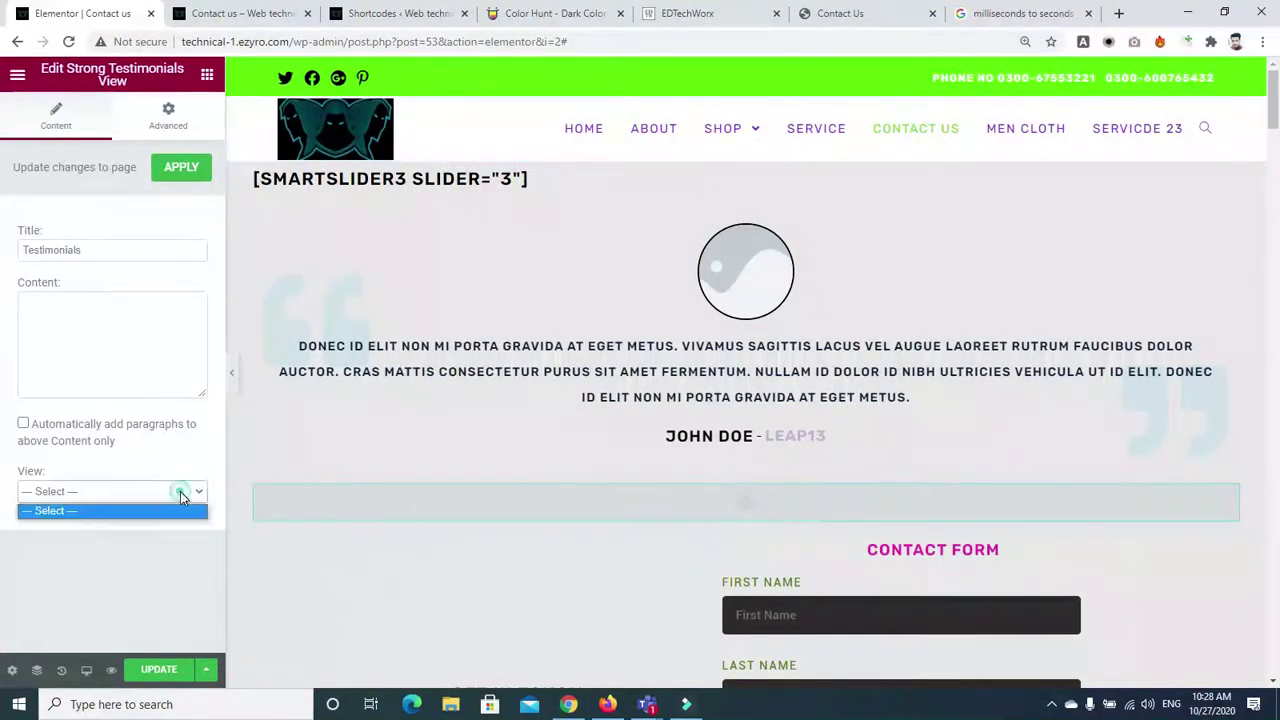
pyautogui.click(128, 512)
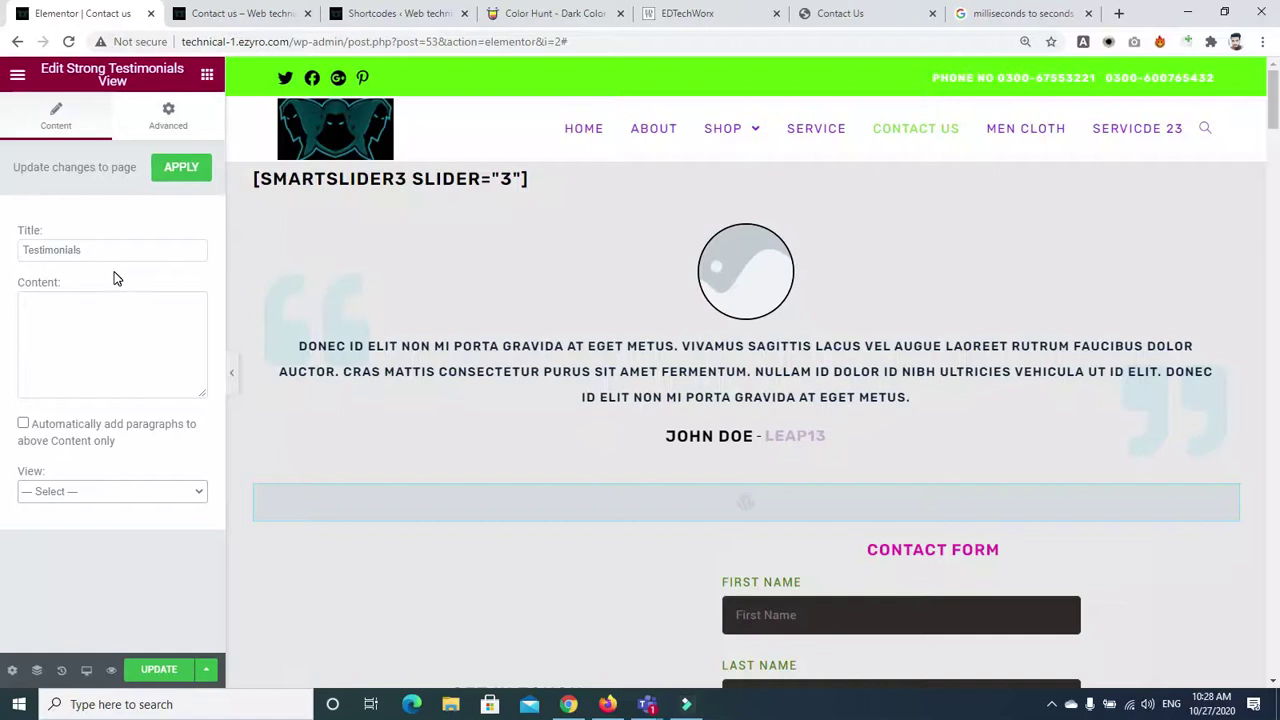
pyautogui.click(23, 425)
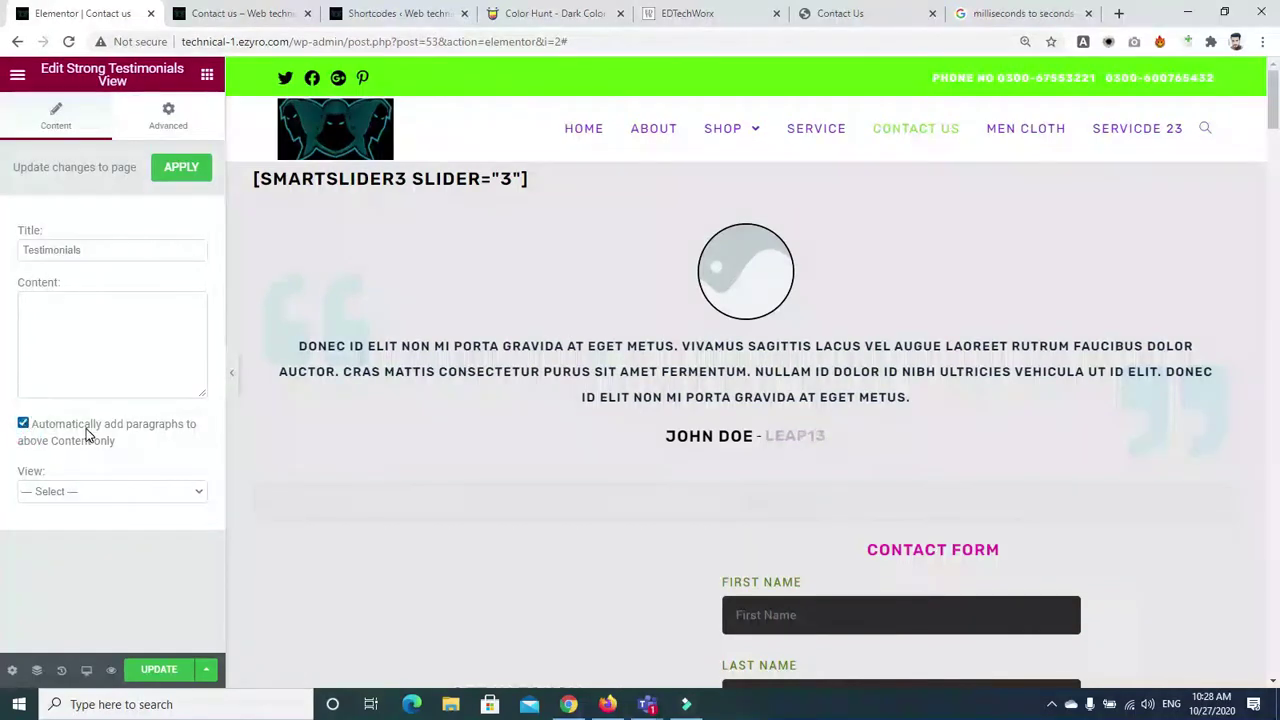
pyautogui.click(143, 494)
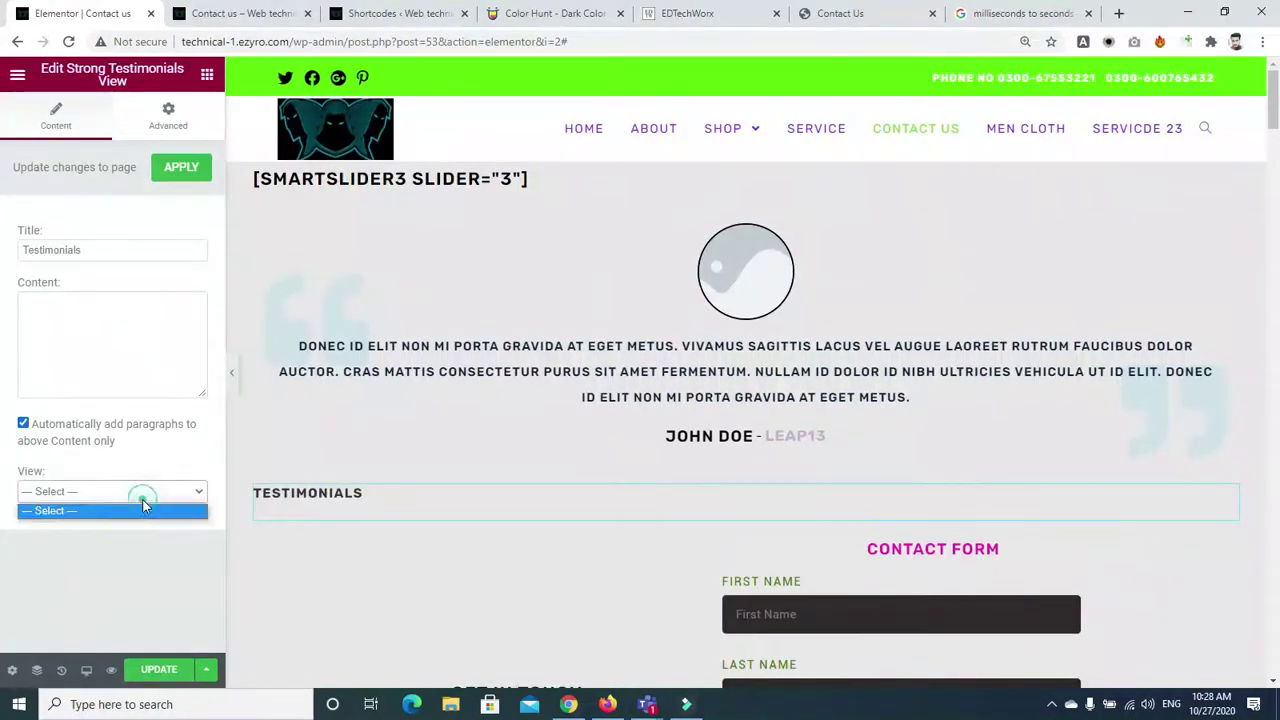
pyautogui.click(111, 513)
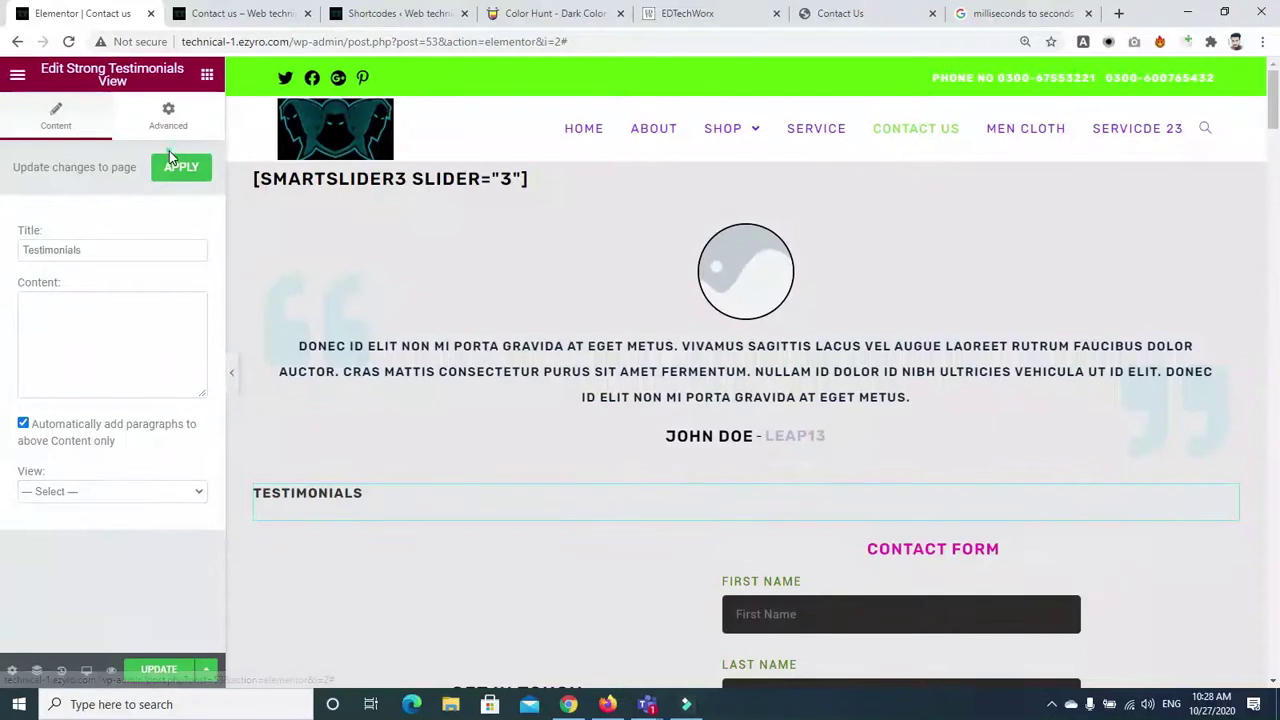
pyautogui.click(172, 169)
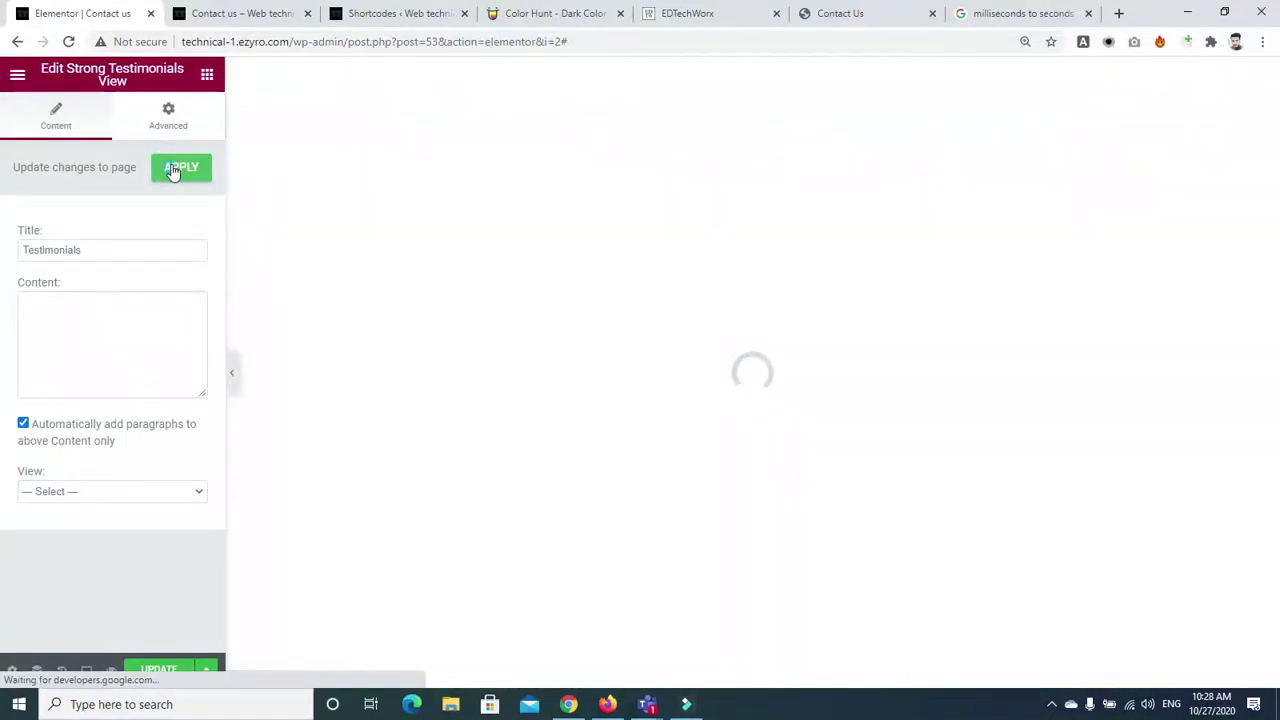
pyautogui.click(383, 12)
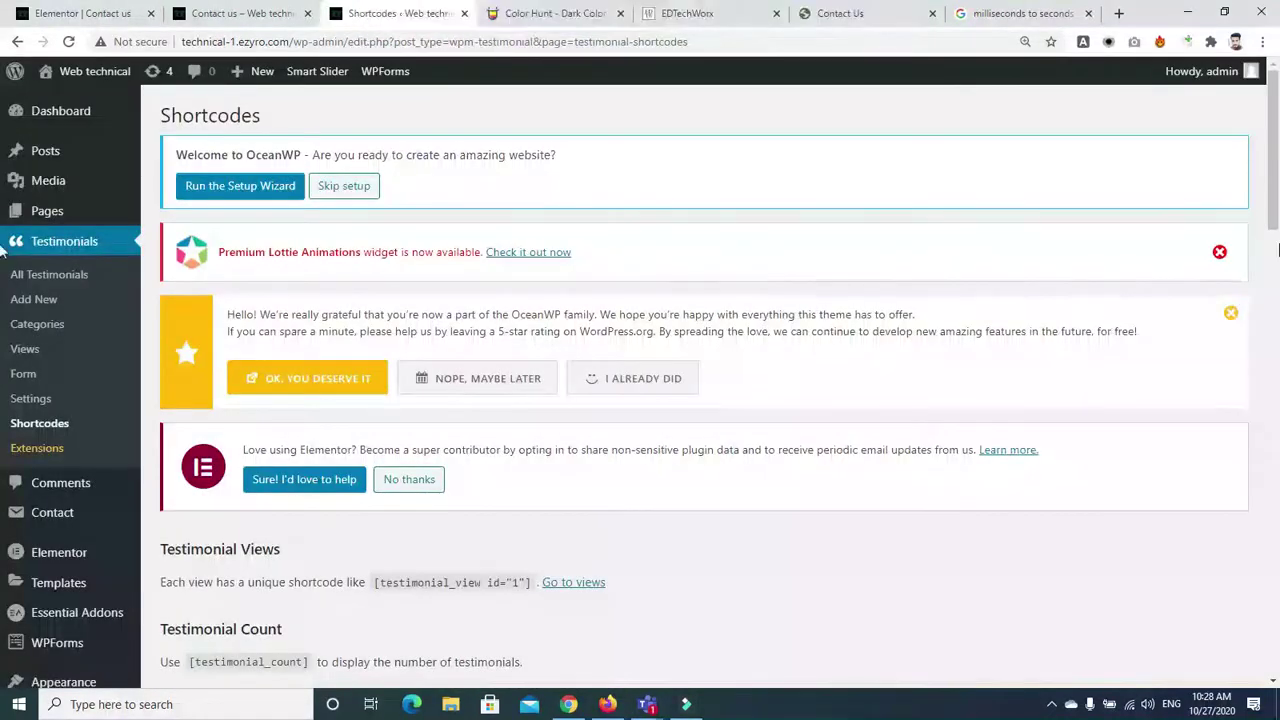
# Follow 'Go to views' from the Shortcodes page to the empty Strong Testimonials Views list
pyautogui.scroll(-3, 432, 279)
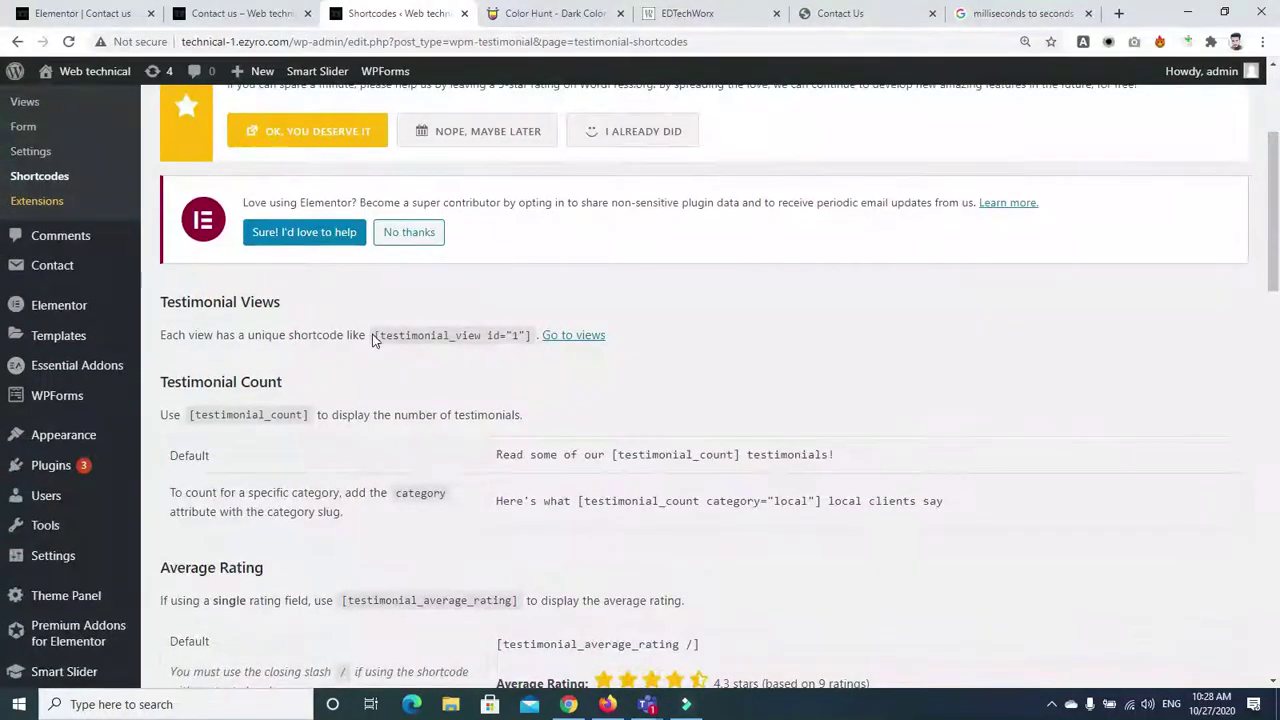
pyautogui.click(373, 335)
pyautogui.click(570, 346)
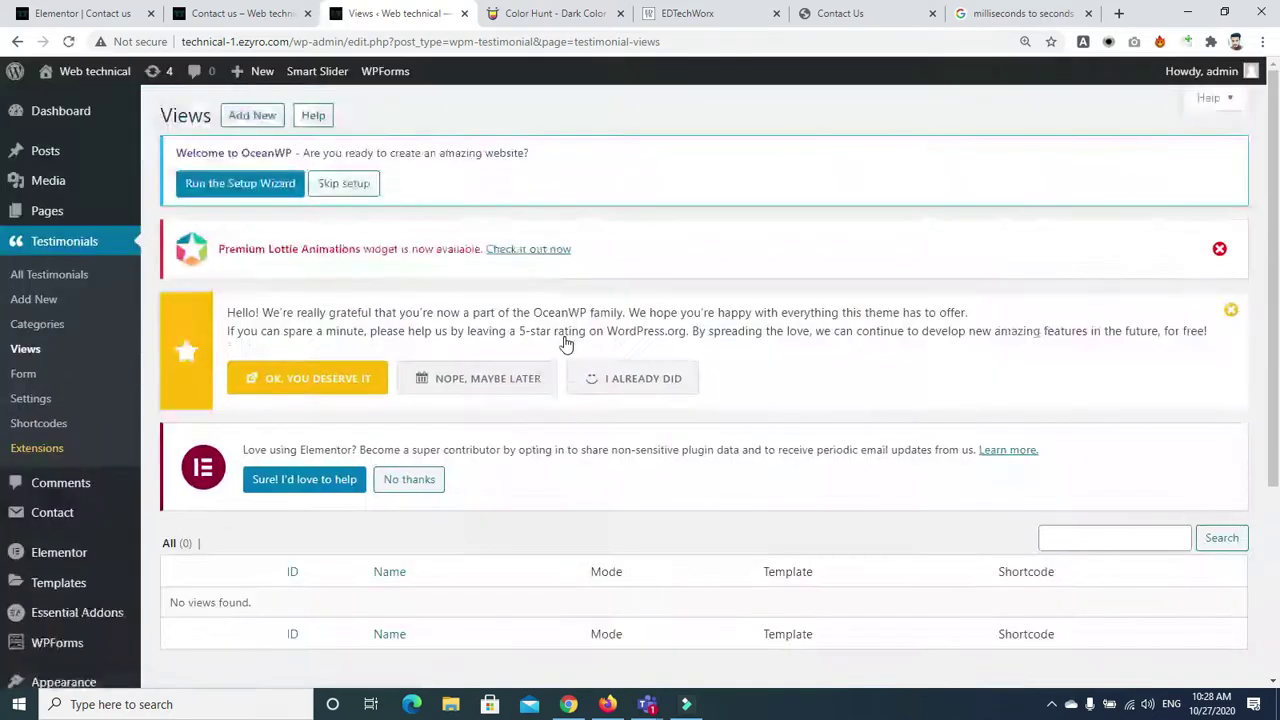
pyautogui.moveTo(1275, 125)
pyautogui.mouseDown()
pyautogui.moveTo(1275, 192)
pyautogui.moveTo(1275, 125)
pyautogui.mouseUp()
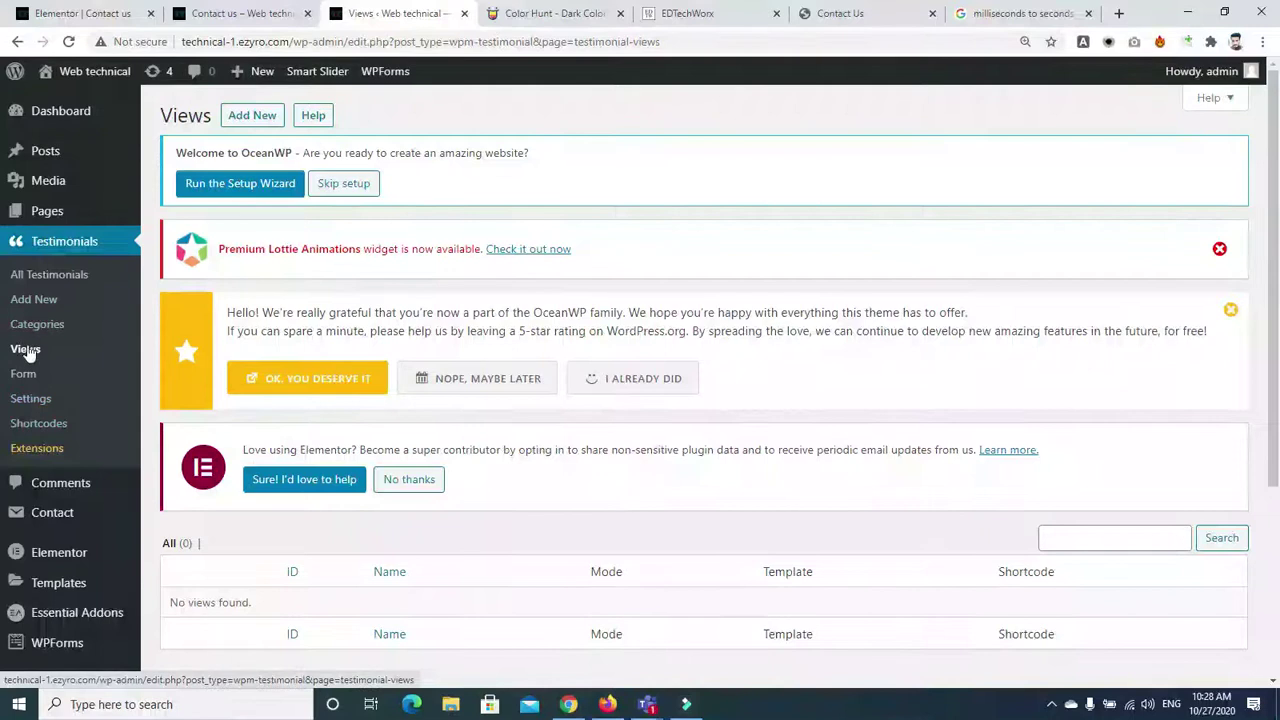
# Start a new testimonial view in Slideshow mode with testimonials shown in random order
pyautogui.click(240, 118)
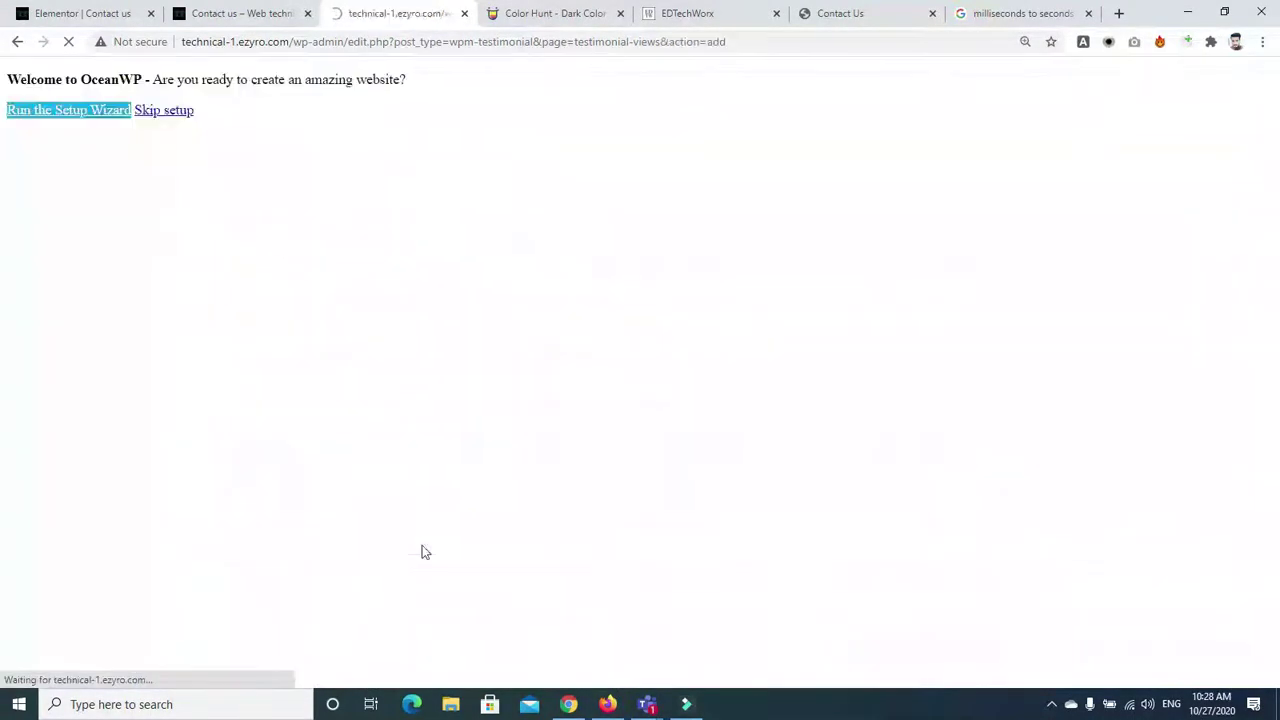
pyautogui.scroll(-3, 773, 407)
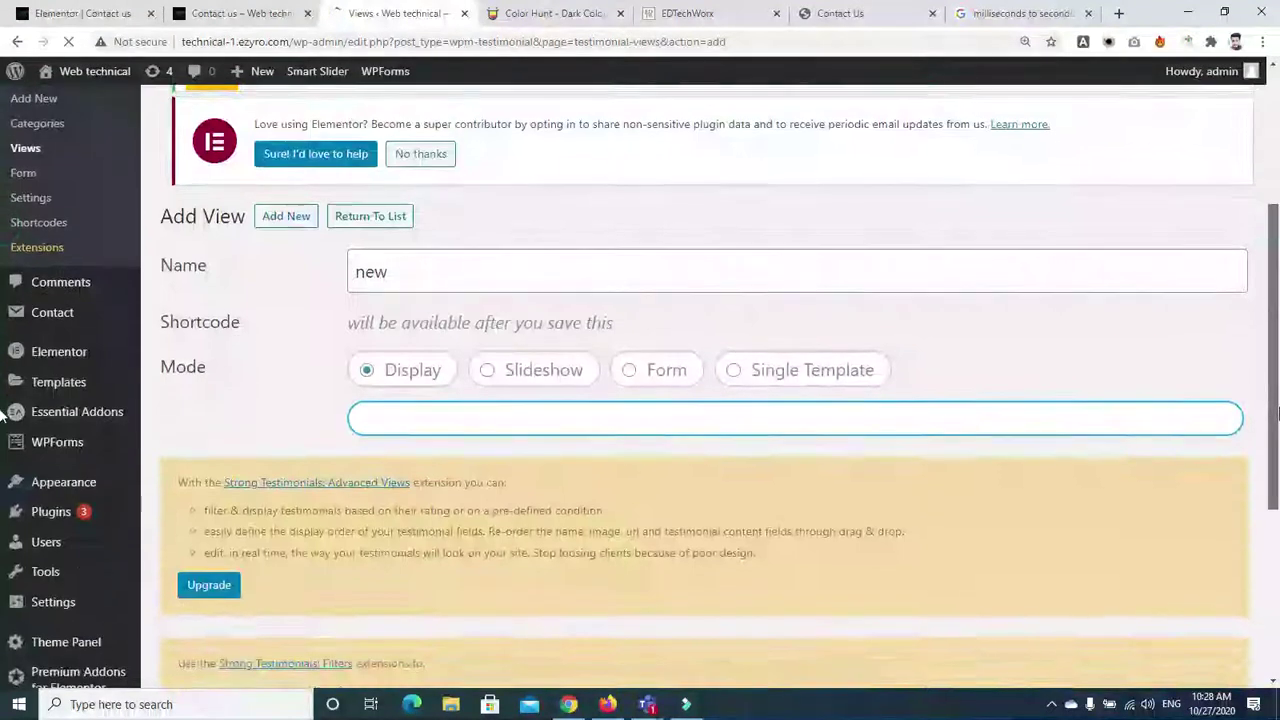
pyautogui.scroll(-3, 773, 407)
pyautogui.scroll(2, 600, 300)
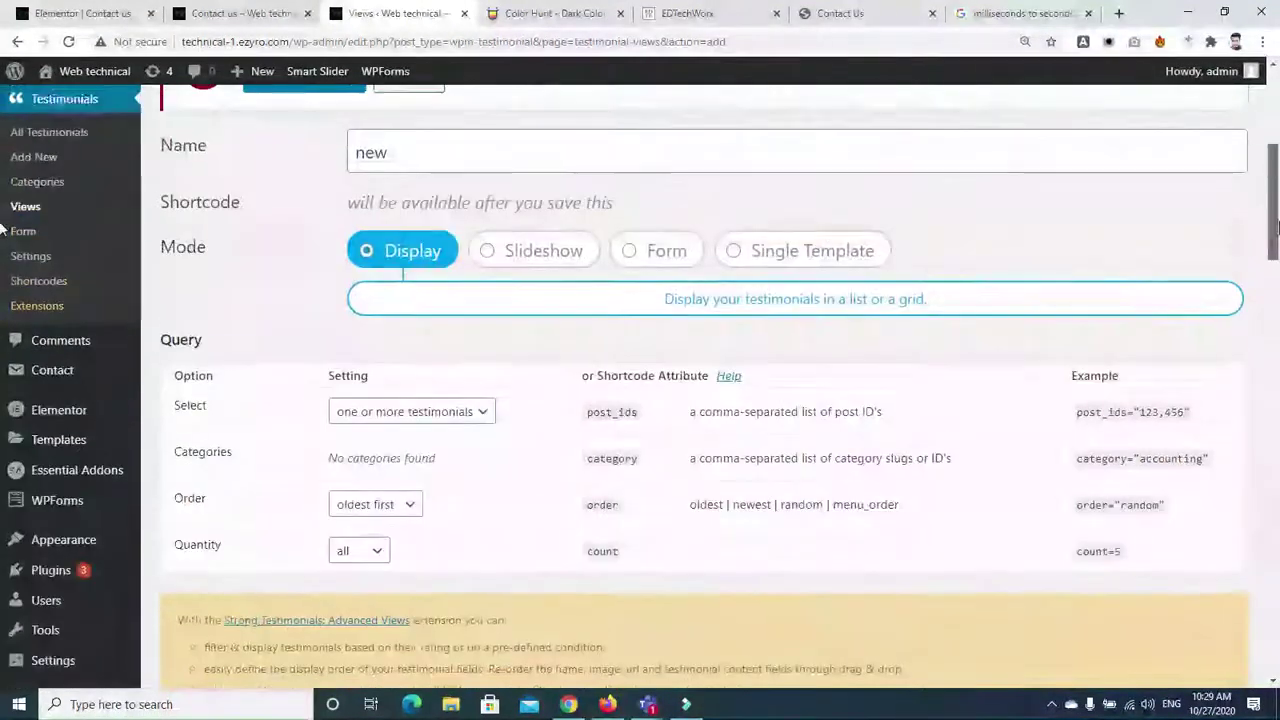
pyautogui.click(578, 248)
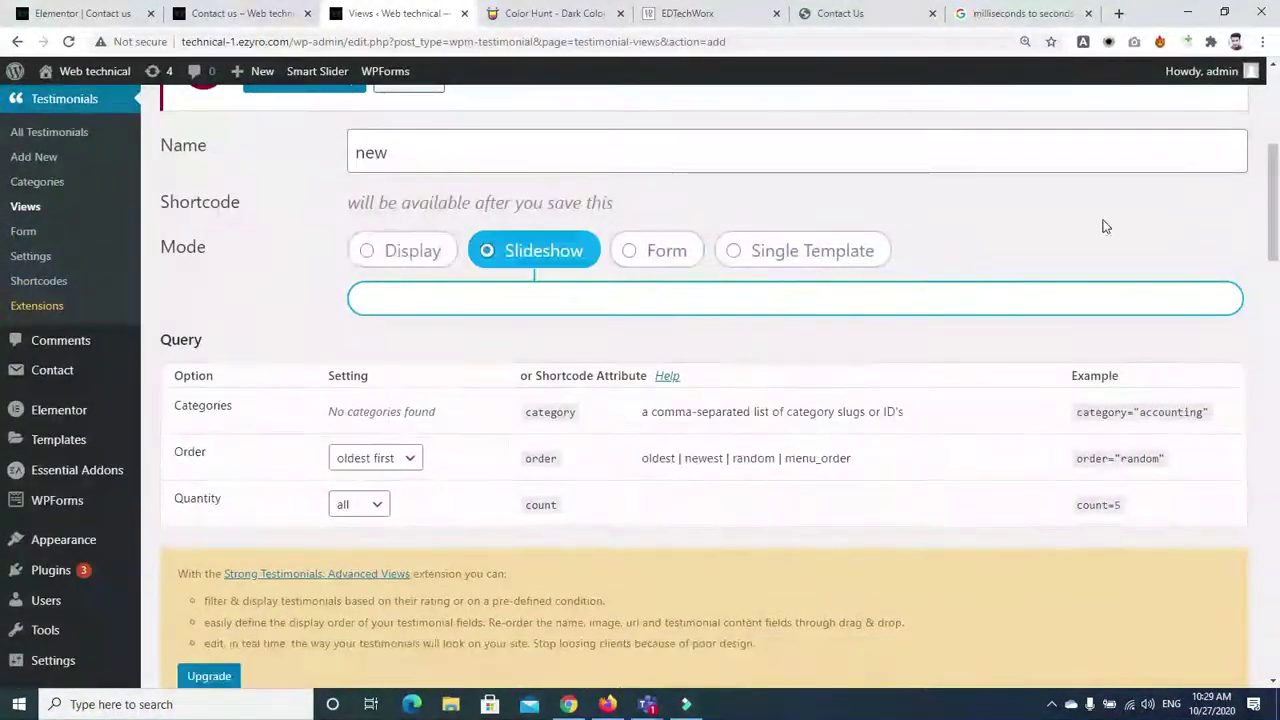
pyautogui.moveTo(1272, 225); pyautogui.dragTo(1277, 185)
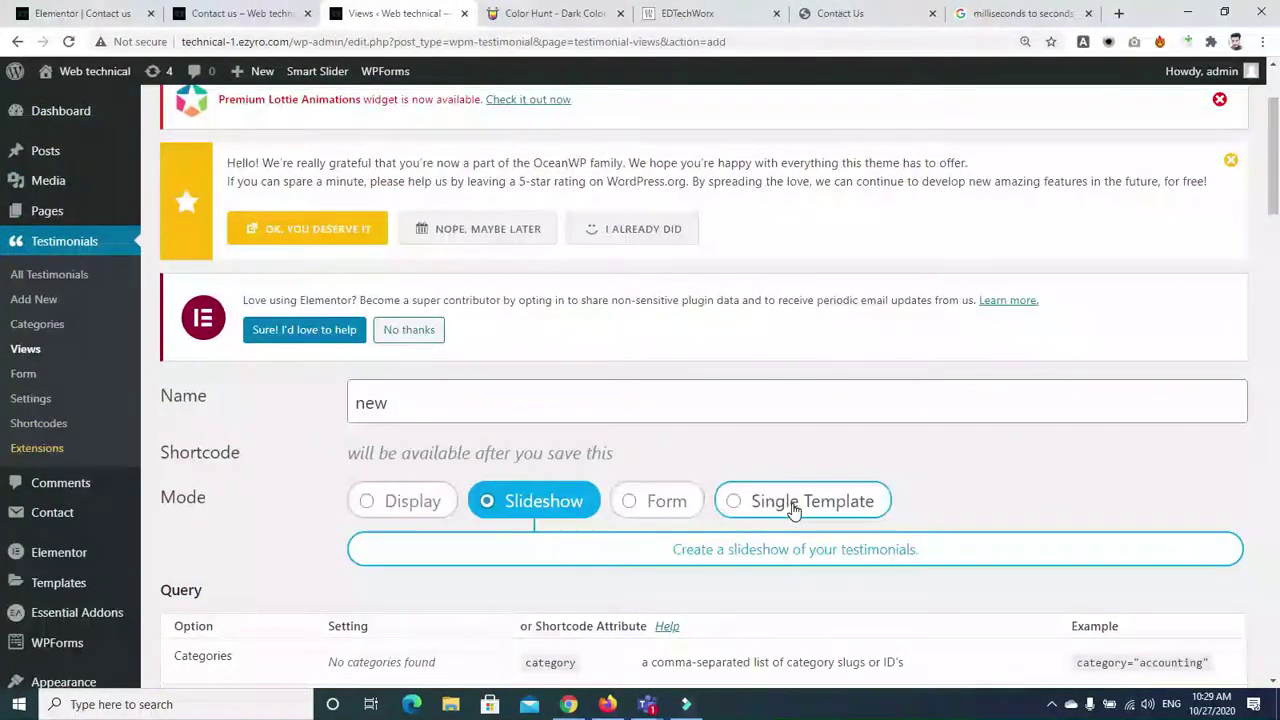
pyautogui.scroll(-3, 1258, 245)
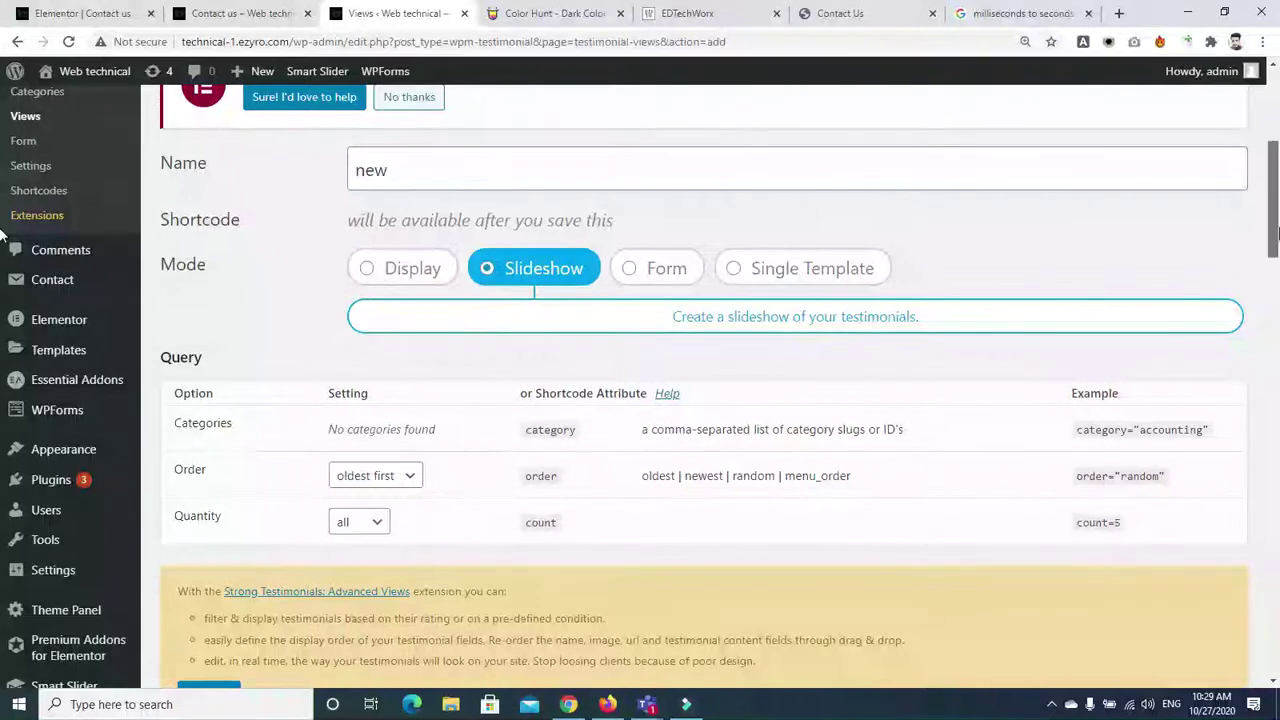
pyautogui.scroll(2, 975, 204)
pyautogui.scroll(-5, 993, 264)
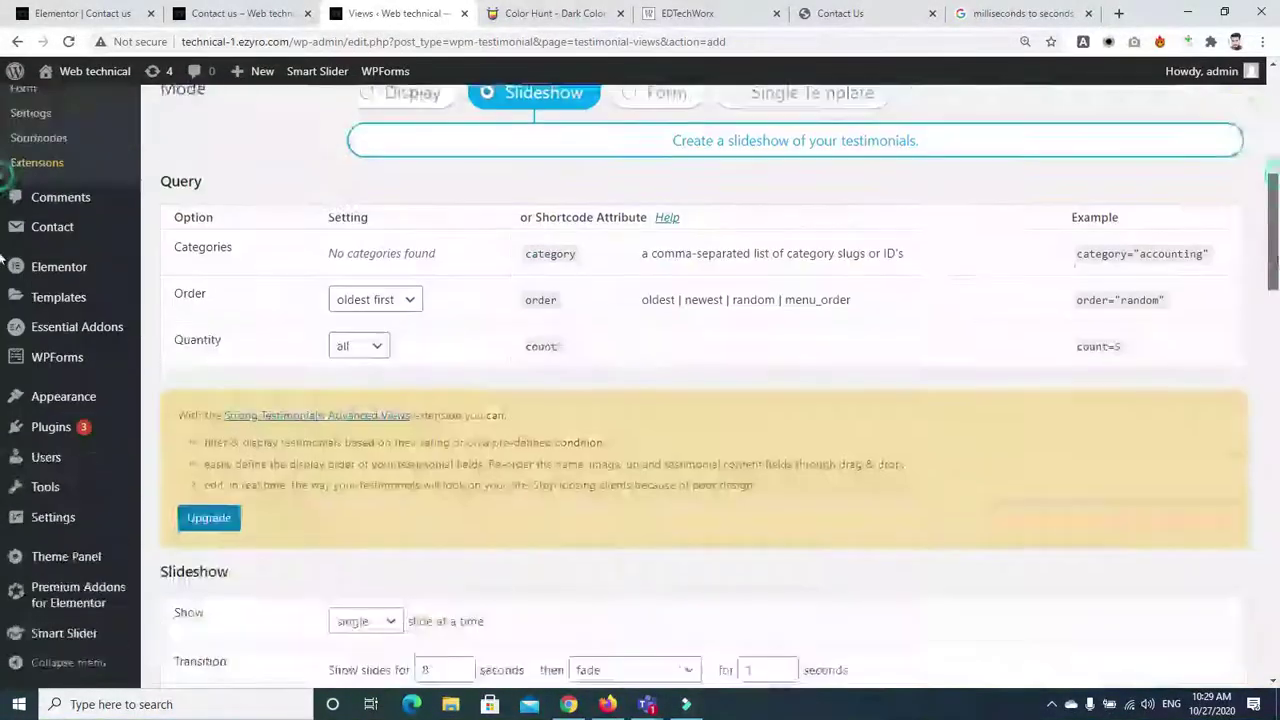
pyautogui.click(410, 232)
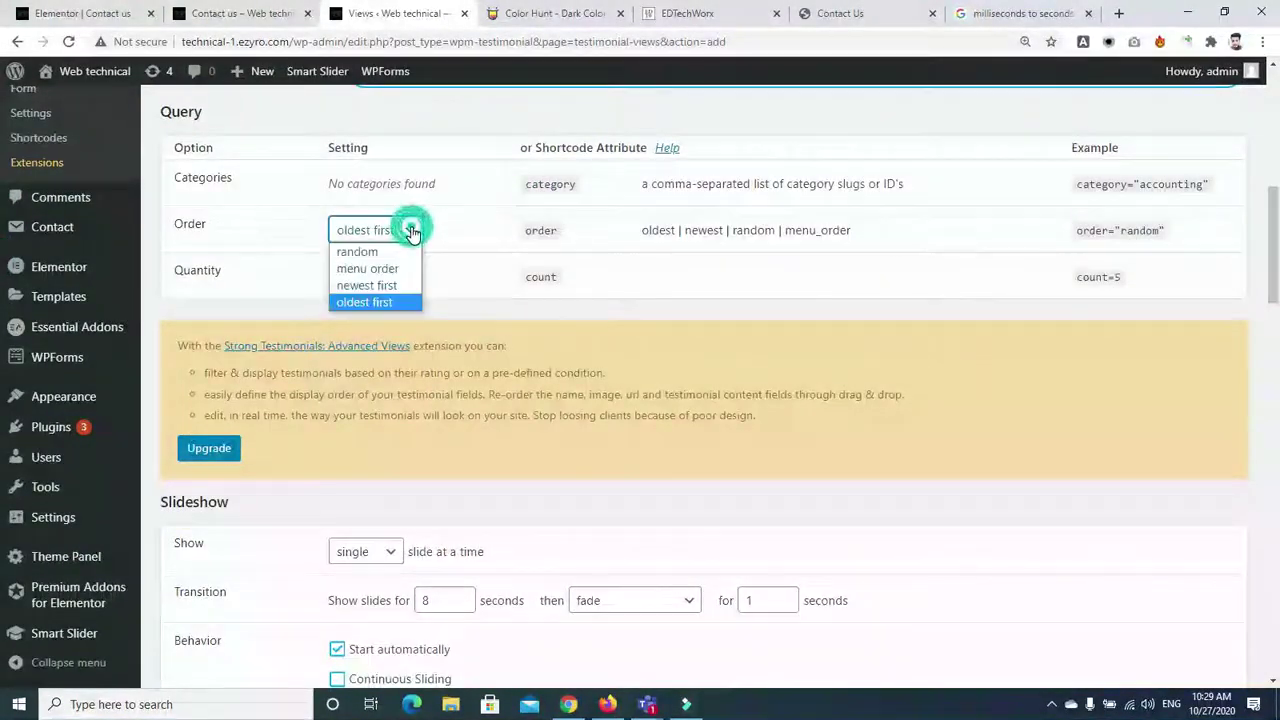
pyautogui.click(386, 252)
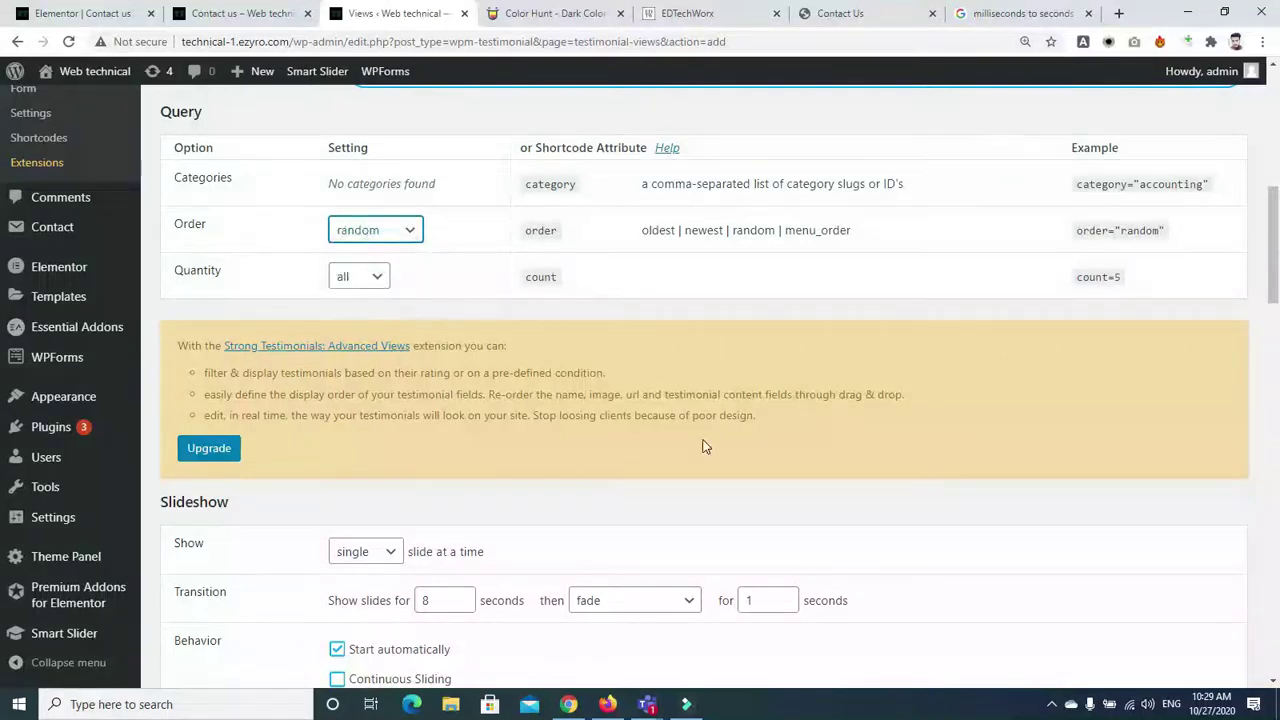
# Add the company_website field, keep the image on the left, and save the view
pyautogui.moveTo(1278, 318); pyautogui.dragTo(1275, 455)
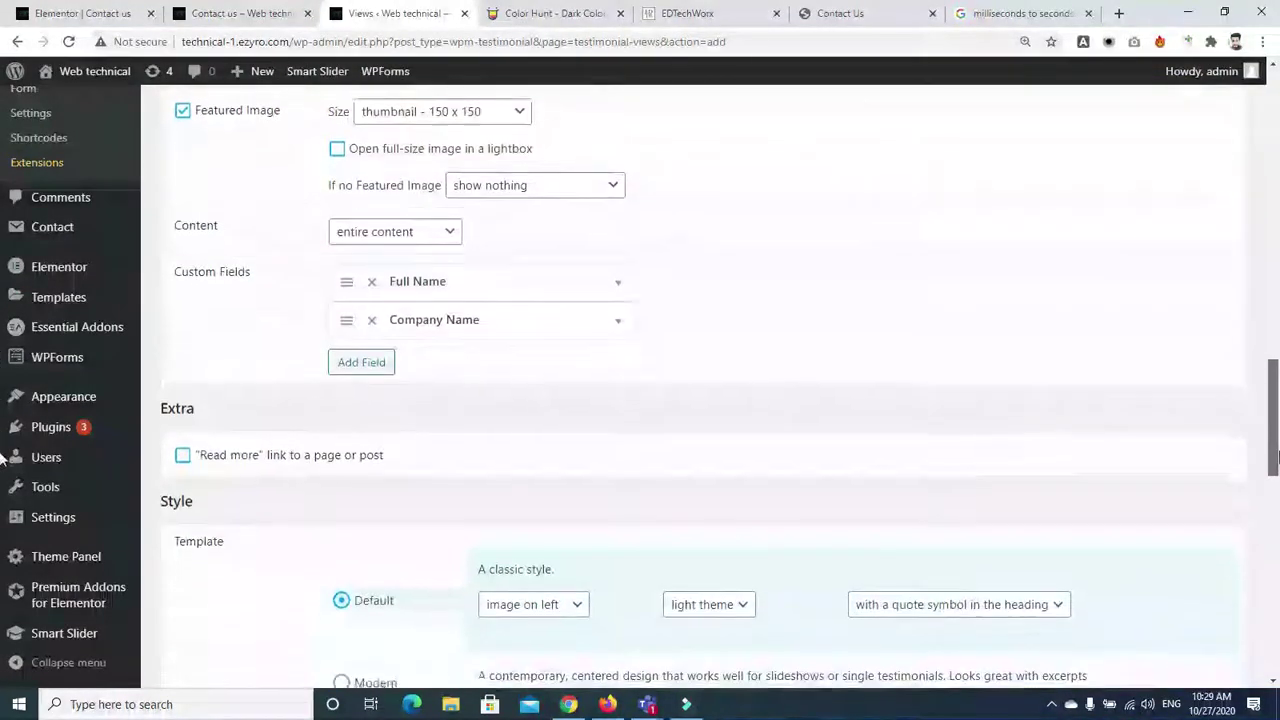
pyautogui.click(361, 366)
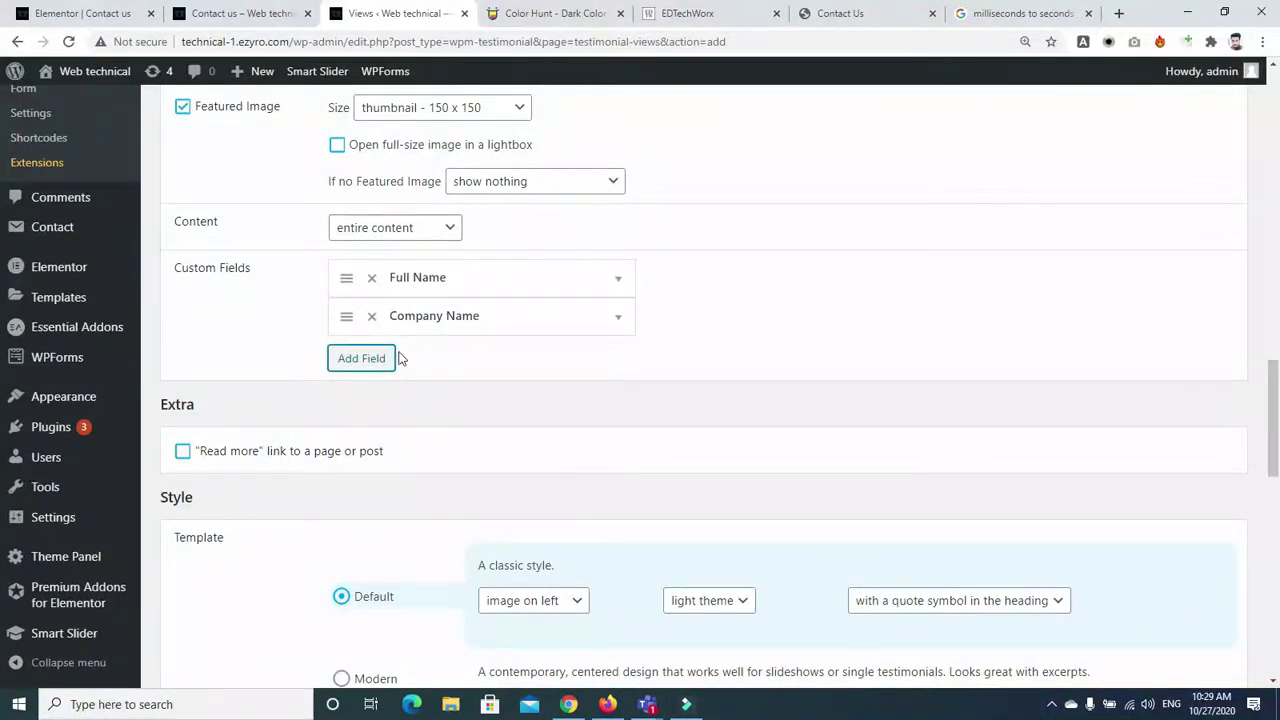
pyautogui.click(489, 360)
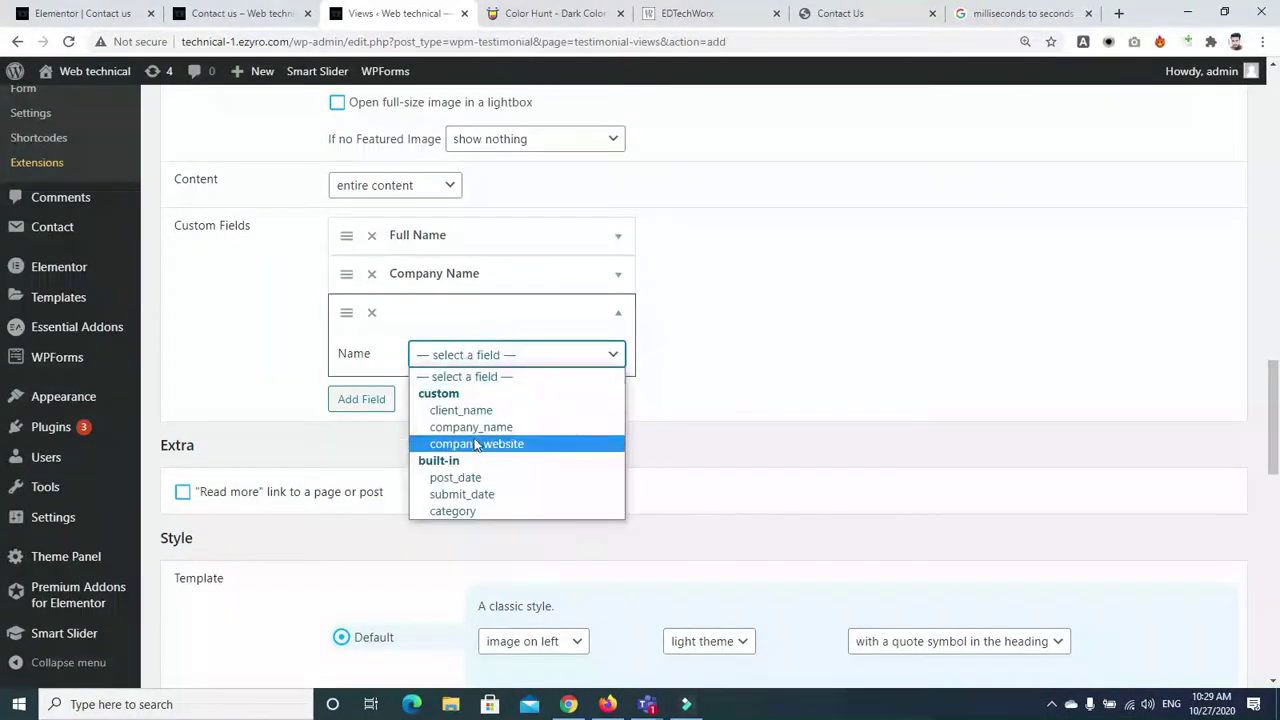
pyautogui.click(476, 447)
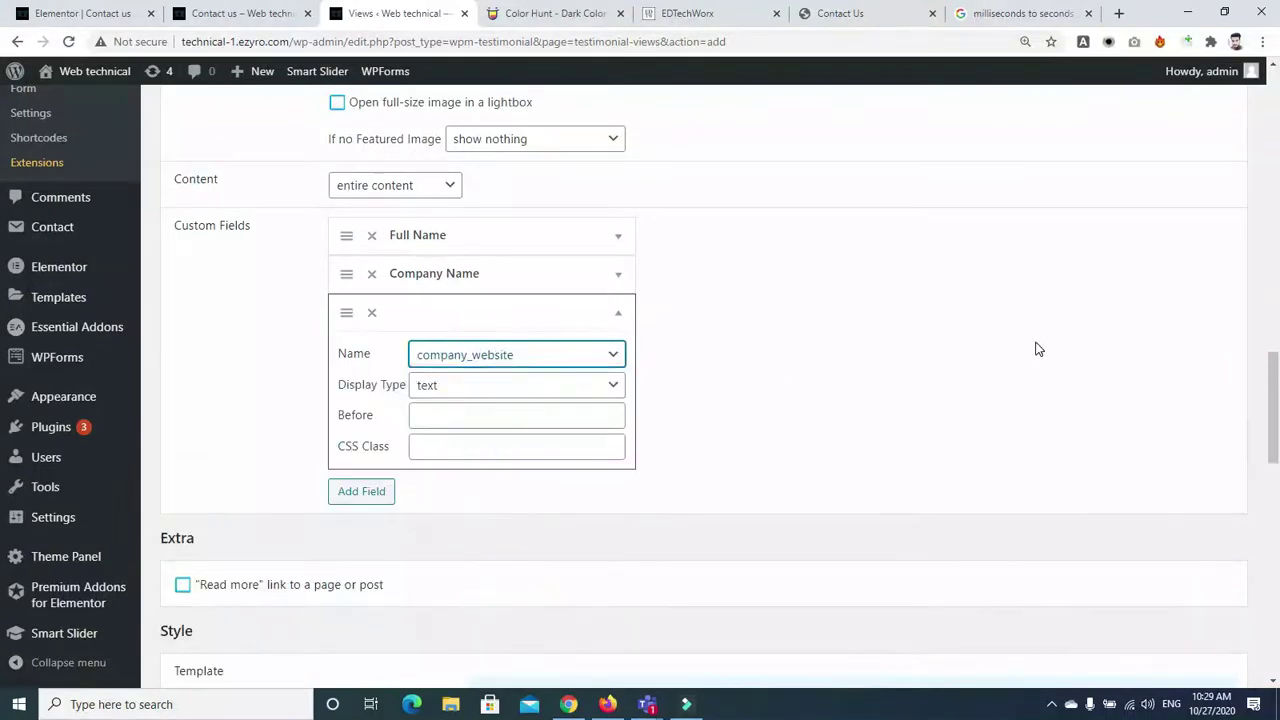
pyautogui.scroll(5, 3, 350)
pyautogui.scroll(-10, 3, 350)
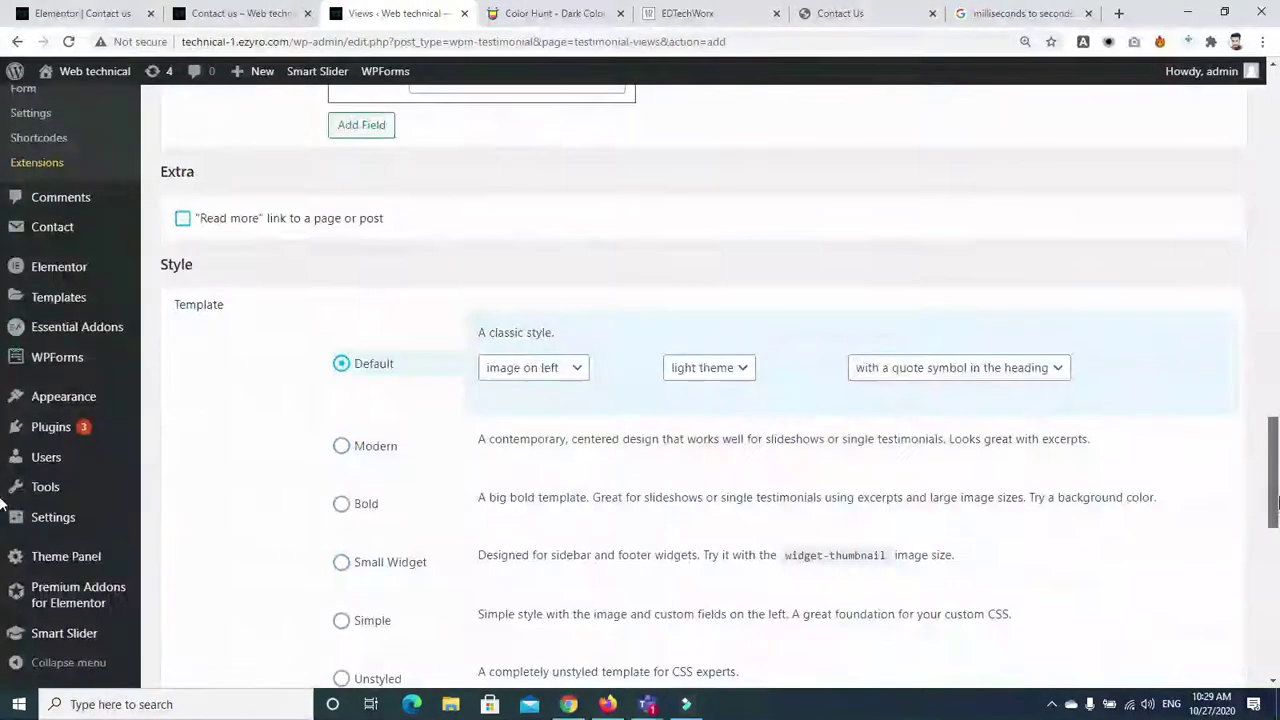
pyautogui.scroll(1, 3, 512)
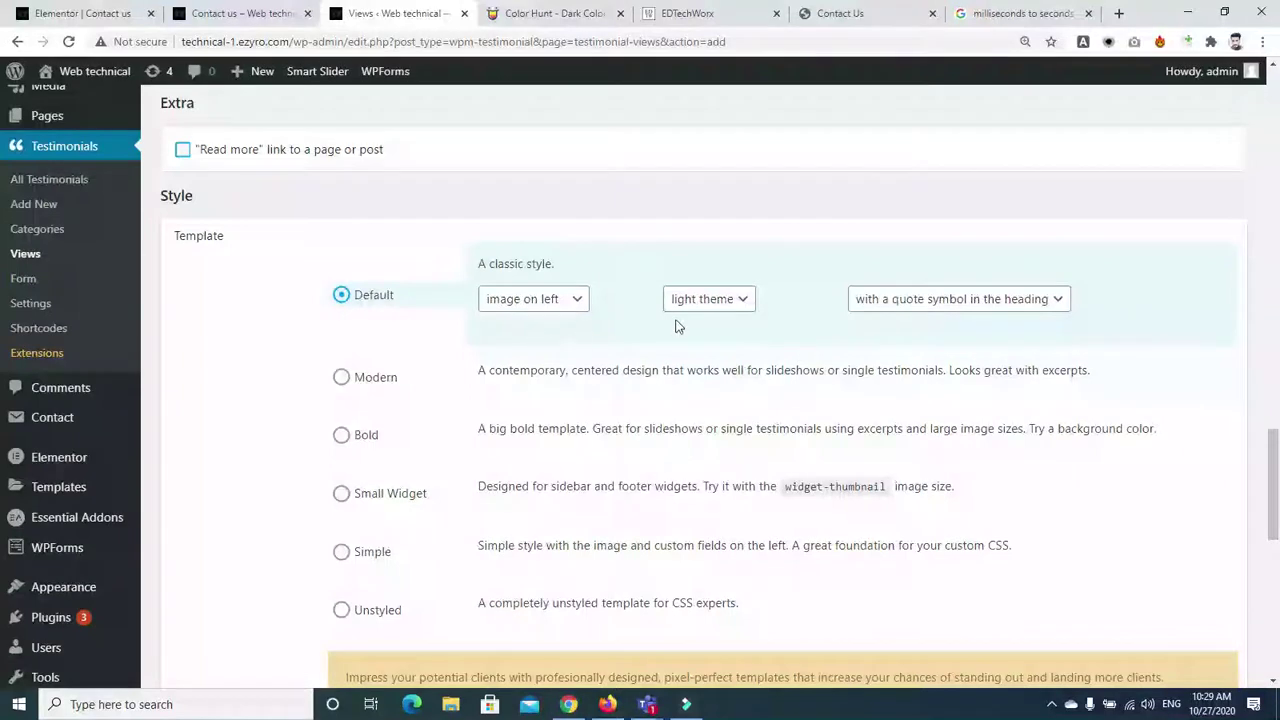
pyautogui.click(580, 302)
pyautogui.click(575, 298)
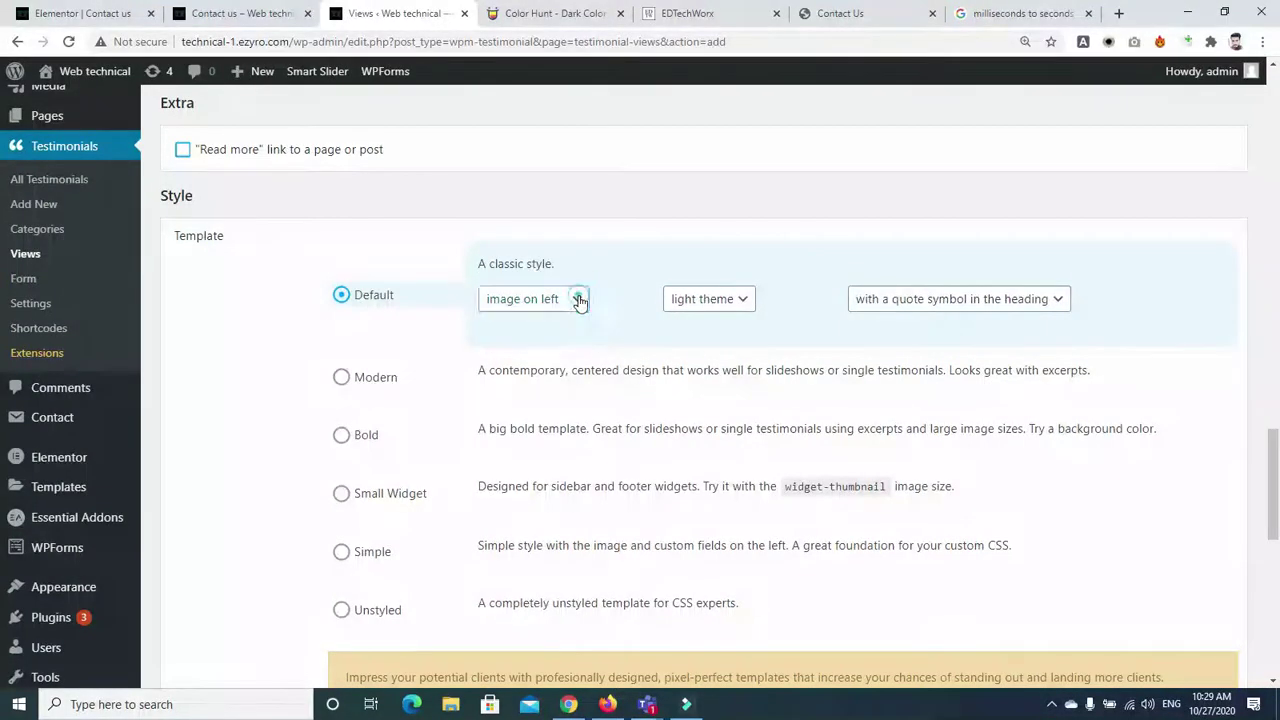
pyautogui.scroll(-8, 3, 453)
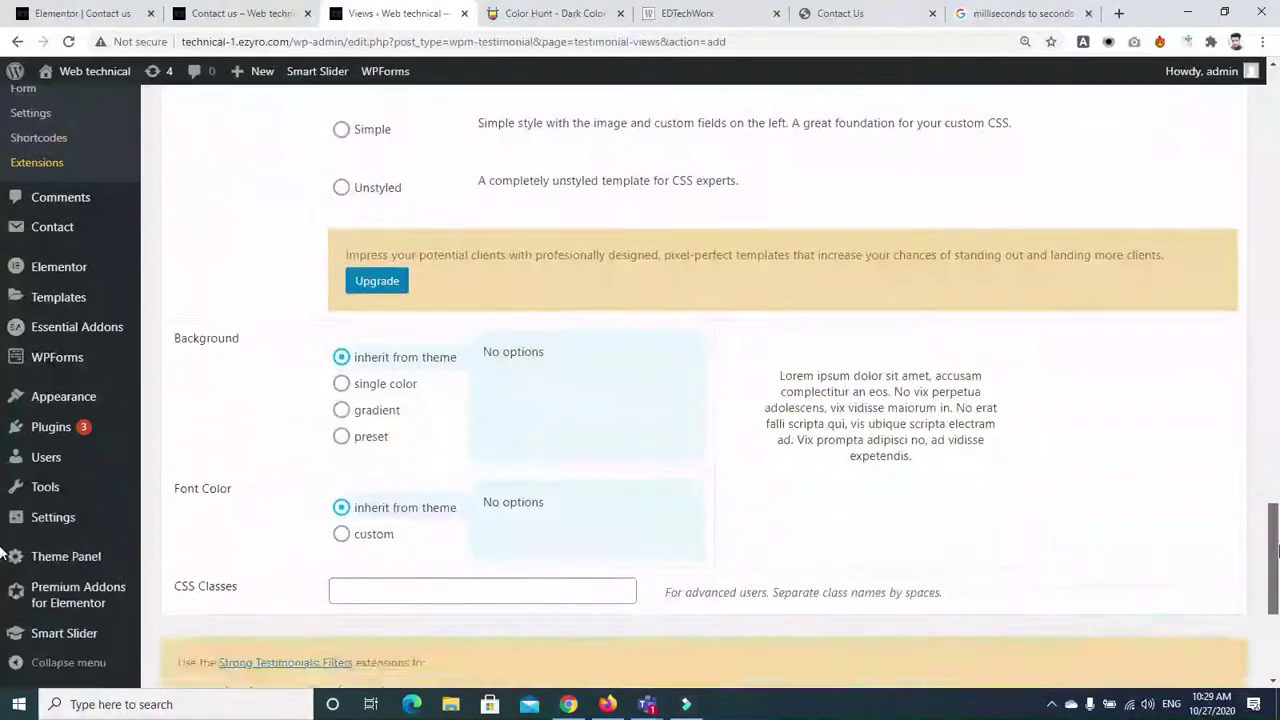
pyautogui.scroll(15, 3, 390)
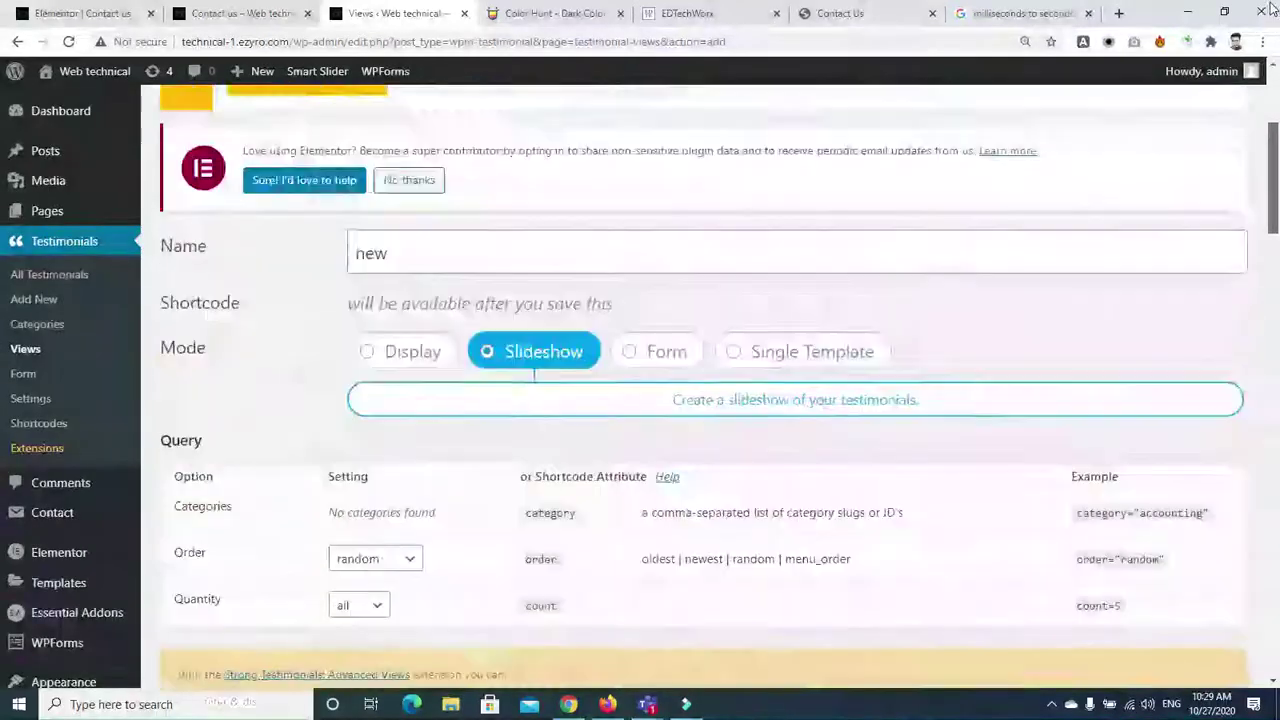
pyautogui.scroll(3, 3, 100)
pyautogui.scroll(-20, 3, 100)
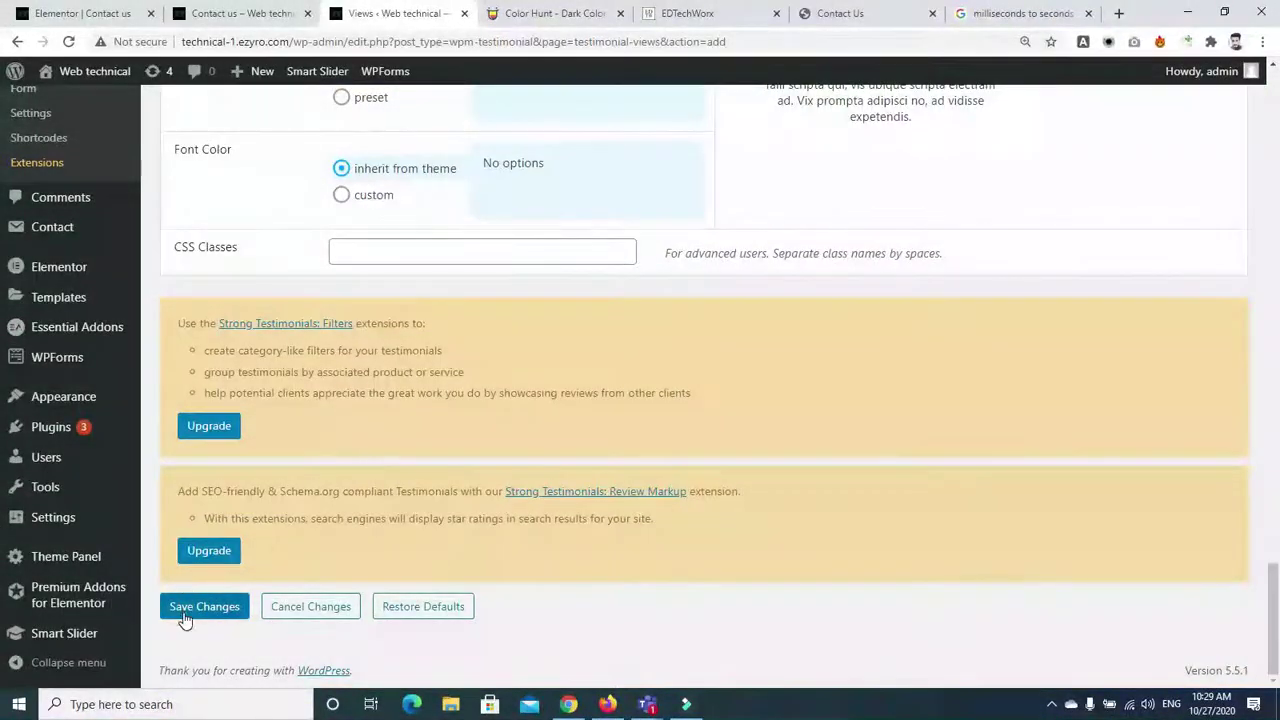
pyautogui.click(184, 612)
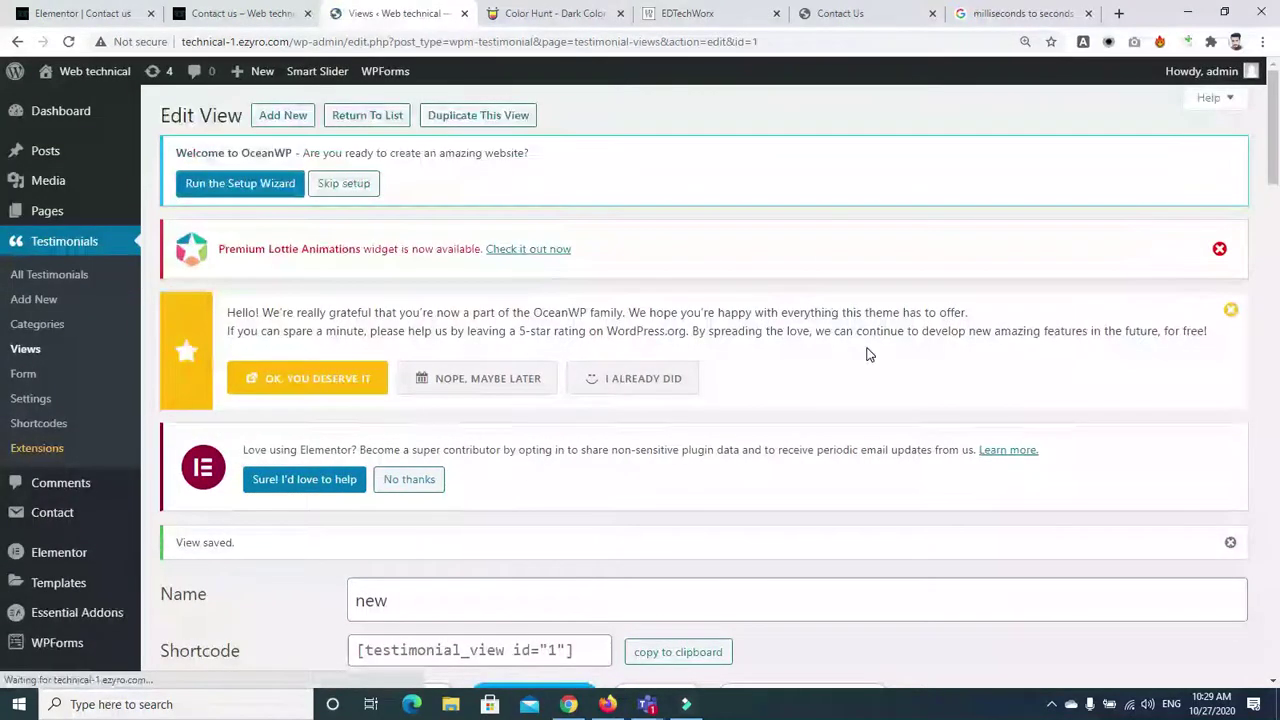
# Copy the saved view's shortcode [testimonial_view id="1"] to the clipboard
pyautogui.scroll(-1, 6, 130)
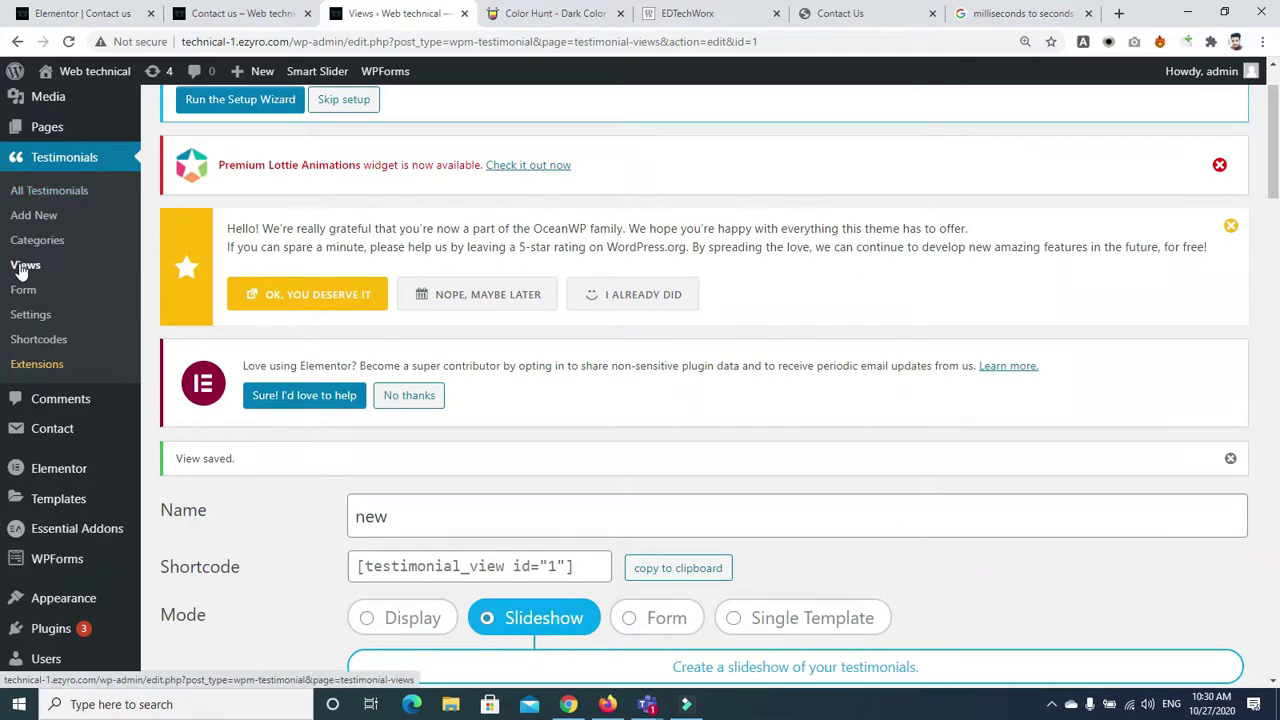
pyautogui.moveTo(1277, 115); pyautogui.dragTo(1277, 194)
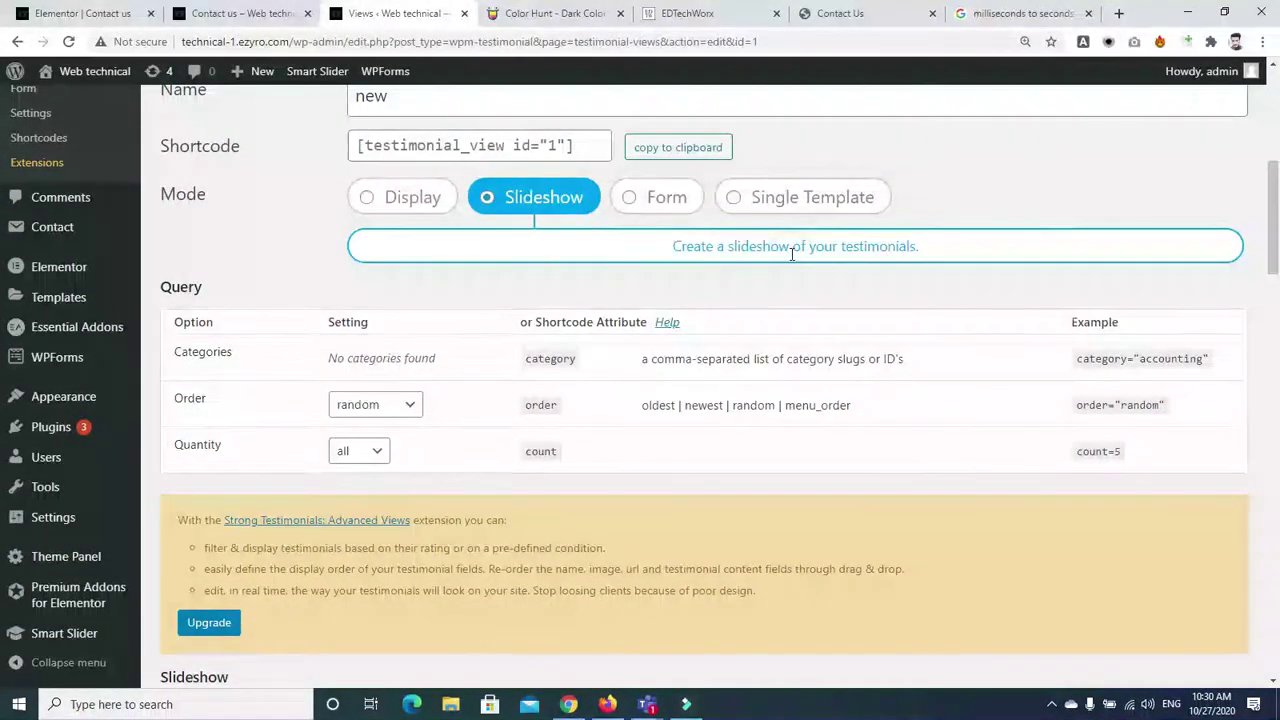
pyautogui.moveTo(1277, 200); pyautogui.dragTo(1277, 108)
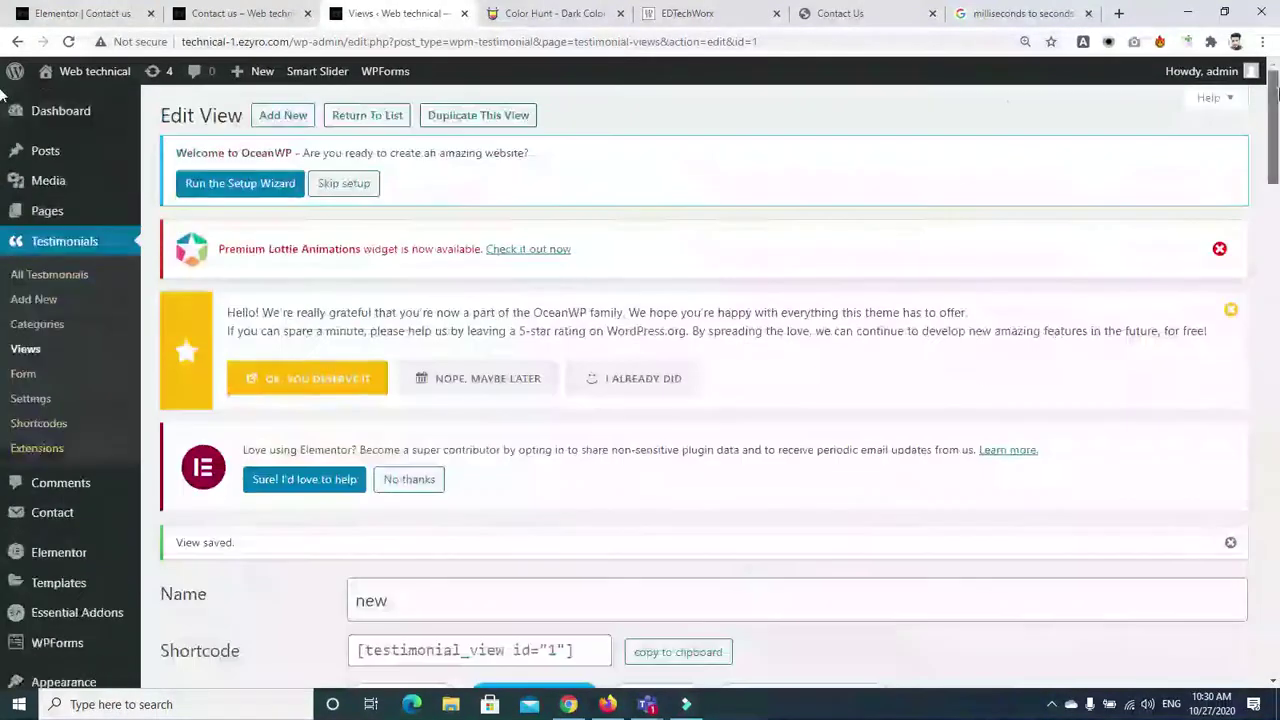
pyautogui.click(648, 652)
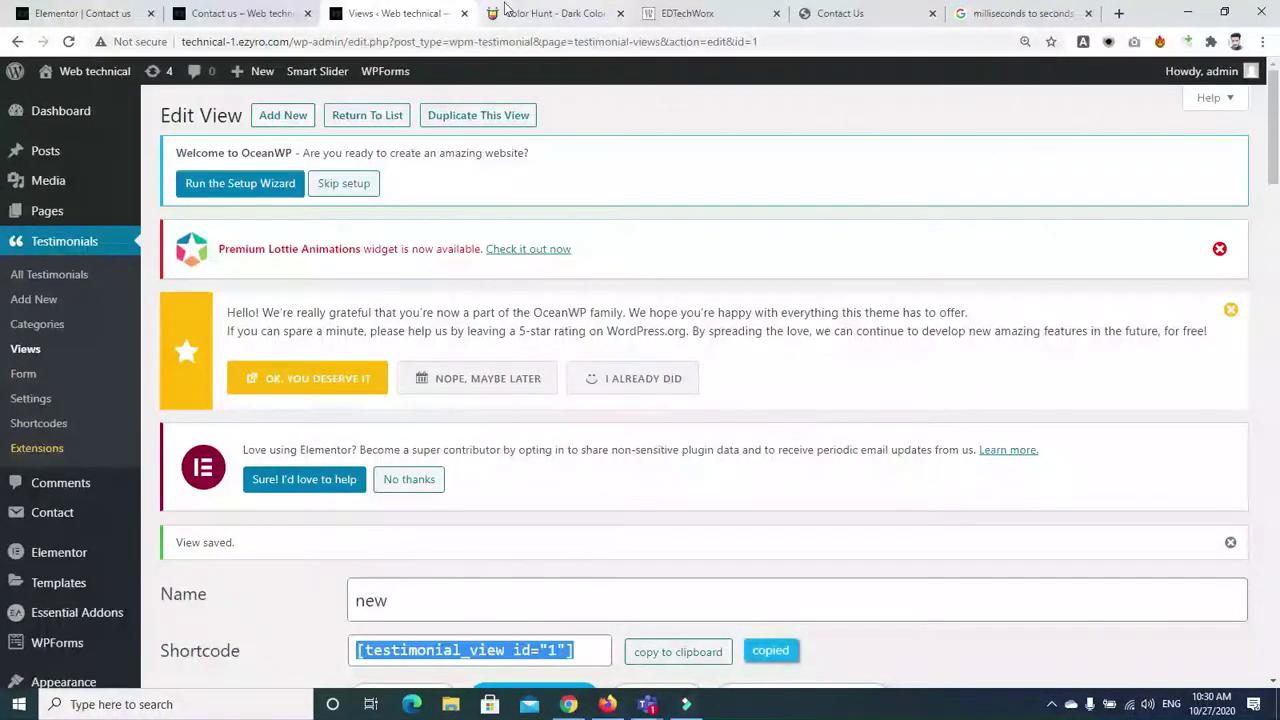
pyautogui.click(80, 13)
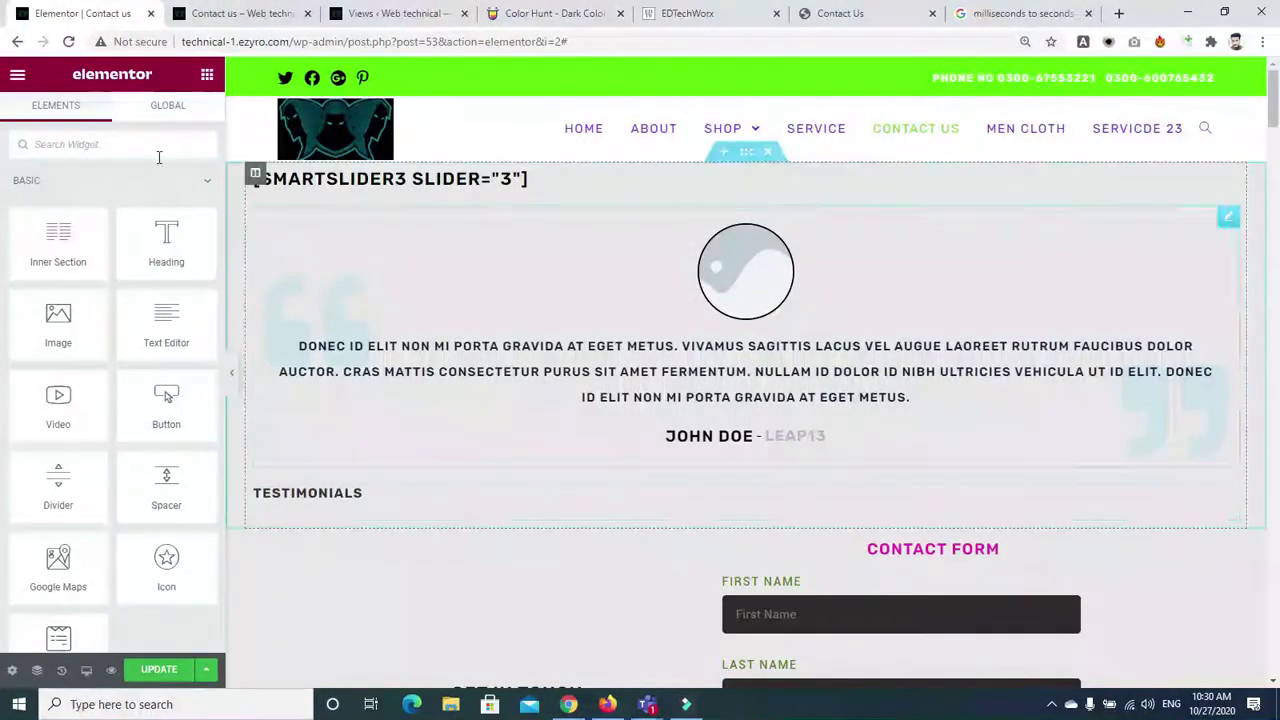
# Add a Heading with the pasted [testimonial_view id="1"] shortcode below the testimonial and save the page
pyautogui.moveTo(162, 237); pyautogui.dragTo(629, 465)
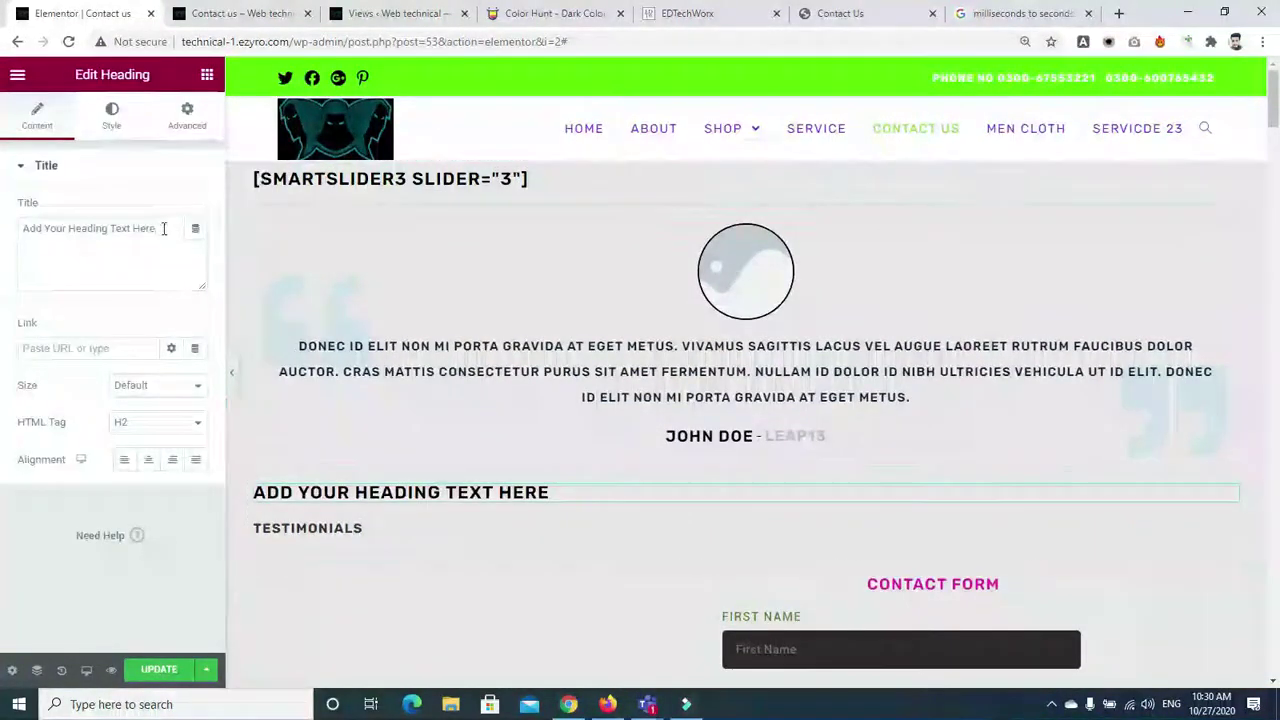
pyautogui.tripleClick(163, 228)
pyautogui.hotkey('ctrl', 'v')
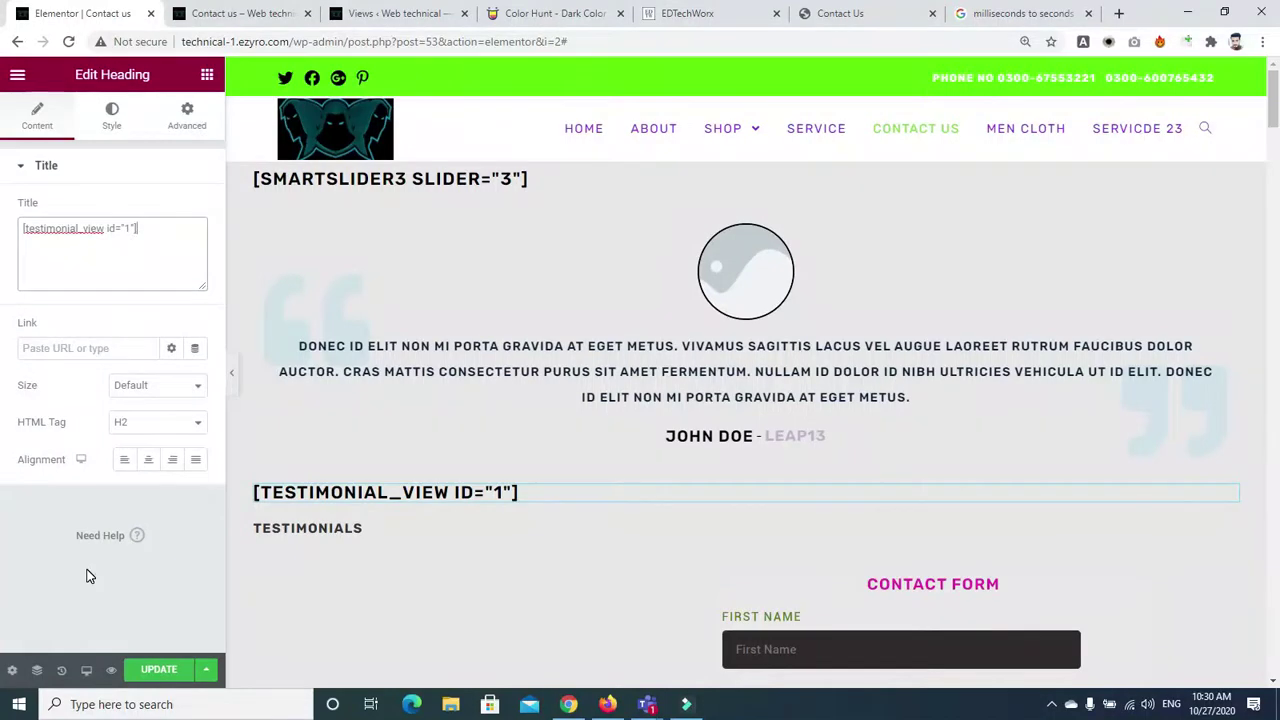
pyautogui.click(158, 669)
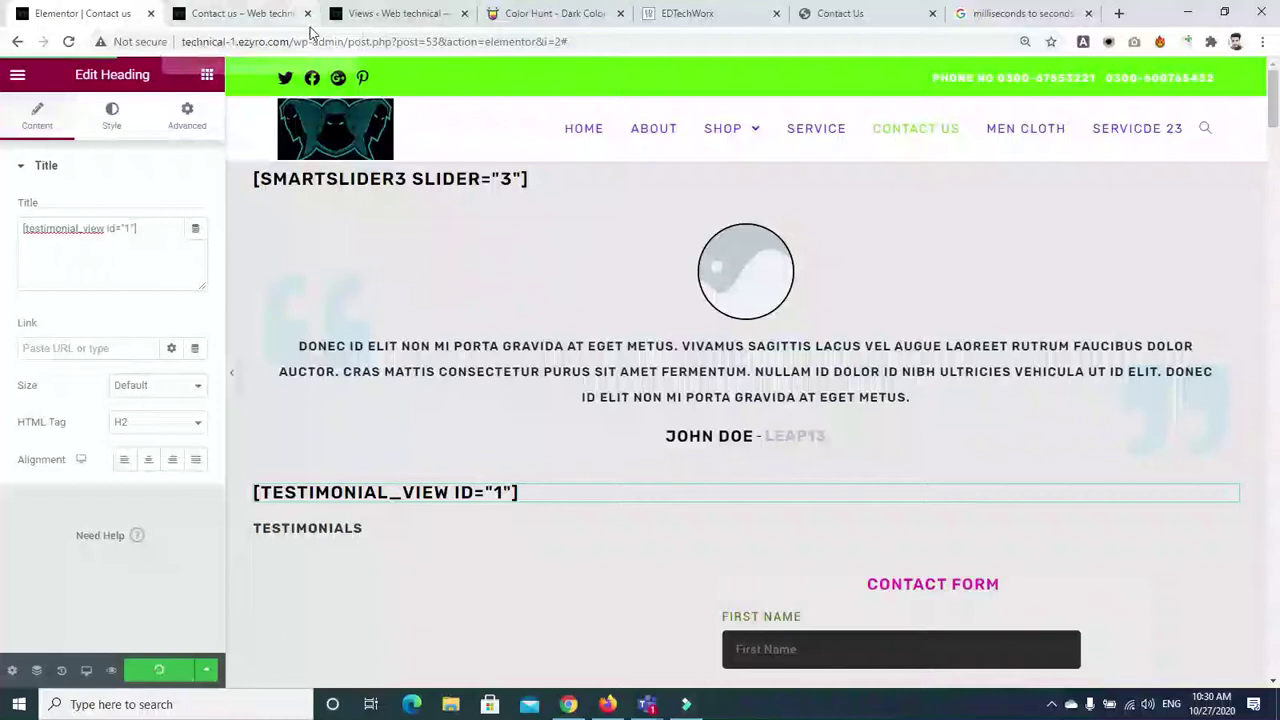
pyautogui.click(374, 16)
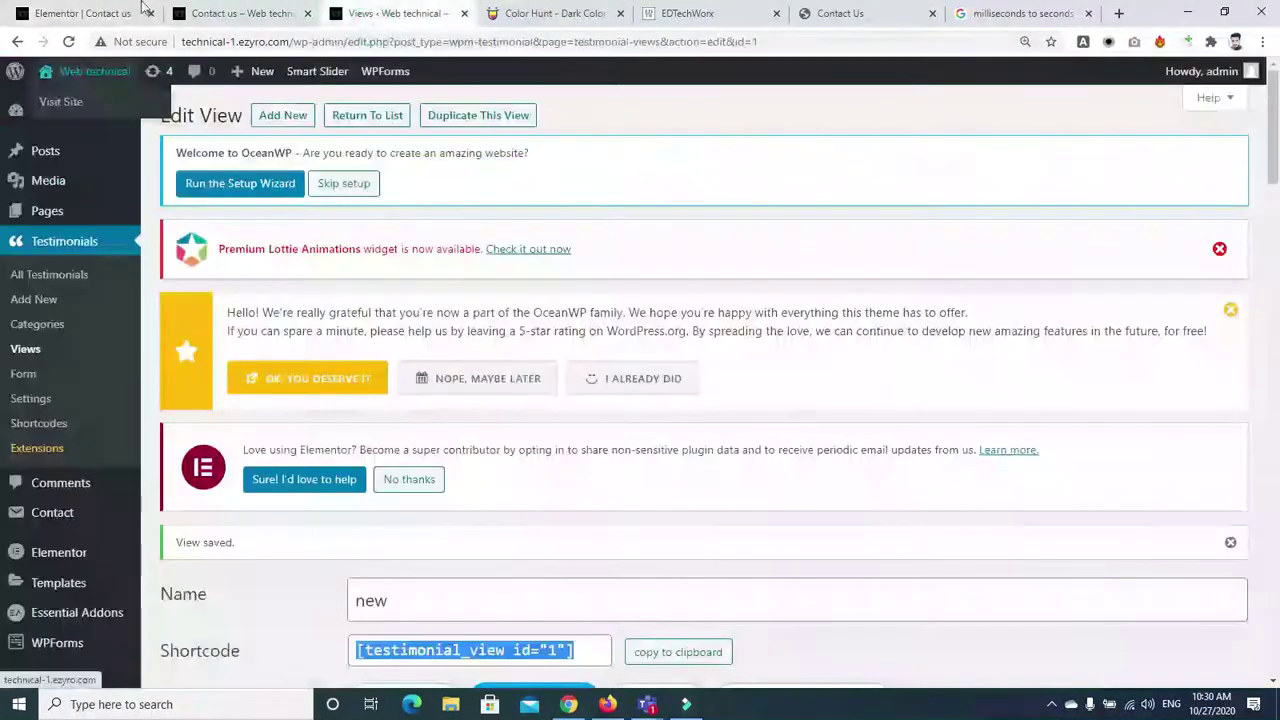
pyautogui.click(218, 13)
# Reload the live Contact us page to see the testimonial card, then return to Elementor
pyautogui.click(66, 42)
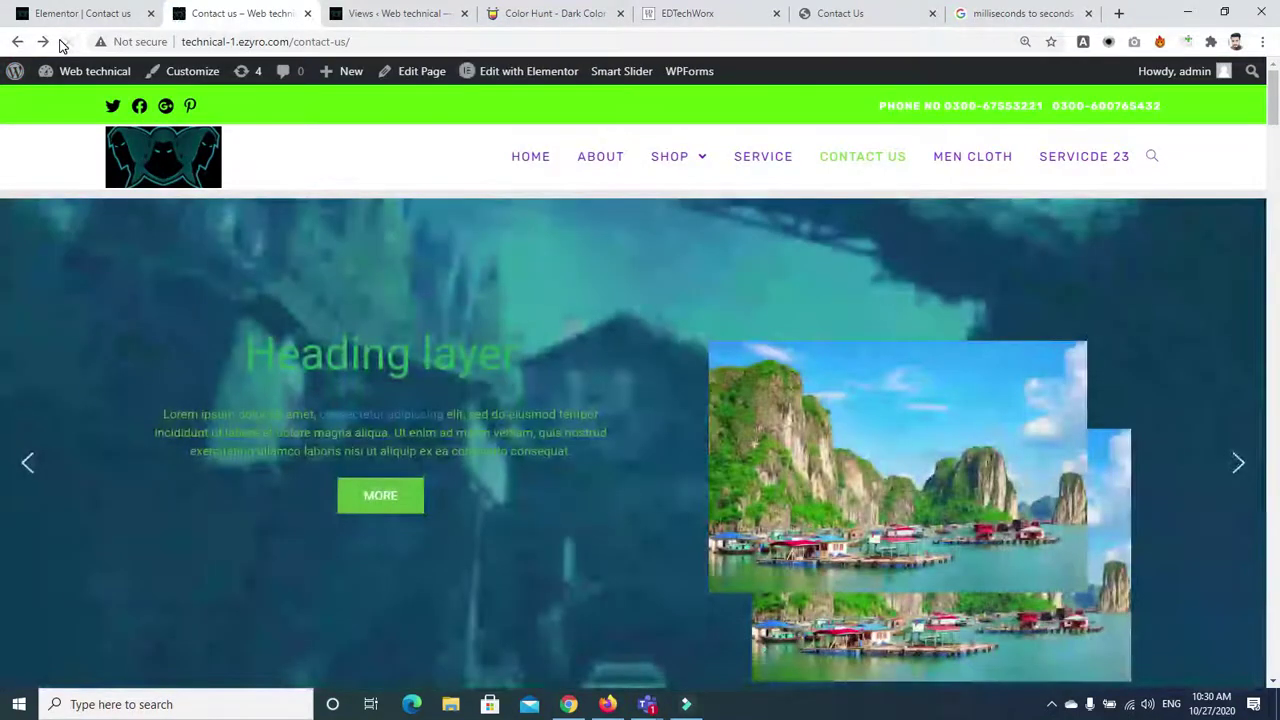
pyautogui.moveTo(1274, 102); pyautogui.dragTo(1276, 155)
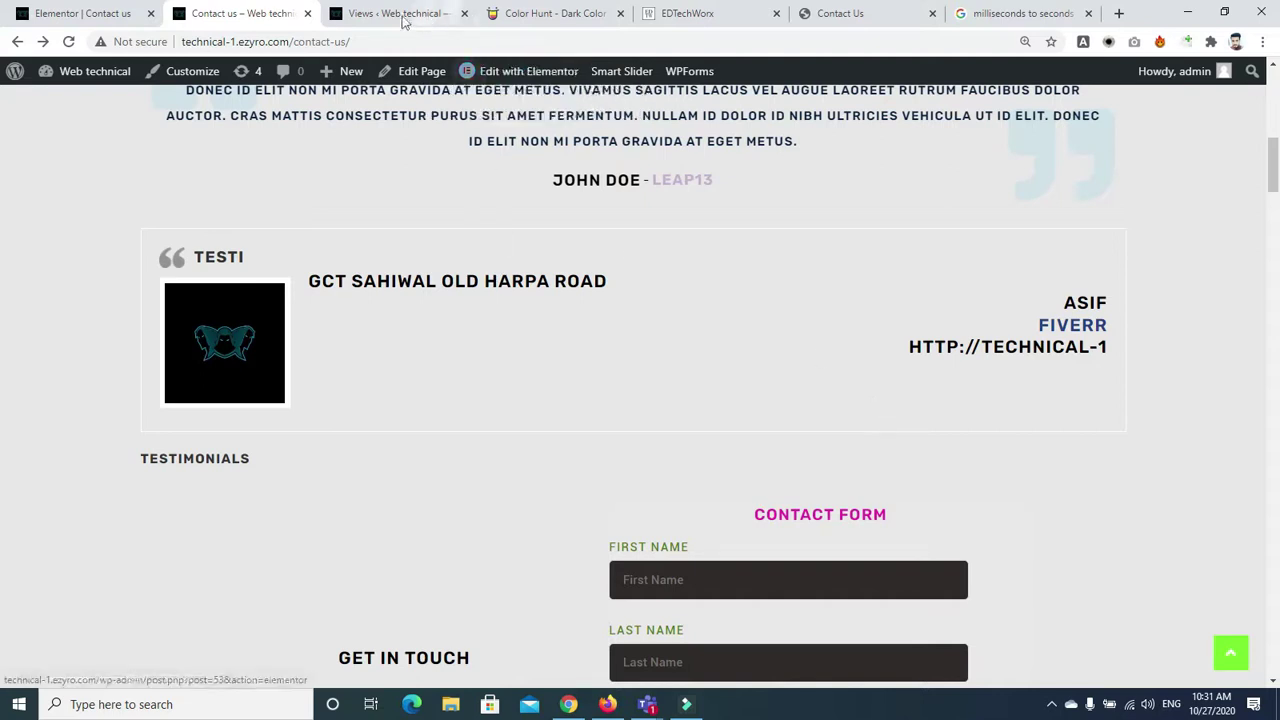
pyautogui.click(83, 8)
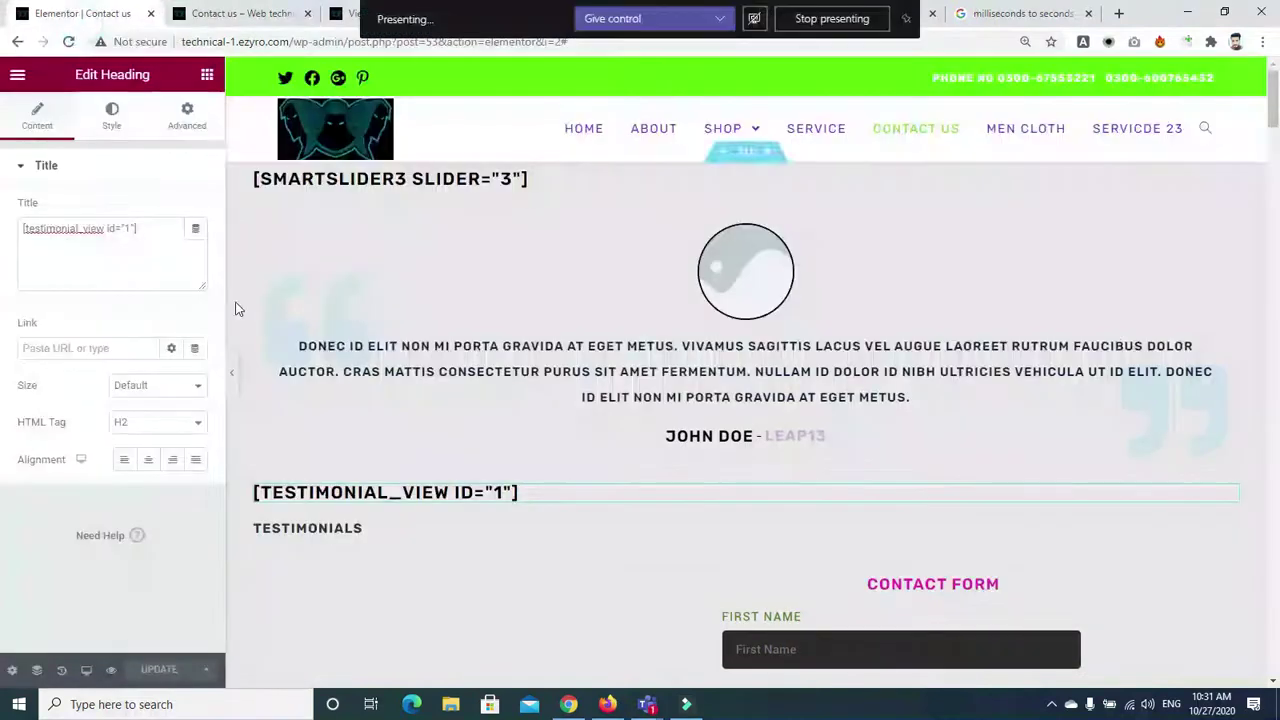
# Exit to the dashboard and open the Service page from All Pages in Elementor
pyautogui.click(194, 122)
pyautogui.click(207, 74)
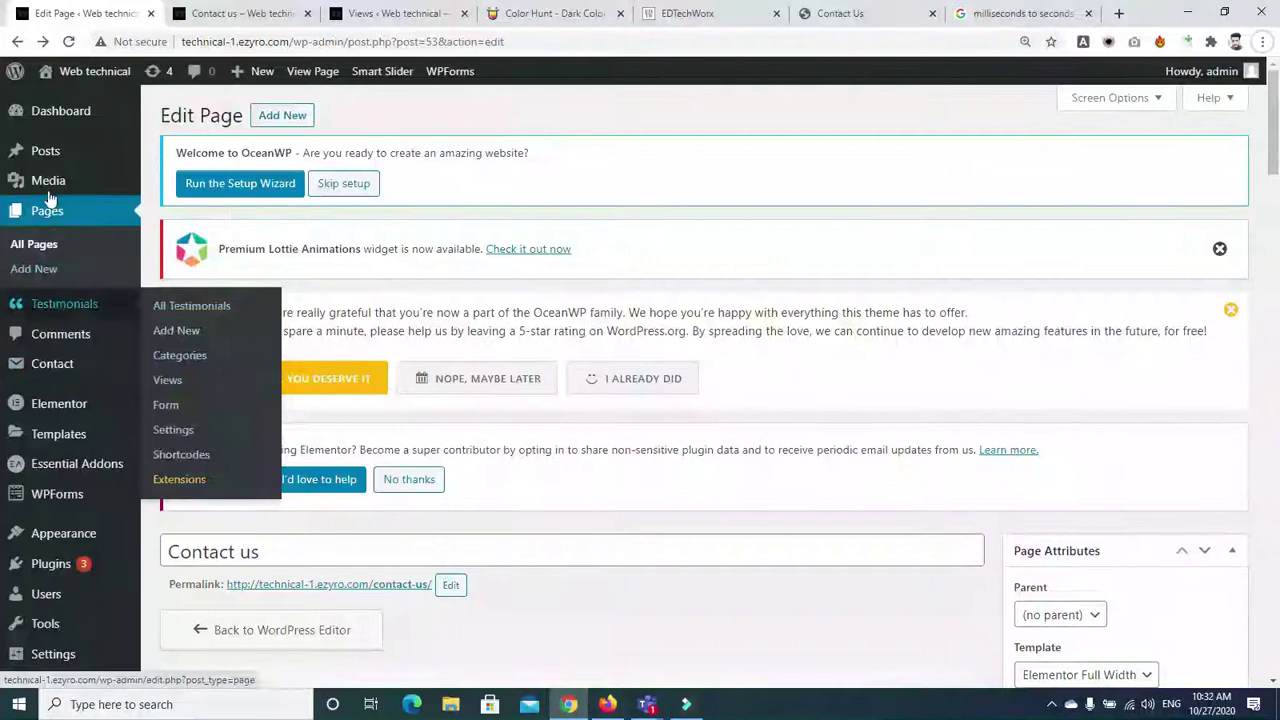
pyautogui.click(47, 218)
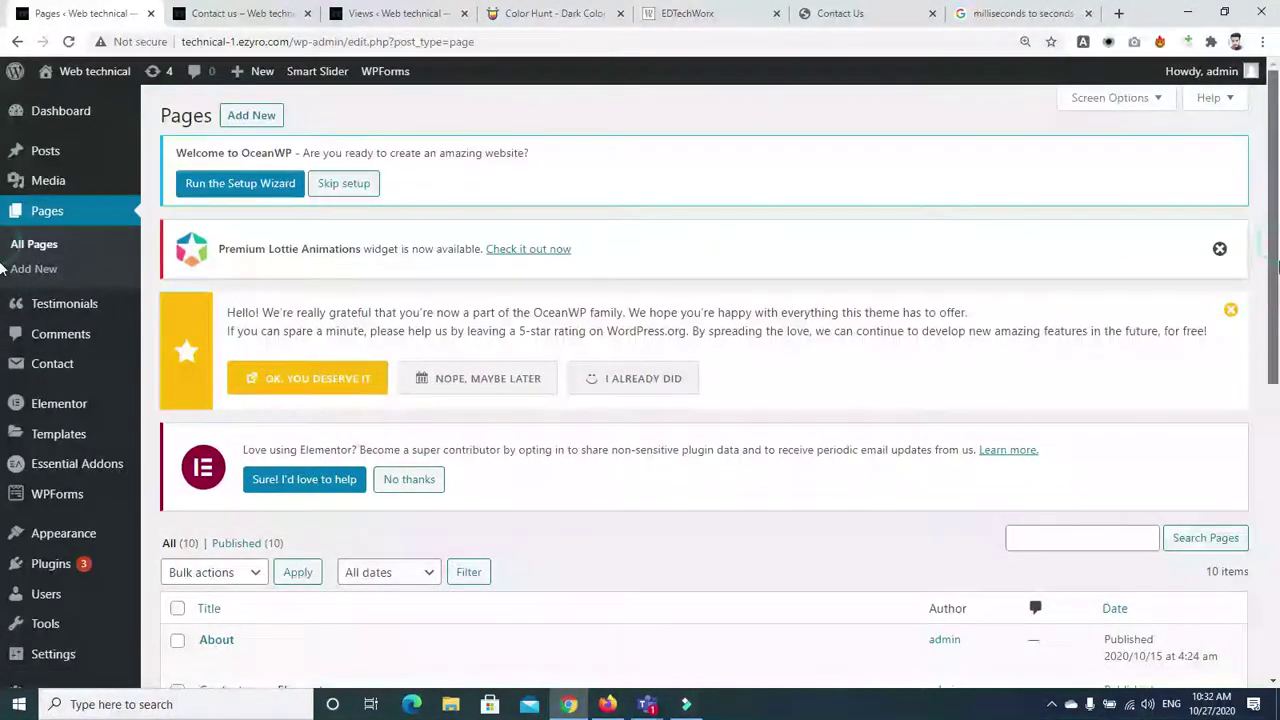
pyautogui.scroll(-4, 3, 458)
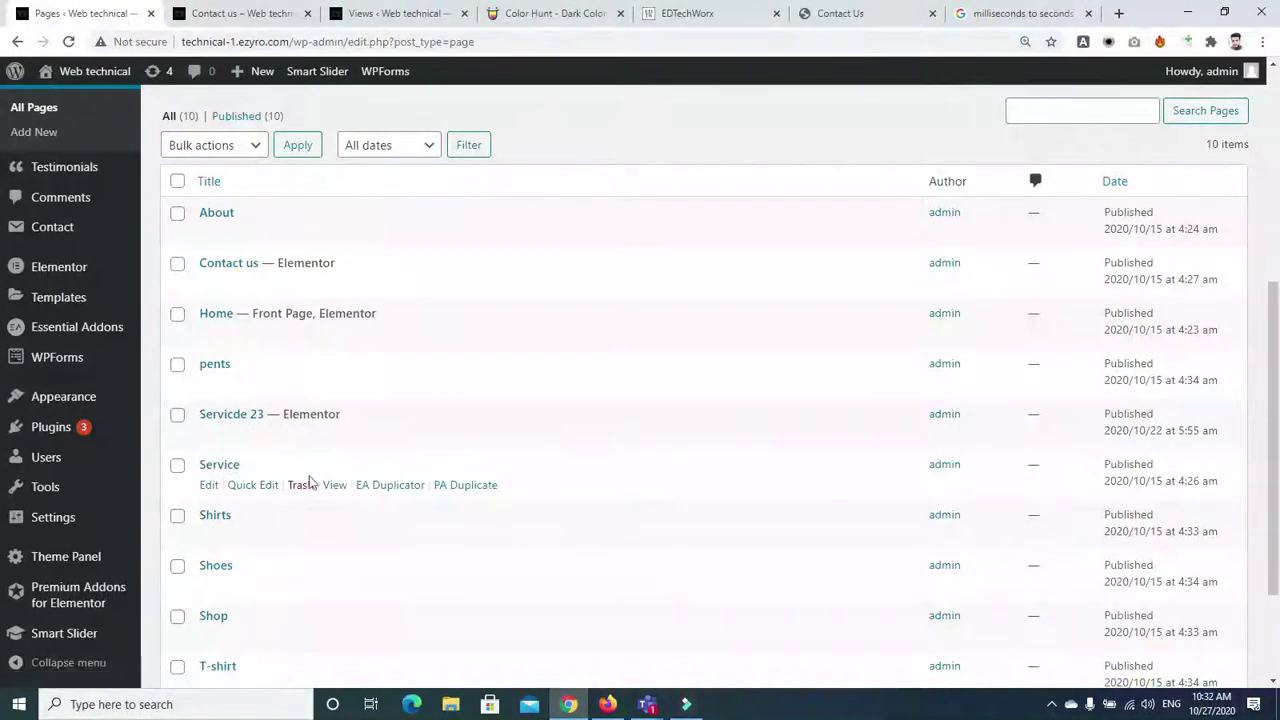
pyautogui.click(208, 487)
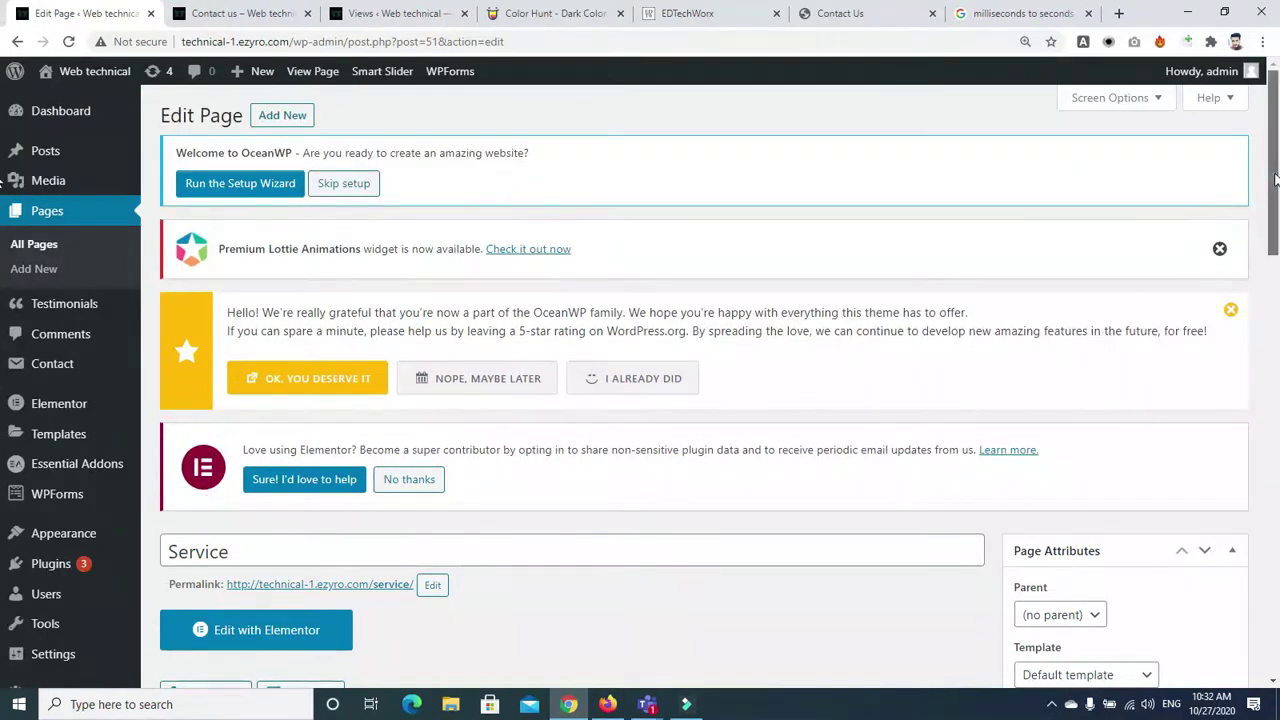
pyautogui.scroll(-3, 1076, 362)
pyautogui.click(235, 383)
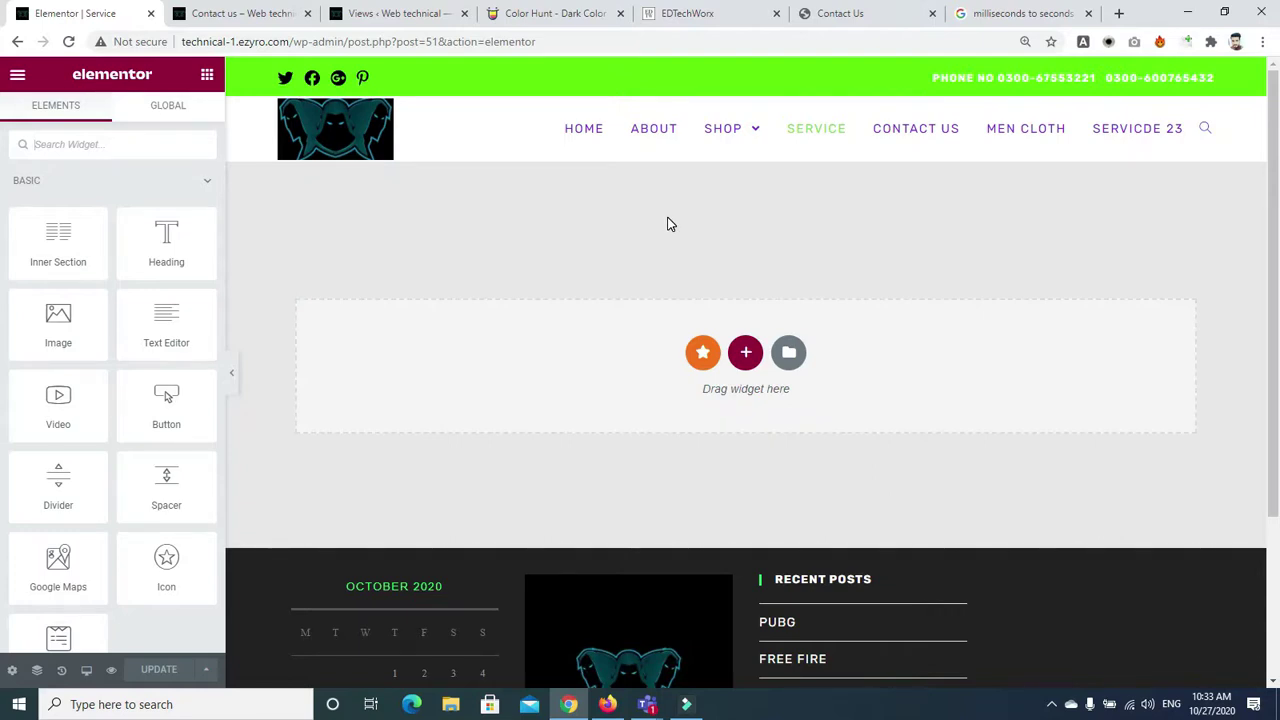
# Browse the template library's Pages and Blocks, then insert the Homepage – Study page template
pyautogui.click(789, 355)
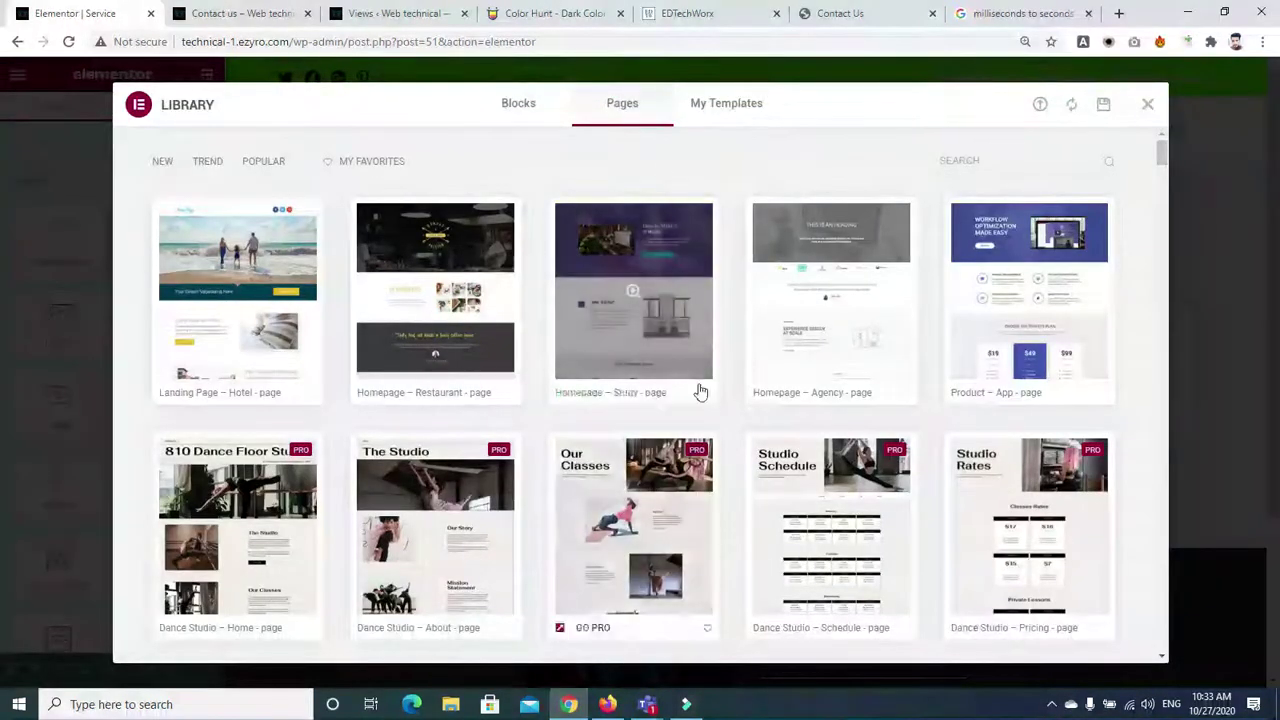
pyautogui.scroll(-12, 1161, 195)
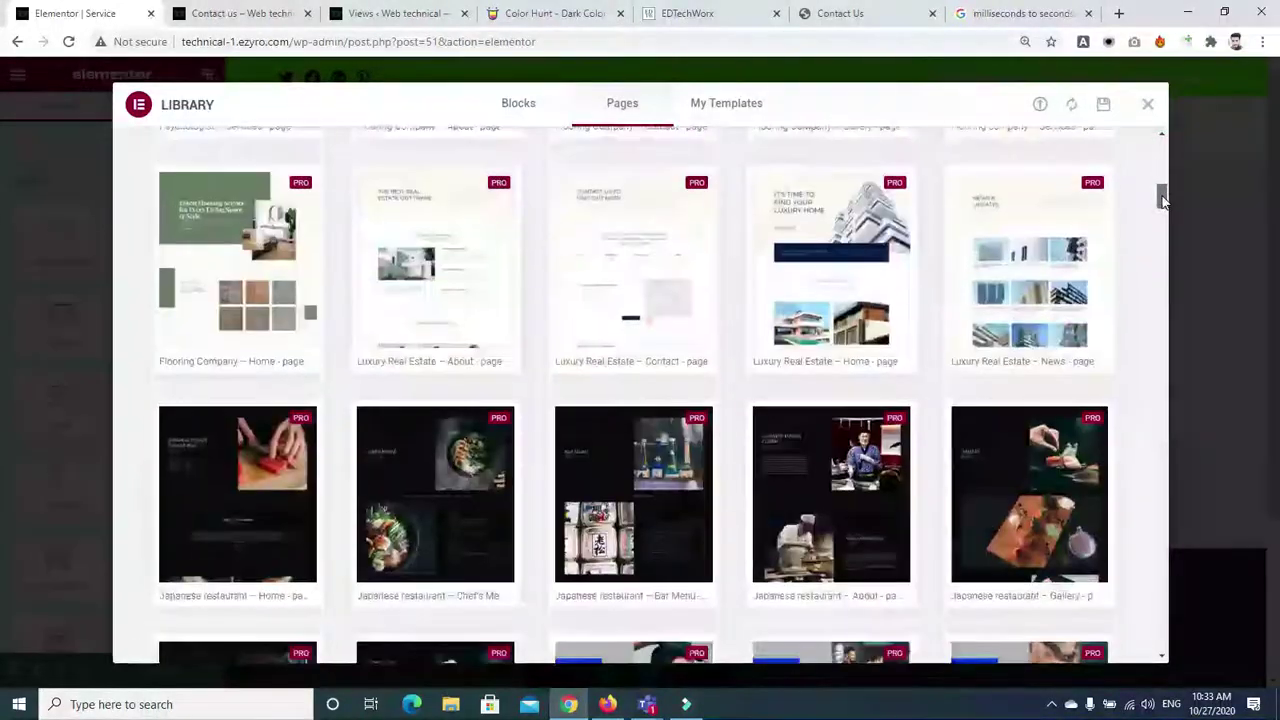
pyautogui.moveTo(1161, 195); pyautogui.dragTo(1160, 149)
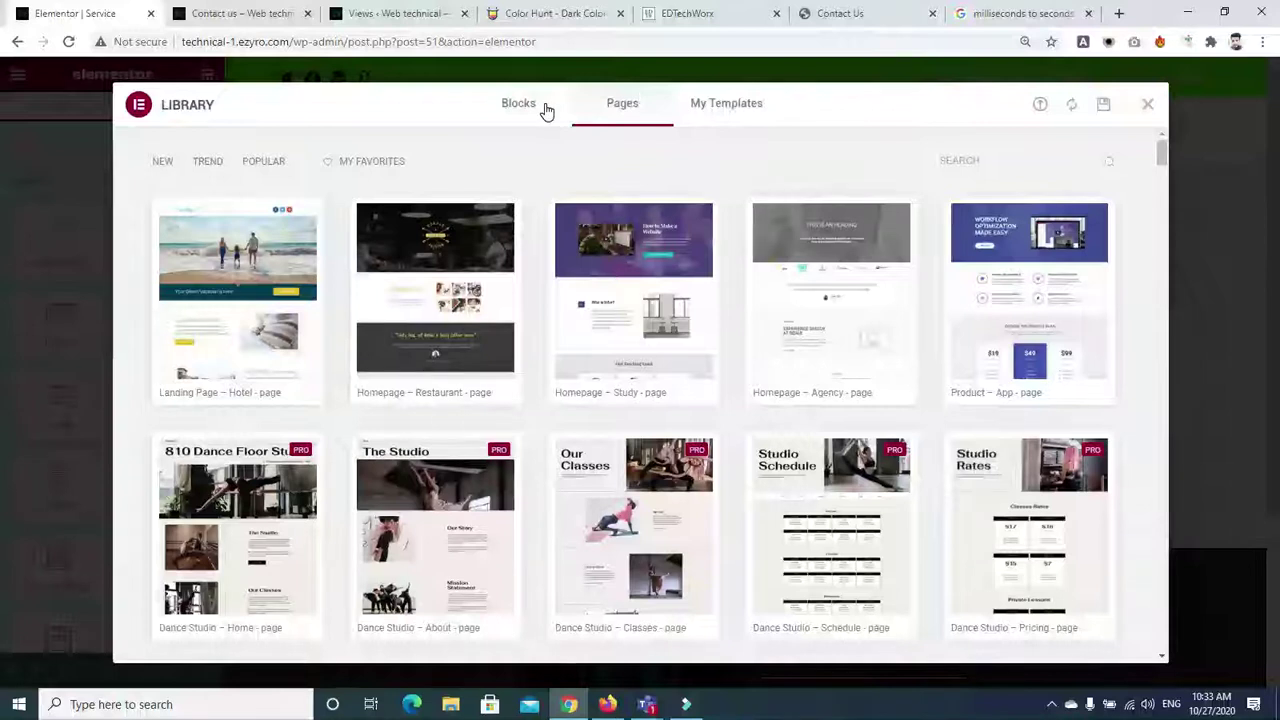
pyautogui.click(512, 106)
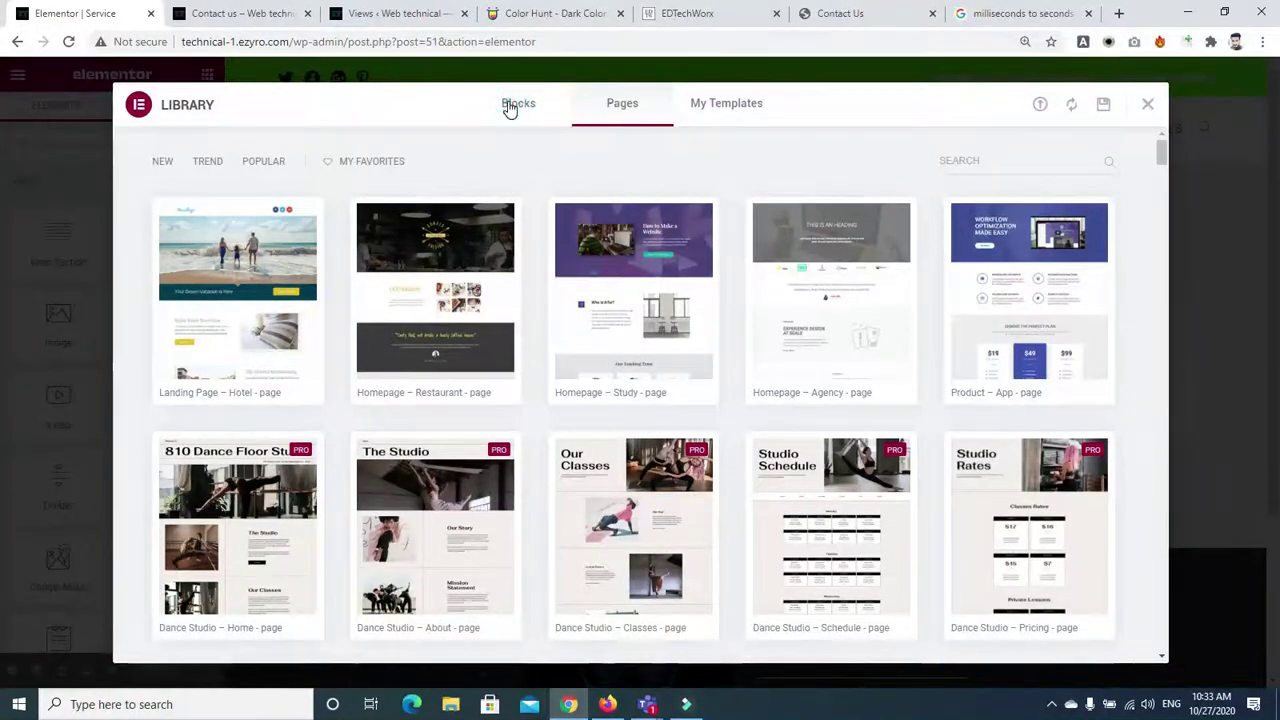
pyautogui.click(600, 107)
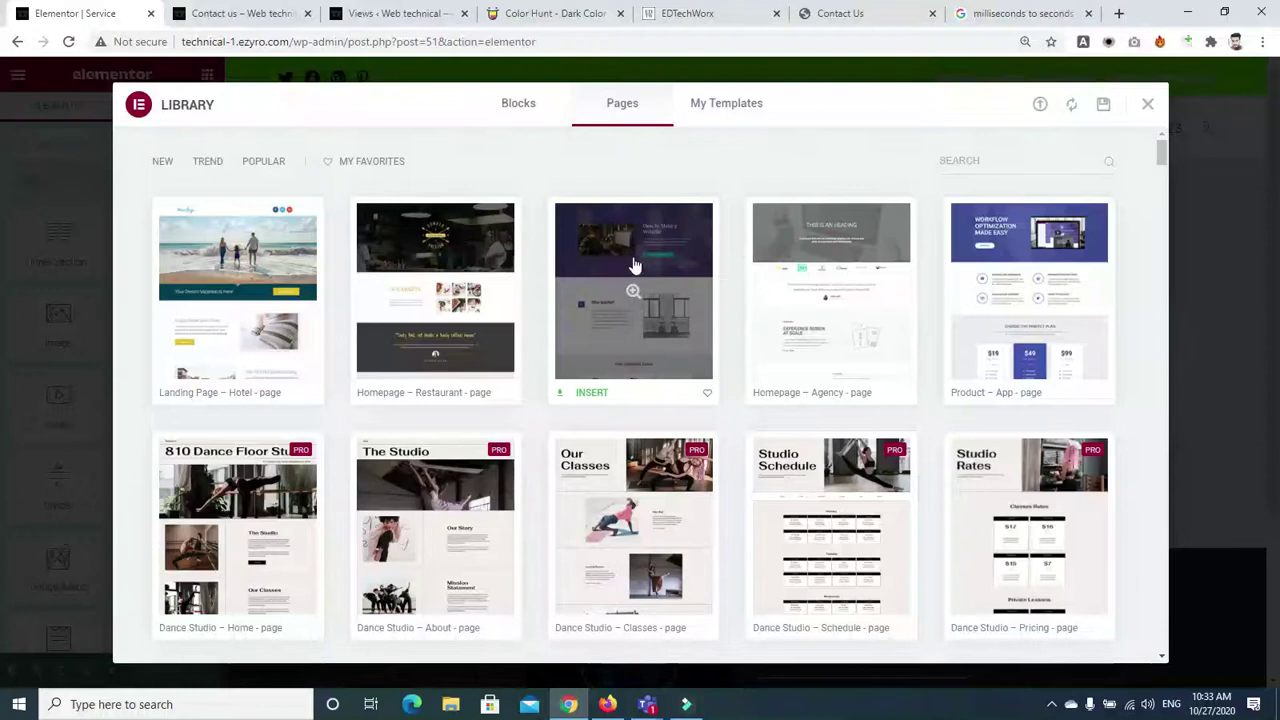
pyautogui.click(591, 391)
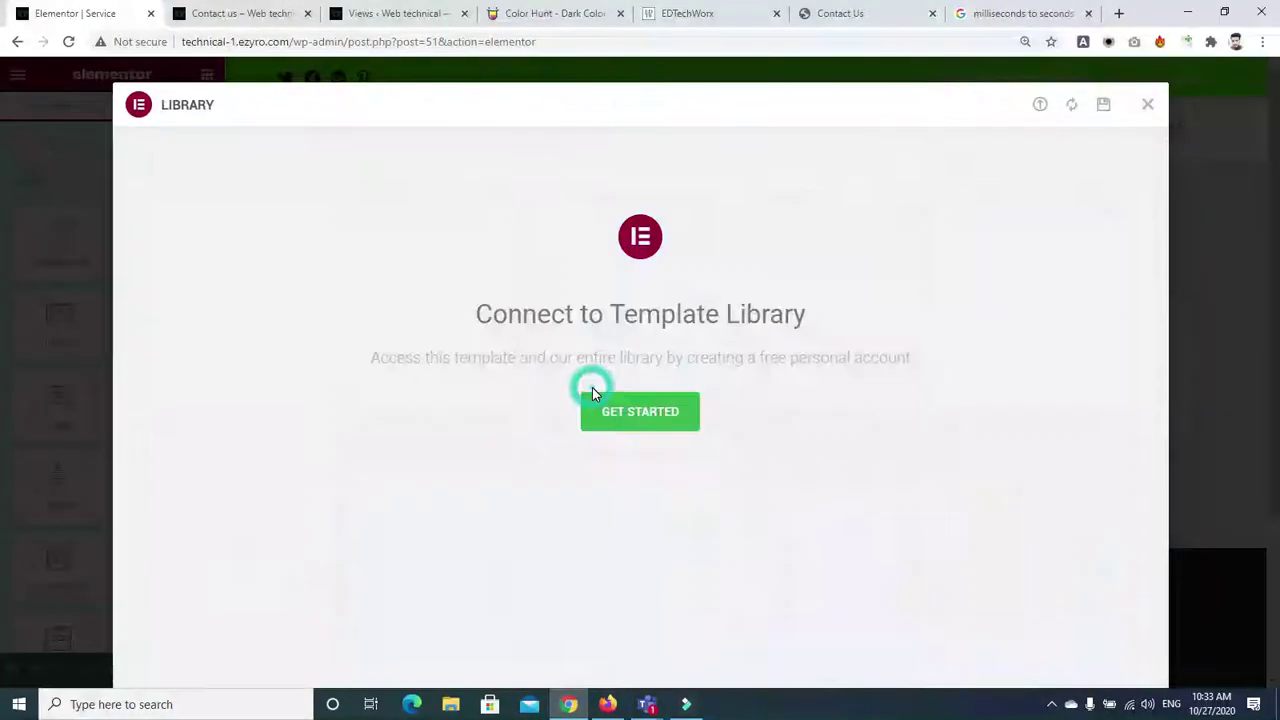
# Start connecting to the template library and enter a sign-up email for a new account
pyautogui.click(621, 411)
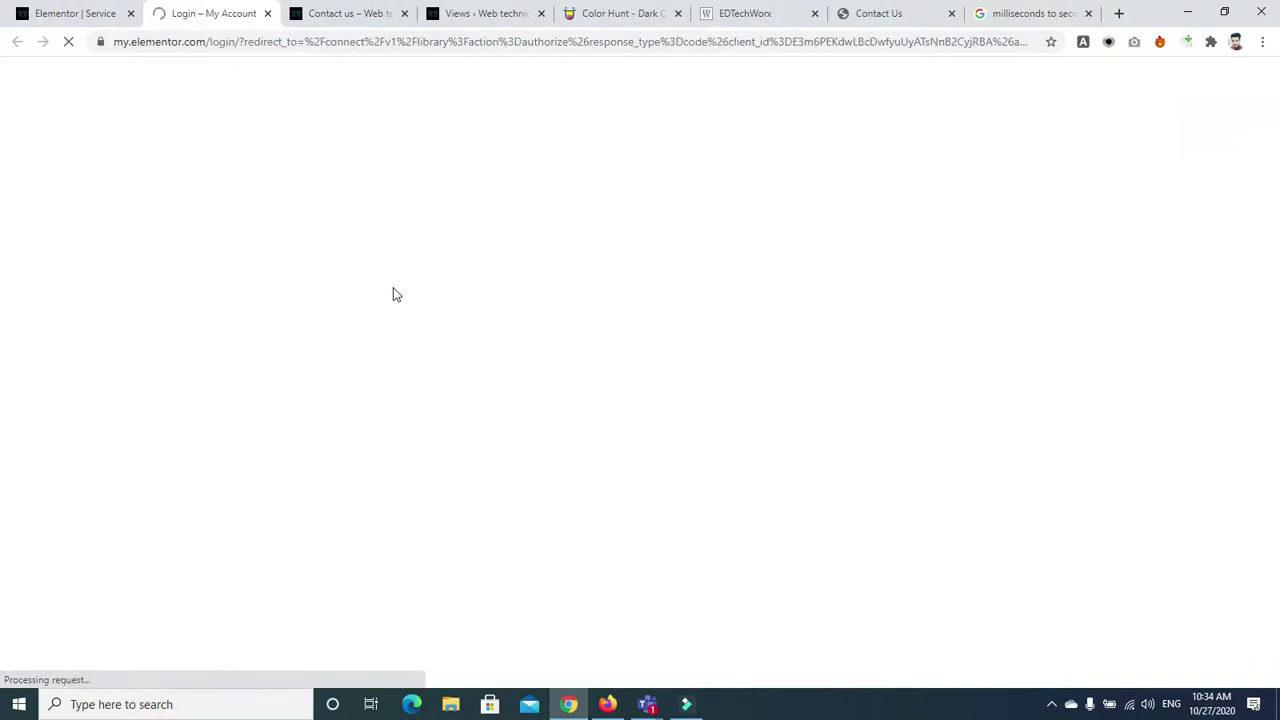
pyautogui.click(534, 352)
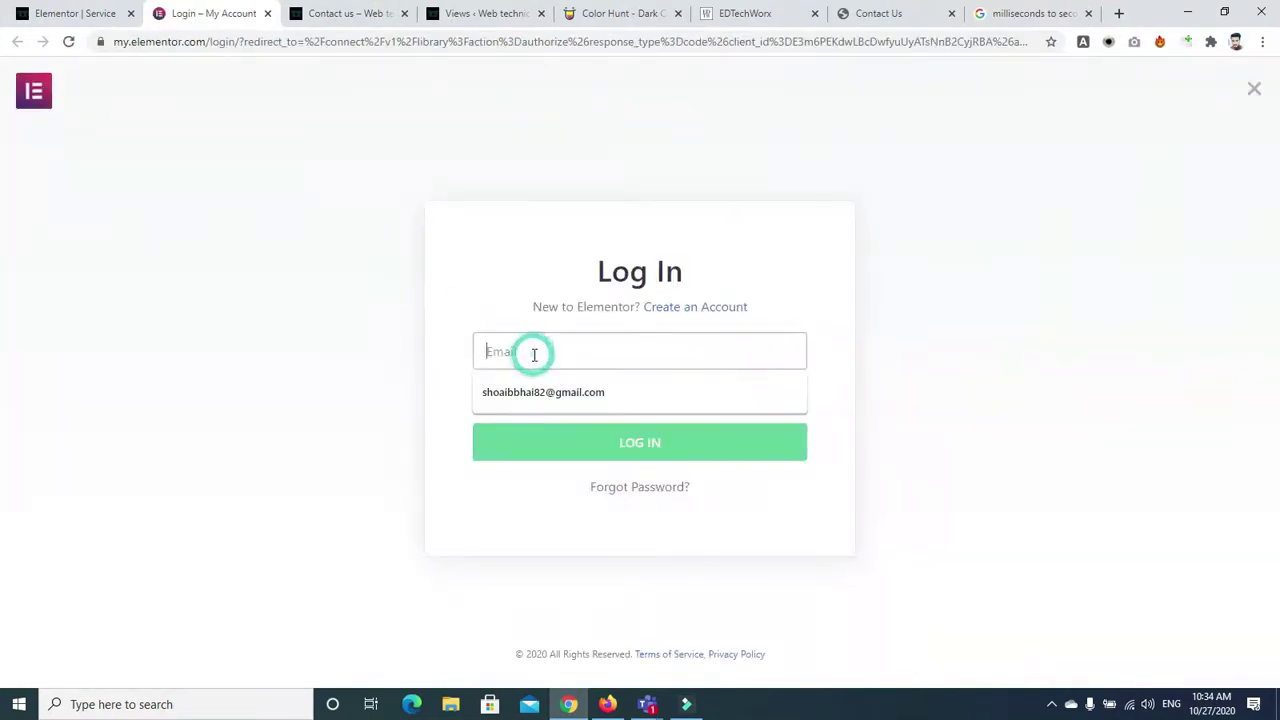
pyautogui.click(693, 307)
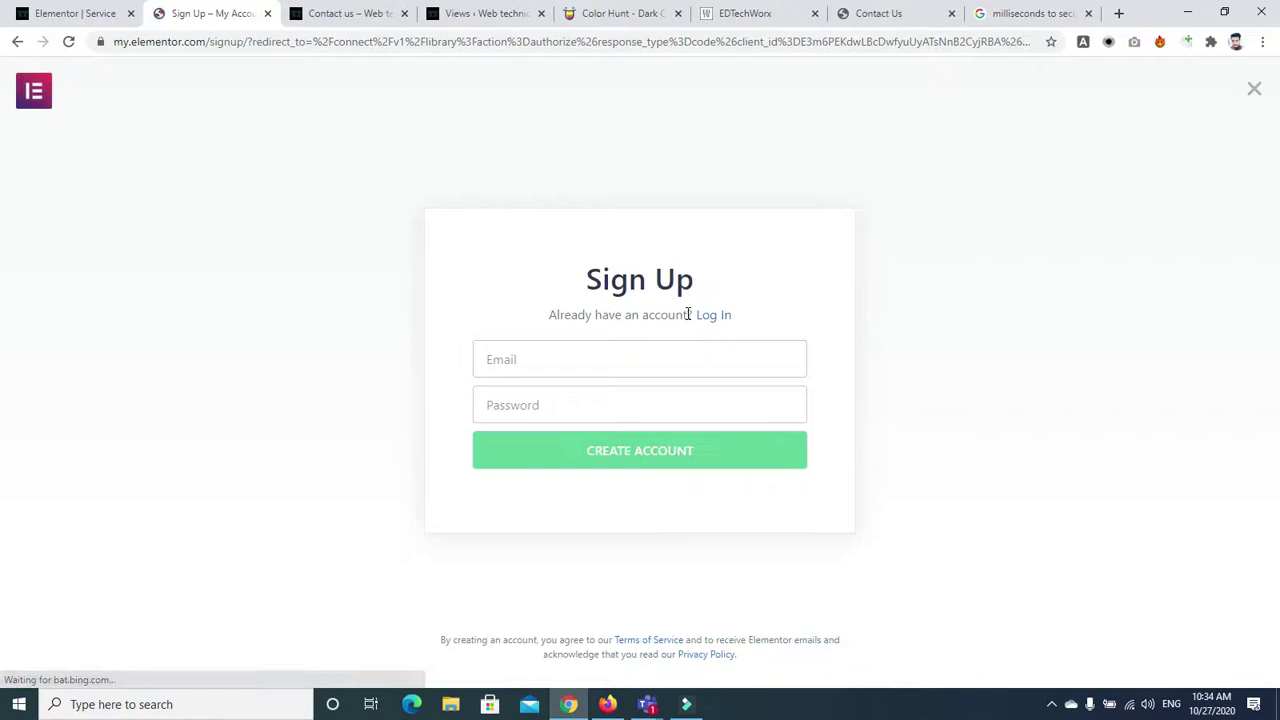
pyautogui.click(609, 366)
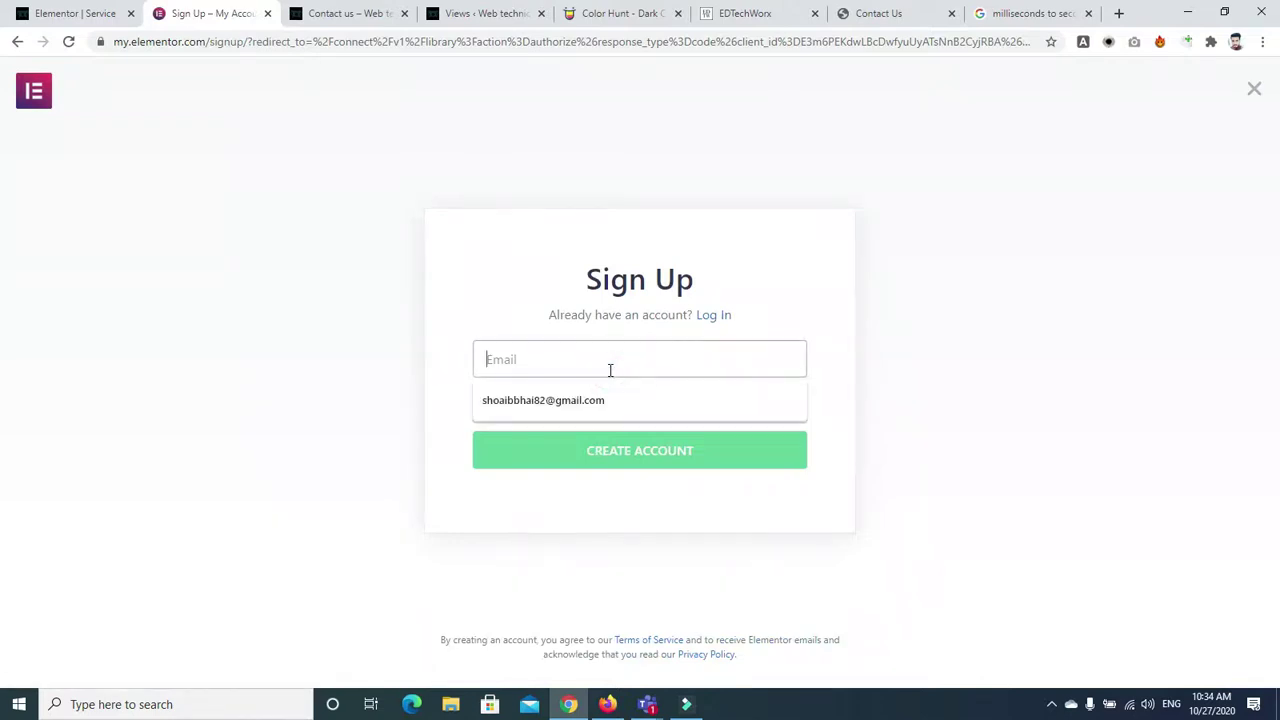
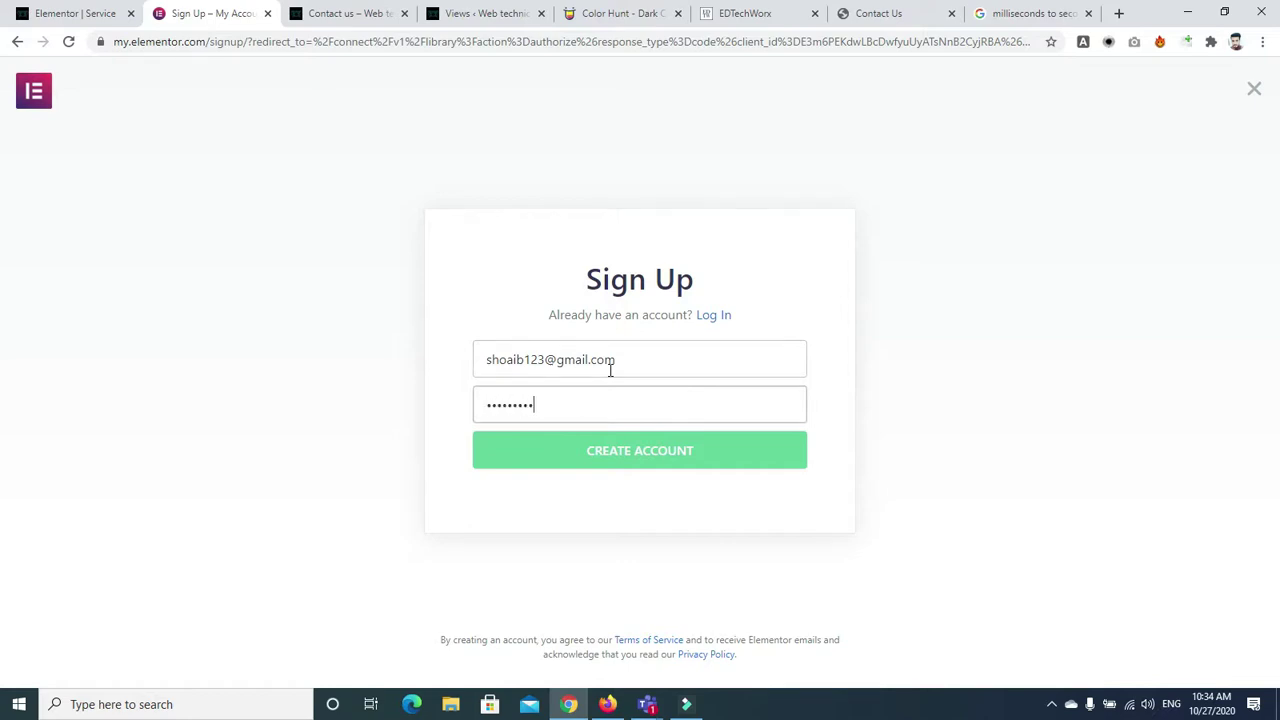
pyautogui.click(625, 450)
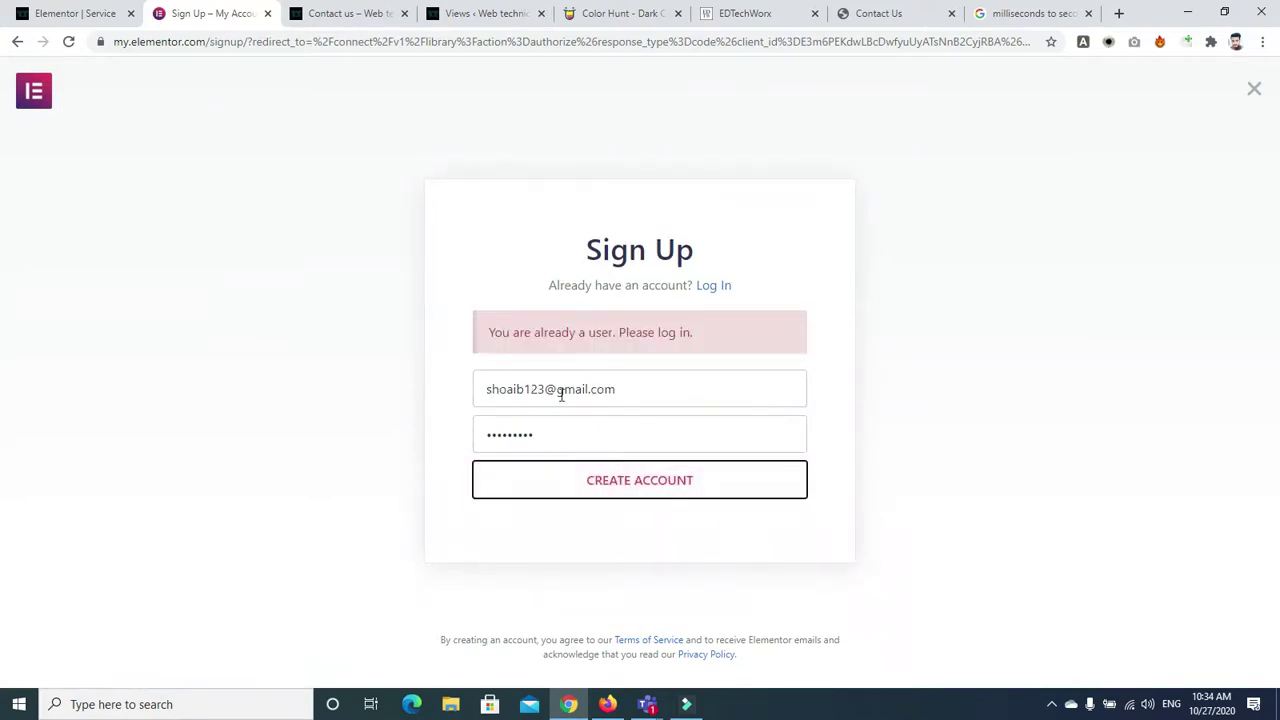
# Correct the sign-up email, create the account, and connect the site to the library
pyautogui.click(540, 389)
pyautogui.press('Return')
pyautogui.write('45')
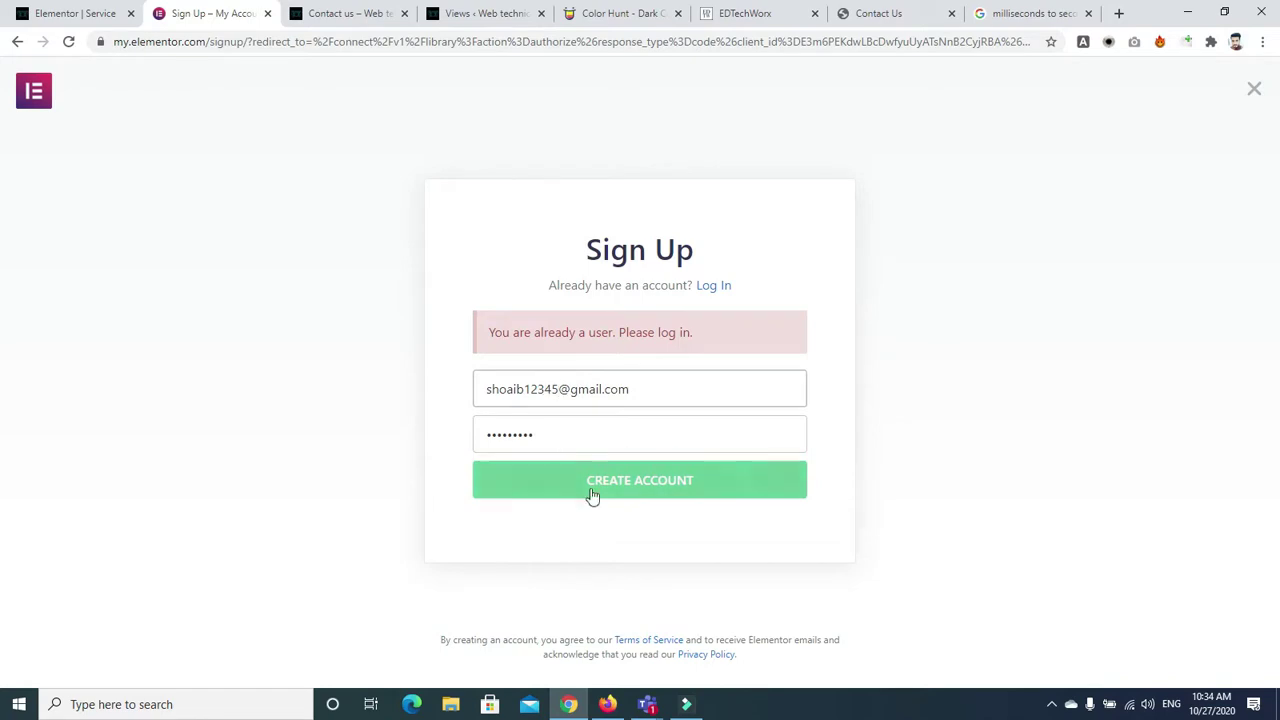
pyautogui.click(593, 496)
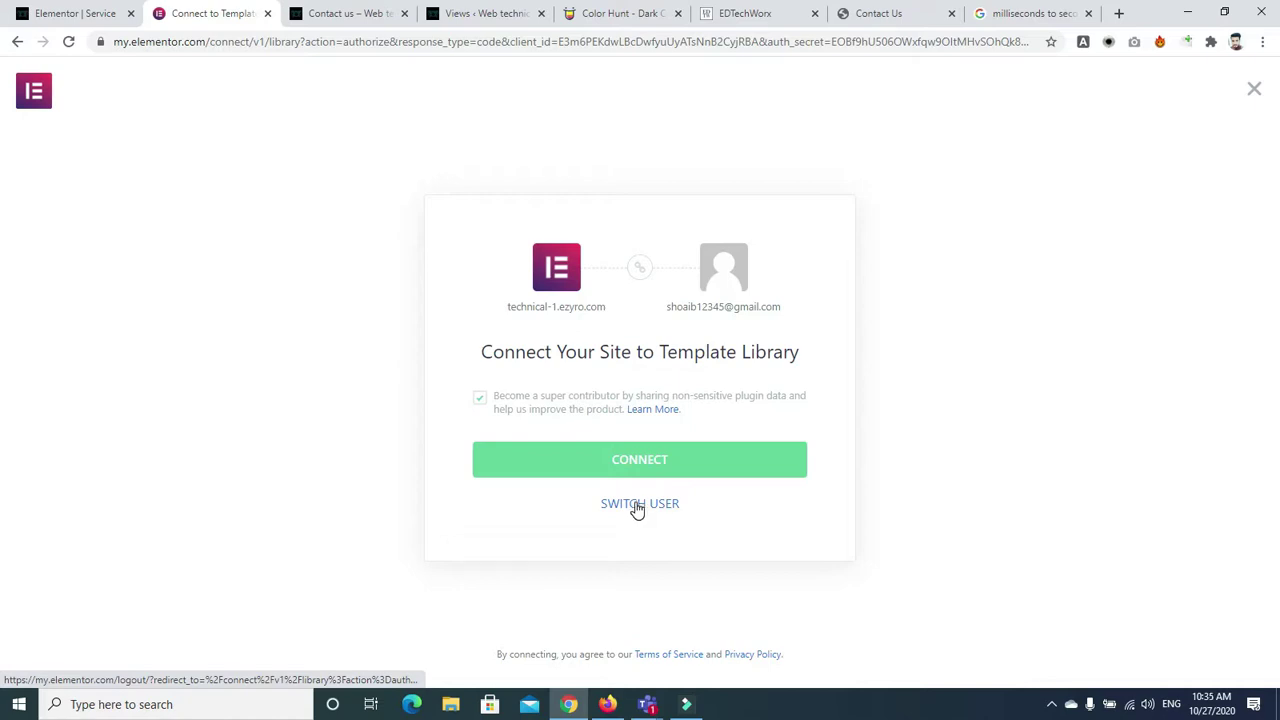
pyautogui.click(636, 474)
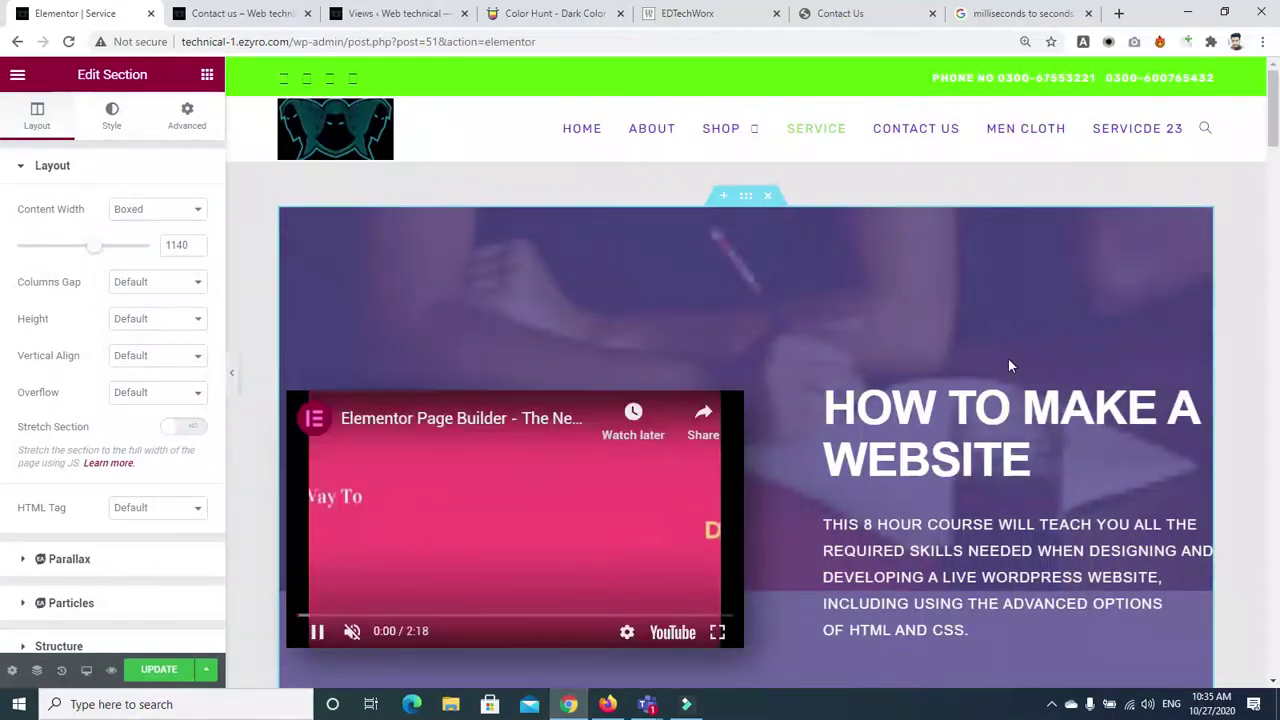
# Delete the Learn From The Very Best, Practice Makes Perfect and Best Campus Facilities sections
pyautogui.moveTo(1276, 105); pyautogui.dragTo(1276, 511)
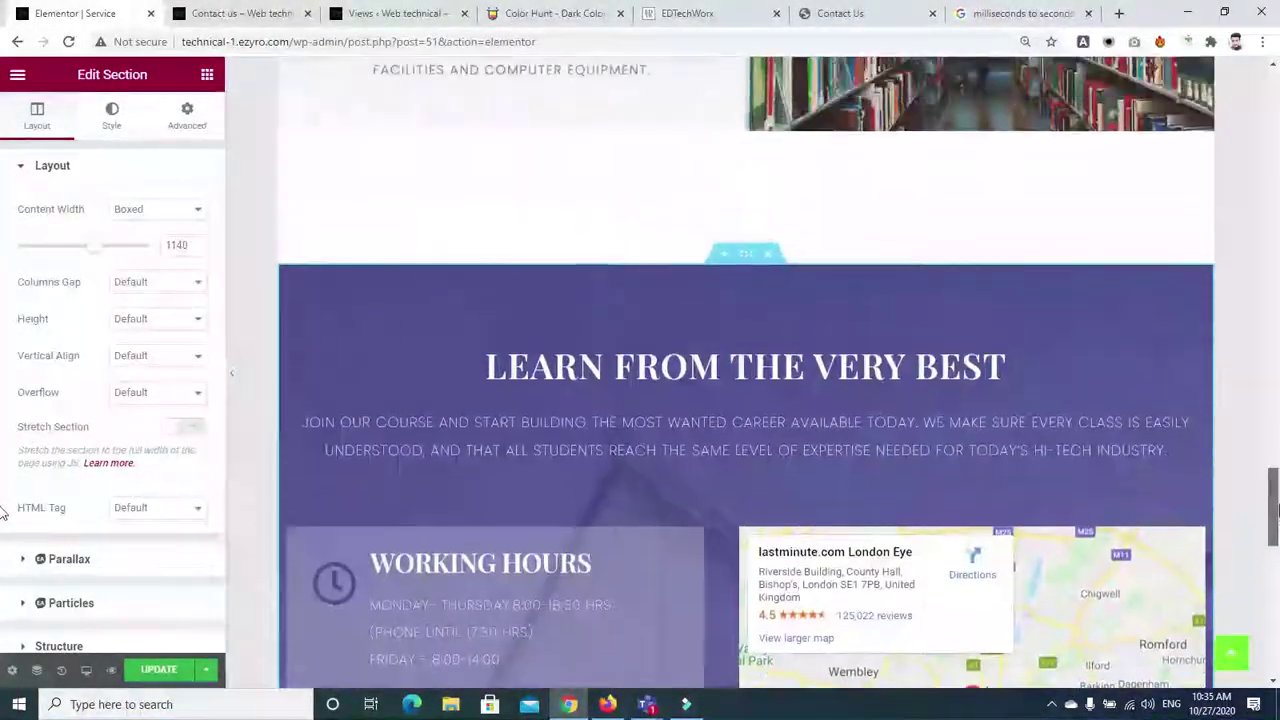
pyautogui.click(768, 255)
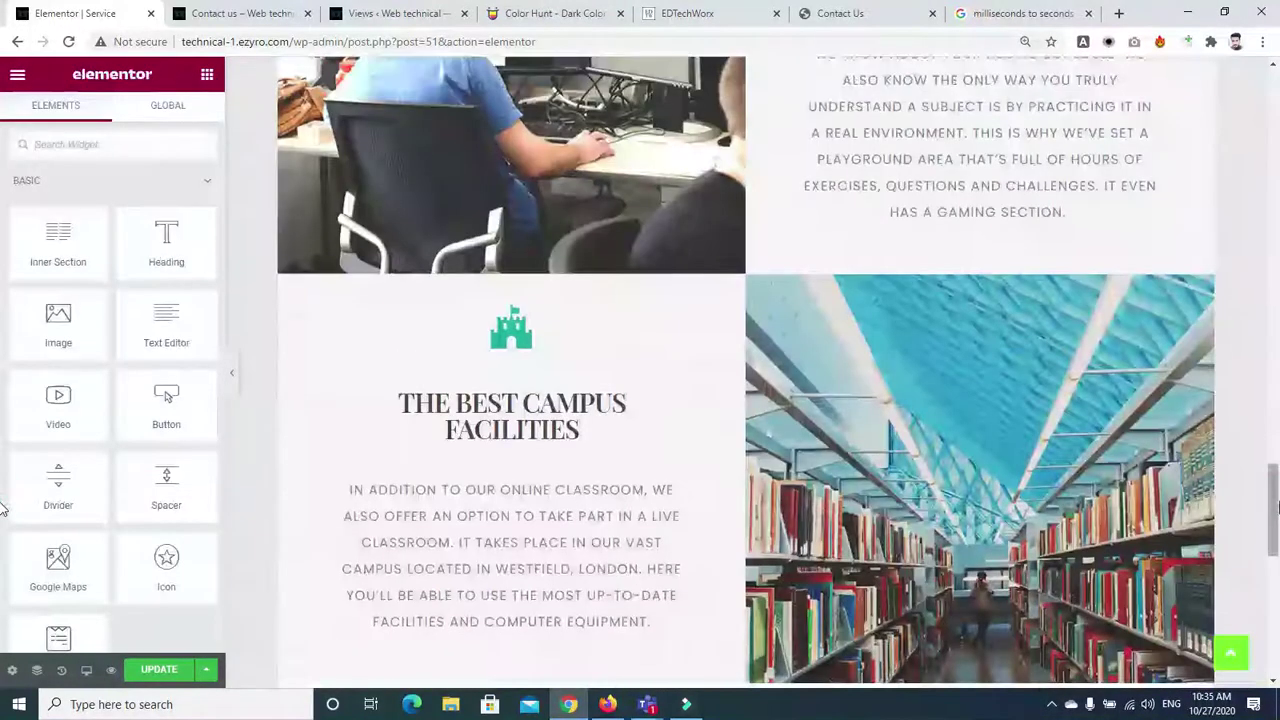
pyautogui.scroll(5, 1258, 415)
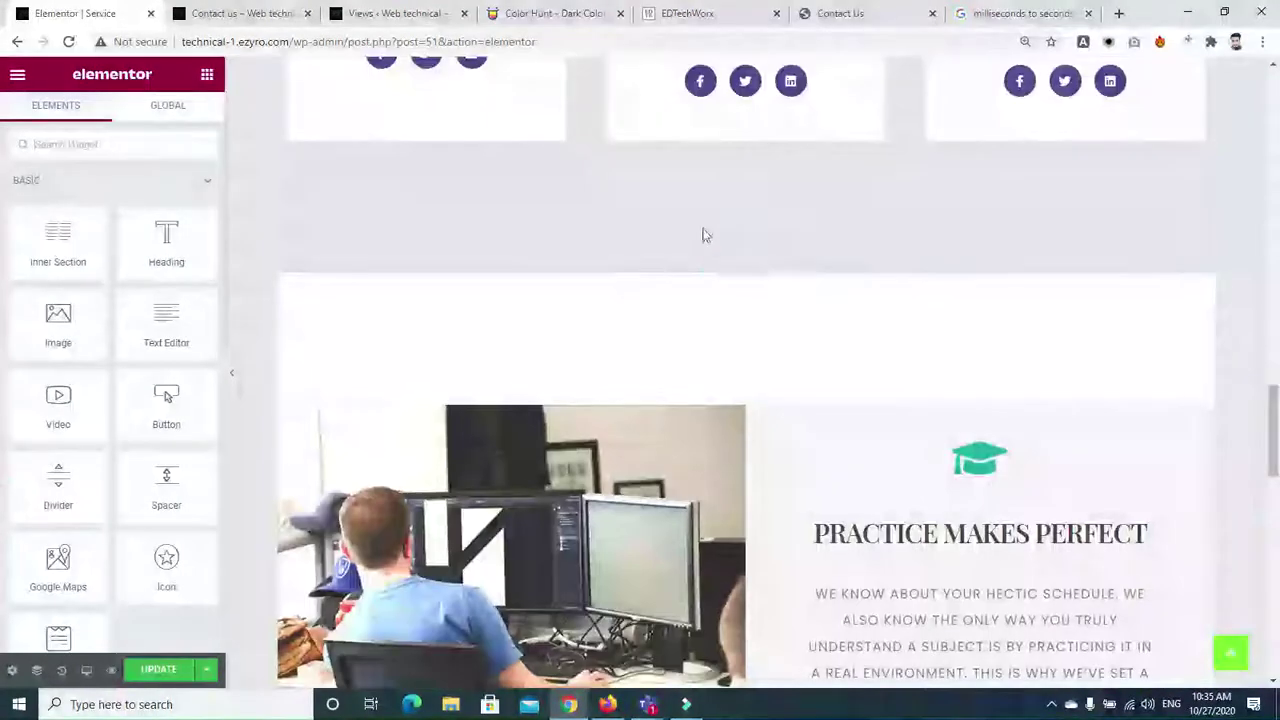
pyautogui.click(767, 264)
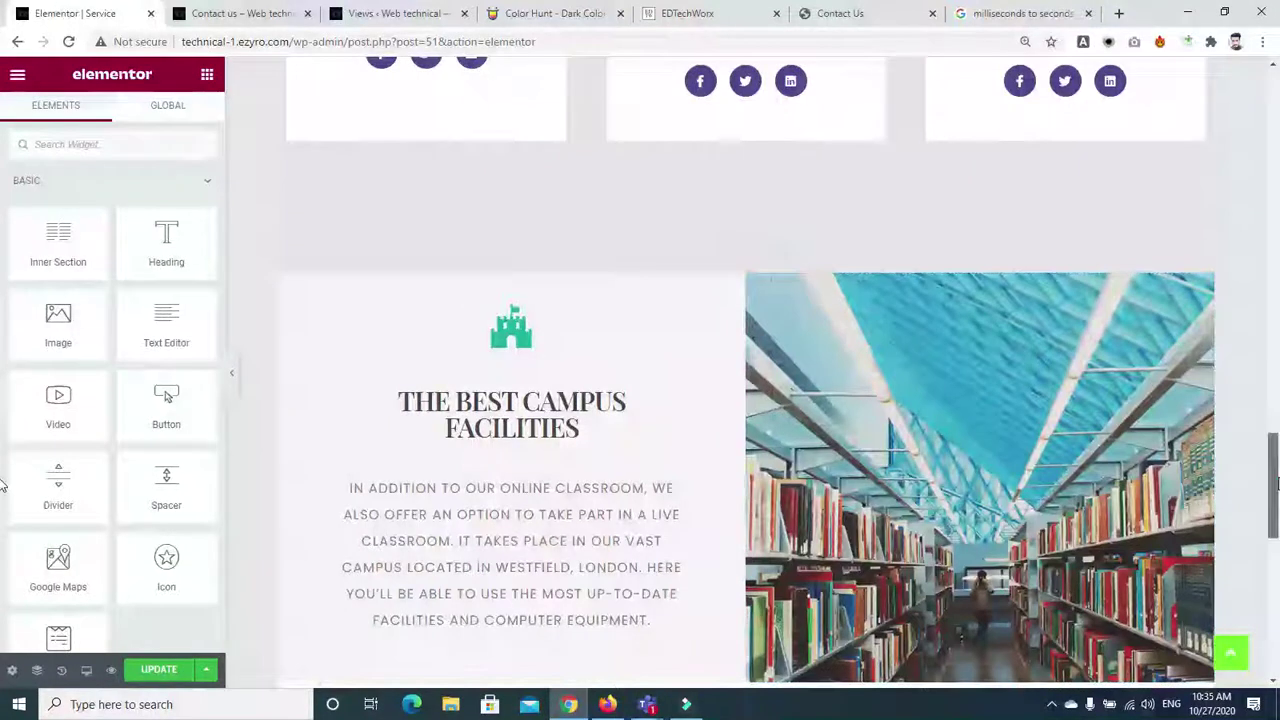
pyautogui.scroll(1, 849, 314)
pyautogui.click(767, 358)
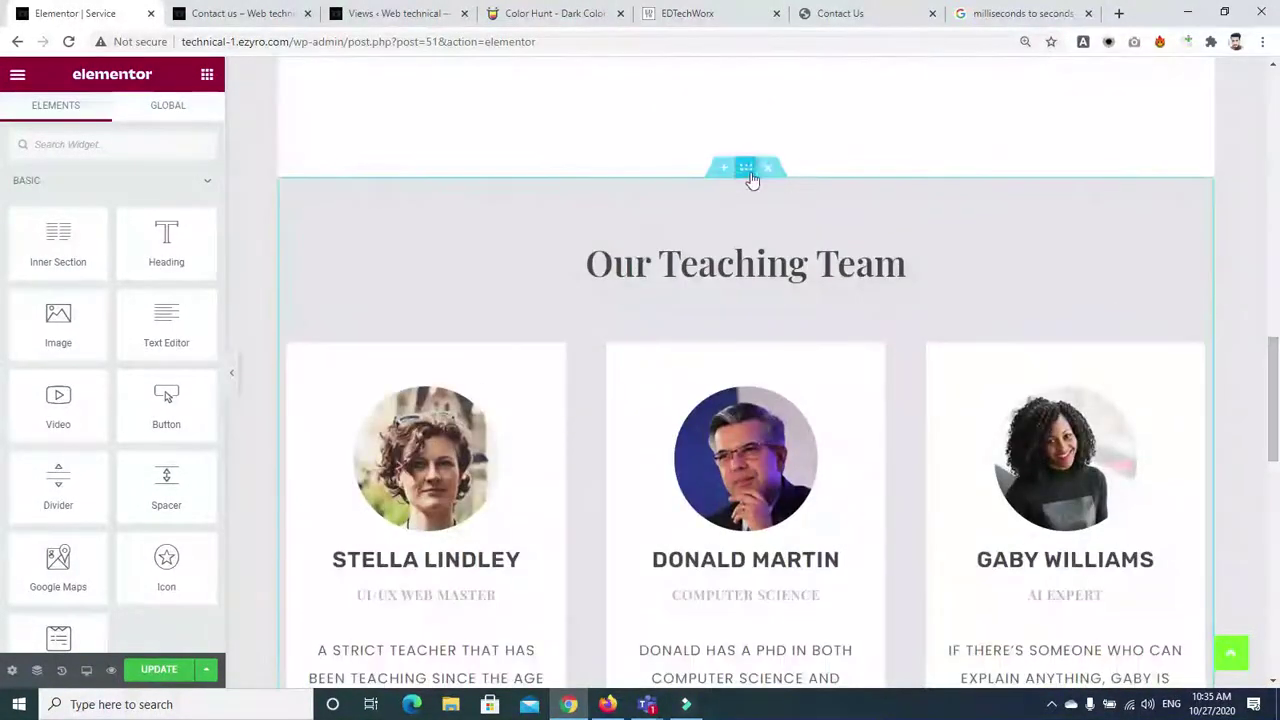
# Delete the Our Teaching Team and Who Is It For sections, then open the hero's content width options
pyautogui.click(767, 170)
pyautogui.scroll(5, 775, 200)
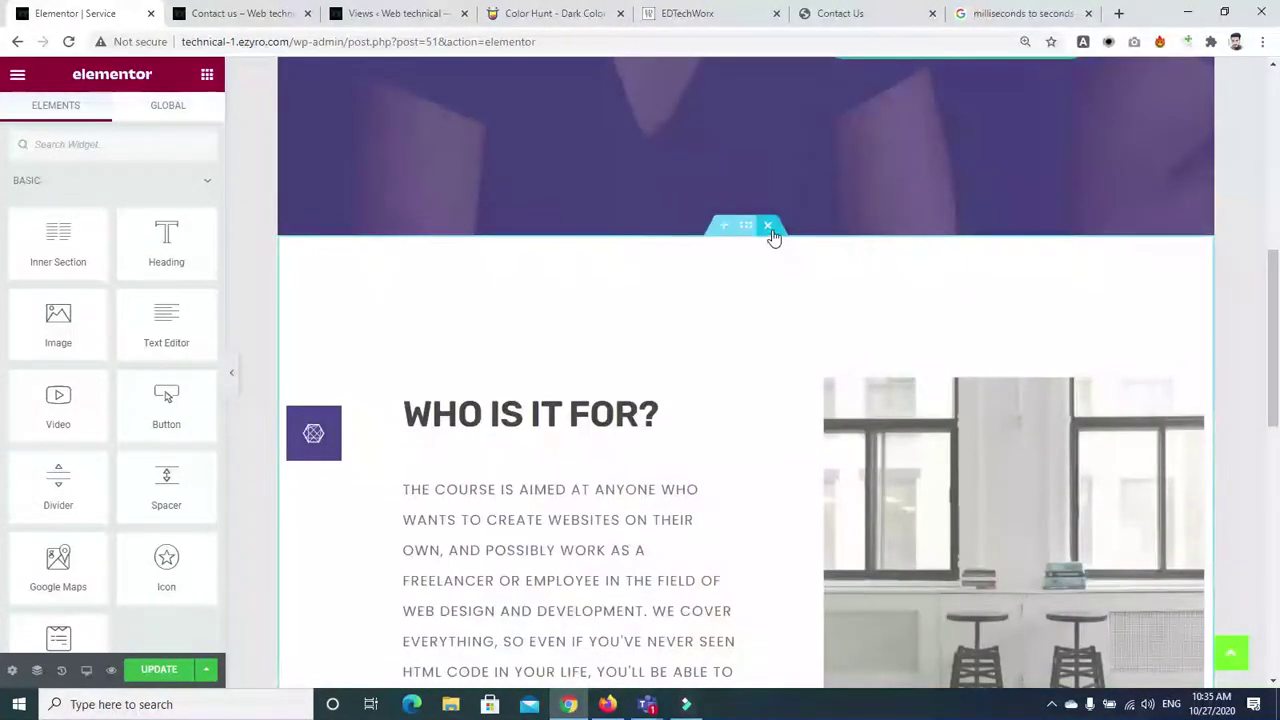
pyautogui.click(767, 225)
pyautogui.moveTo(1272, 480); pyautogui.dragTo(1274, 183)
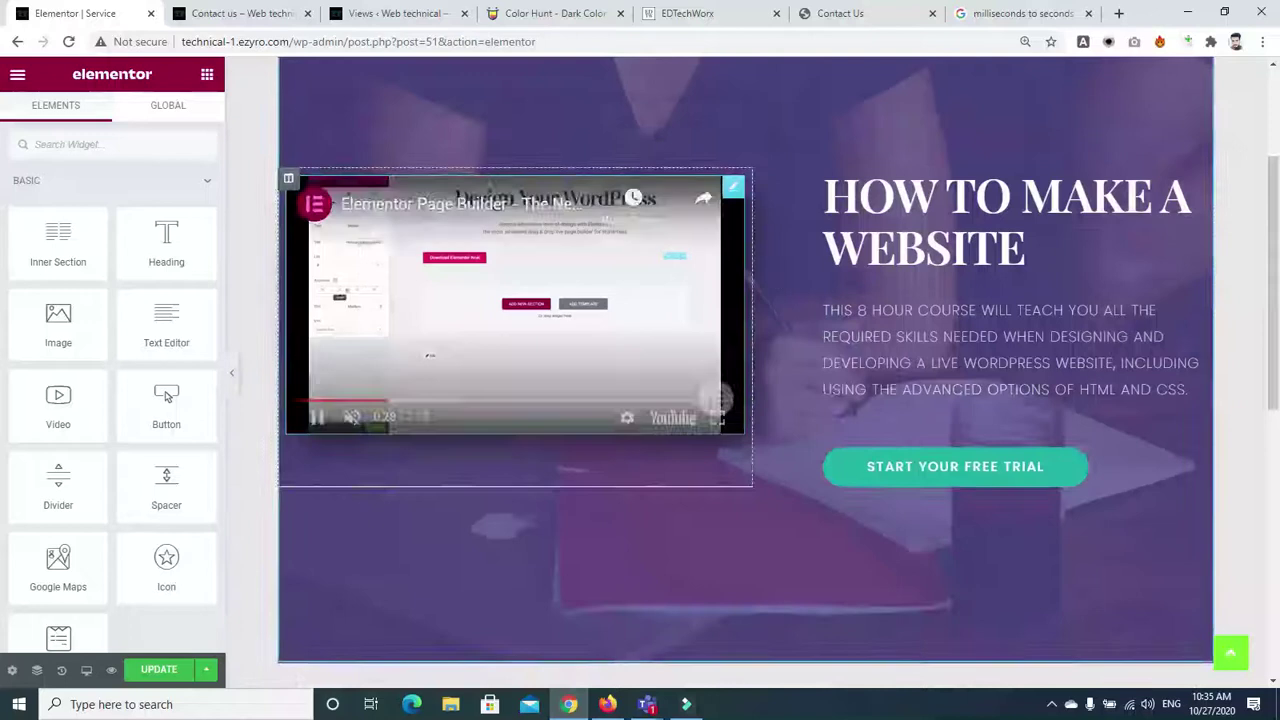
pyautogui.moveTo(1270, 265); pyautogui.dragTo(1277, 206)
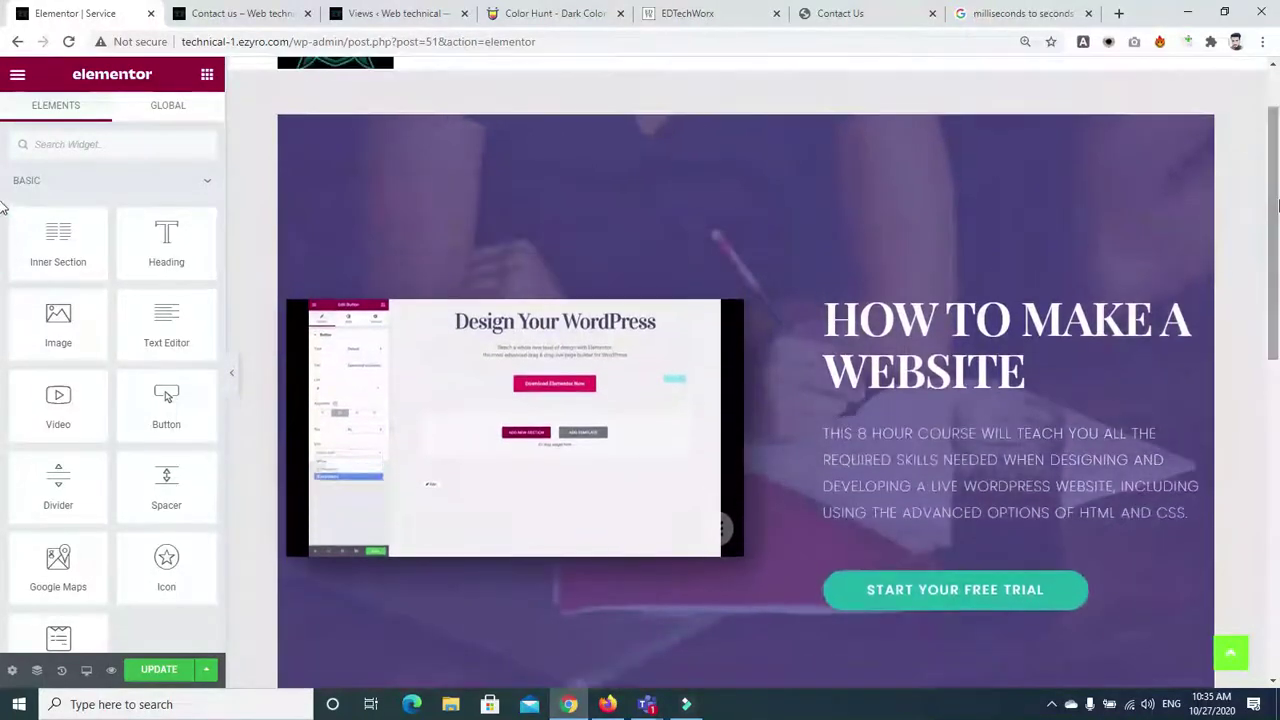
pyautogui.click(743, 107)
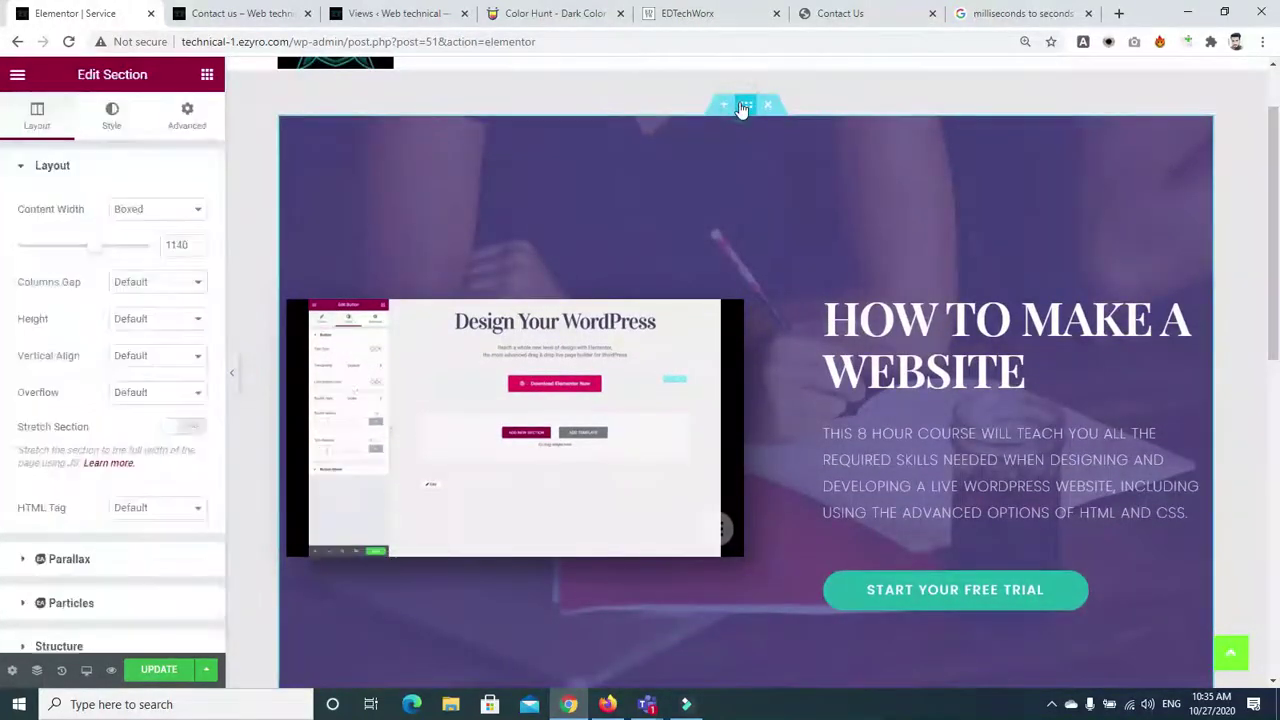
pyautogui.click(185, 208)
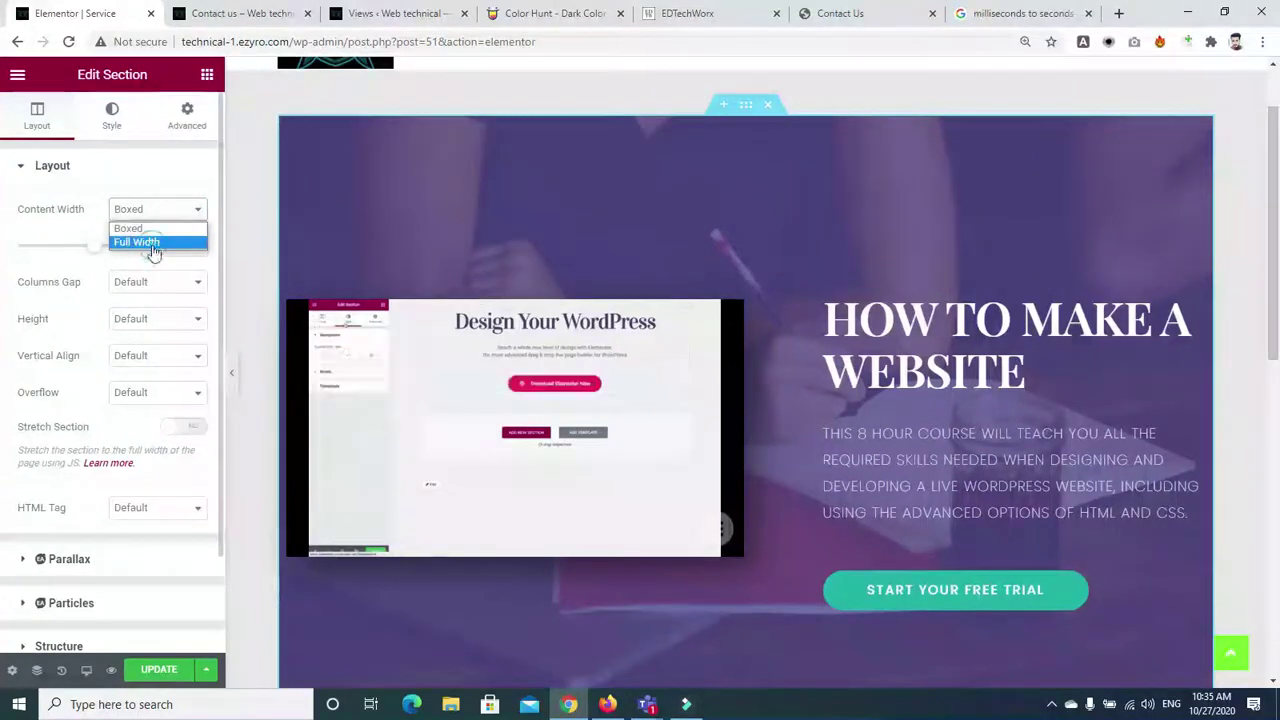
# Set the hero section to Full Width content with No Gap between columns
pyautogui.click(152, 243)
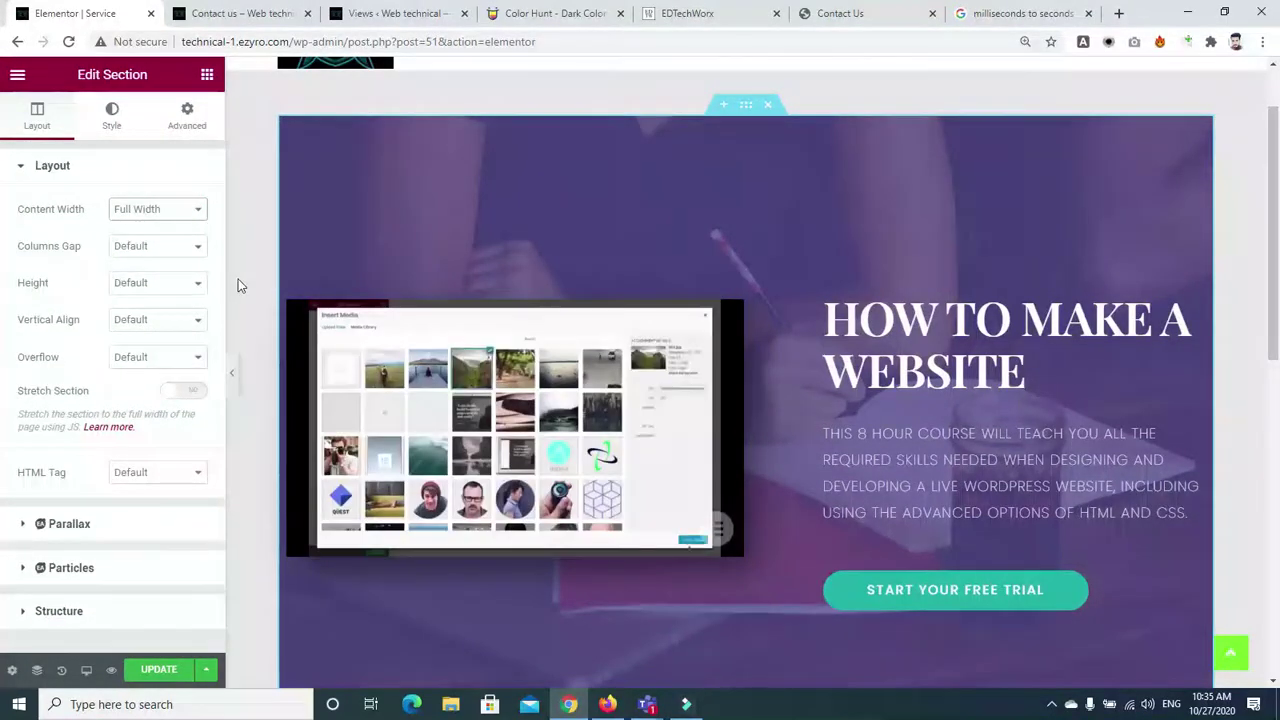
pyautogui.click(175, 248)
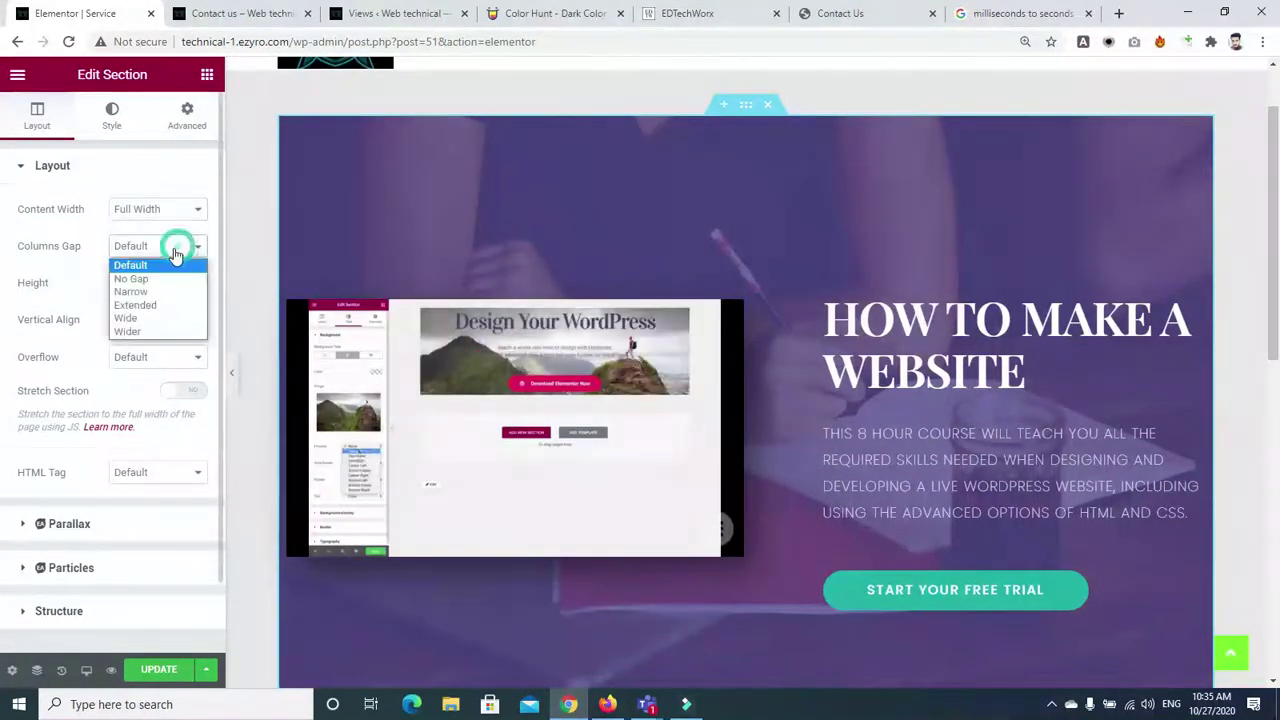
pyautogui.click(140, 279)
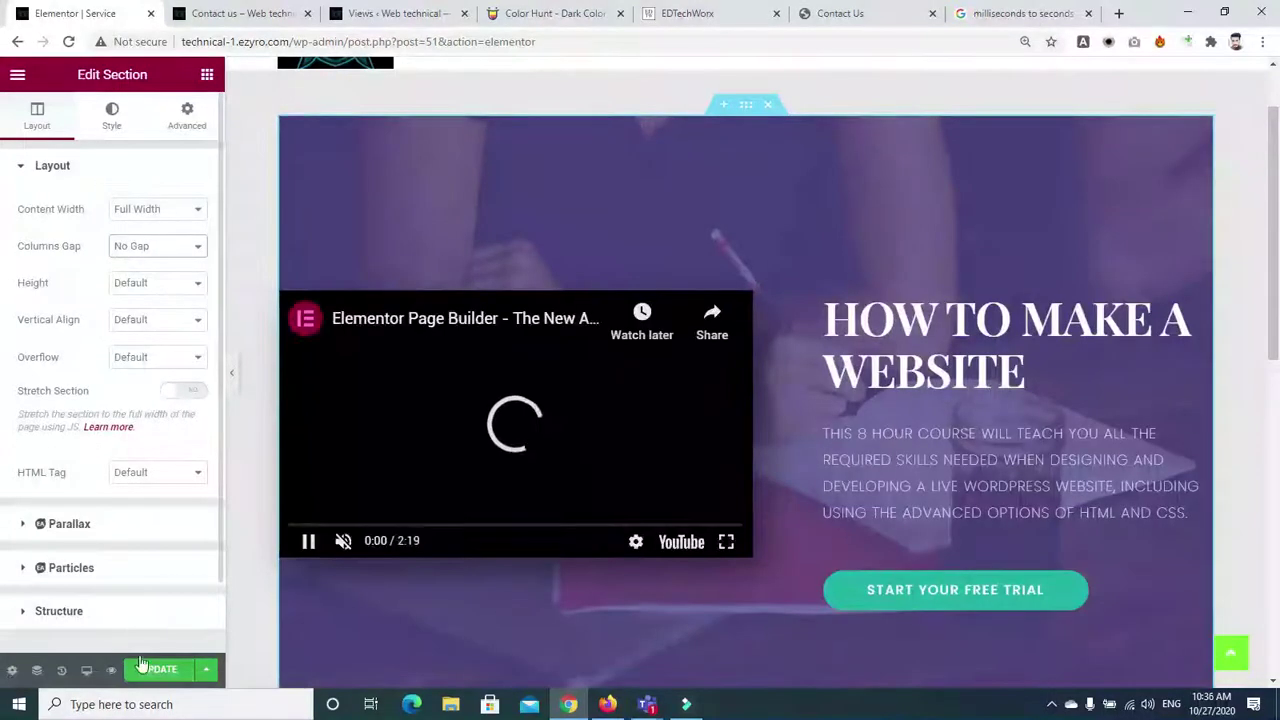
# View the live Service page in the site tab, then return to the editor tab
pyautogui.click(352, 12)
pyautogui.click(256, 20)
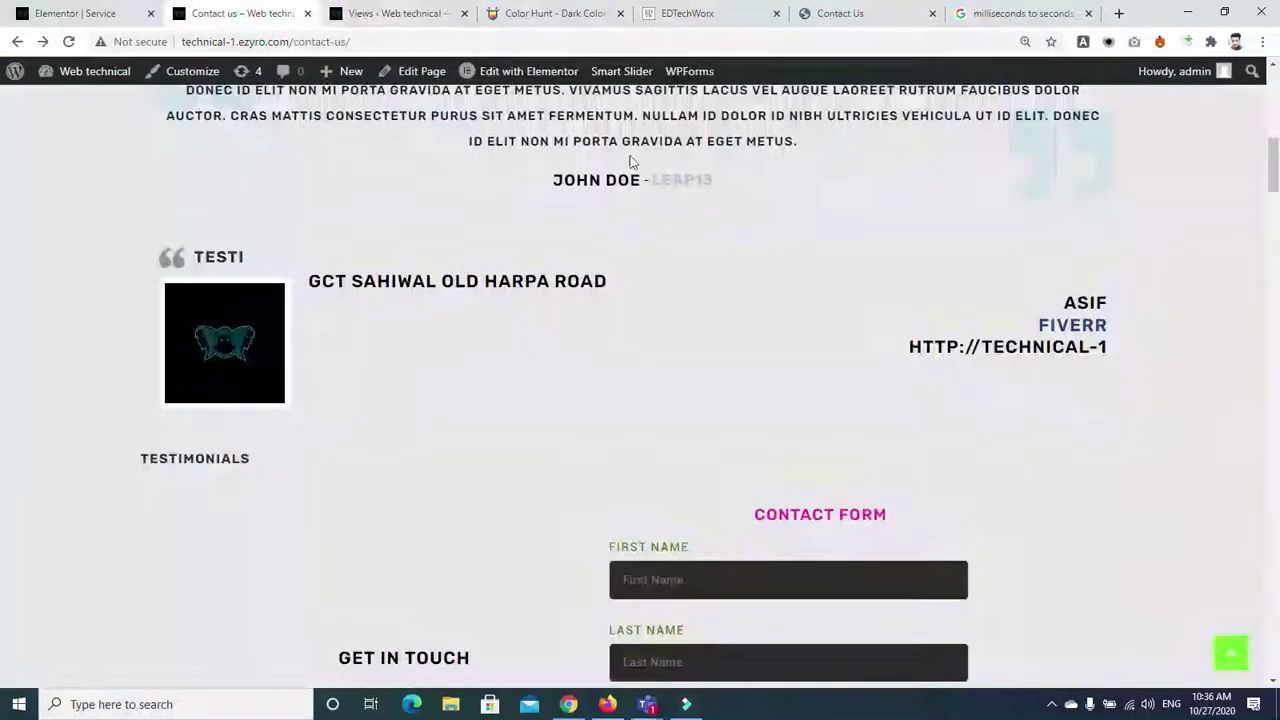
pyautogui.scroll(10, 5, 177)
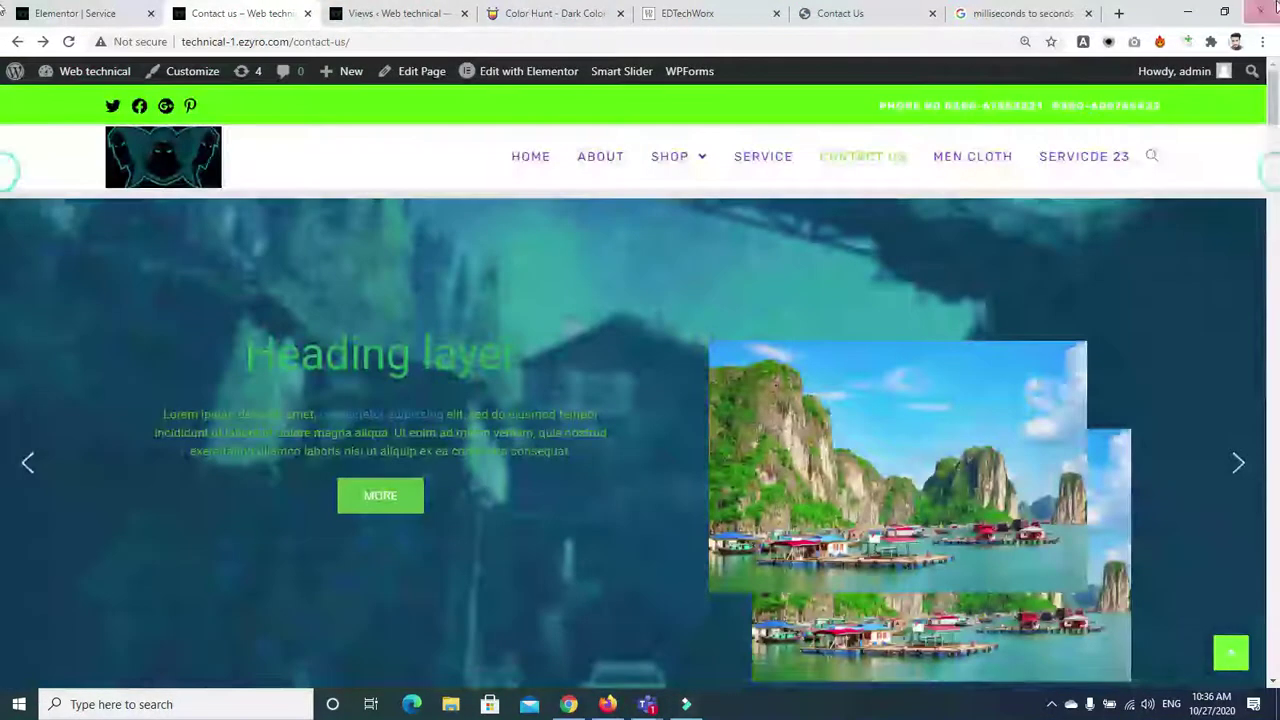
pyautogui.click(762, 172)
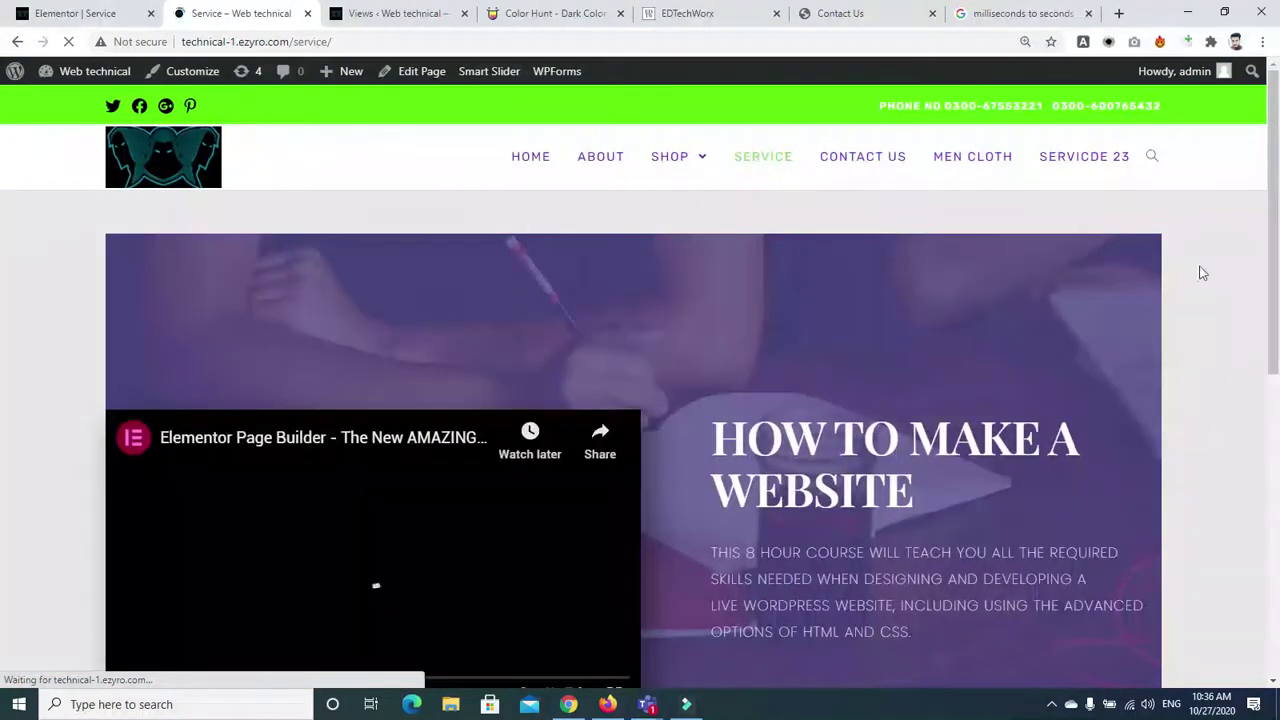
pyautogui.scroll(-5, 3, 263)
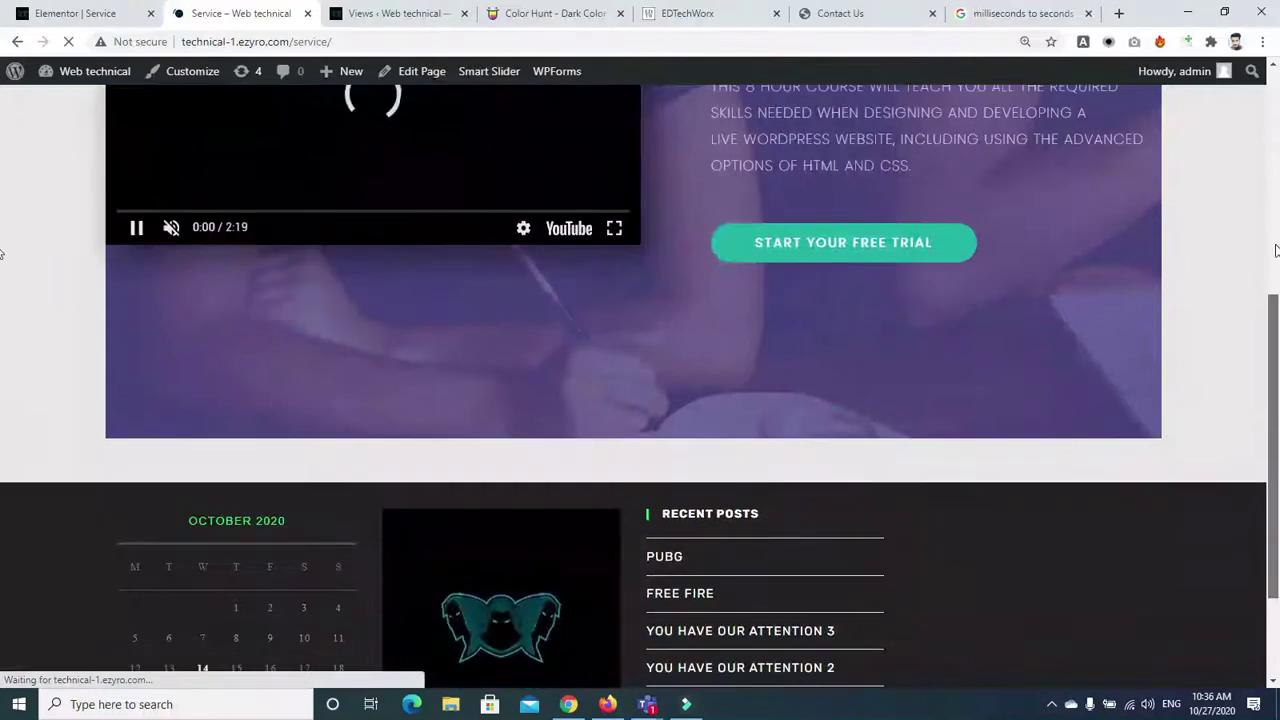
pyautogui.scroll(4, 646, 120)
pyautogui.hotkey('ctrl', 'shift', 'Tab')
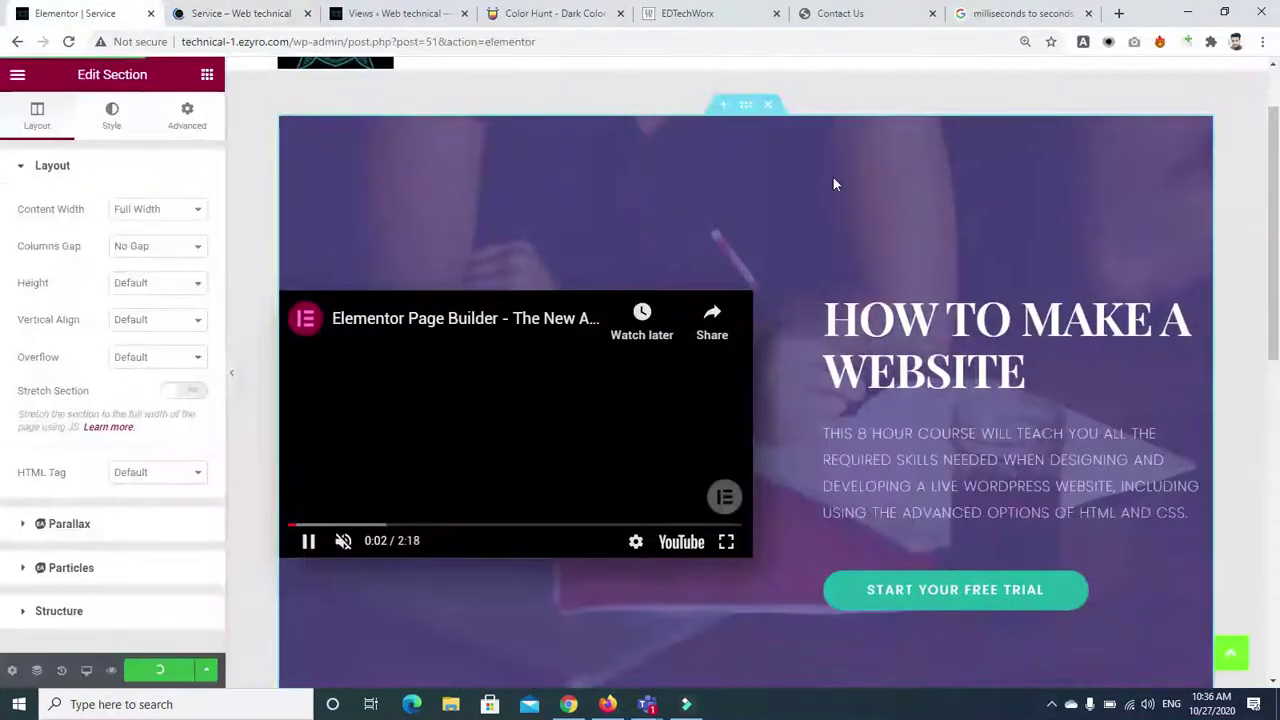
pyautogui.scroll(-5, 911, 543)
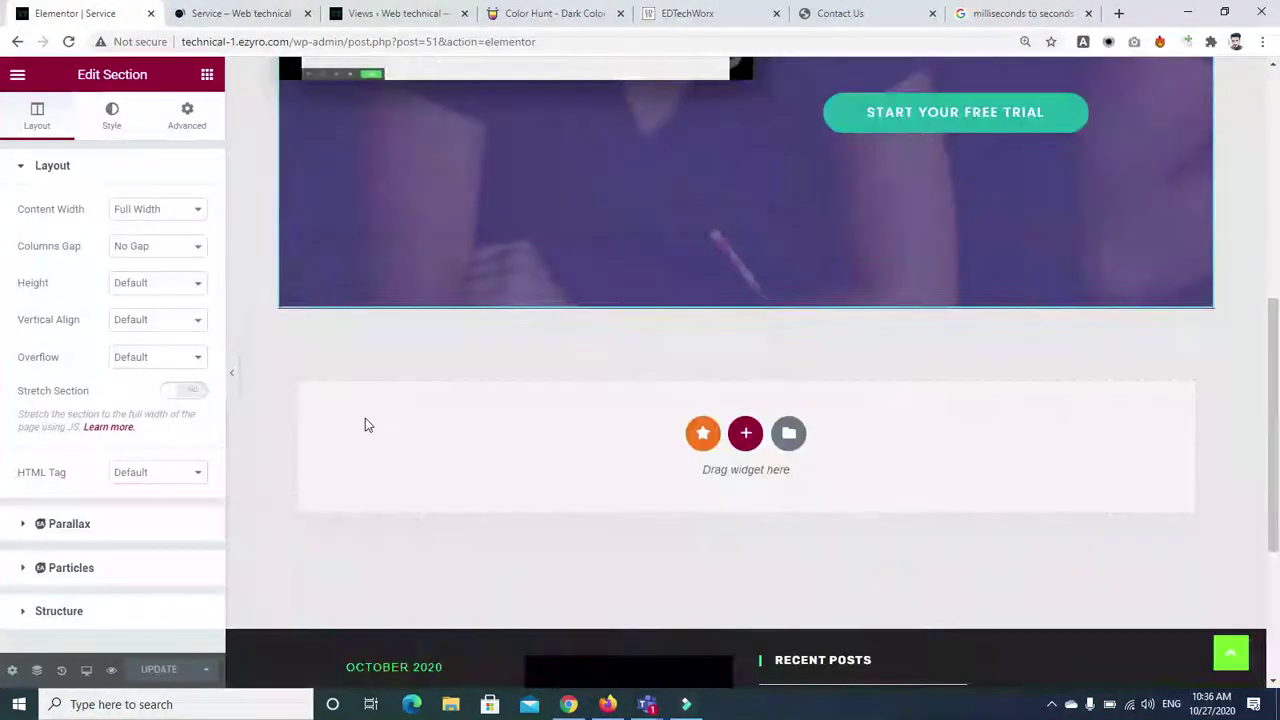
# Add and remove an empty one-column section, then select the hero's video widget for editing
pyautogui.click(746, 436)
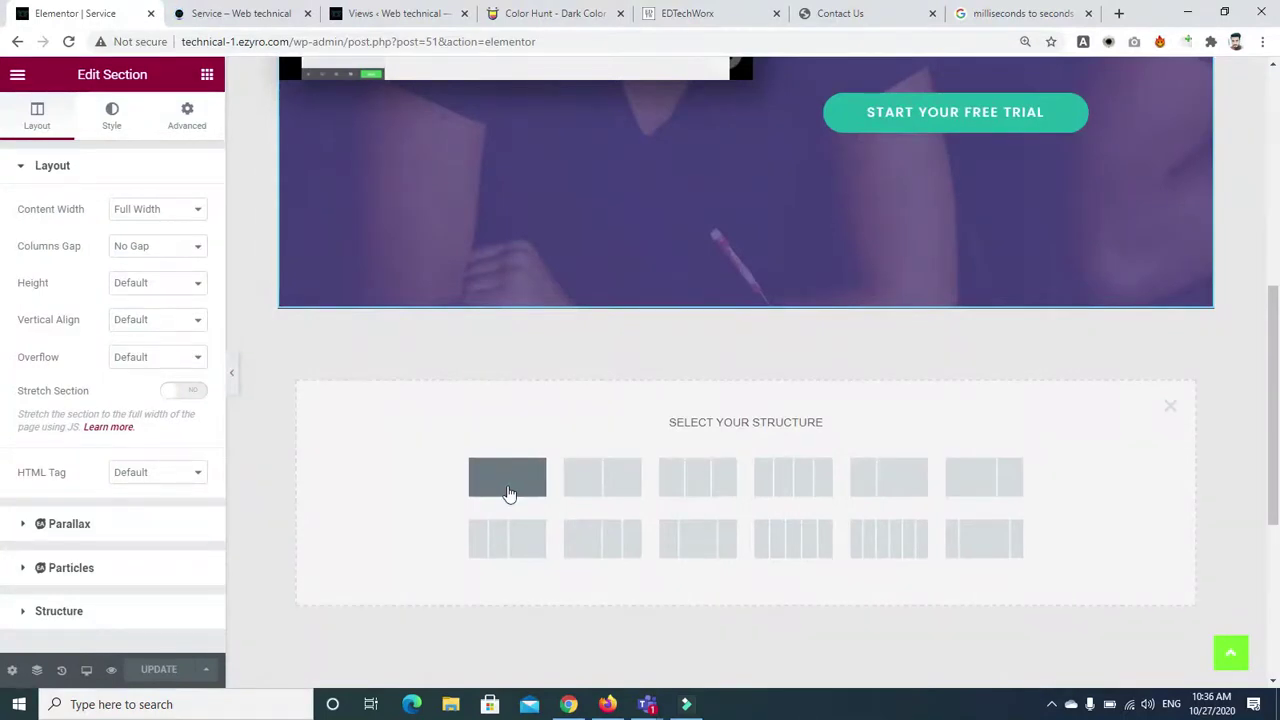
pyautogui.click(508, 478)
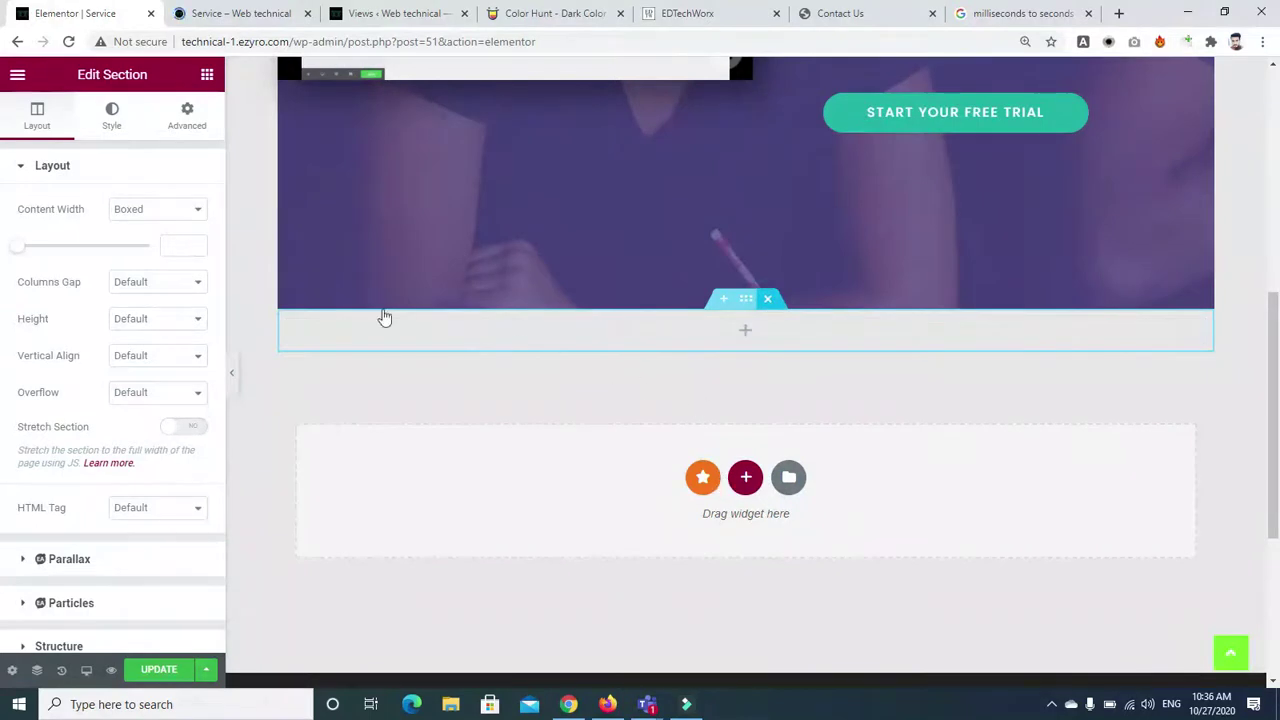
pyautogui.click(768, 299)
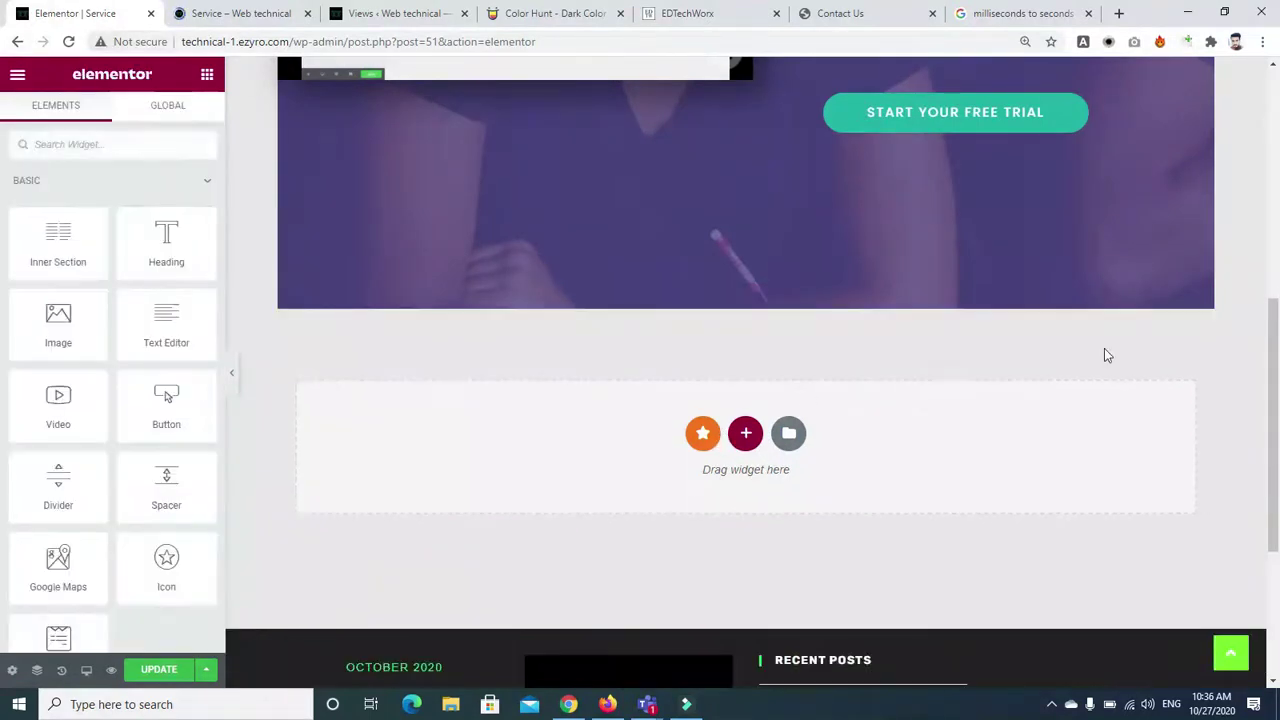
pyautogui.moveTo(1278, 380)
pyautogui.mouseDown()
pyautogui.moveTo(1278, 330)
pyautogui.moveTo(1278, 398)
pyautogui.mouseUp()
pyautogui.moveTo(1278, 350); pyautogui.dragTo(1278, 254)
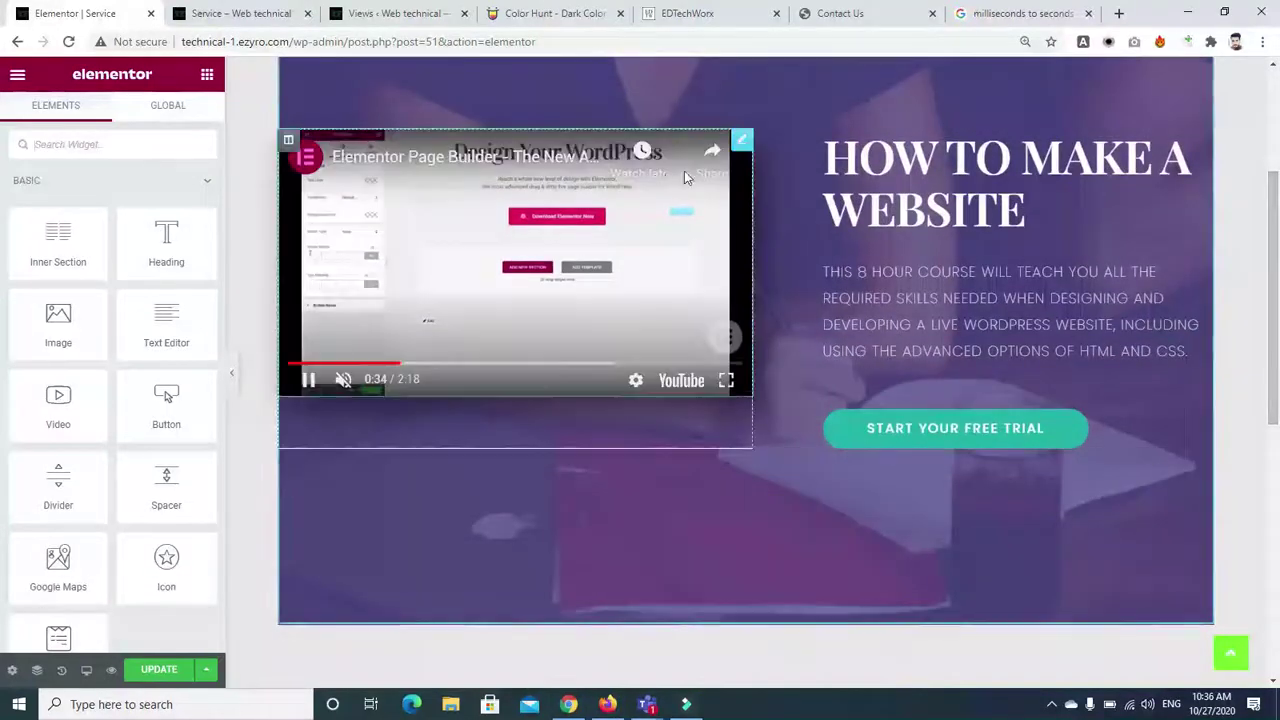
pyautogui.click(729, 146)
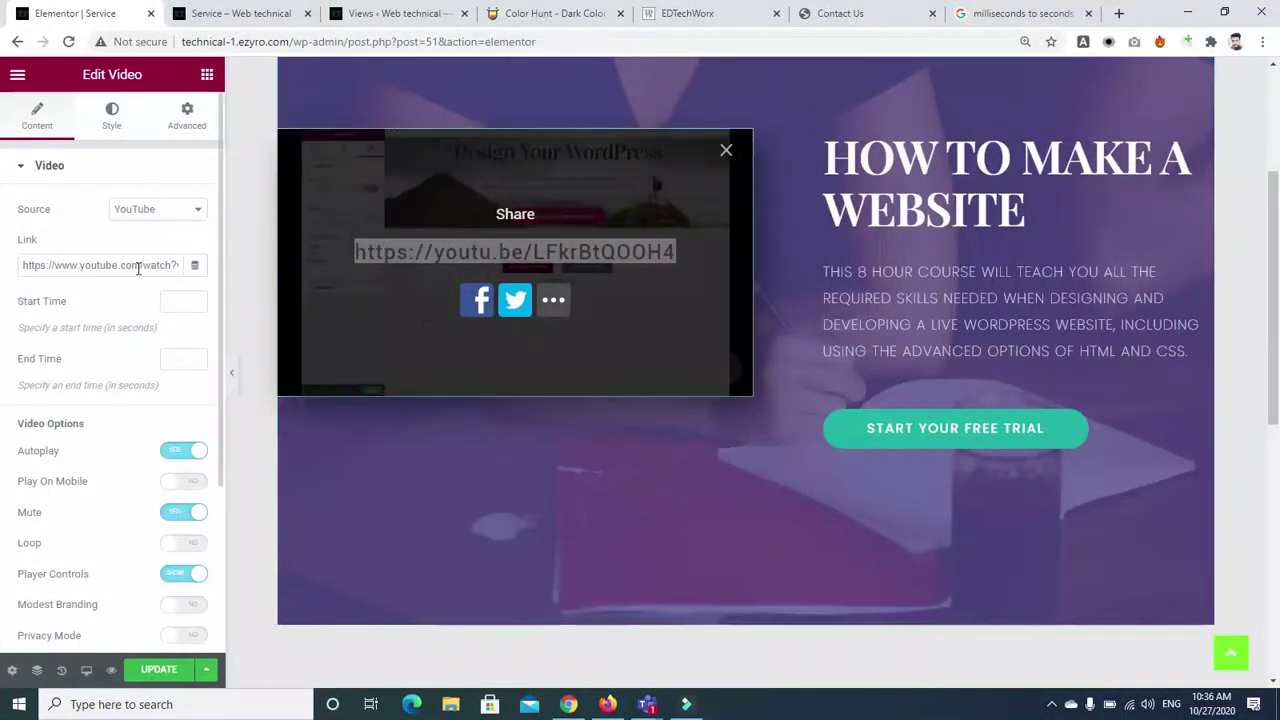
# Try switching the hero video source to Self Hosted, then abandon the media picker
pyautogui.tripleClick(138, 266)
pyautogui.click(170, 215)
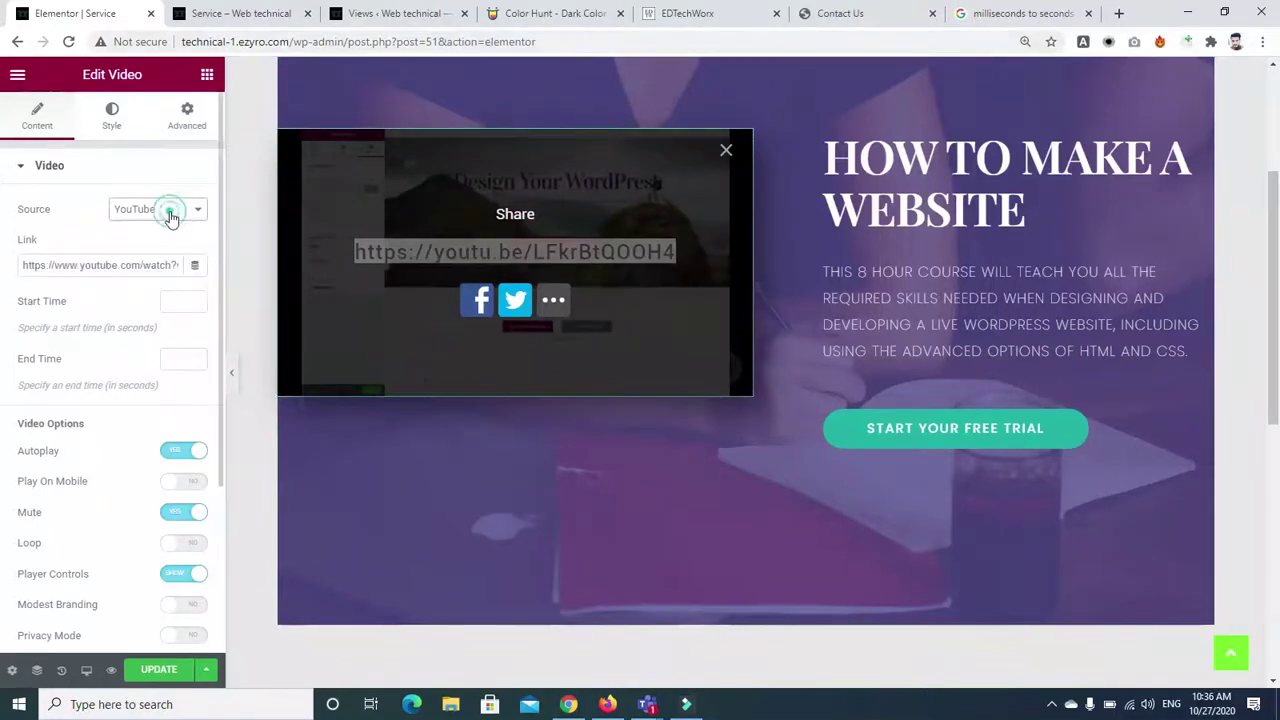
pyautogui.click(171, 216)
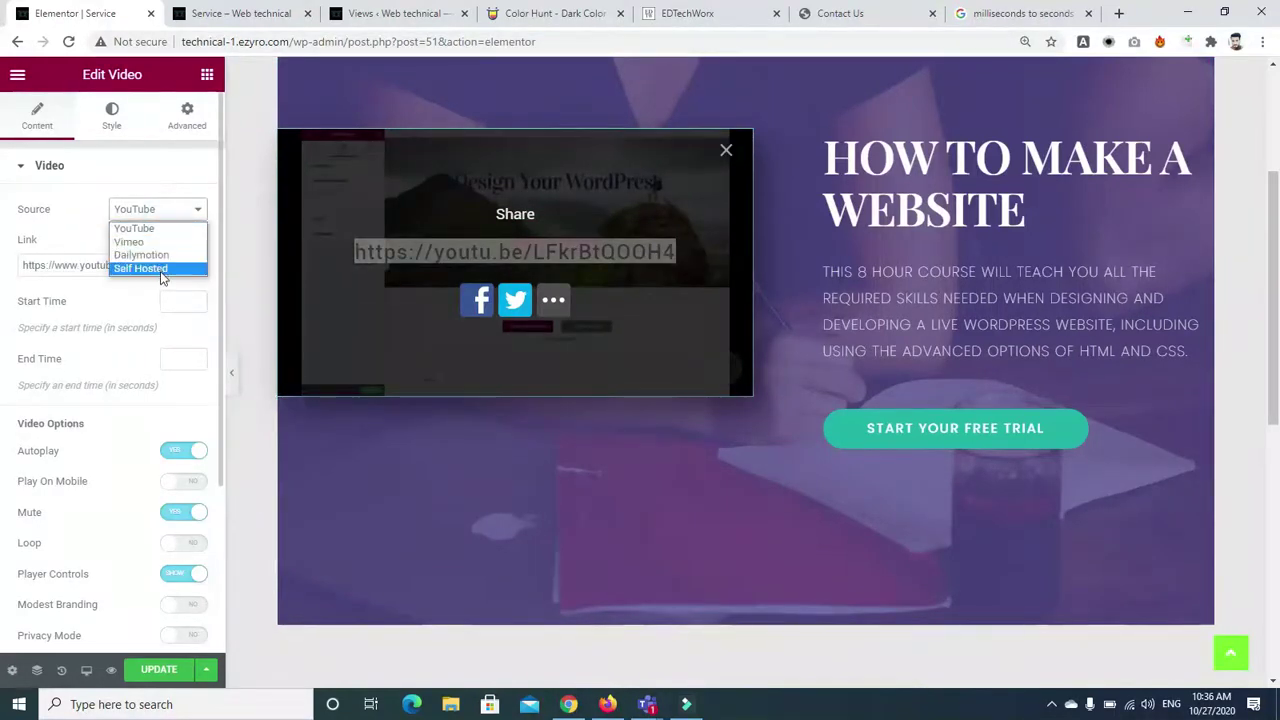
pyautogui.click(160, 271)
pyautogui.click(110, 324)
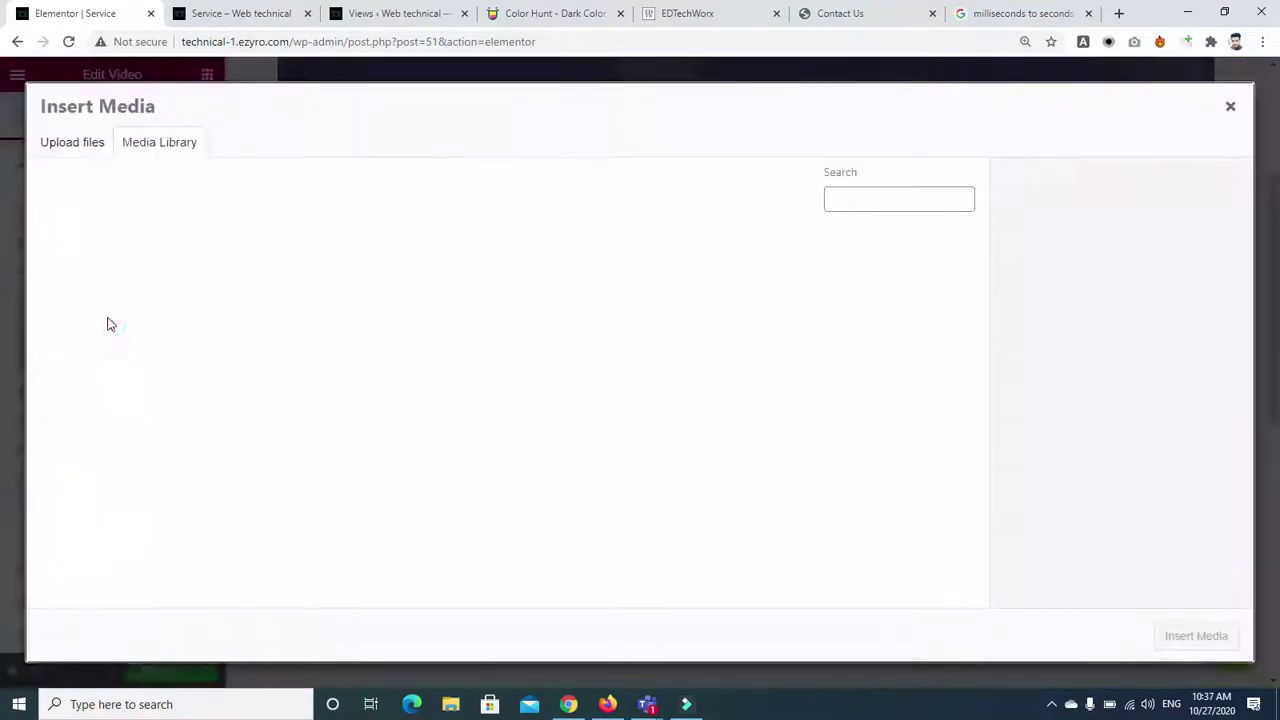
pyautogui.click(85, 148)
pyautogui.moveTo(139, 106); pyautogui.dragTo(143, 146)
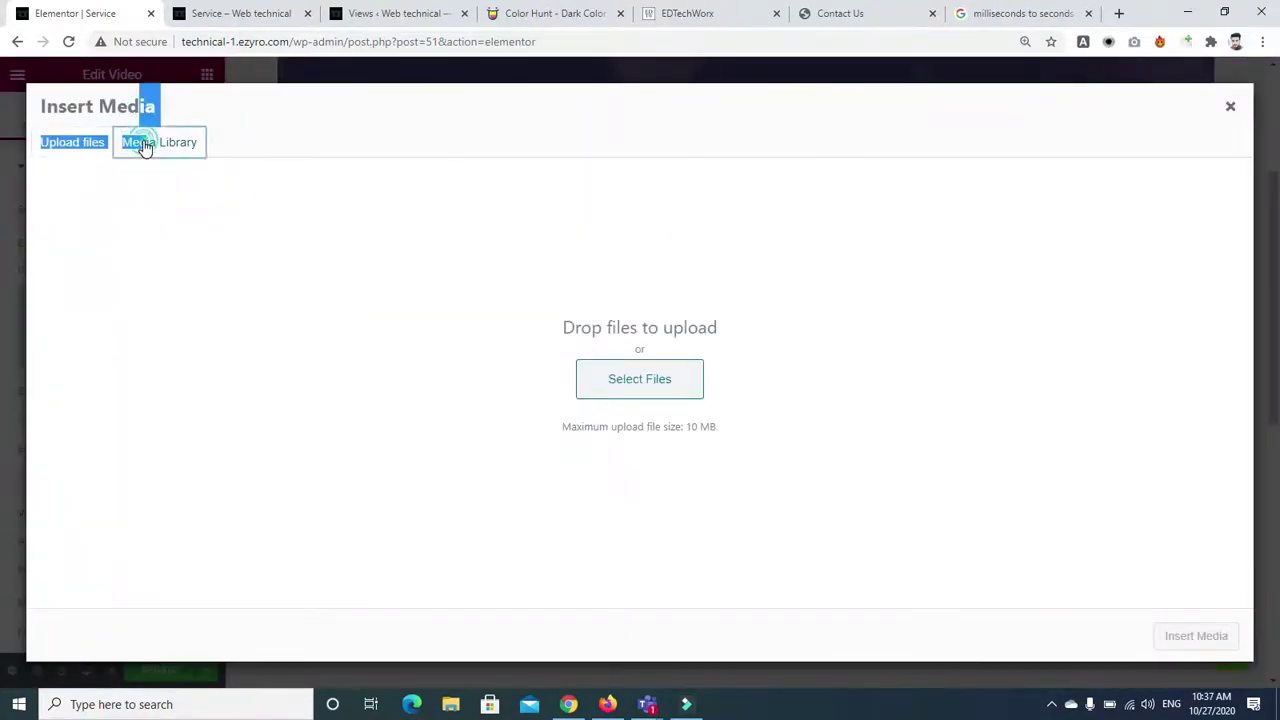
pyautogui.click(143, 146)
pyautogui.click(1230, 110)
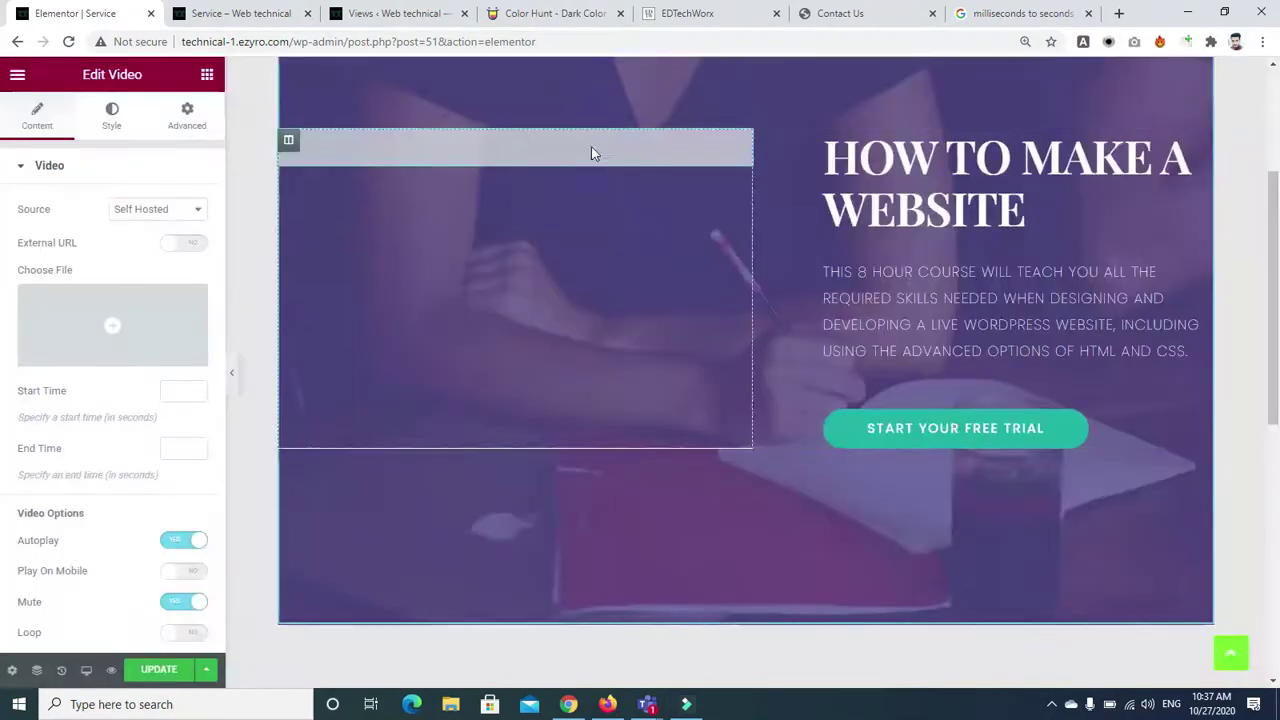
pyautogui.click(207, 74)
# Place an Image widget in the hero's left column, delete the old video, and insert a teacher portrait
pyautogui.moveTo(70, 318); pyautogui.dragTo(505, 145)
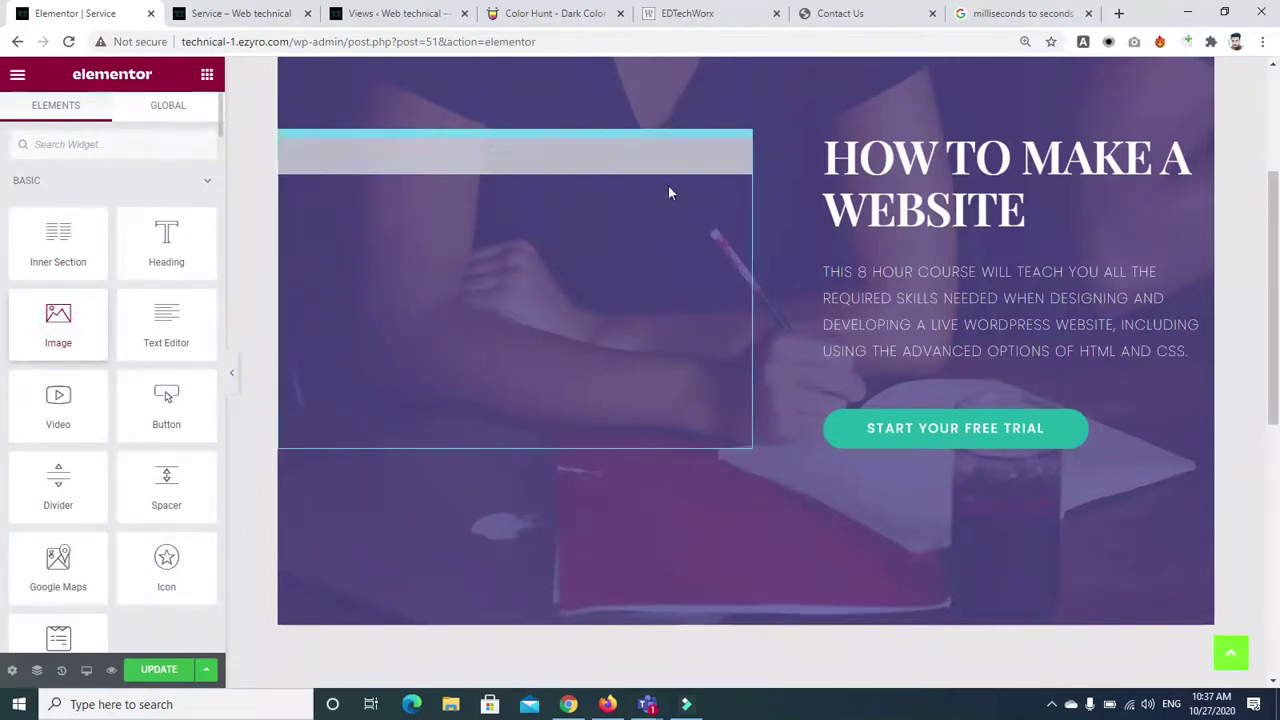
pyautogui.rightClick(740, 474)
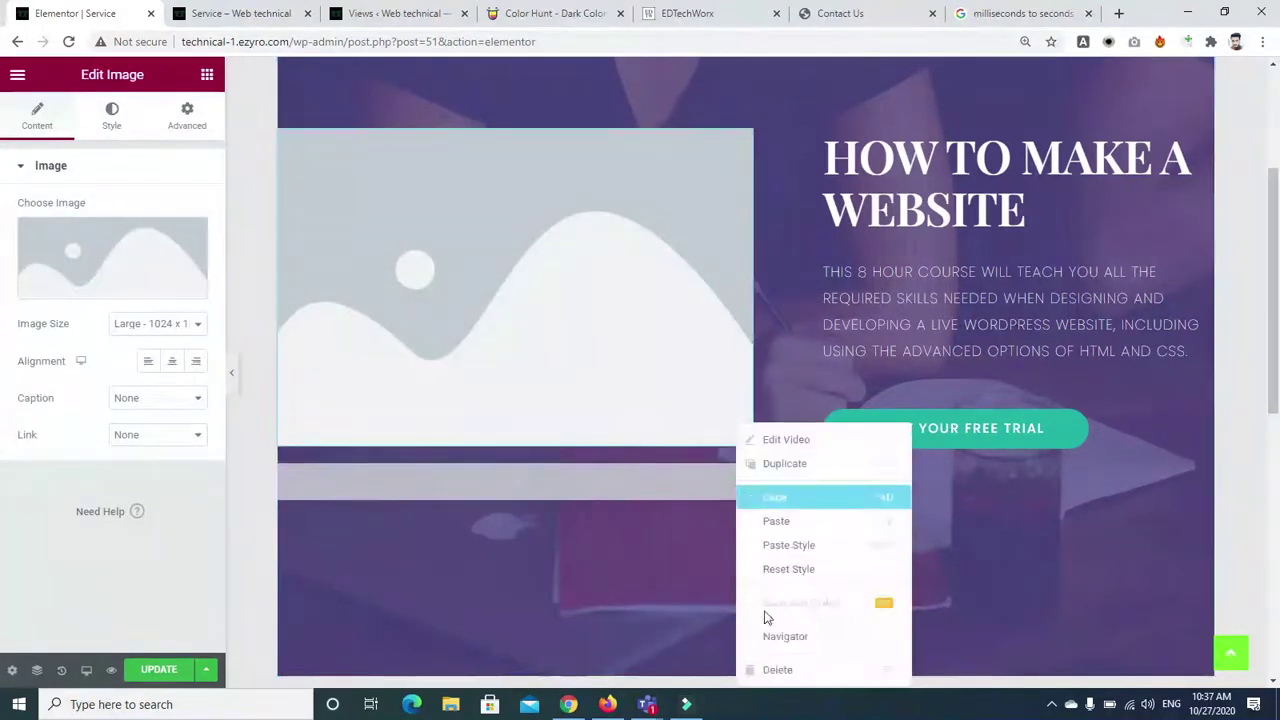
pyautogui.click(763, 669)
pyautogui.click(172, 262)
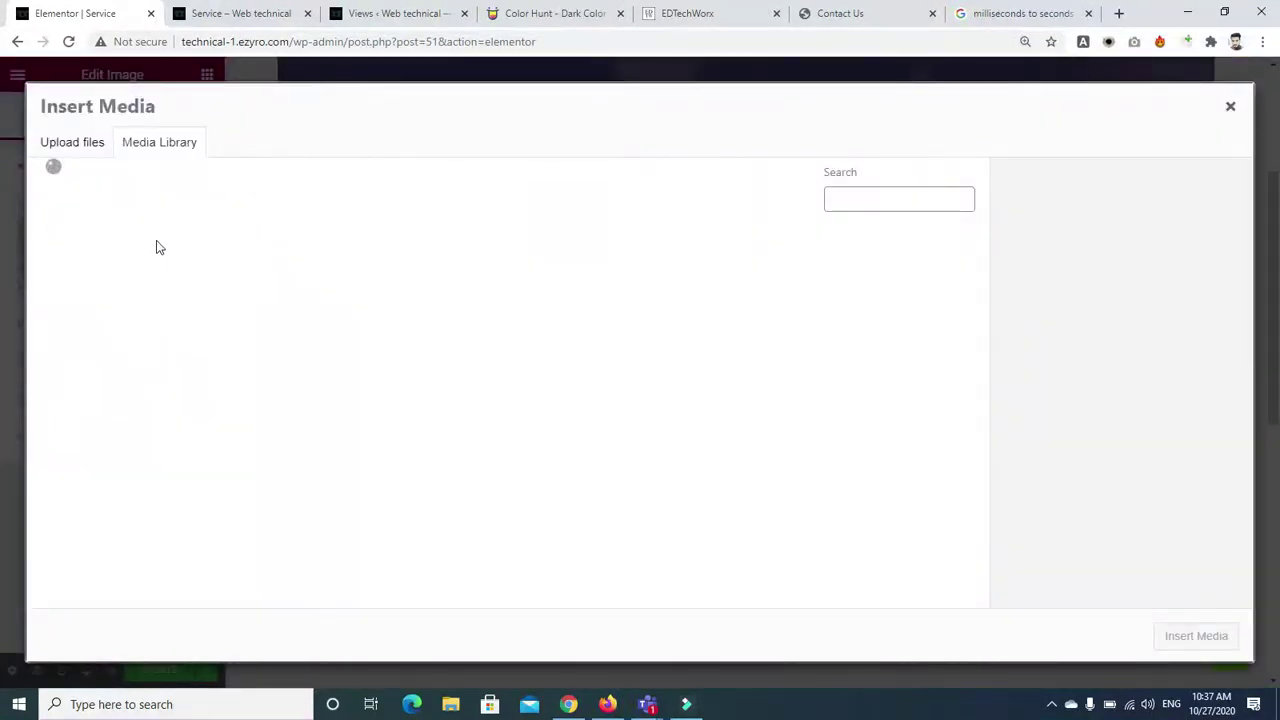
pyautogui.click(466, 326)
pyautogui.click(1196, 637)
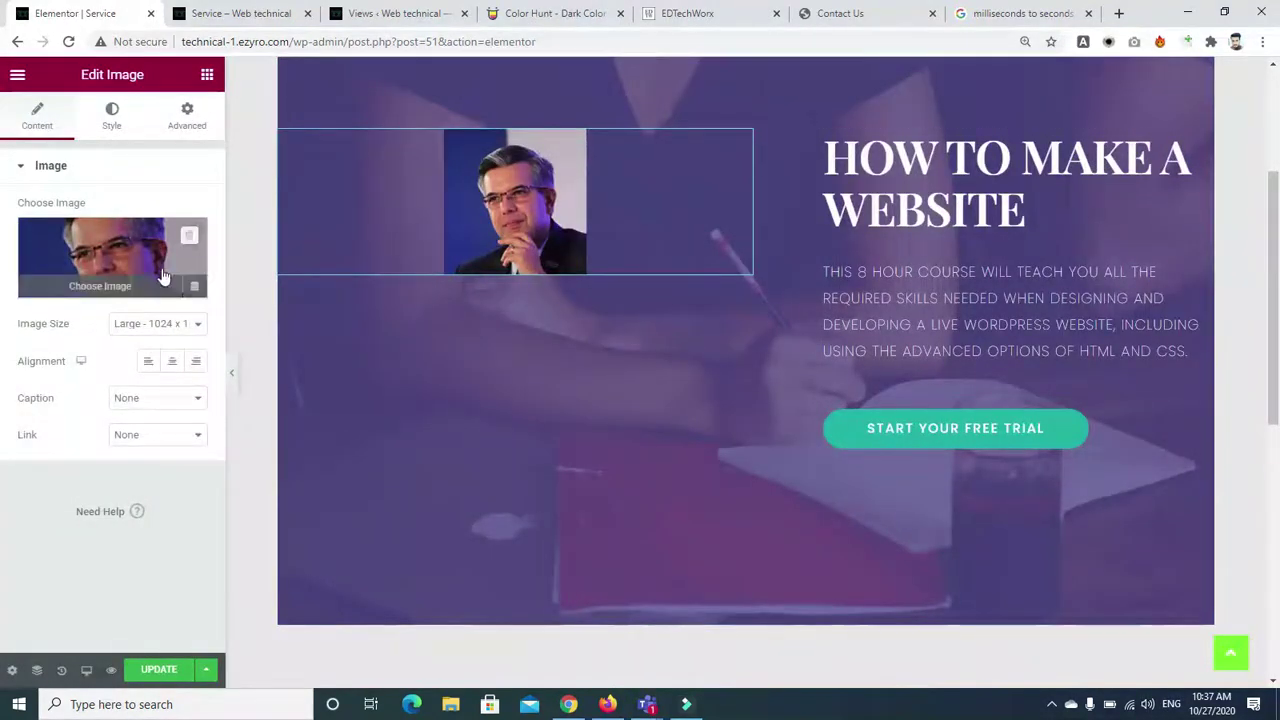
# Swap the hero image for the photo of people writing at a desk
pyautogui.click(117, 267)
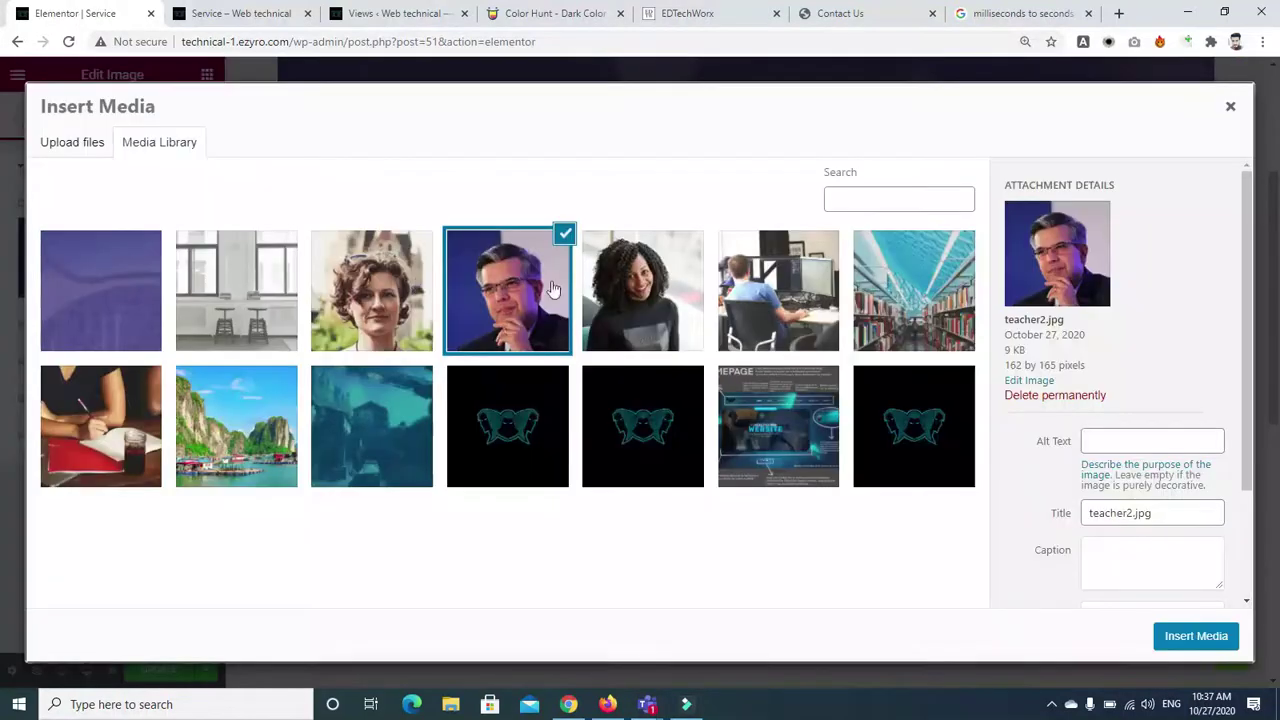
pyautogui.click(663, 297)
pyautogui.click(115, 425)
pyautogui.click(1193, 638)
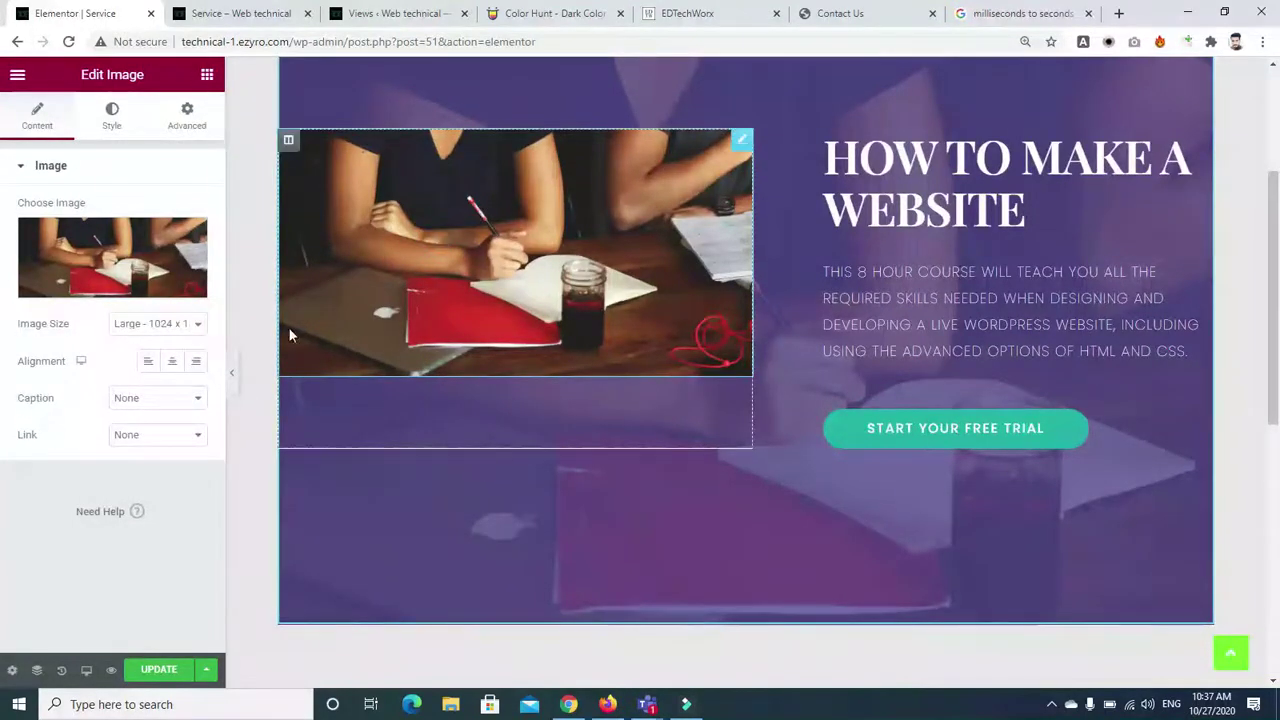
# Search the library's Blocks for 'service' and insert the Our Services block
pyautogui.click(903, 445)
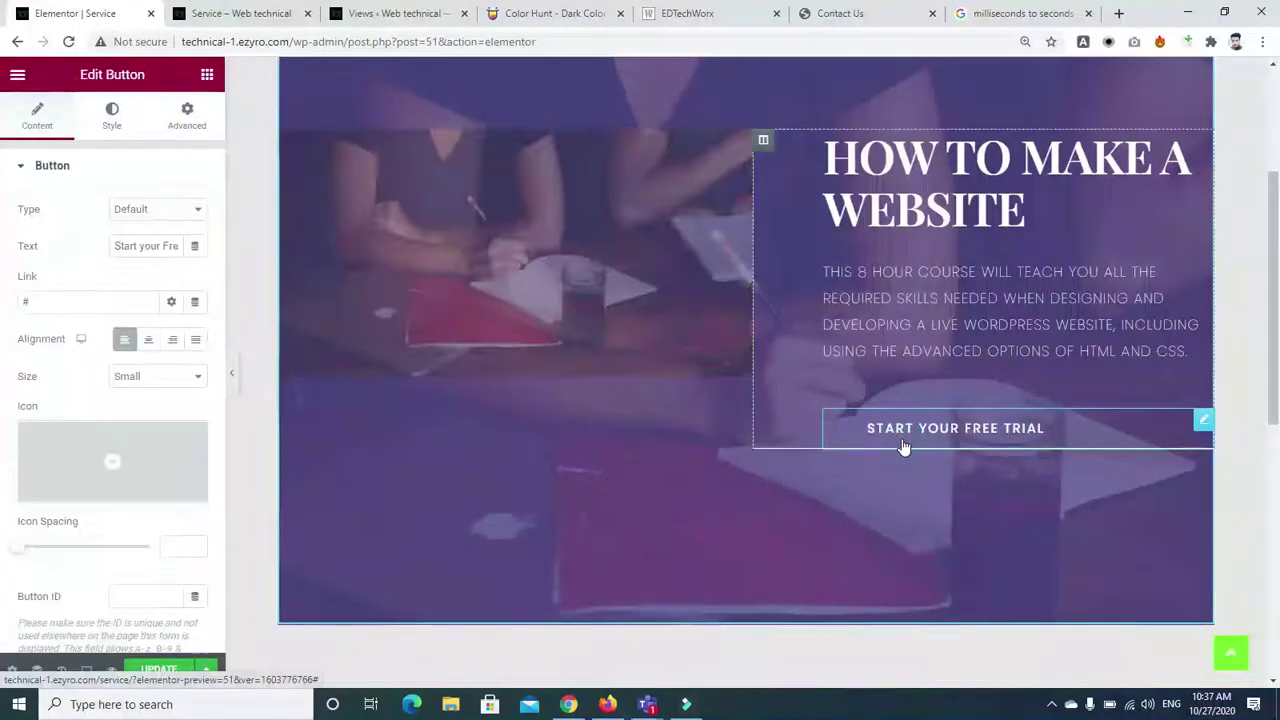
pyautogui.click(891, 257)
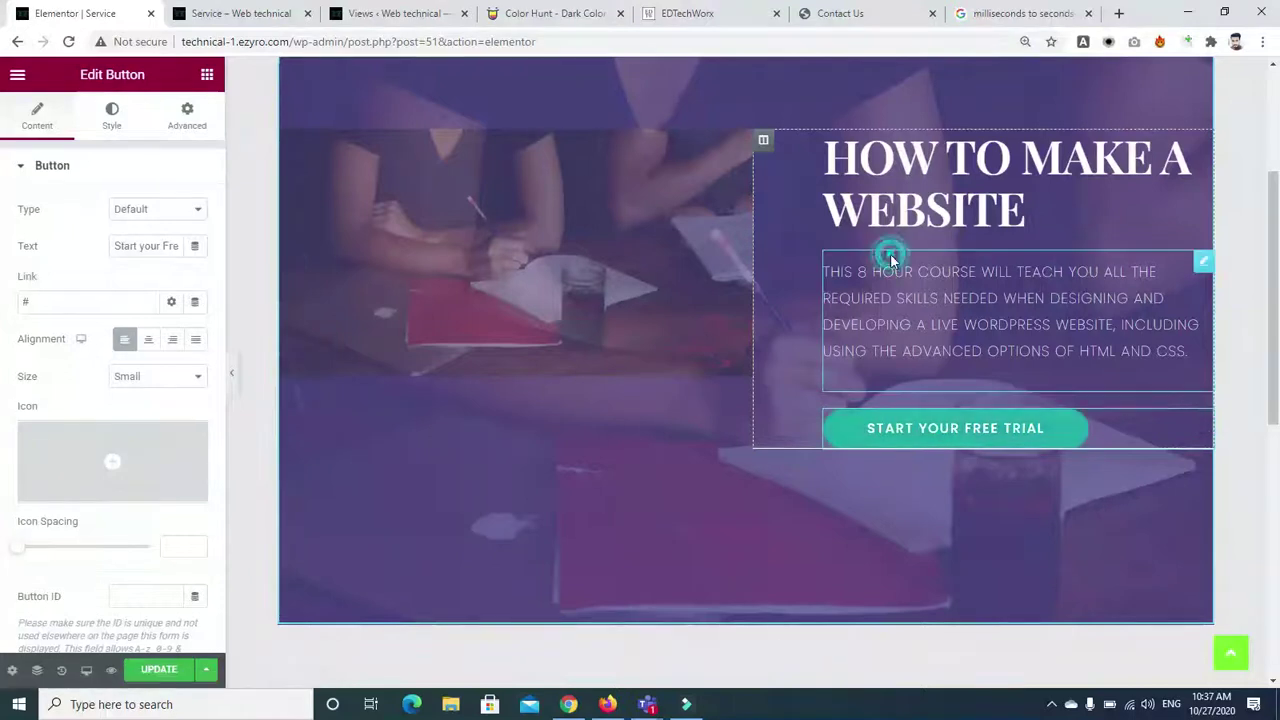
pyautogui.scroll(-5, 624, 264)
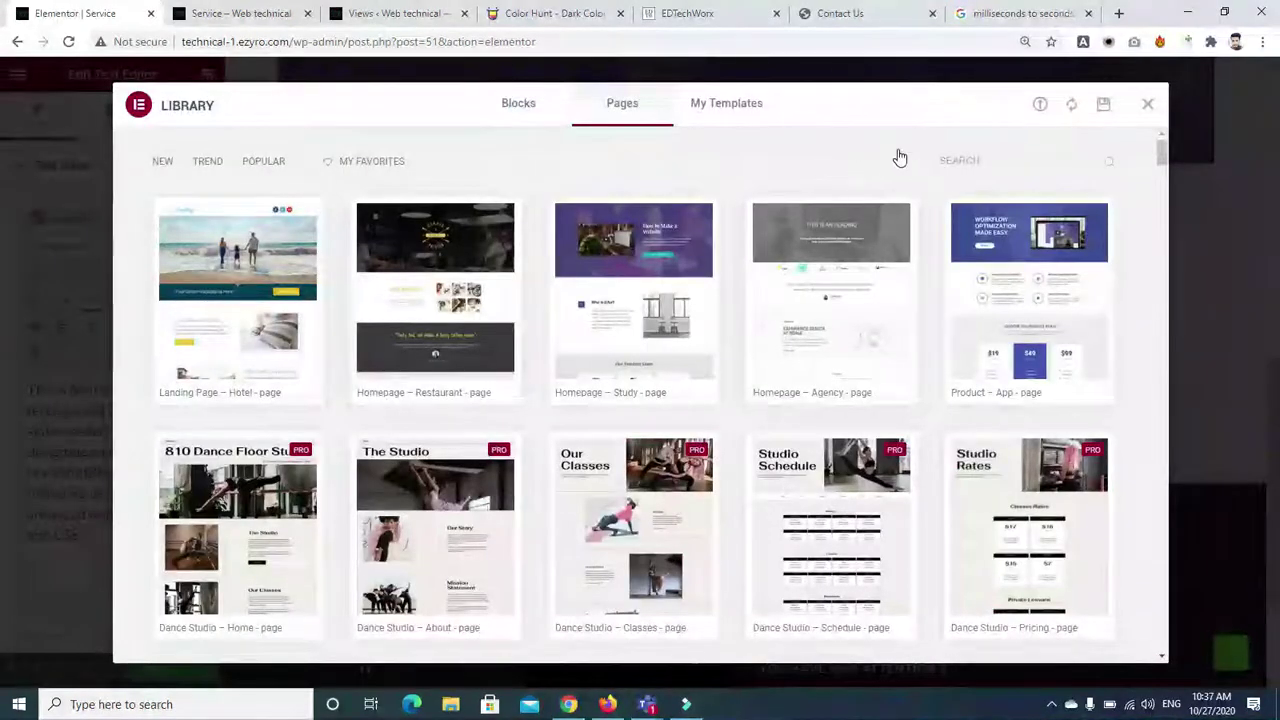
pyautogui.click(528, 105)
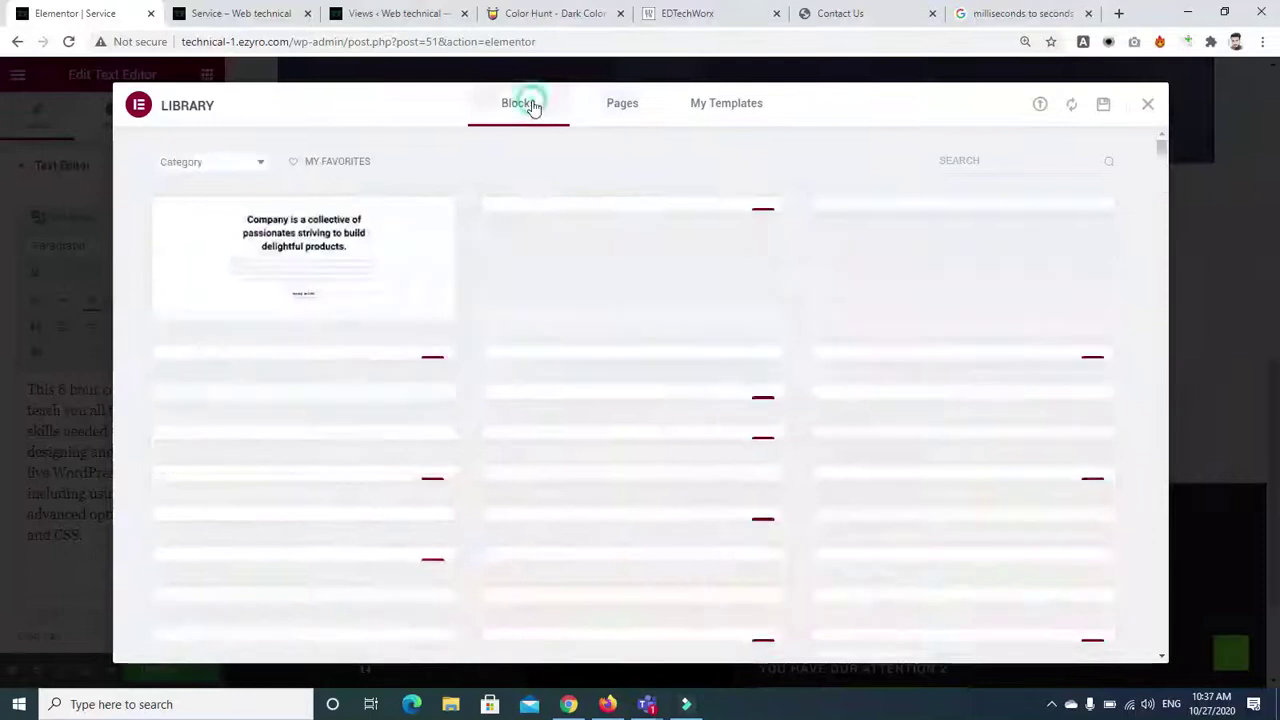
pyautogui.click(977, 161)
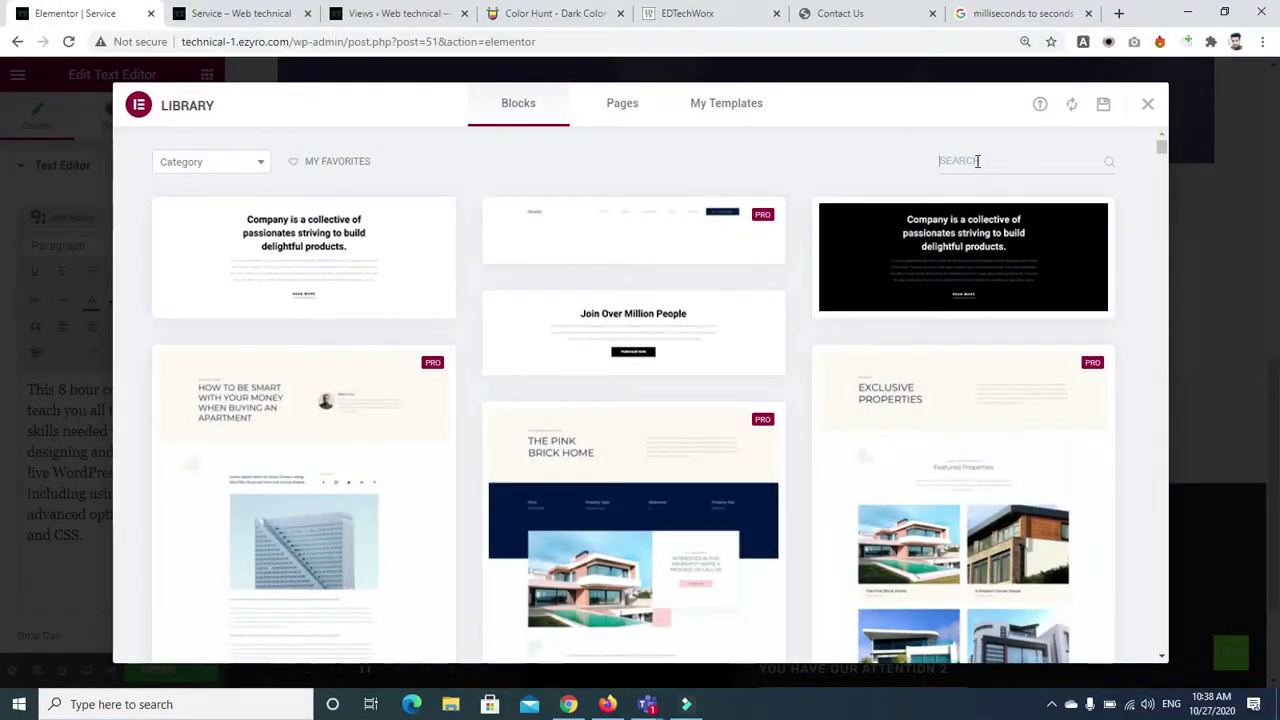
pyautogui.write('service')
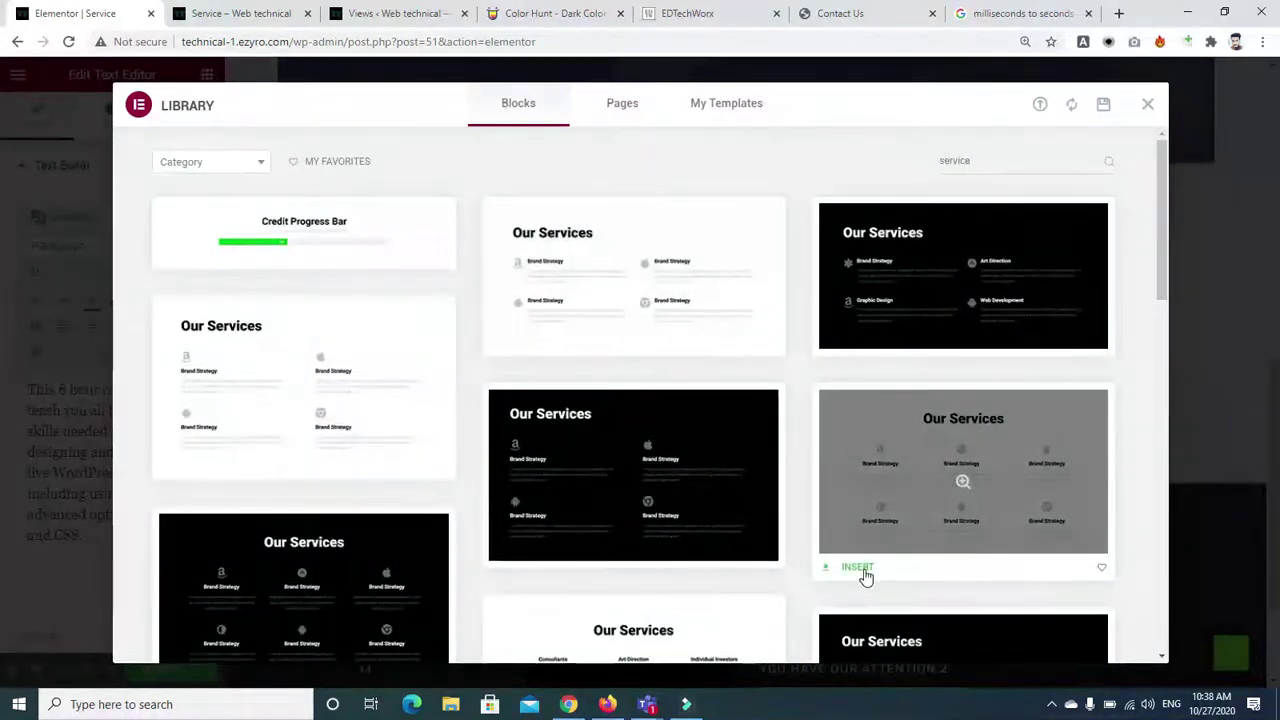
pyautogui.click(858, 568)
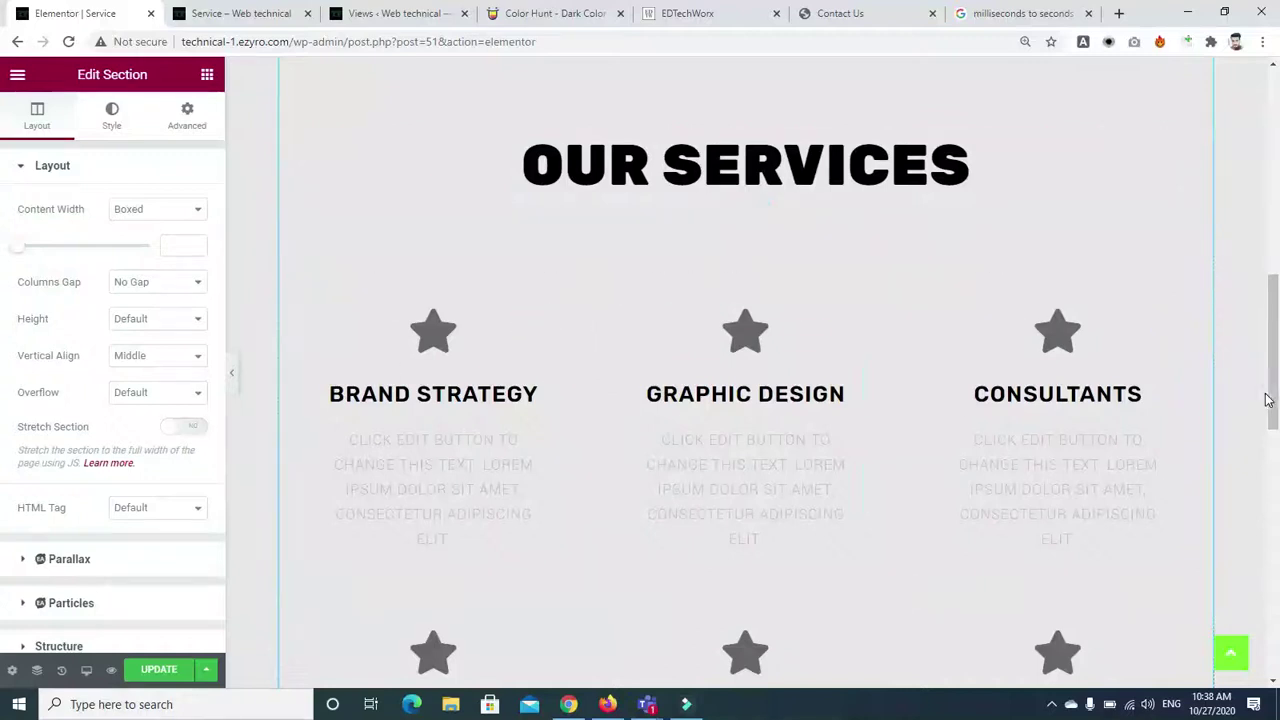
pyautogui.scroll(-6, 1000, 400)
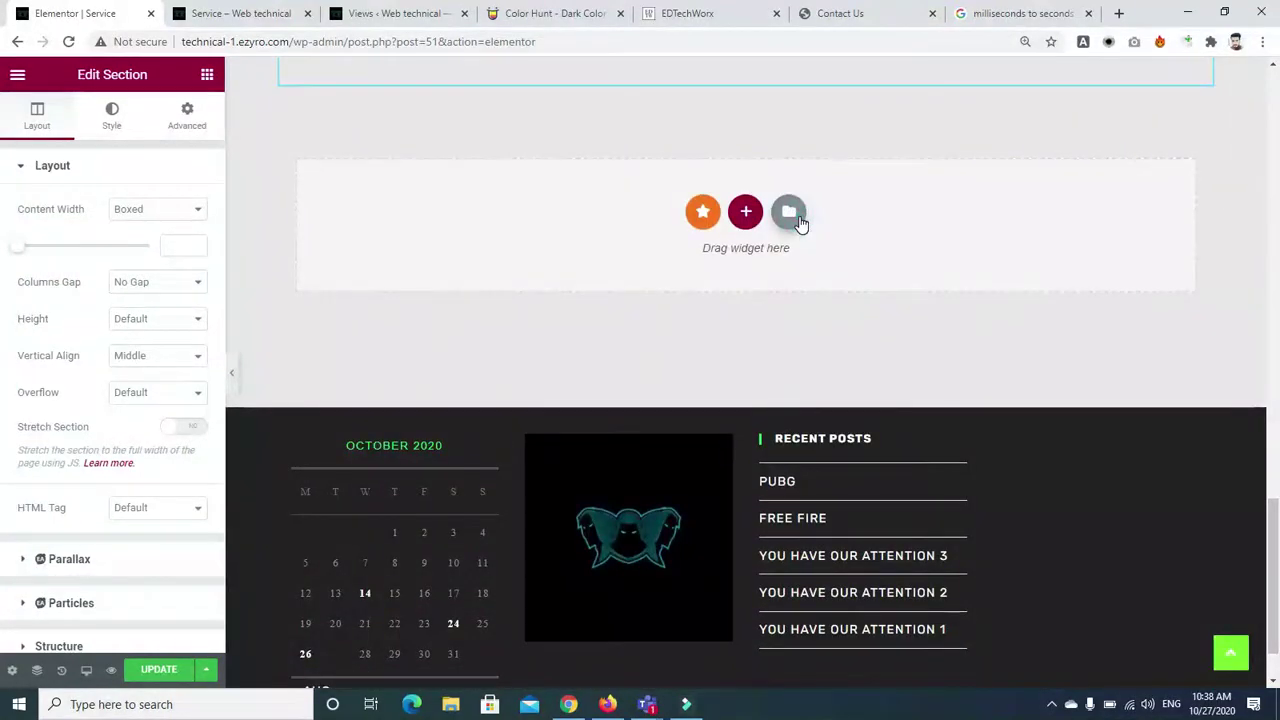
# Search the block library for 'hero', preview and insert the tech-solution hero block
pyautogui.click(800, 222)
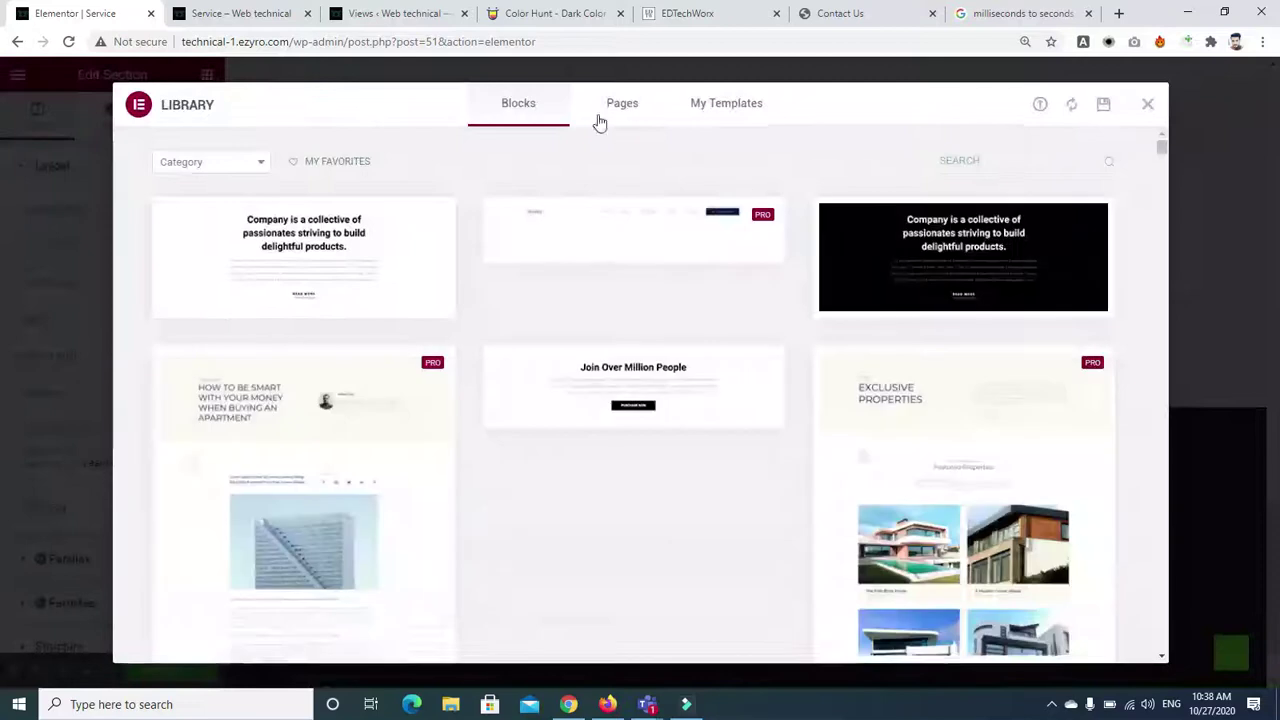
pyautogui.click(983, 174)
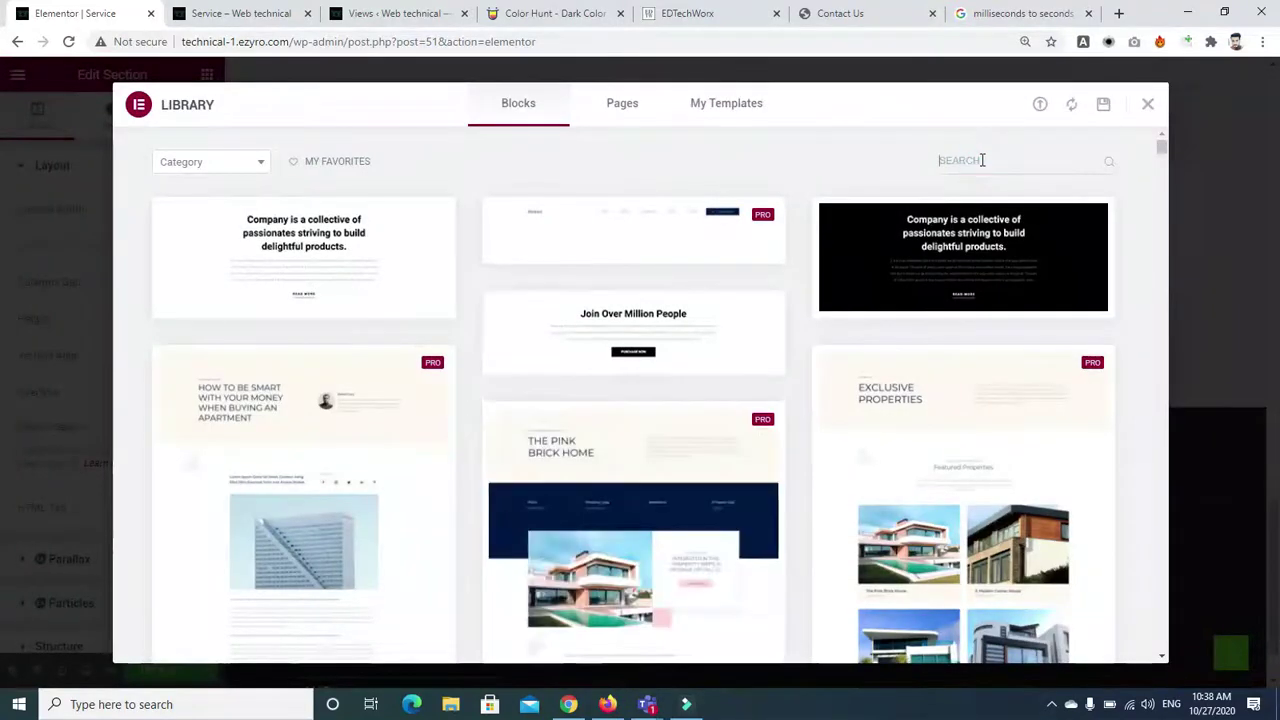
pyautogui.write('hero')
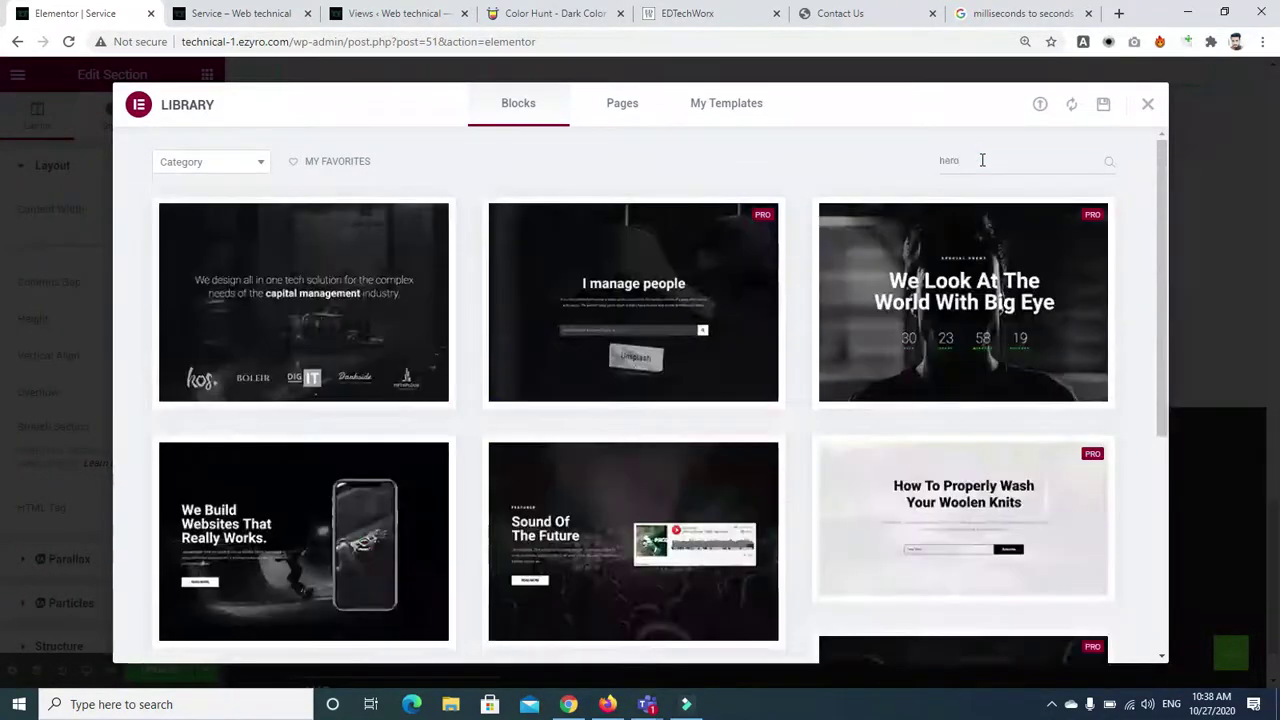
pyautogui.click(312, 306)
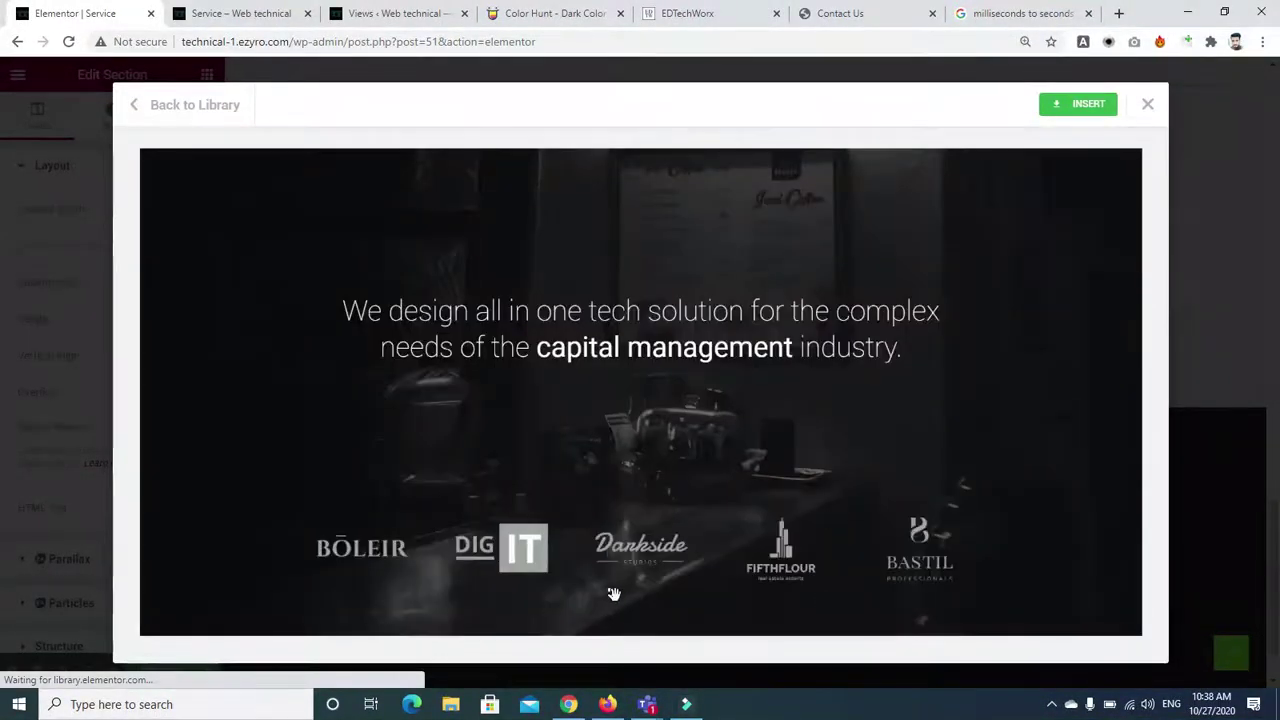
pyautogui.click(1078, 104)
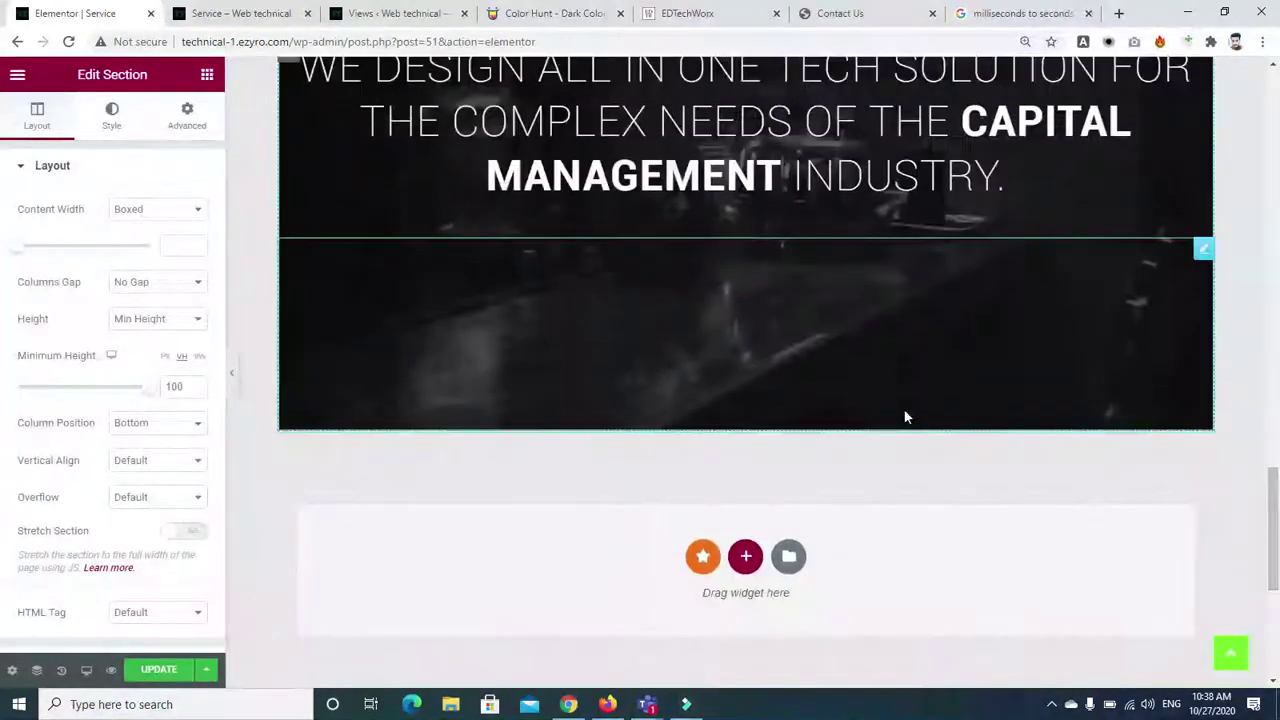
# Select the new hero section and reduce its Minimum Height to 74
pyautogui.click(904, 411)
pyautogui.moveTo(1277, 506); pyautogui.dragTo(1277, 443)
pyautogui.moveTo(740, 66)
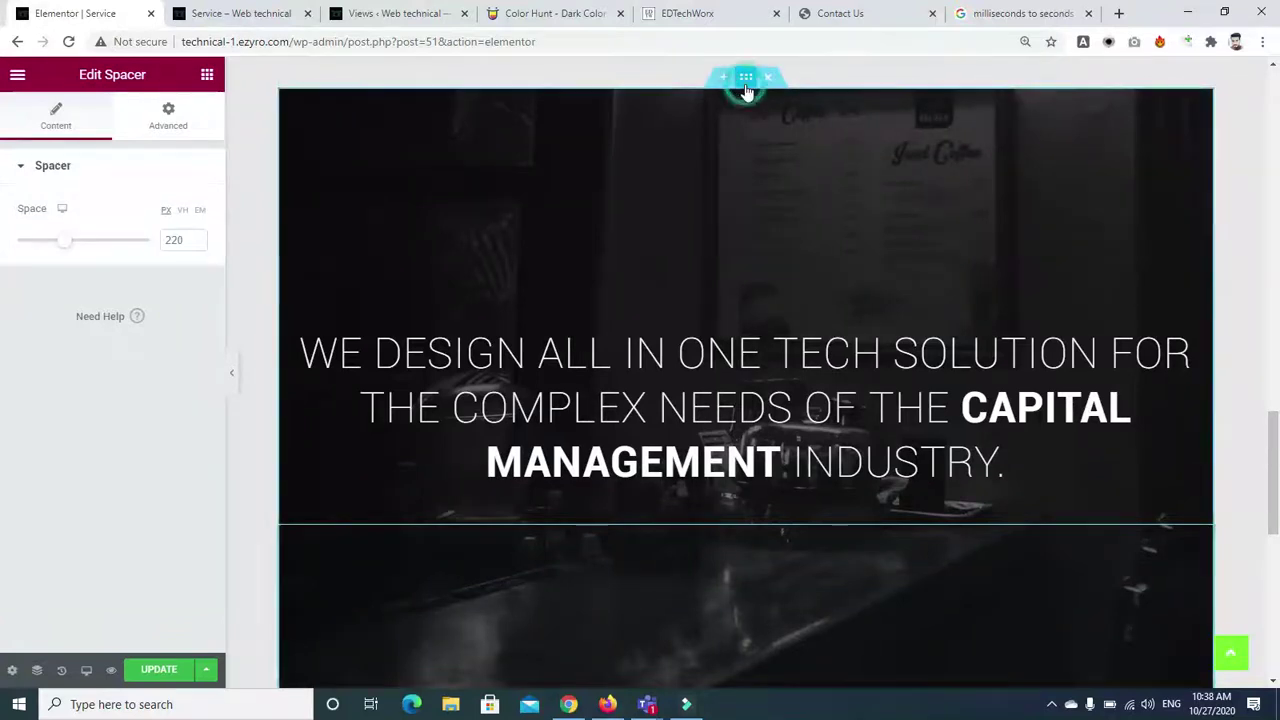
pyautogui.click(745, 88)
pyautogui.moveTo(145, 395); pyautogui.dragTo(116, 390)
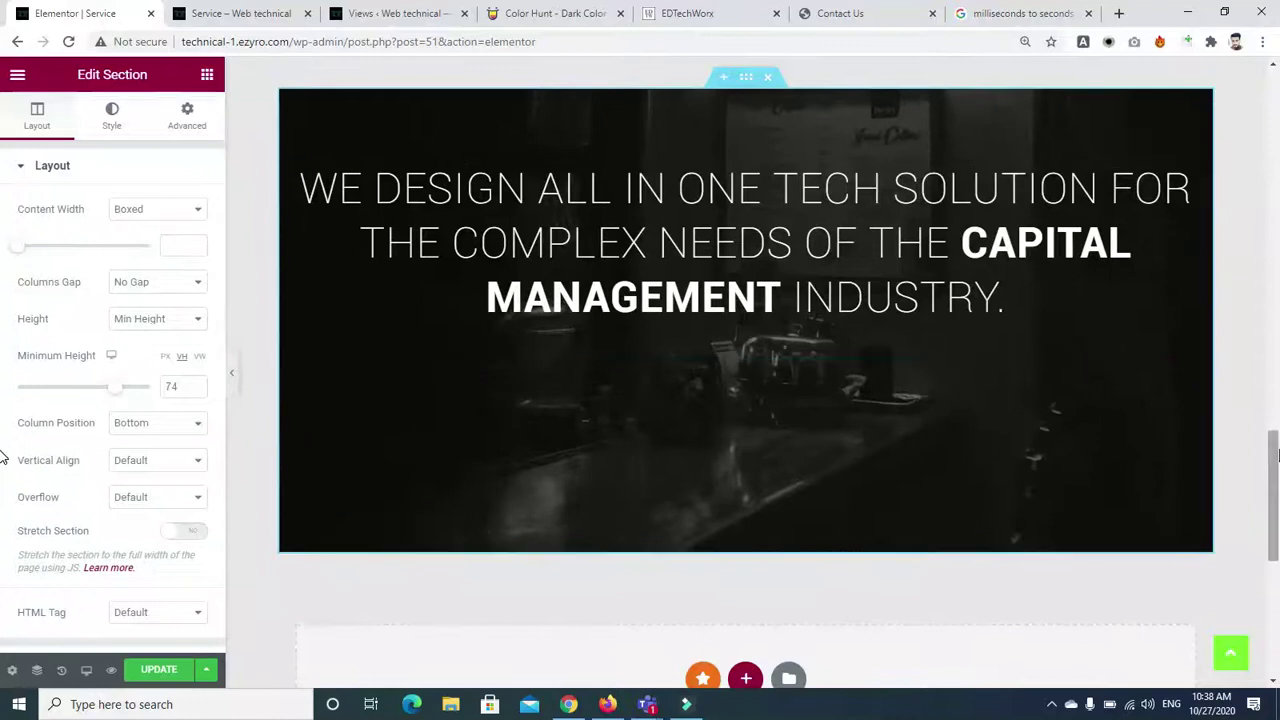
pyautogui.scroll(-2, 749, 393)
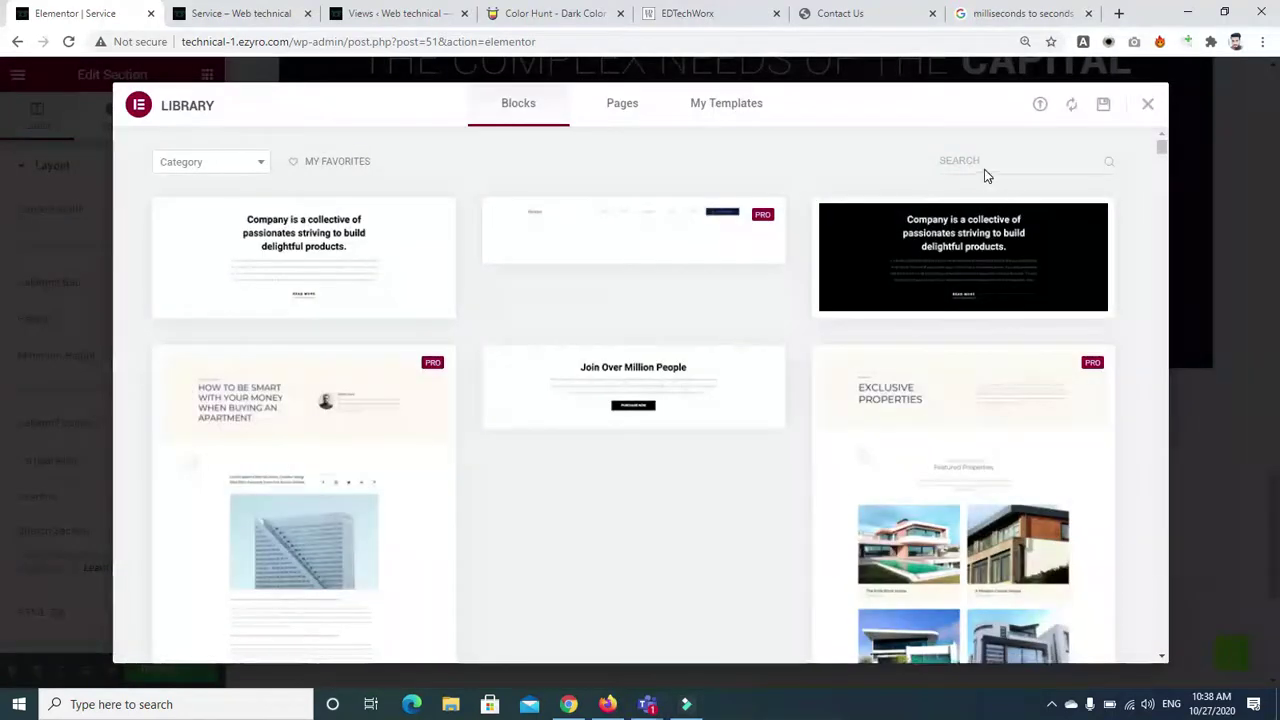
# Search the block library for 'test' and insert a Testimonials block below the tech hero
pyautogui.click(984, 166)
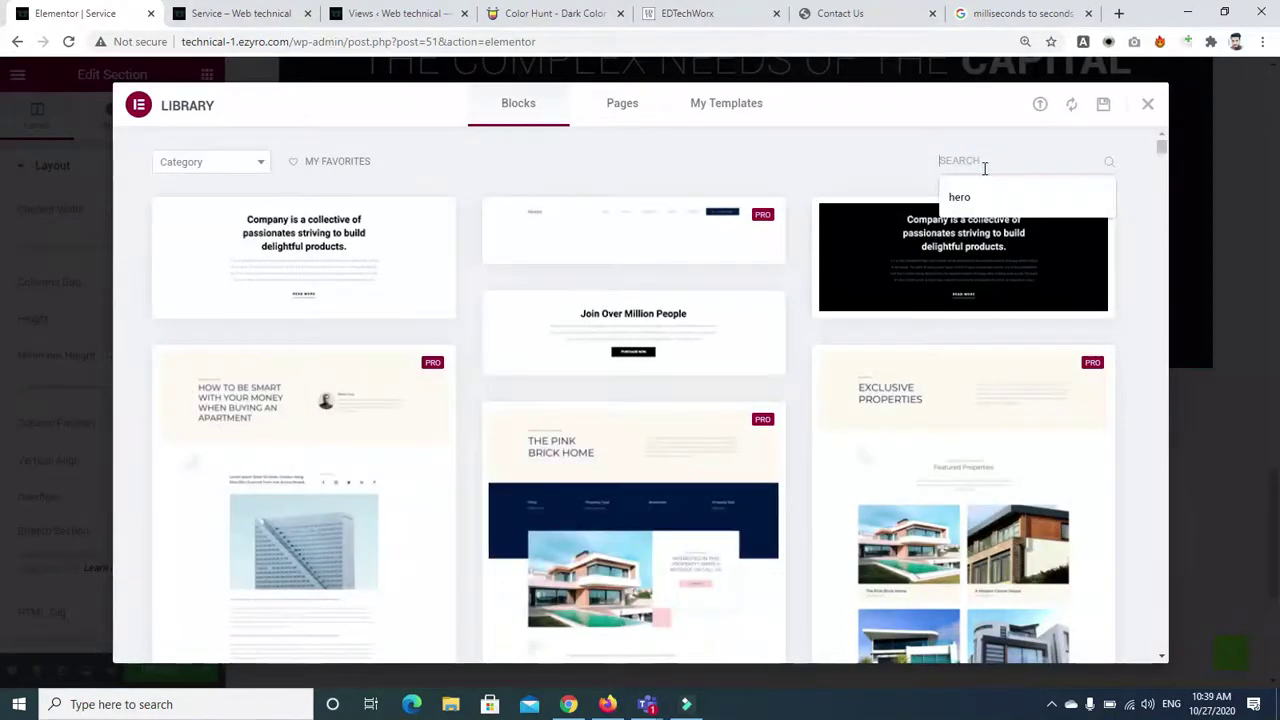
pyautogui.write('ters')
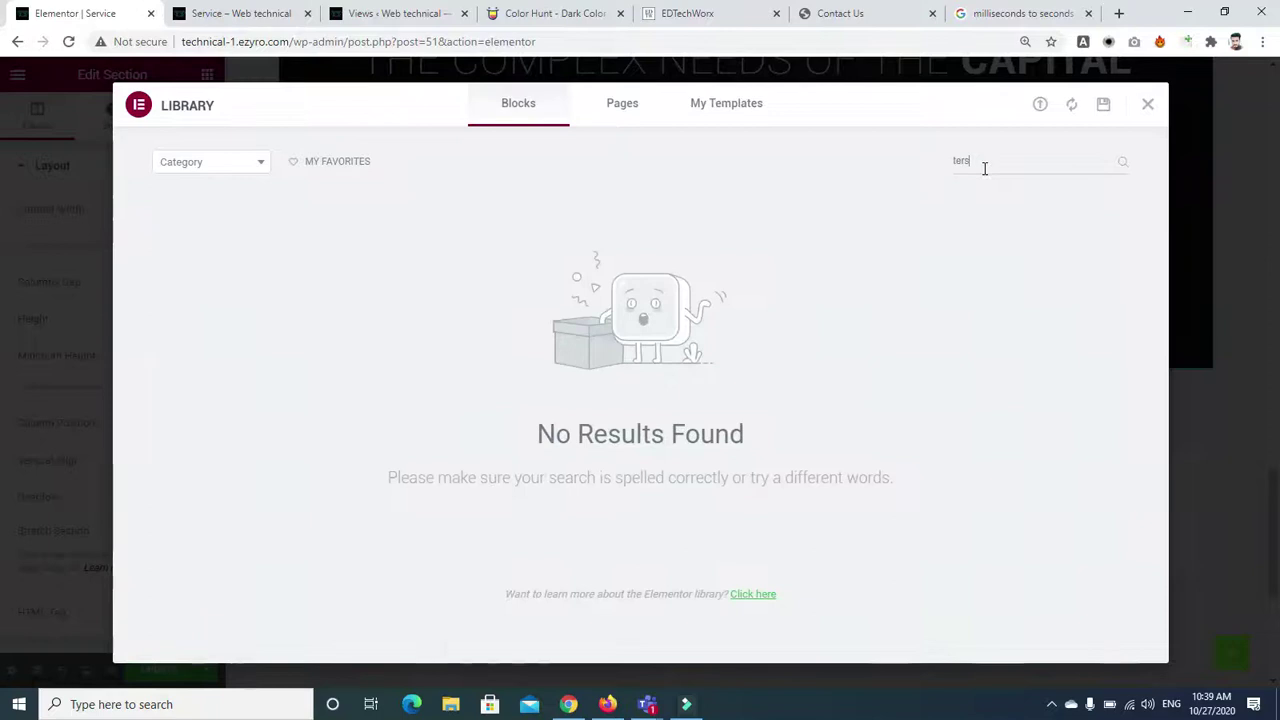
pyautogui.press('BackSpace')
pyautogui.press('BackSpace')
pyautogui.write('st')
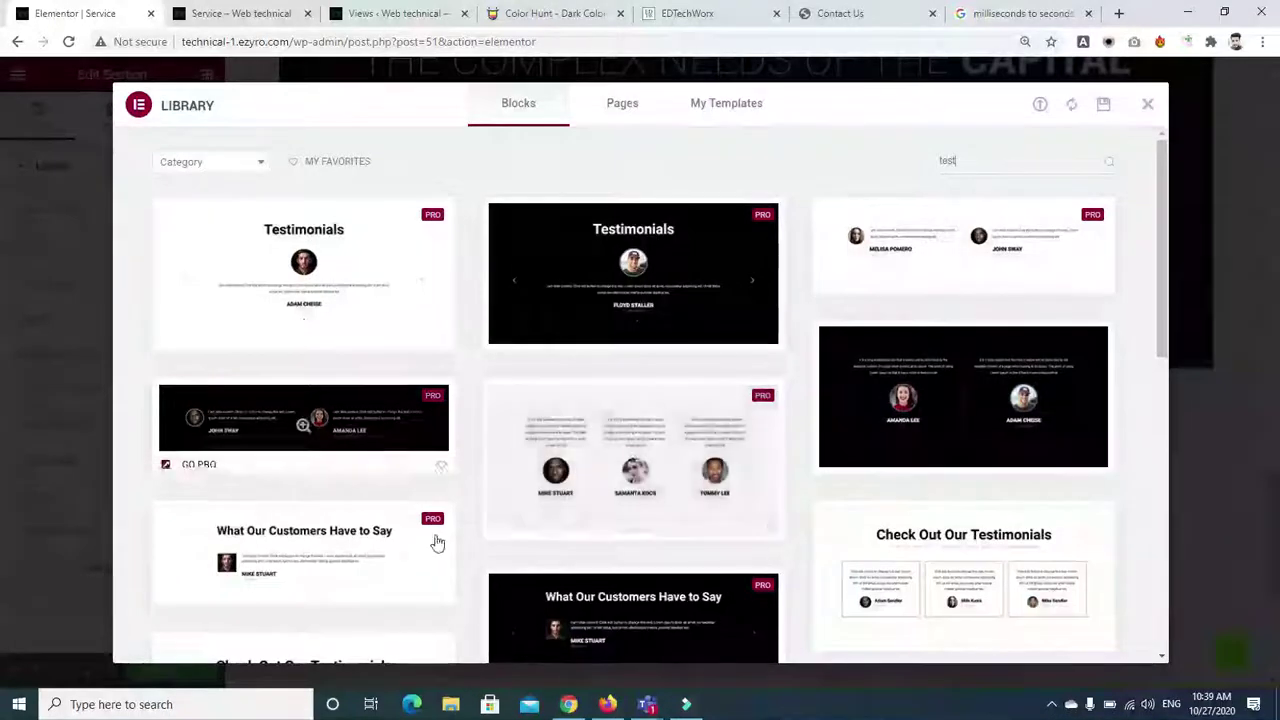
pyautogui.click(855, 638)
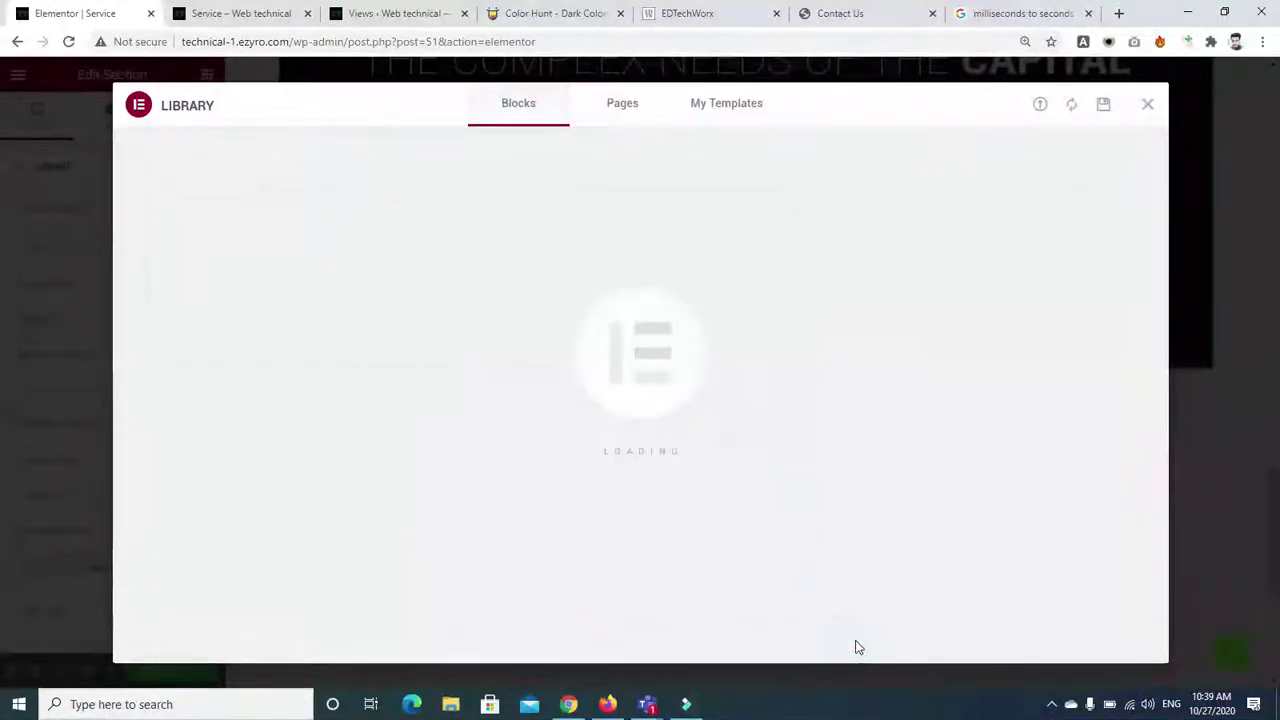